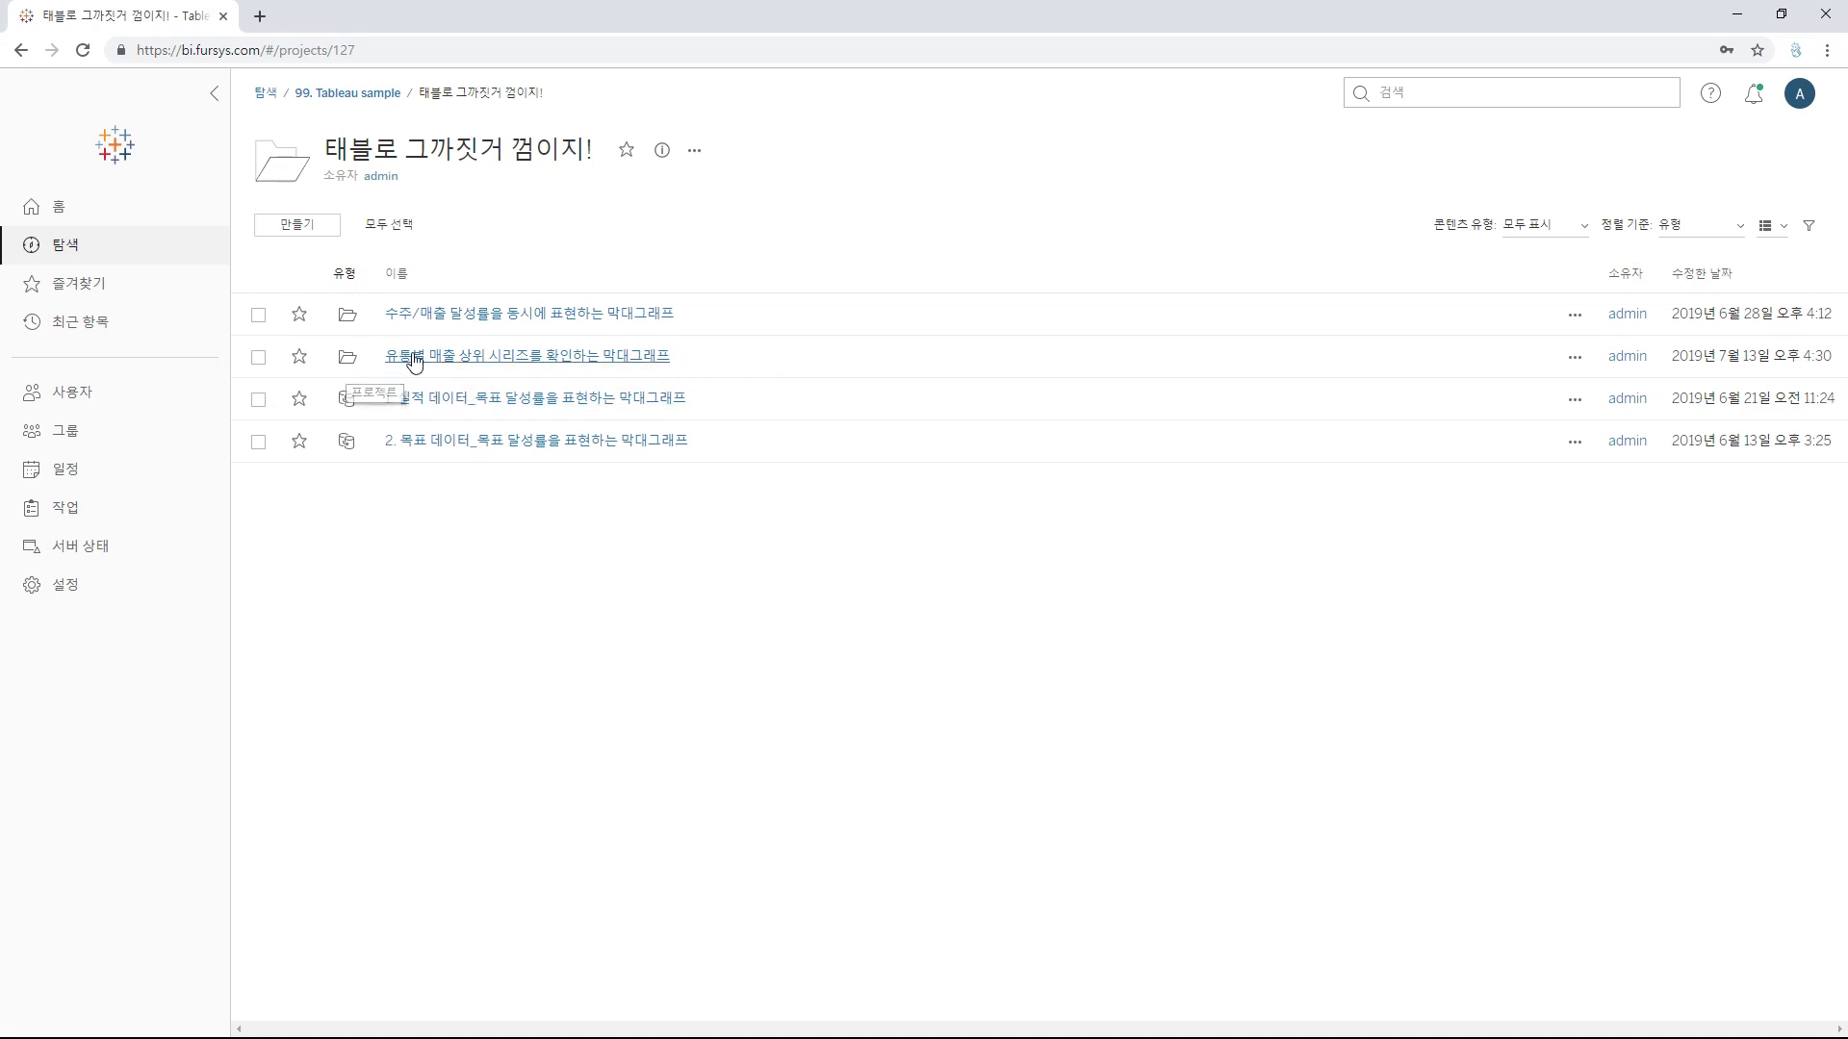
Step: Open the 유통별 매출 상위 시리즈를 확인하는 막대그래프 project and create a new workbook from the 1. 제품 실적 데이터 data source's page
{"action": "left_click", "coordinate": [444, 359]}
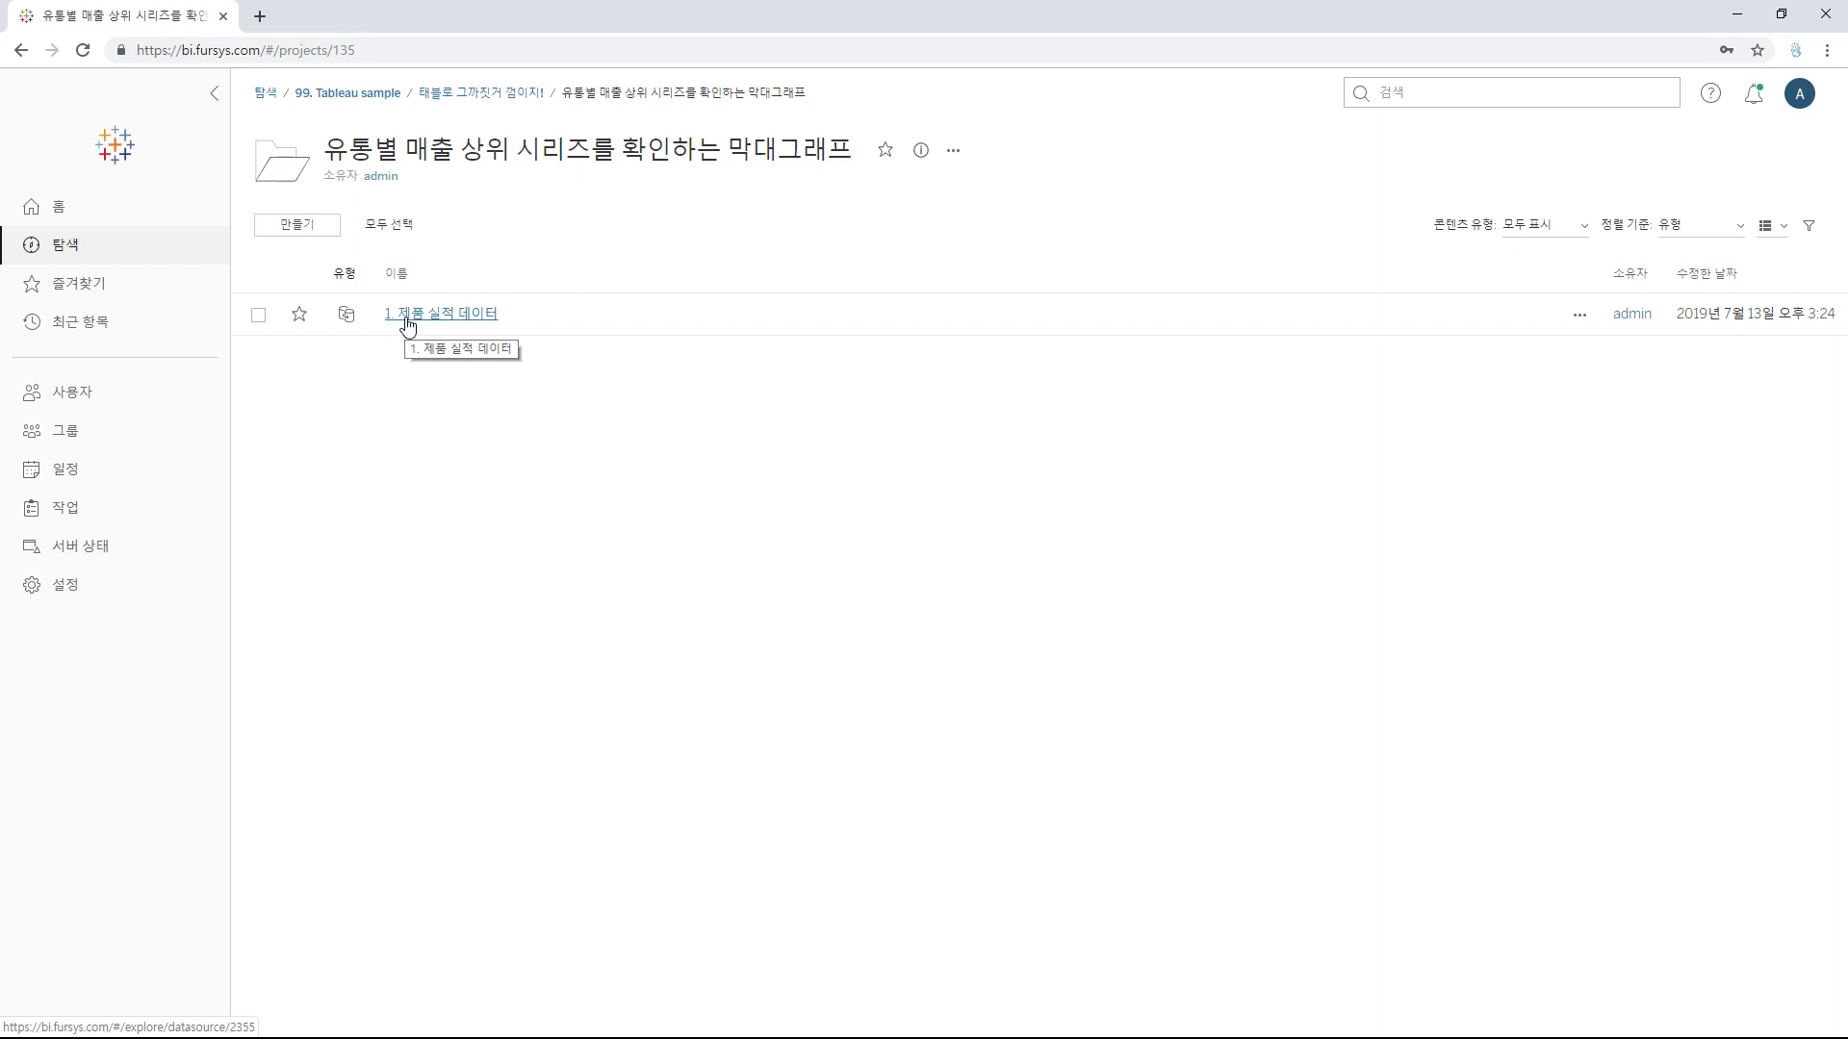
{"action": "left_click", "coordinate": [408, 323]}
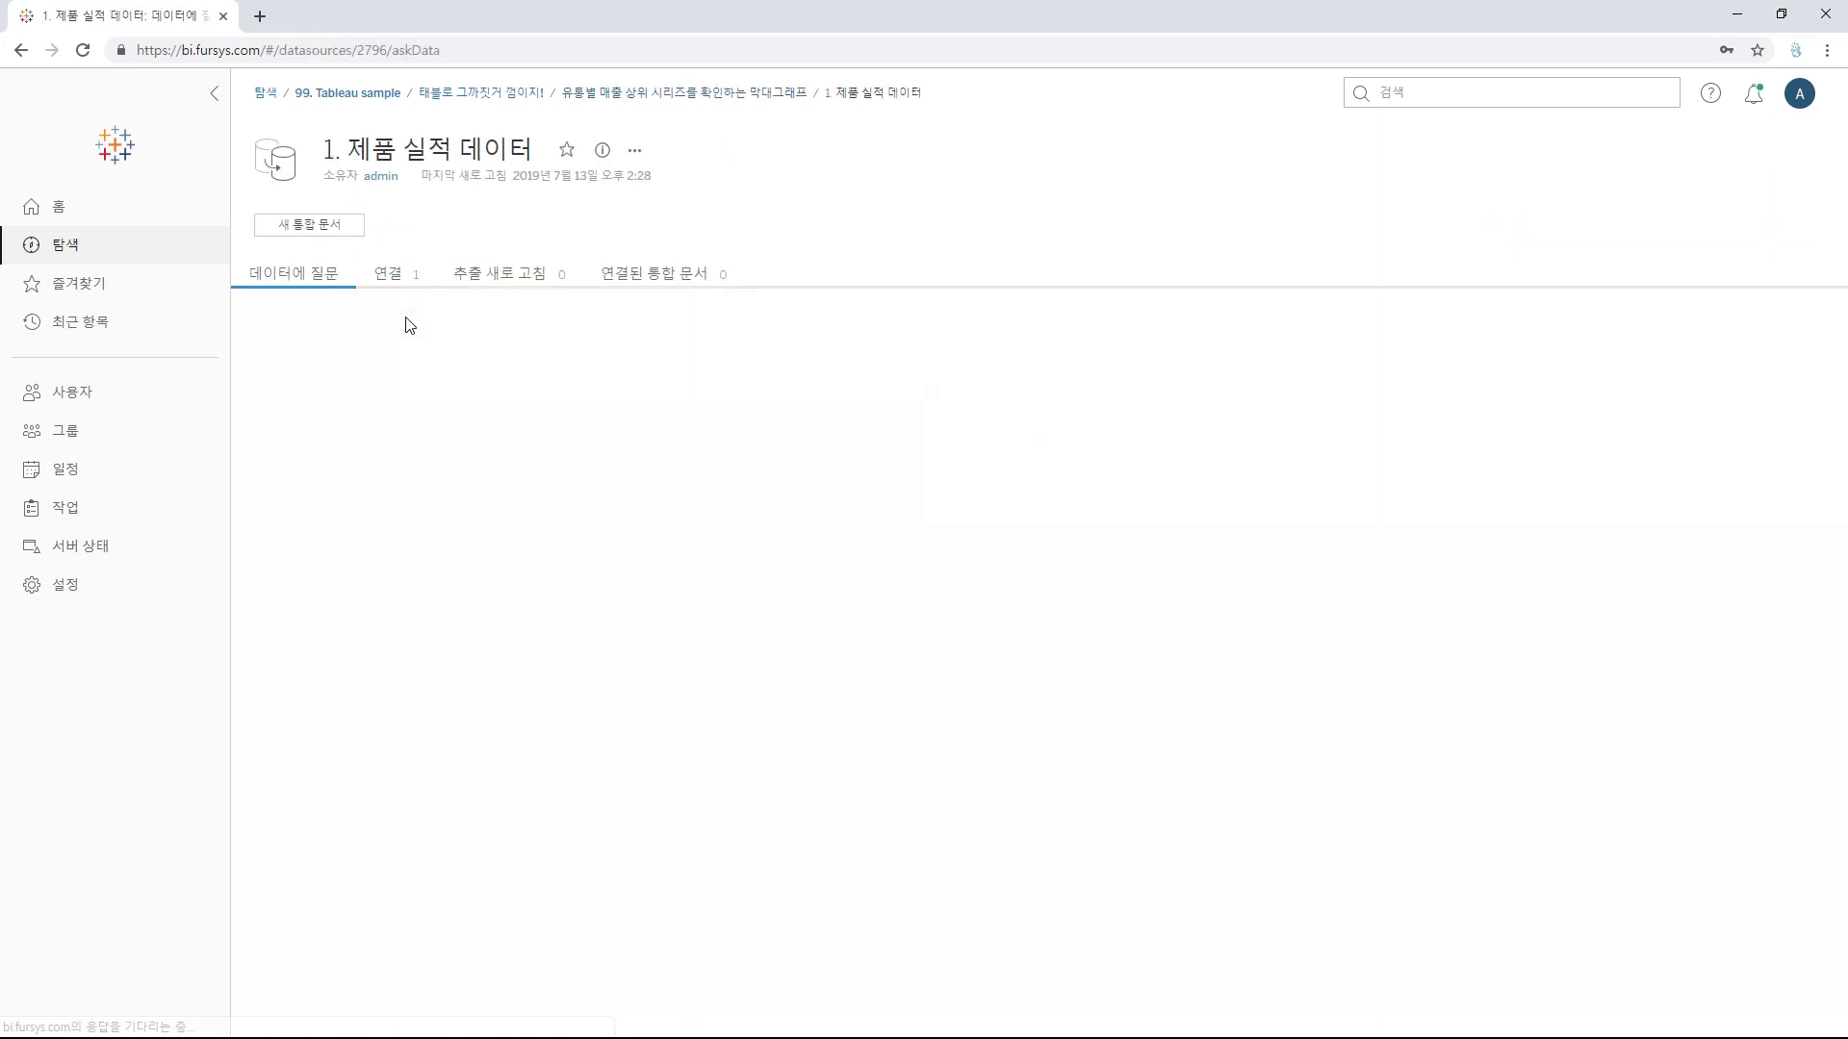
{"action": "left_click", "coordinate": [344, 224]}
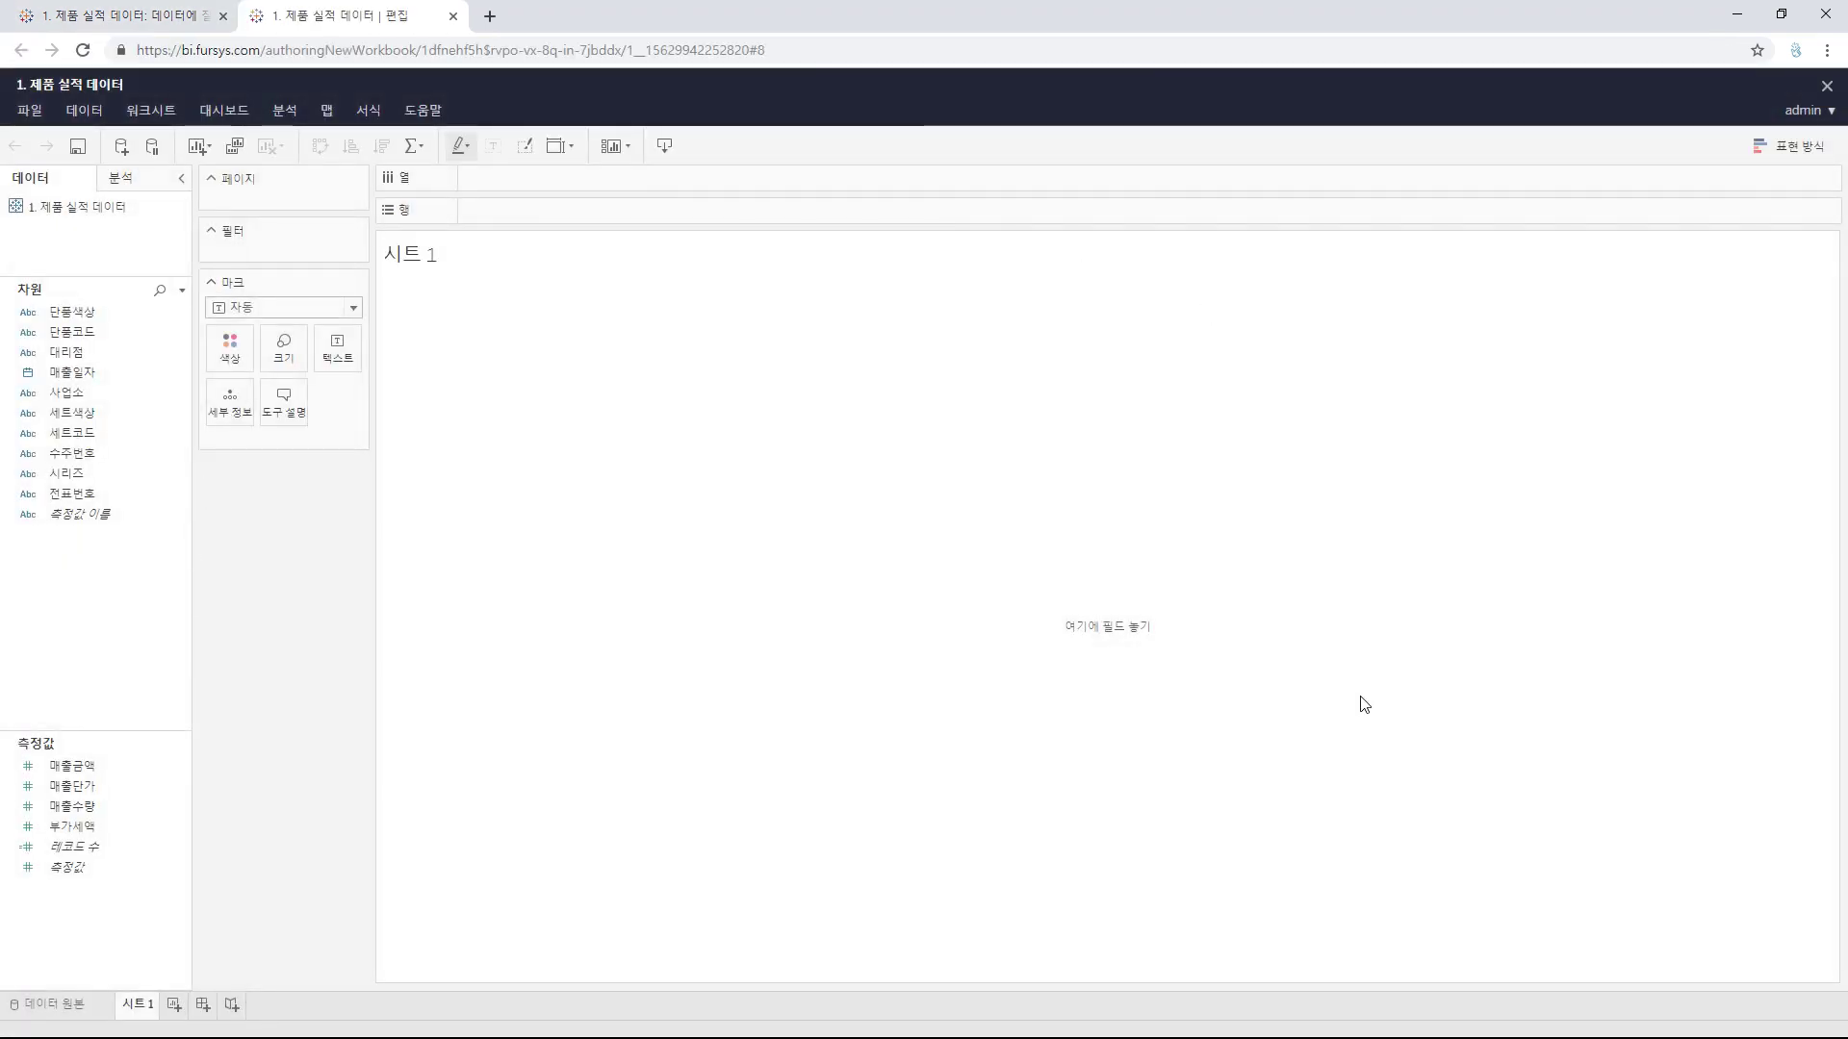
Step: Return to the project's content list and create another new workbook directly from the 1. 제품 실적 데이터 entry
{"action": "left_click", "coordinate": [183, 24]}
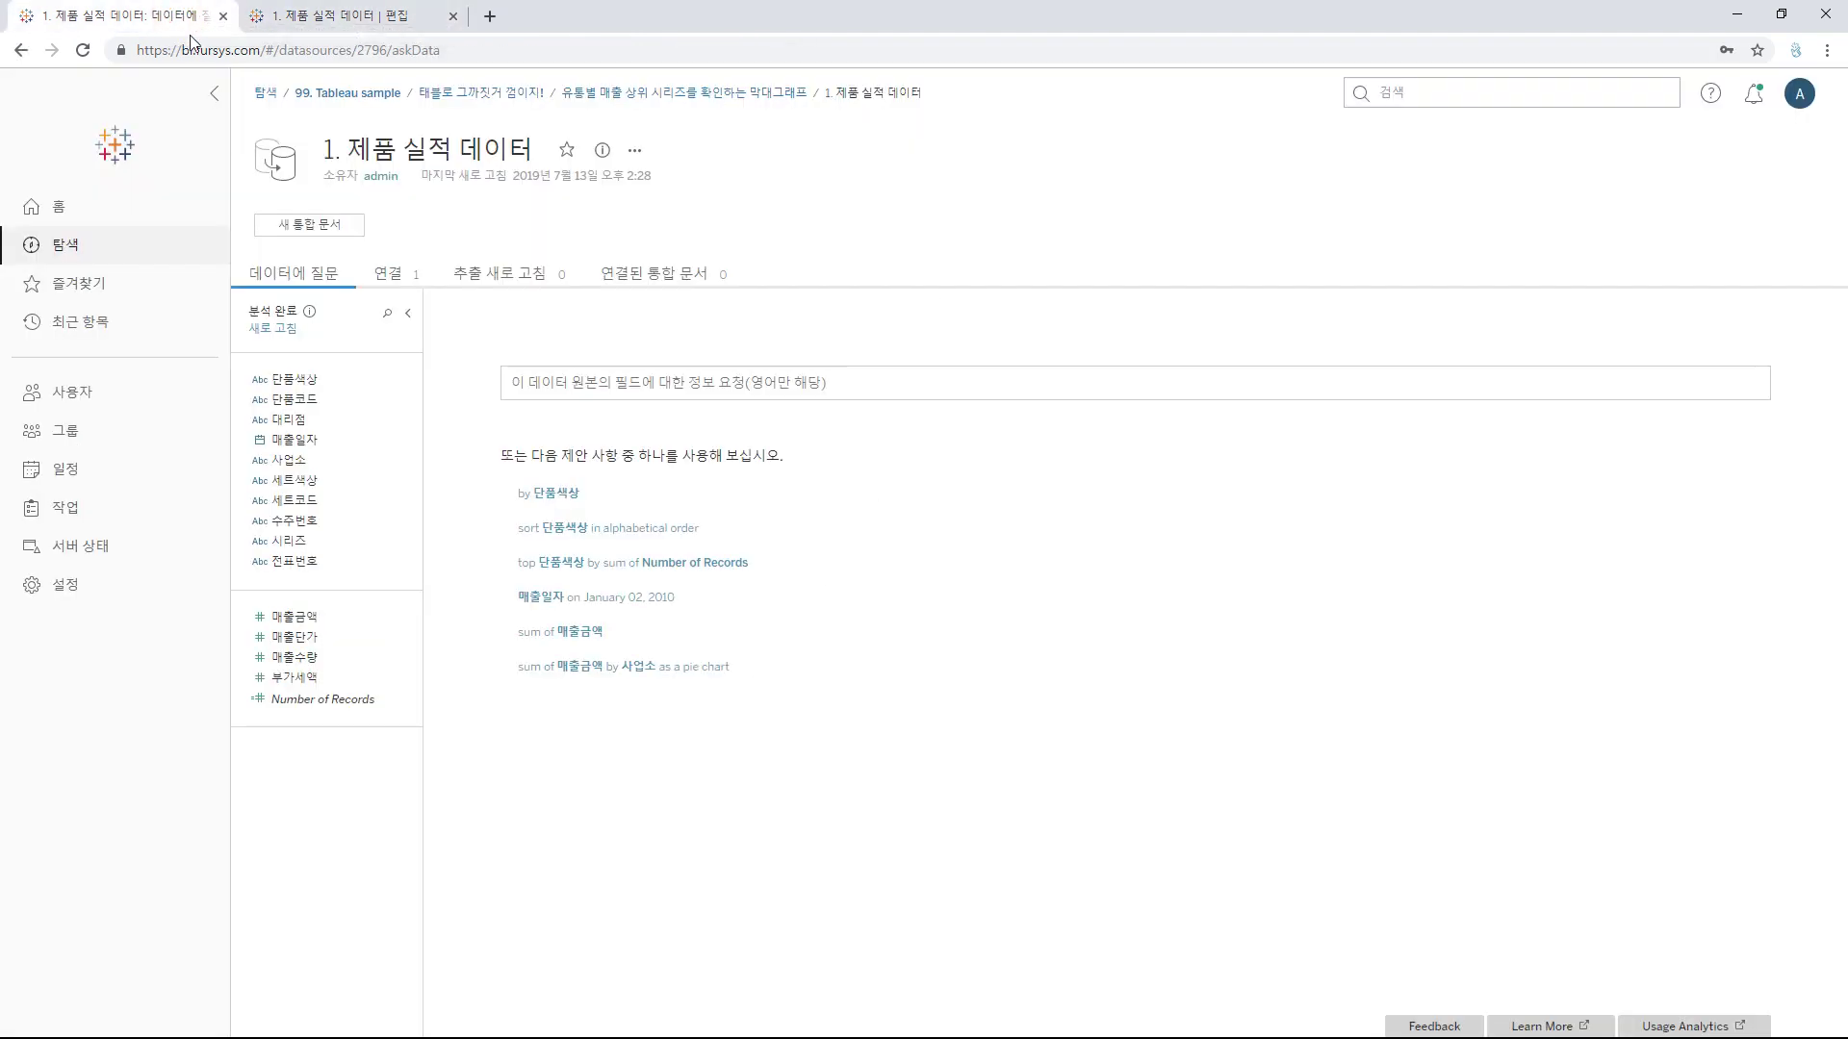
{"action": "left_click", "coordinate": [677, 97]}
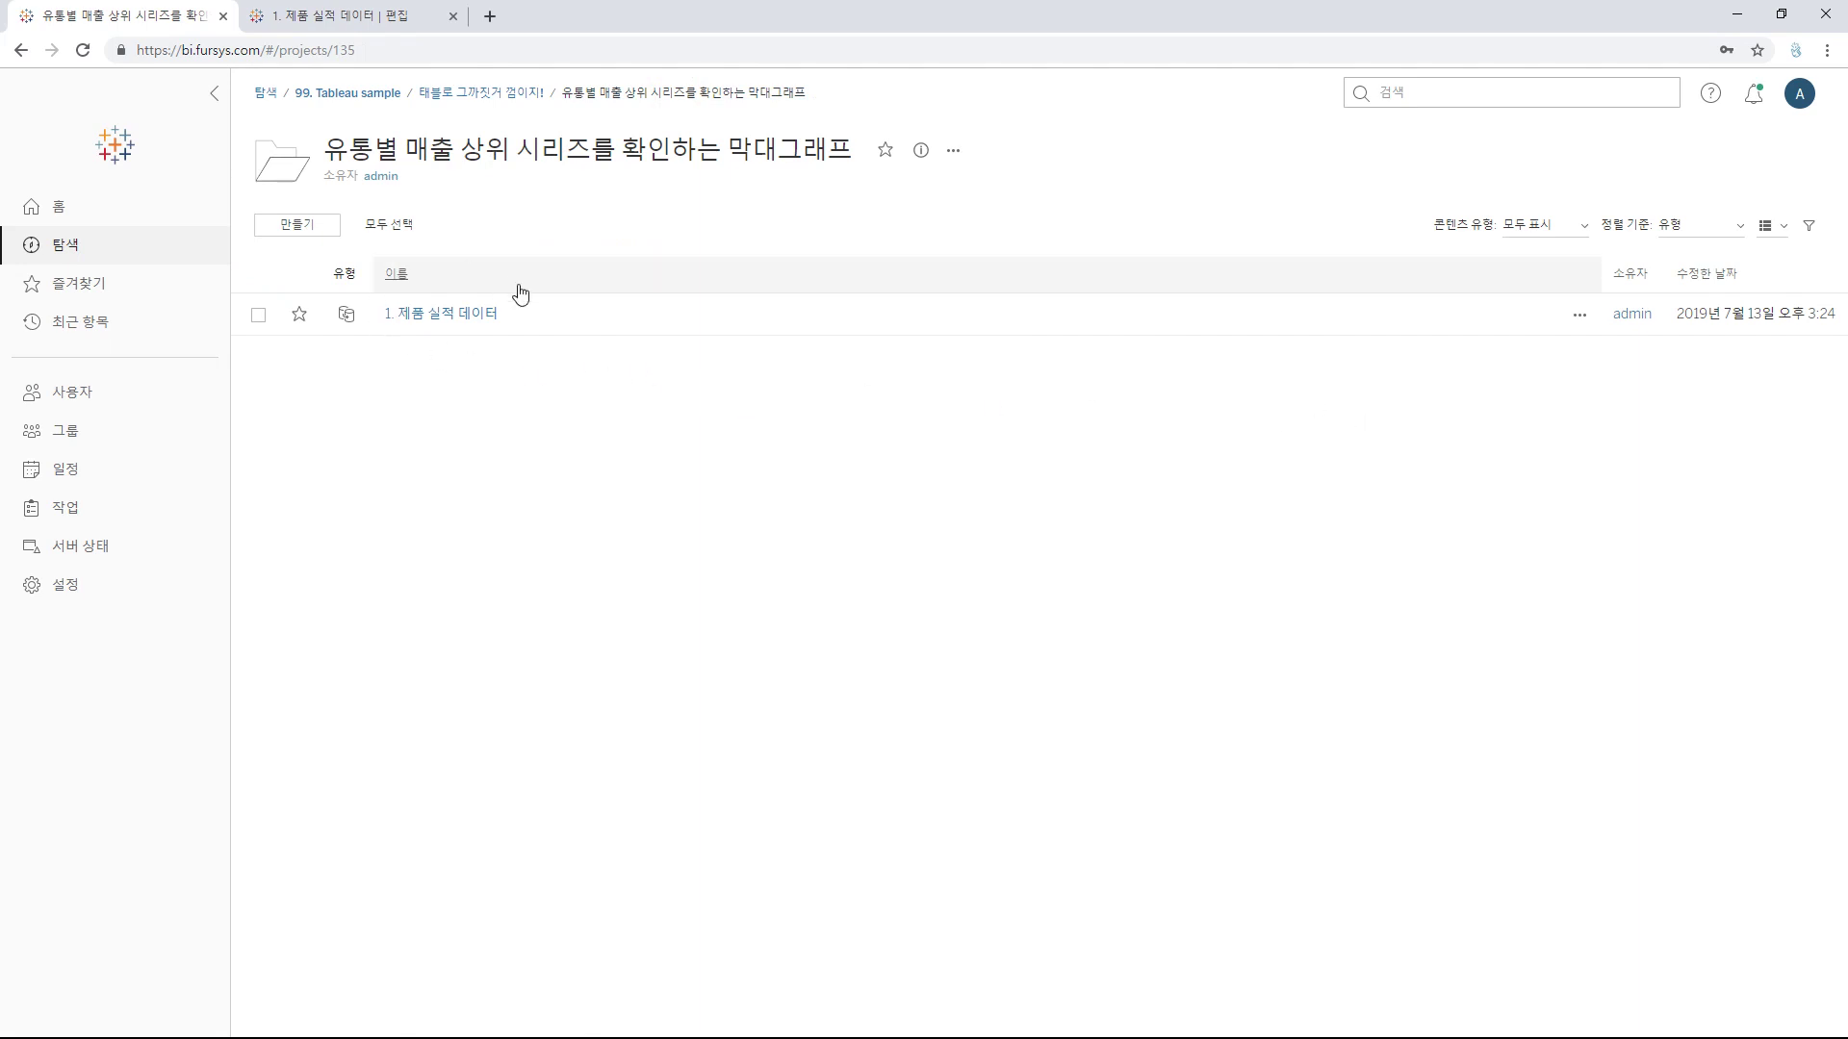
{"action": "left_click", "coordinate": [1581, 318]}
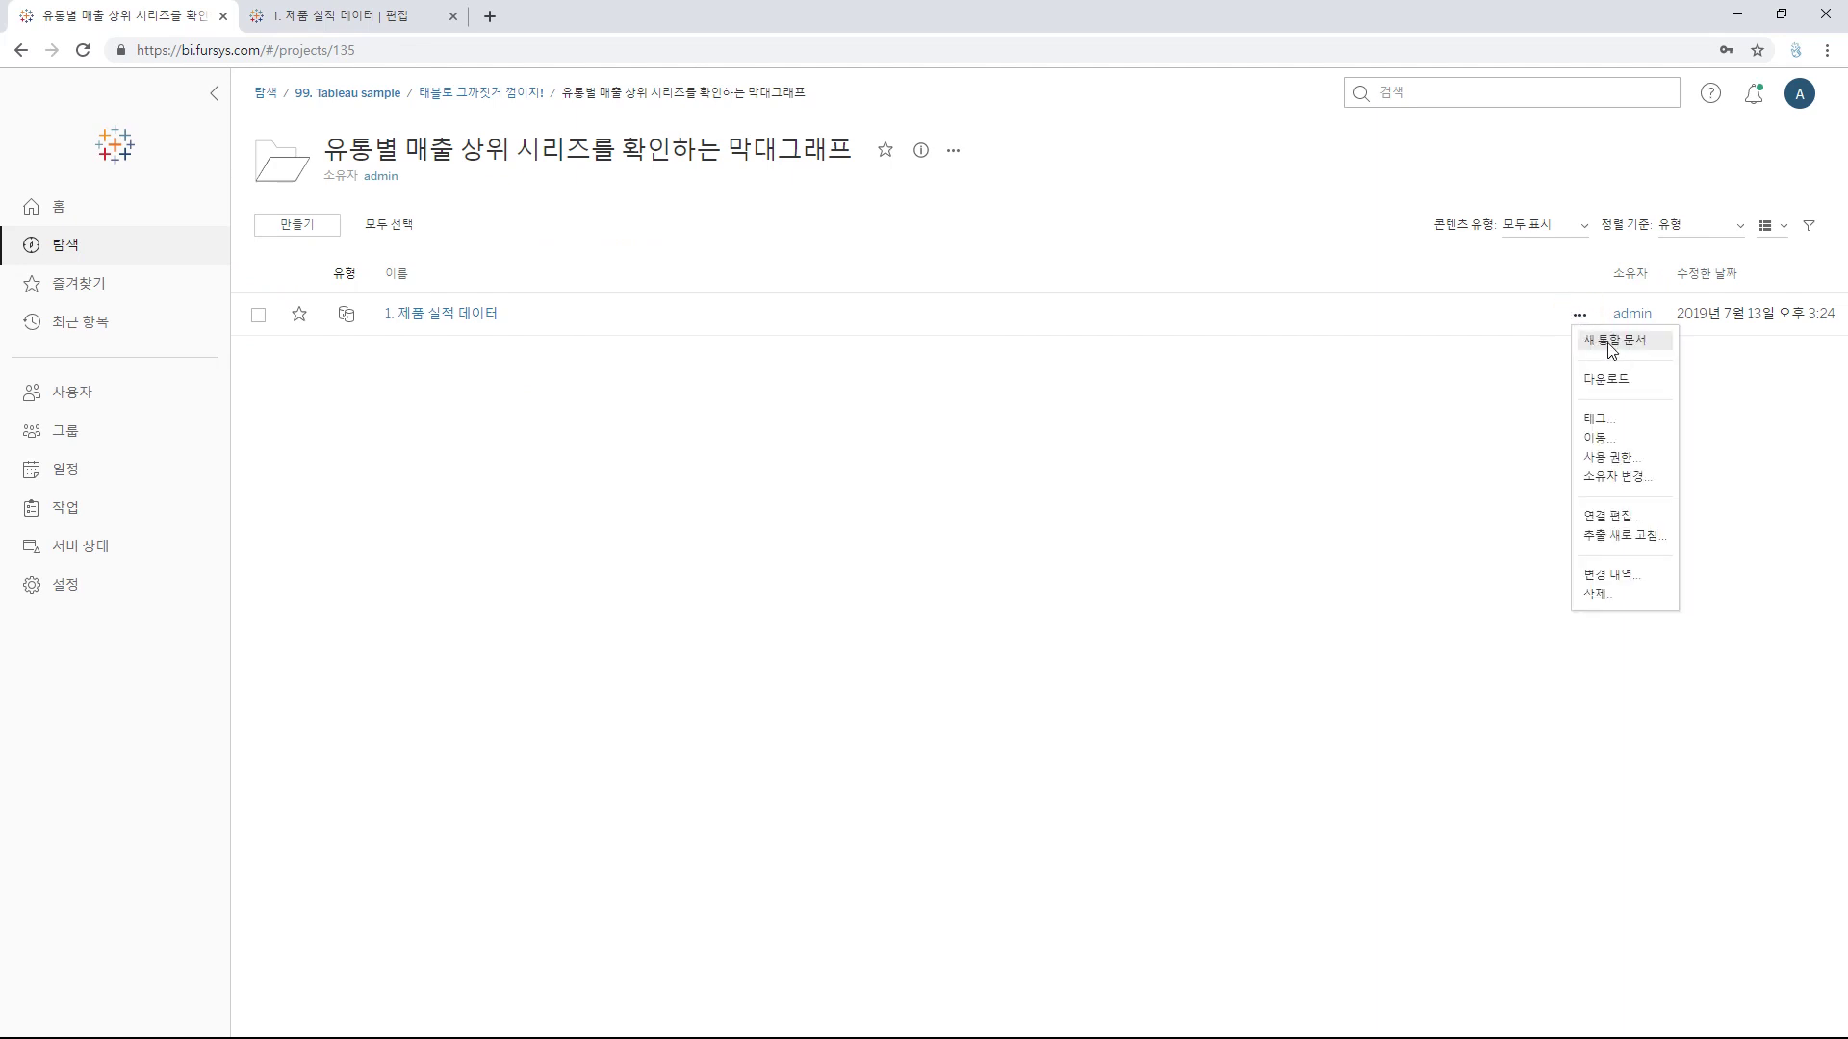
{"action": "left_click", "coordinate": [1612, 346]}
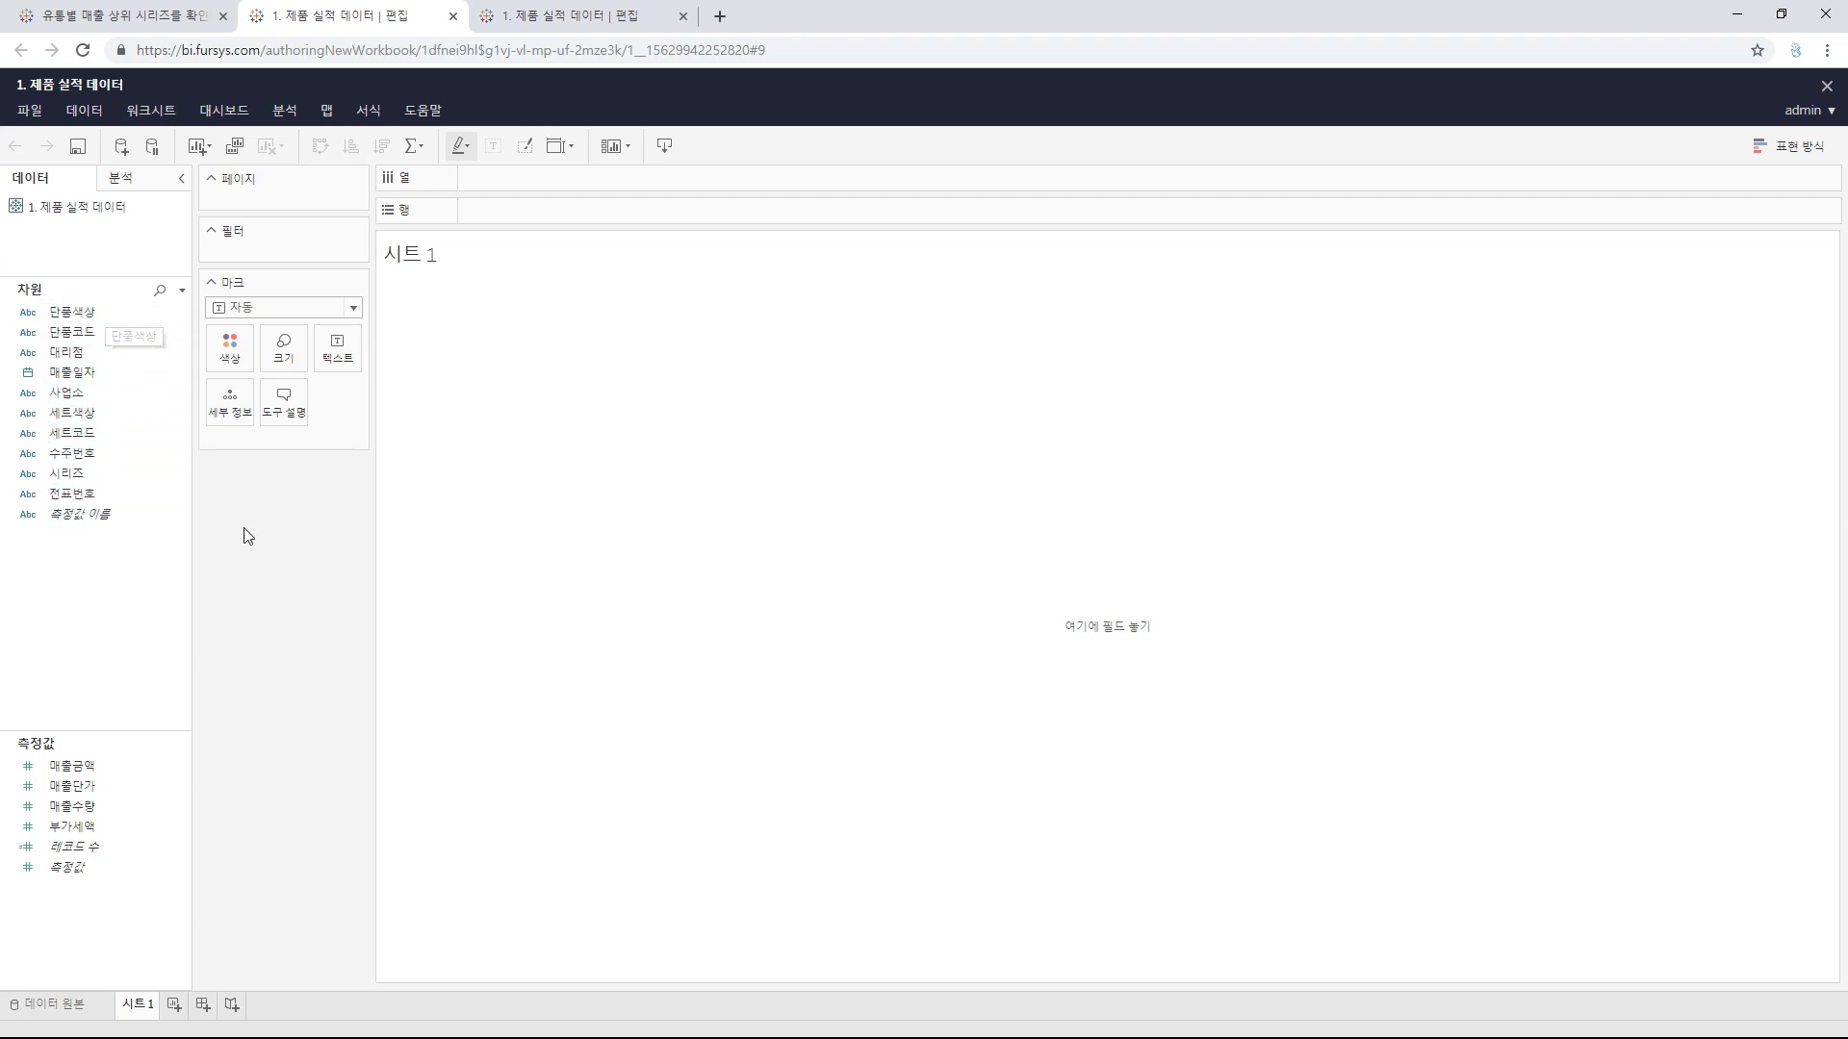
Step: Add 사업소 to the rows and exclude 관계사 and 수출사업소 from the view
{"action": "left_click", "coordinate": [265, 543]}
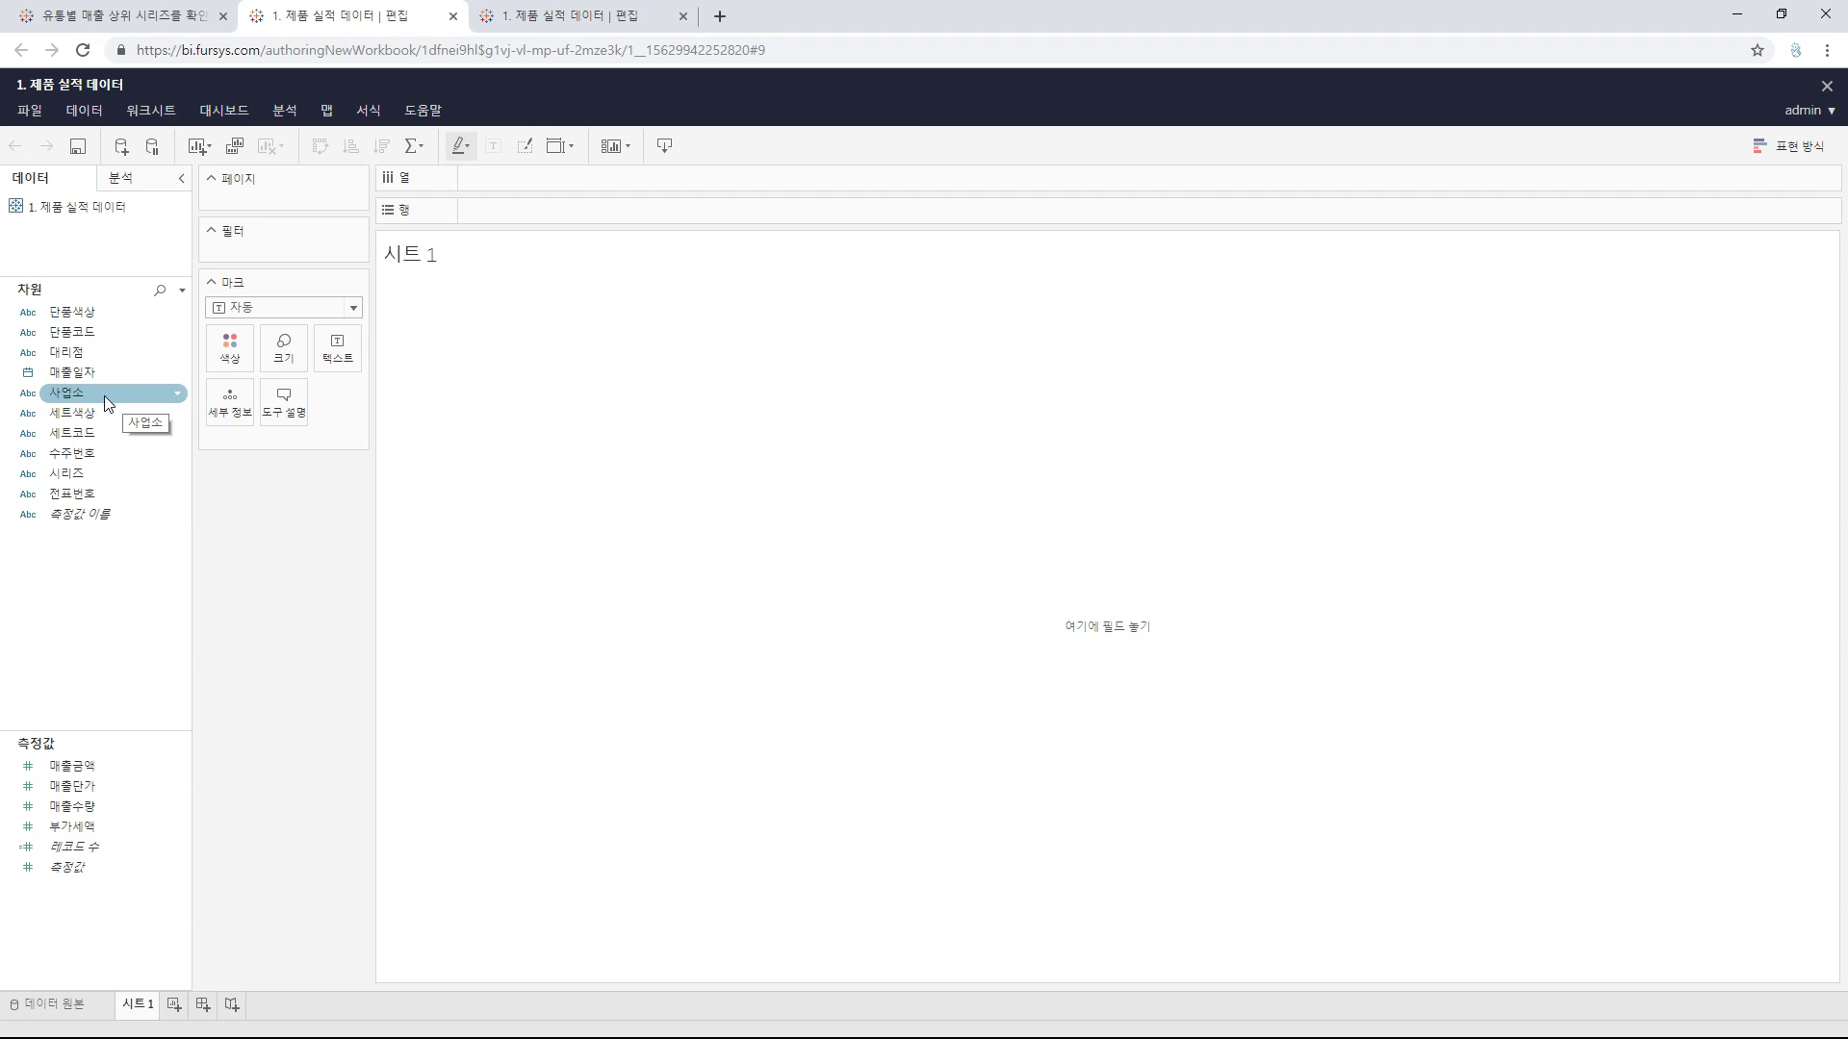
{"action": "left_click_drag", "start_coordinate": [123, 394], "coordinate": [568, 205]}
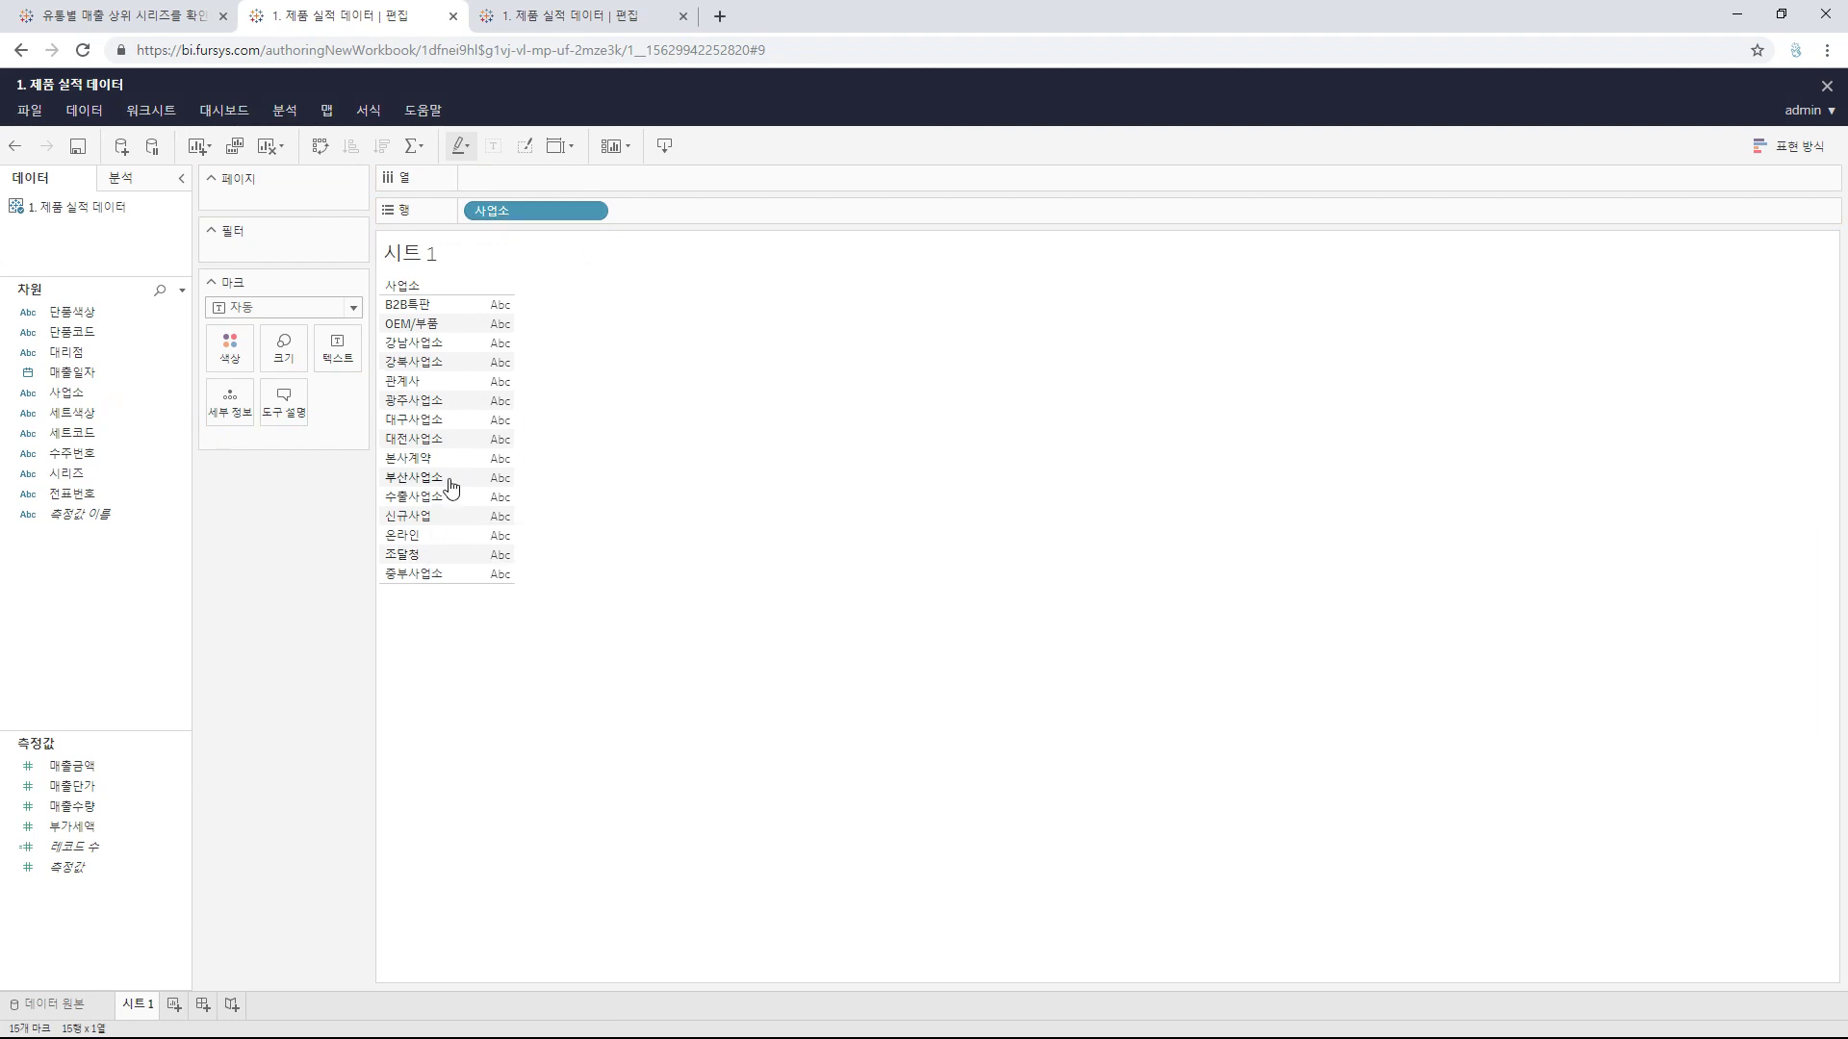
{"action": "left_click", "coordinate": [429, 381]}
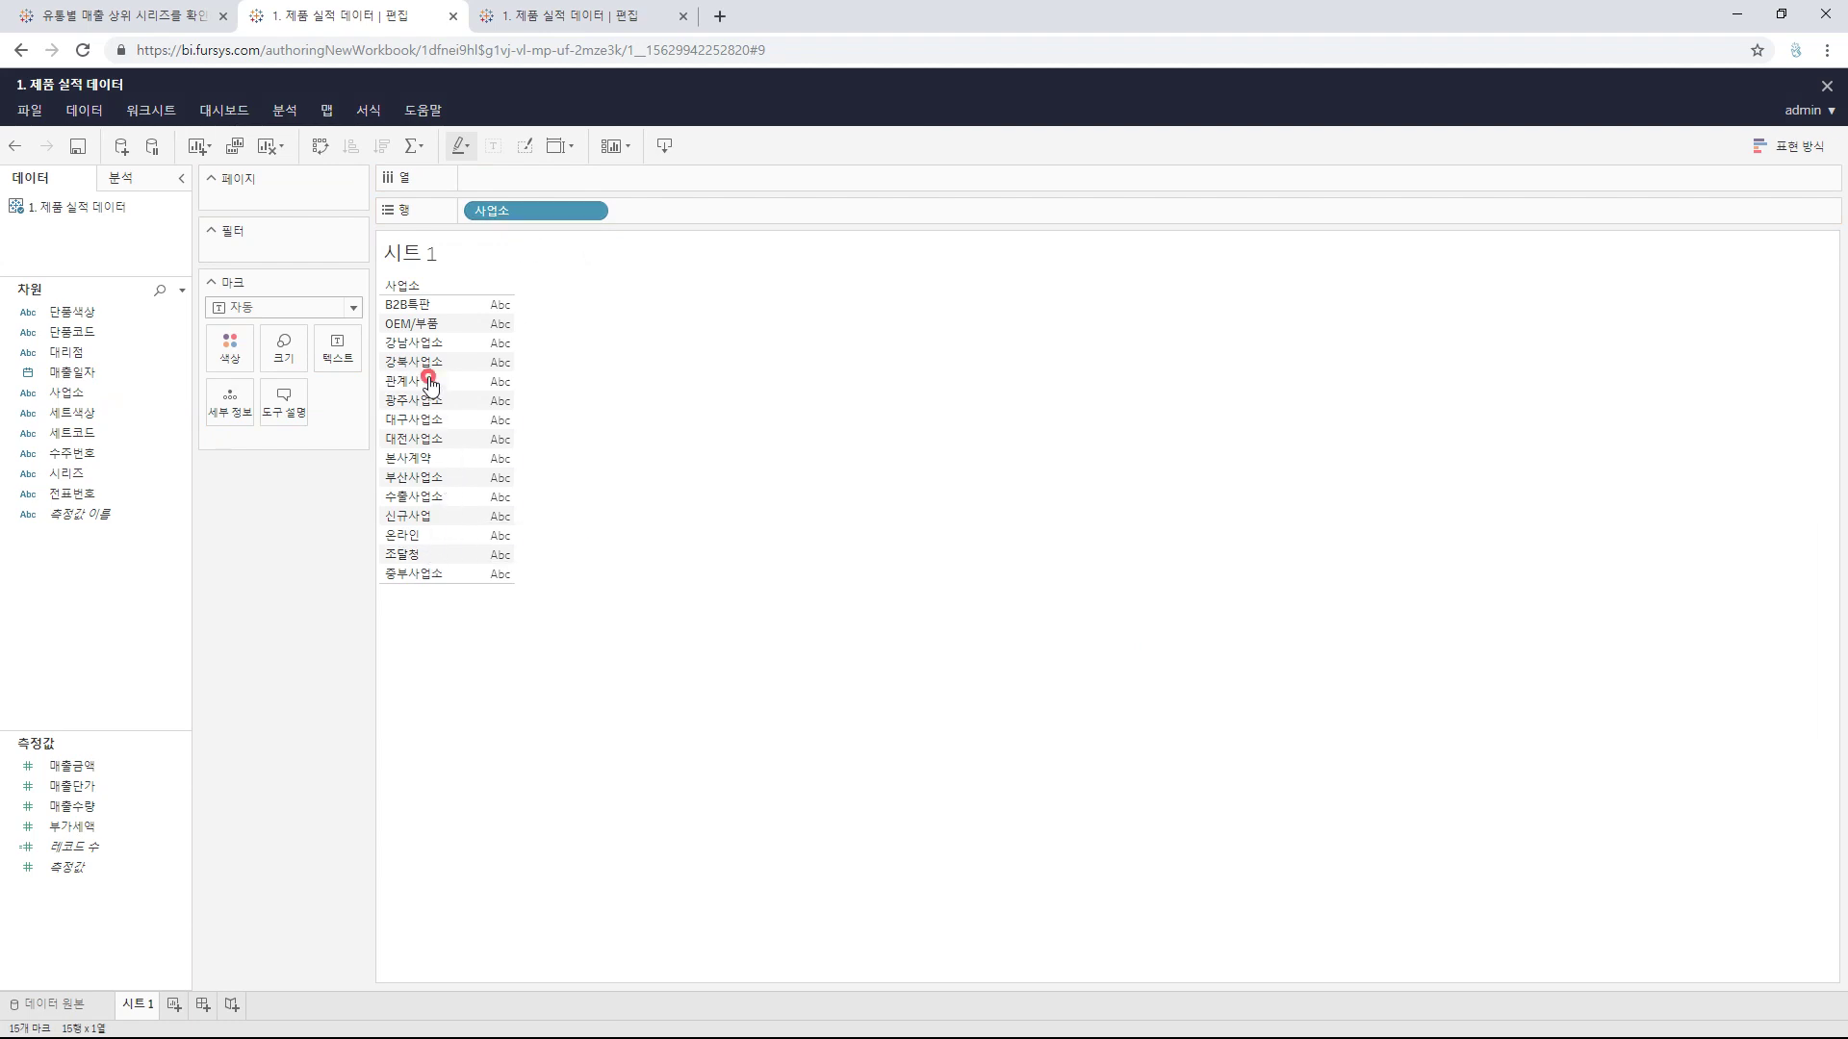
{"action": "left_click", "coordinate": [435, 497], "text": "ctrl"}
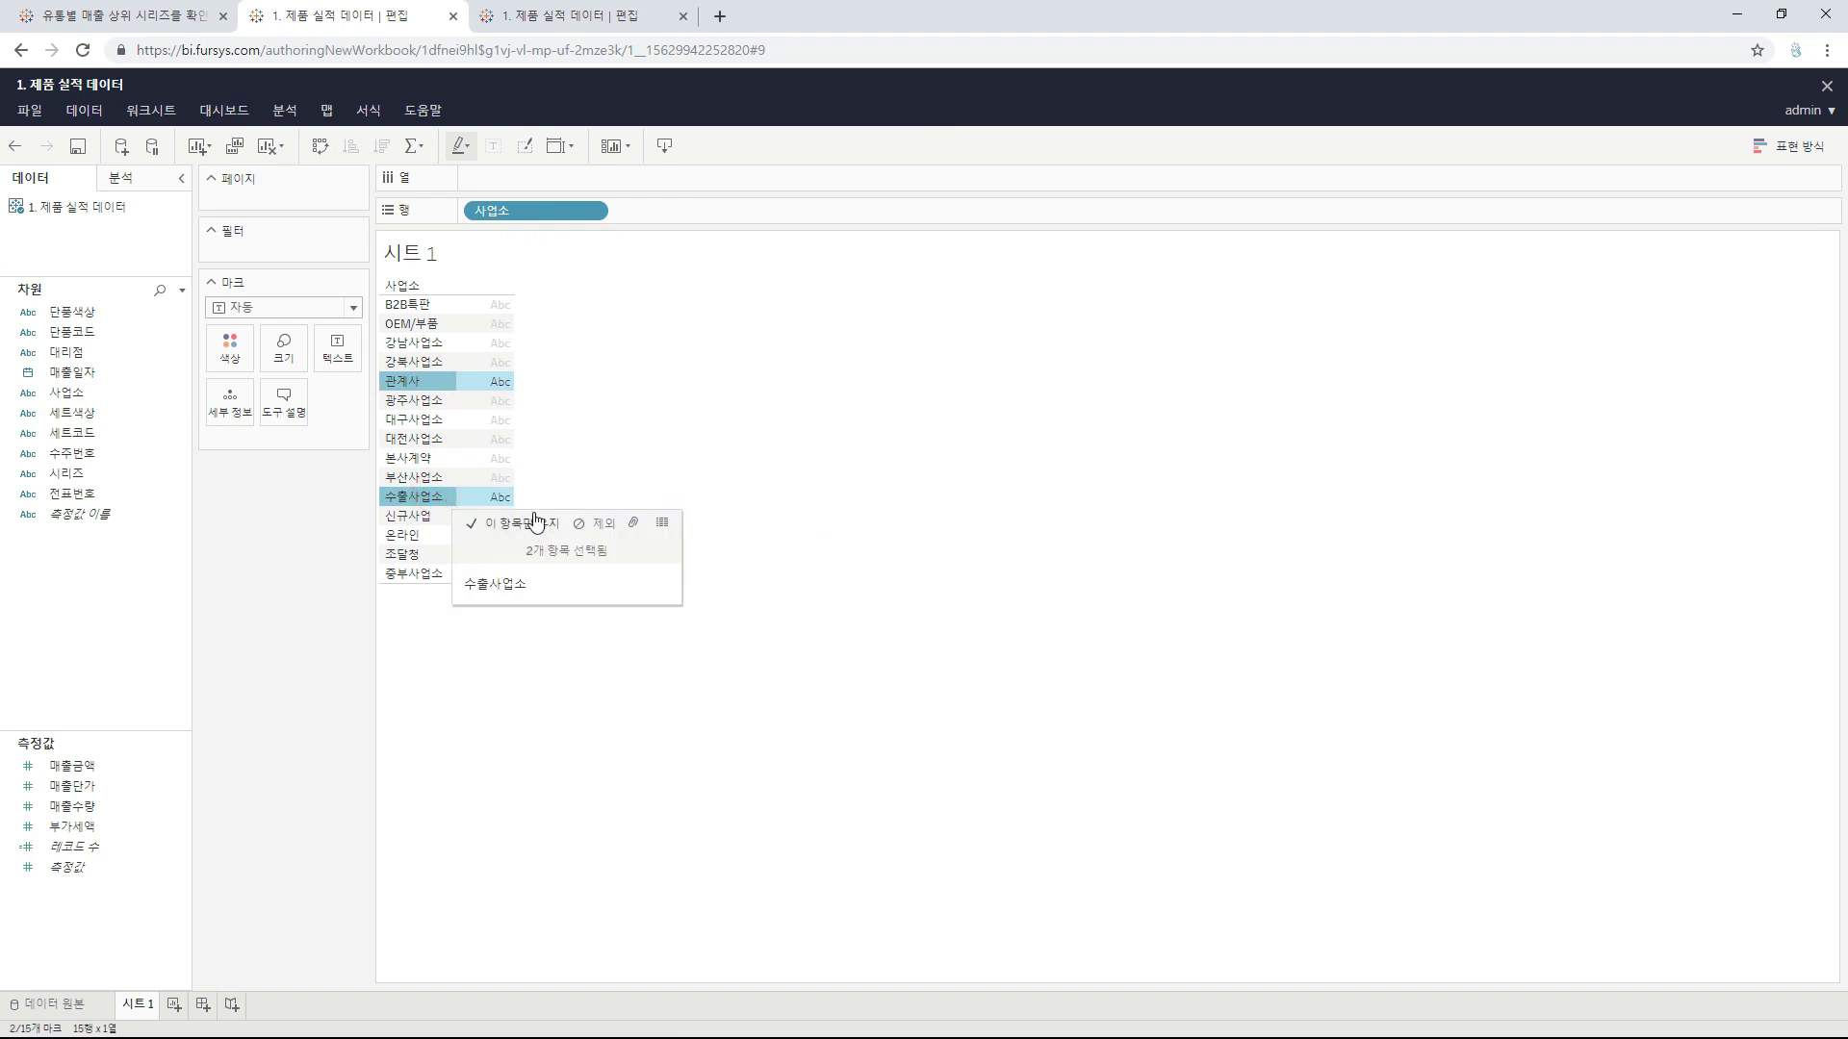
{"action": "left_click", "coordinate": [606, 521]}
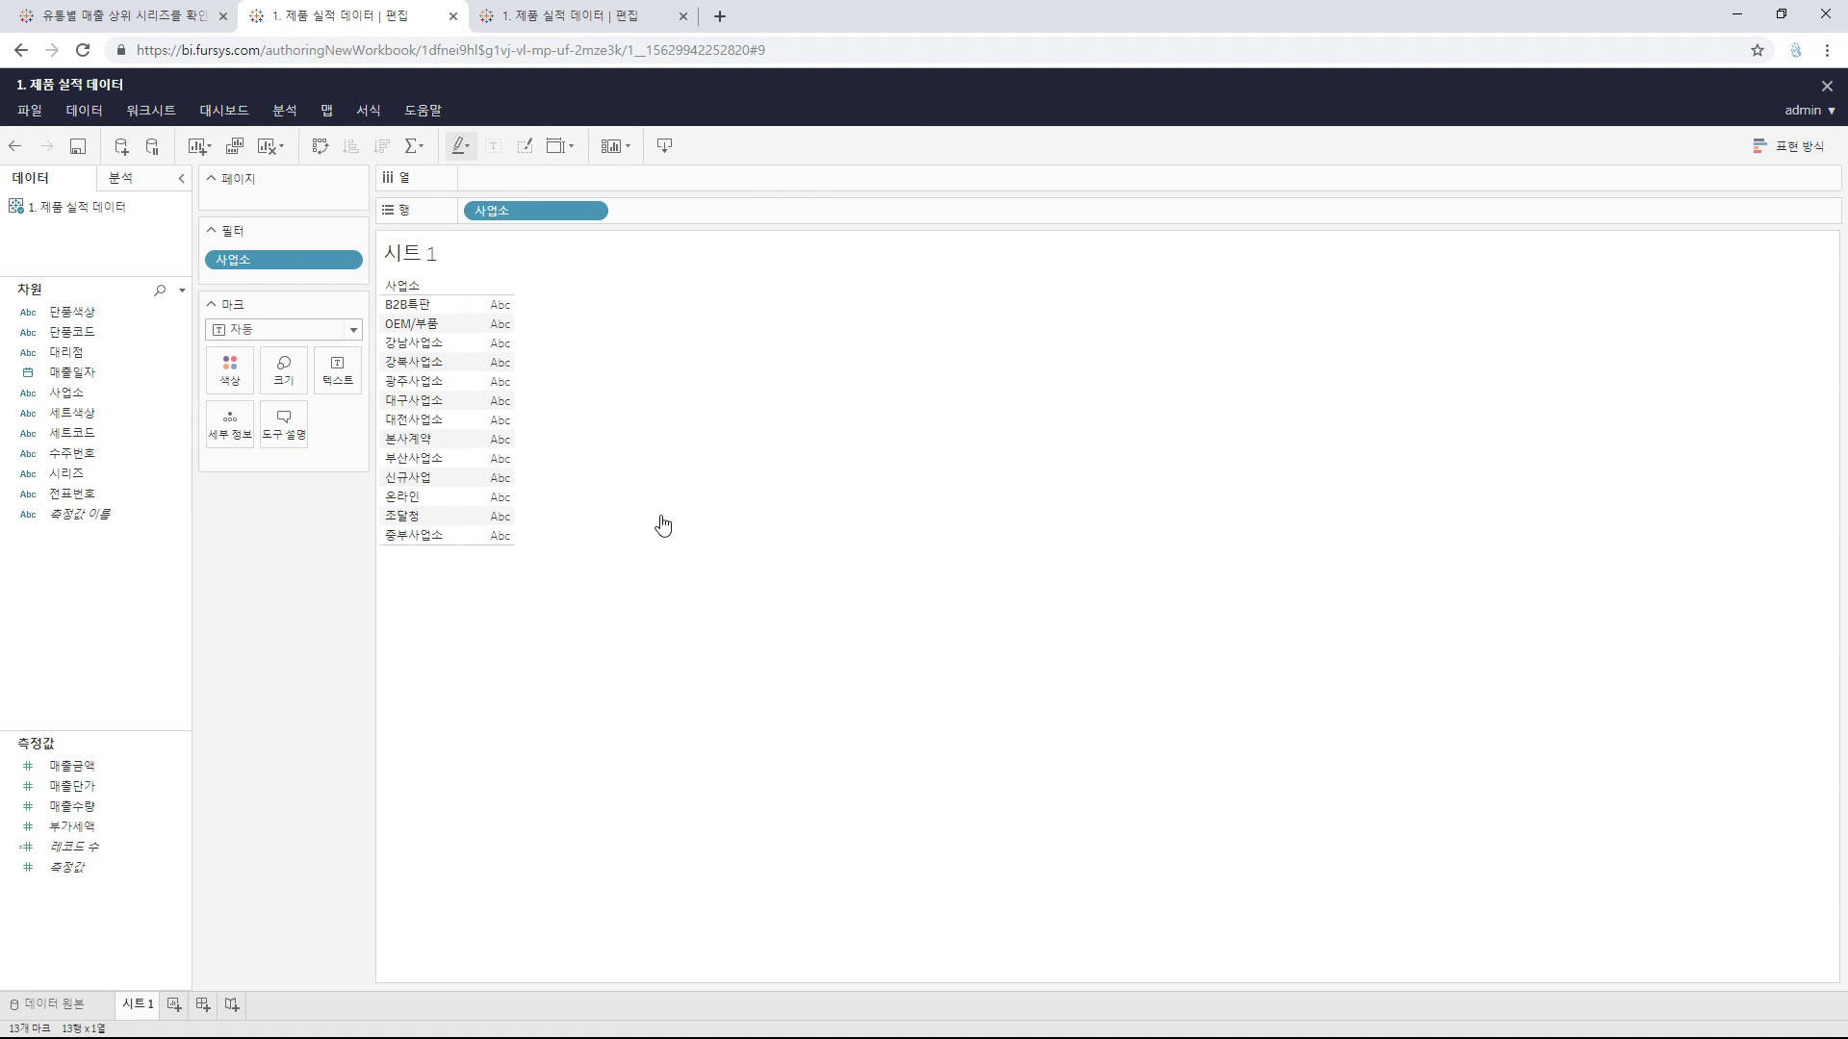
Step: Group all remaining 사업소 members except 온라인 into one group and clear the selection
{"action": "left_click", "coordinate": [440, 305]}
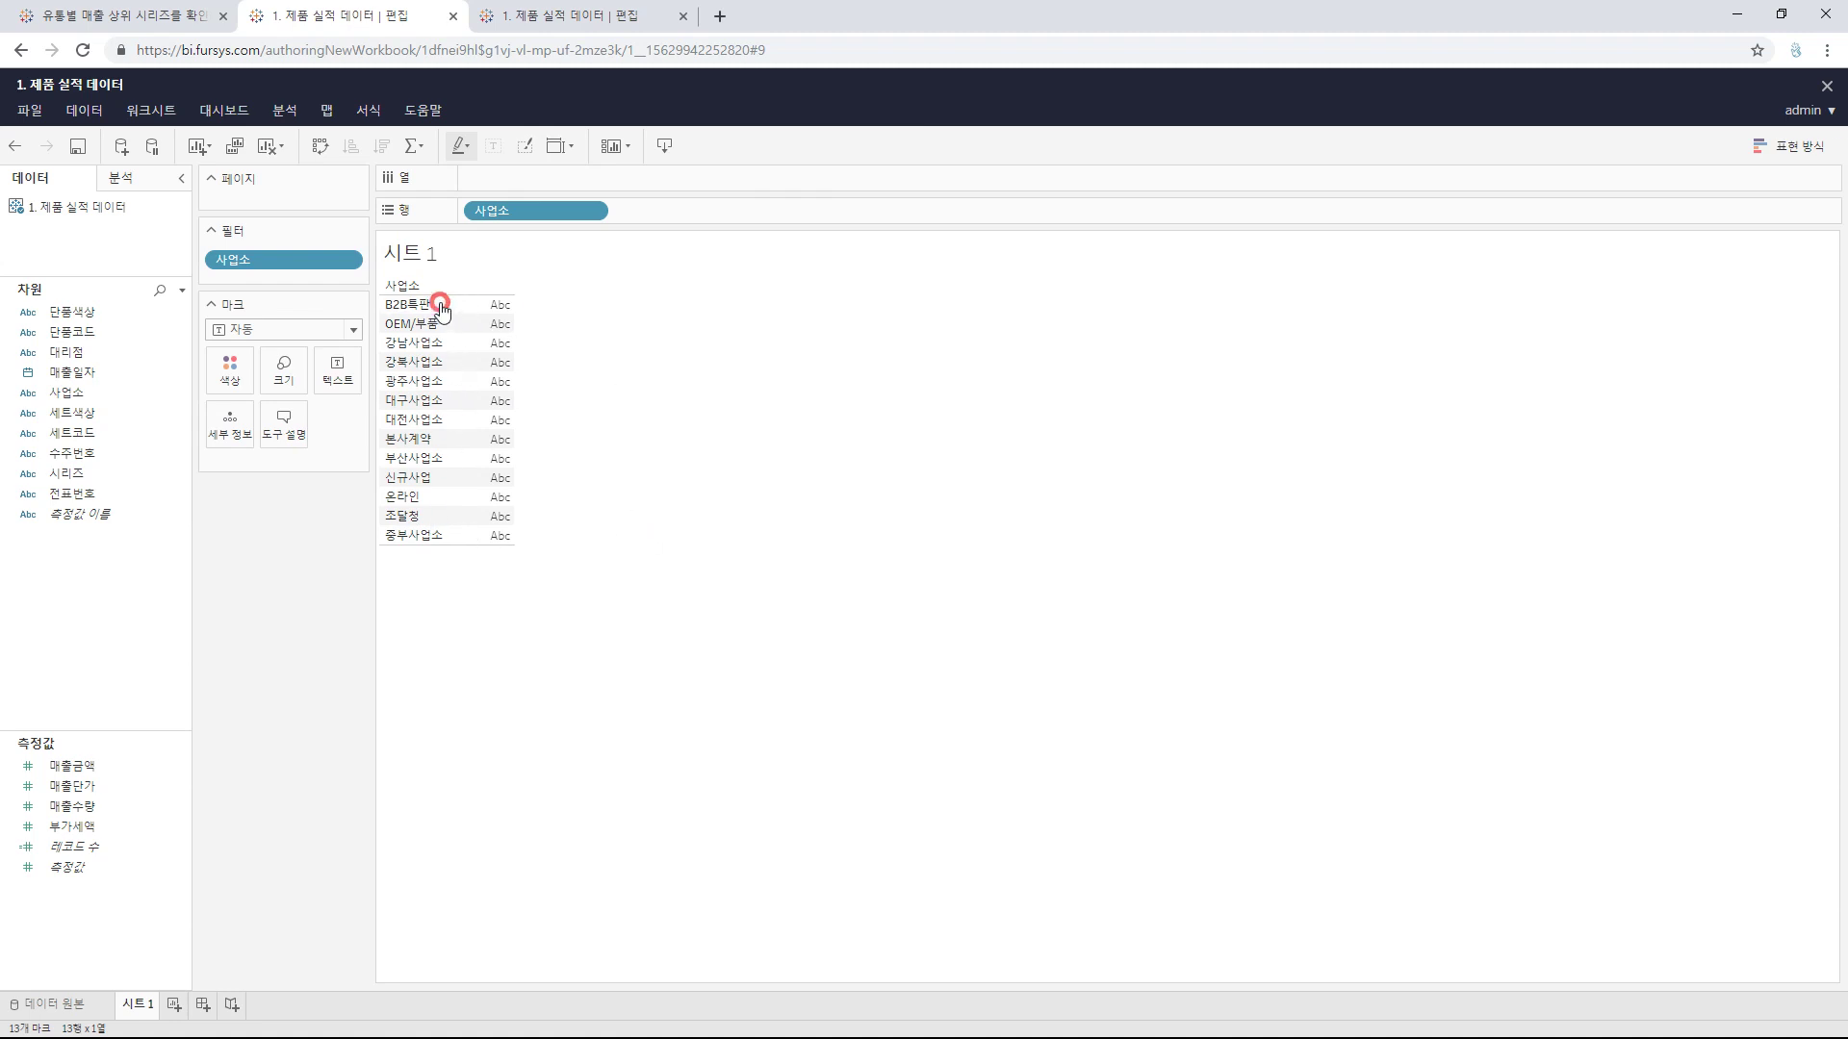
{"action": "left_click", "coordinate": [430, 479], "text": "shift"}
{"action": "left_click", "coordinate": [419, 518], "text": "ctrl"}
{"action": "left_click", "coordinate": [426, 539], "text": "ctrl"}
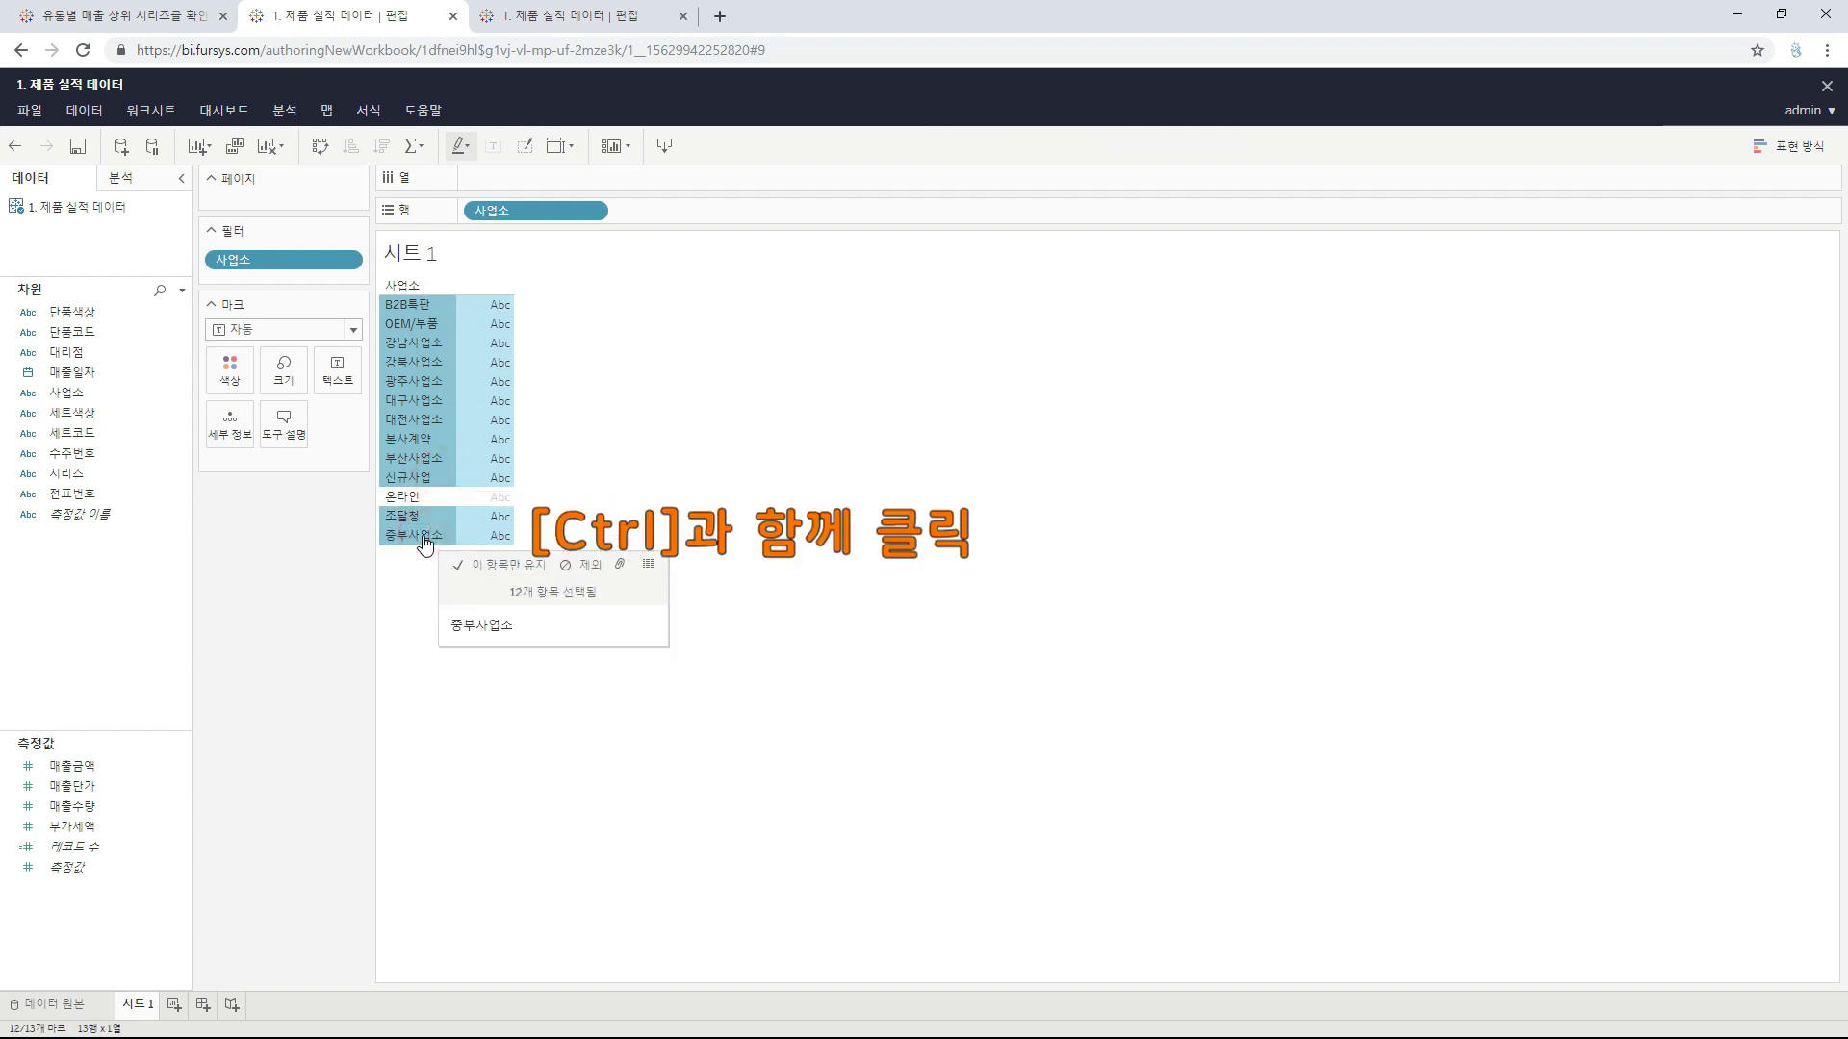
{"action": "left_click", "coordinate": [620, 565]}
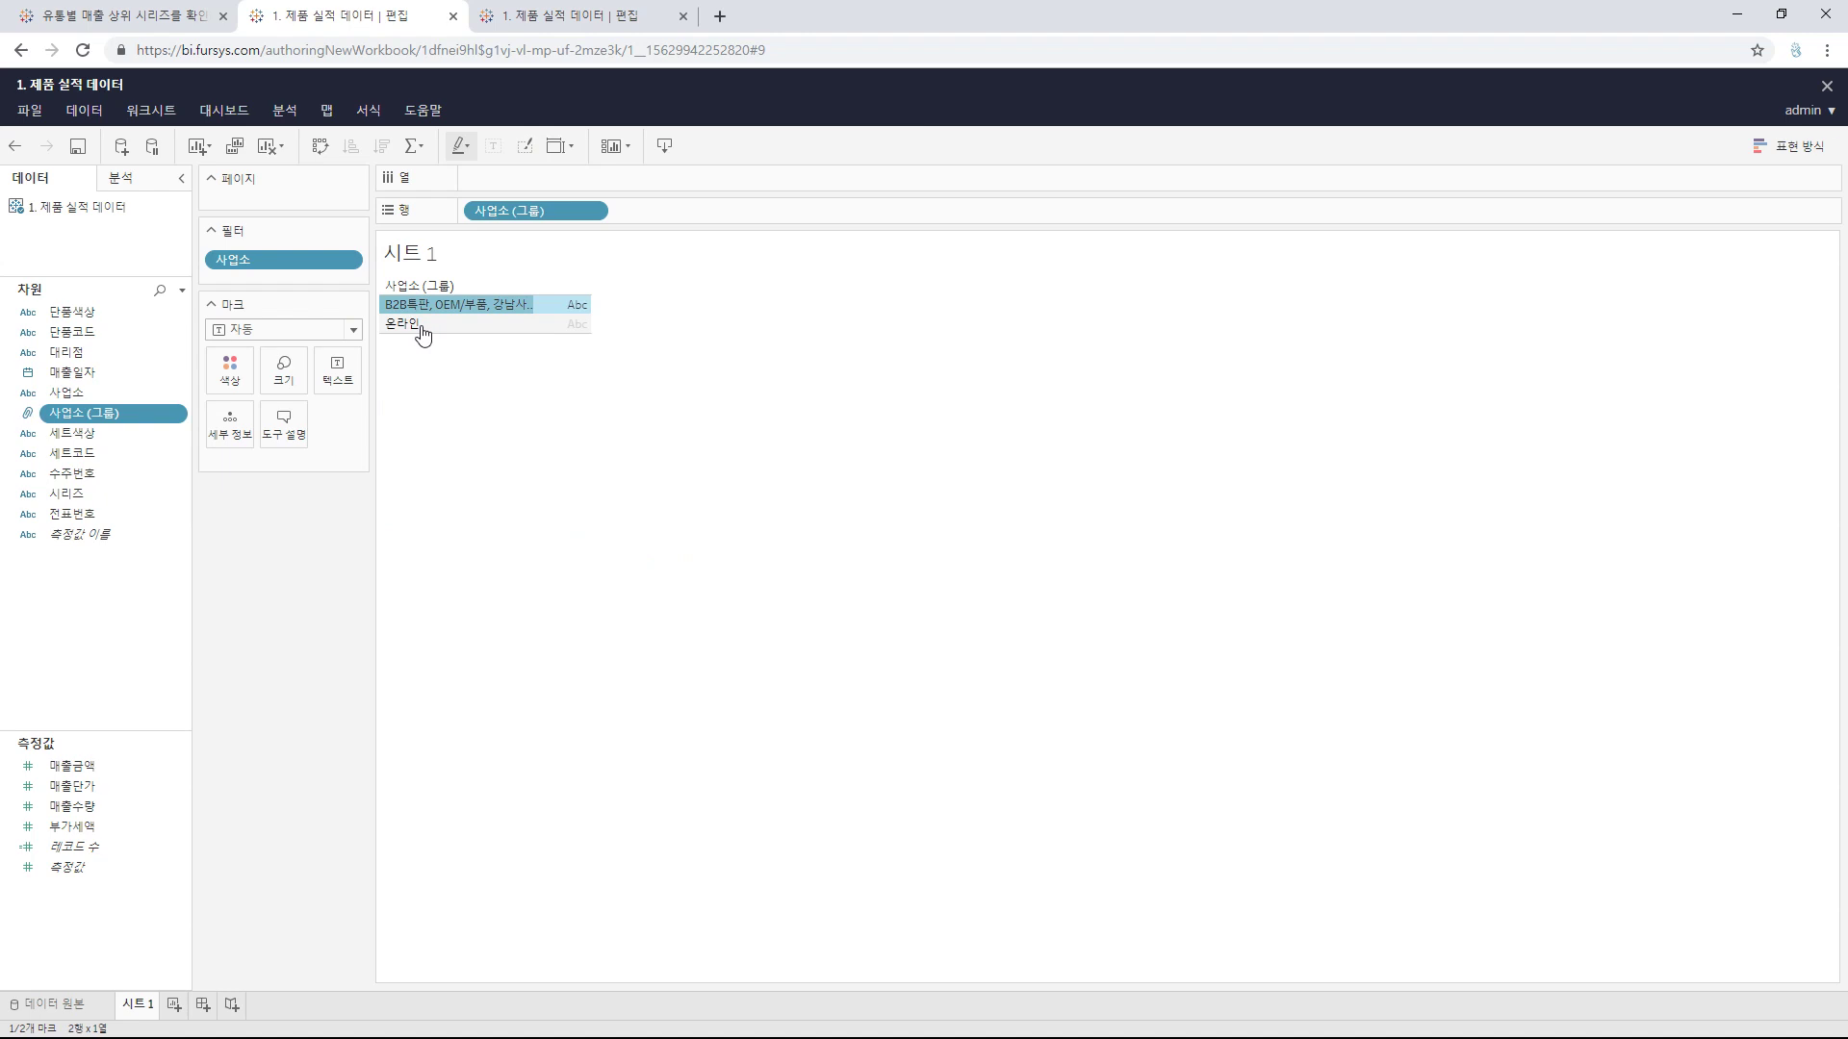
{"action": "left_click", "coordinate": [422, 326]}
{"action": "left_click", "coordinate": [424, 306]}
{"action": "left_click", "coordinate": [472, 438]}
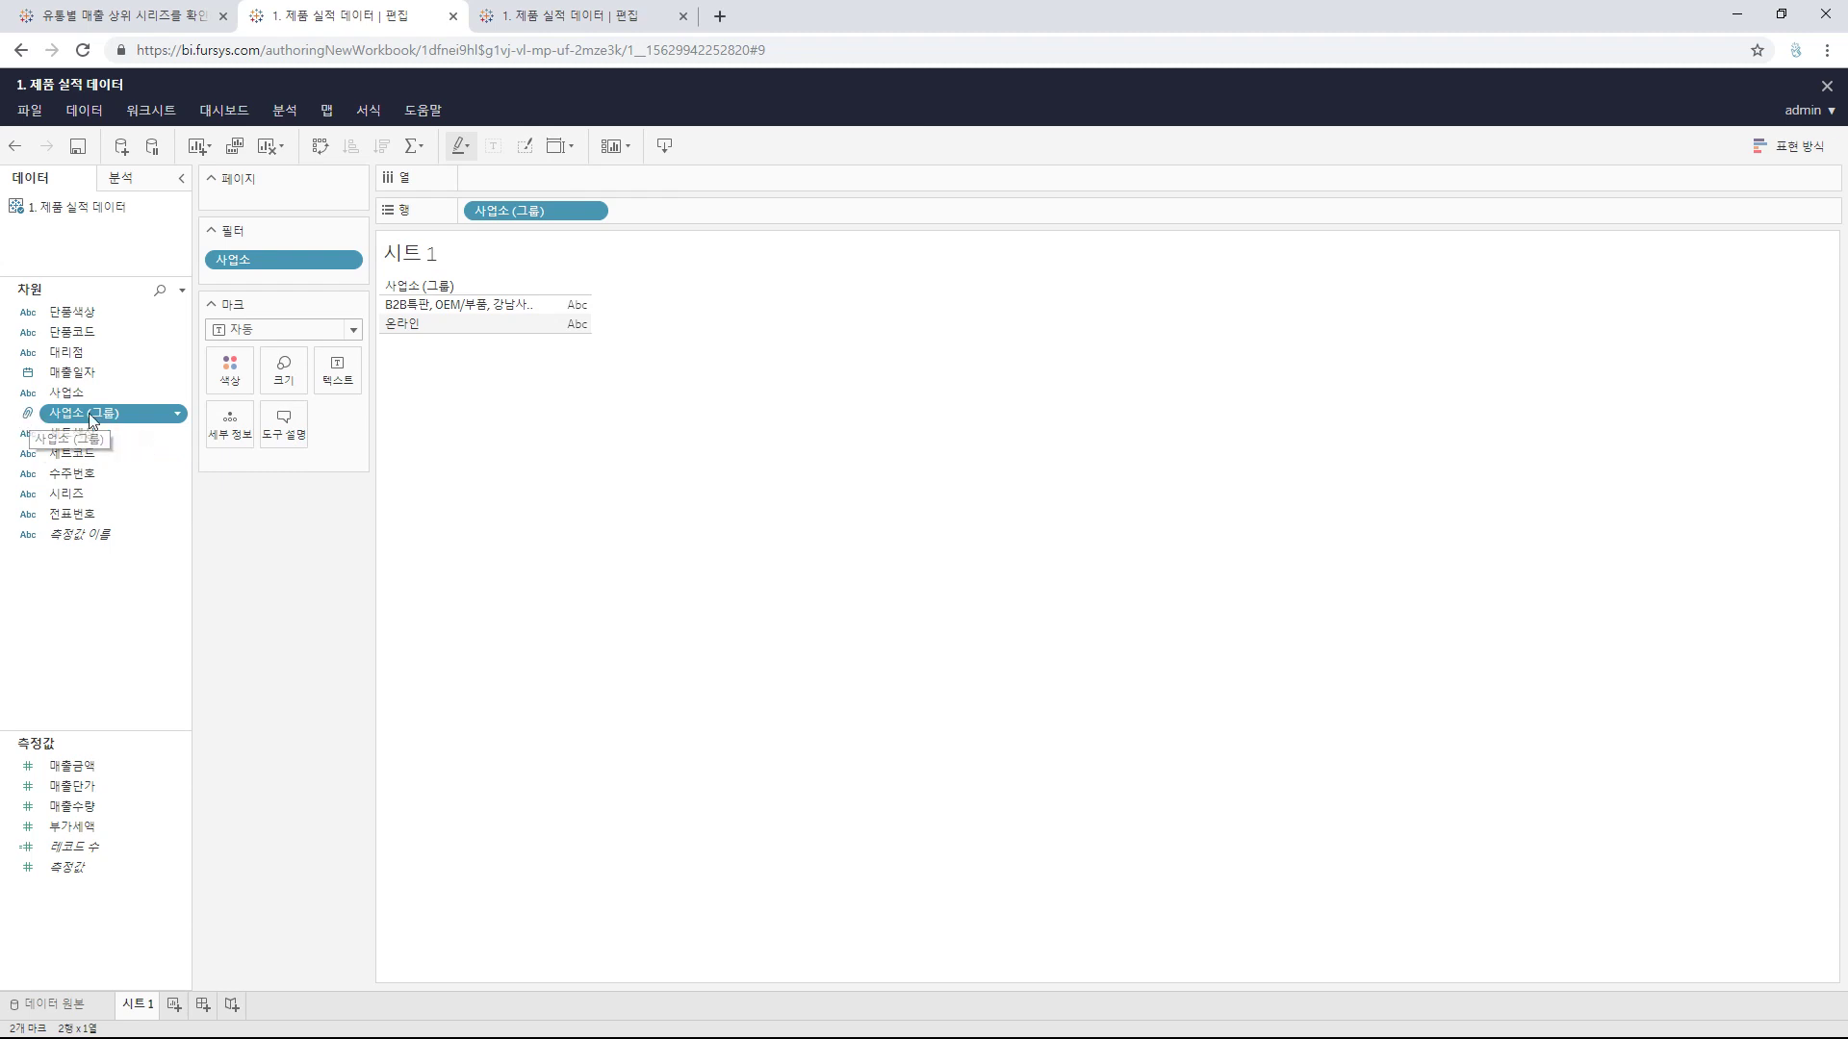
Step: Edit the 사업소 (그룹) field and rename the group starting with B2B특판 to 오프라인
{"action": "left_click", "coordinate": [178, 417]}
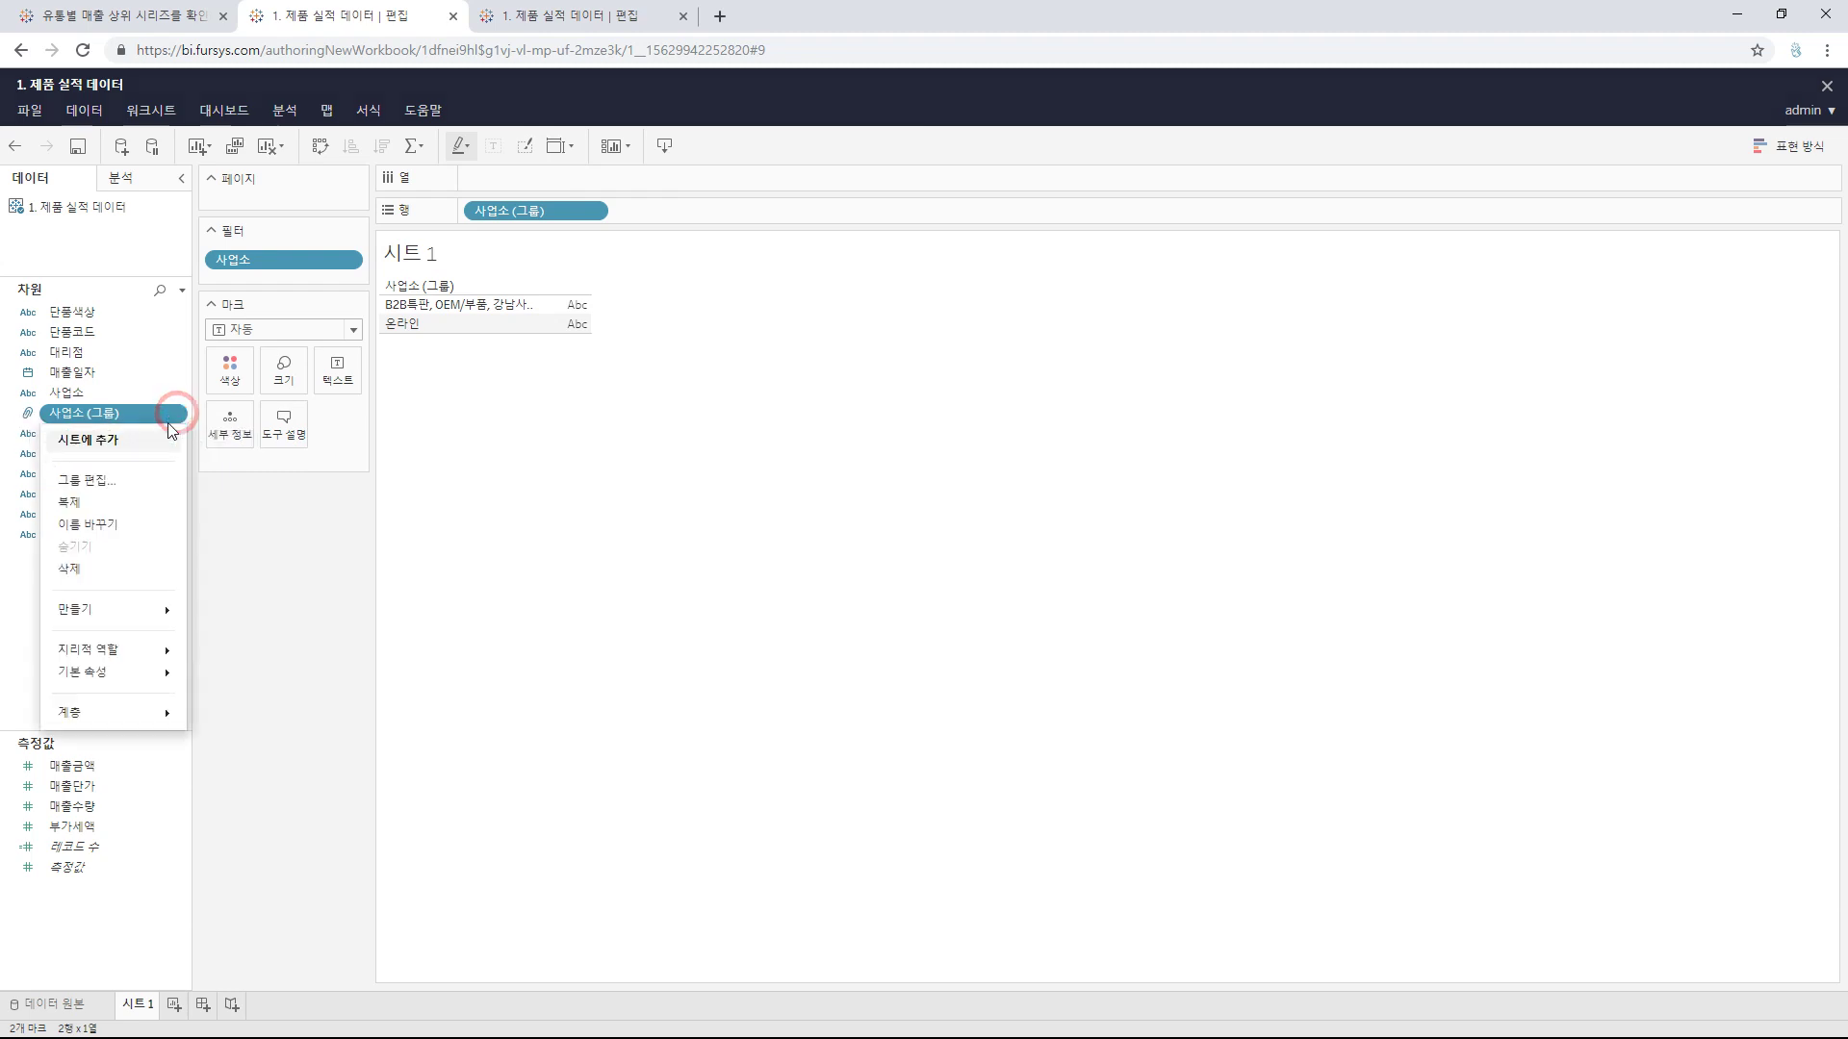
{"action": "left_click", "coordinate": [130, 479]}
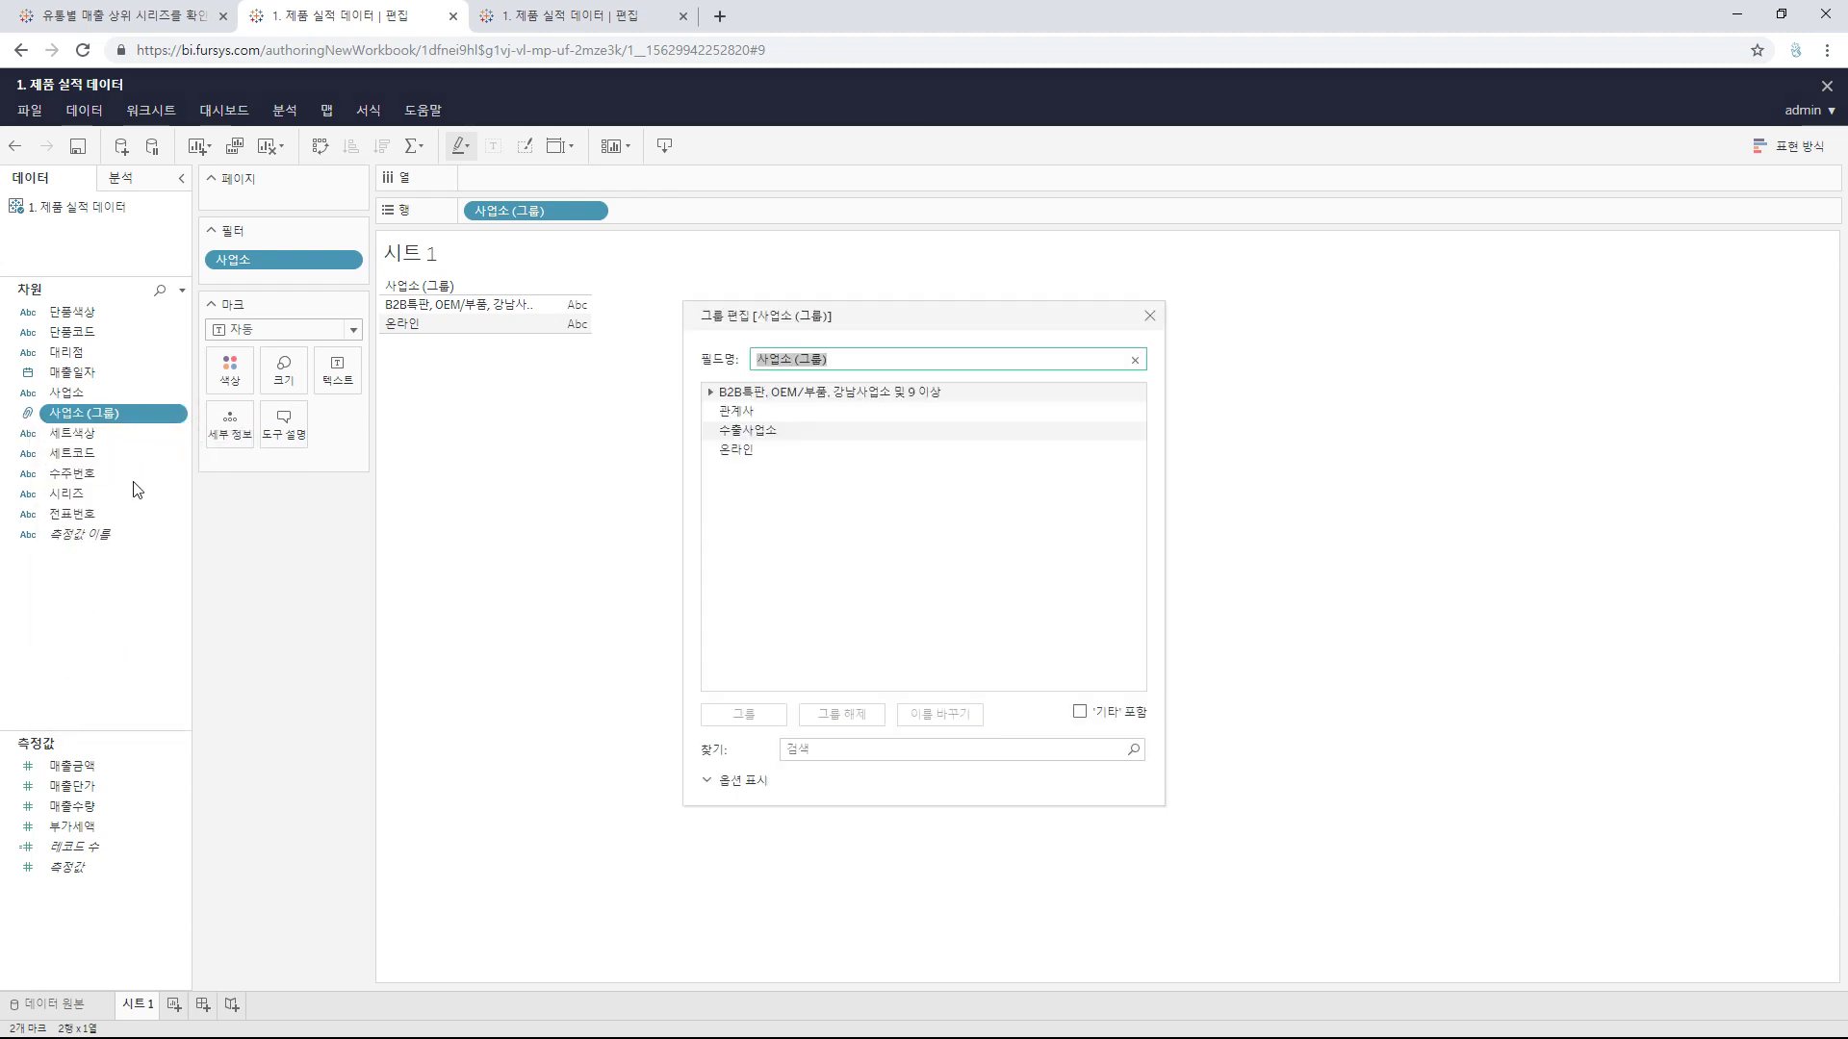
{"action": "left_click", "coordinate": [1061, 516]}
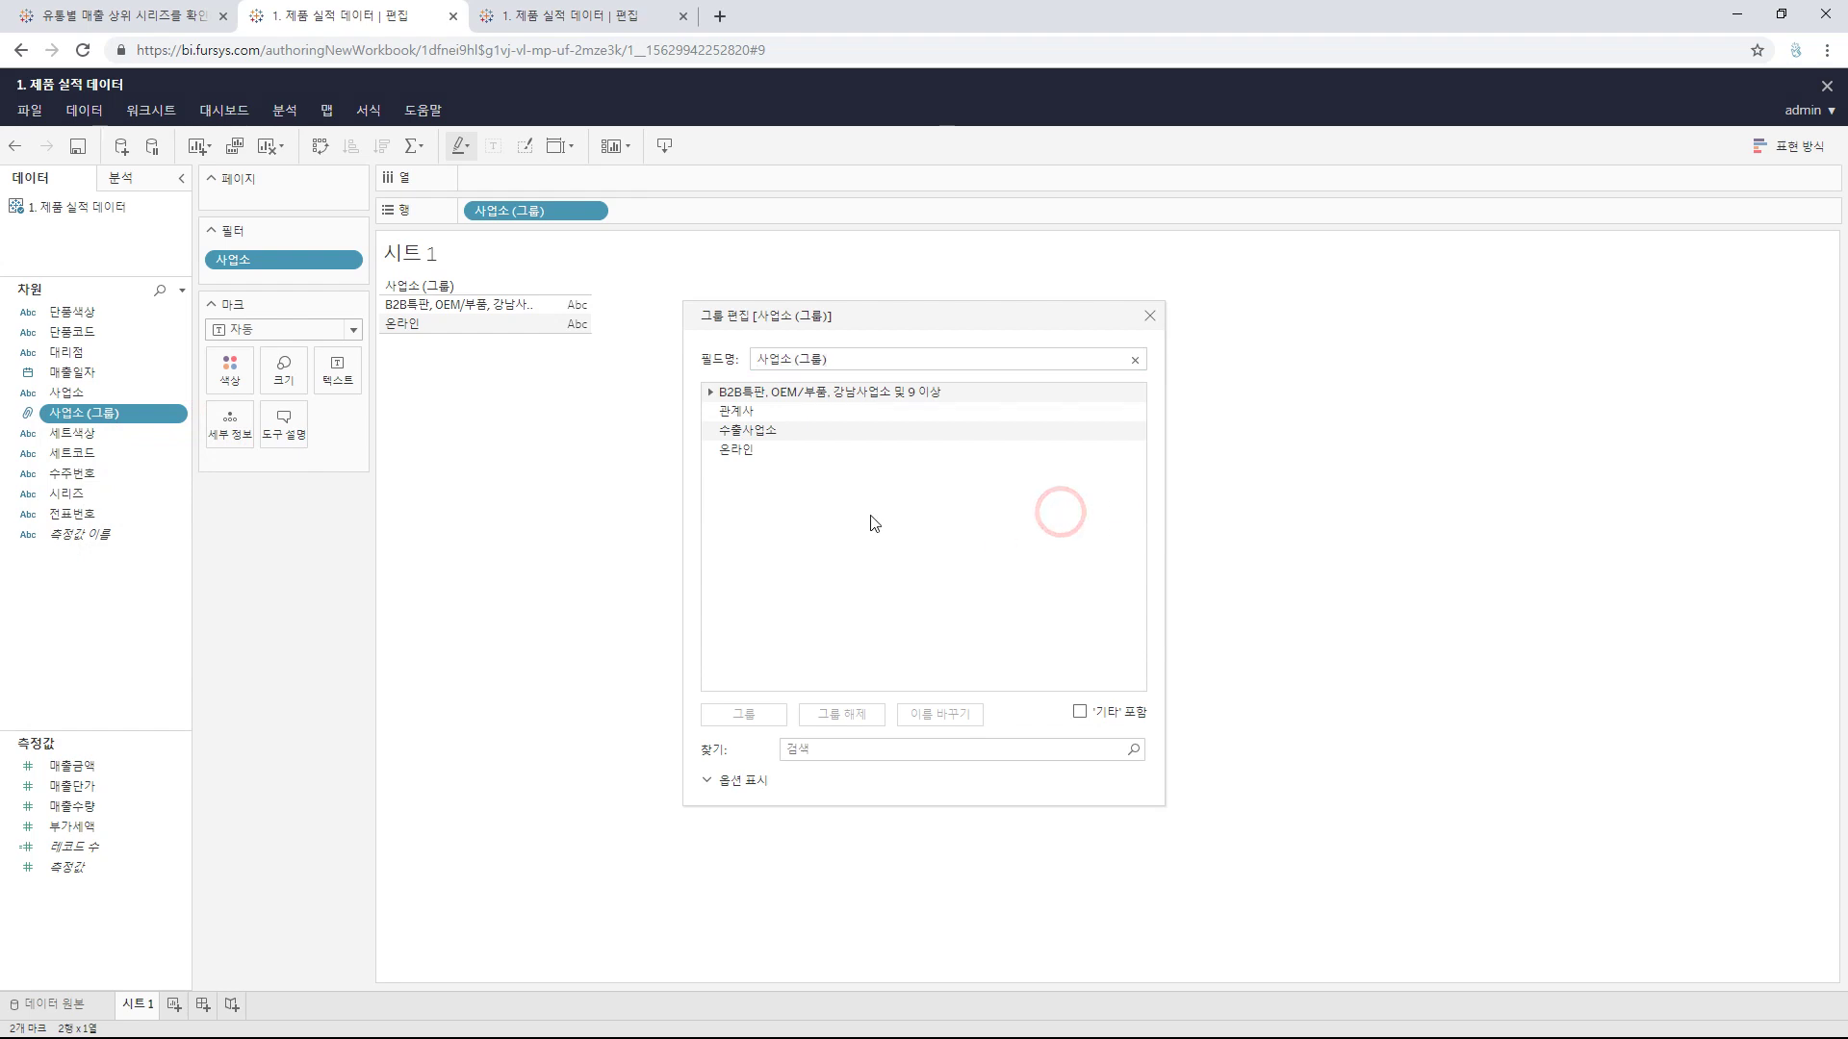
{"action": "left_click", "coordinate": [787, 394]}
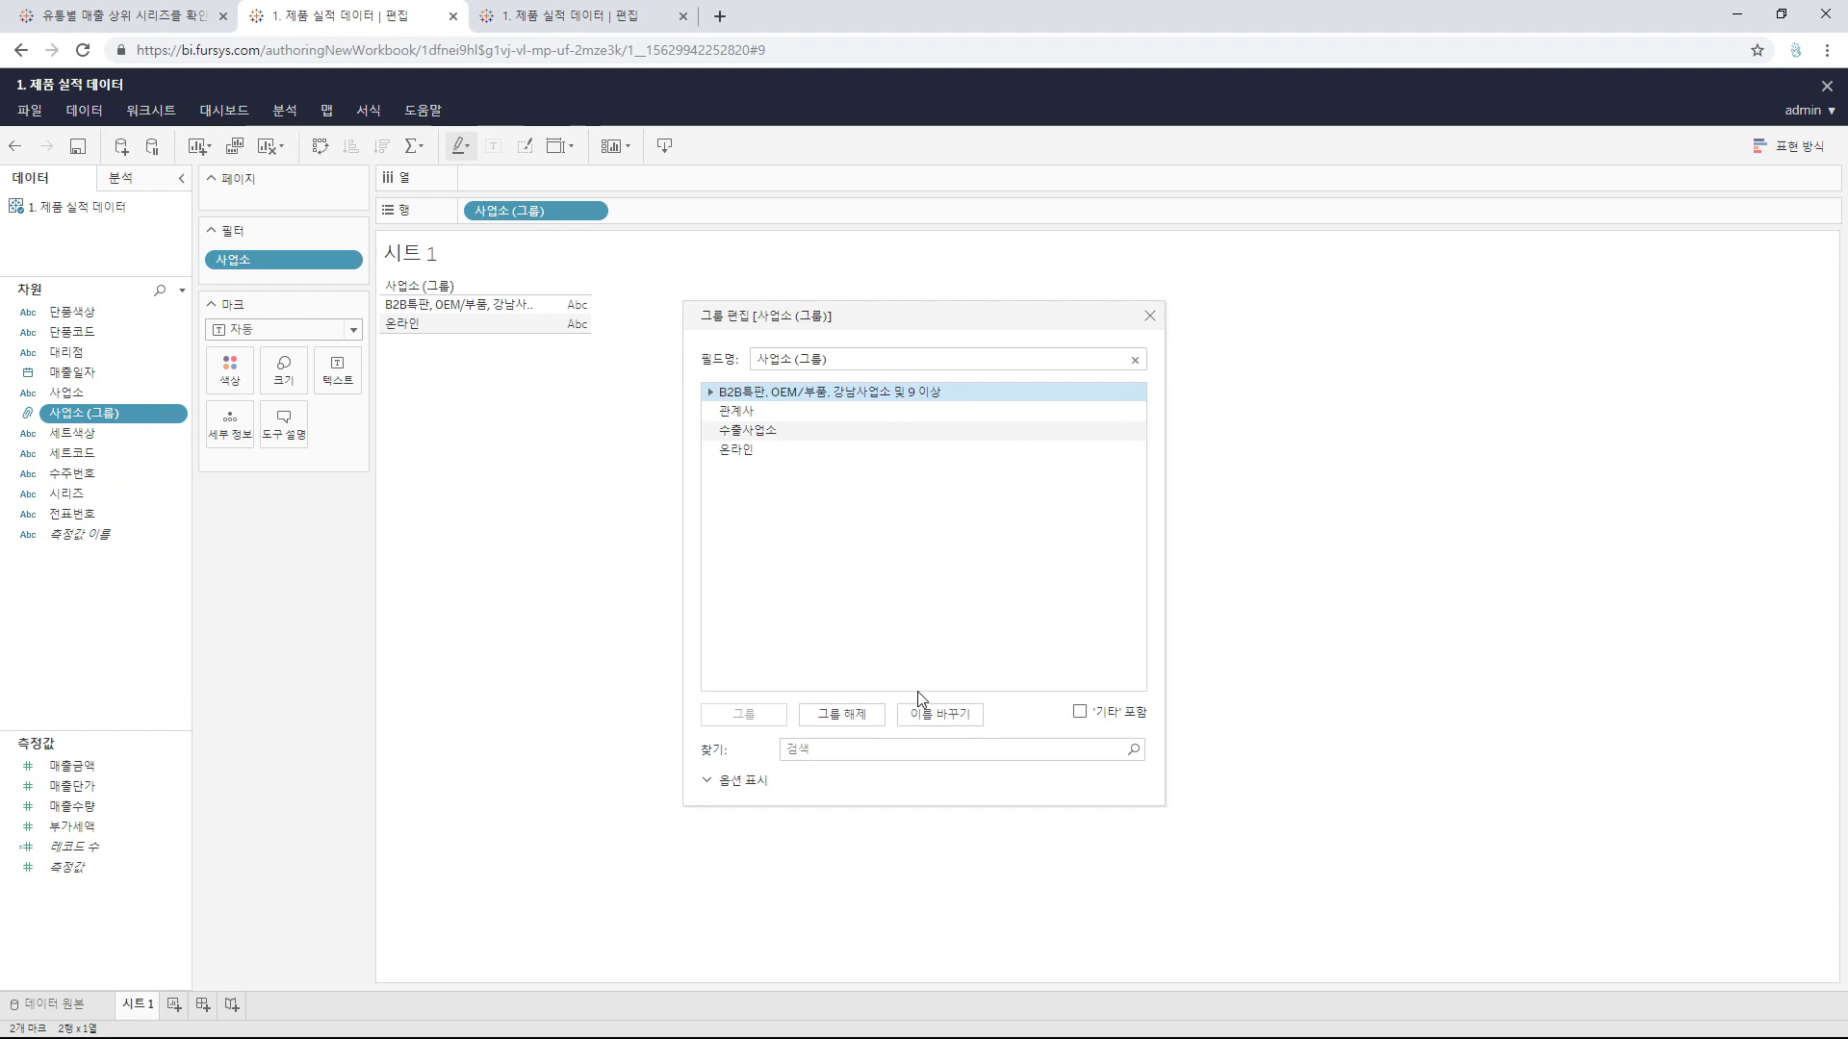
{"action": "left_click", "coordinate": [947, 720]}
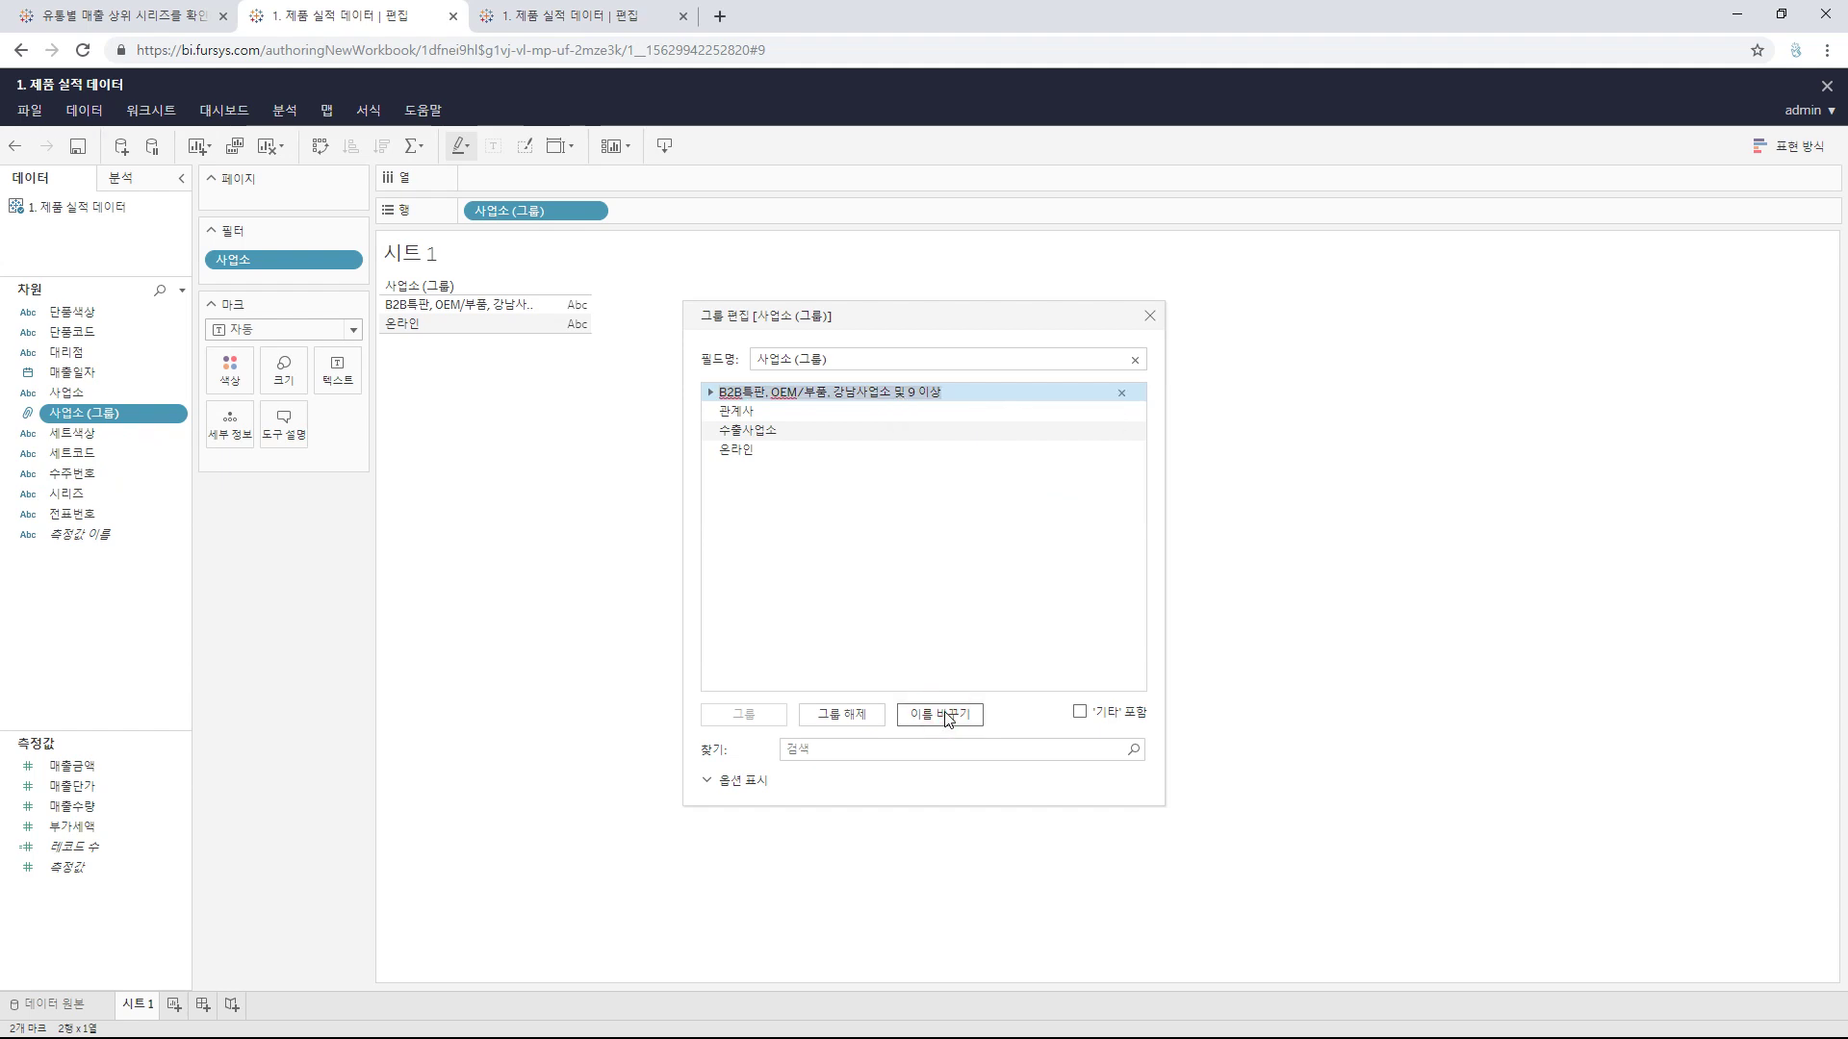
{"action": "type", "text": "ㄷ"}
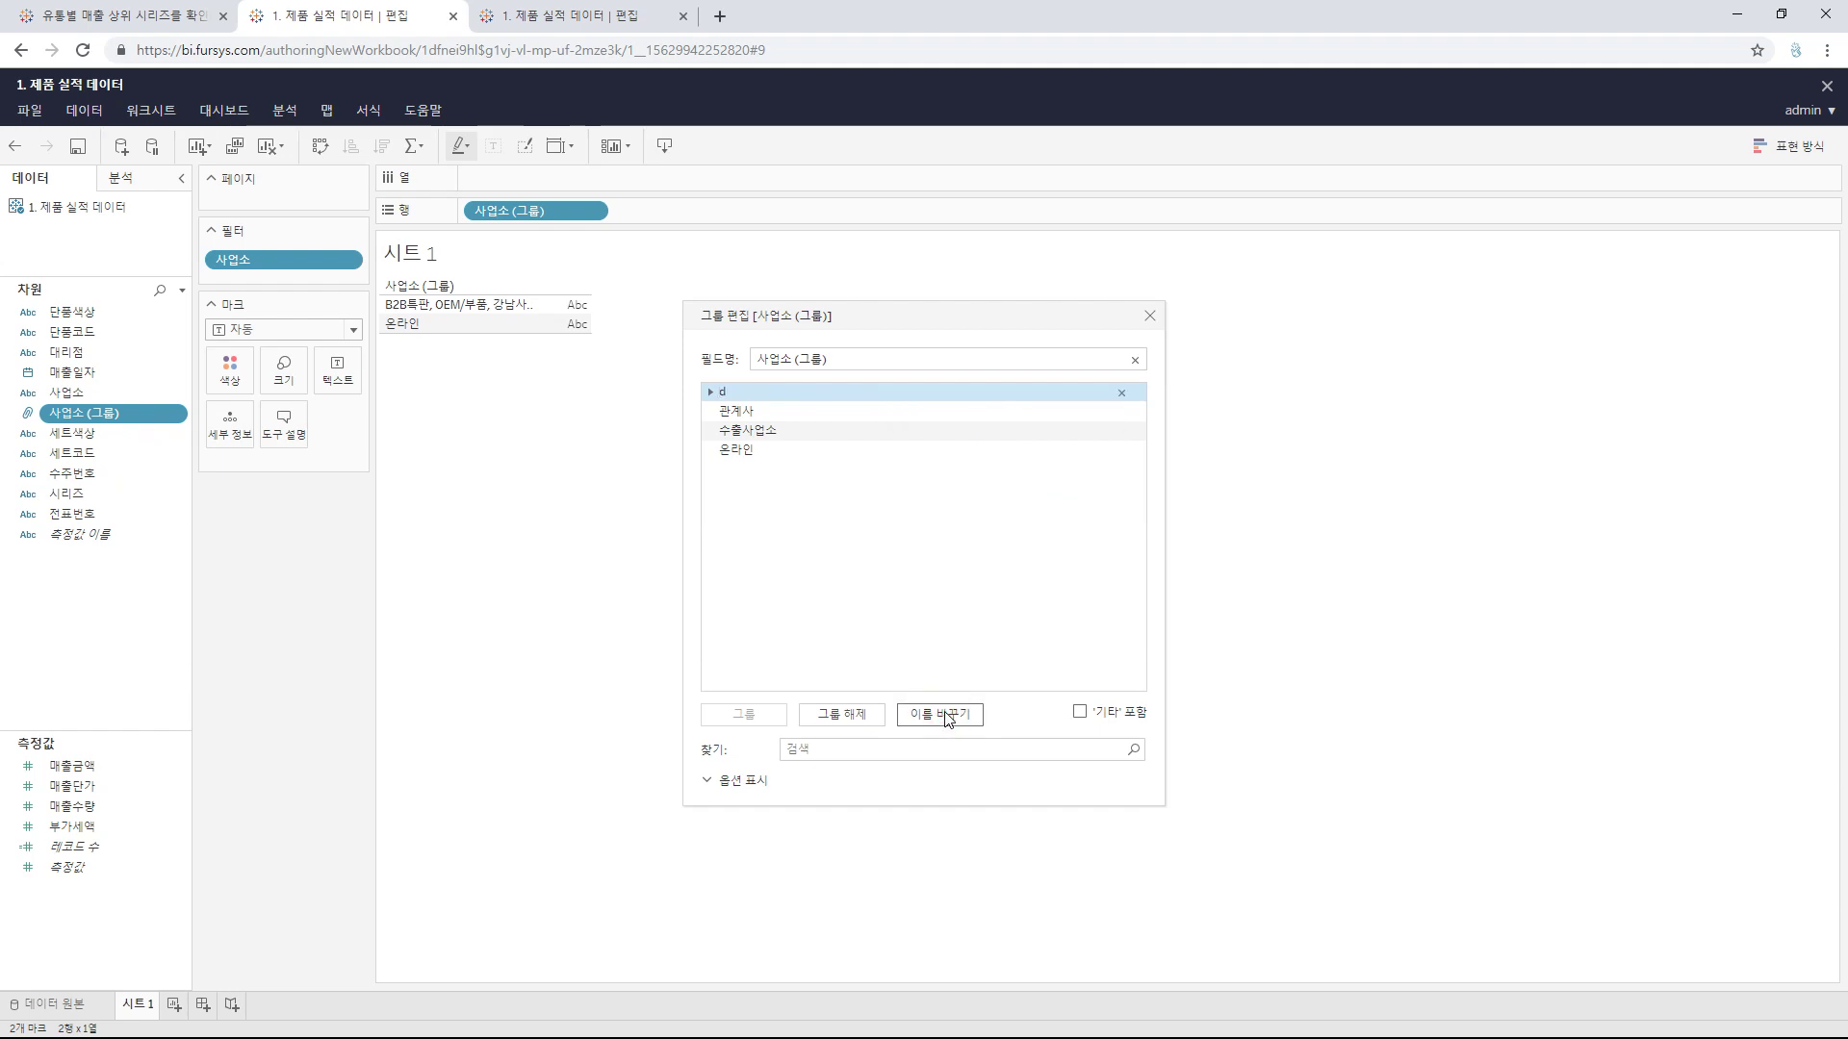
{"action": "key", "text": "BackSpace"}
{"action": "type", "text": "오프라인"}
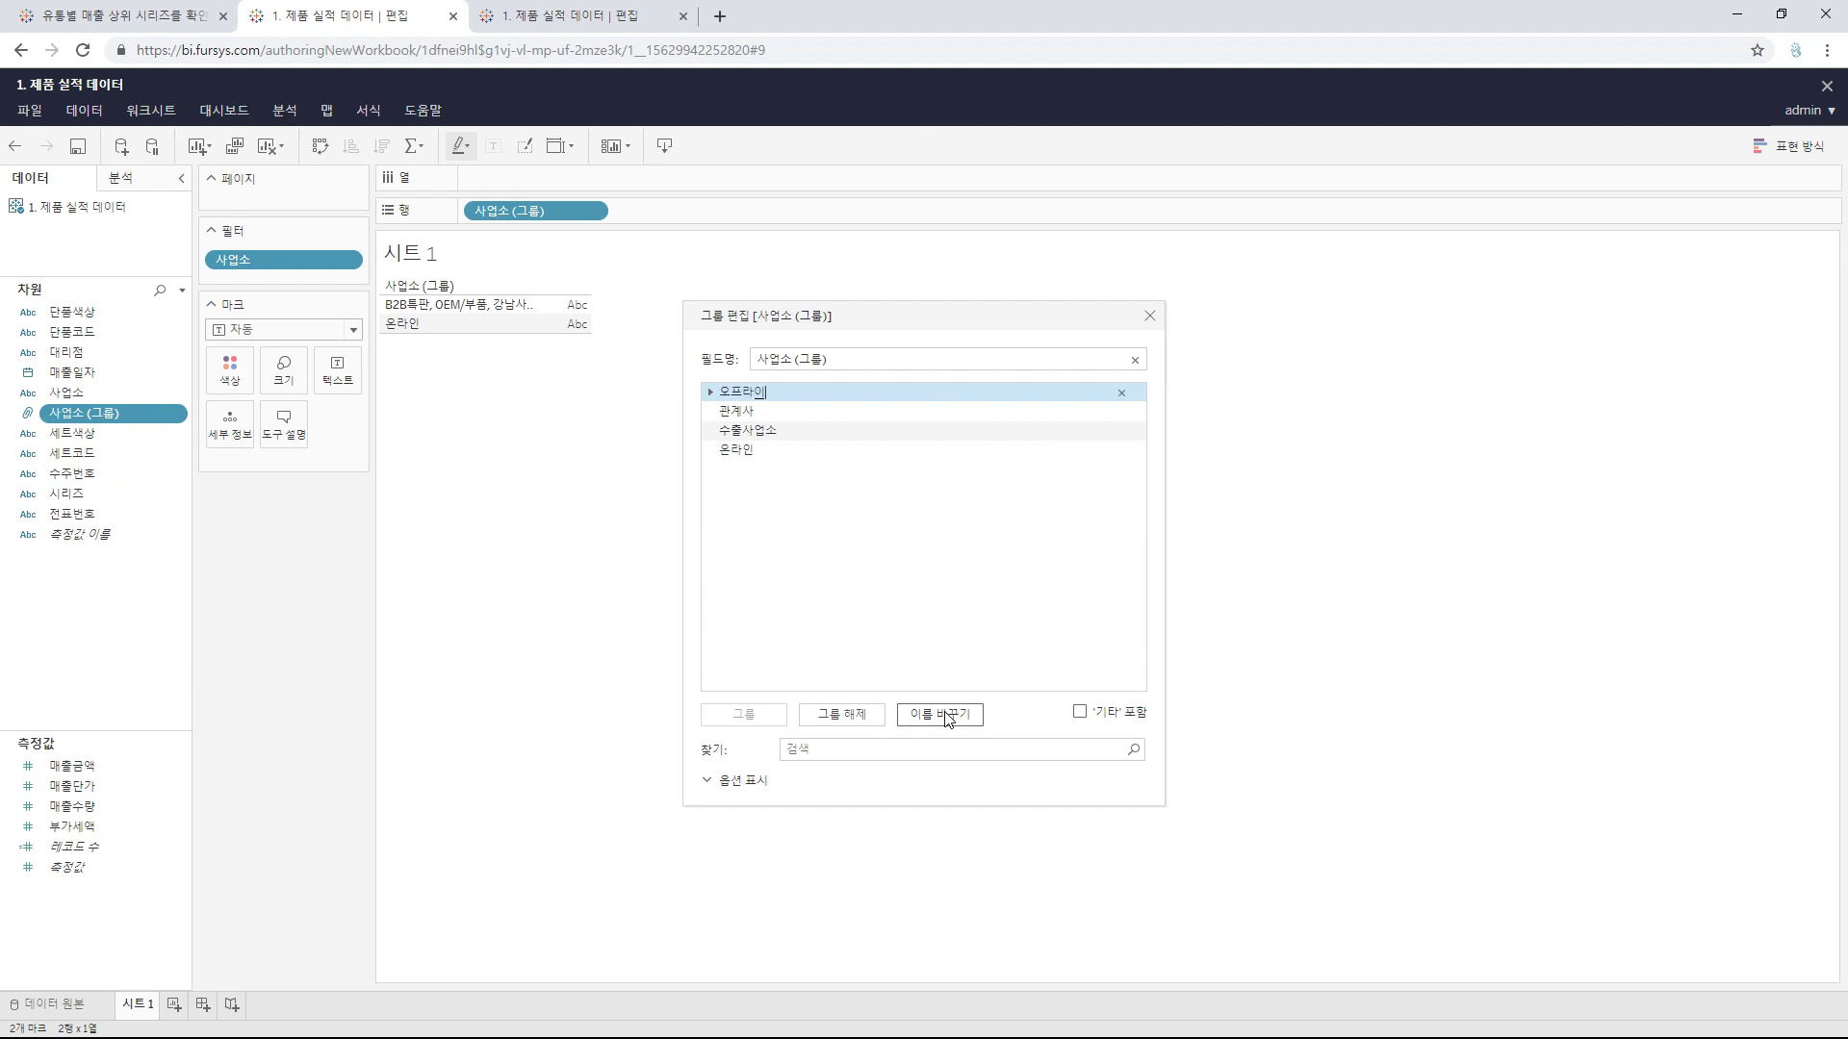
{"action": "left_click", "coordinate": [943, 712]}
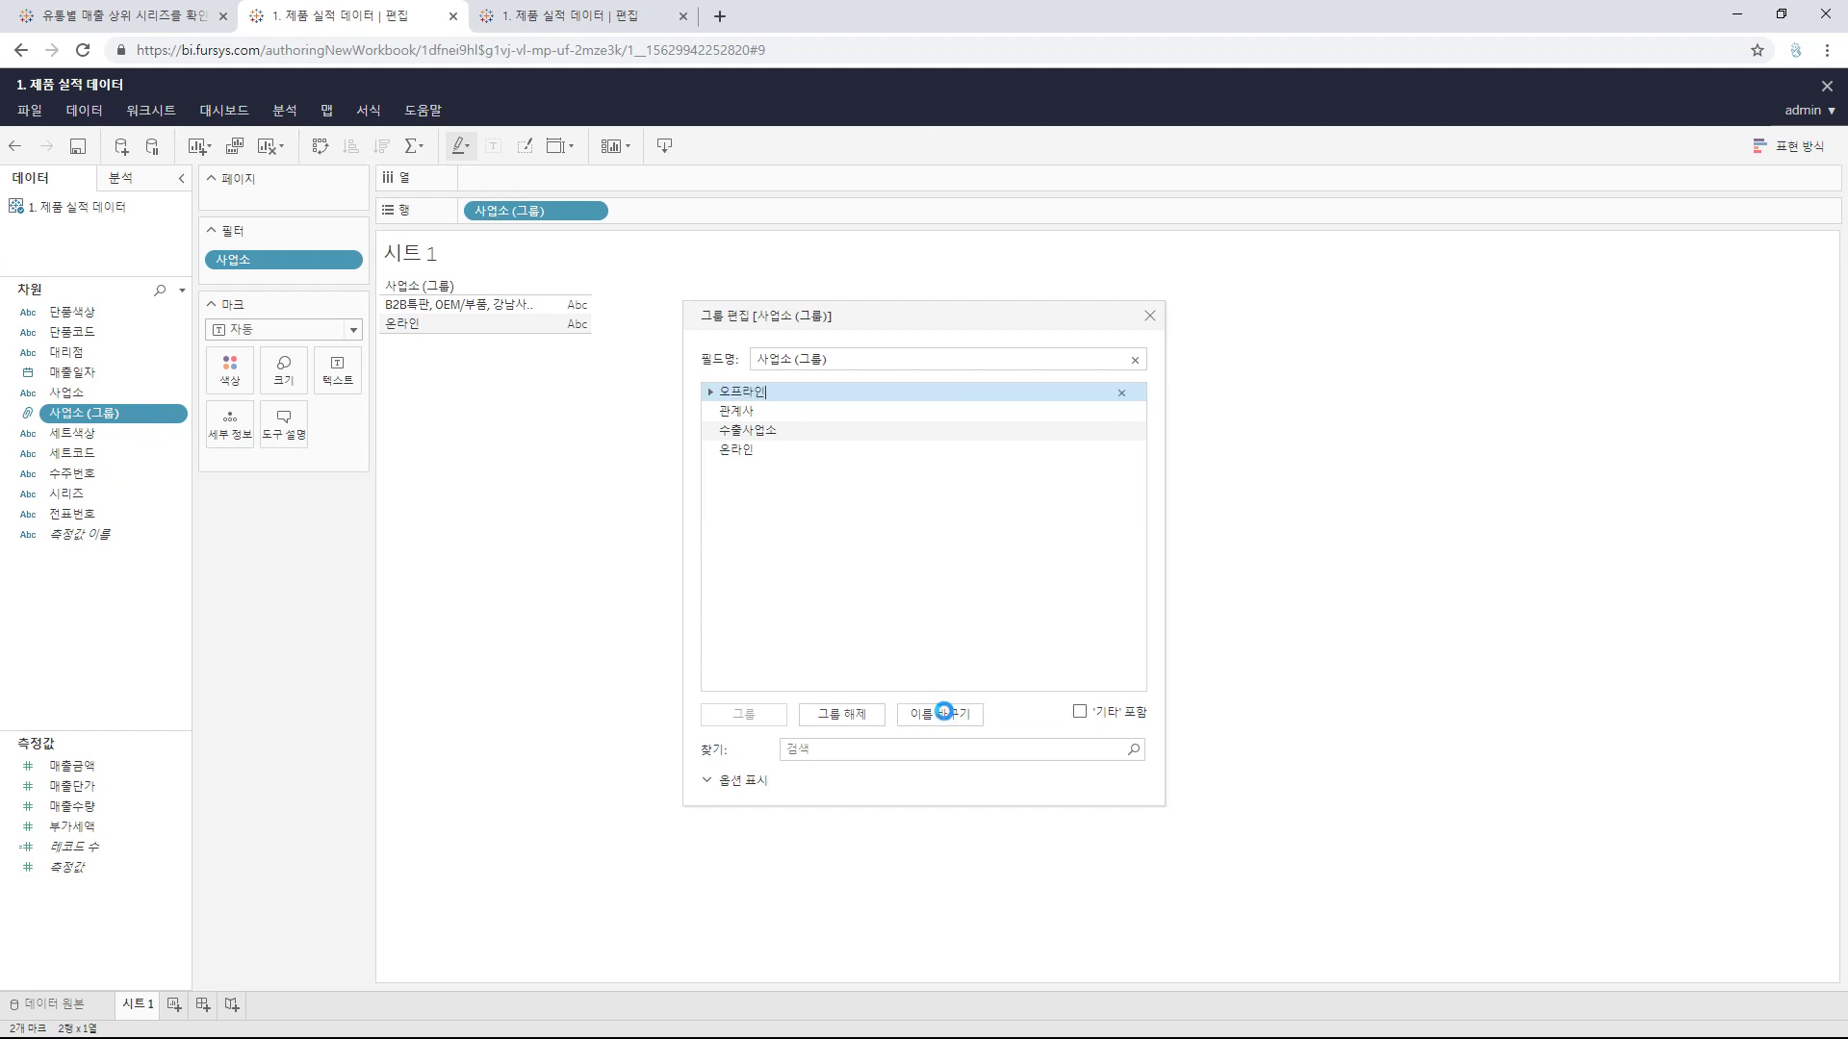
Step: Group 관계사 and 수출사업소 together, name the group 제외 and collapse it
{"action": "left_click", "coordinate": [770, 410]}
{"action": "left_click", "coordinate": [779, 430], "text": "ctrl"}
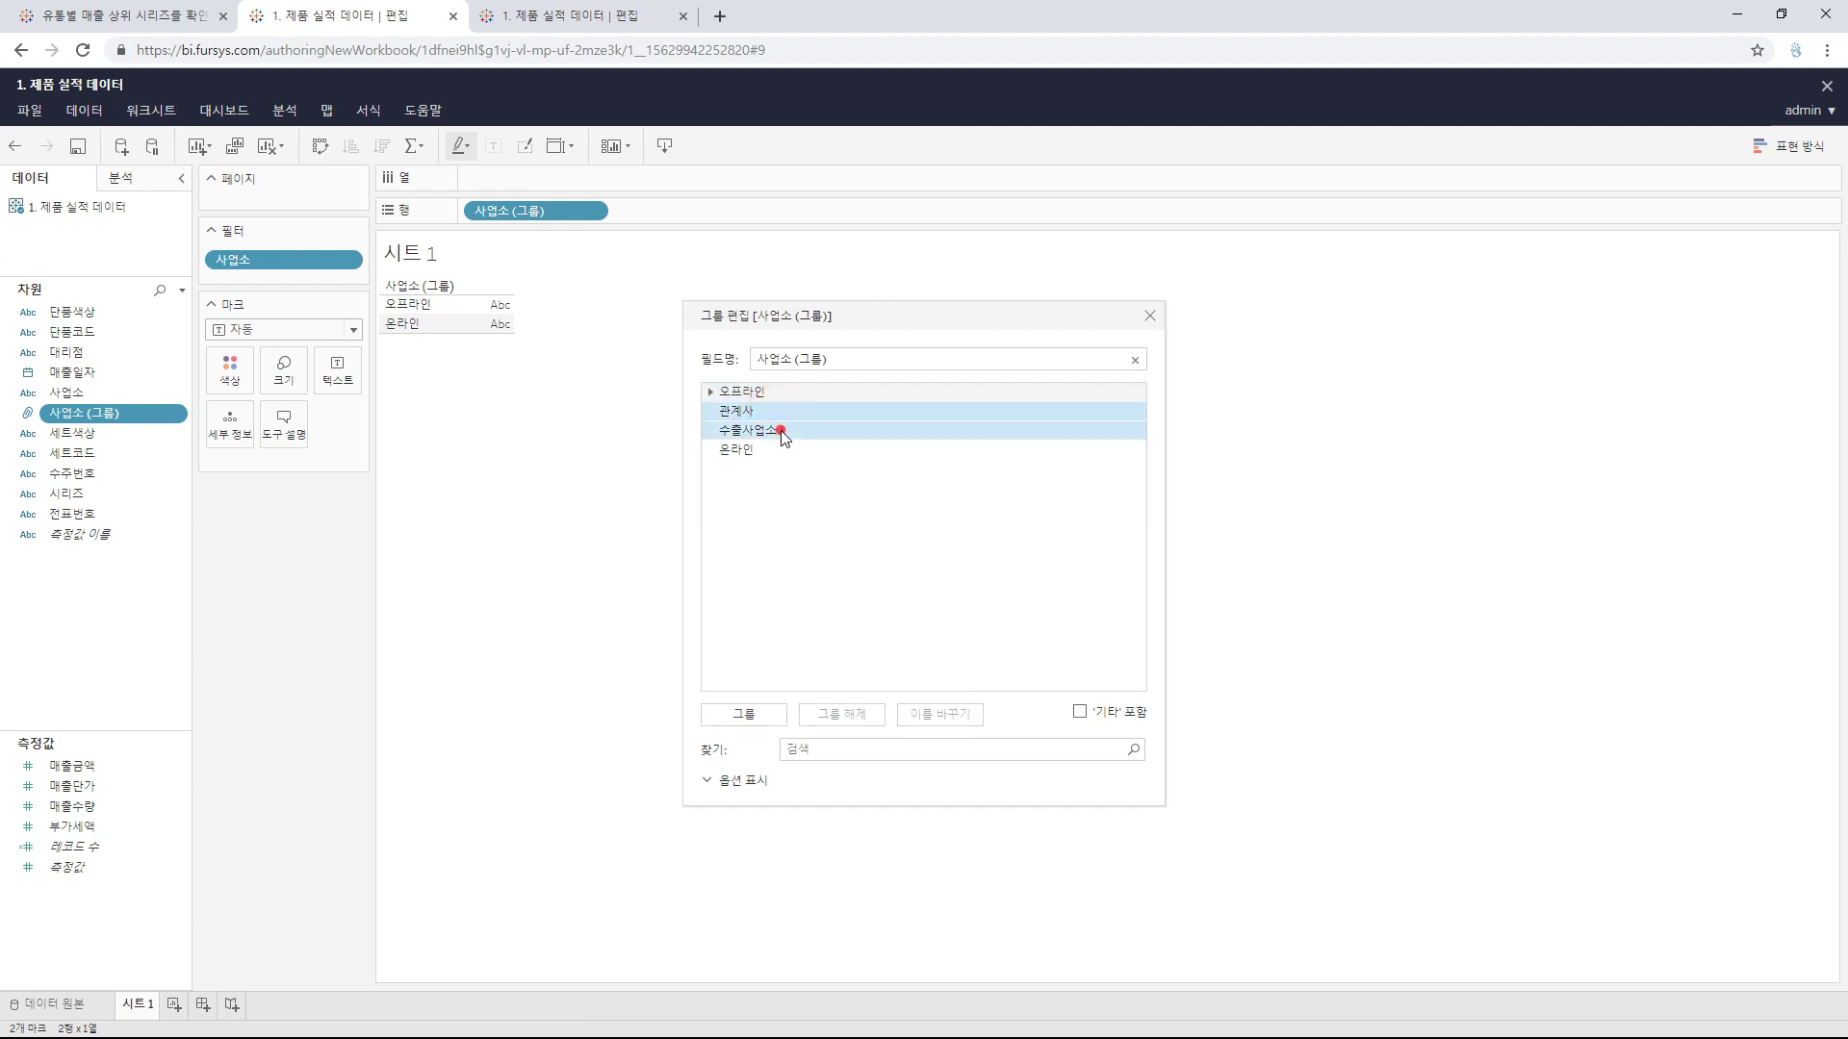
{"action": "left_click", "coordinate": [767, 717]}
{"action": "left_click", "coordinate": [932, 714]}
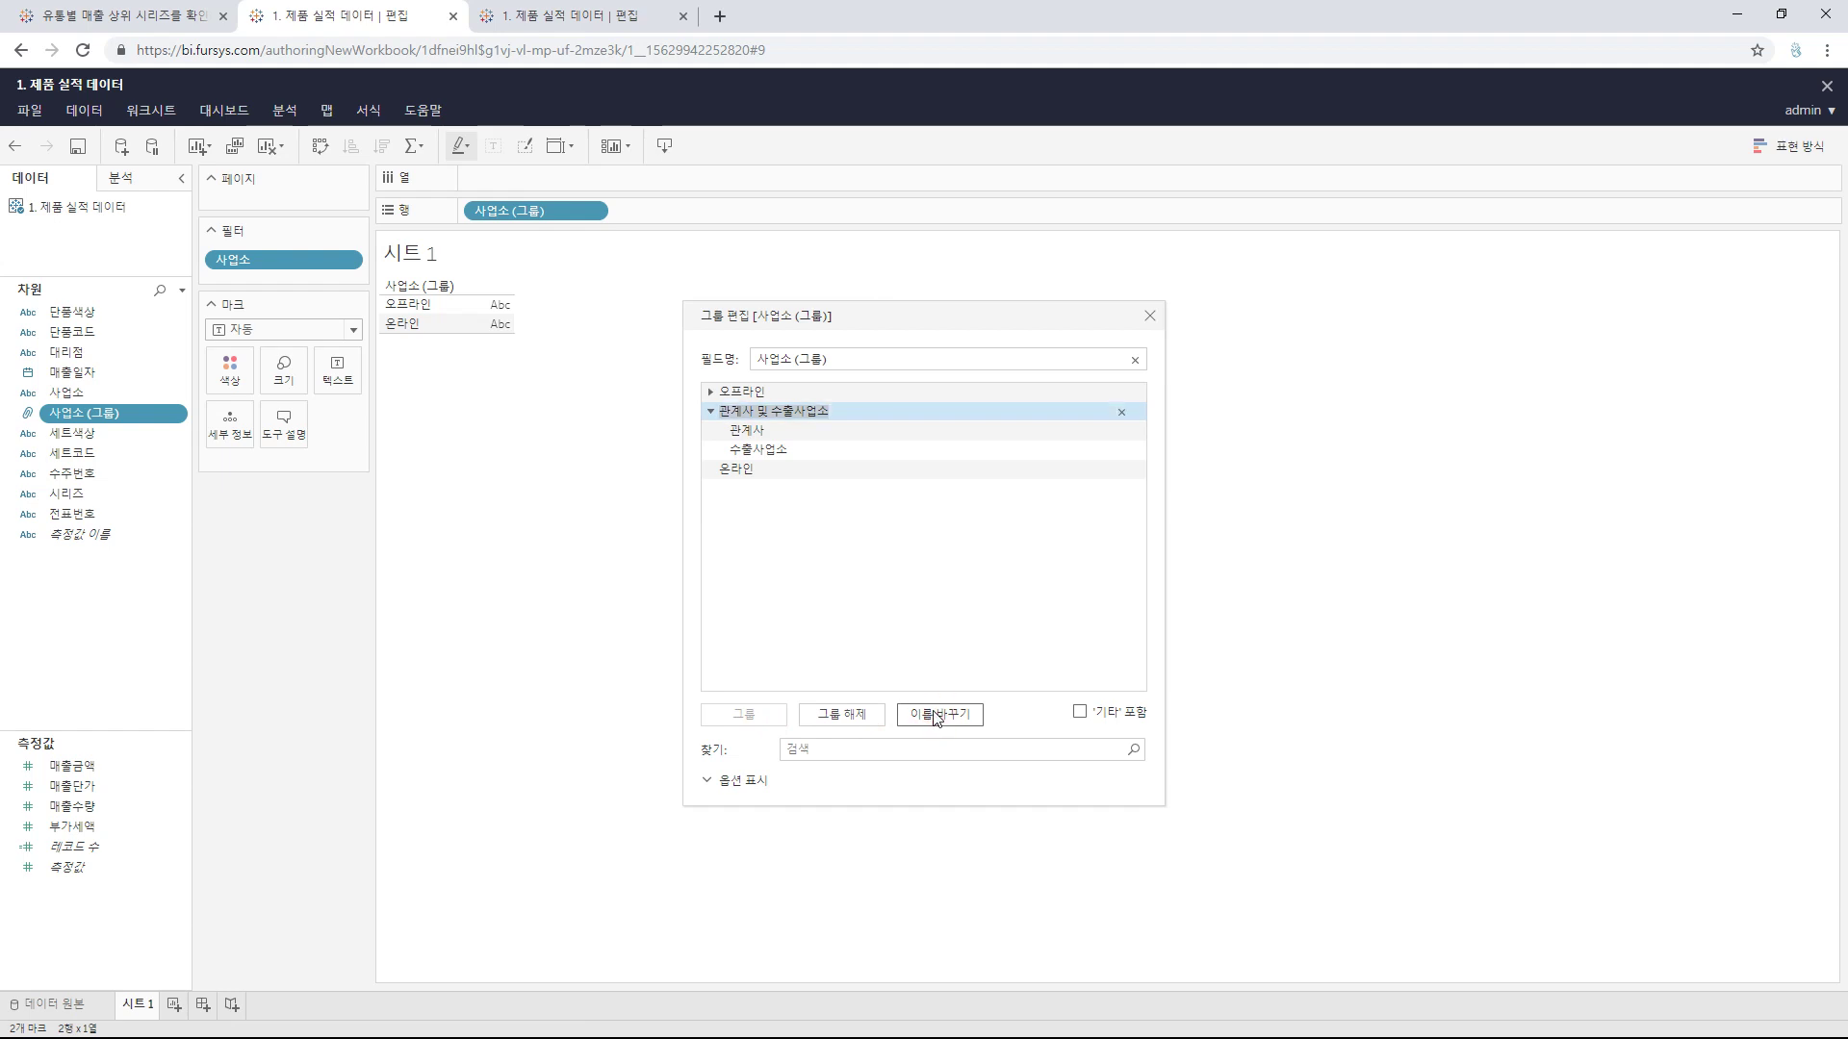
{"action": "type", "text": "제외"}
{"action": "key", "text": "Return"}
{"action": "left_click", "coordinate": [711, 411]}
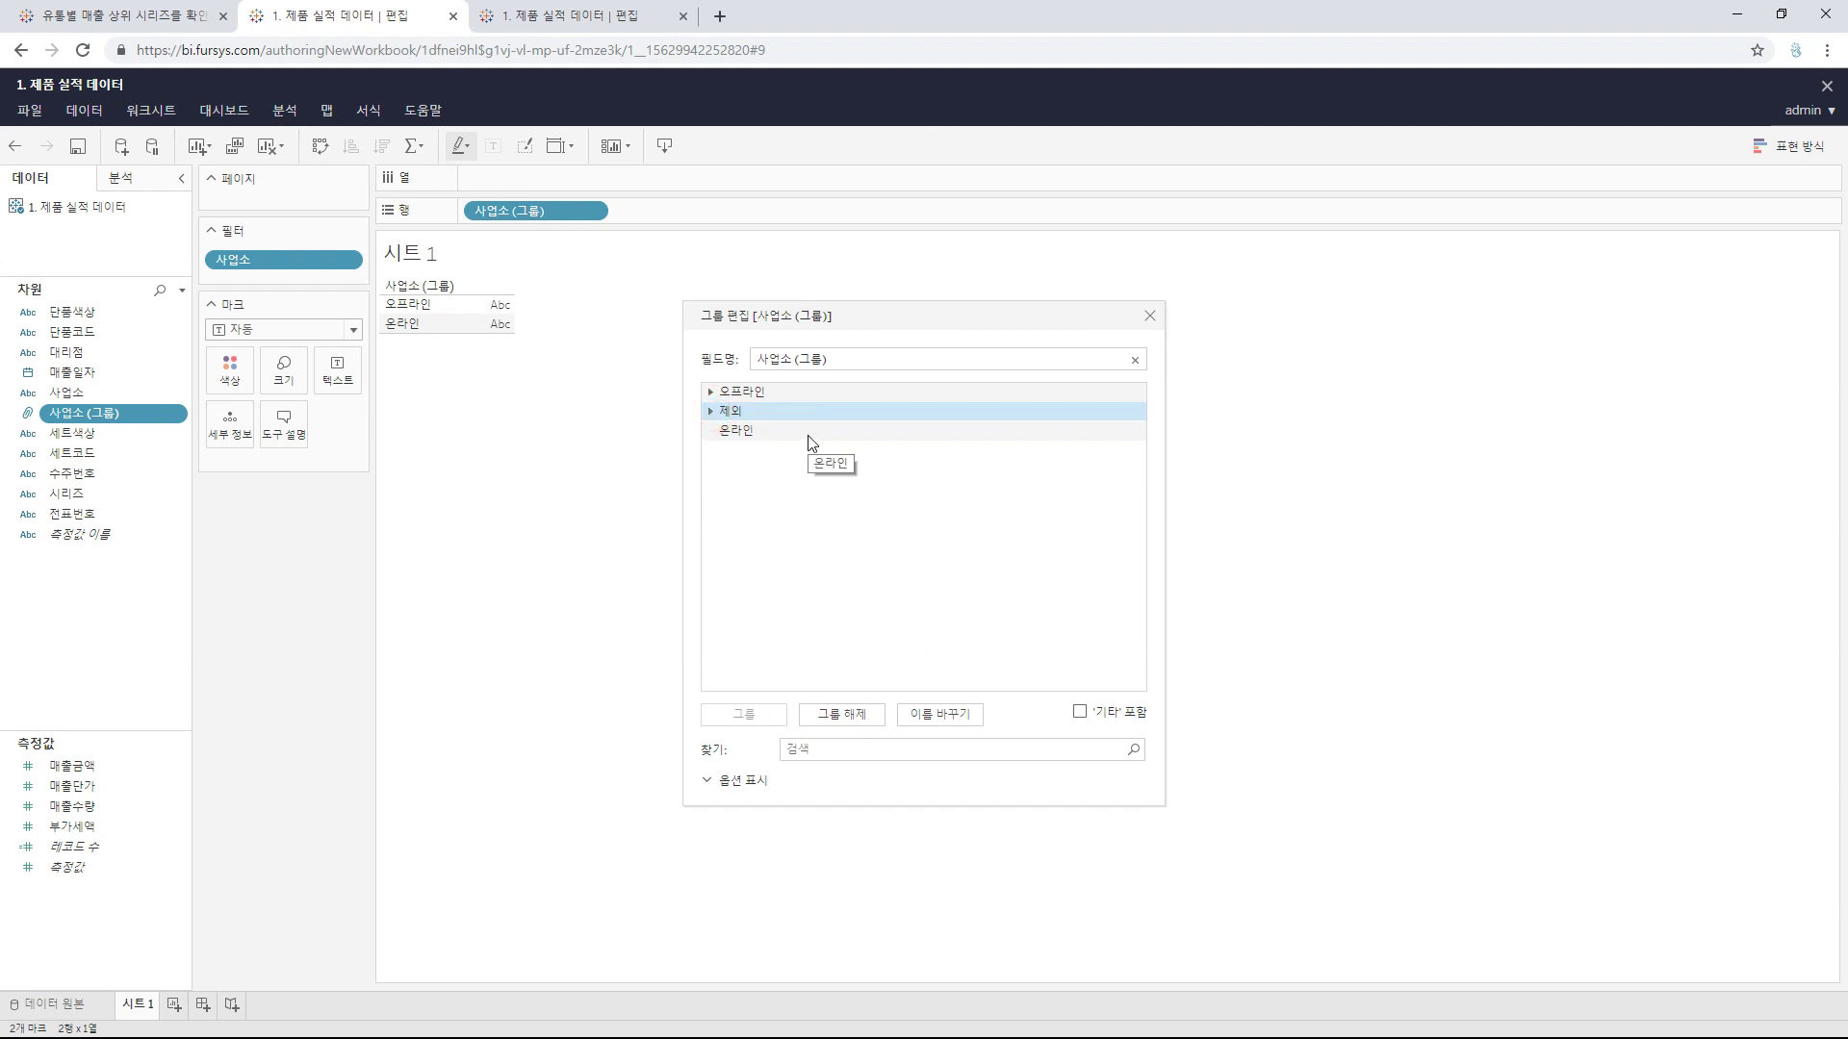
Step: Rename the grouped field 온/오프 구분 and close the group editor
{"action": "left_click", "coordinate": [806, 559]}
{"action": "left_click", "coordinate": [874, 361]}
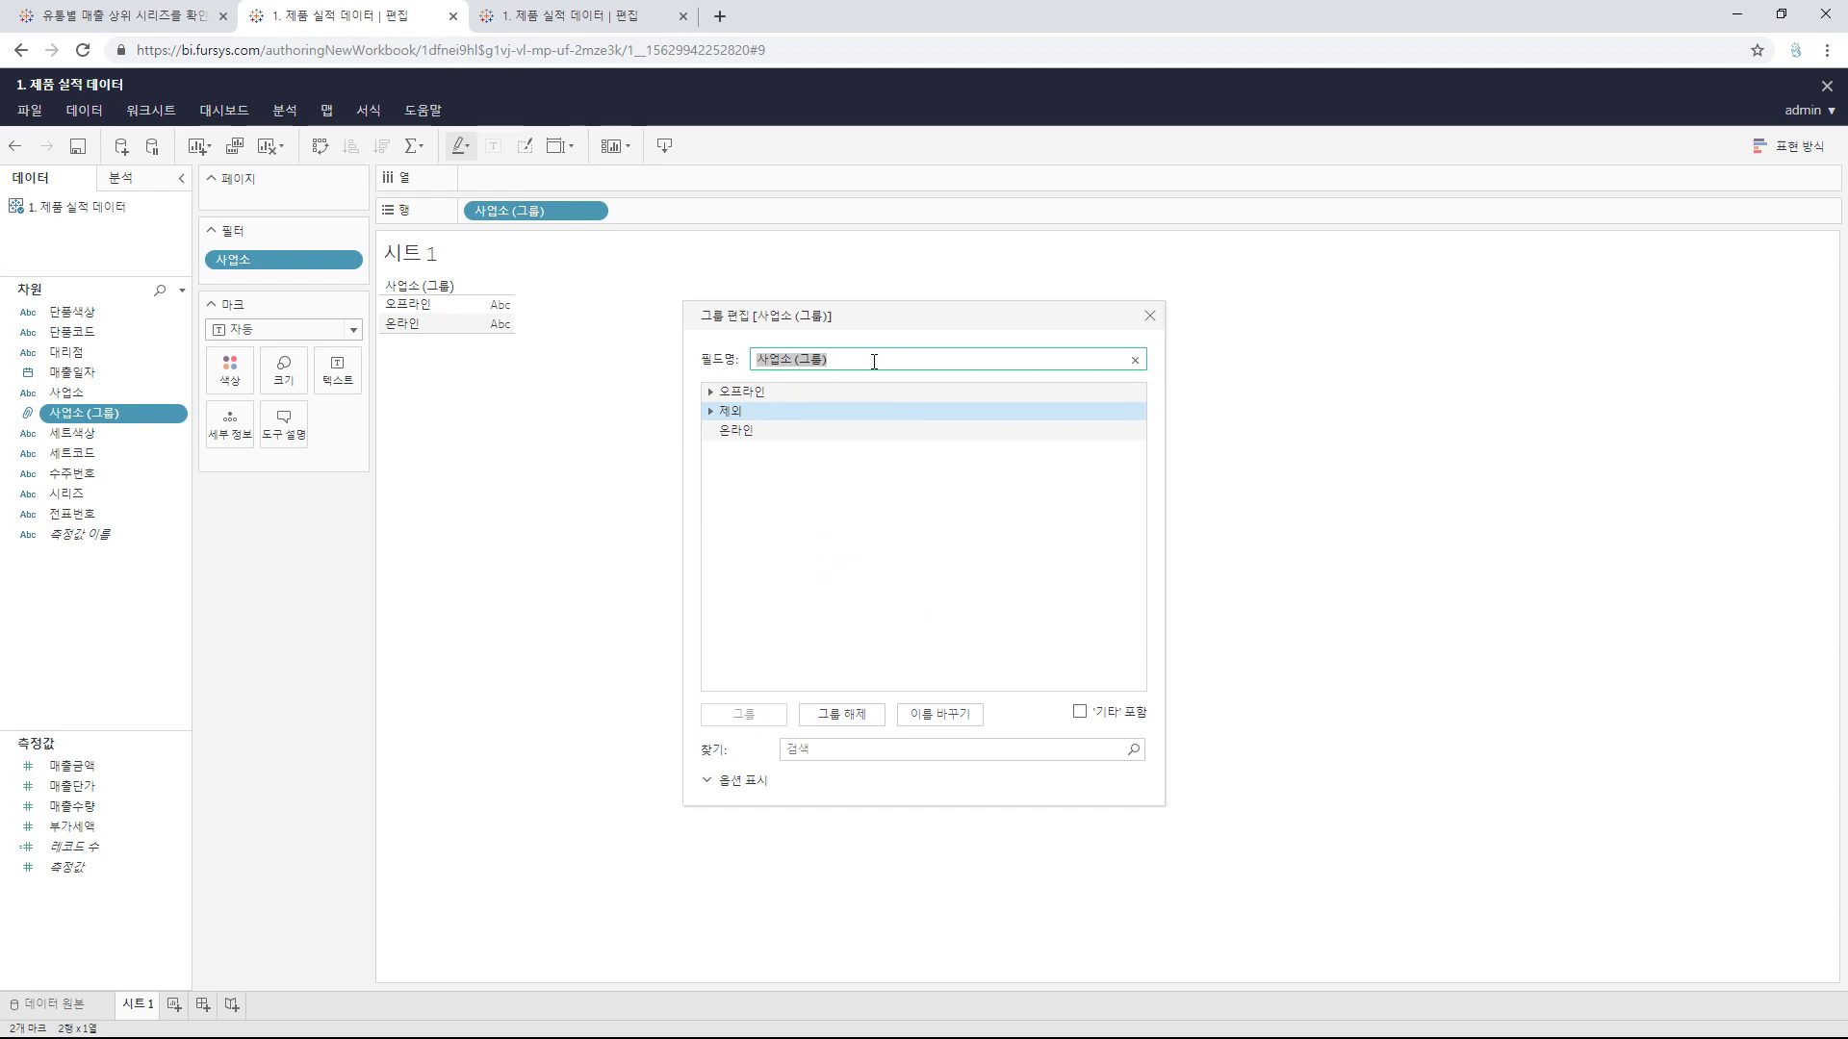
{"action": "type", "text": "ㅇ"}
{"action": "type", "text": "/오프 구분"}
{"action": "left_click", "coordinate": [867, 518]}
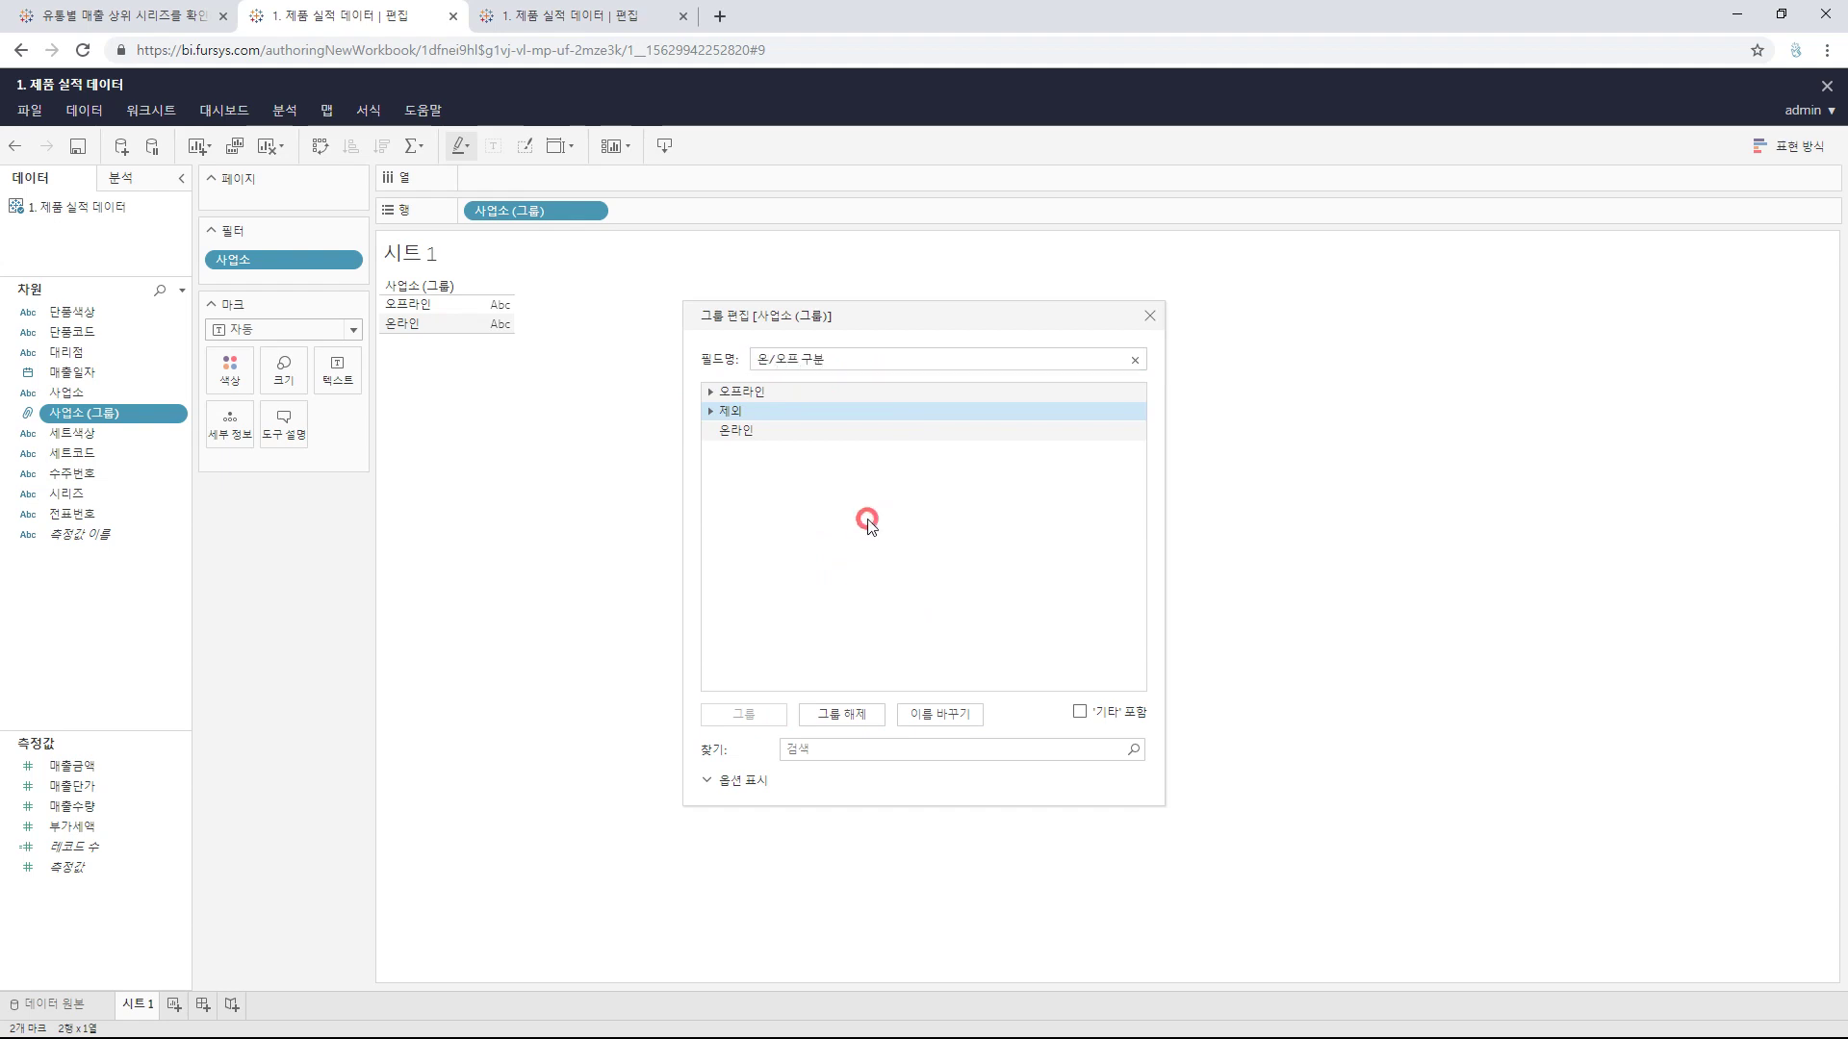
{"action": "left_click", "coordinate": [1152, 316]}
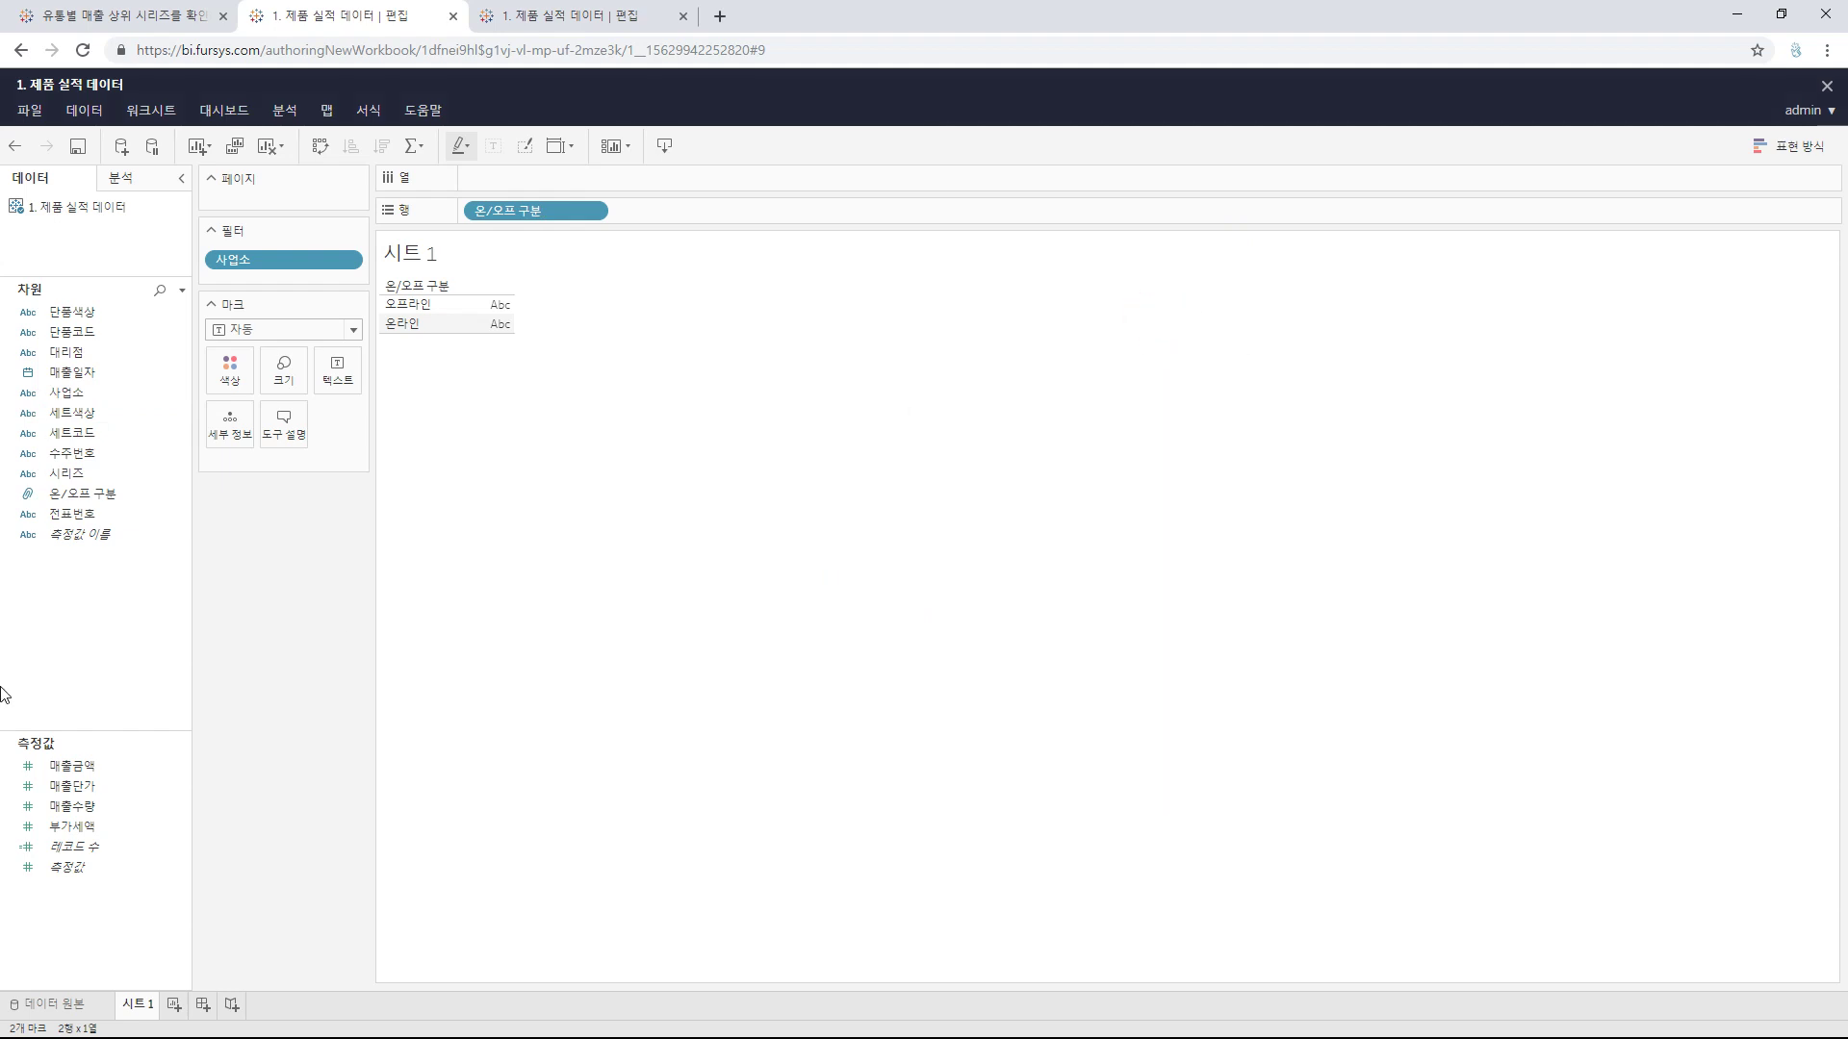
Step: Create a hierarchy named 유통망 from 온/오프 구분 and 사업소, and add 대리점 below 사업소
{"action": "left_click", "coordinate": [110, 495]}
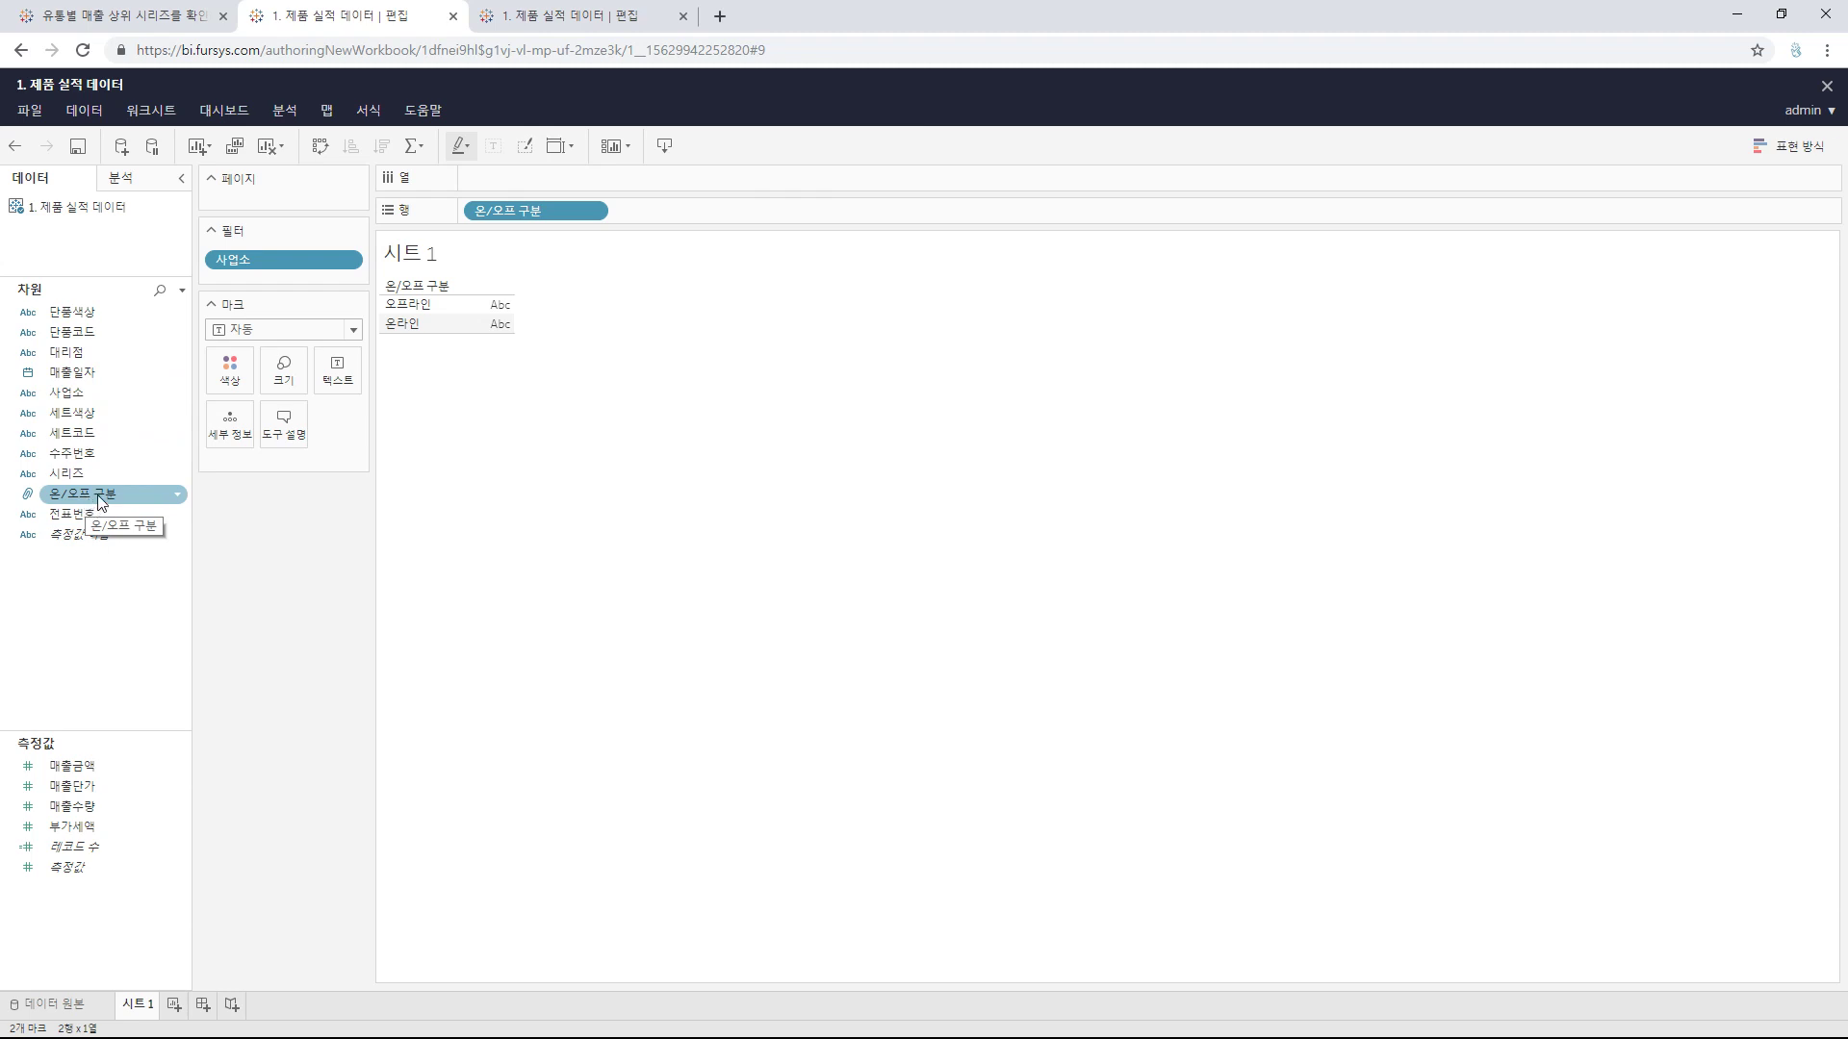
{"action": "left_click_drag", "start_coordinate": [77, 511], "coordinate": [52, 390]}
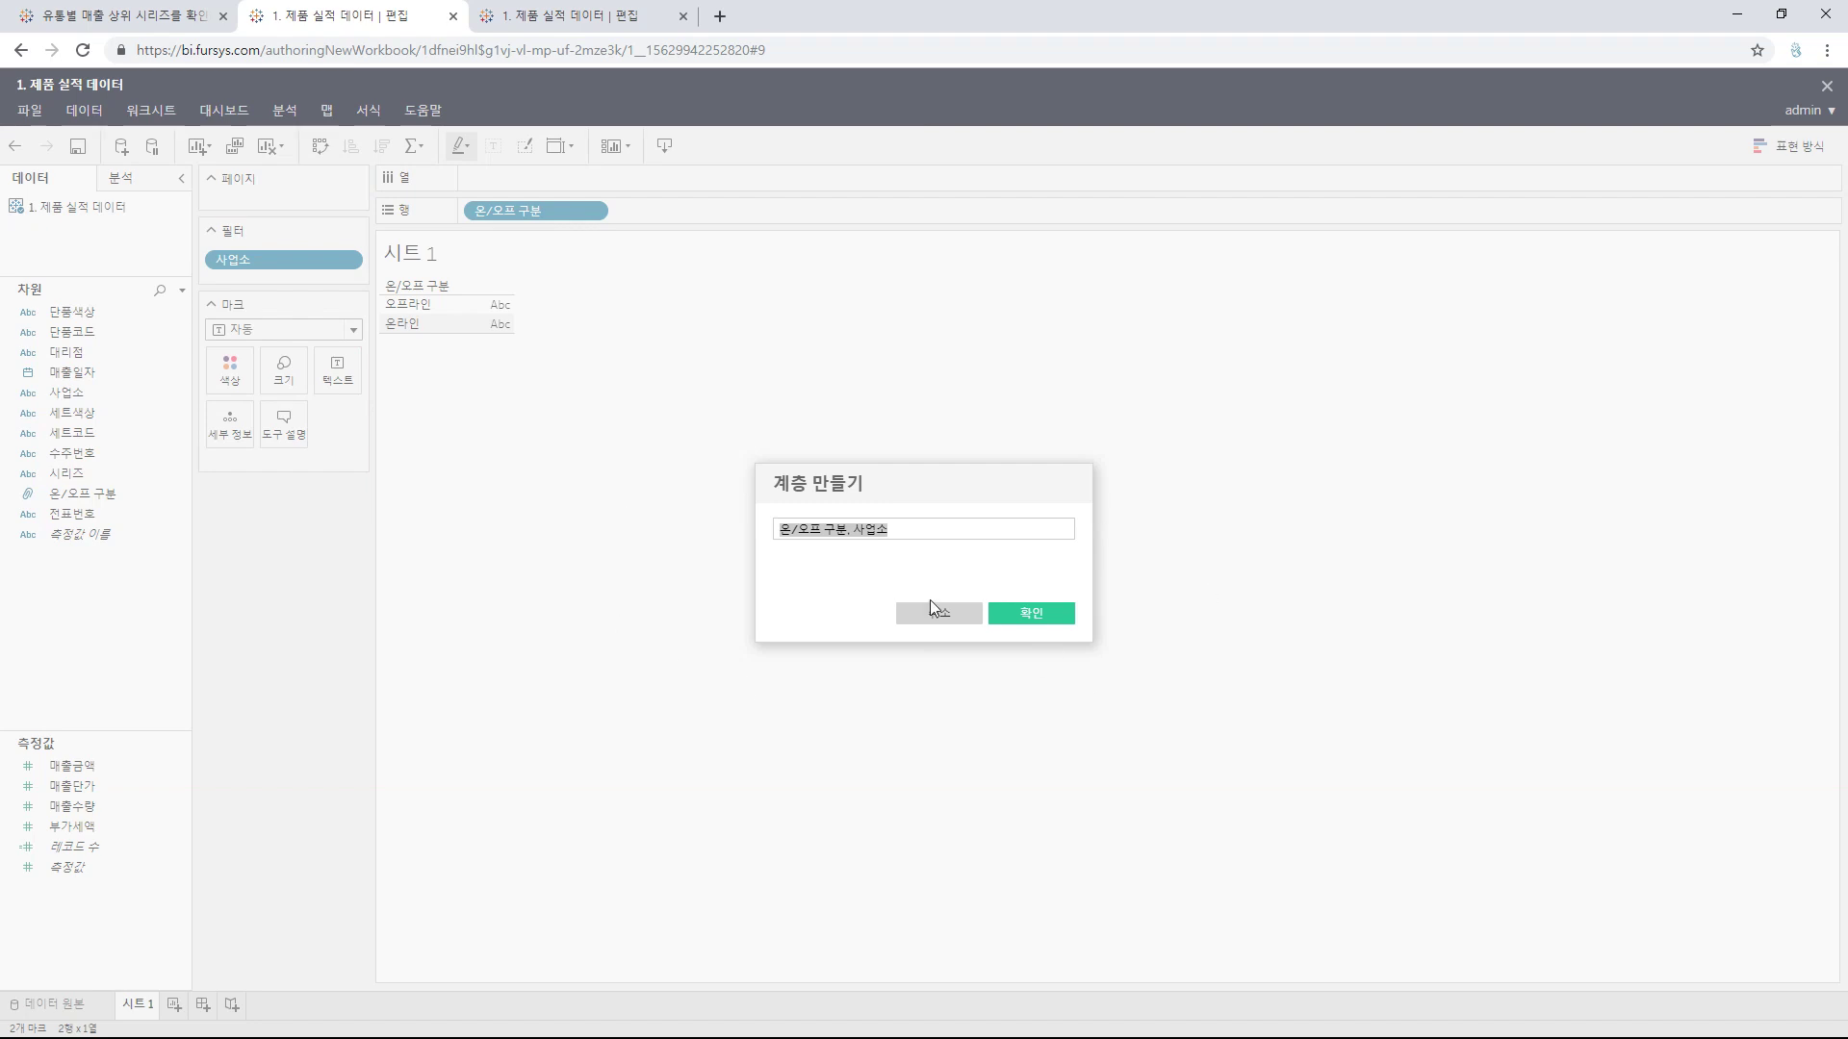
{"action": "type", "text": "유통별"}
{"action": "left_click", "coordinate": [849, 604]}
{"action": "left_click", "coordinate": [1074, 611]}
{"action": "left_click", "coordinate": [1032, 611]}
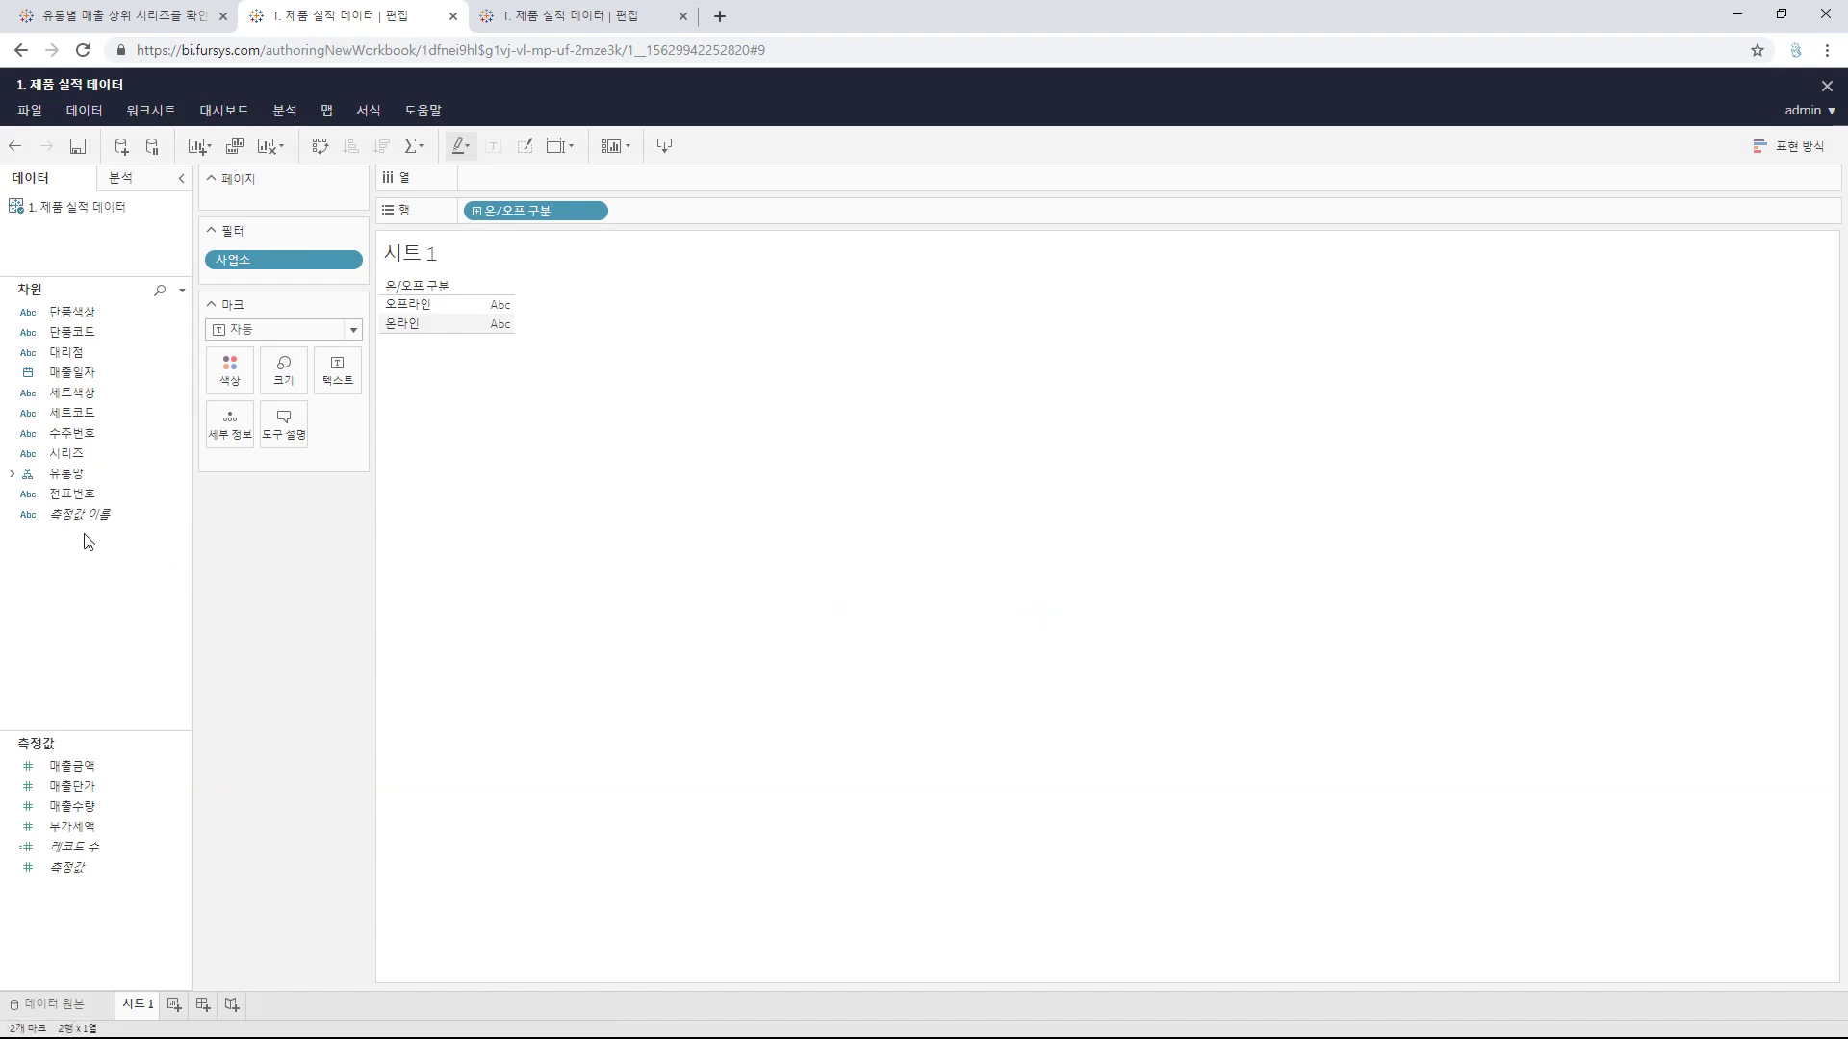
{"action": "left_click", "coordinate": [12, 475]}
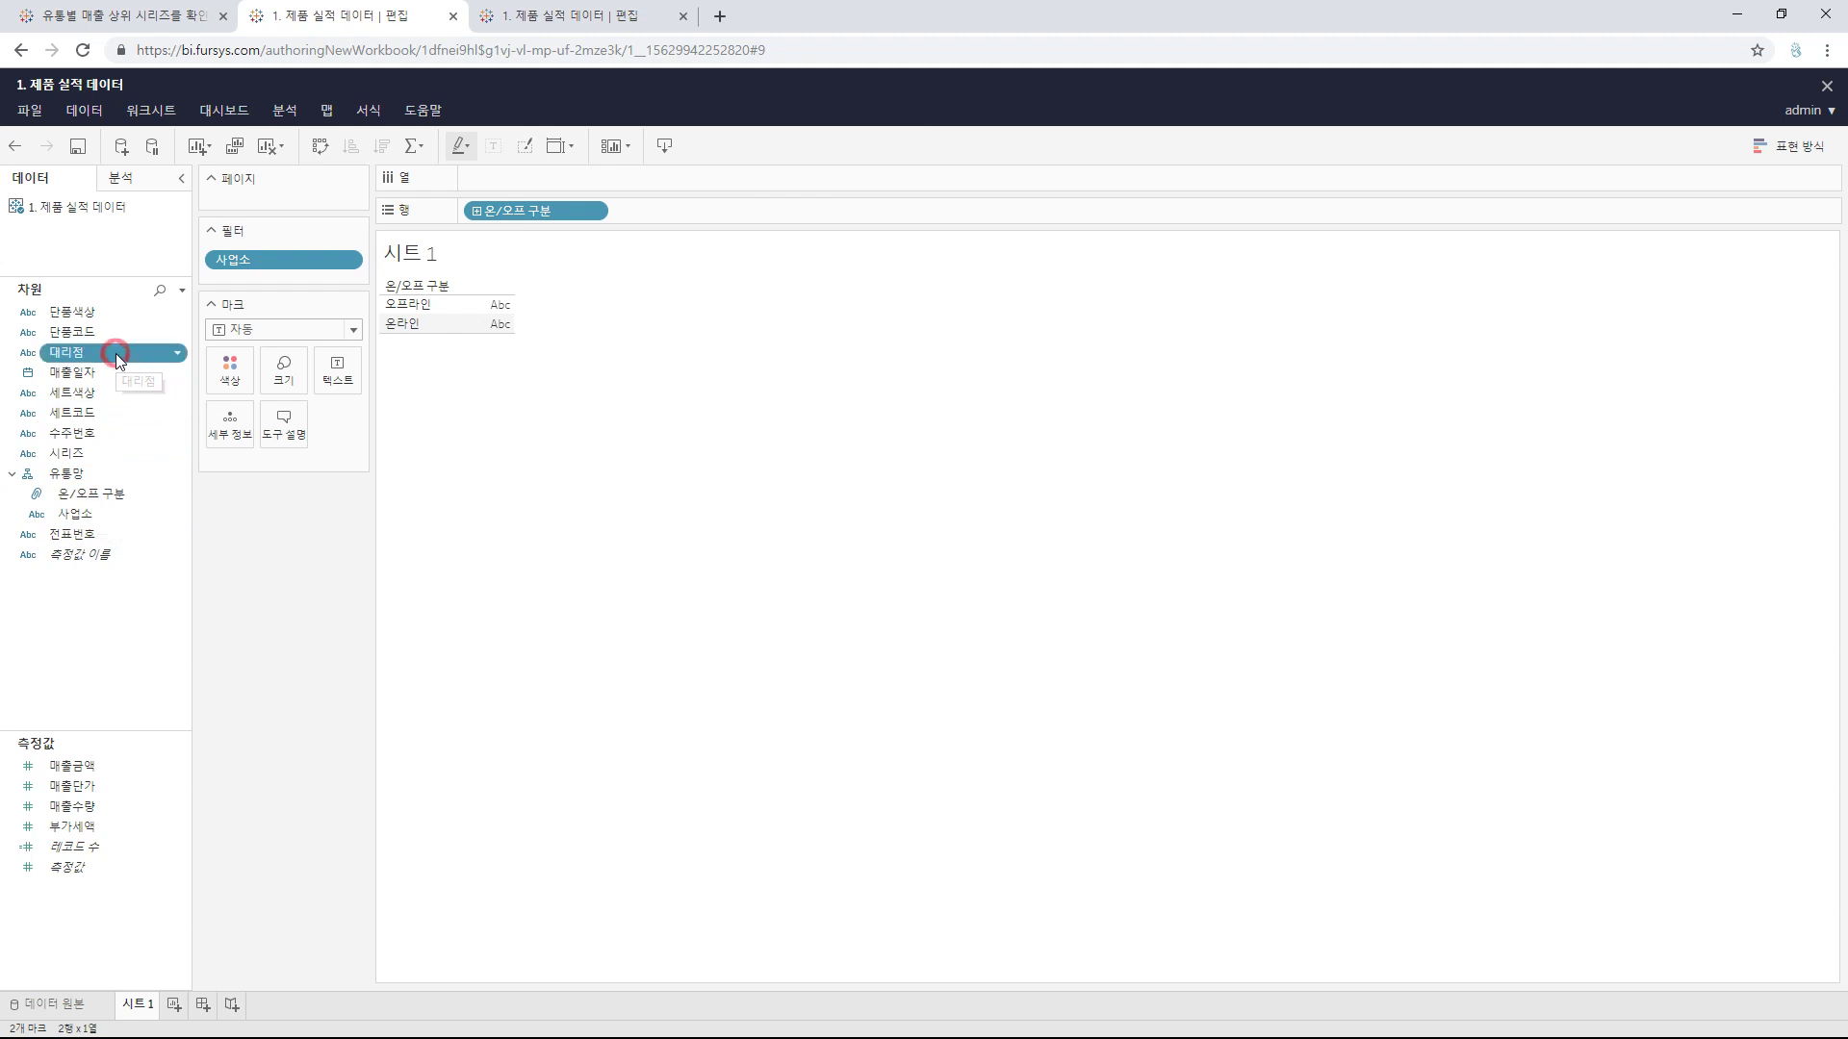
{"action": "left_click_drag", "start_coordinate": [115, 354], "coordinate": [140, 515]}
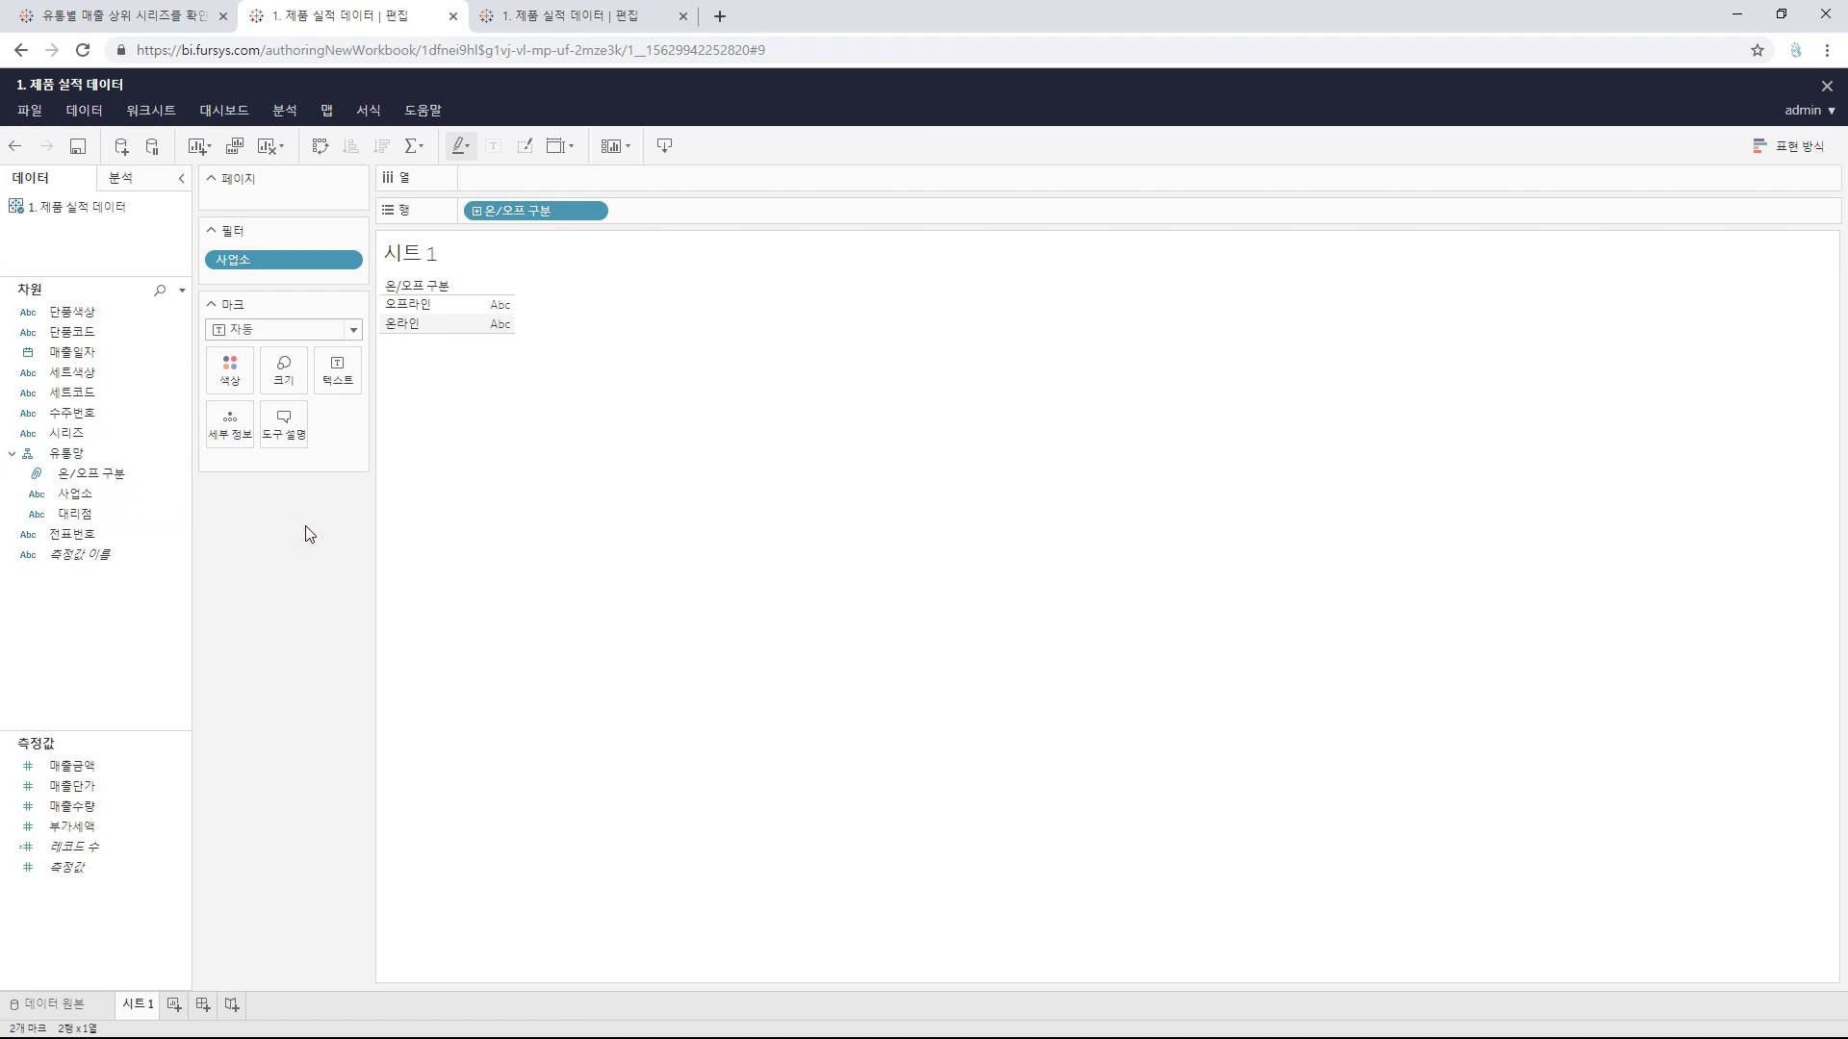
Step: Expand the 유통망 hierarchy in the rows down to 대리점 and collapse it back to 온/오프 구분
{"action": "left_click", "coordinate": [477, 212]}
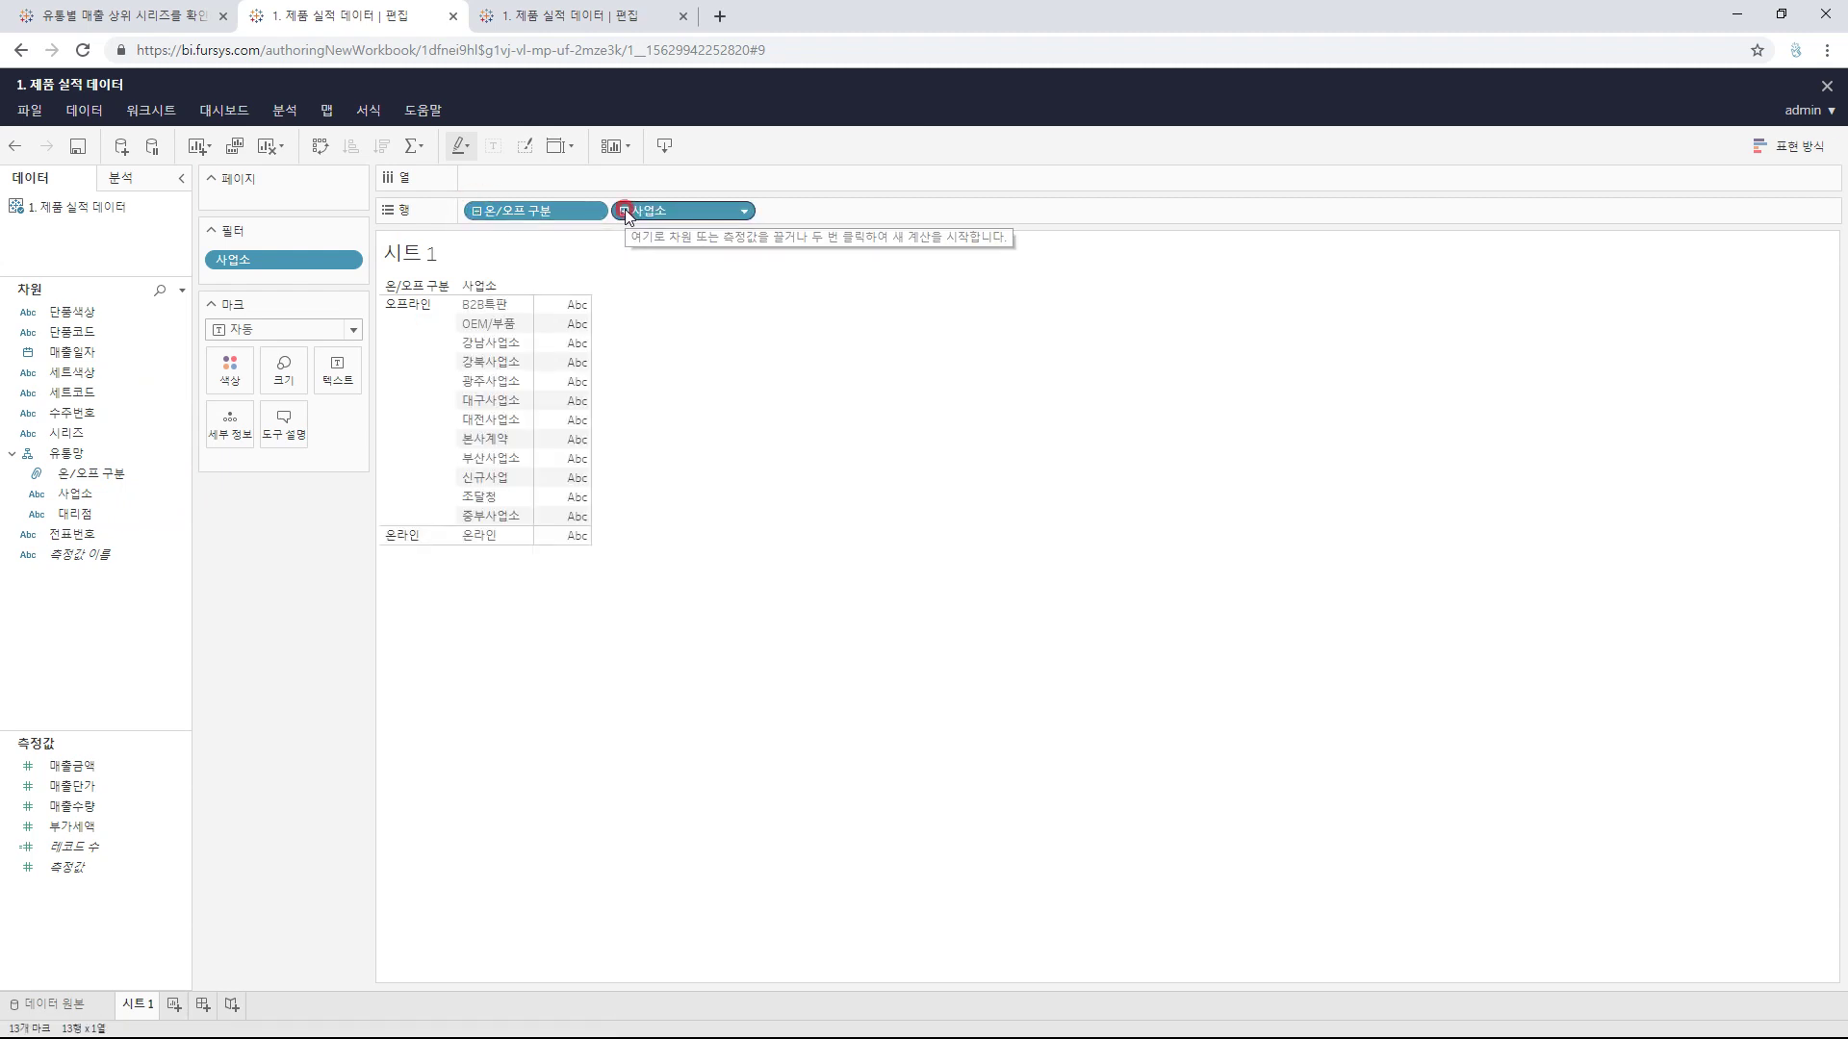
{"action": "left_click", "coordinate": [625, 210]}
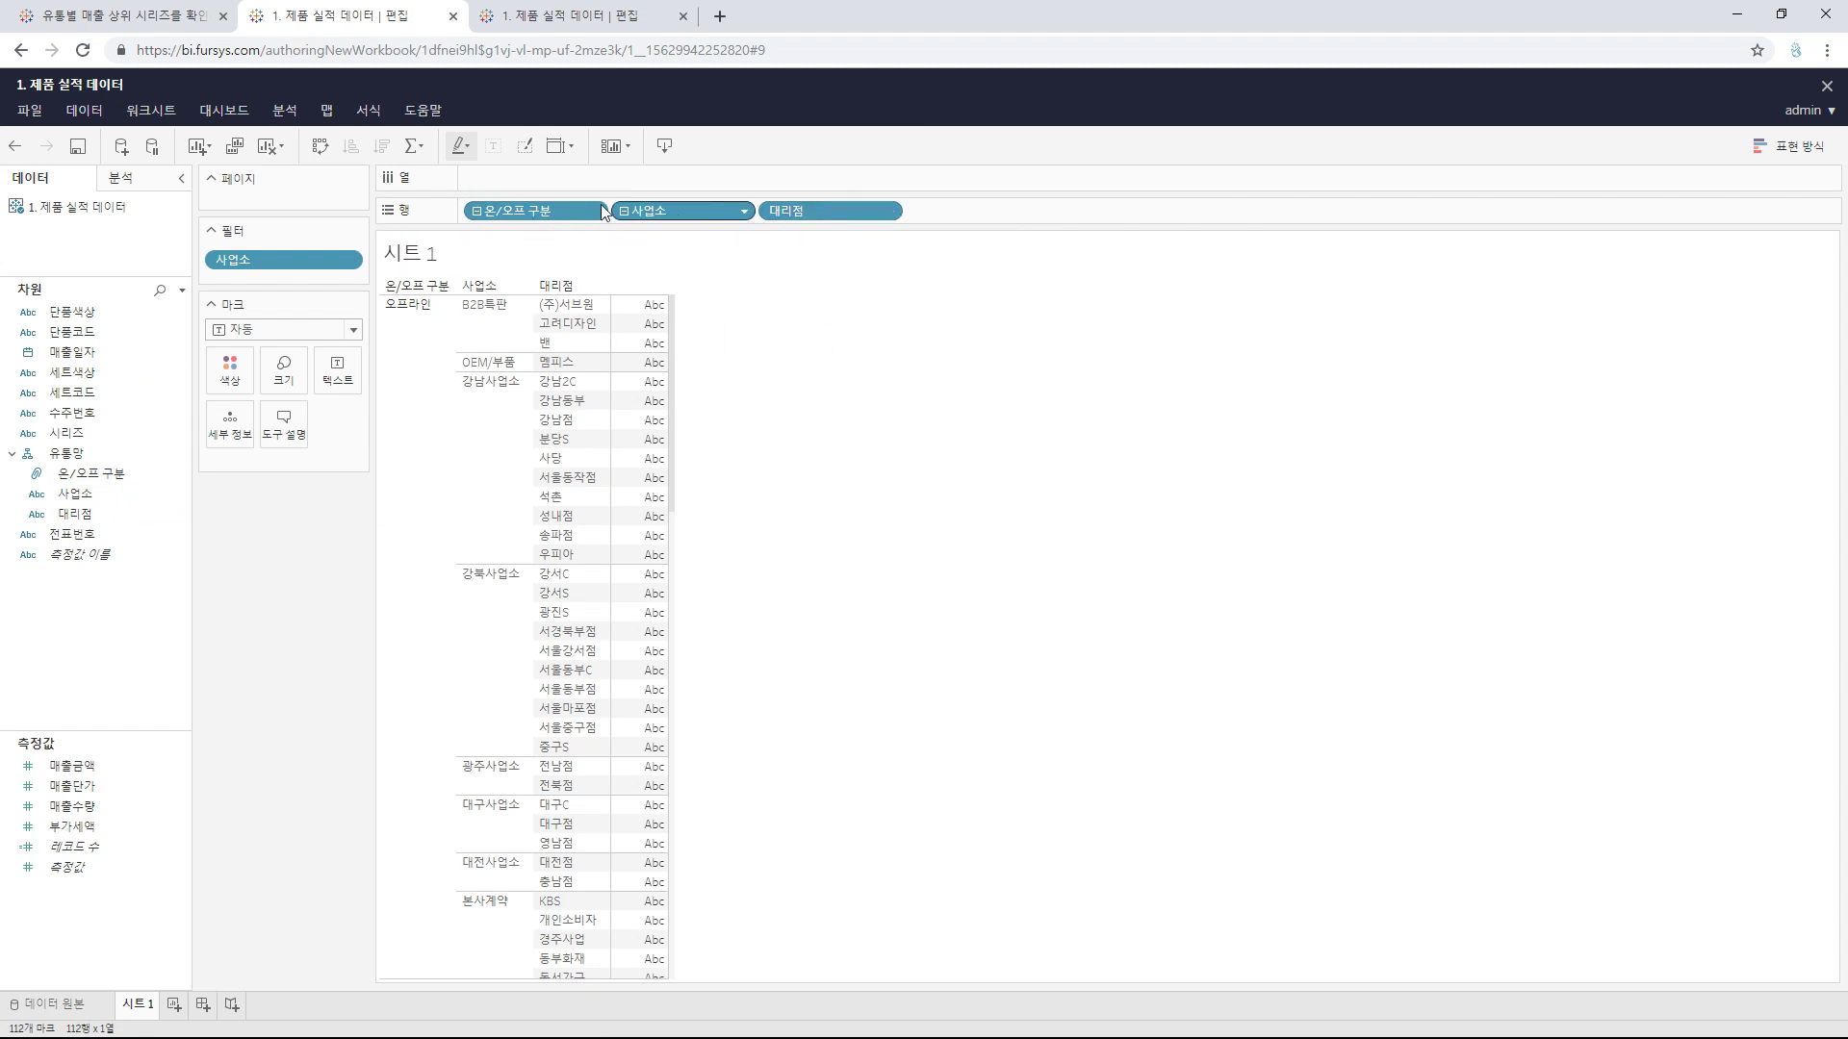
{"action": "left_click", "coordinate": [475, 210]}
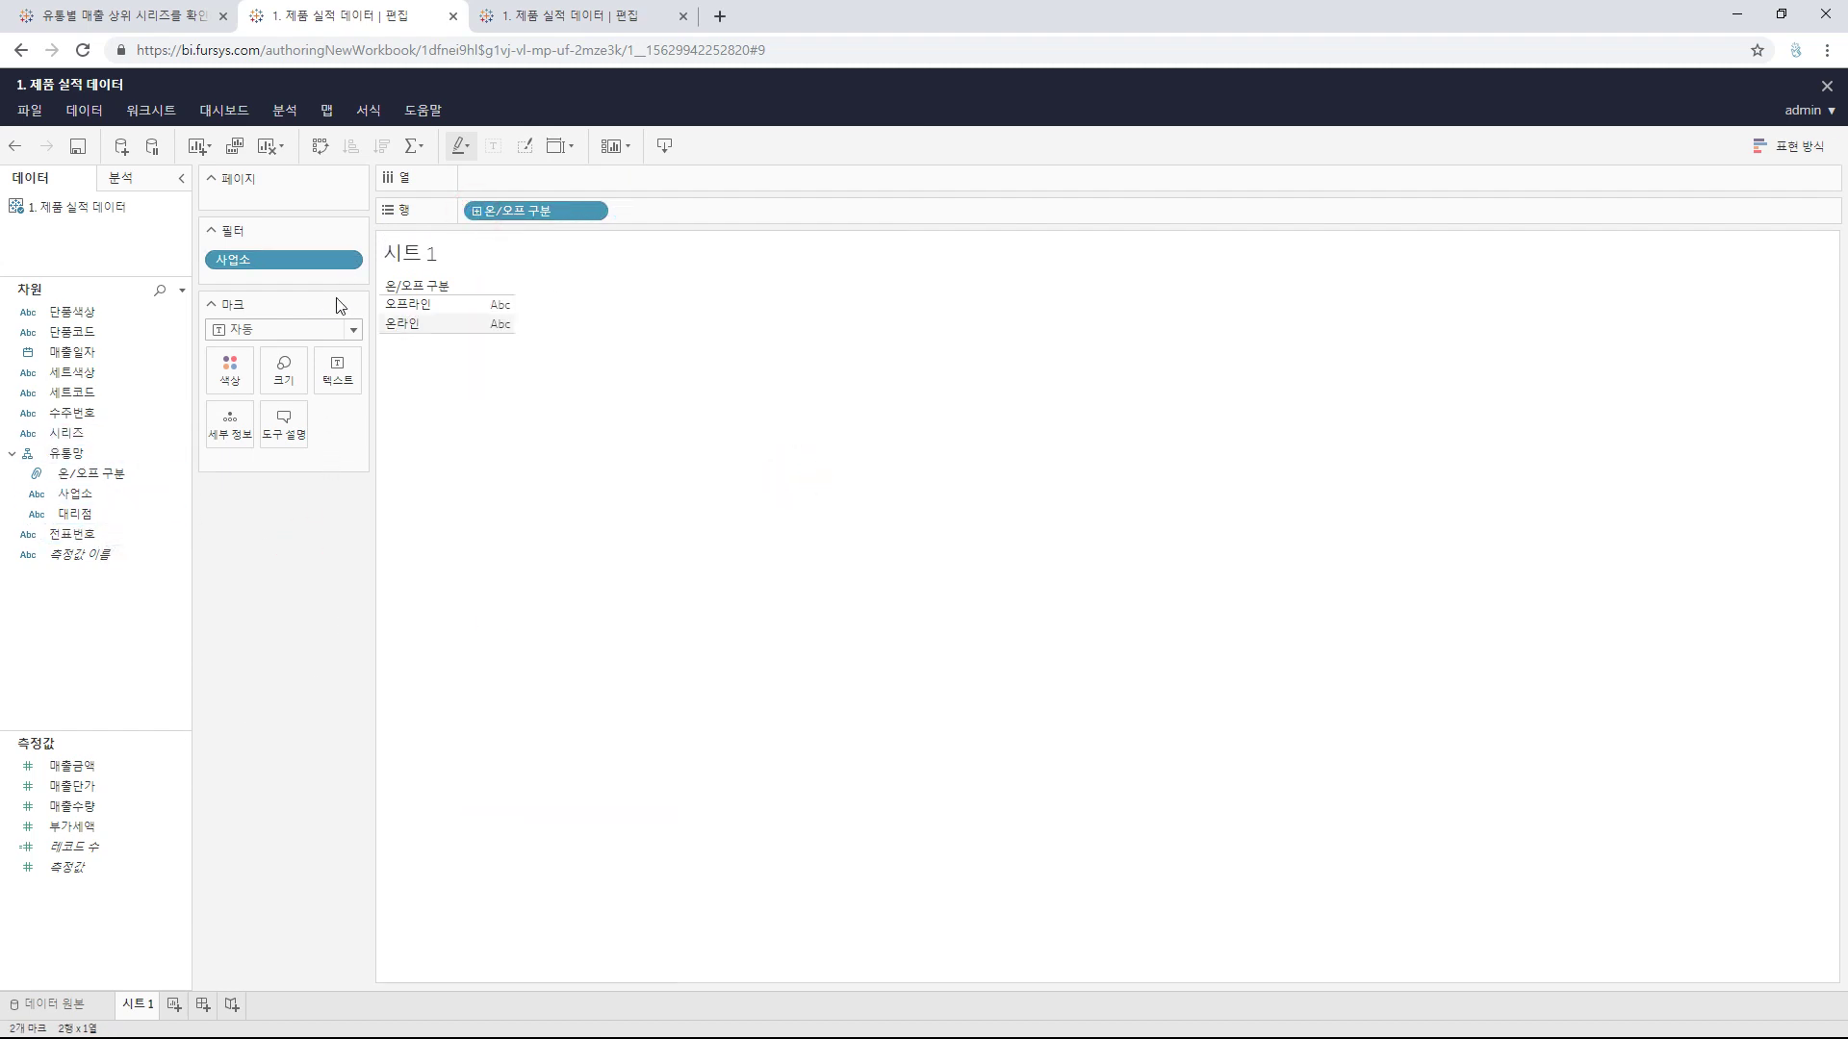
Step: Clear the sheet and add 온/오프 구분, 사업소 and 대리점 as filters
{"action": "left_click", "coordinate": [267, 152]}
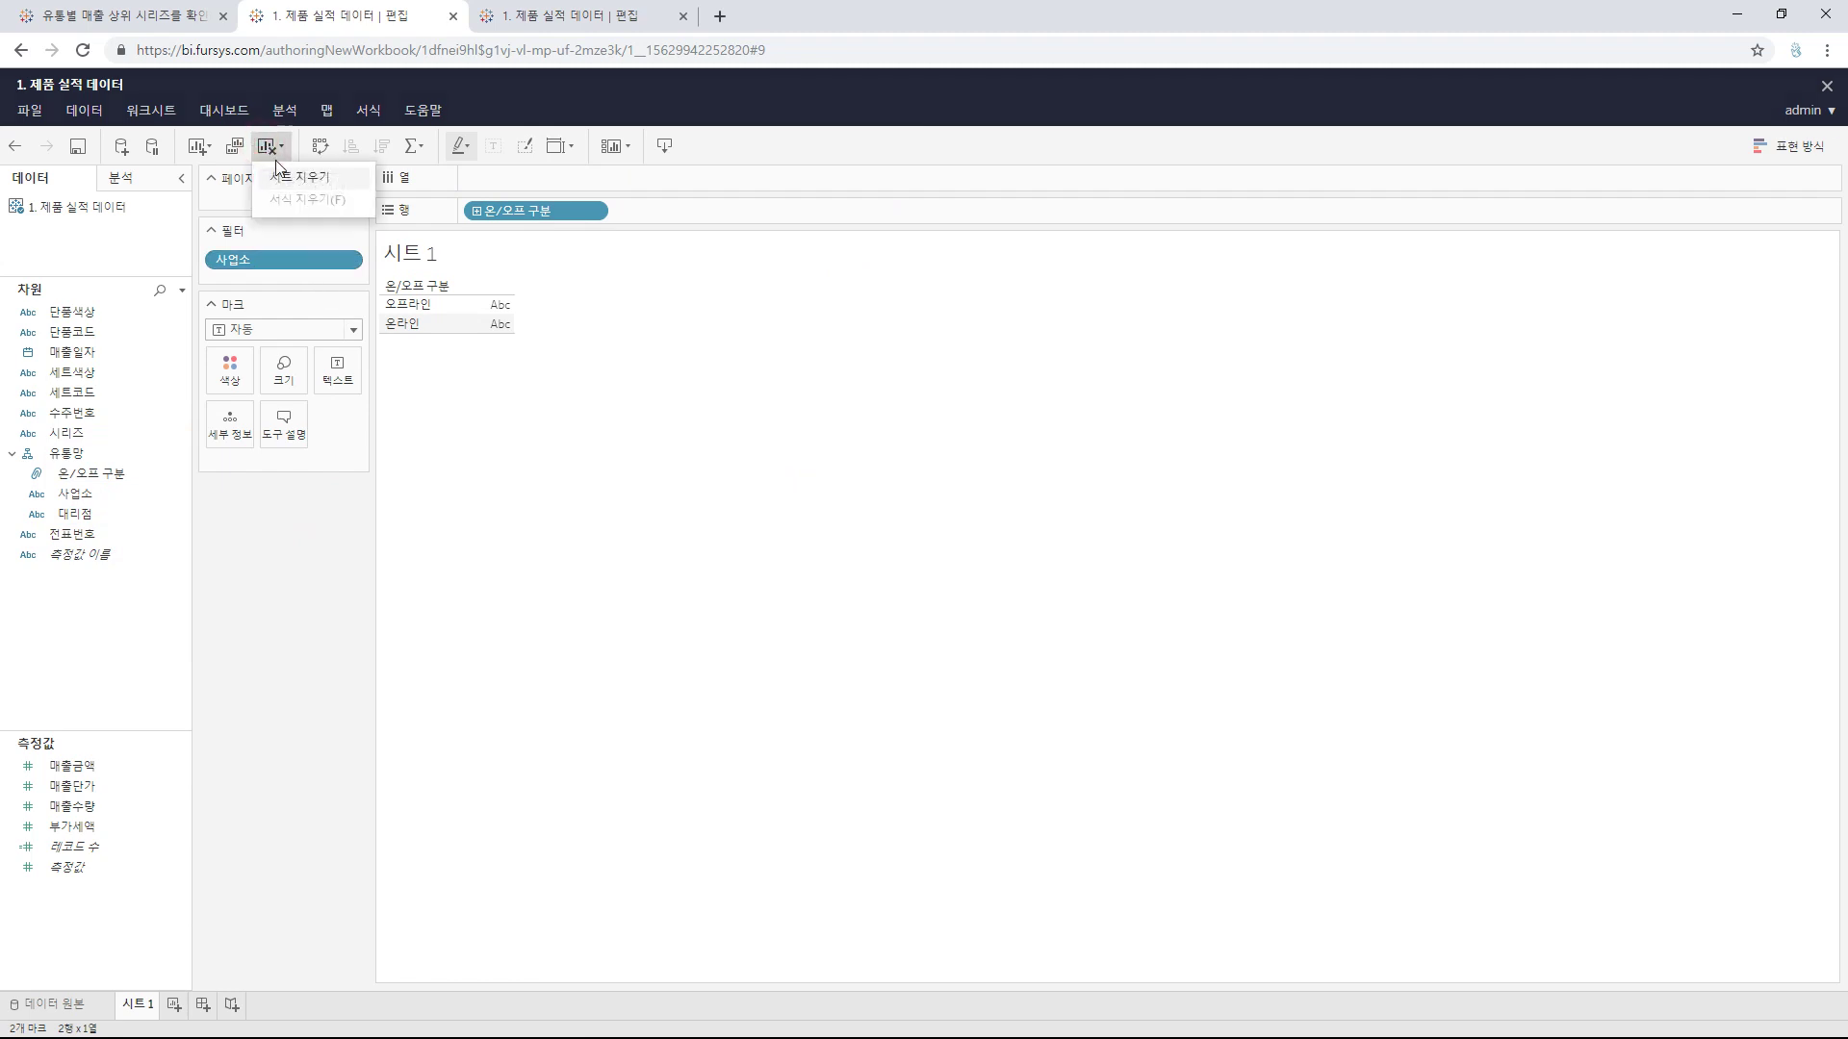
{"action": "left_click", "coordinate": [289, 181]}
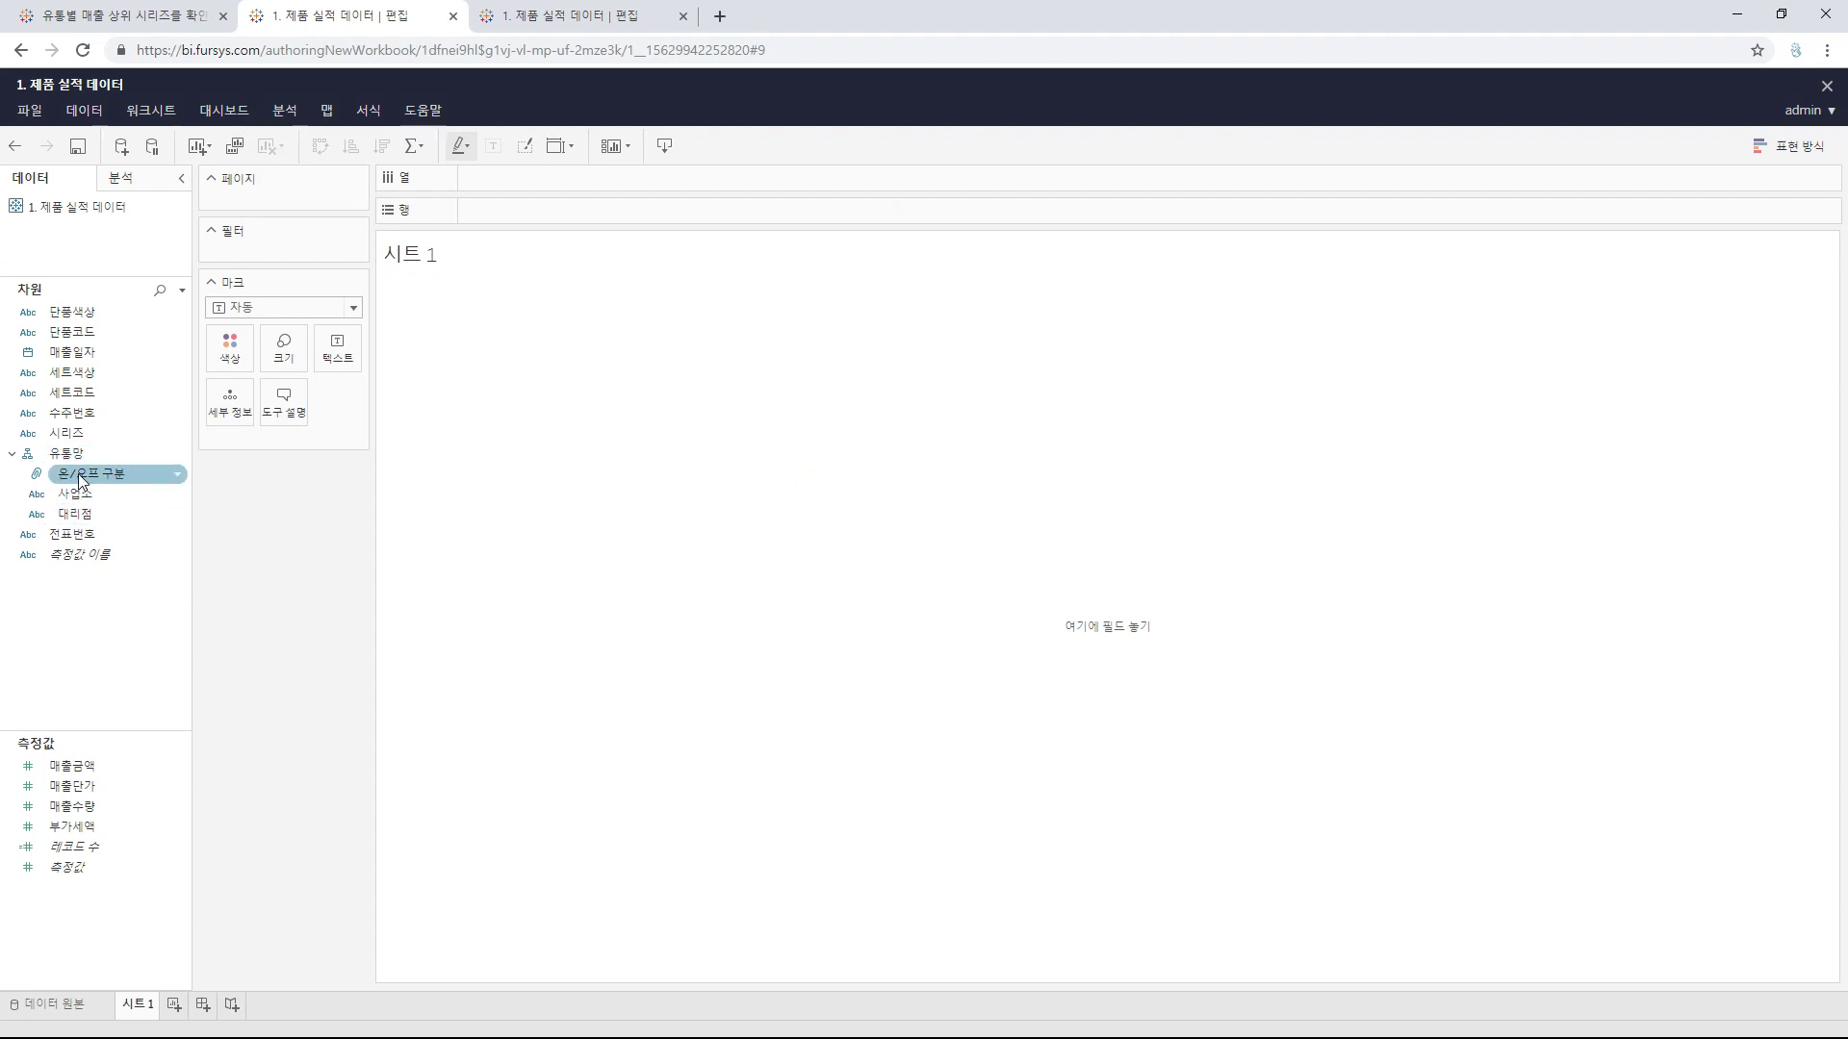
{"action": "left_click_drag", "start_coordinate": [93, 483], "coordinate": [273, 246]}
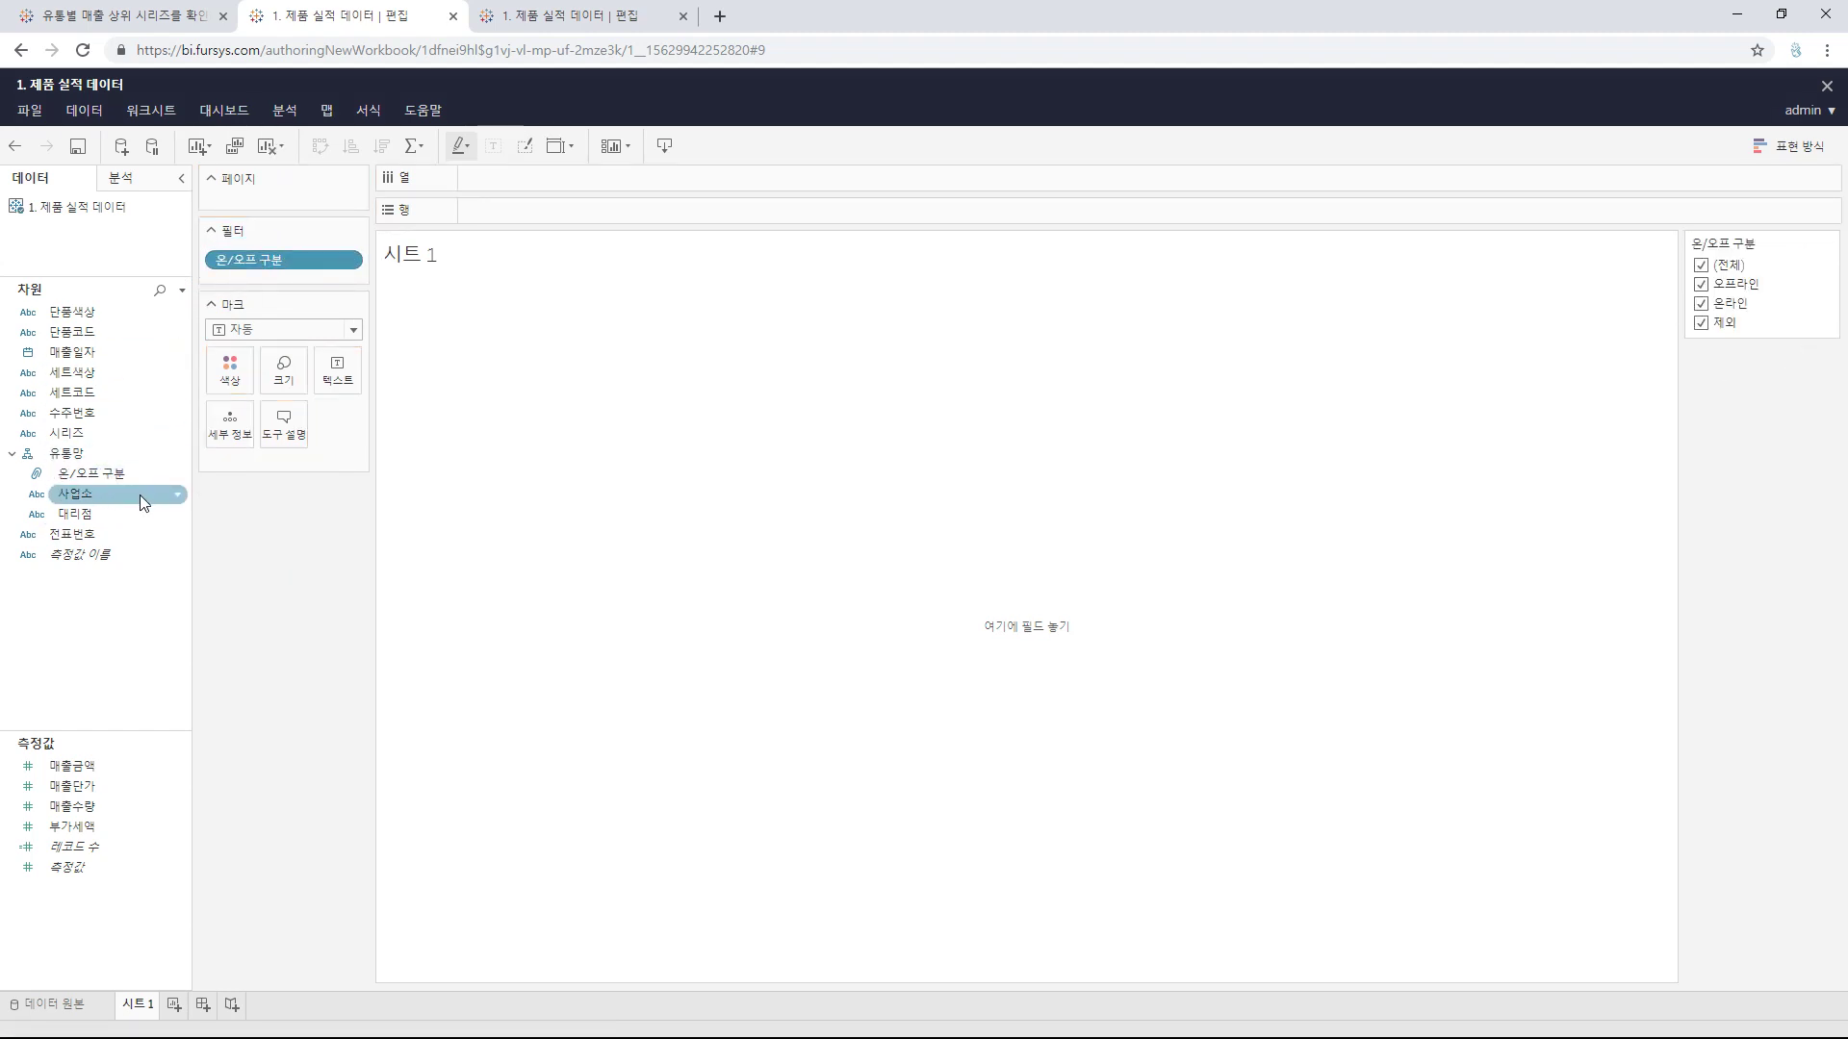
{"action": "left_click_drag", "start_coordinate": [140, 494], "coordinate": [283, 276]}
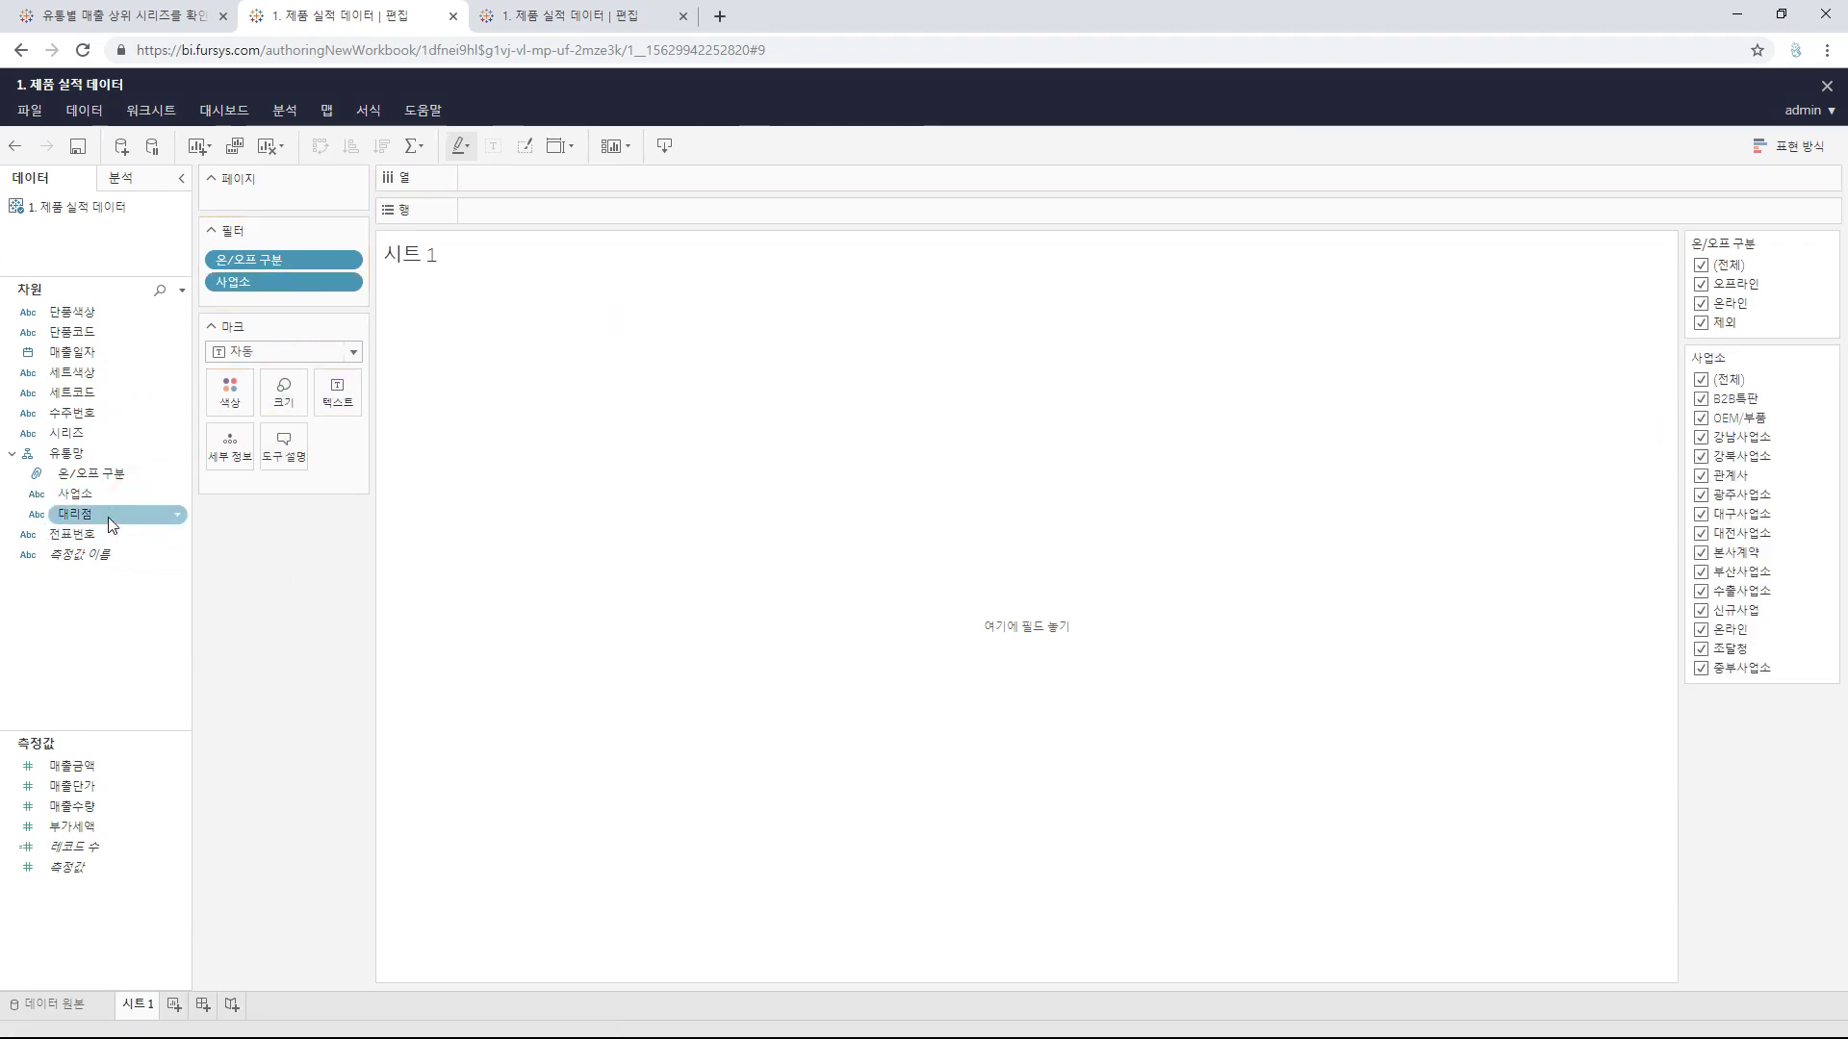
{"action": "left_click_drag", "start_coordinate": [108, 516], "coordinate": [286, 298]}
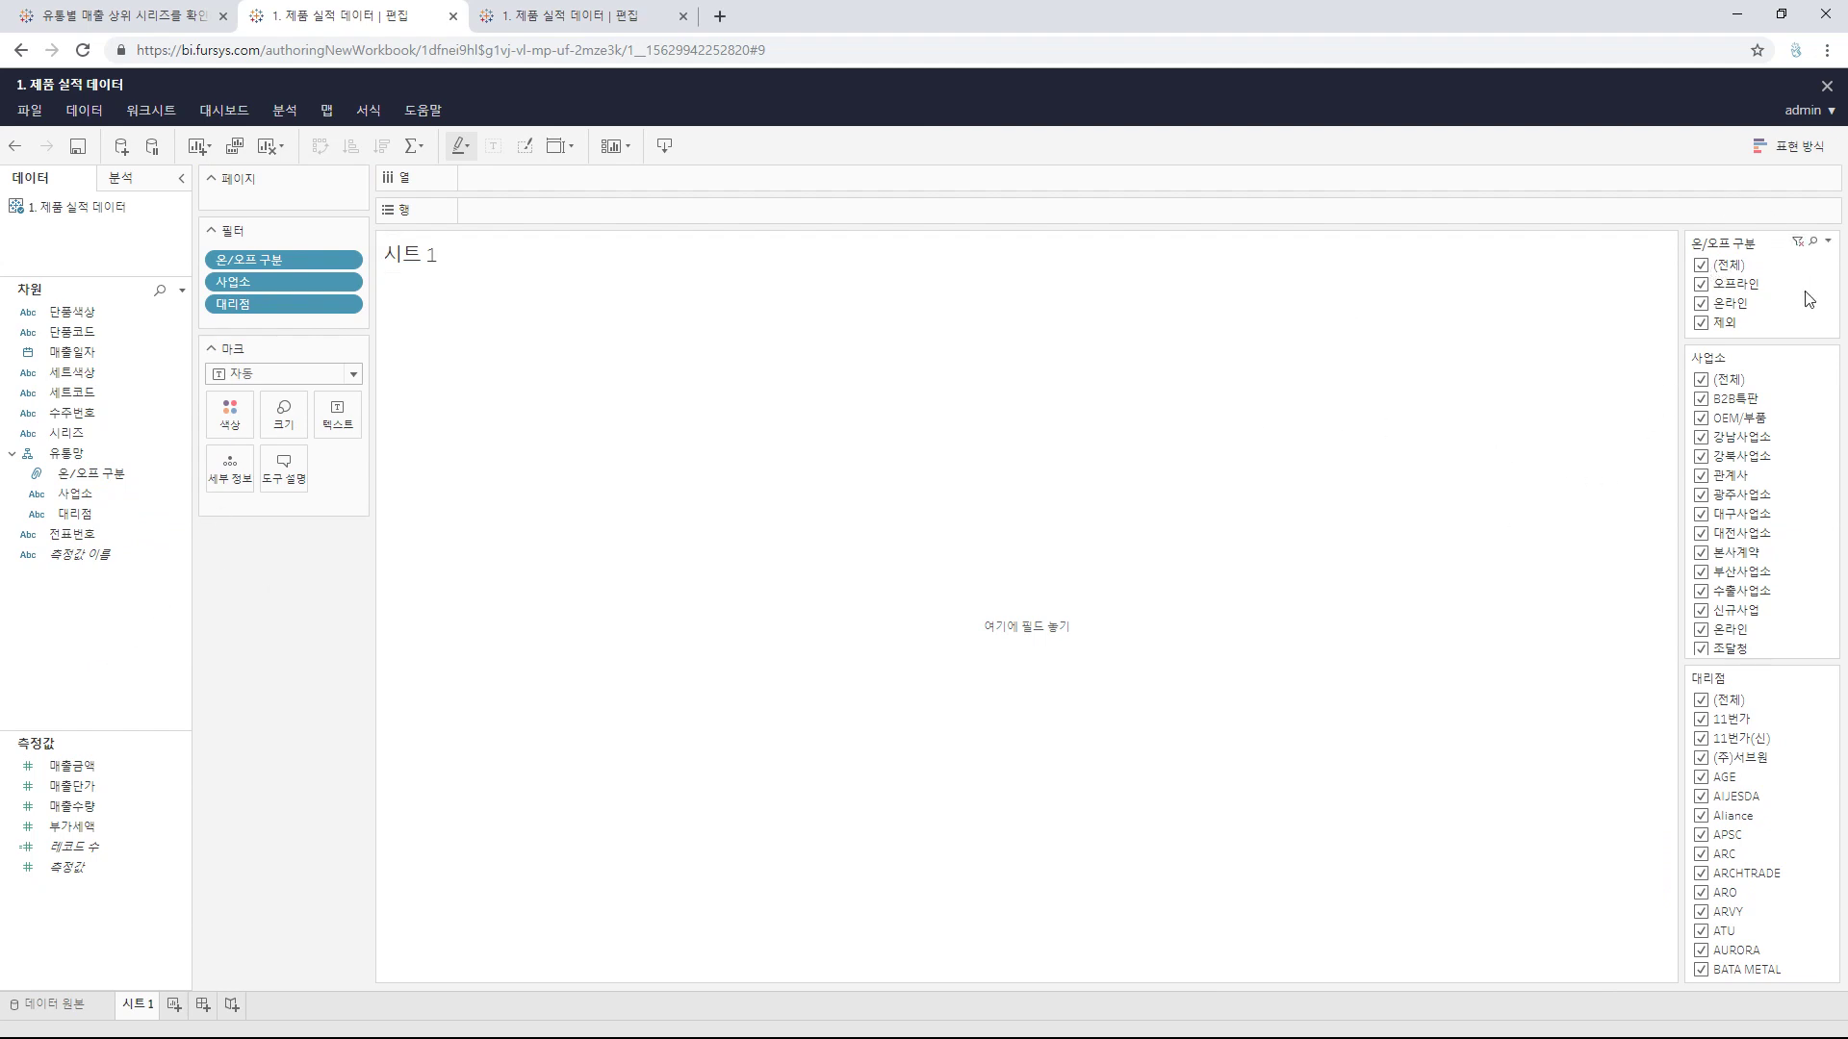
Step: Deselect all values of the 온/오프 구분 filter, try 온라인 alone and deselect it again
{"action": "left_click", "coordinate": [1701, 267]}
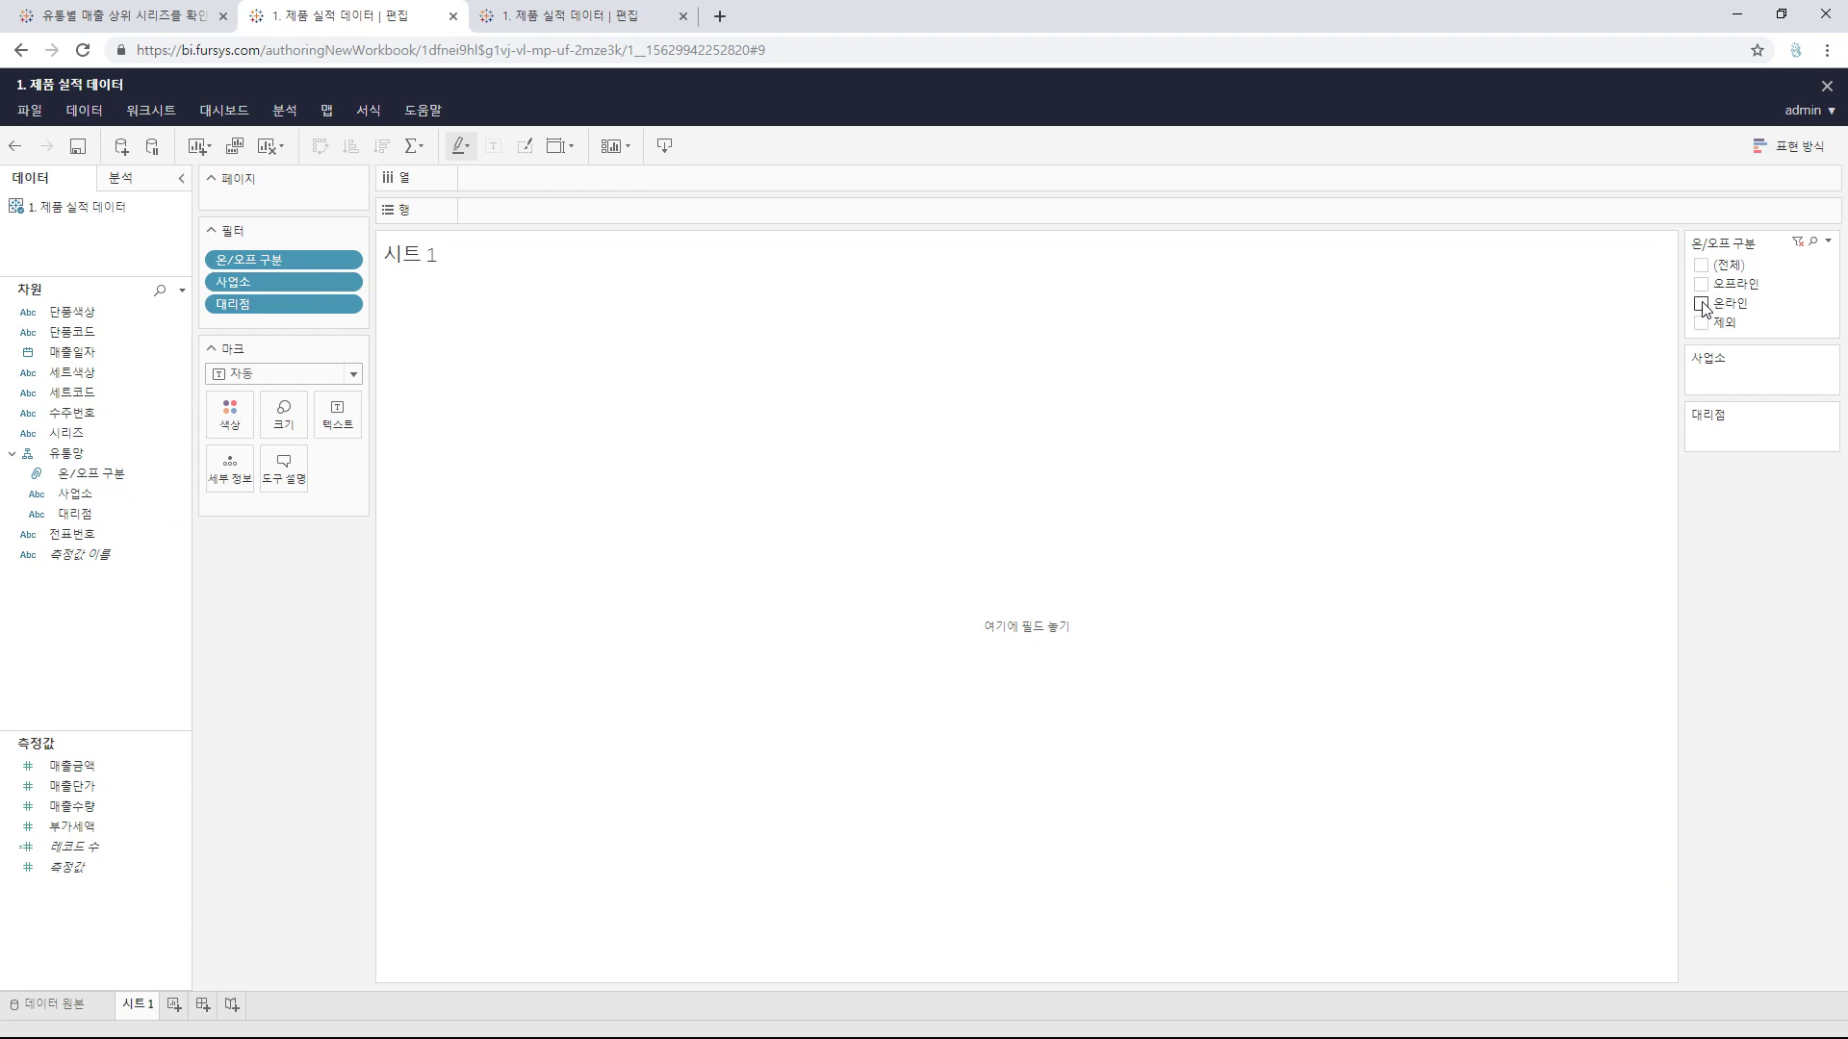
{"action": "left_click", "coordinate": [1702, 305]}
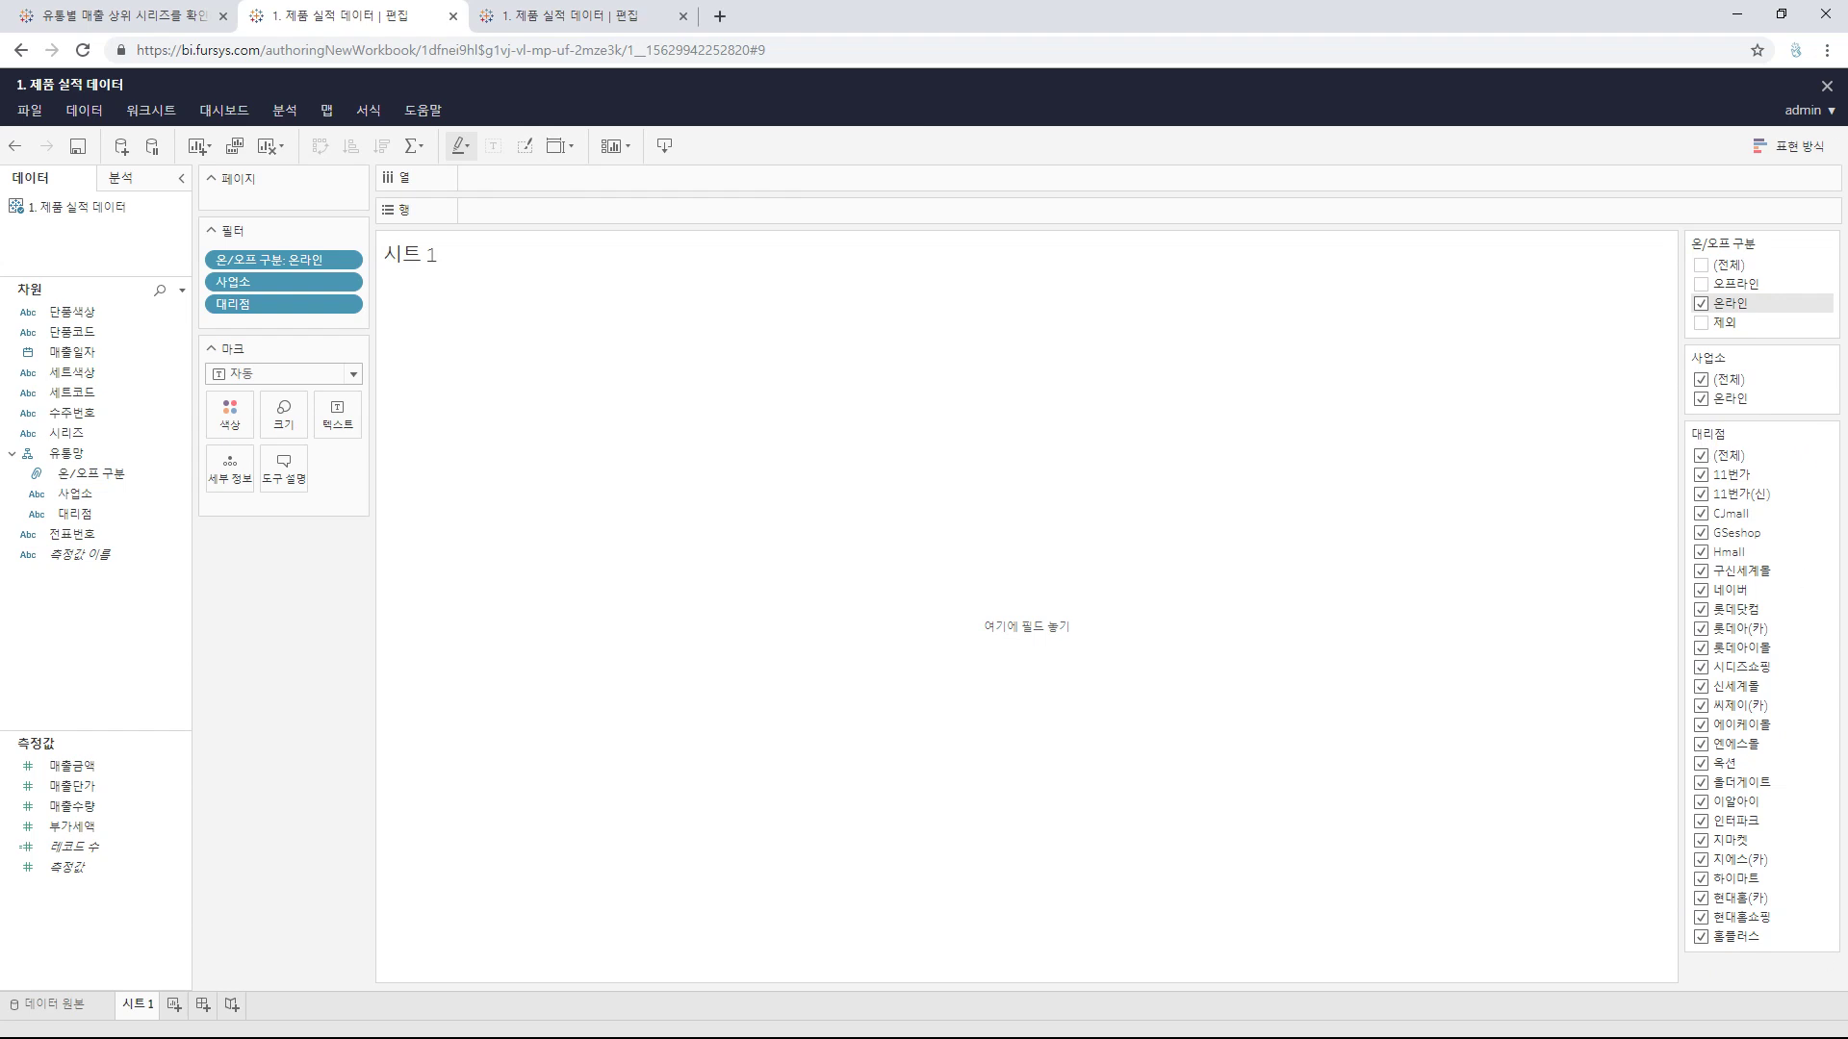
{"action": "left_click", "coordinate": [1702, 304]}
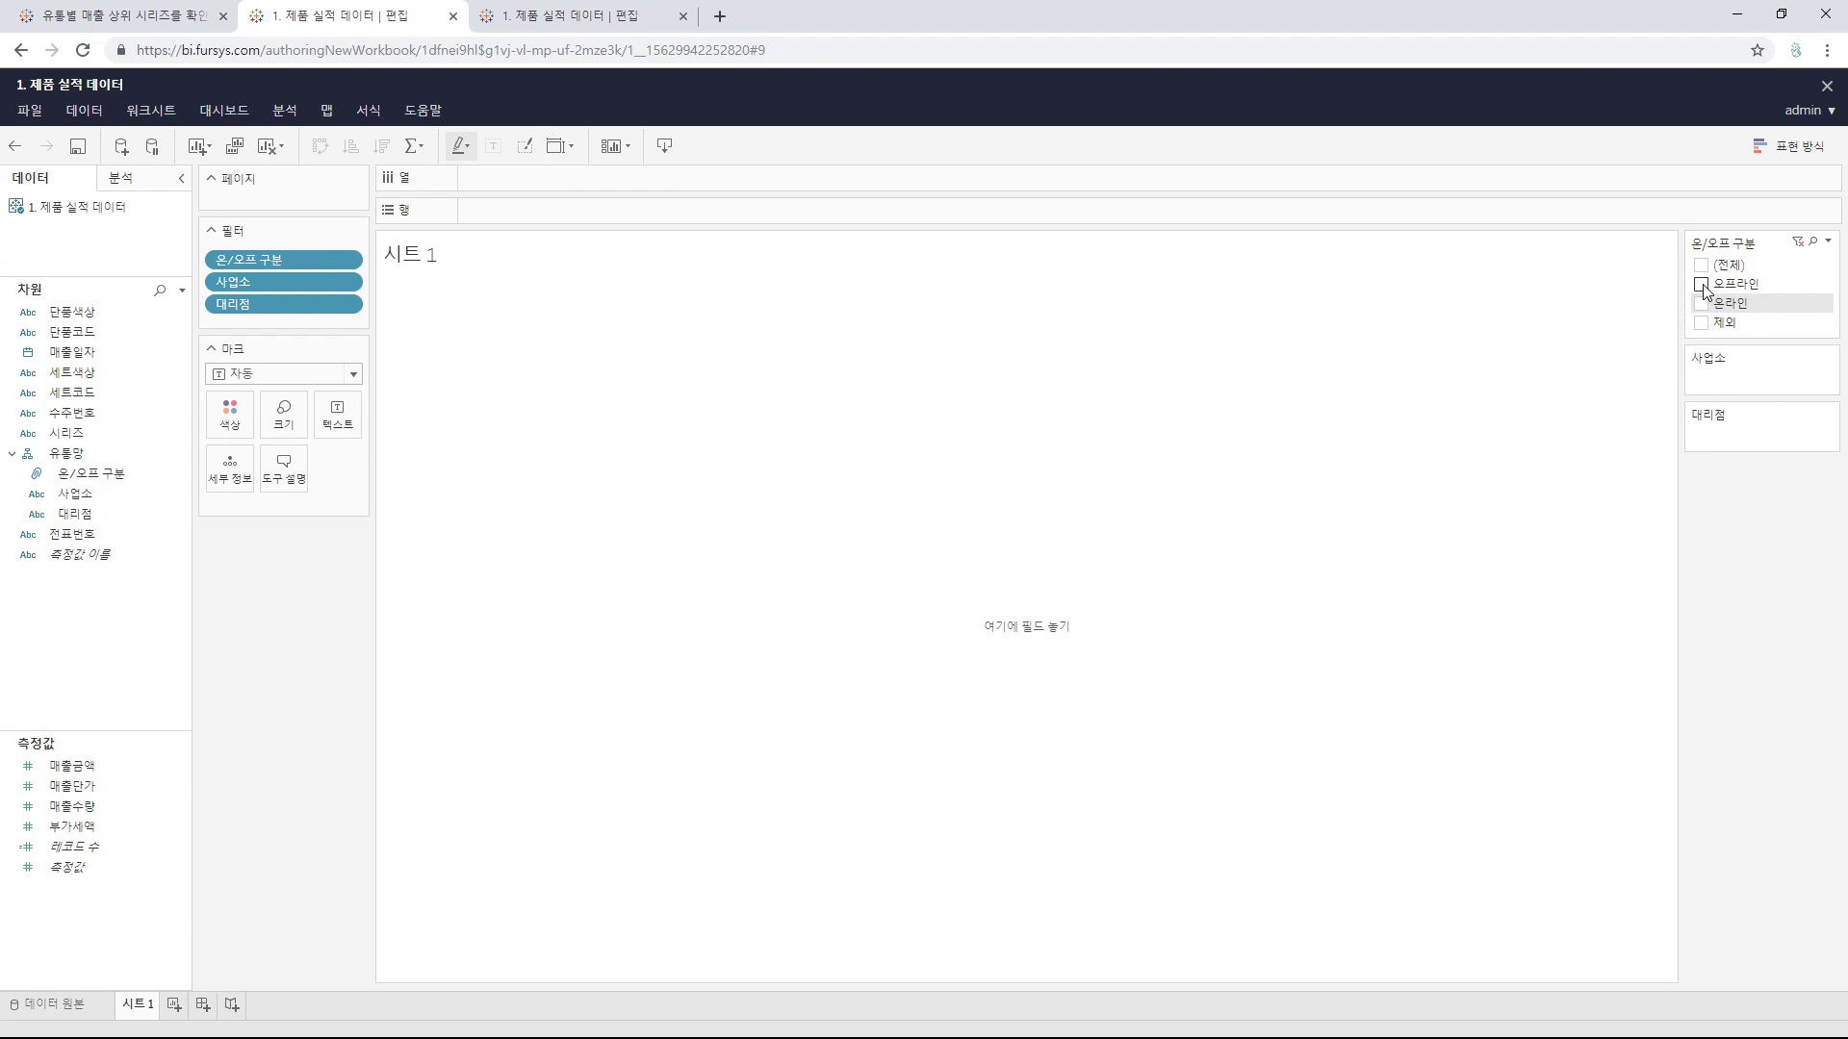
Step: Set the 온/오프 구분 filter to 오프라인 and limit the 사업소 filter to 강남사업소
{"action": "left_click", "coordinate": [1701, 285]}
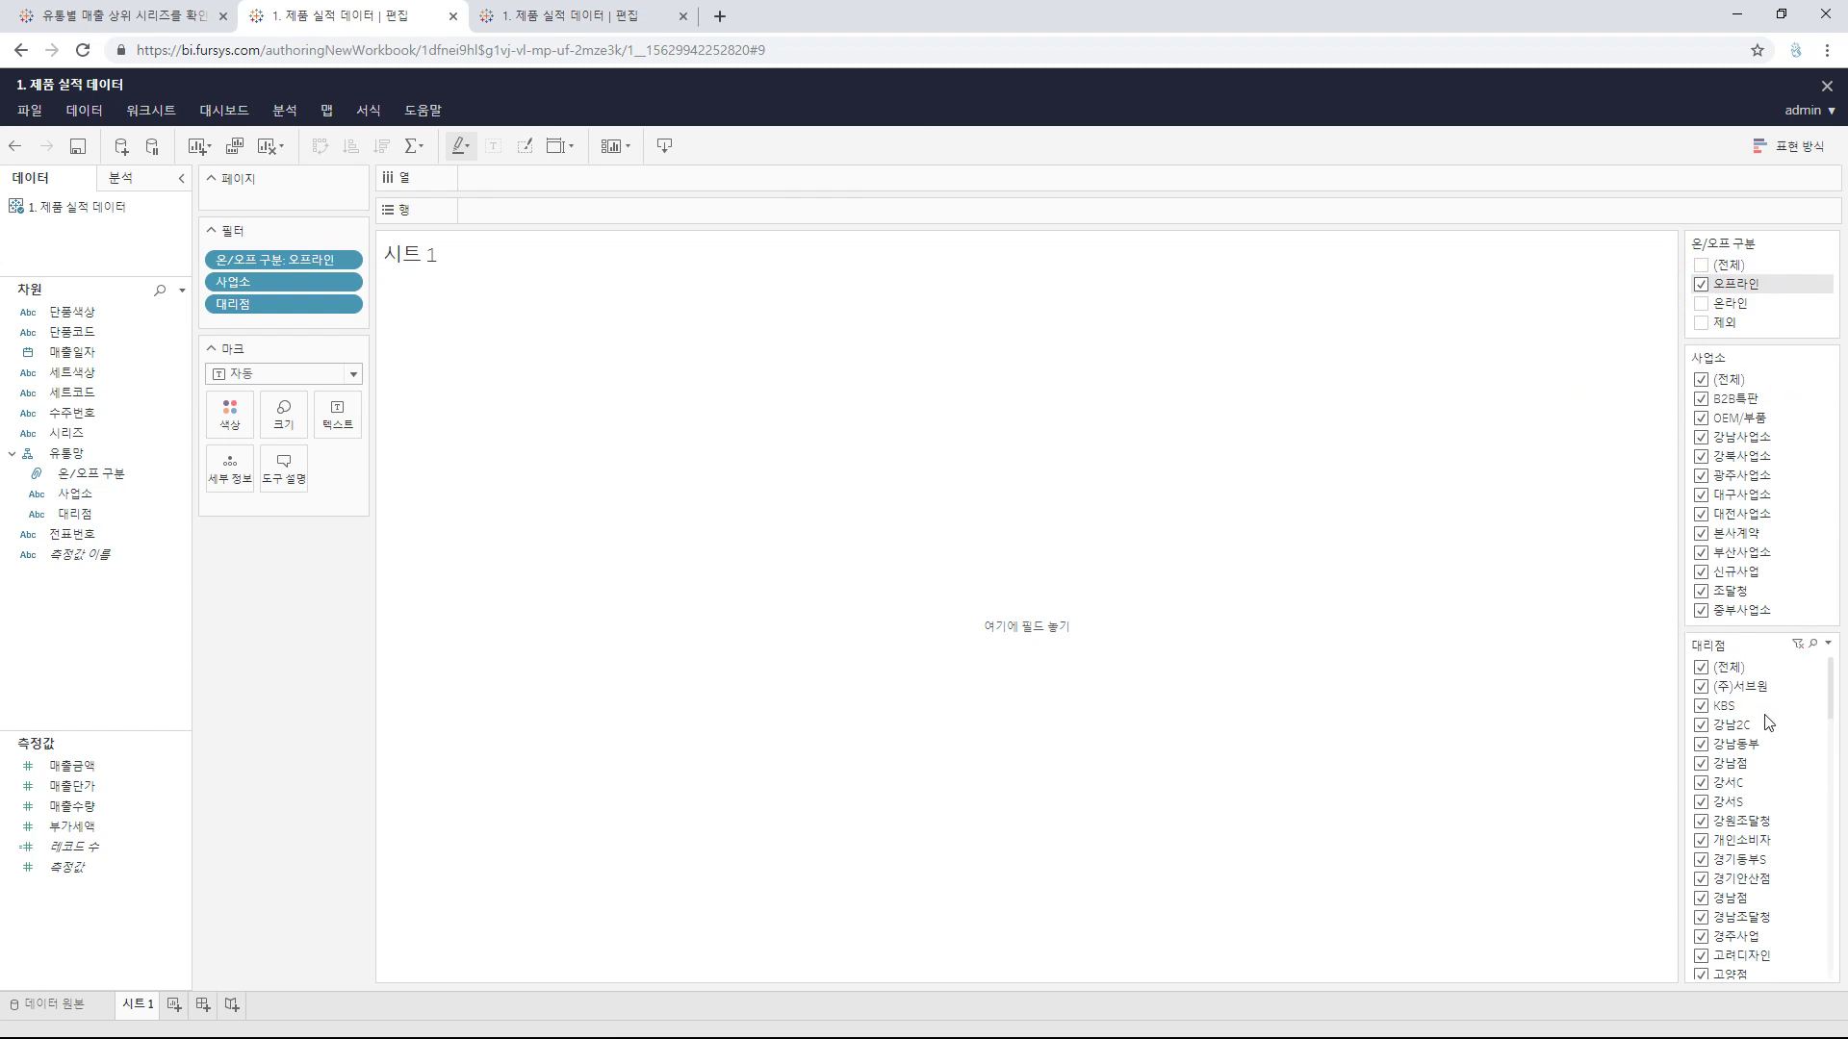
{"action": "scroll", "coordinate": [1780, 712], "scroll_direction": "down", "scroll_amount": 10}
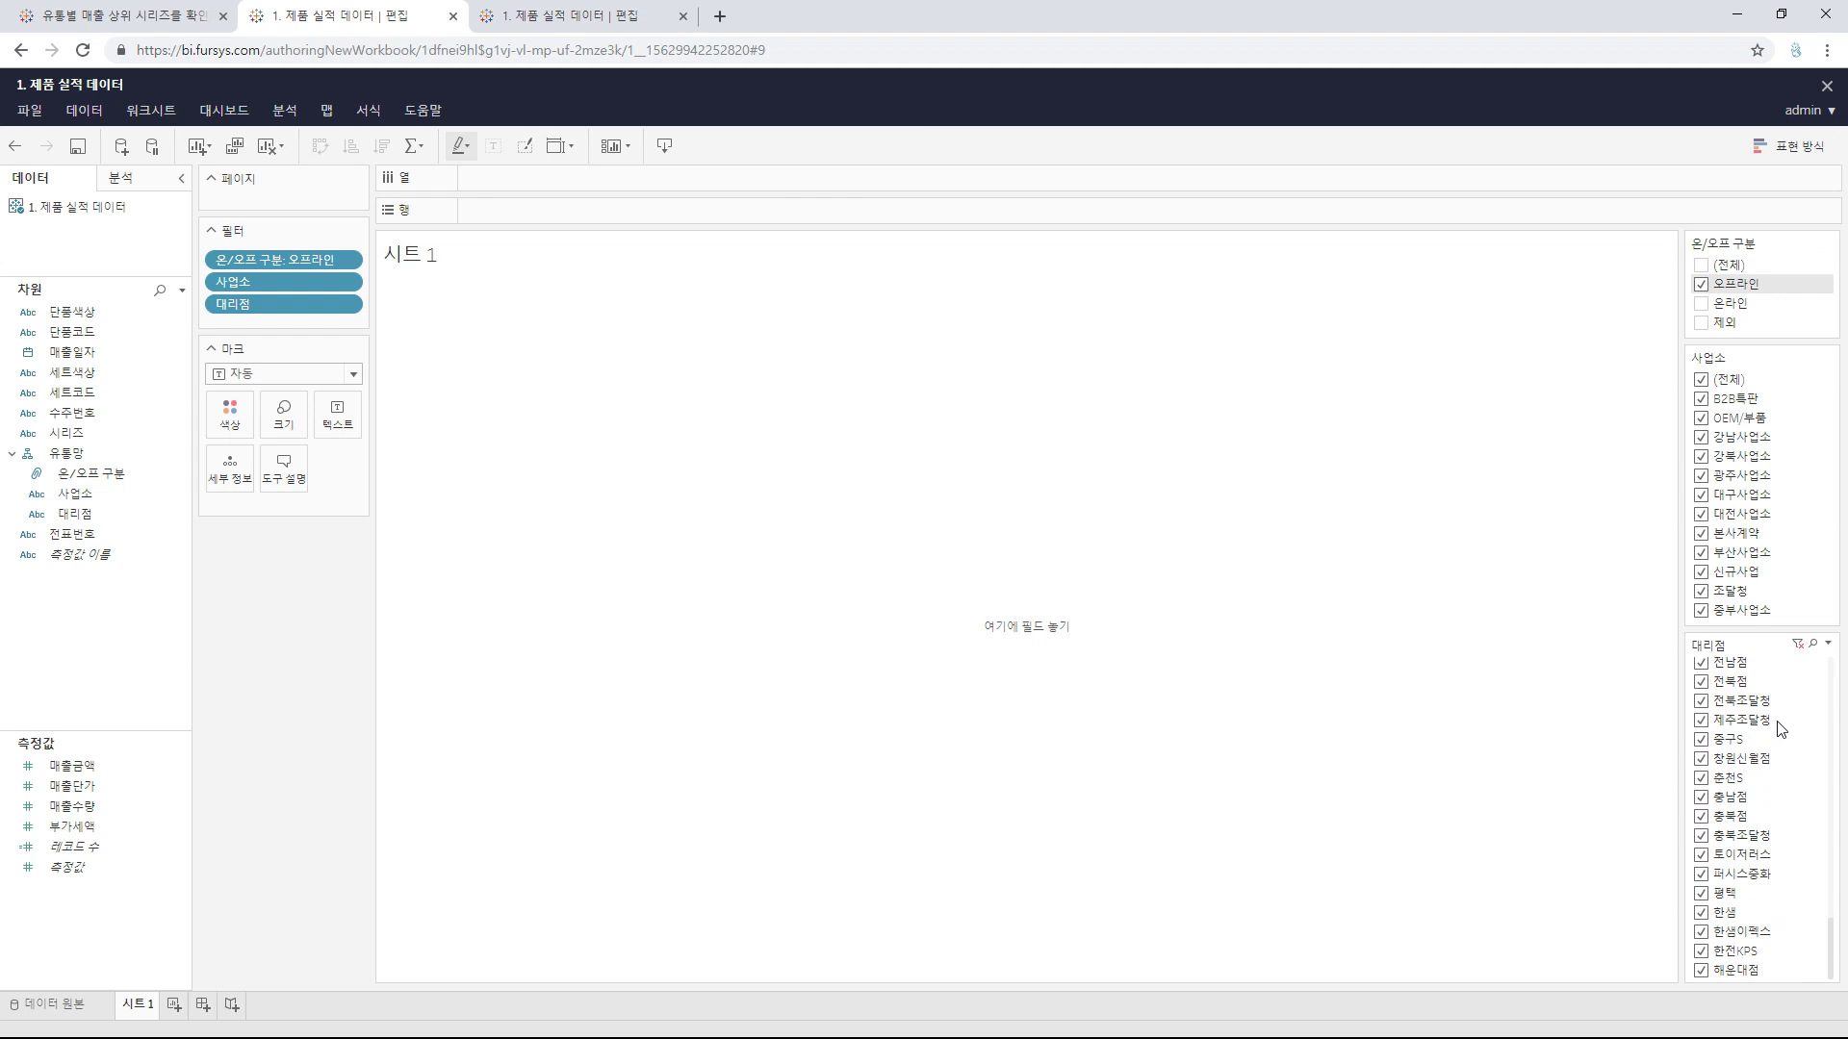
{"action": "scroll", "coordinate": [1780, 729], "scroll_direction": "up", "scroll_amount": 10}
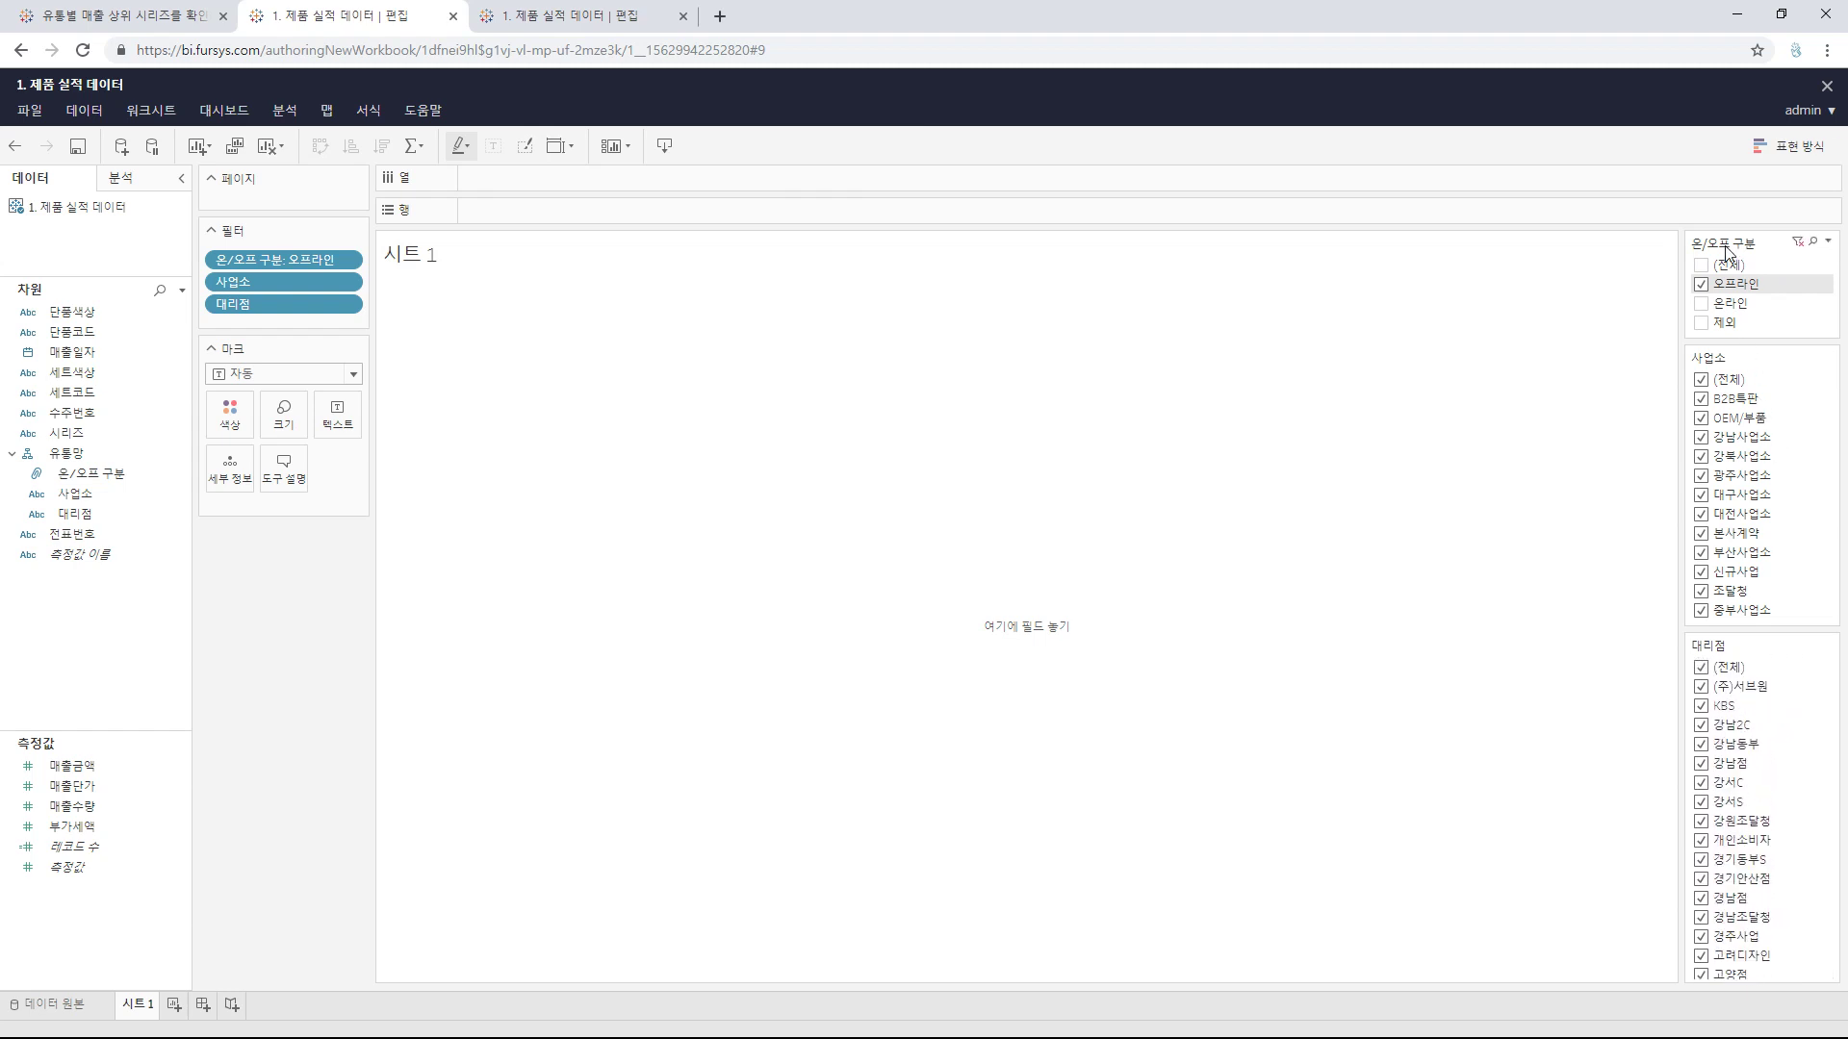
{"action": "left_click", "coordinate": [1700, 380]}
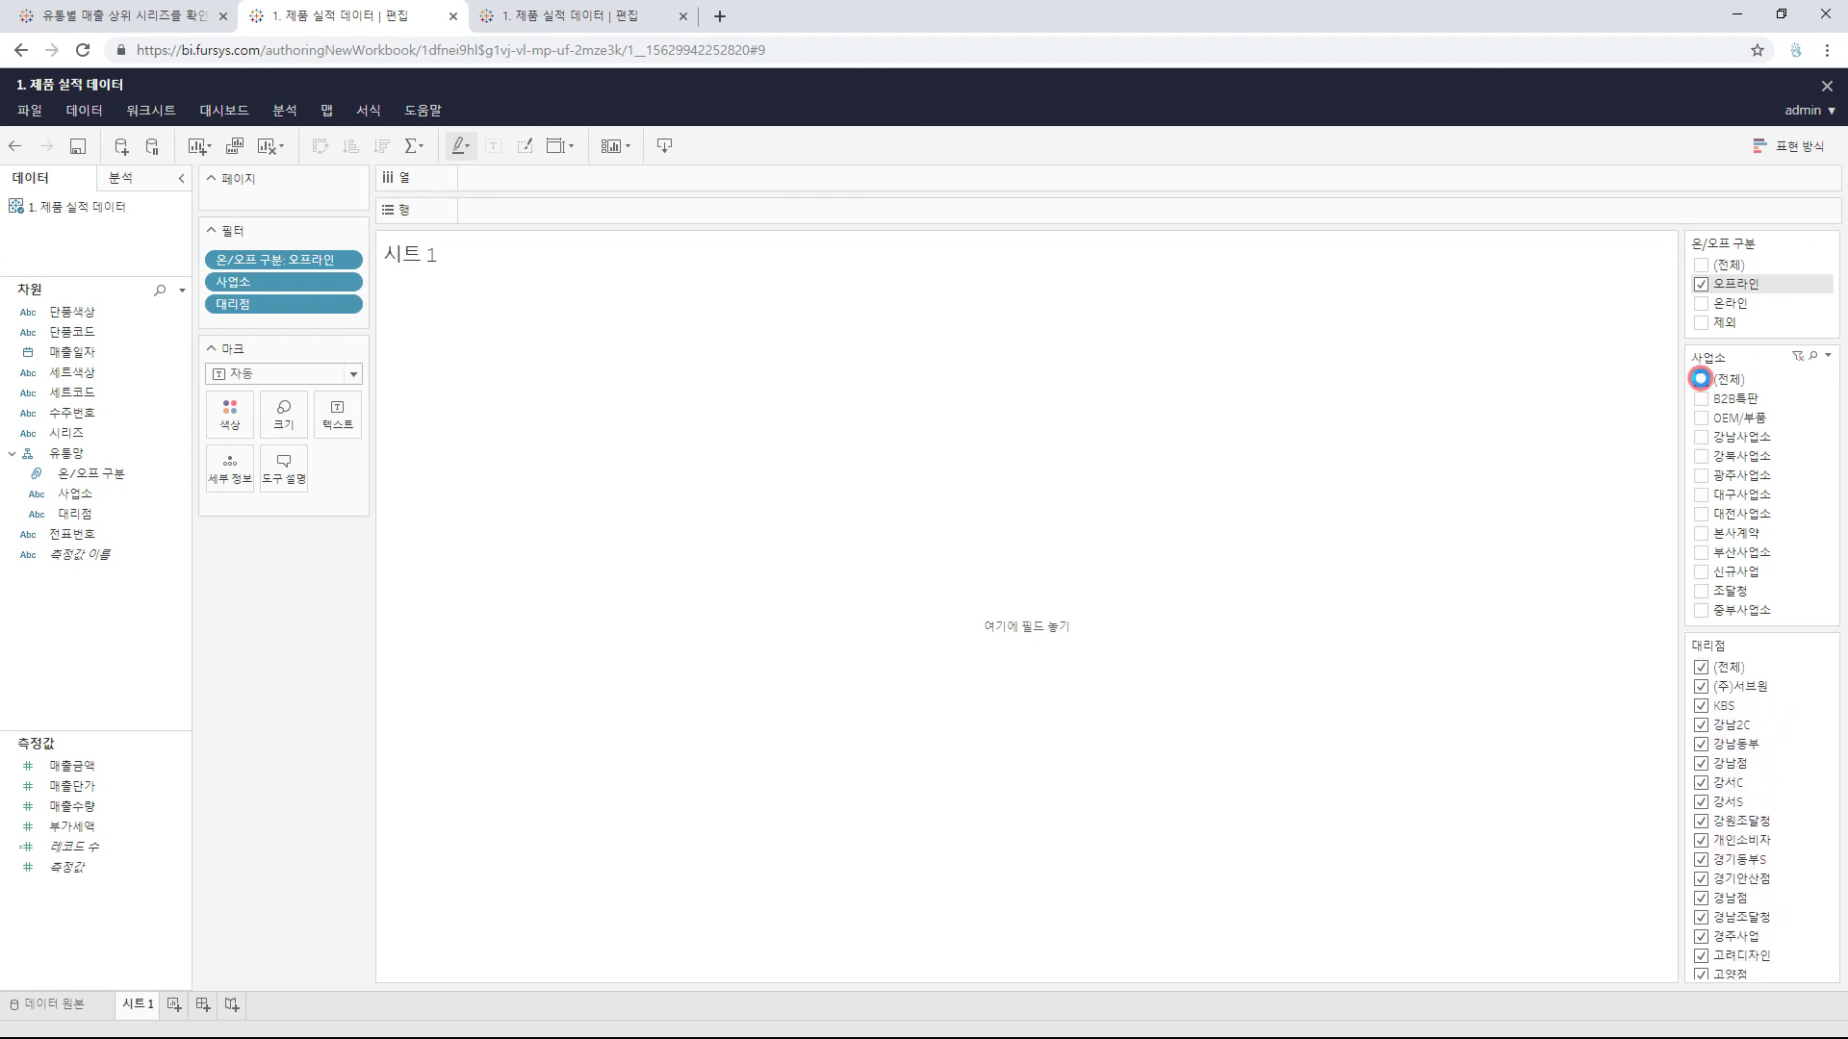
{"action": "left_click", "coordinate": [1701, 438]}
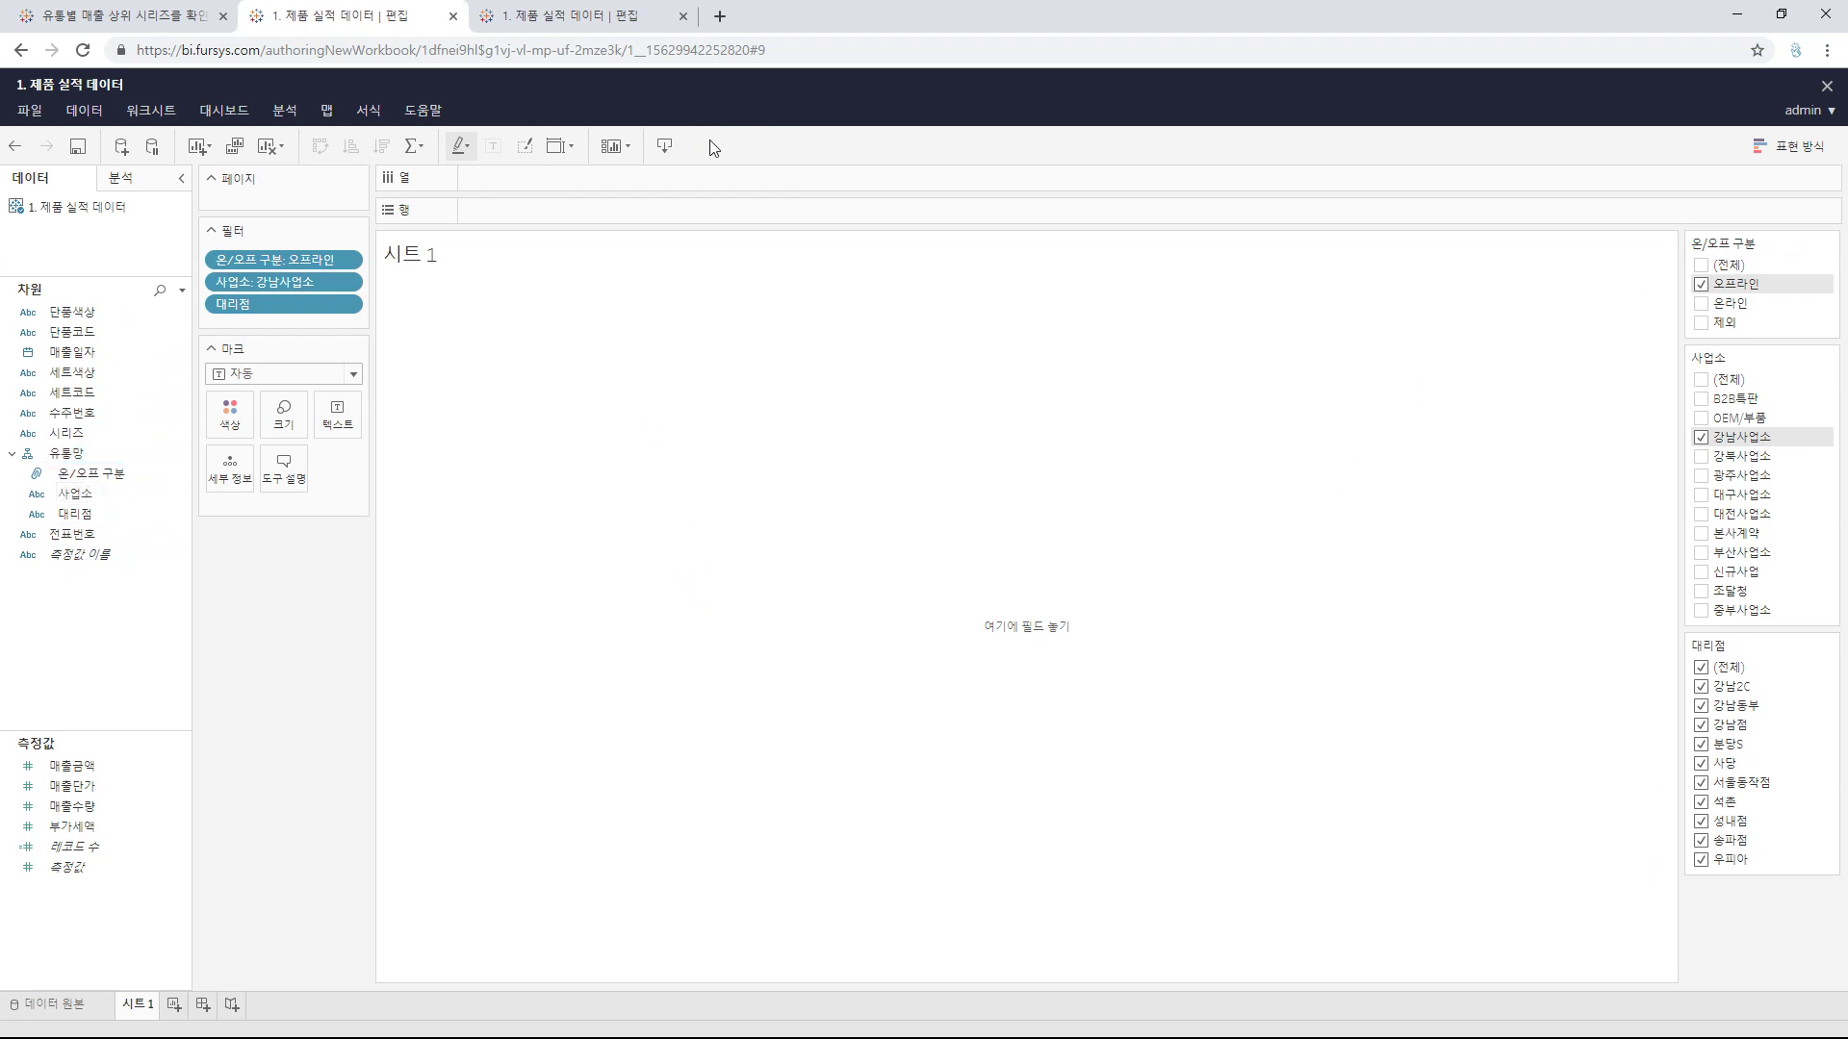
Step: In the other, still empty 제품 실적 데이터 workbook, add 사업소 to the rows and group 관계사 with 수출사업소
{"action": "left_click", "coordinate": [563, 19]}
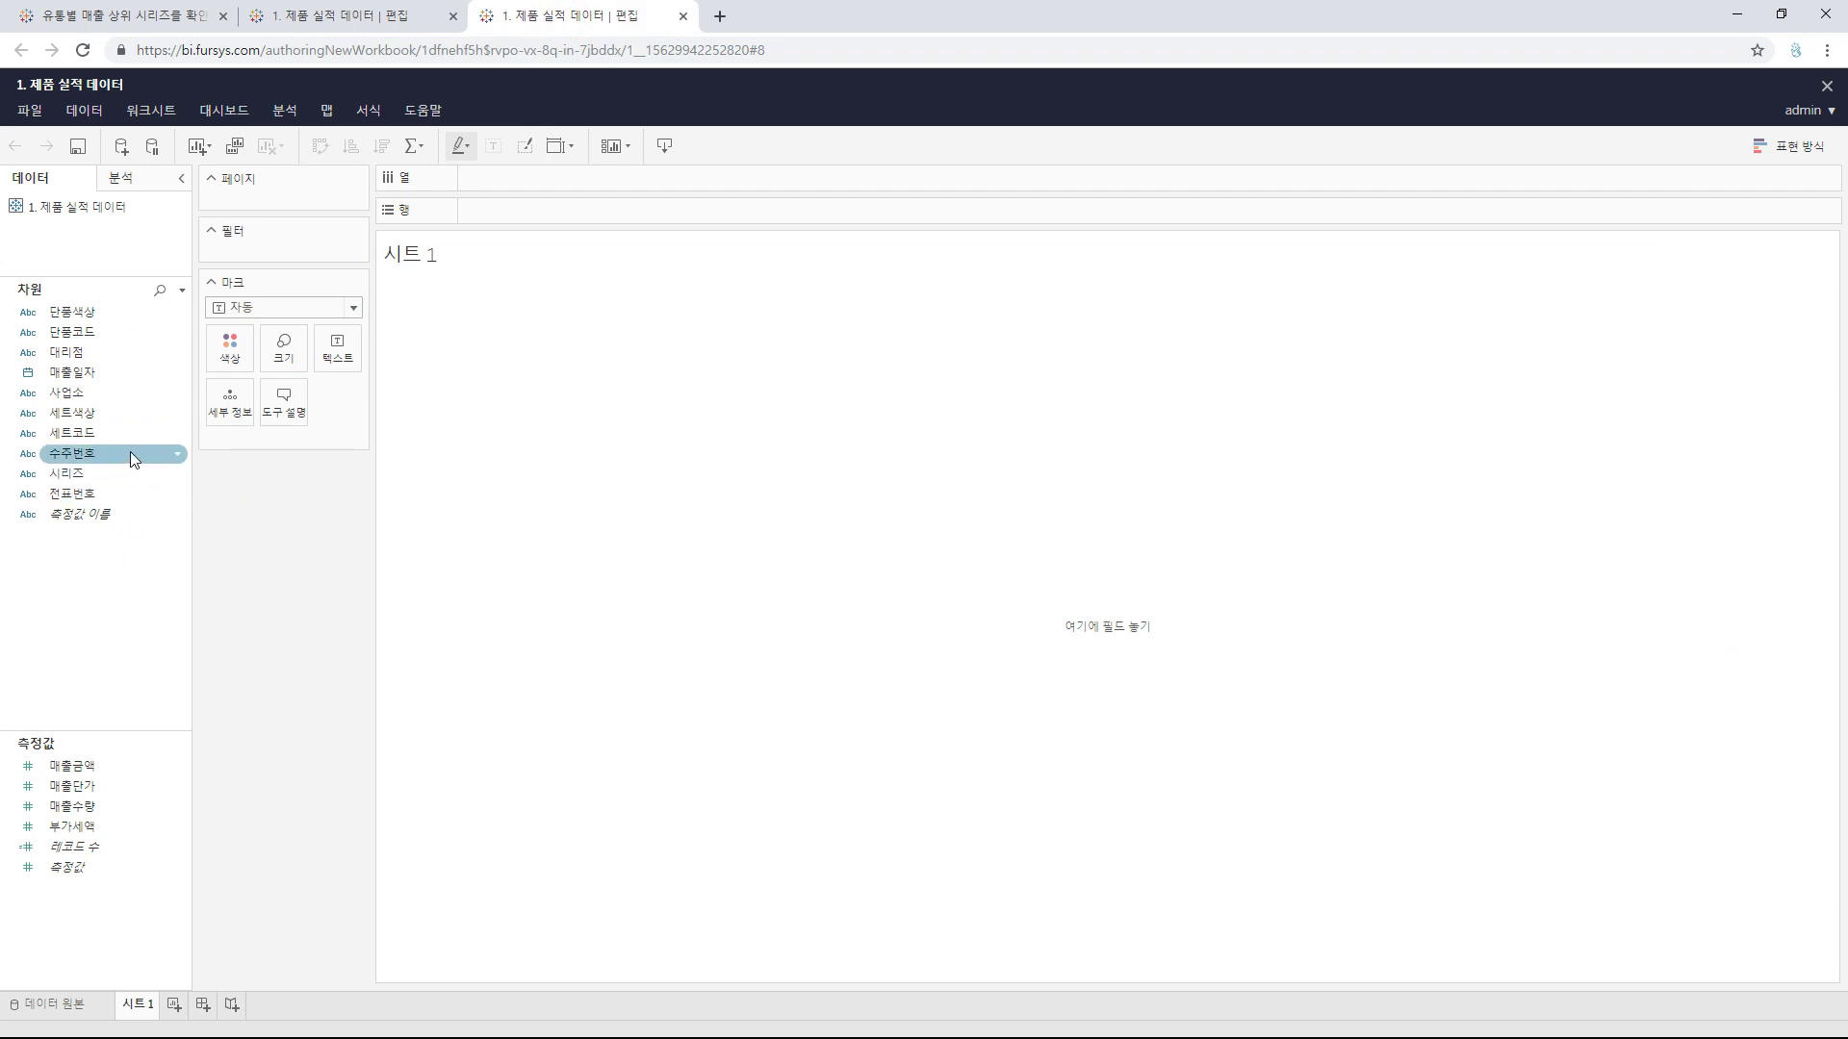
{"action": "left_click_drag", "start_coordinate": [117, 396], "coordinate": [635, 217]}
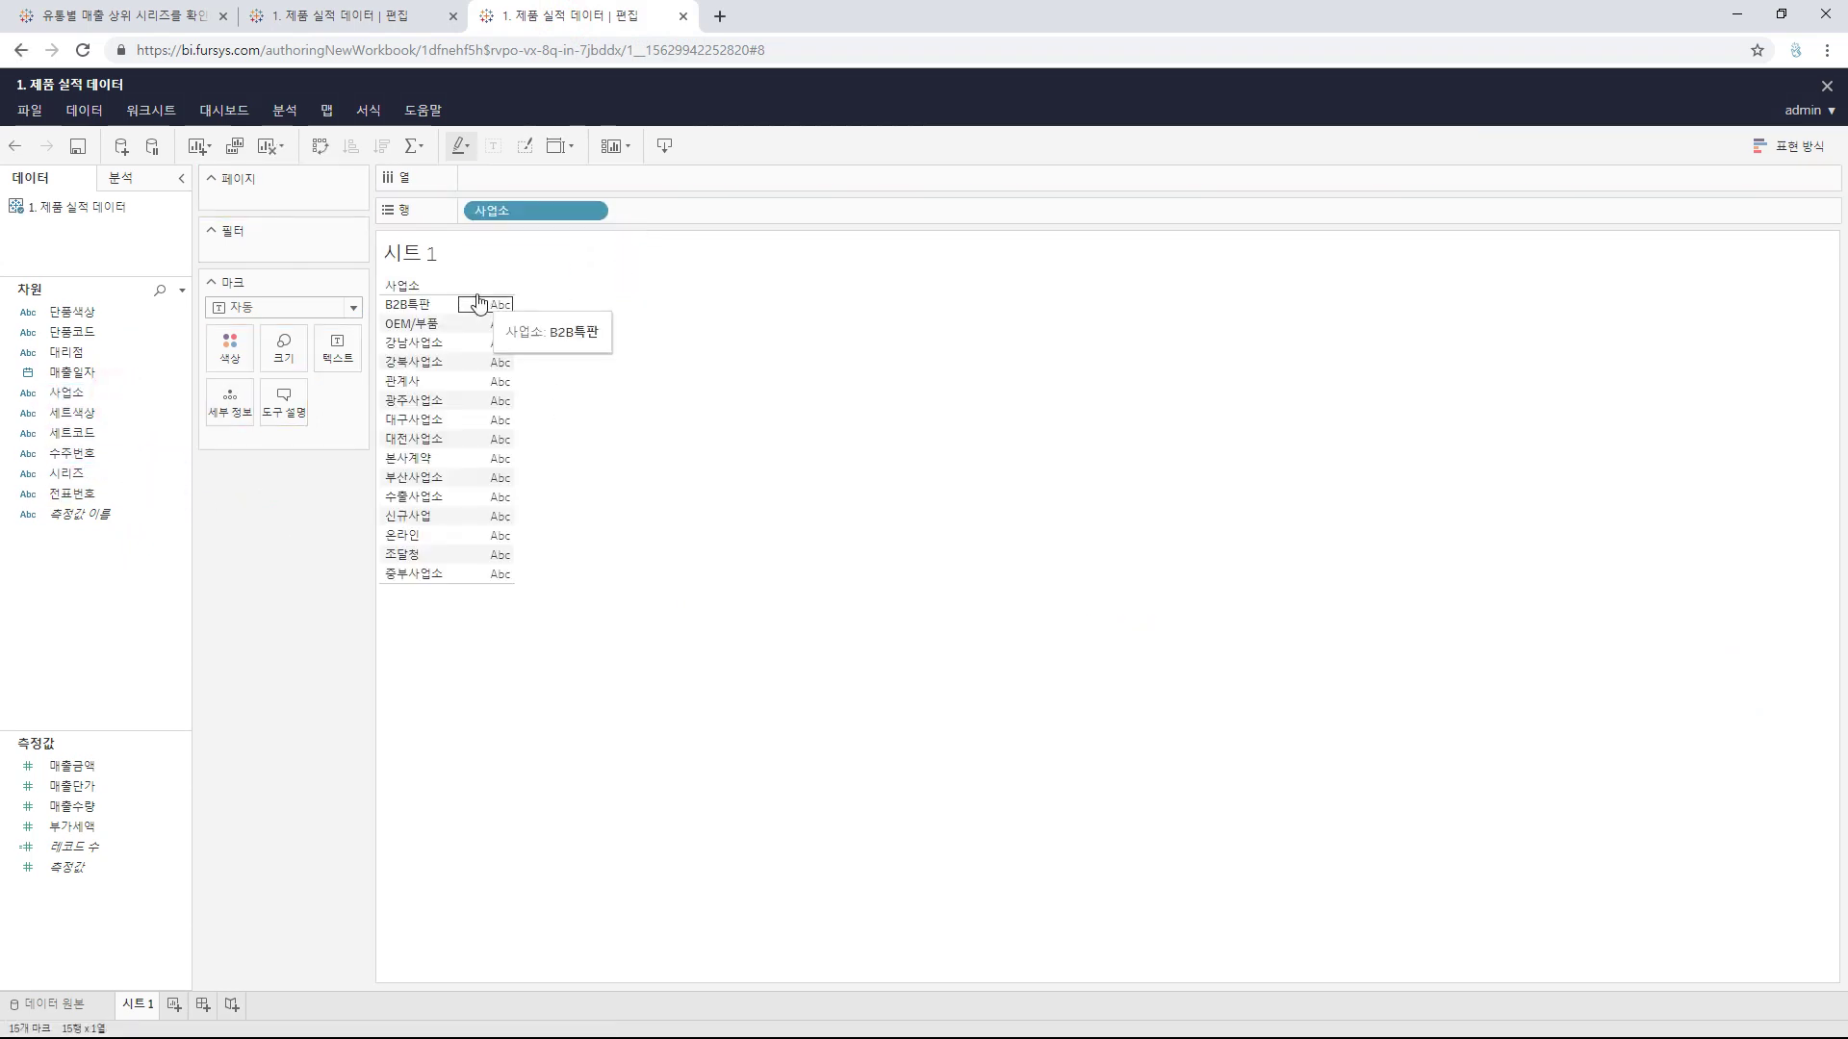
{"action": "left_click", "coordinate": [412, 304]}
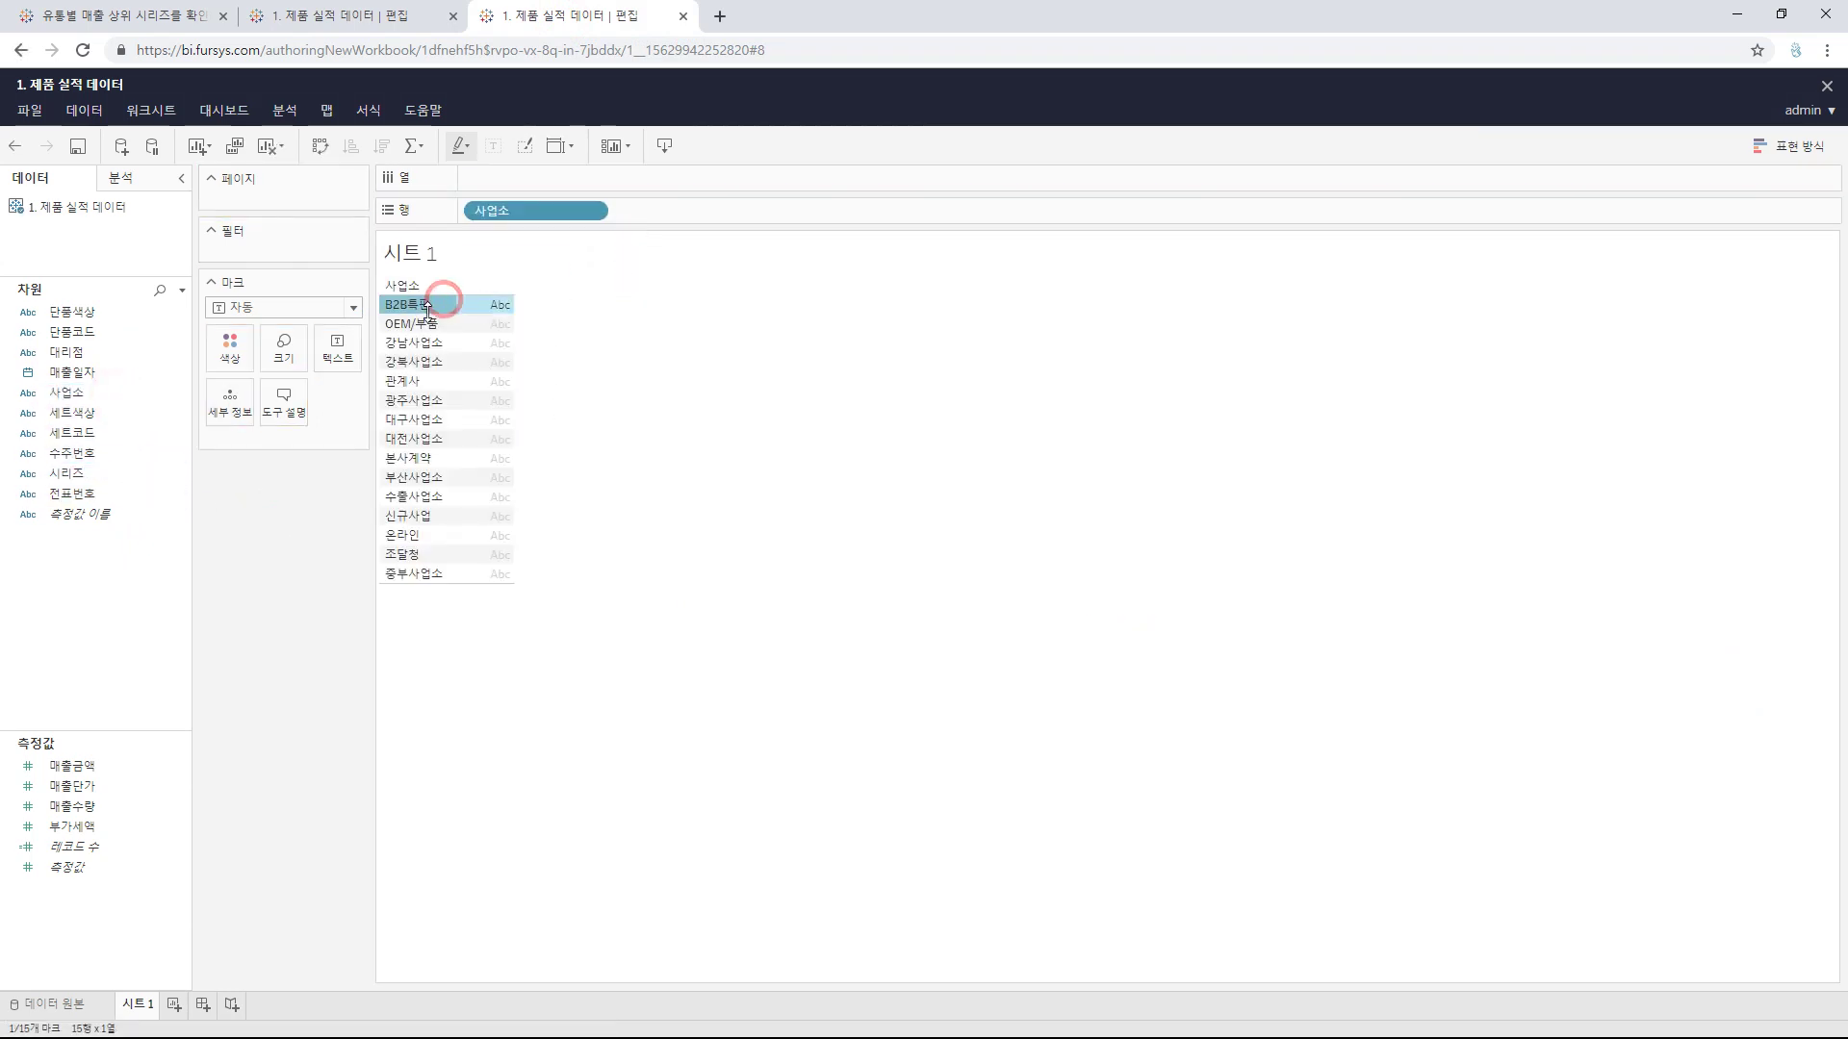
{"action": "left_click", "coordinate": [446, 383]}
{"action": "left_click", "coordinate": [423, 496], "text": "ctrl"}
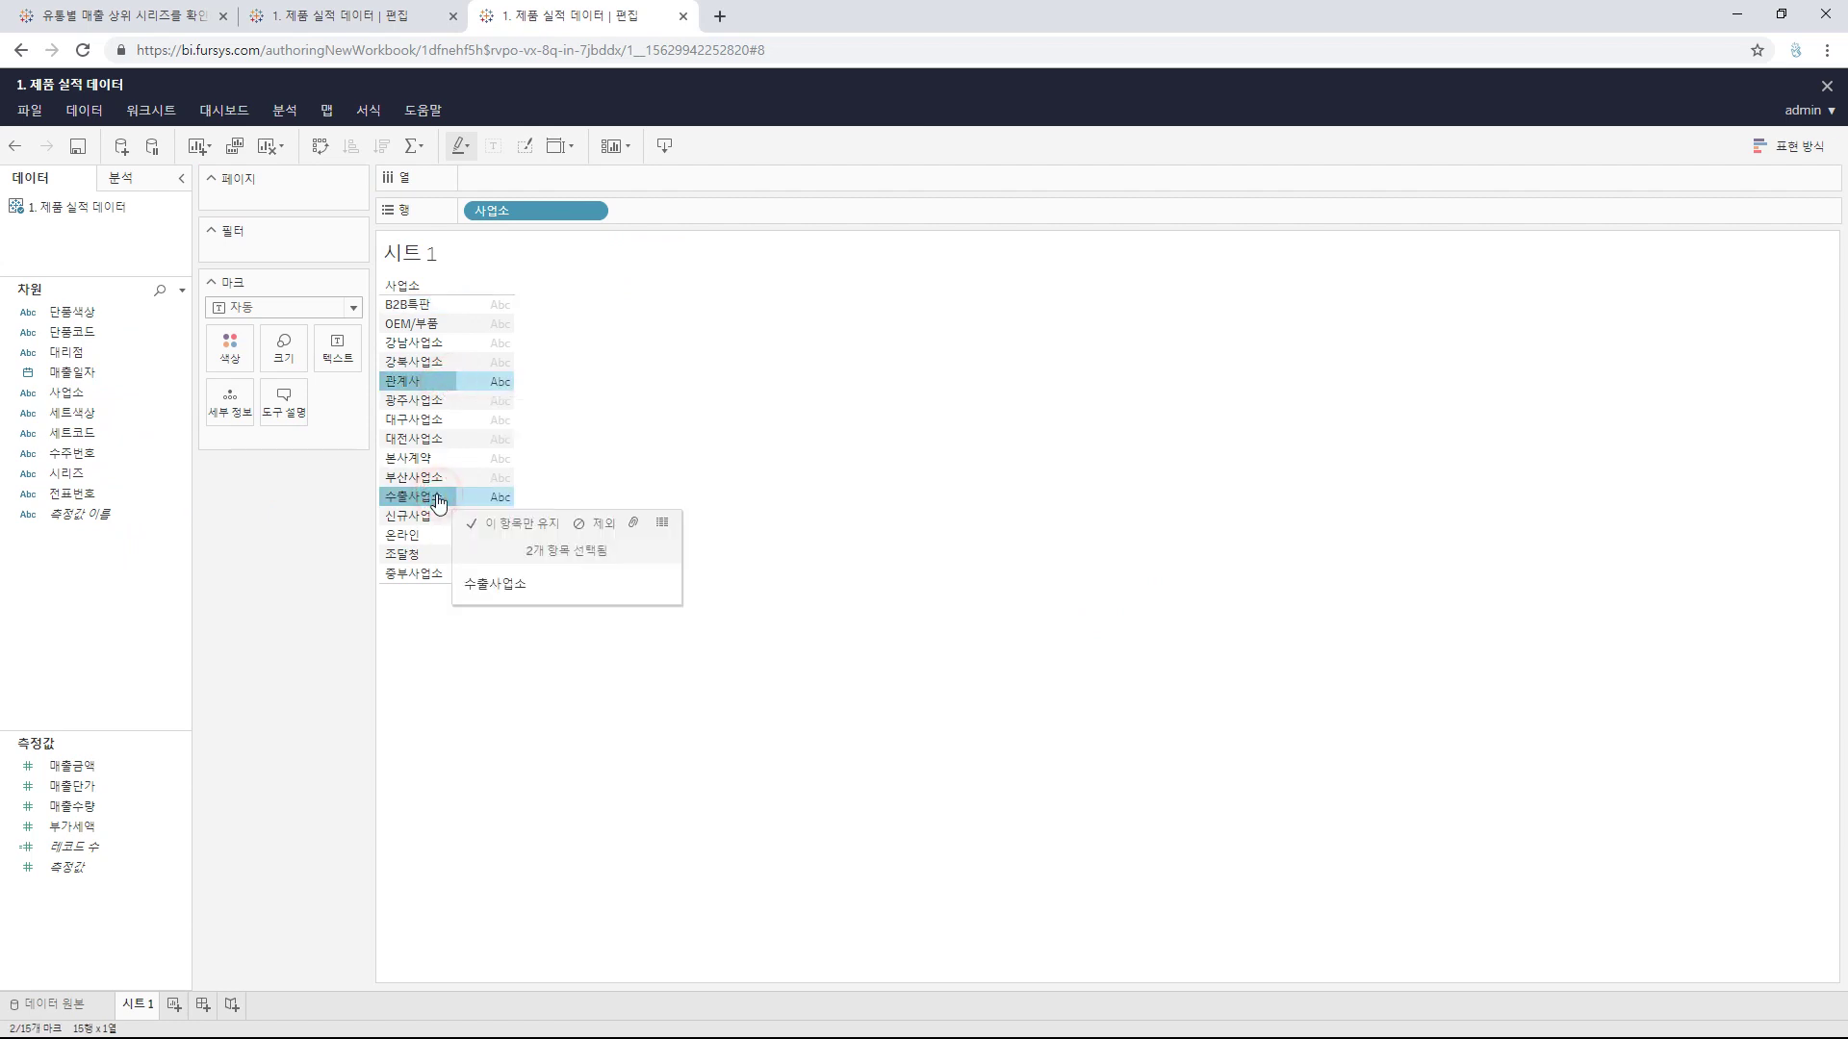
{"action": "left_click", "coordinate": [632, 523]}
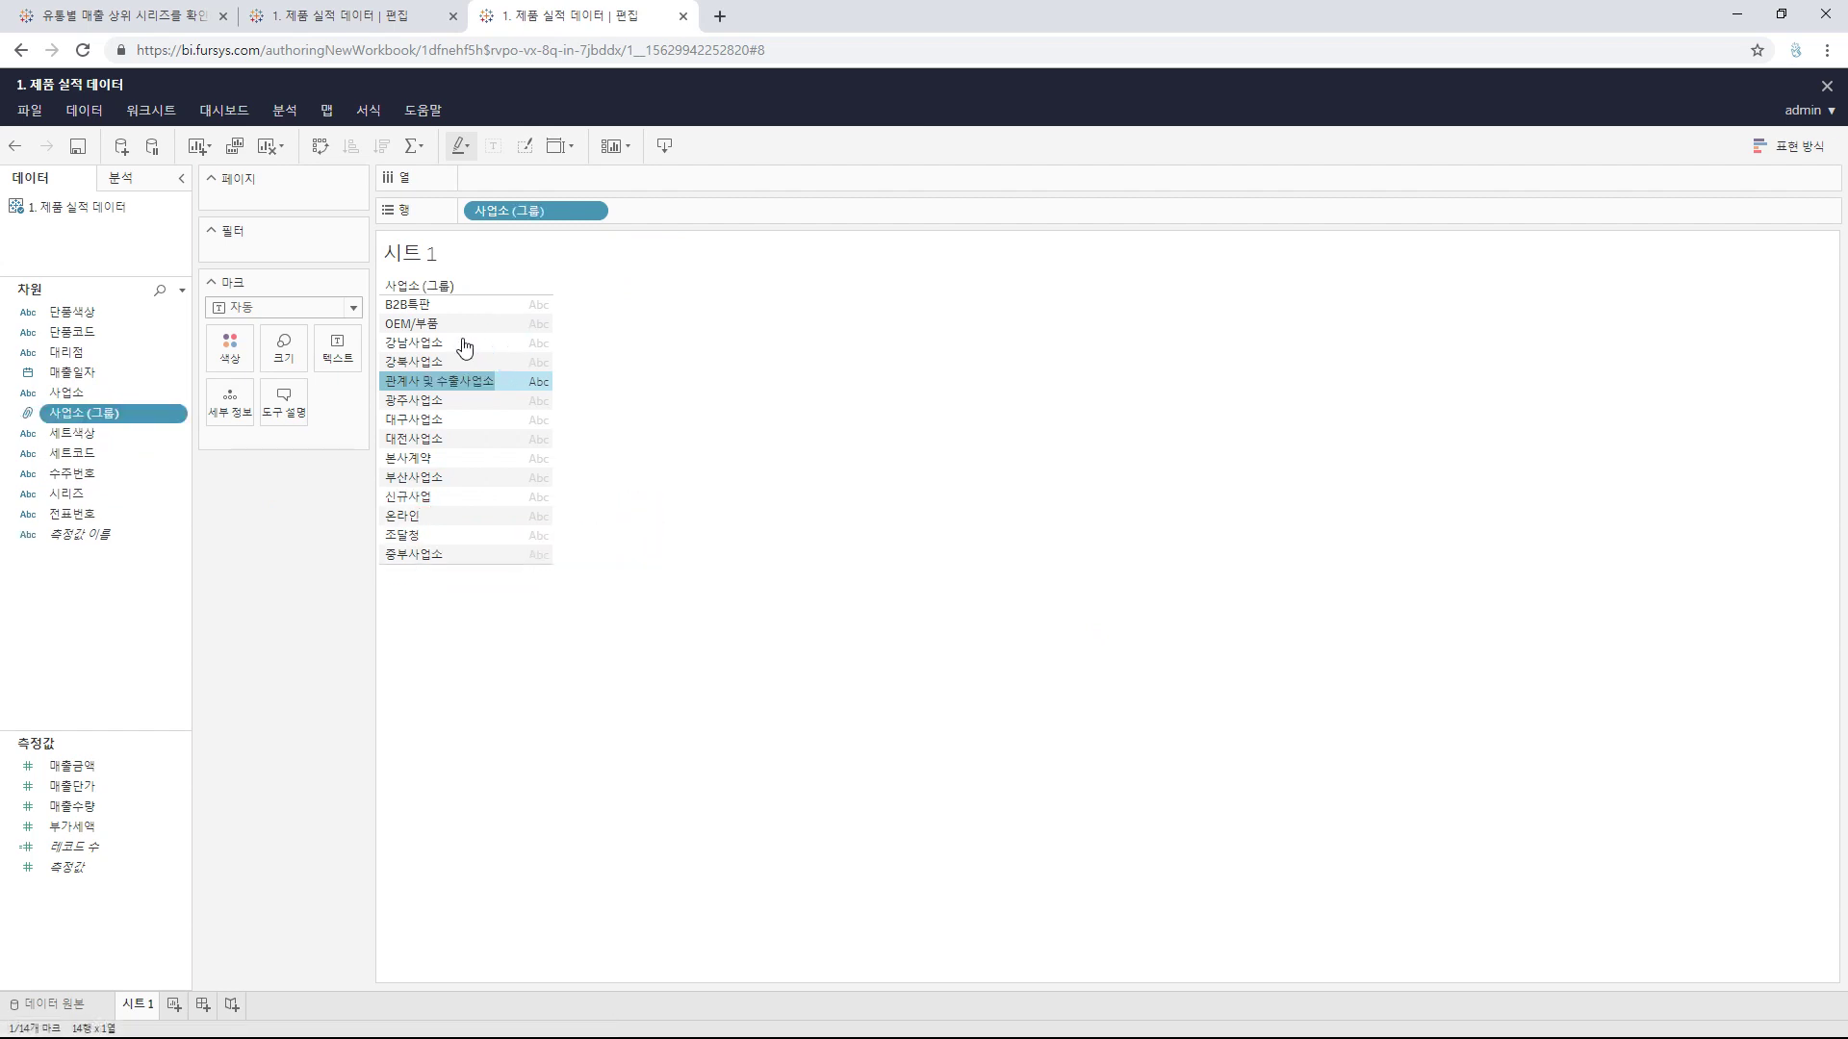
Step: Group all remaining 사업소 members together, from B2B특판 through 중부사업소, leaving out 온라인 and the 관계사 및 수출사업소 group
{"action": "left_click", "coordinate": [446, 305]}
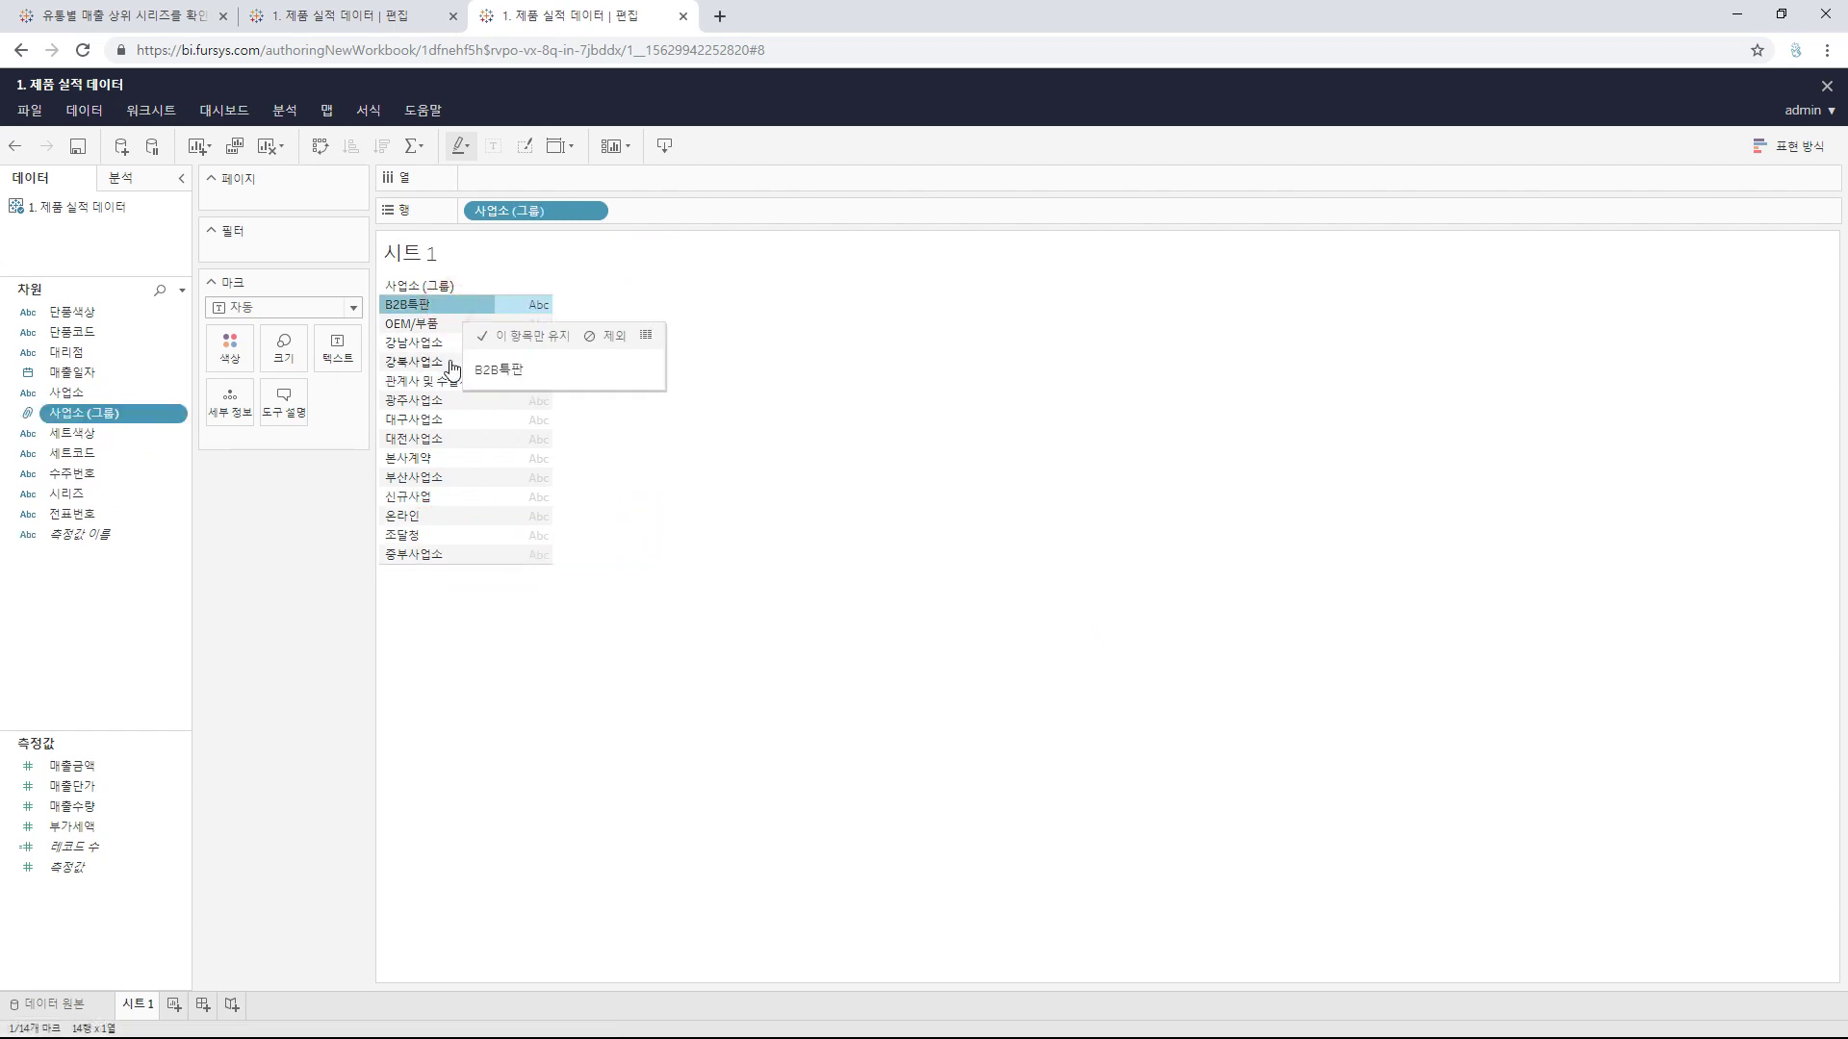
{"action": "left_click", "coordinate": [446, 363], "text": "shift"}
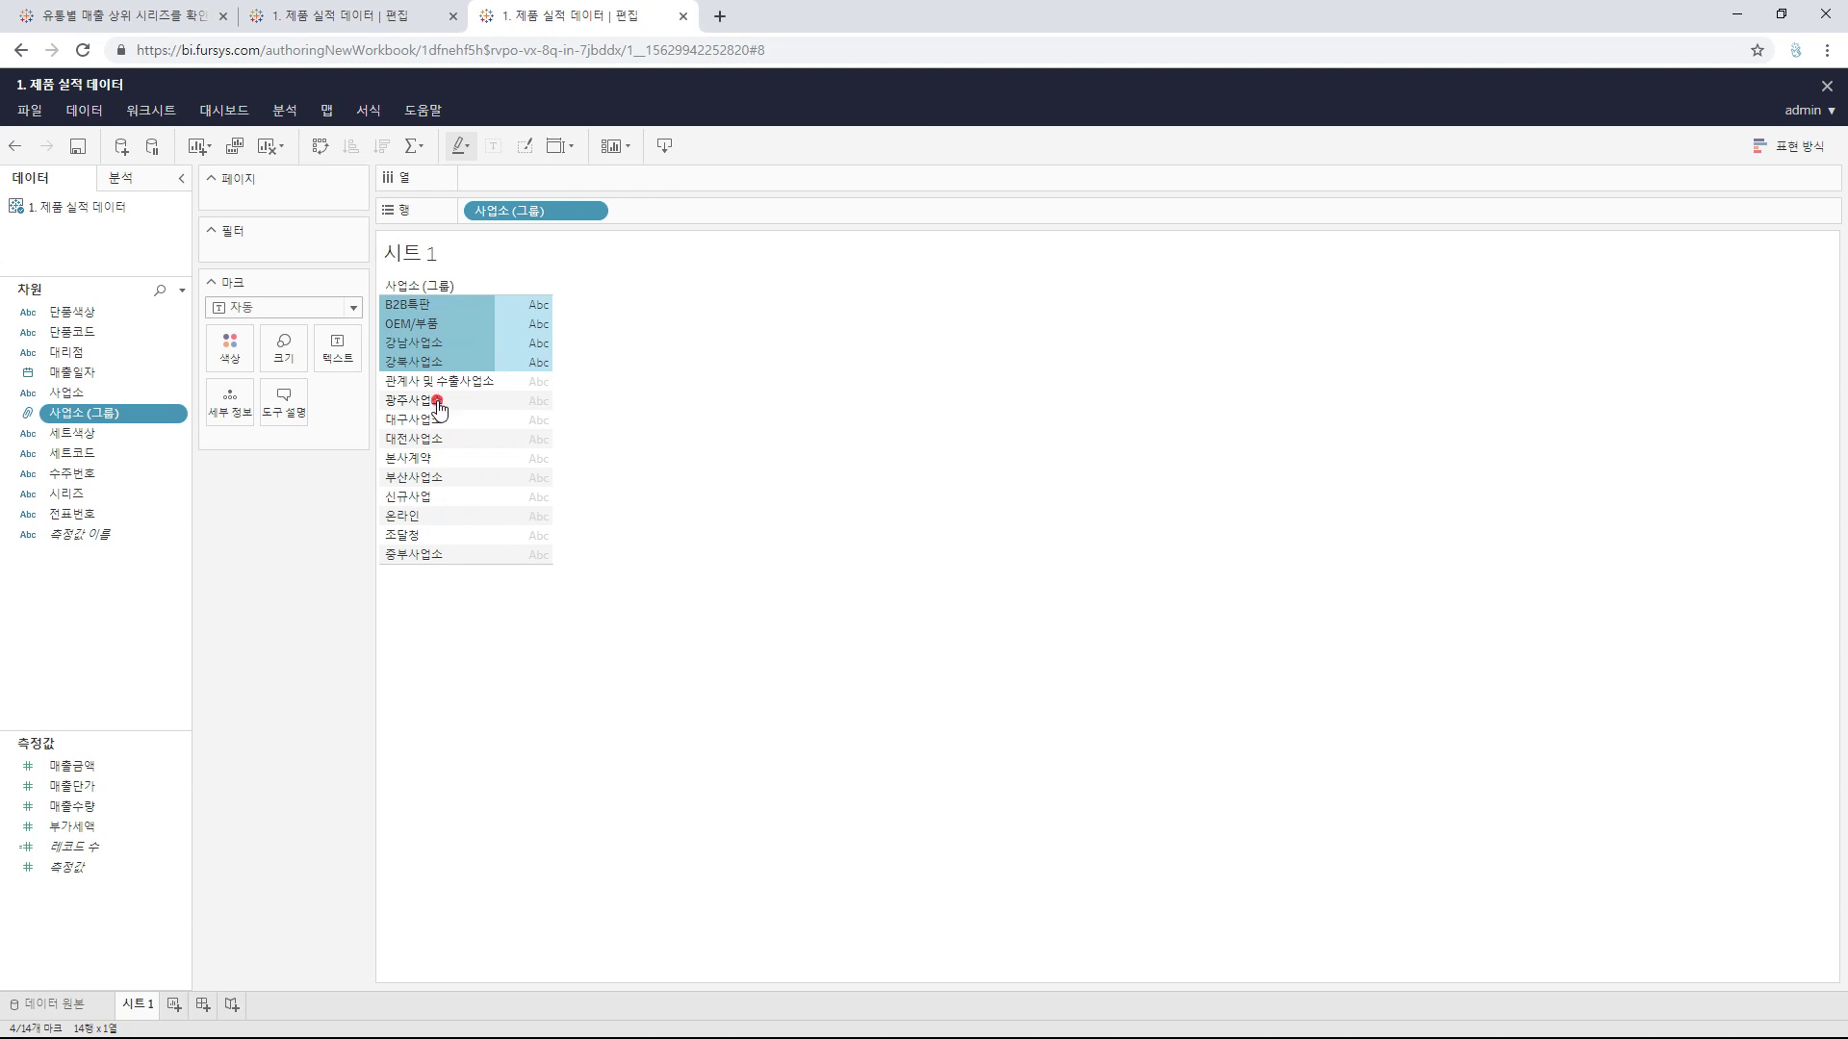
{"action": "left_click_drag", "start_coordinate": [433, 402], "coordinate": [430, 420]}
{"action": "left_click", "coordinate": [426, 446], "text": "ctrl"}
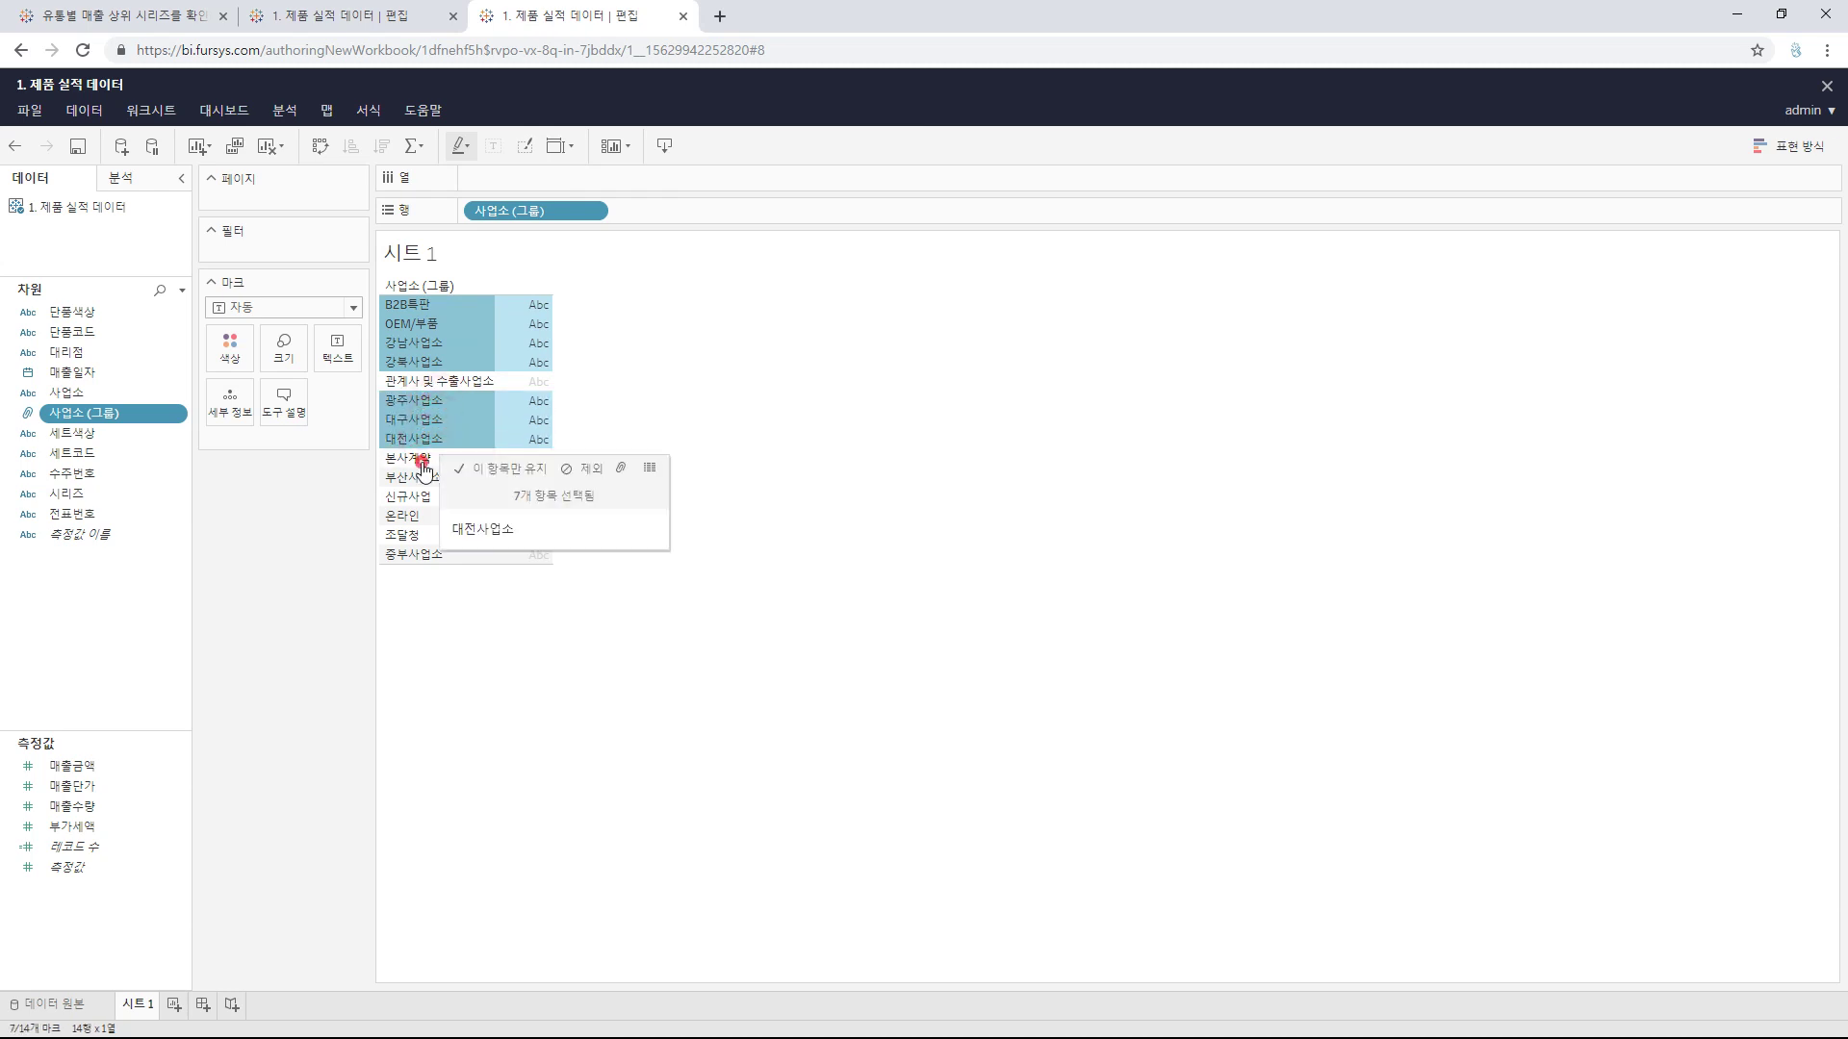
{"action": "left_click", "coordinate": [418, 461], "text": "ctrl"}
{"action": "left_click", "coordinate": [424, 480], "text": "ctrl"}
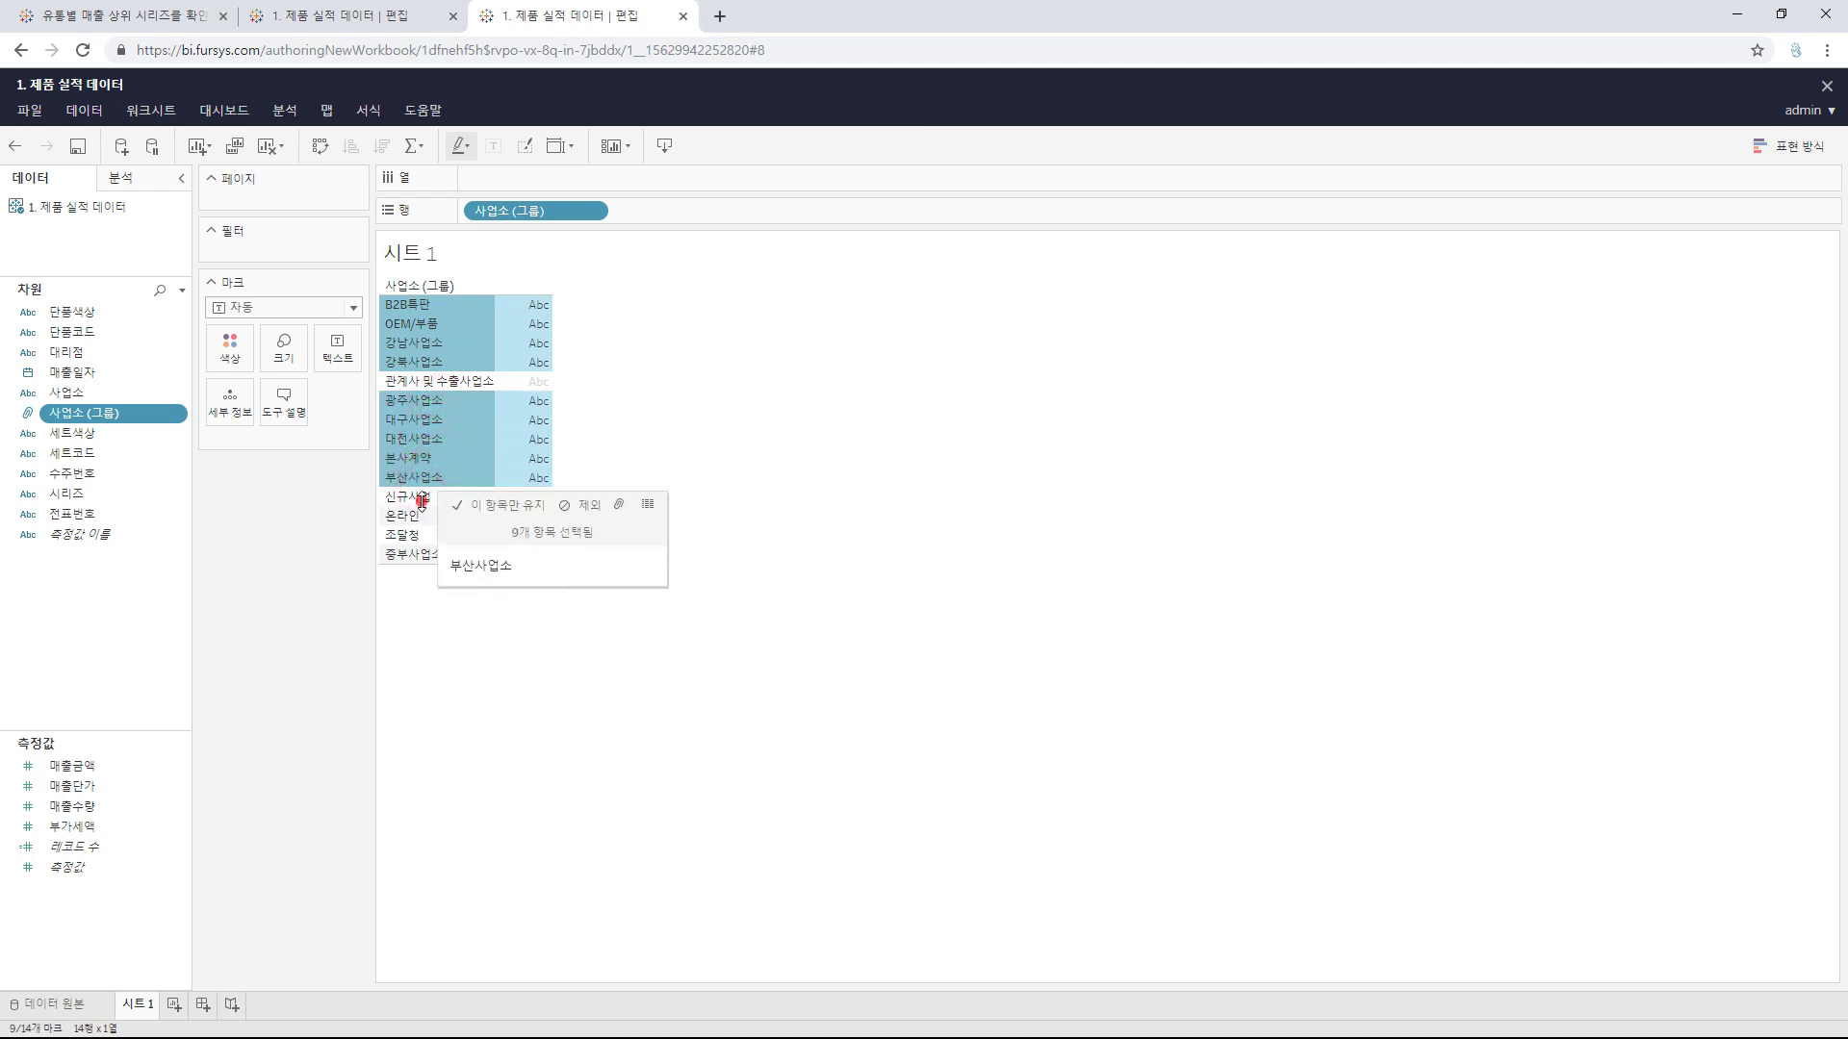
{"action": "left_click", "coordinate": [416, 496], "text": "ctrl"}
{"action": "left_click", "coordinate": [404, 535], "text": "ctrl"}
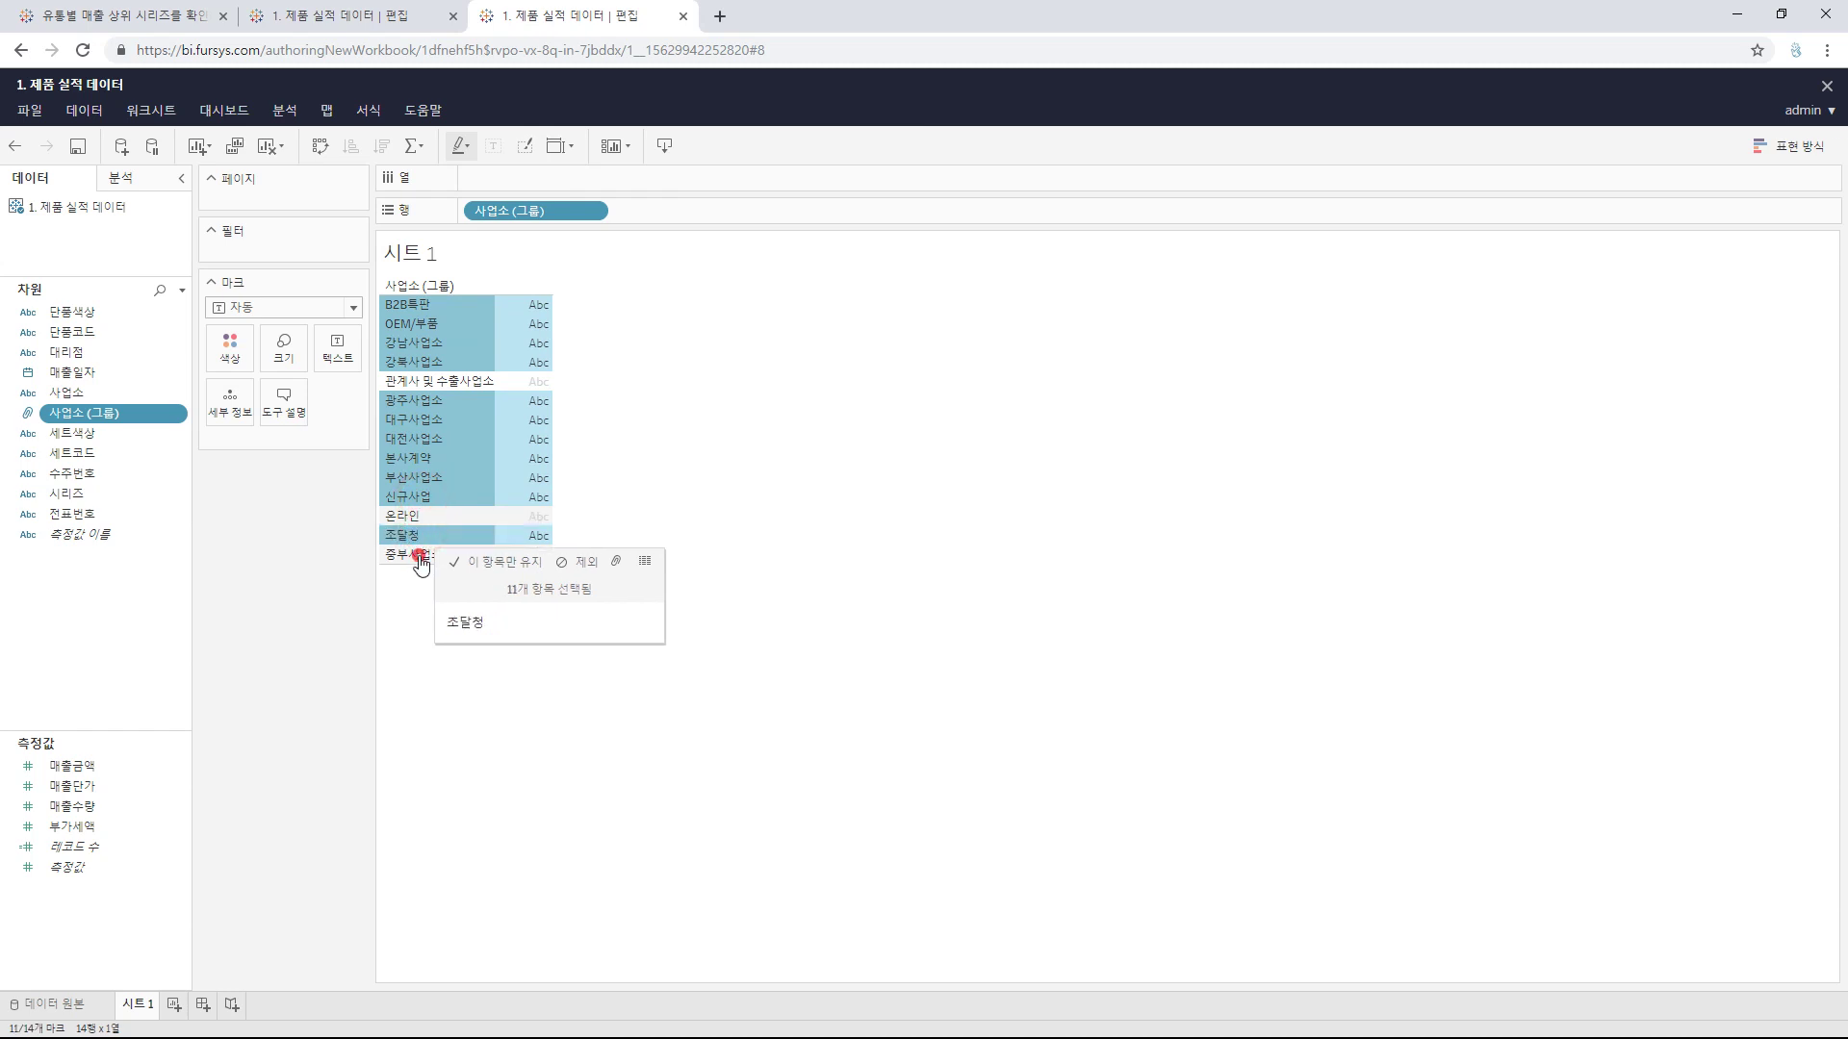
{"action": "left_click", "coordinate": [616, 585]}
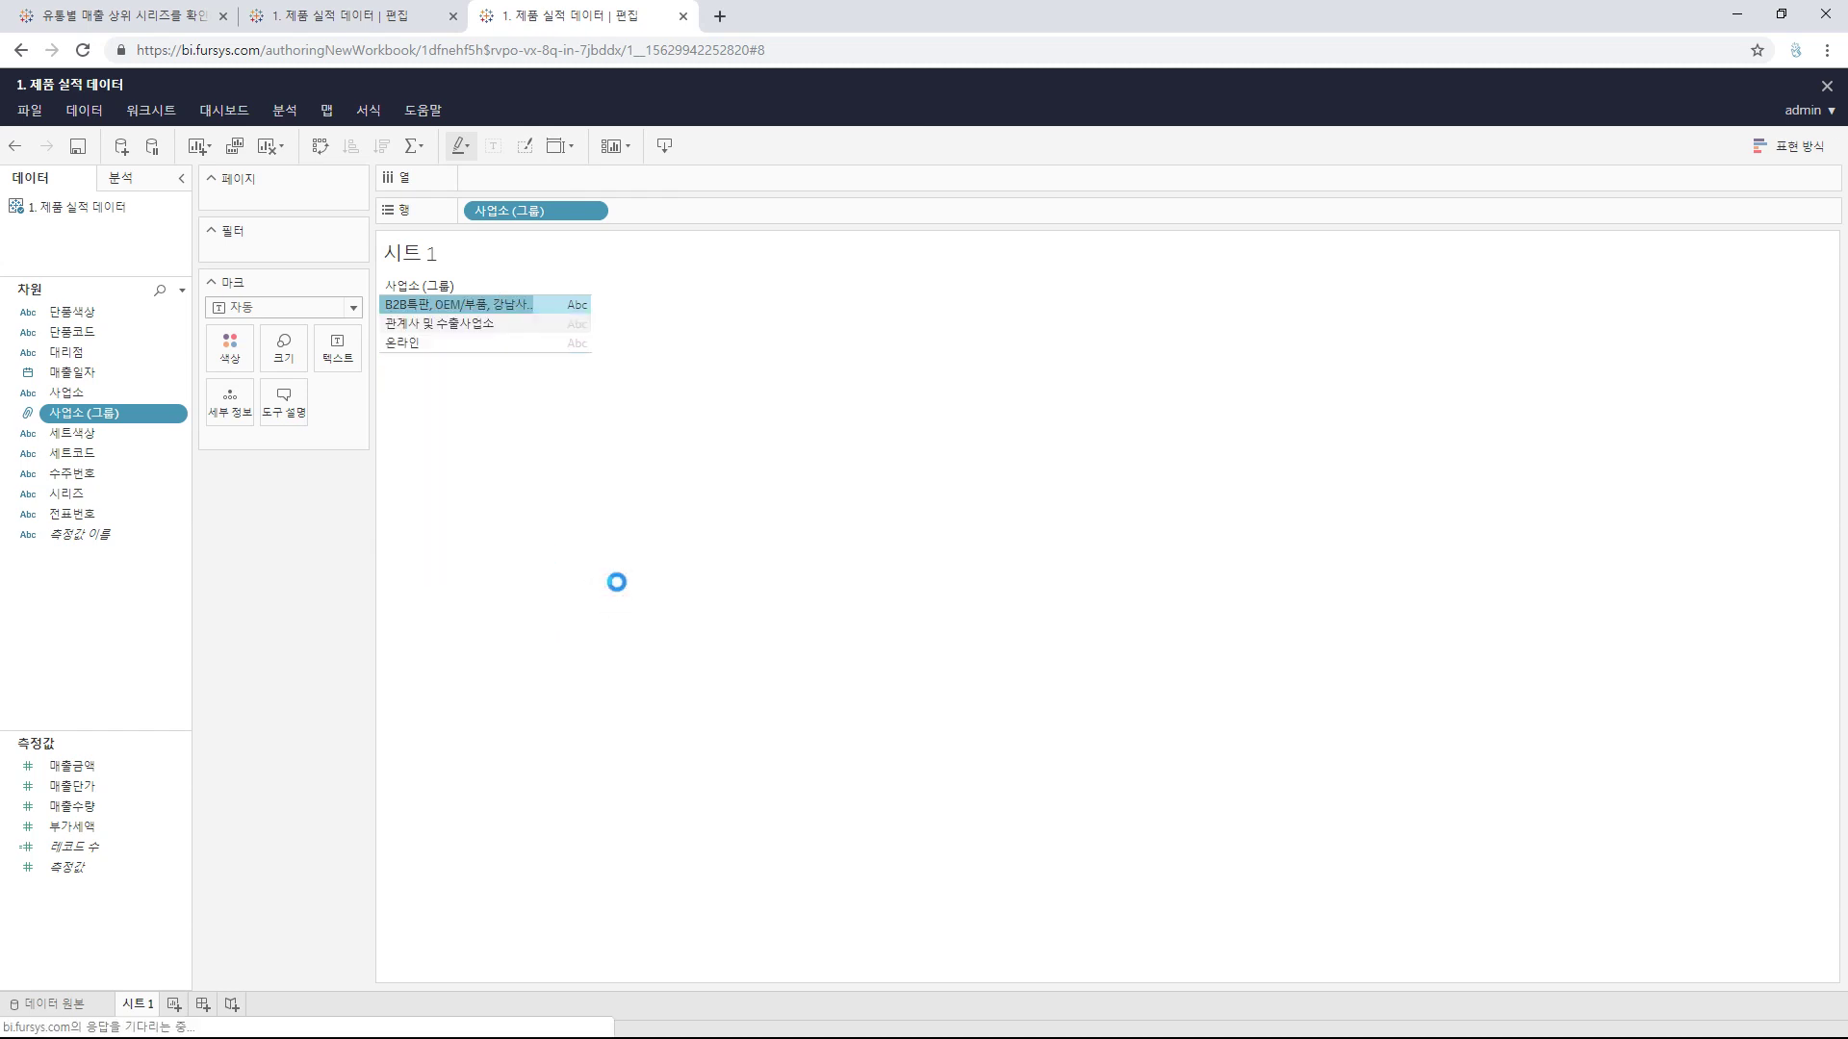
Step: Edit the 사업소 (그룹) field and rename the group starting with B2B특판 to 오프라인
{"action": "left_click", "coordinate": [178, 416]}
{"action": "left_click", "coordinate": [153, 477]}
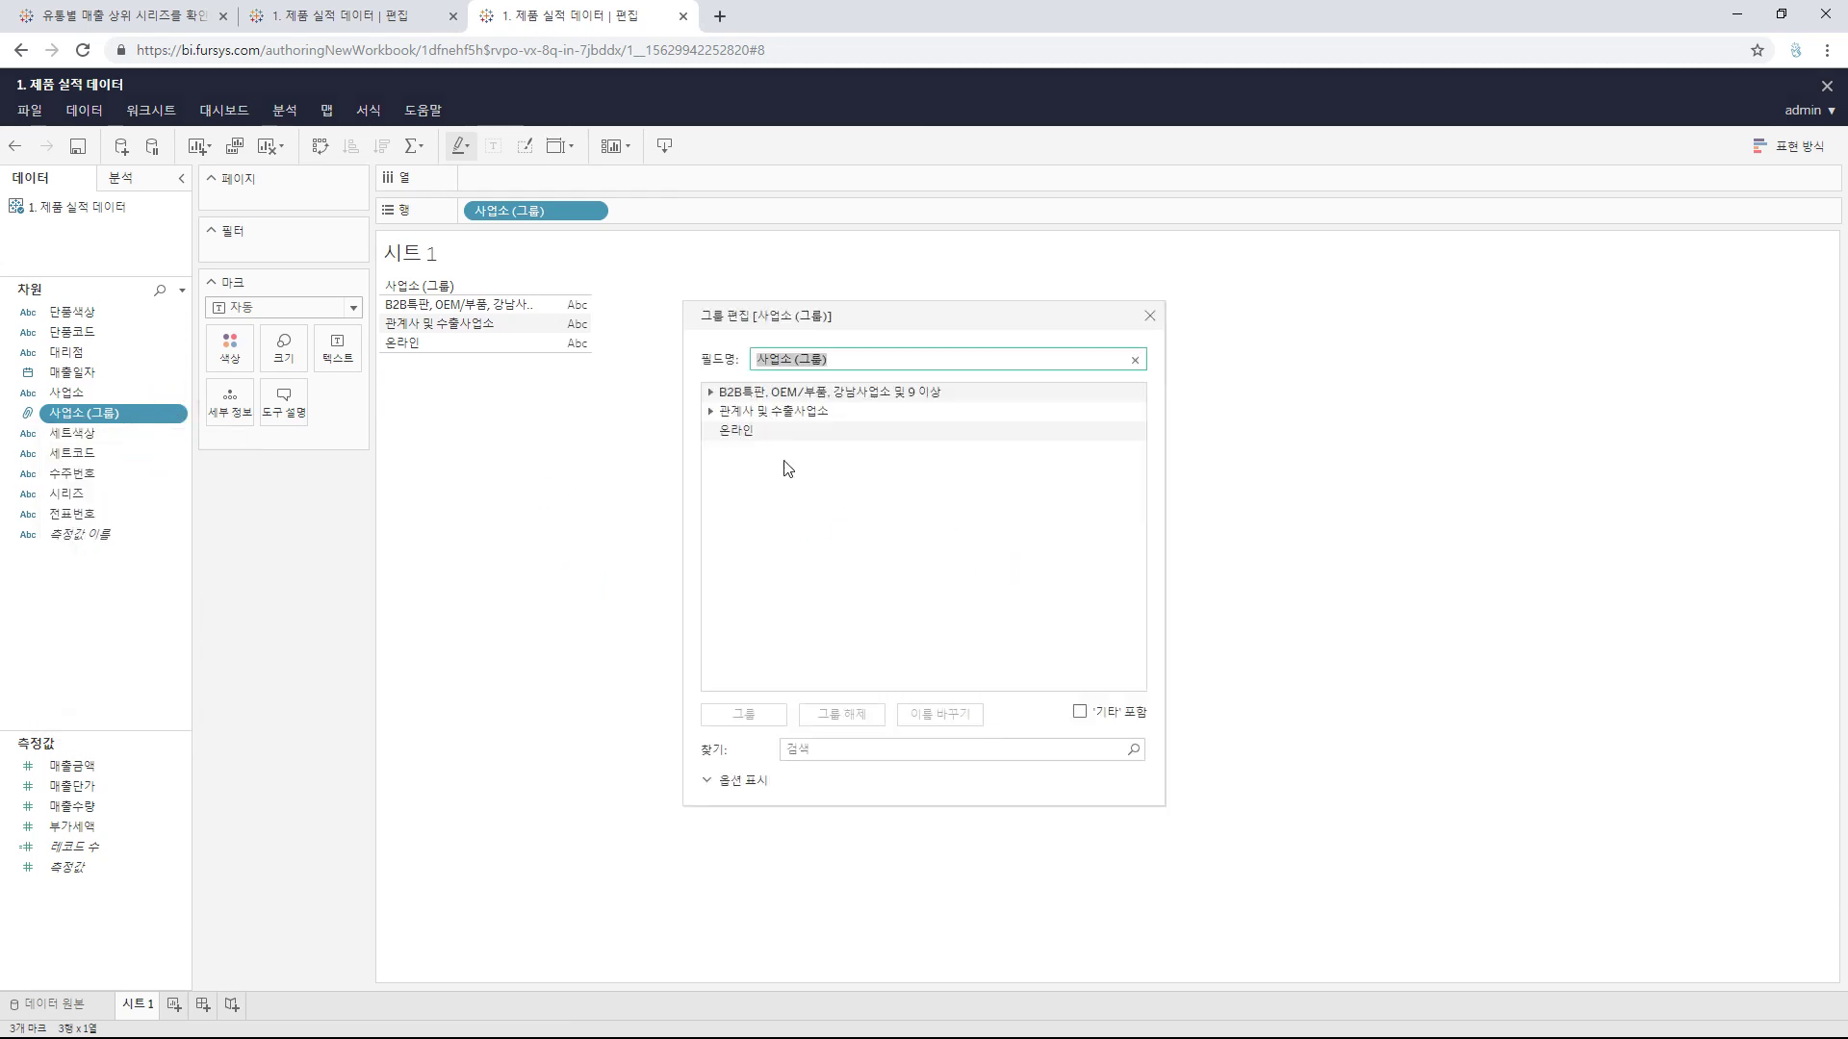
{"action": "left_click", "coordinate": [807, 393]}
{"action": "left_click", "coordinate": [960, 714]}
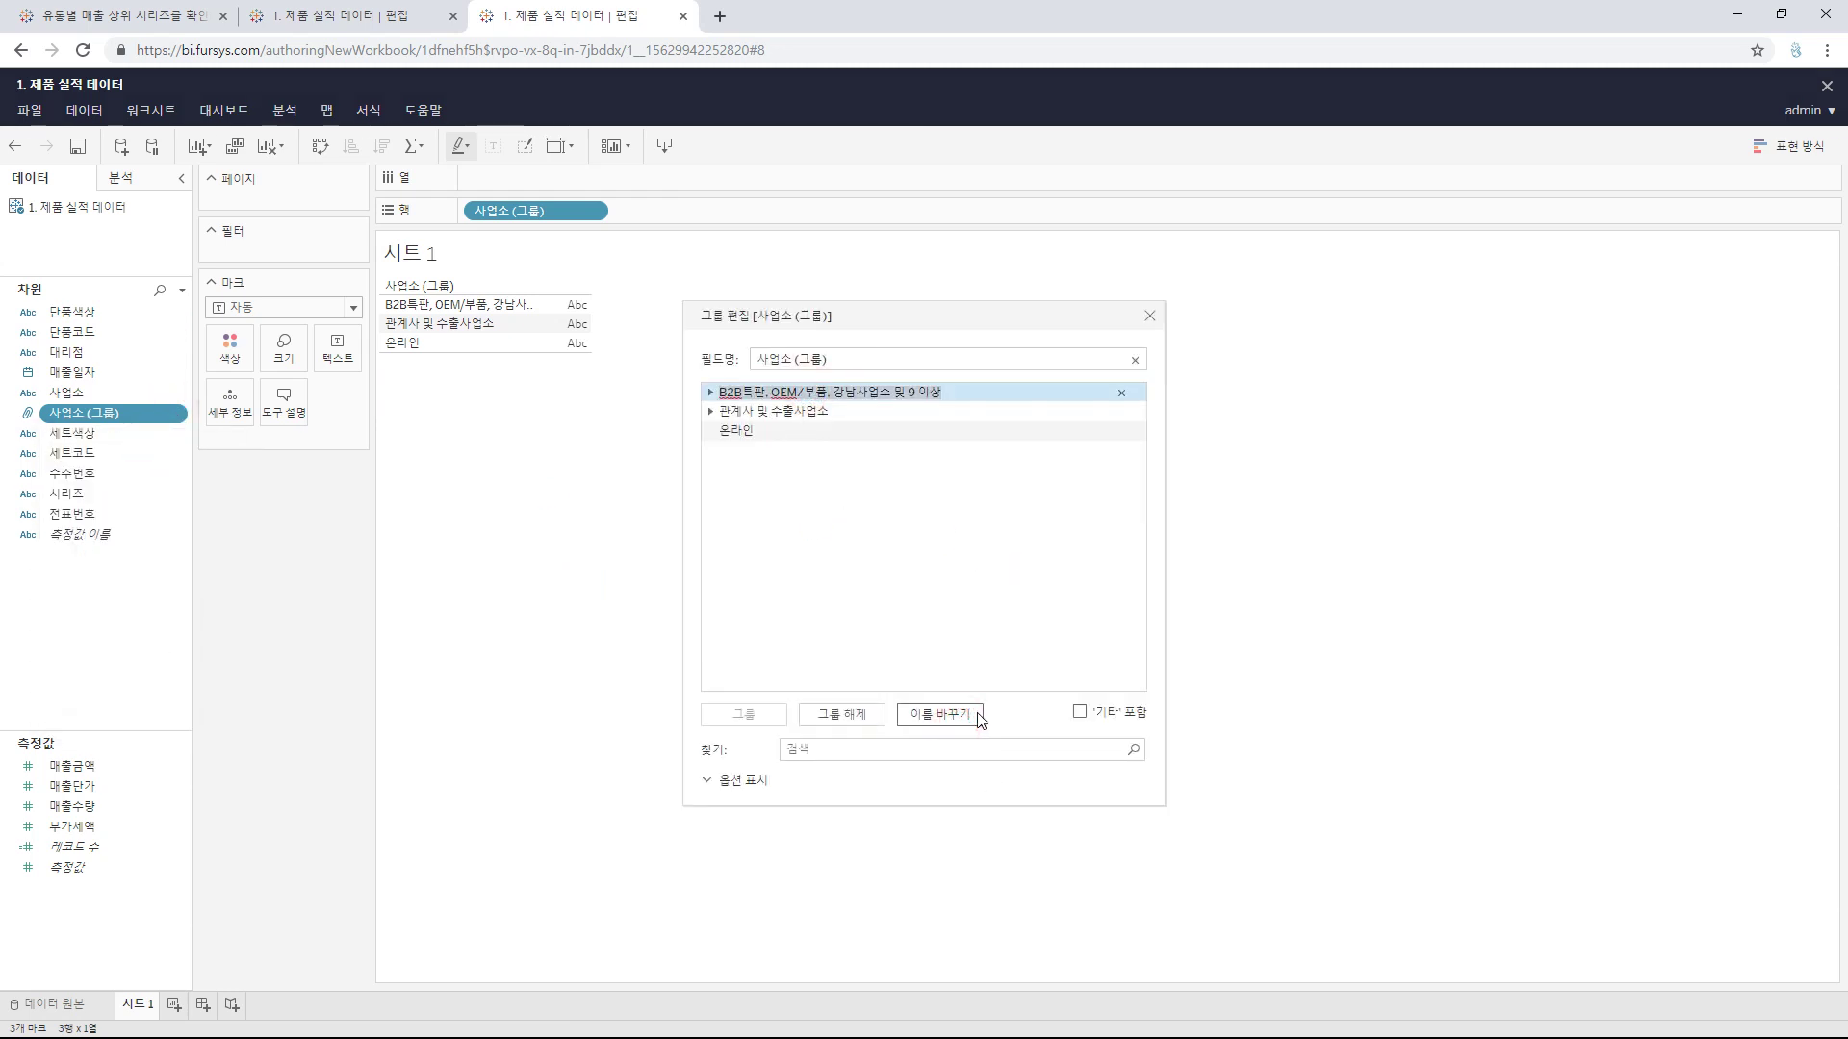
{"action": "type", "text": "이느파"}
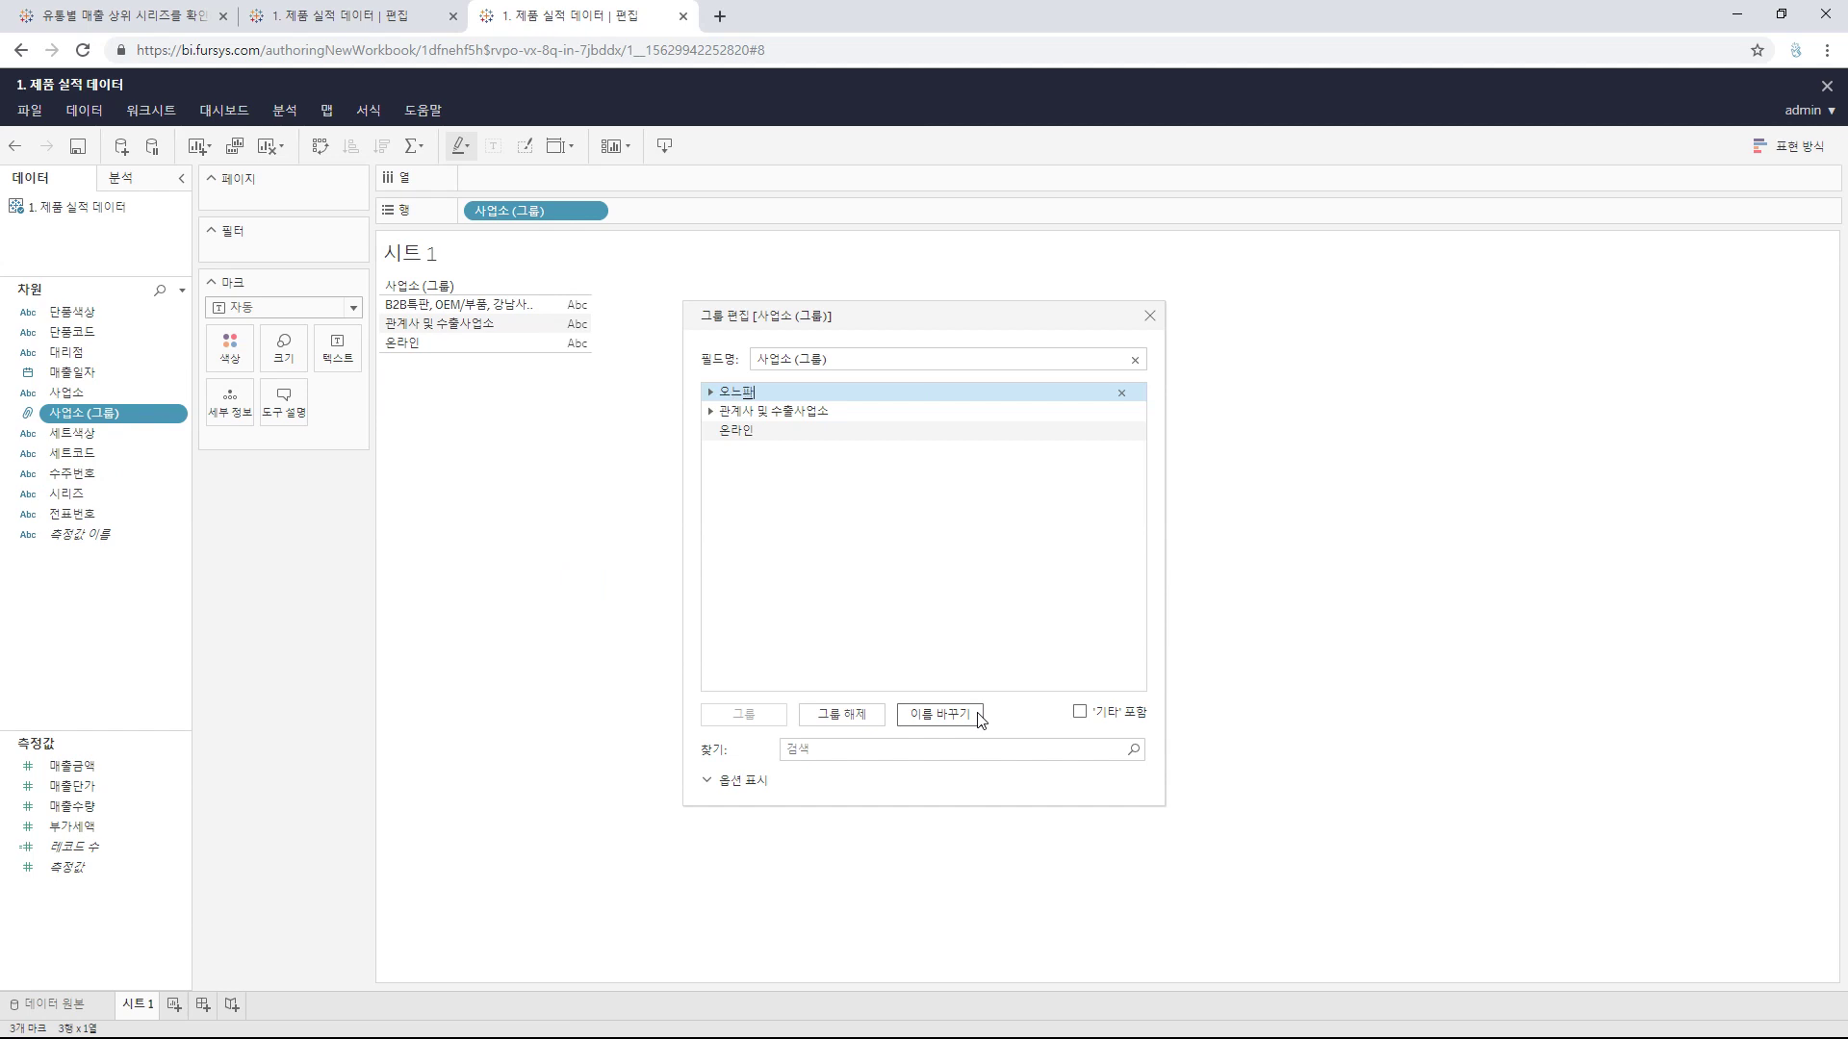
{"action": "key", "text": "Return"}
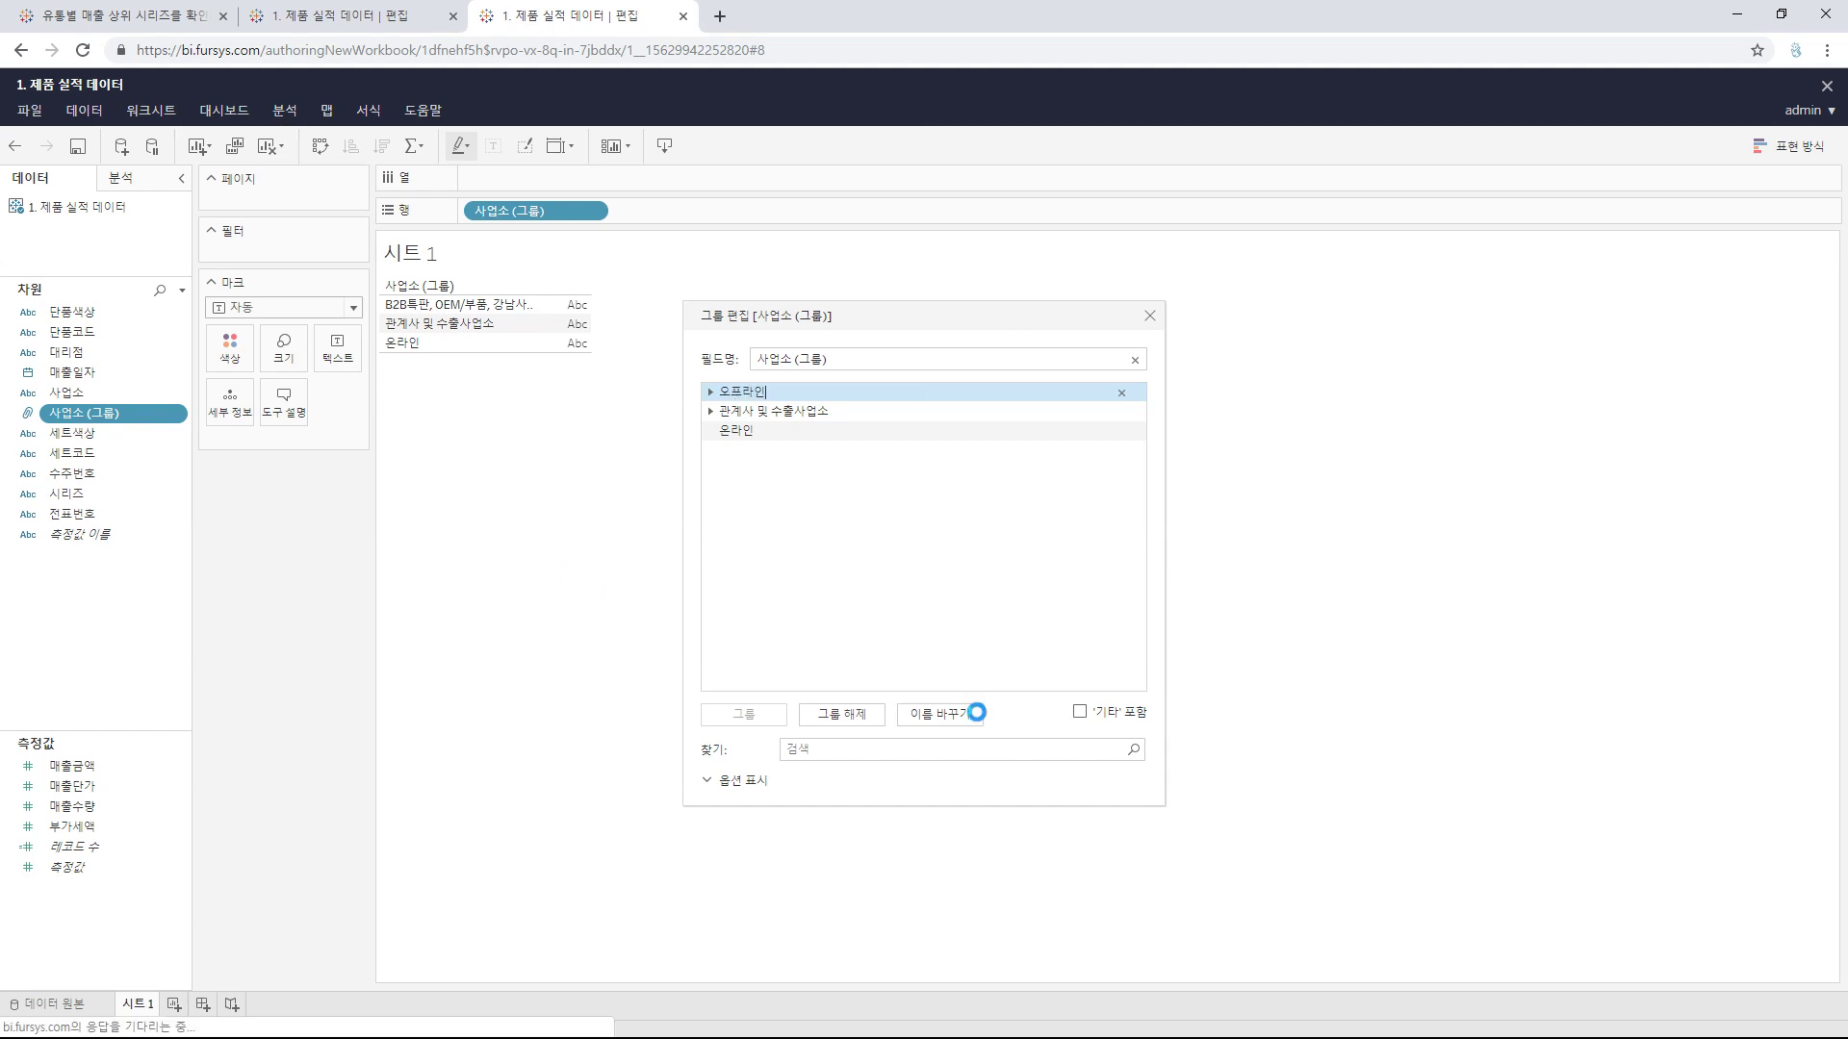
Step: Rename the 관계사 및 수출사업소 group to 제외
{"action": "left_click", "coordinate": [787, 410]}
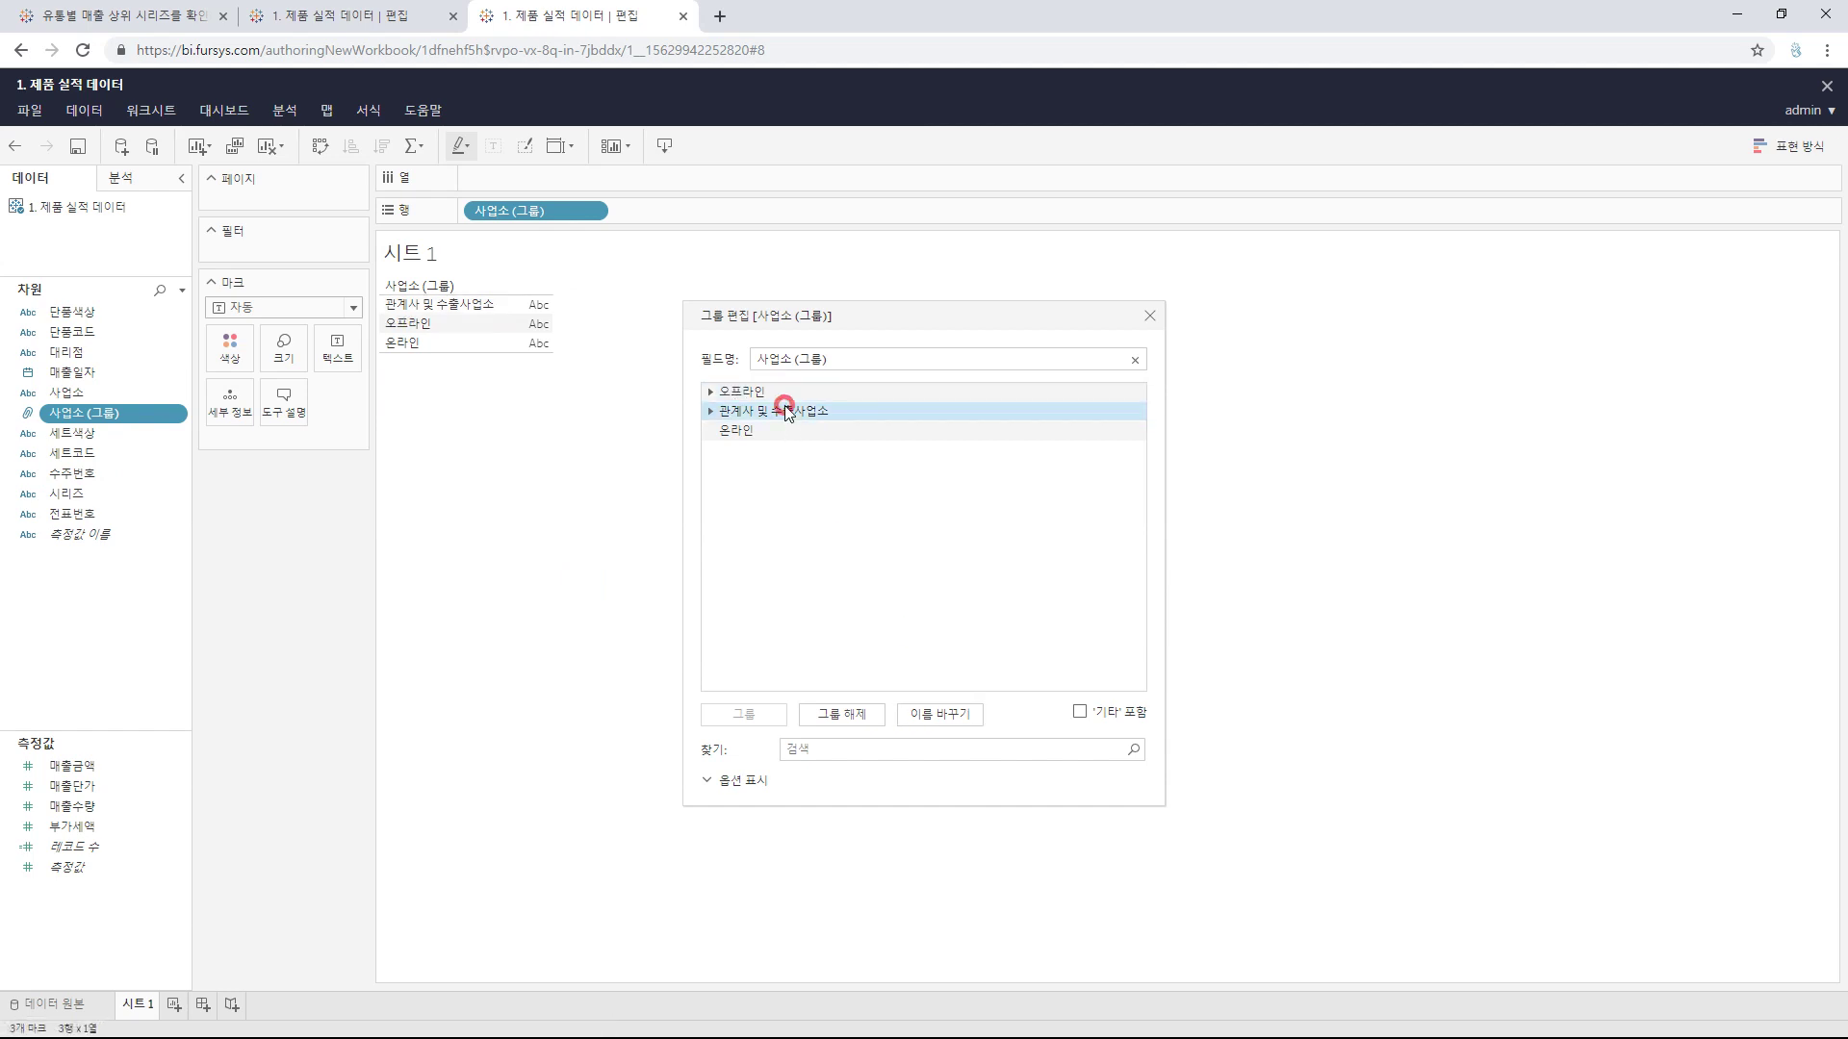
{"action": "left_click", "coordinate": [932, 717]}
{"action": "type", "text": "정"}
{"action": "key", "text": "Return"}
Step: Rename the grouped field 유통망 and close the group editor
{"action": "triple_click", "coordinate": [888, 358]}
{"action": "type", "text": "ㅇ"}
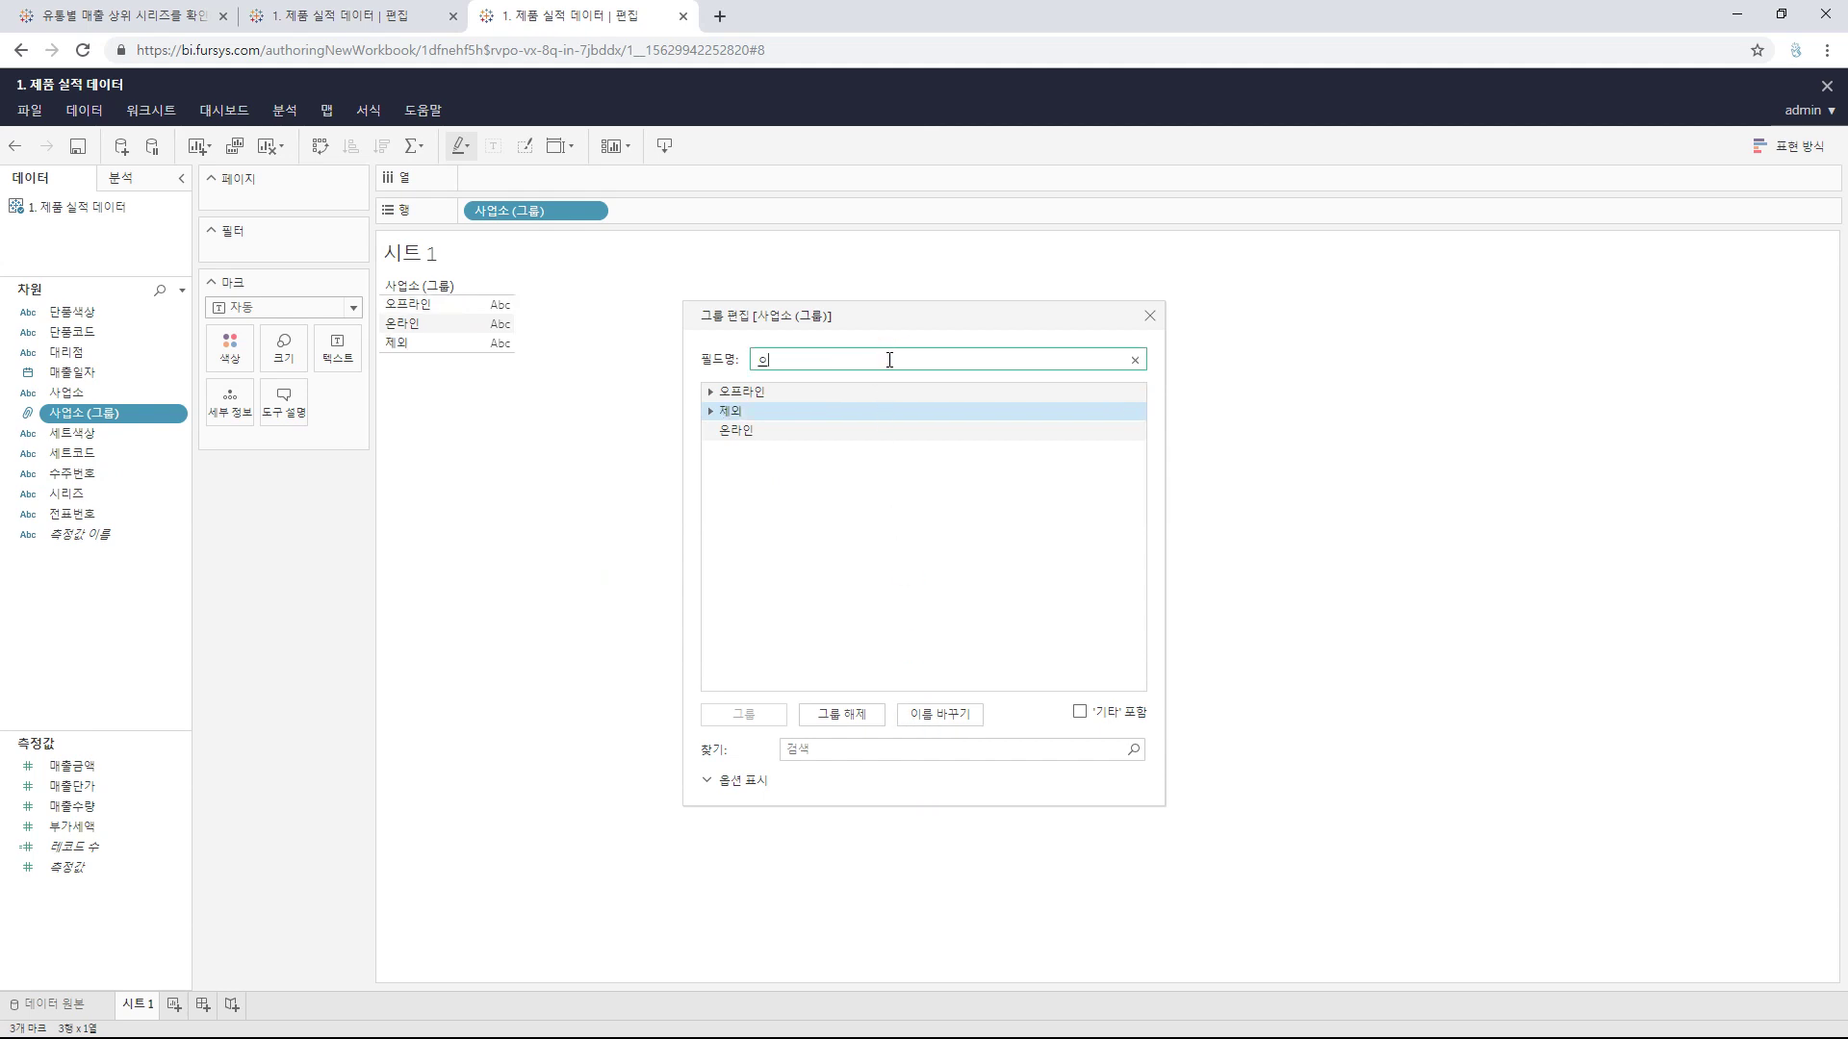
{"action": "type", "text": "통망"}
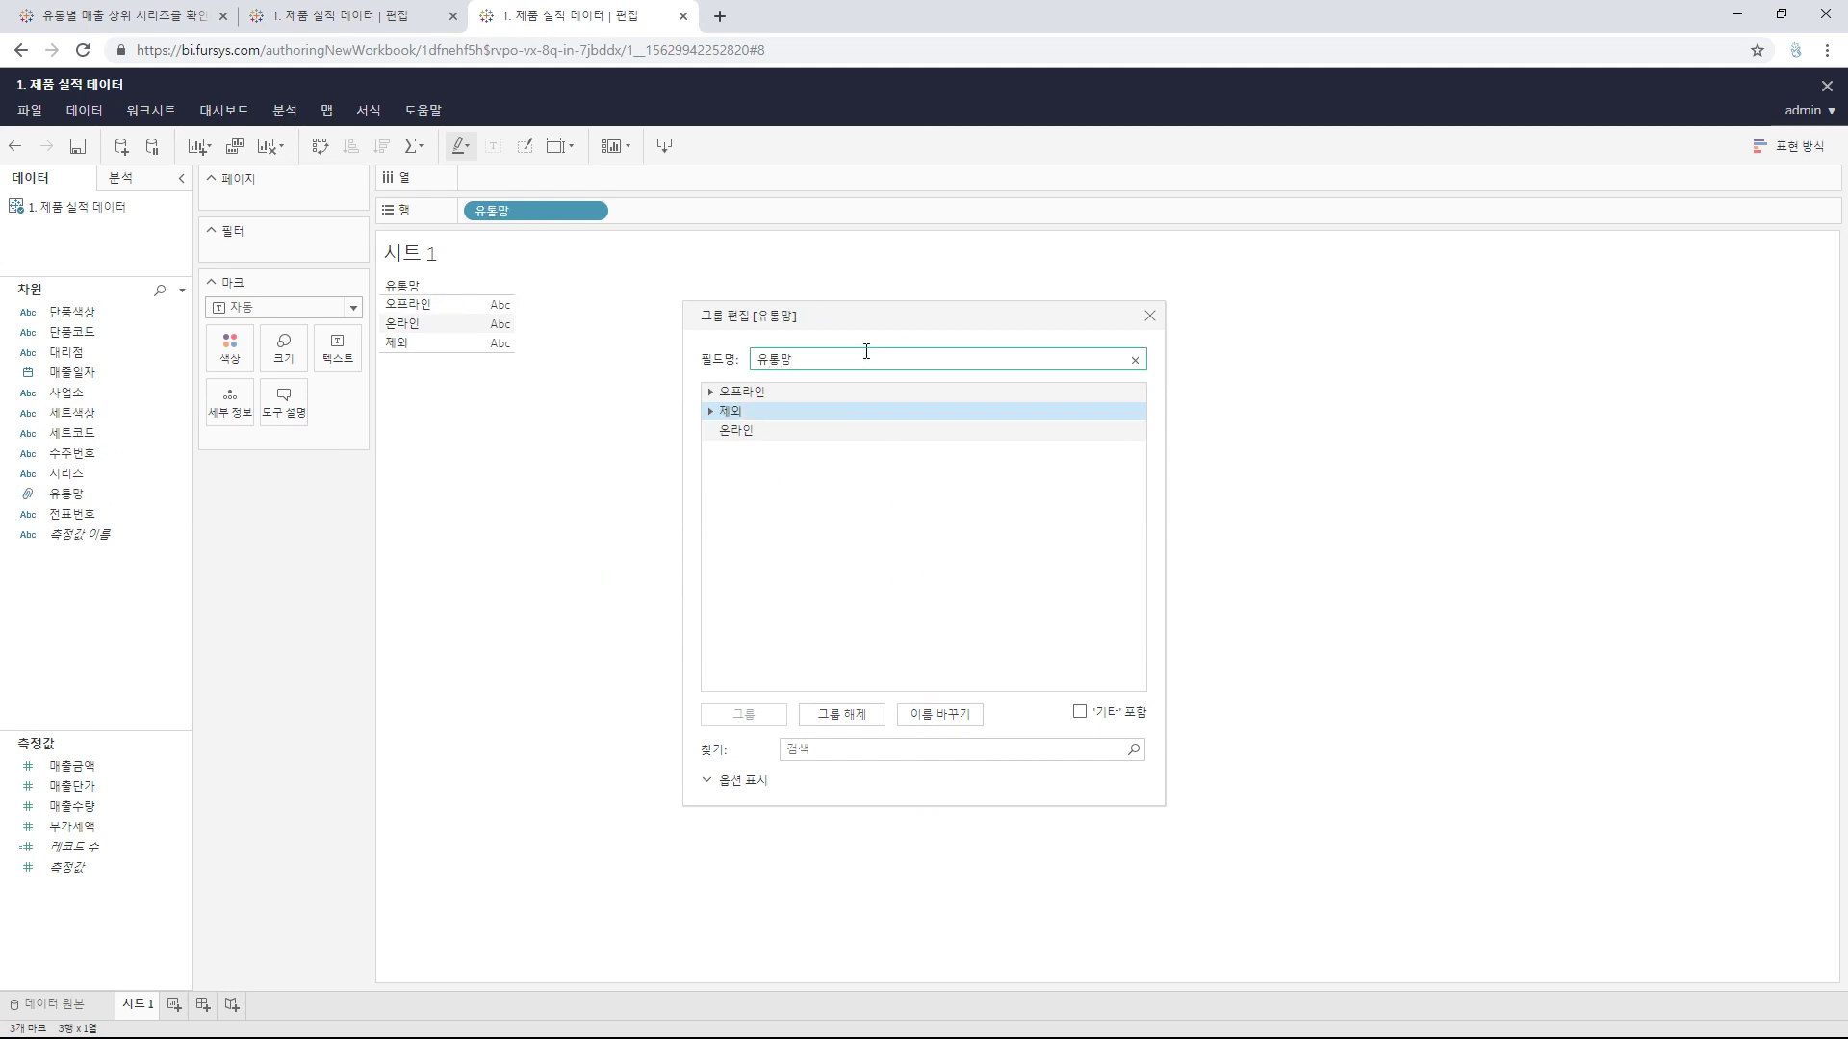
{"action": "left_click", "coordinate": [1149, 316]}
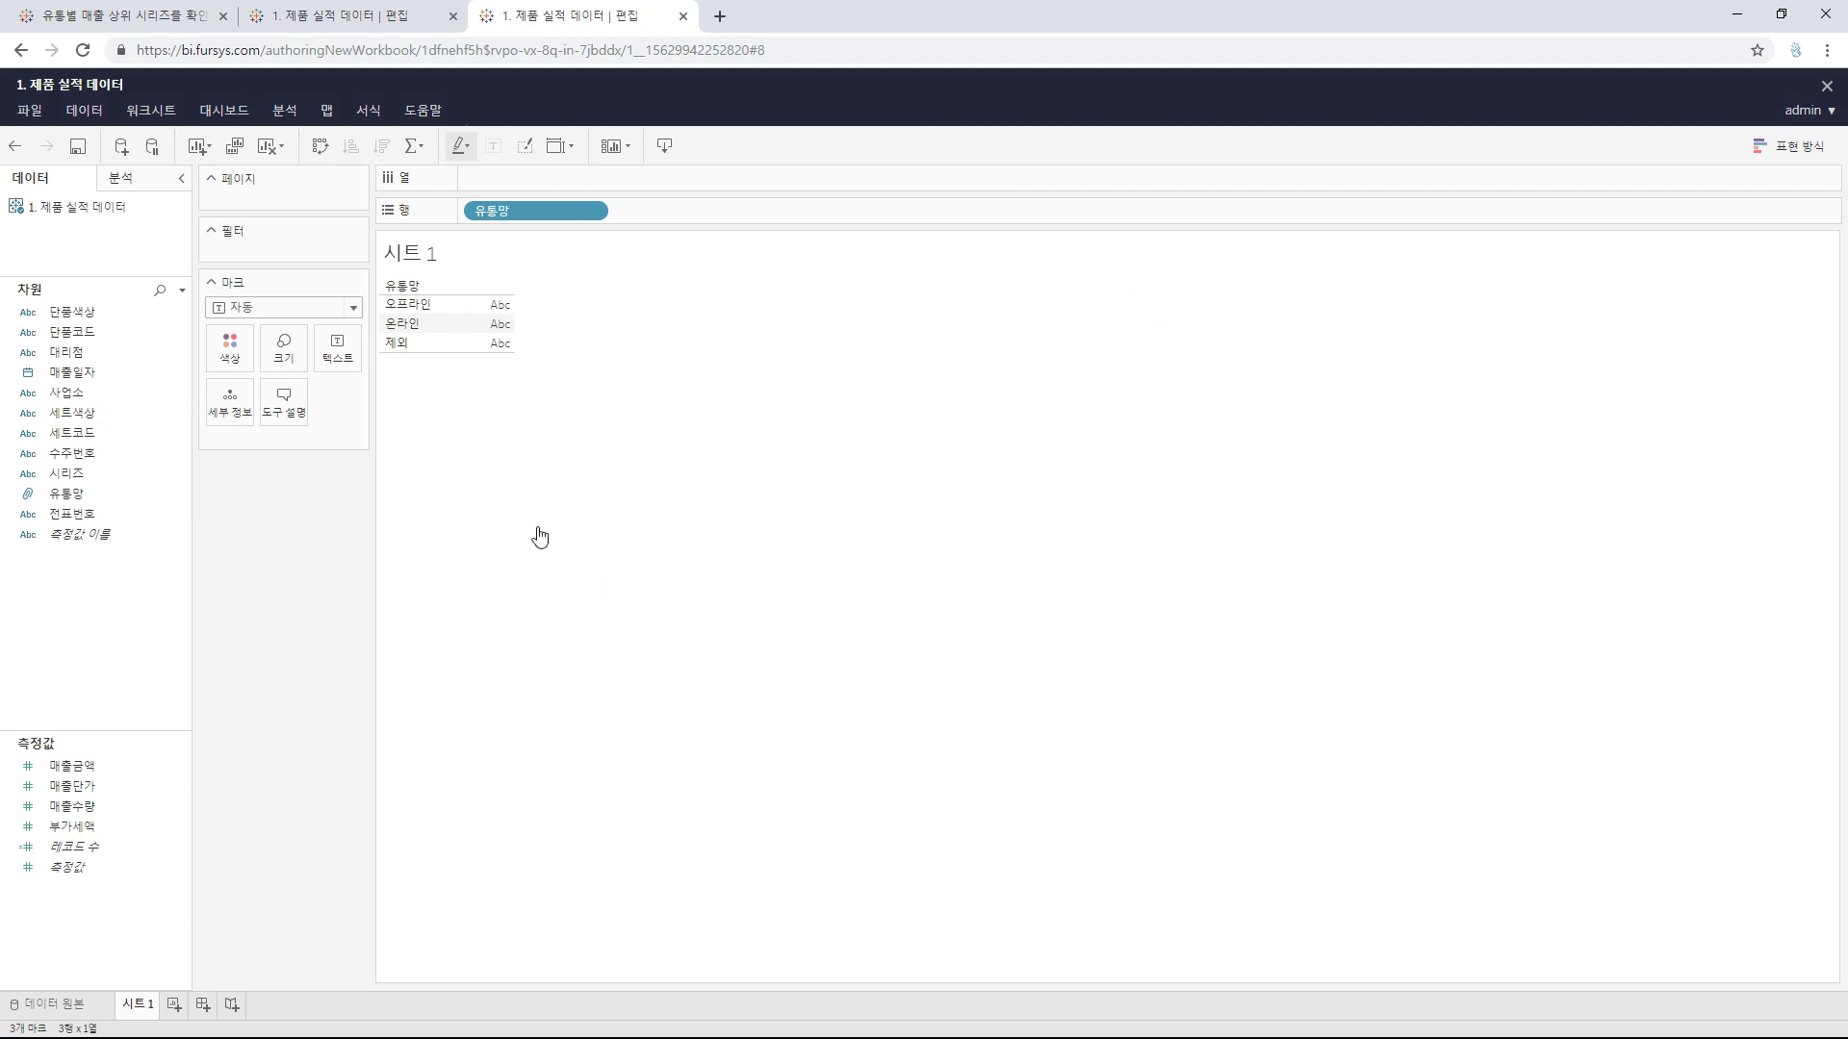
Step: Compare with the other workbook copy and clear 시트 1 in the copy containing the 유통망 group field
{"action": "left_click", "coordinate": [364, 17]}
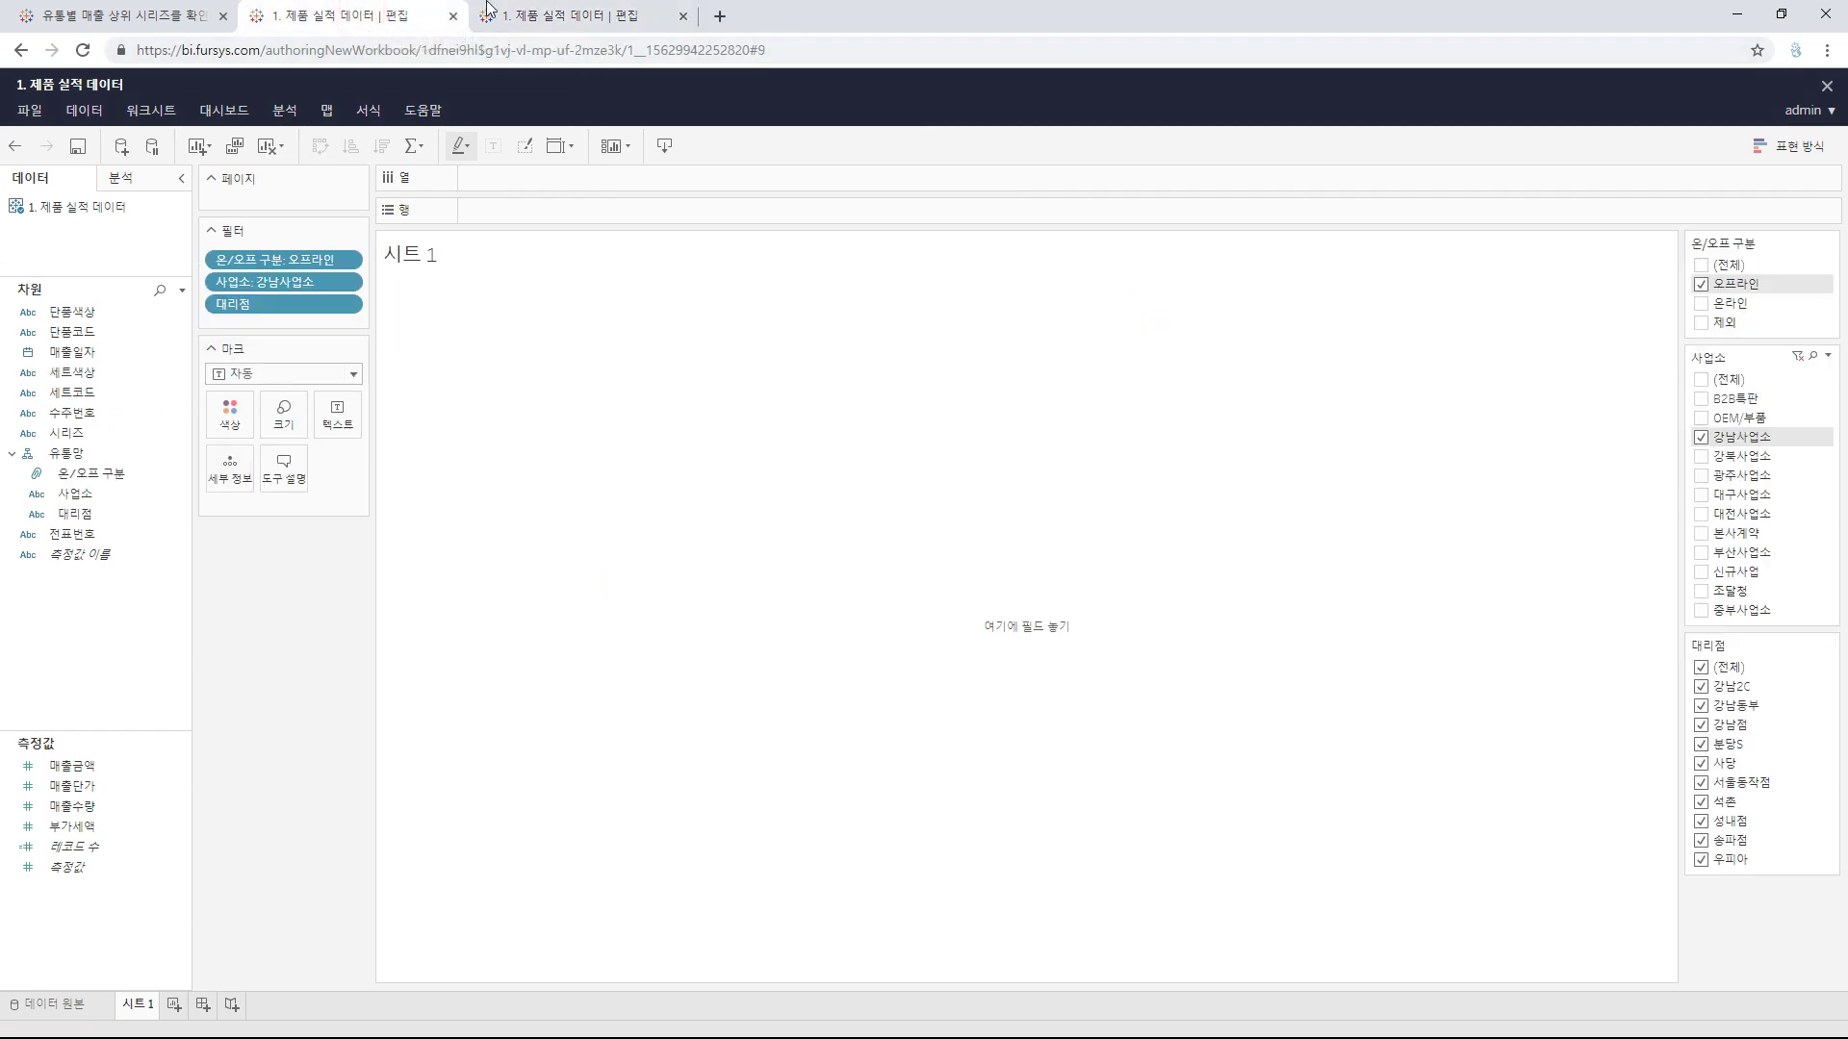
{"action": "left_click", "coordinate": [584, 17]}
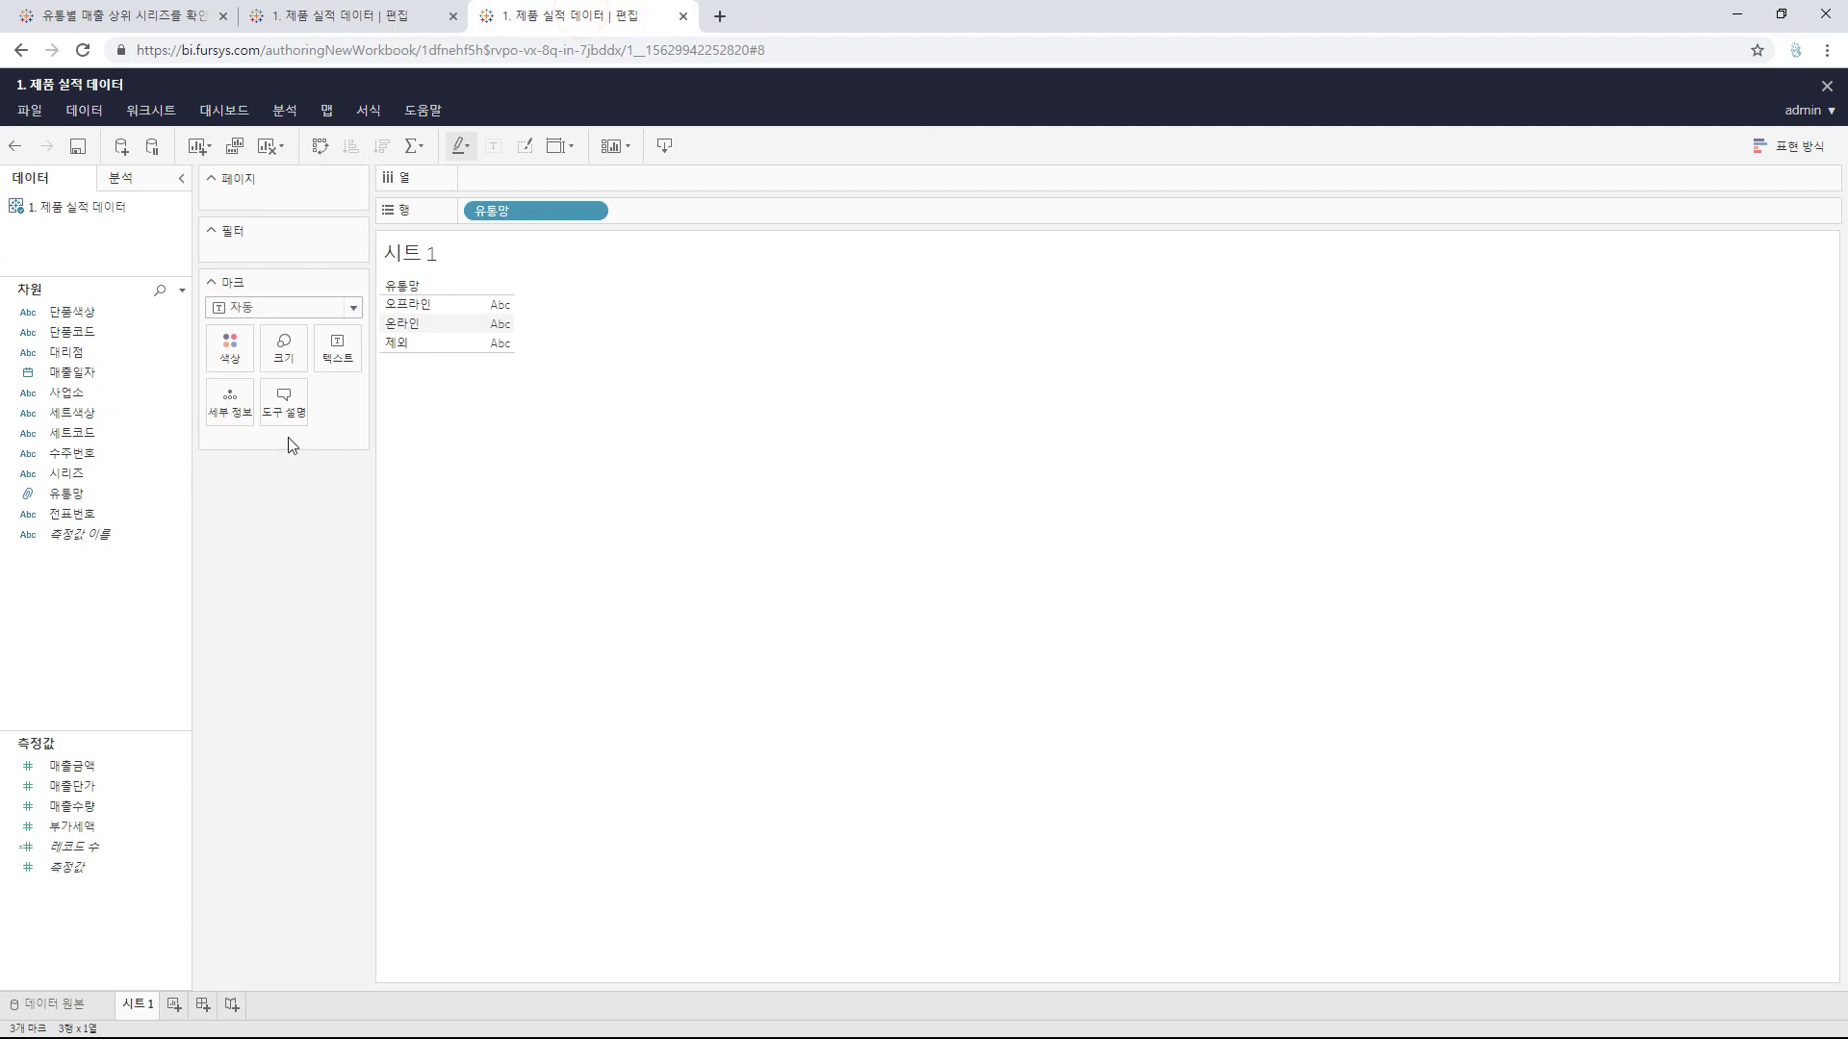
{"action": "left_click", "coordinate": [276, 151]}
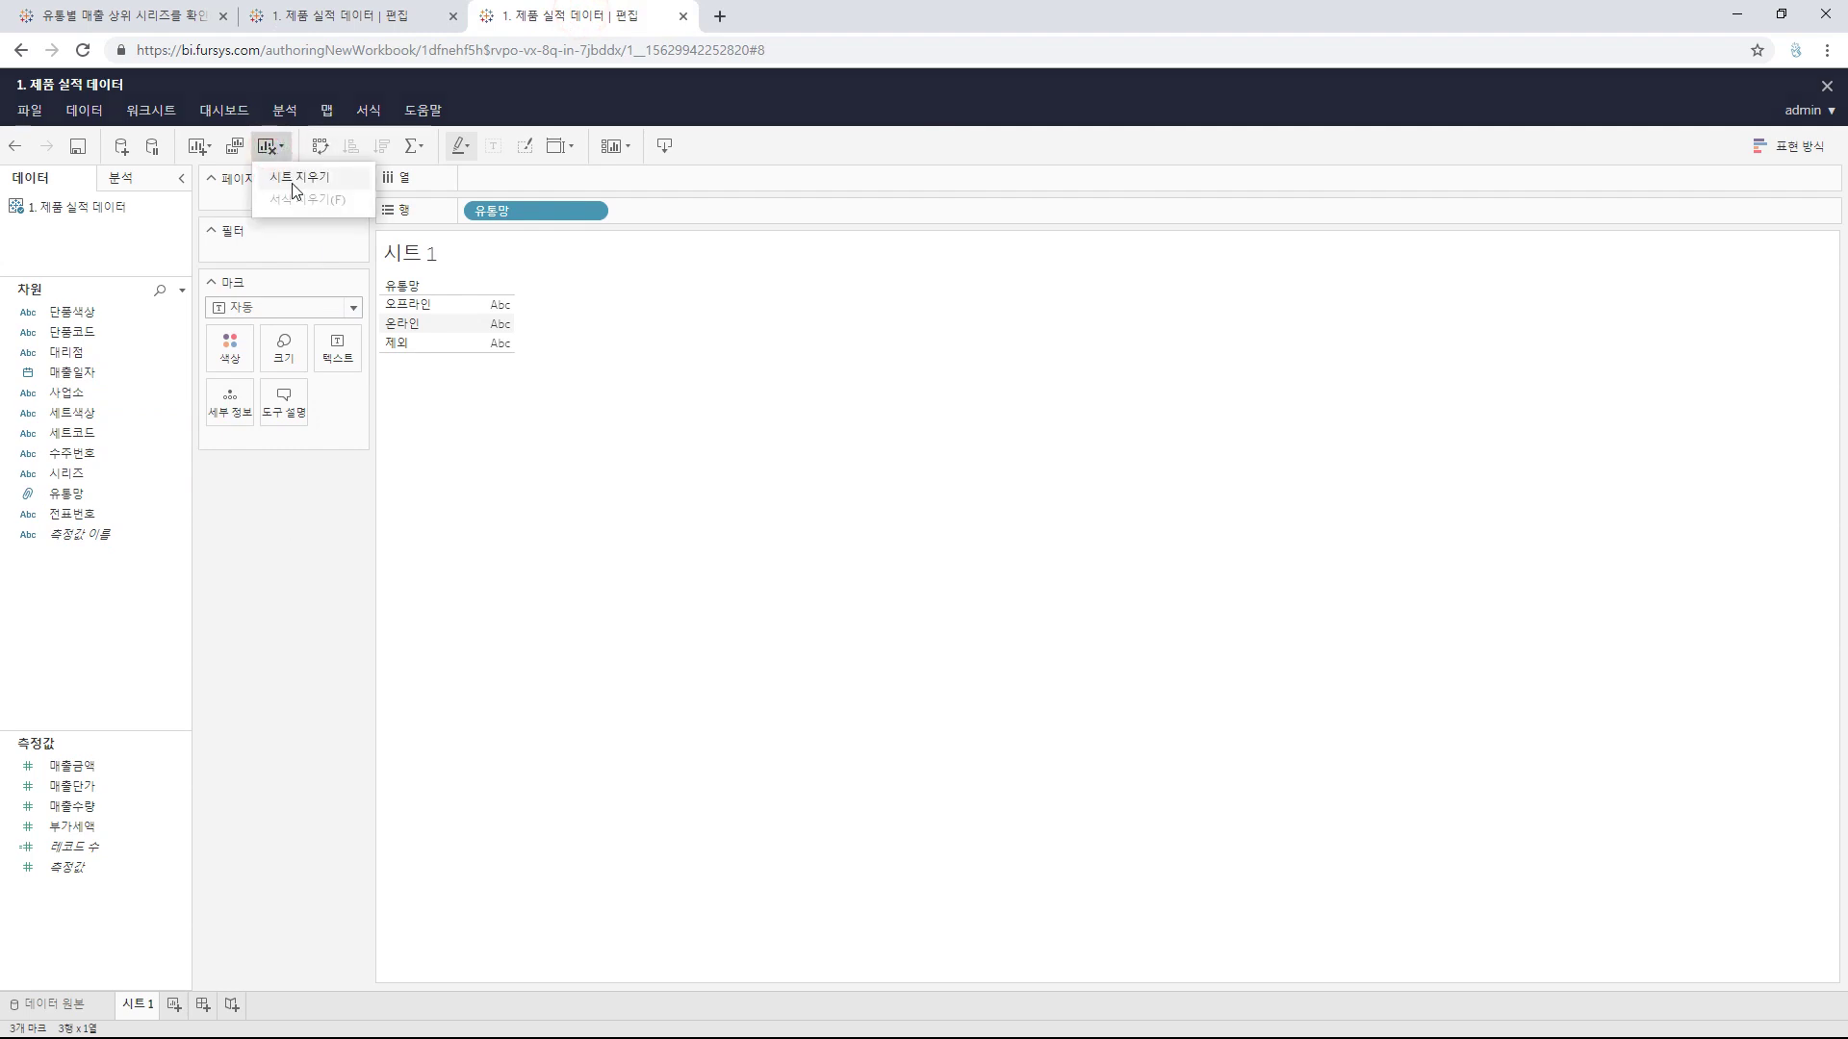
{"action": "left_click", "coordinate": [295, 180]}
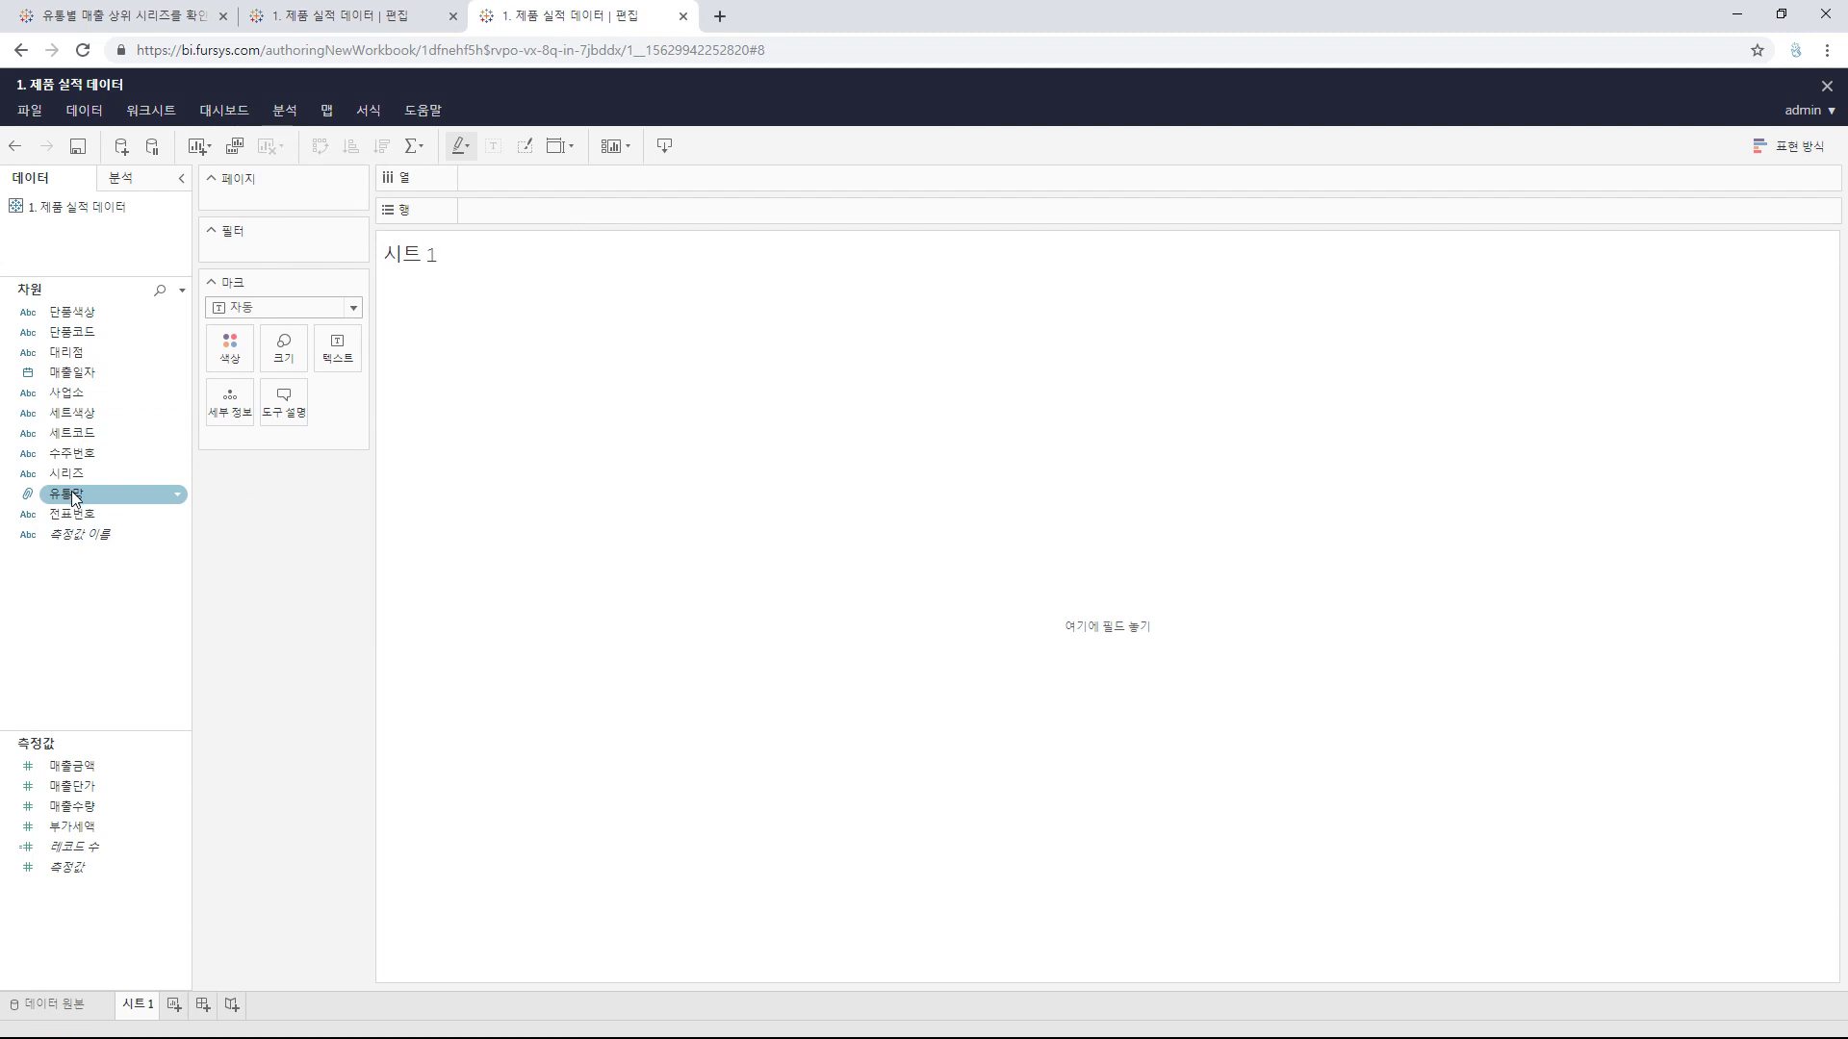
Step: Add 유통망, 사업소 and 대리점 to the sheet as filters, in that order
{"action": "left_click_drag", "start_coordinate": [74, 498], "coordinate": [284, 258]}
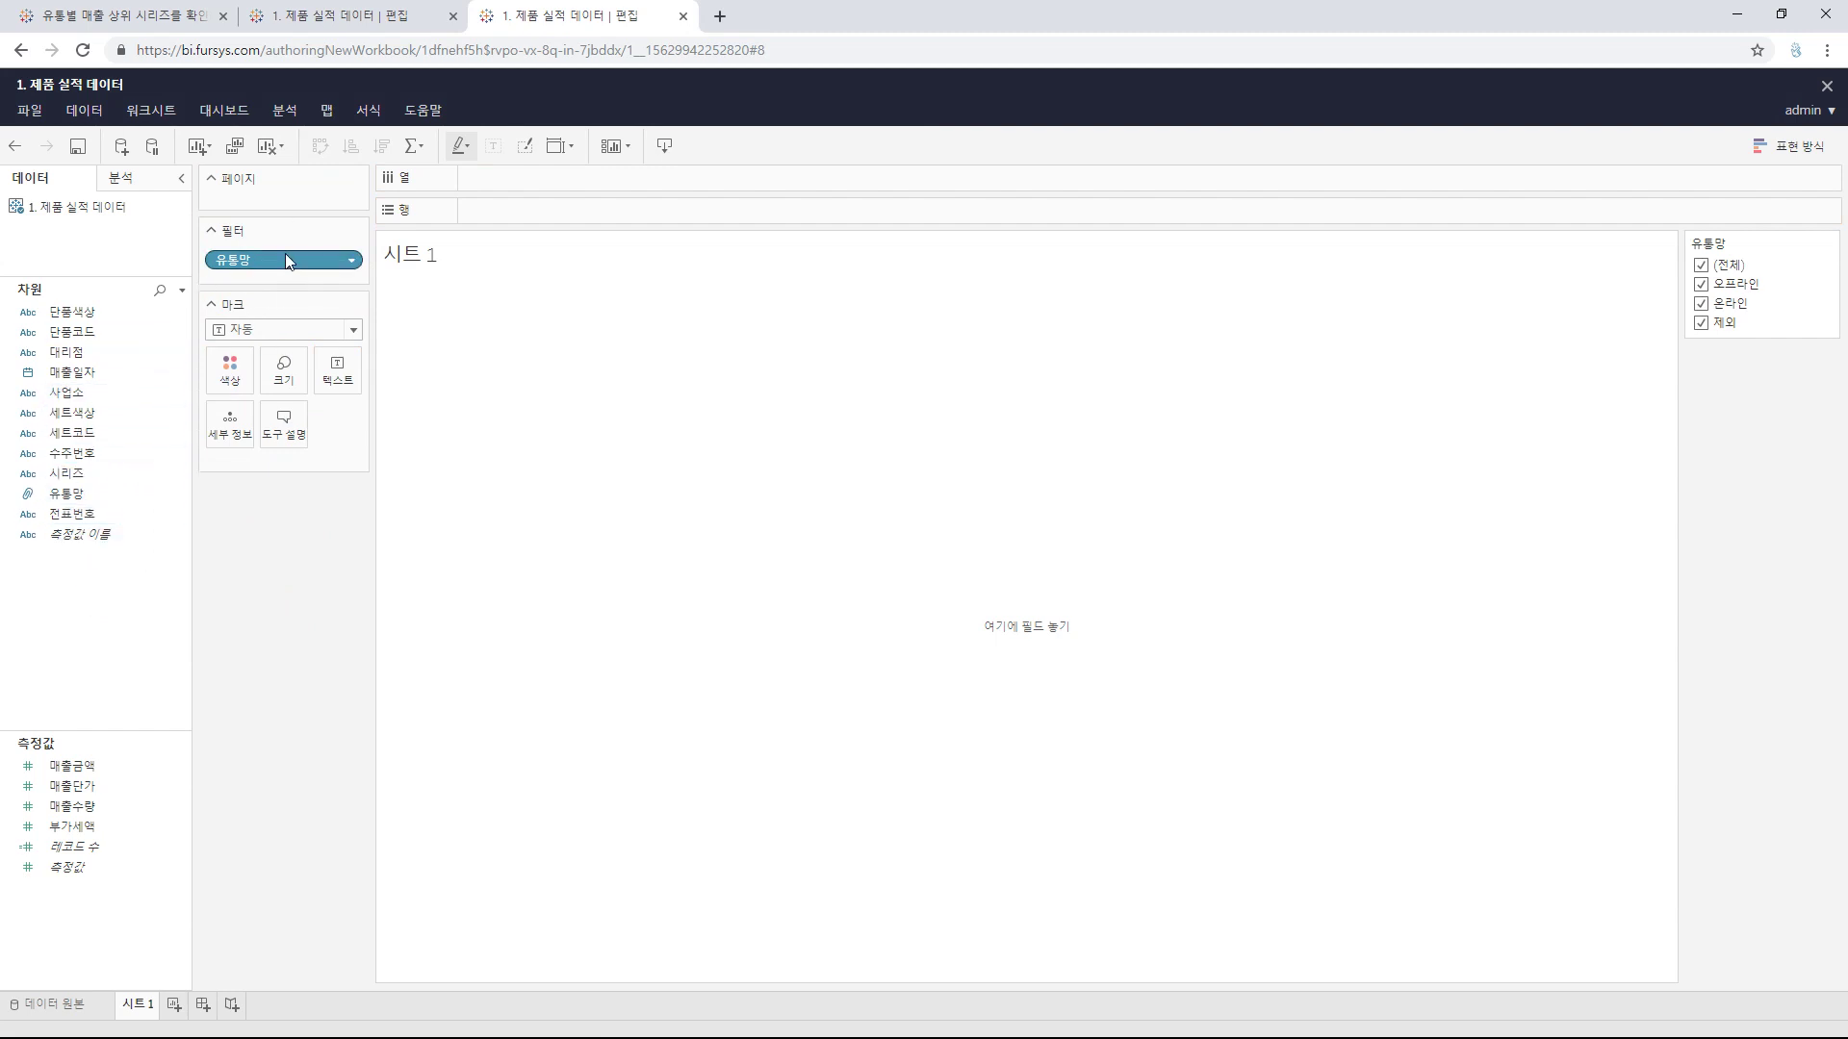
{"action": "left_click_drag", "start_coordinate": [68, 393], "coordinate": [243, 287]}
{"action": "left_click", "coordinate": [69, 354]}
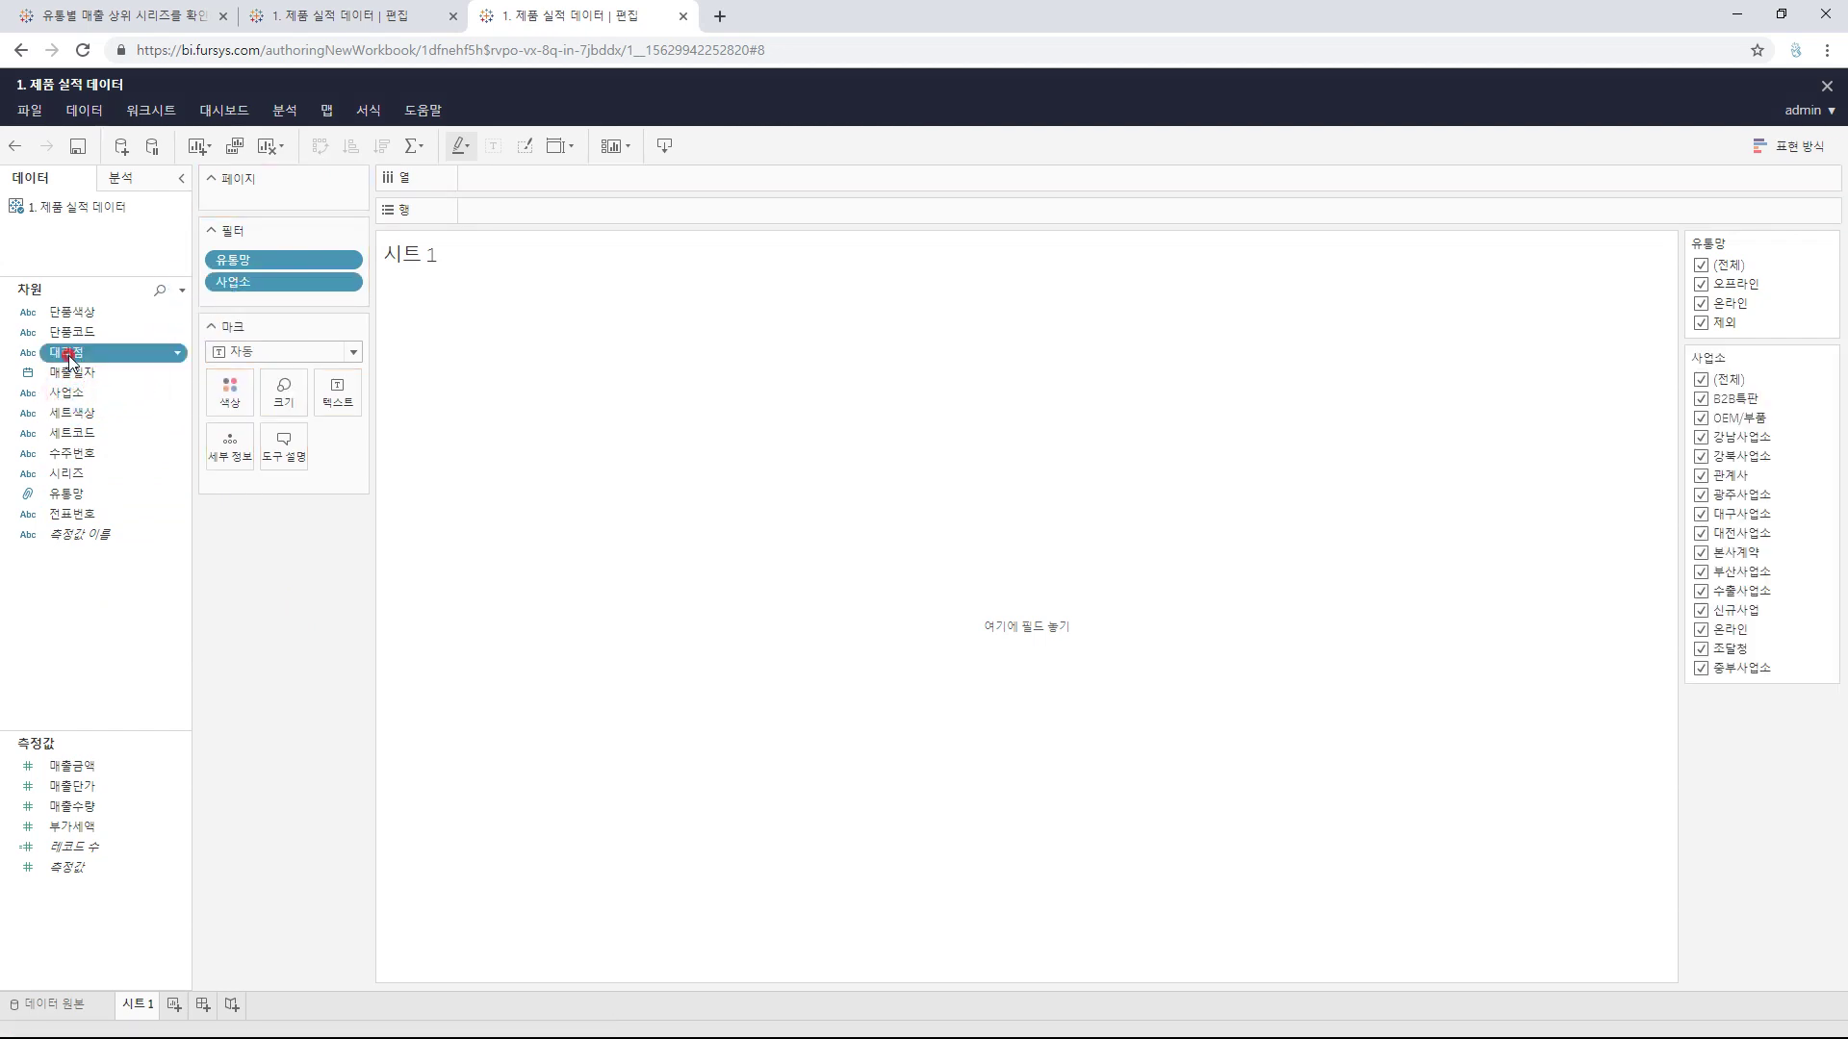
{"action": "left_click_drag", "start_coordinate": [69, 358], "coordinate": [264, 294]}
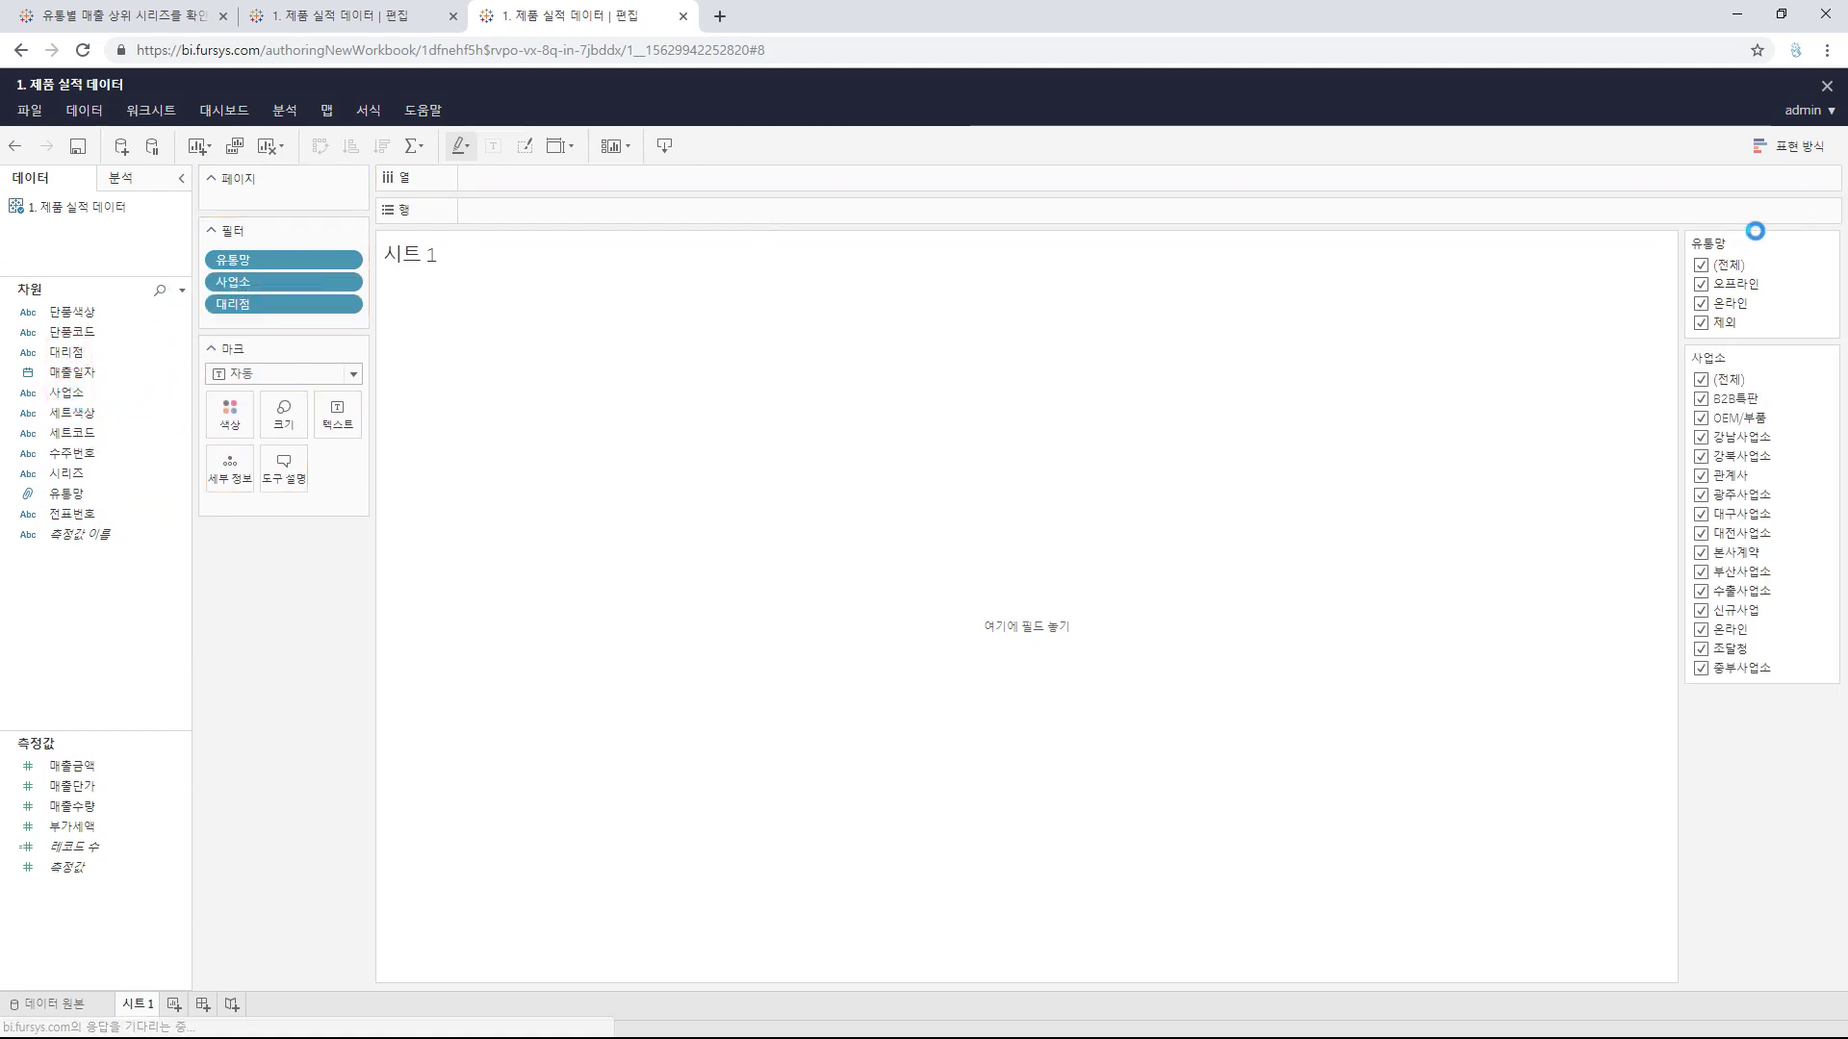
Step: Limit the 유통망 filter to 오프라인 and compare the filter lists with those in the workbook using the hierarchy
{"action": "left_click", "coordinate": [1701, 266]}
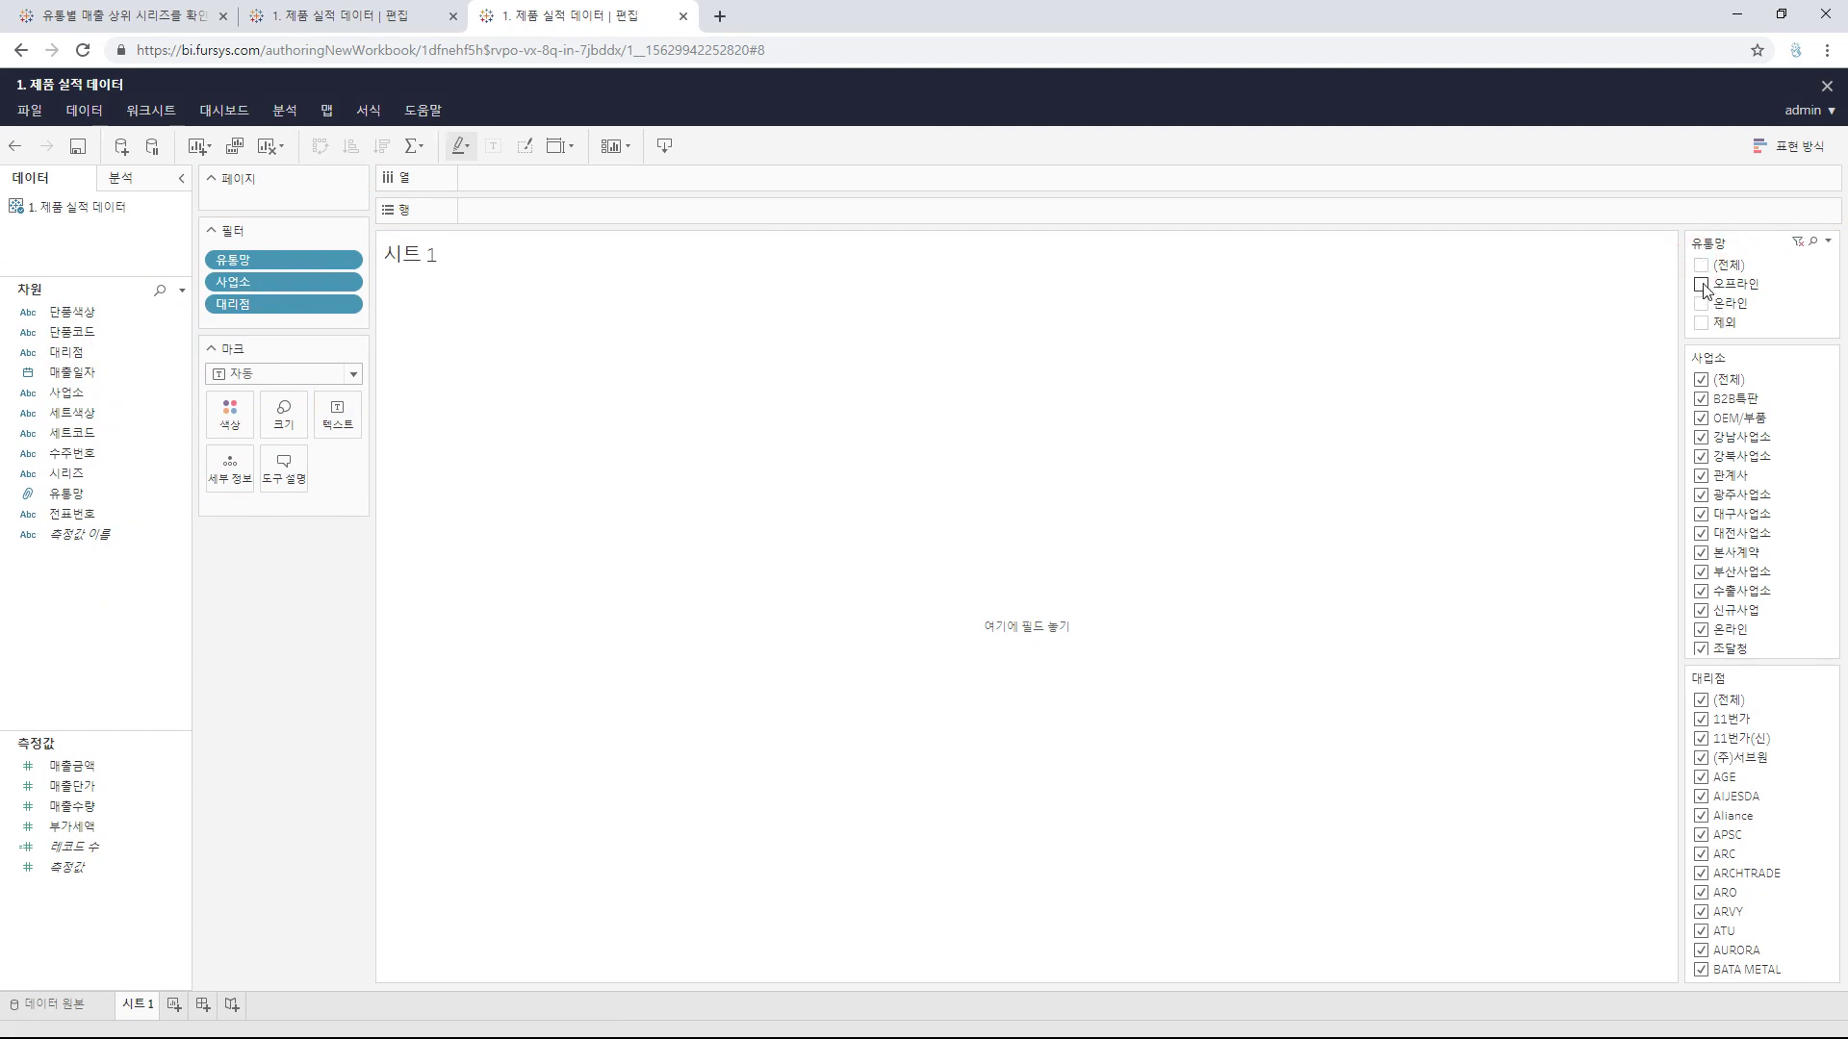
{"action": "left_click", "coordinate": [1701, 285]}
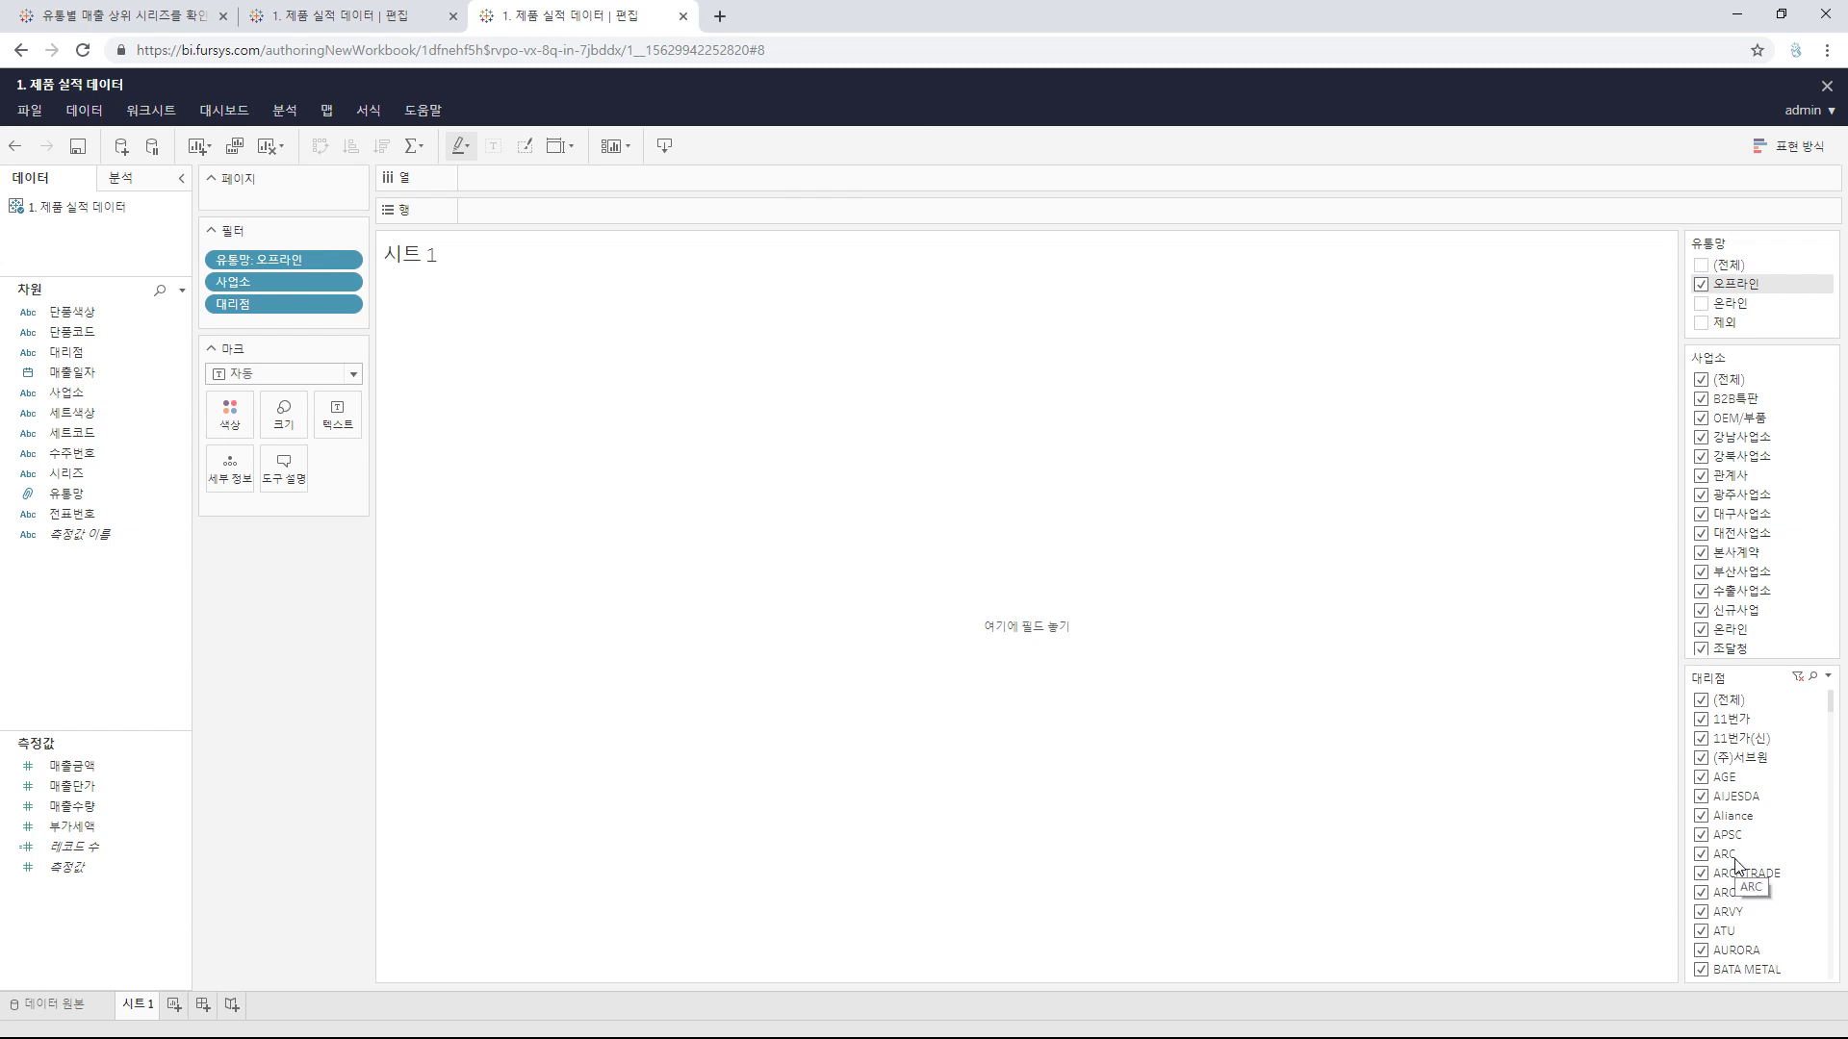
{"action": "left_click", "coordinate": [382, 16]}
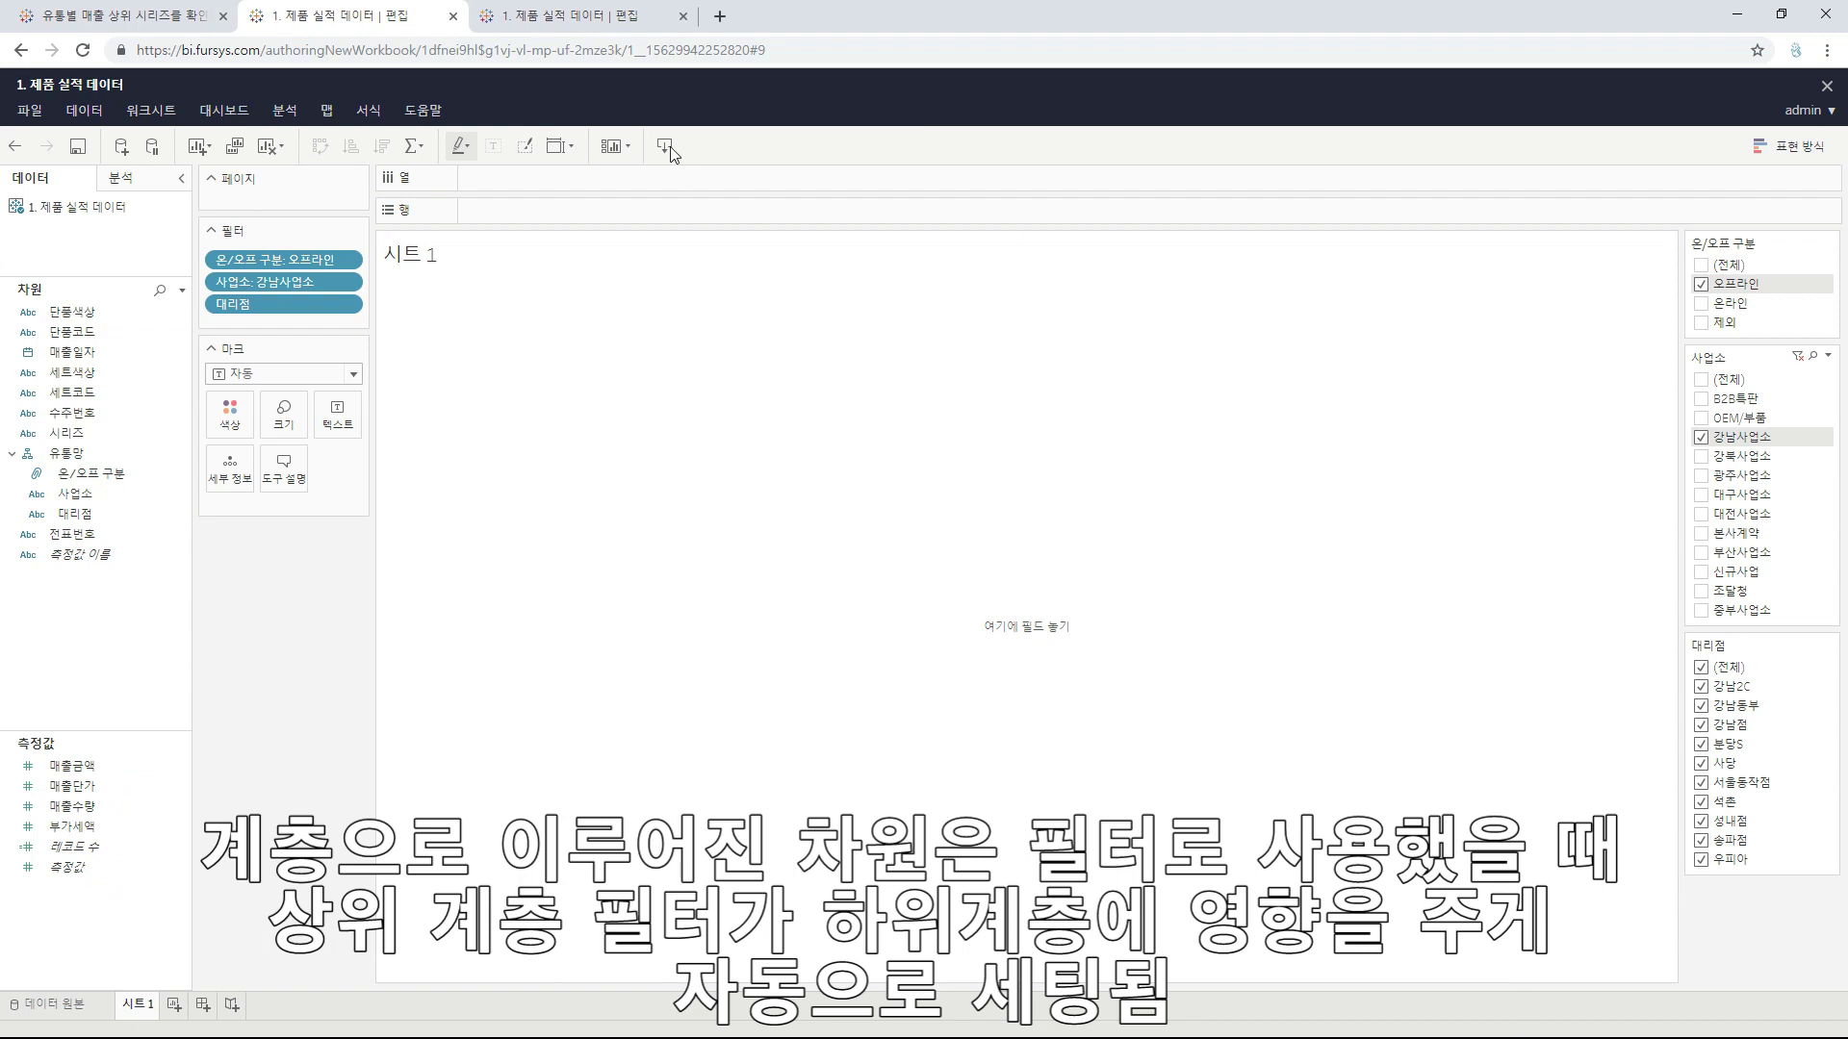
{"action": "left_click", "coordinate": [616, 16]}
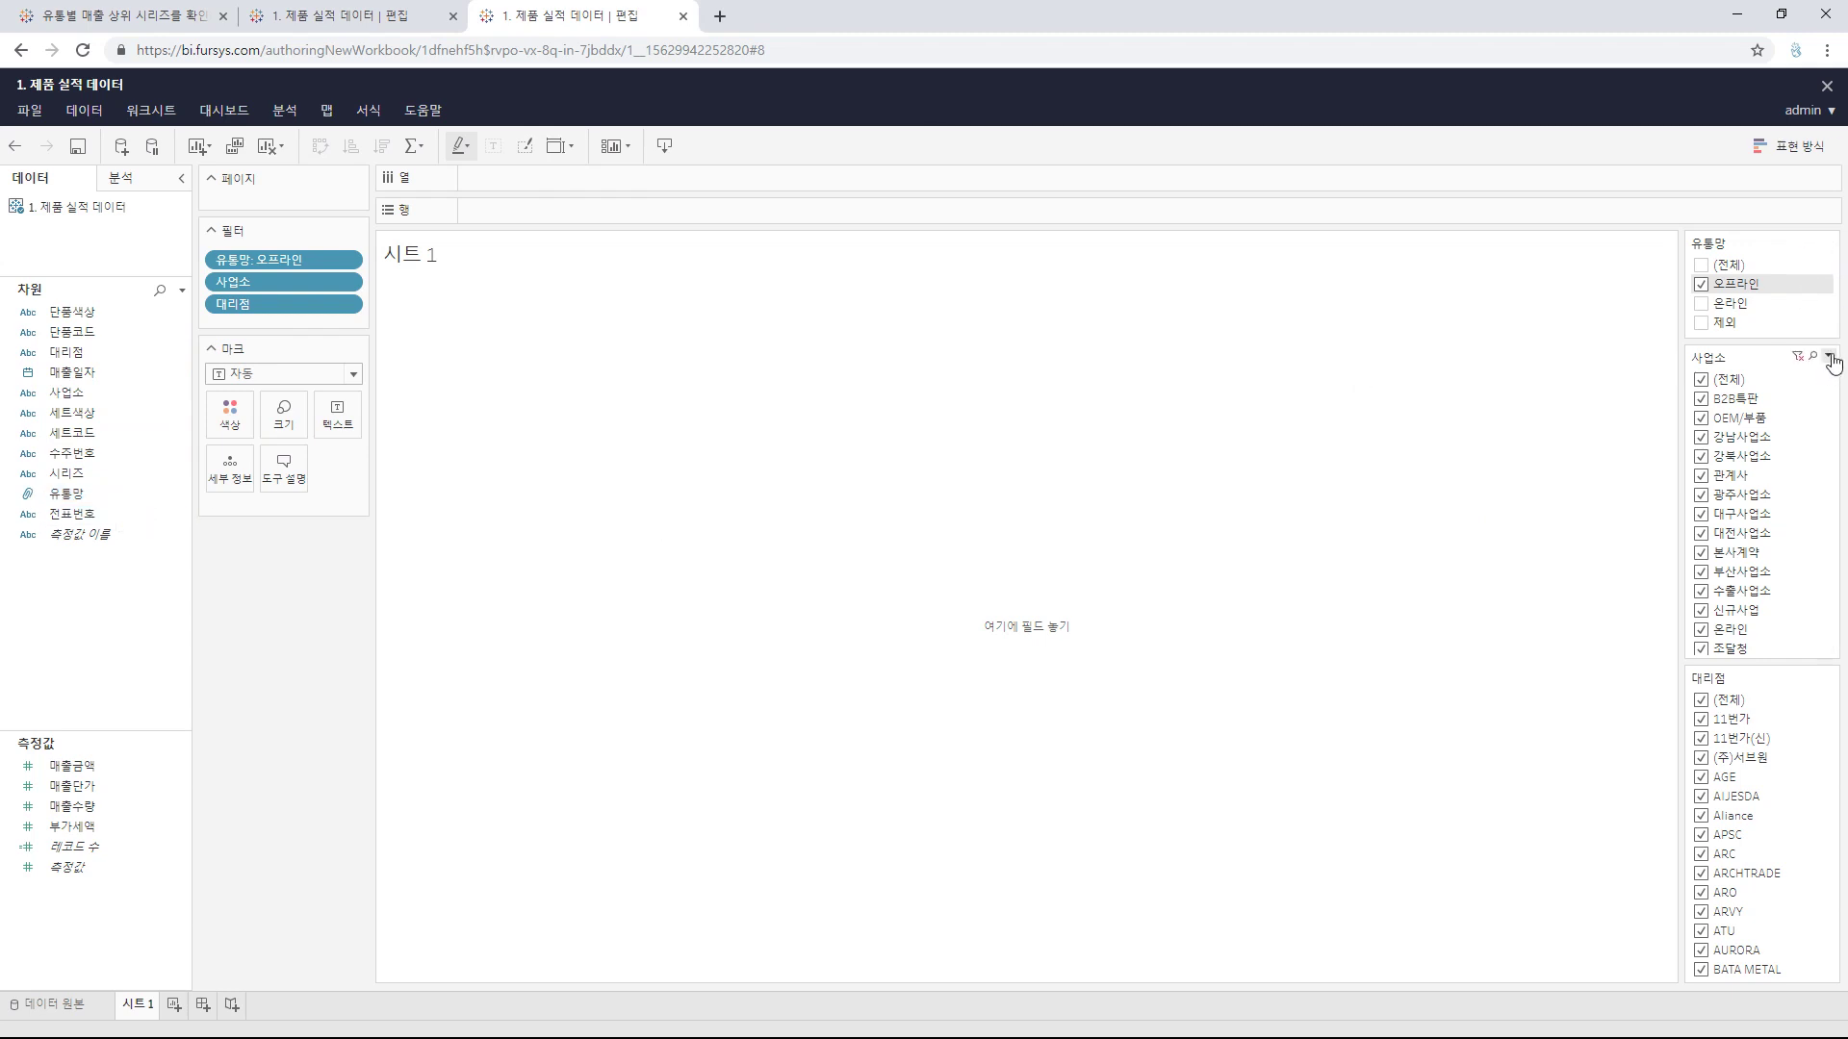
Step: Examine the 유통망 filter's options 관련된 값만 and 데이터베이스의 모든 값
{"action": "mouse_move", "coordinate": [1828, 249]}
{"action": "left_click", "coordinate": [1826, 245]}
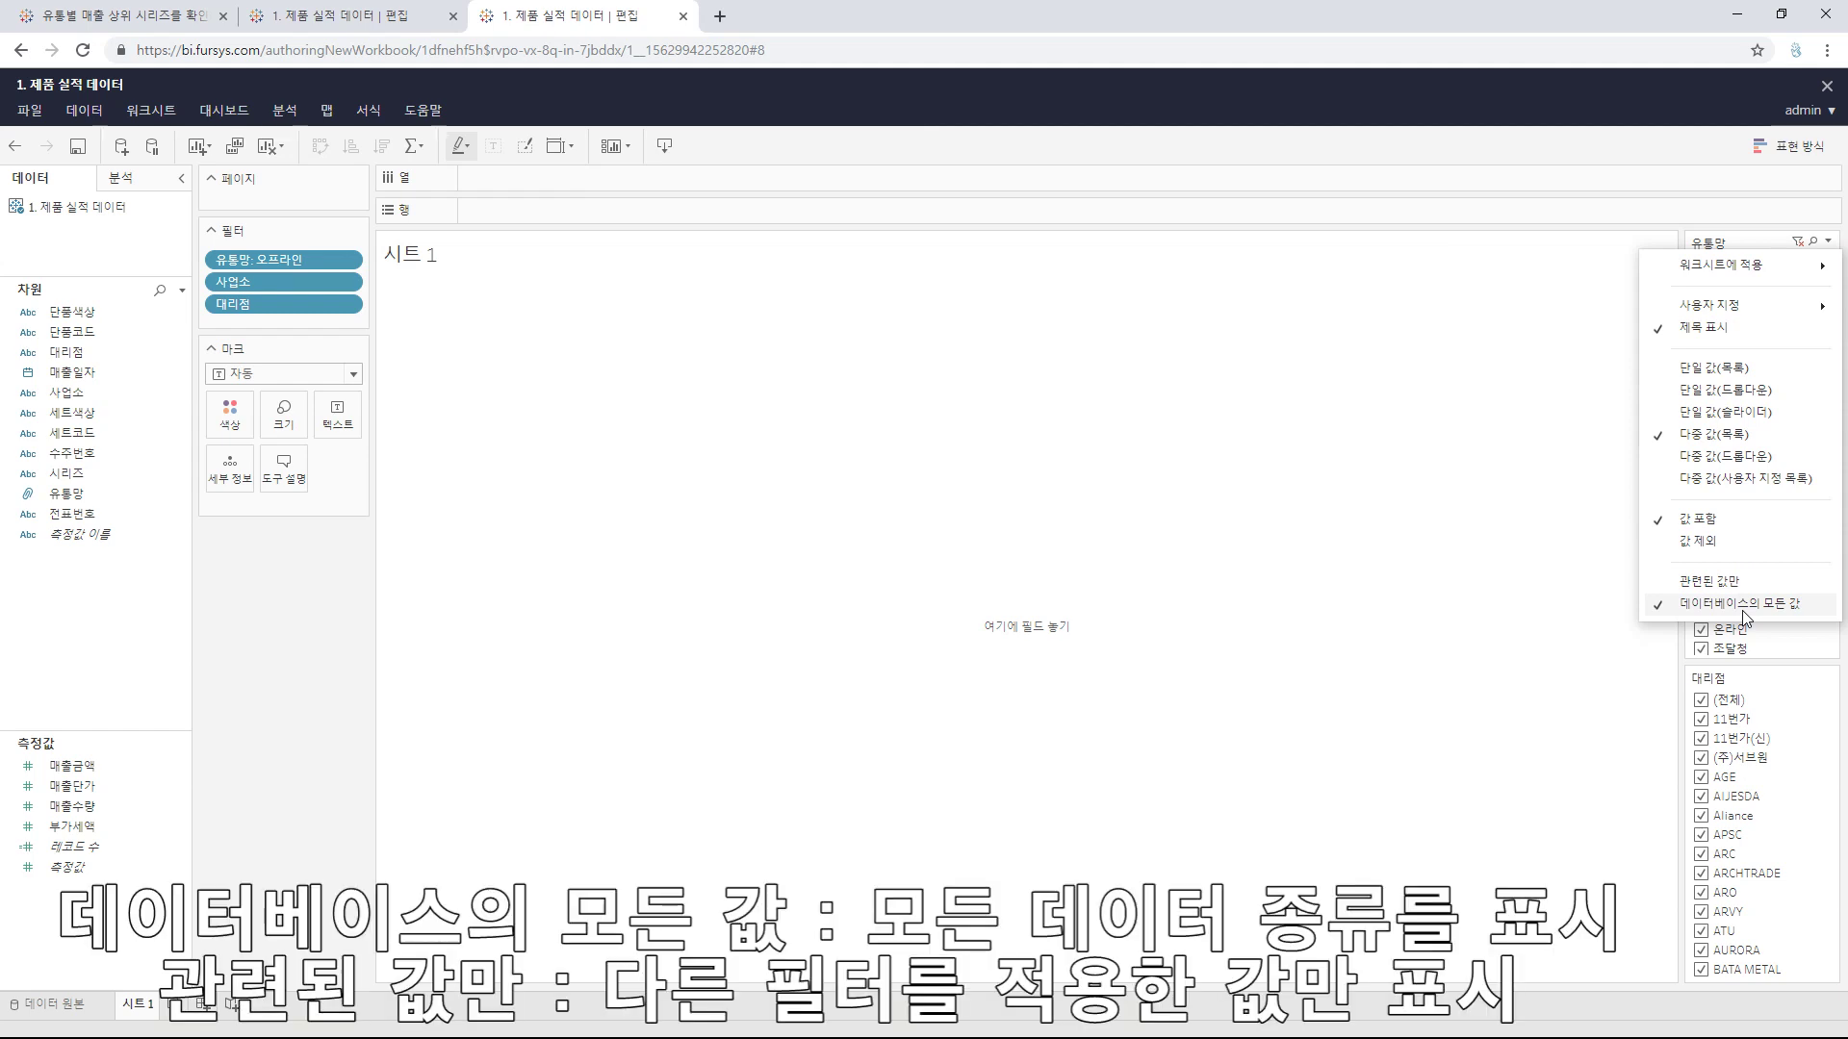
{"action": "left_click", "coordinate": [1579, 610]}
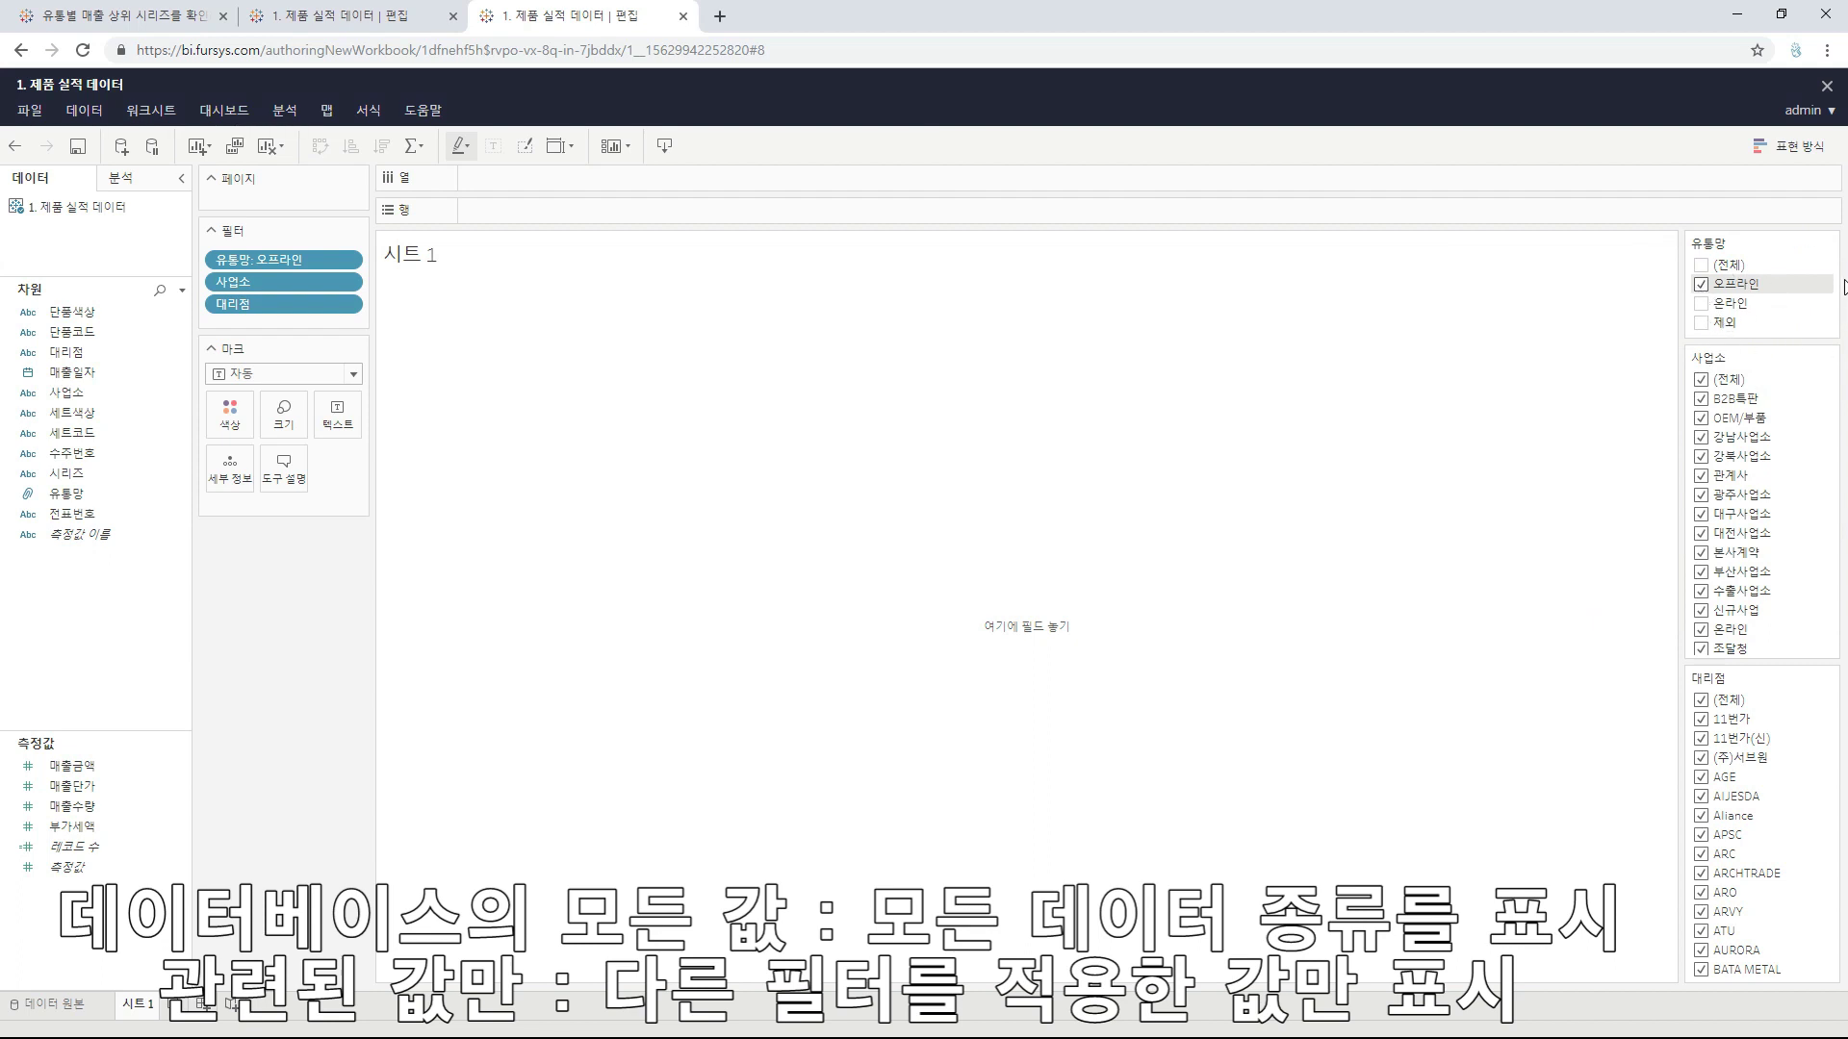
{"action": "left_click", "coordinate": [1828, 241]}
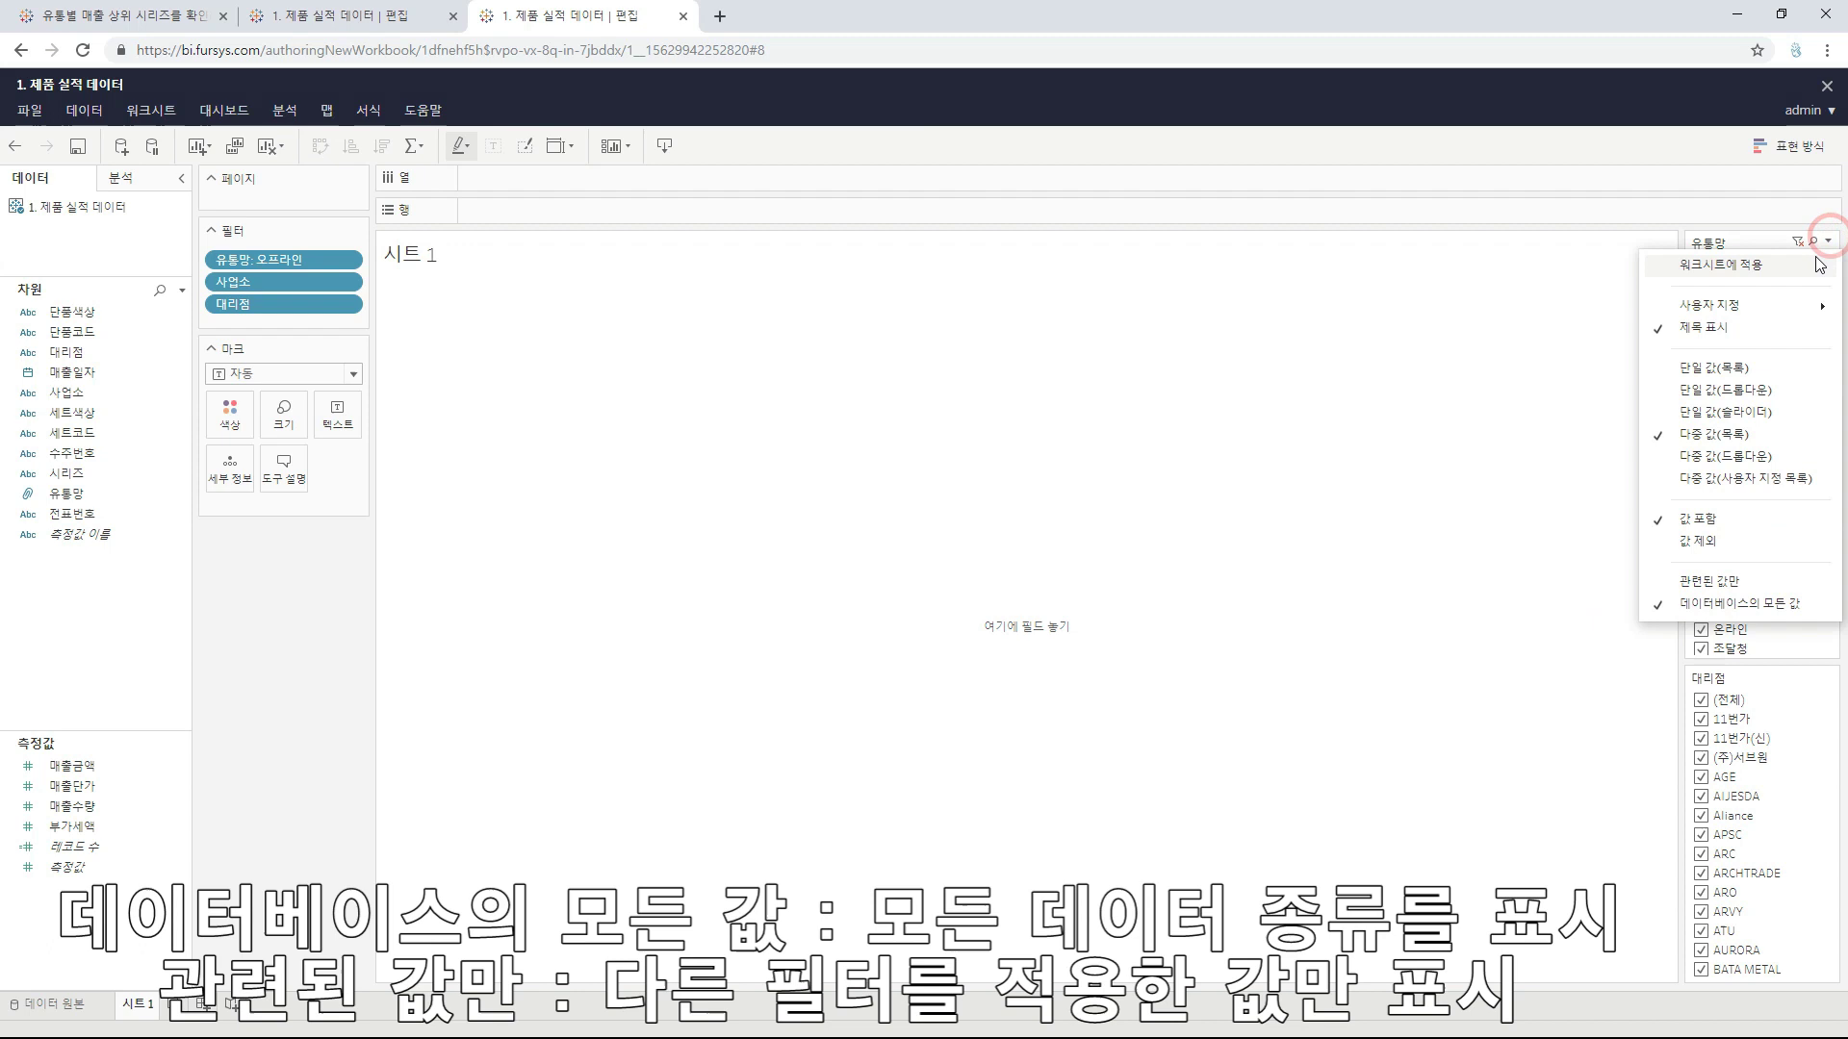
{"action": "left_click", "coordinate": [1713, 583]}
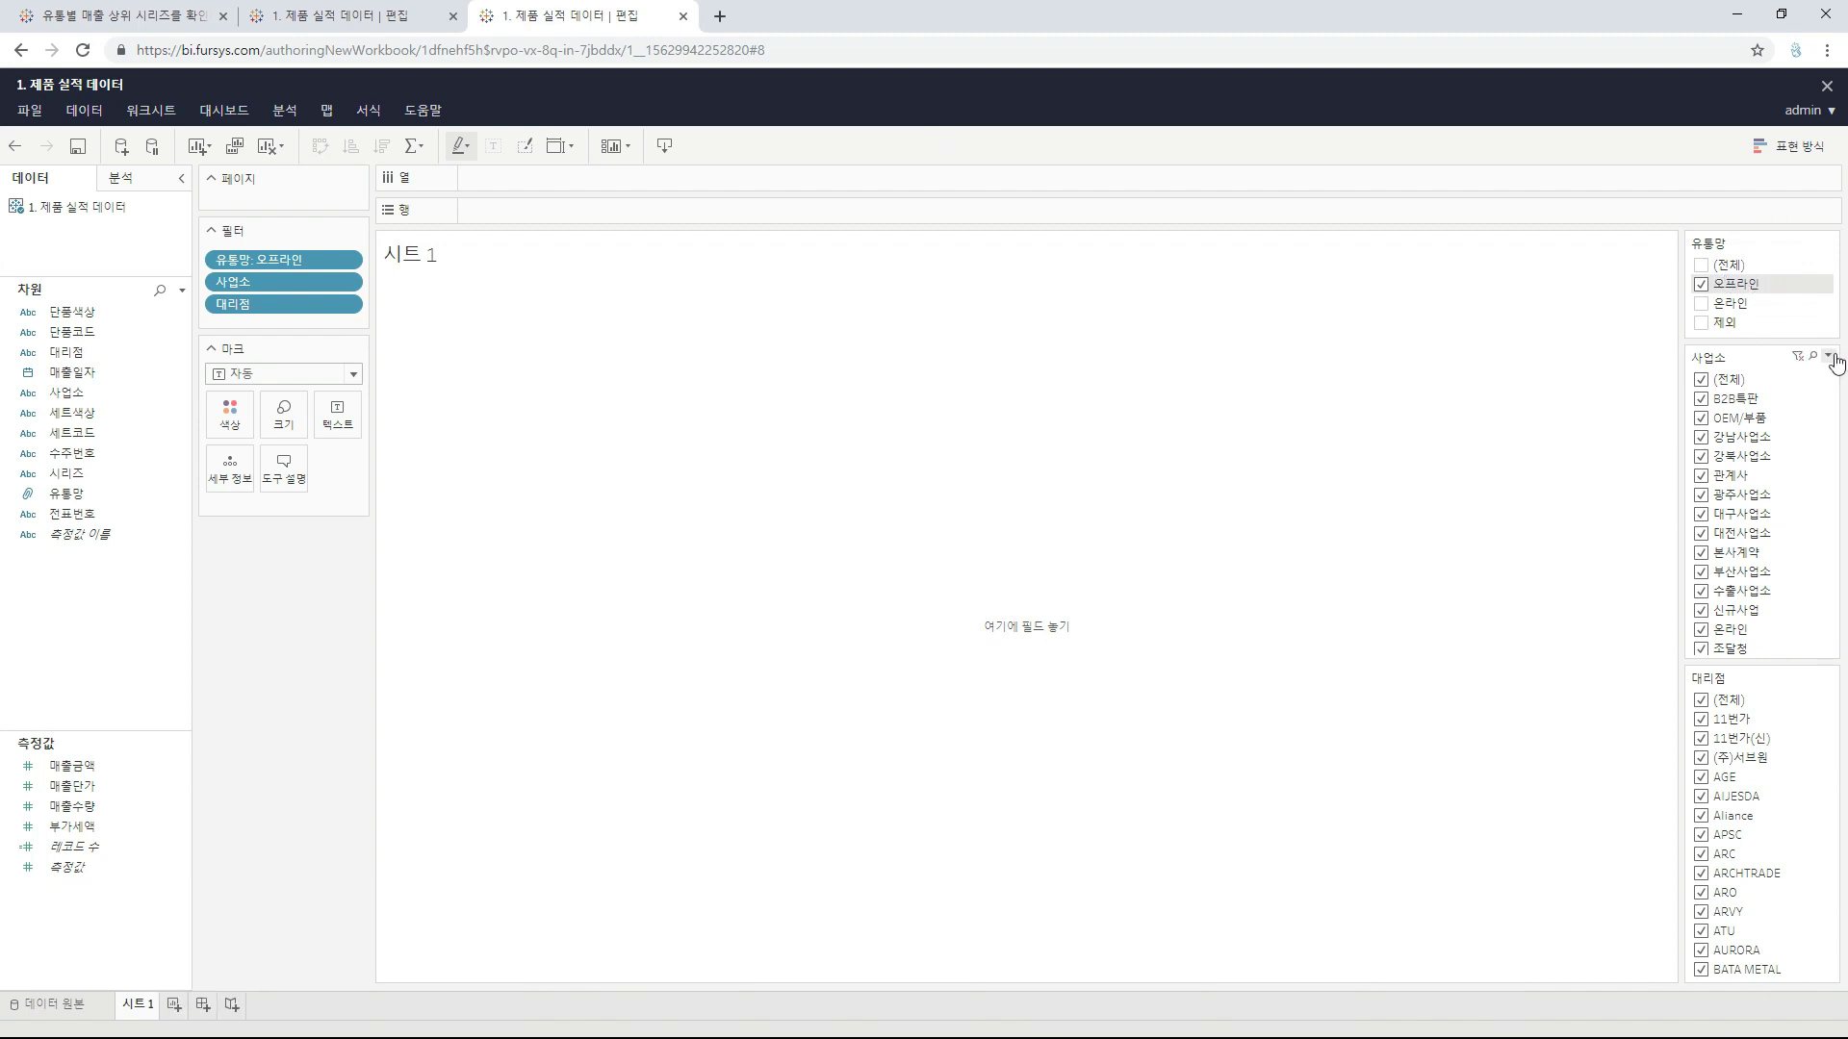
Step: Set the 사업소 and 대리점 filters to show 관련된 값만
{"action": "left_click", "coordinate": [1829, 356]}
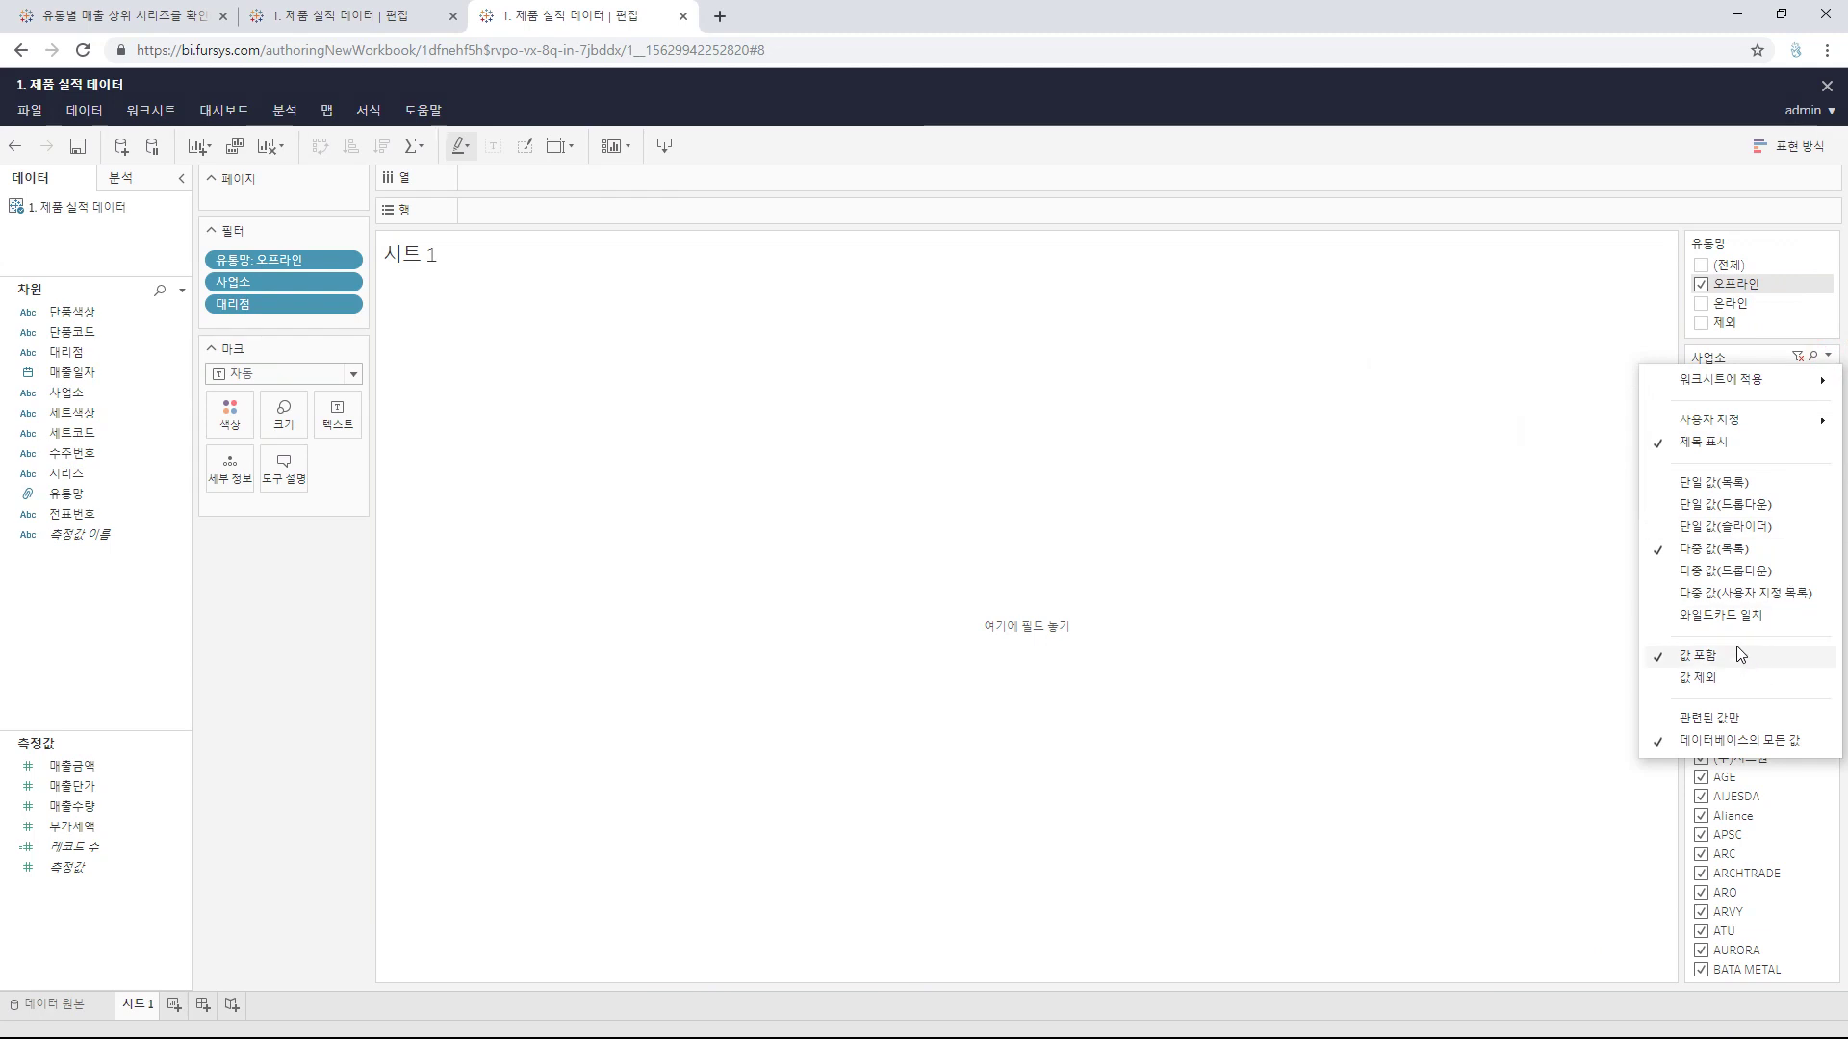
{"action": "left_click", "coordinate": [1718, 720]}
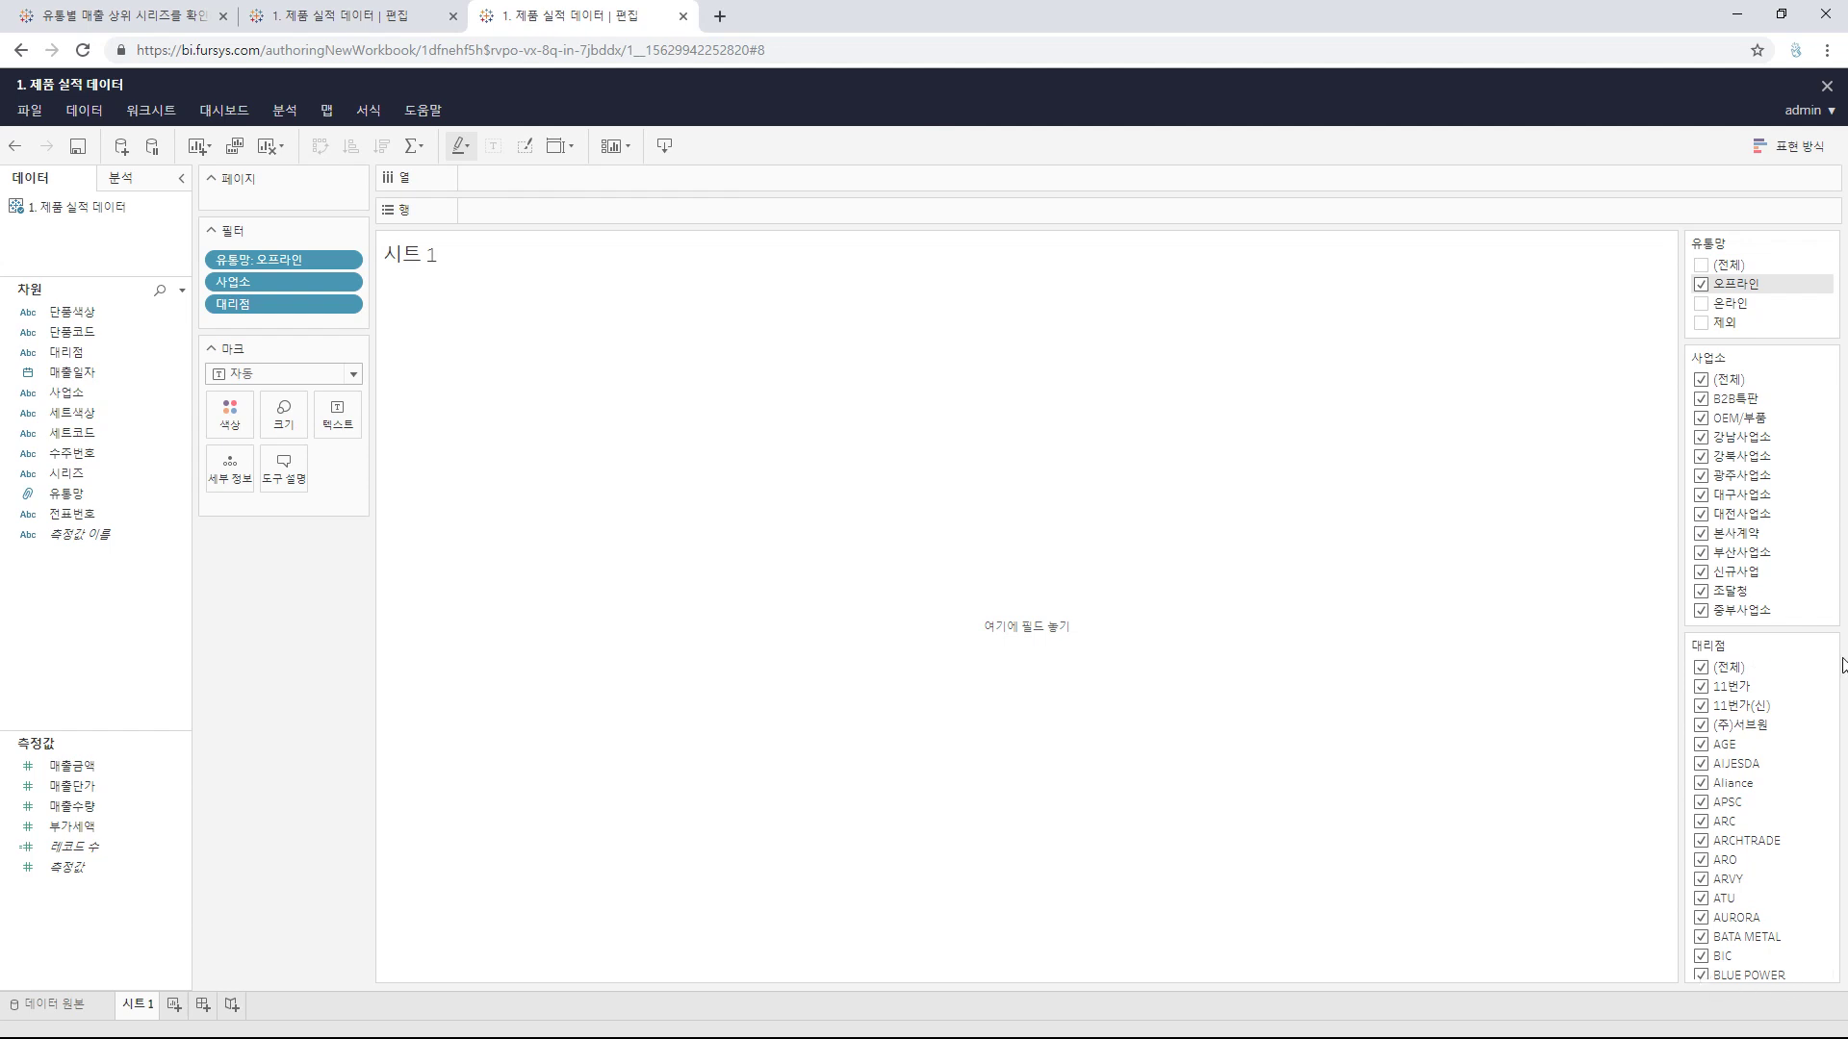
{"action": "left_click", "coordinate": [1827, 645]}
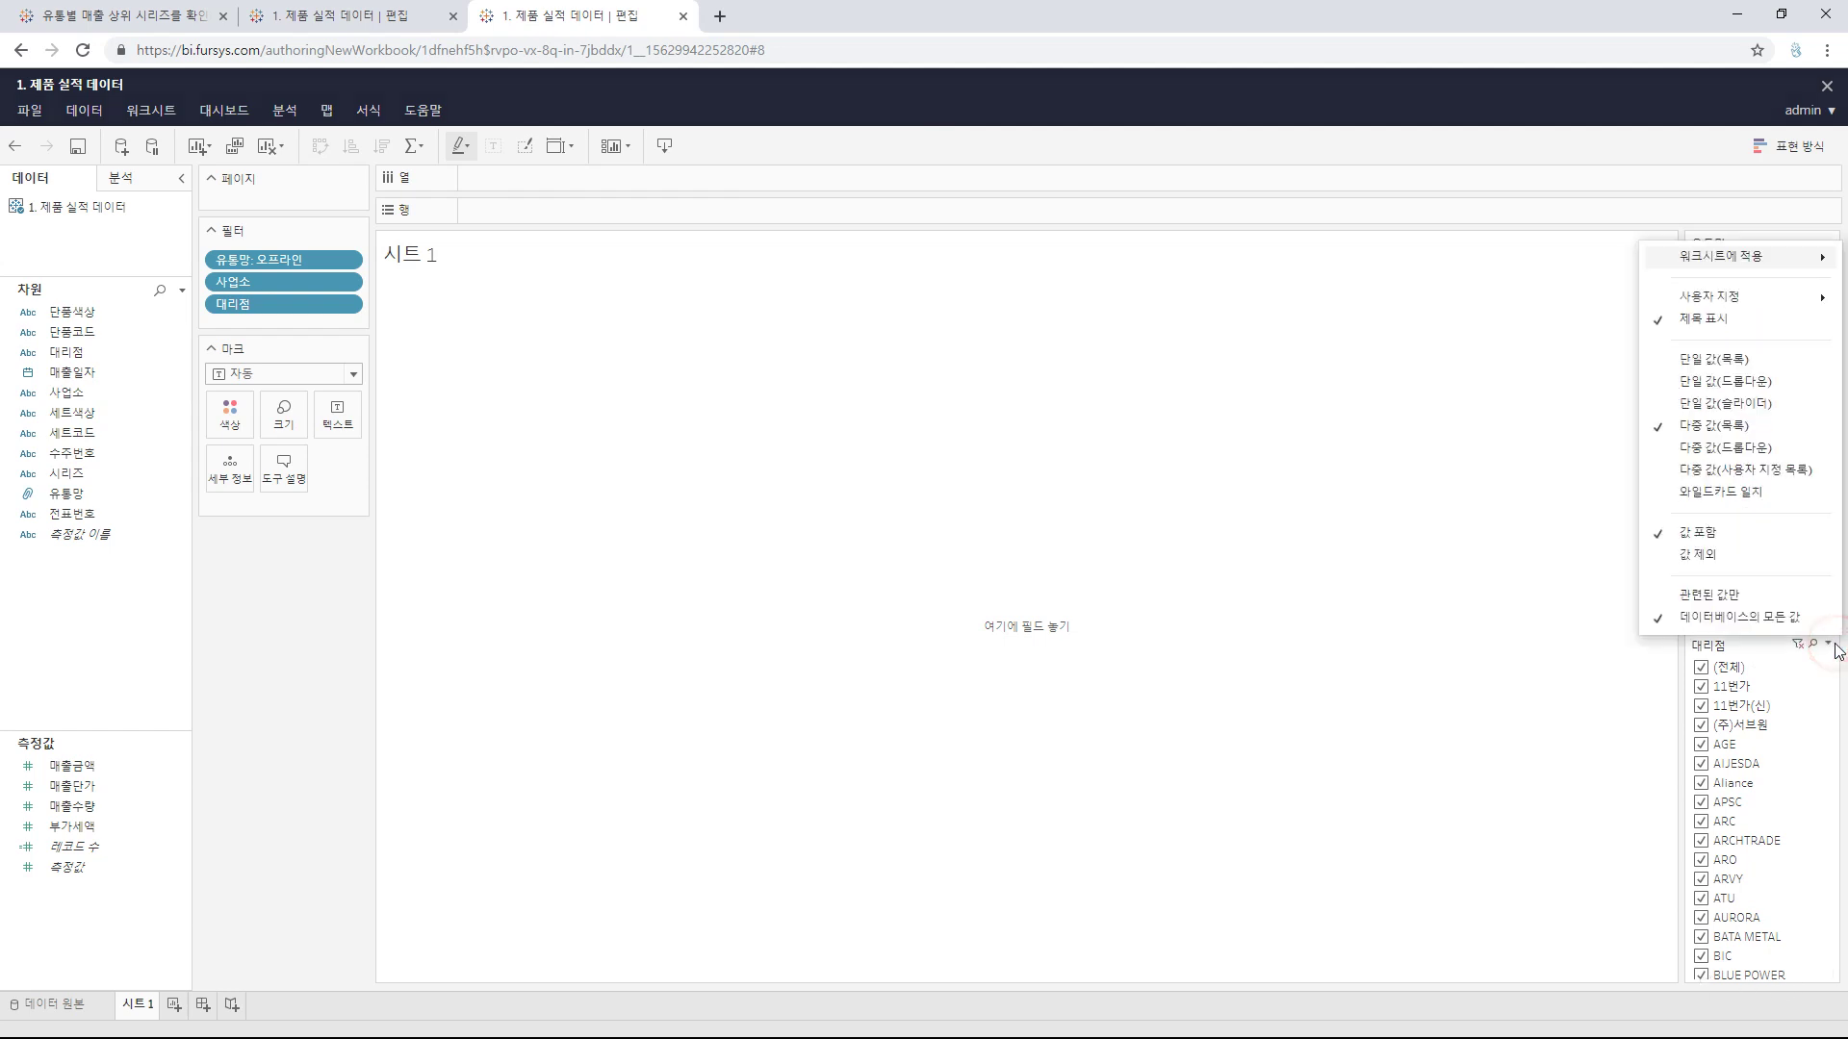
{"action": "left_click", "coordinate": [1738, 597]}
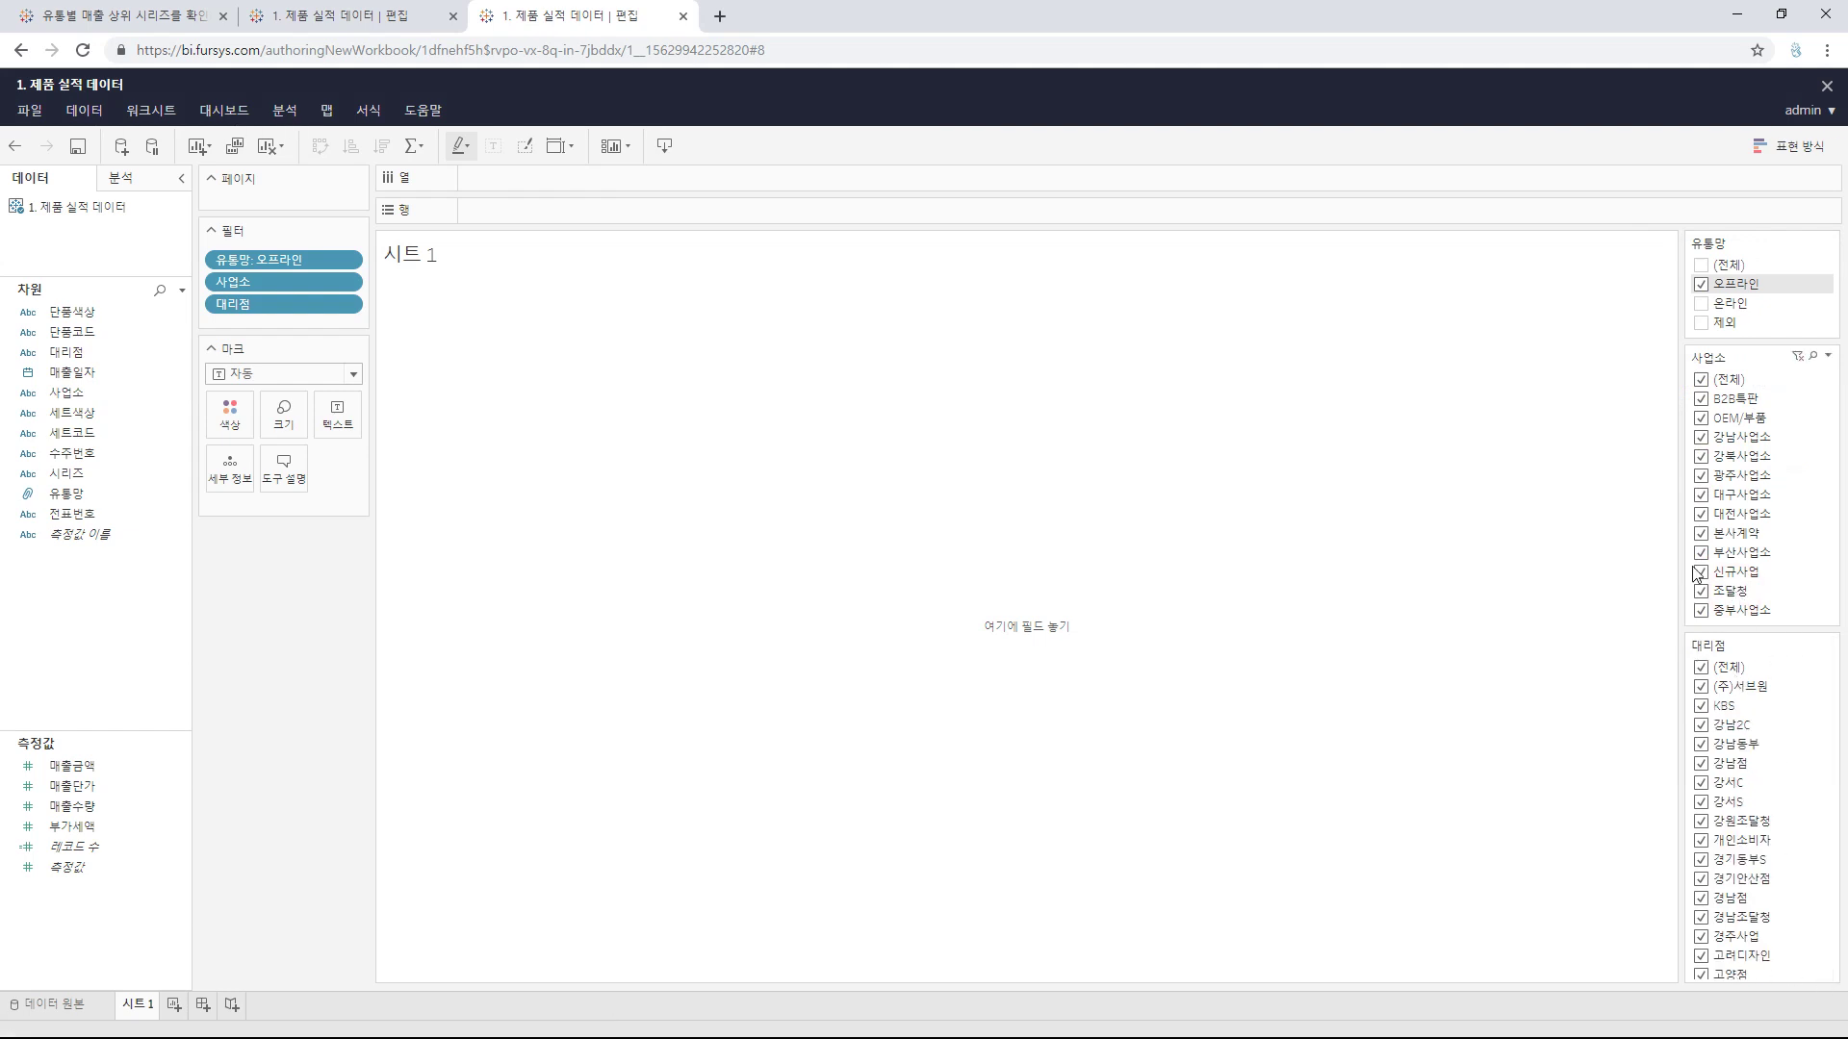
Step: Limit the 사업소 filter to 강남사업소 and compare the filter lists with those in the hierarchy workbook
{"action": "left_click", "coordinate": [1701, 380]}
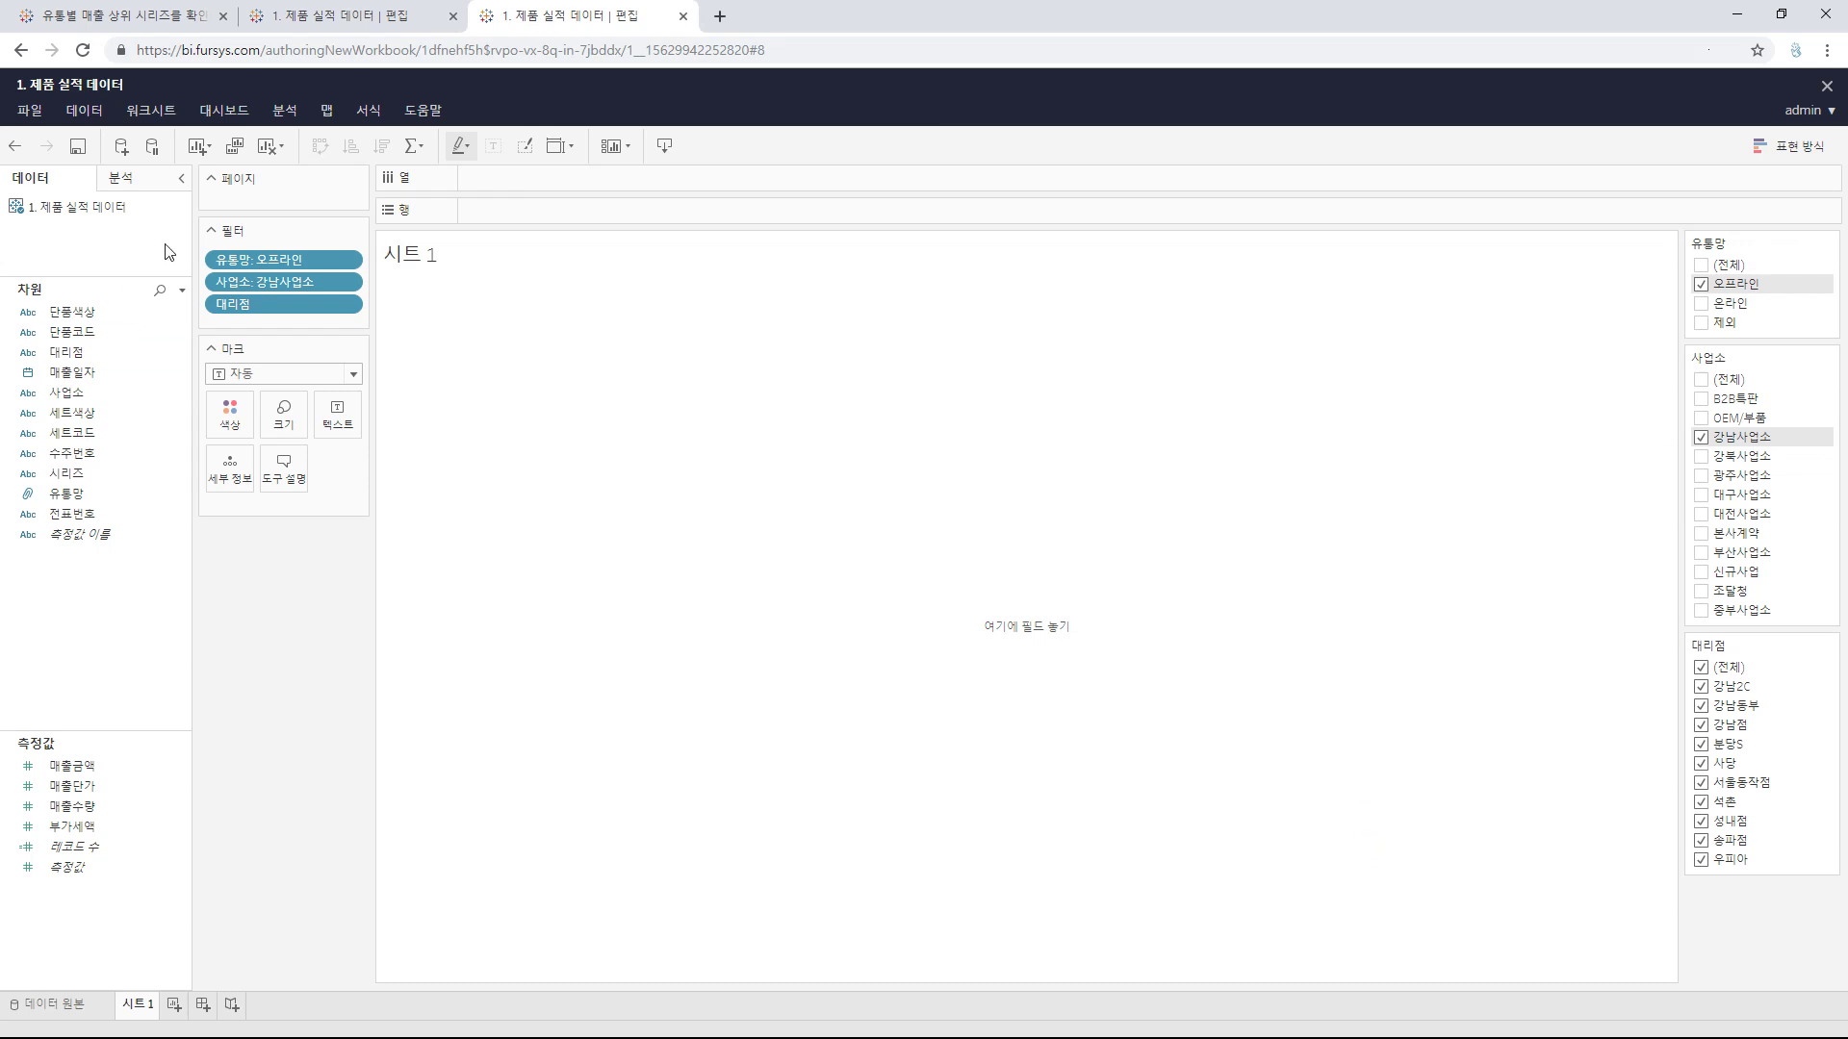
{"action": "left_click", "coordinate": [298, 16]}
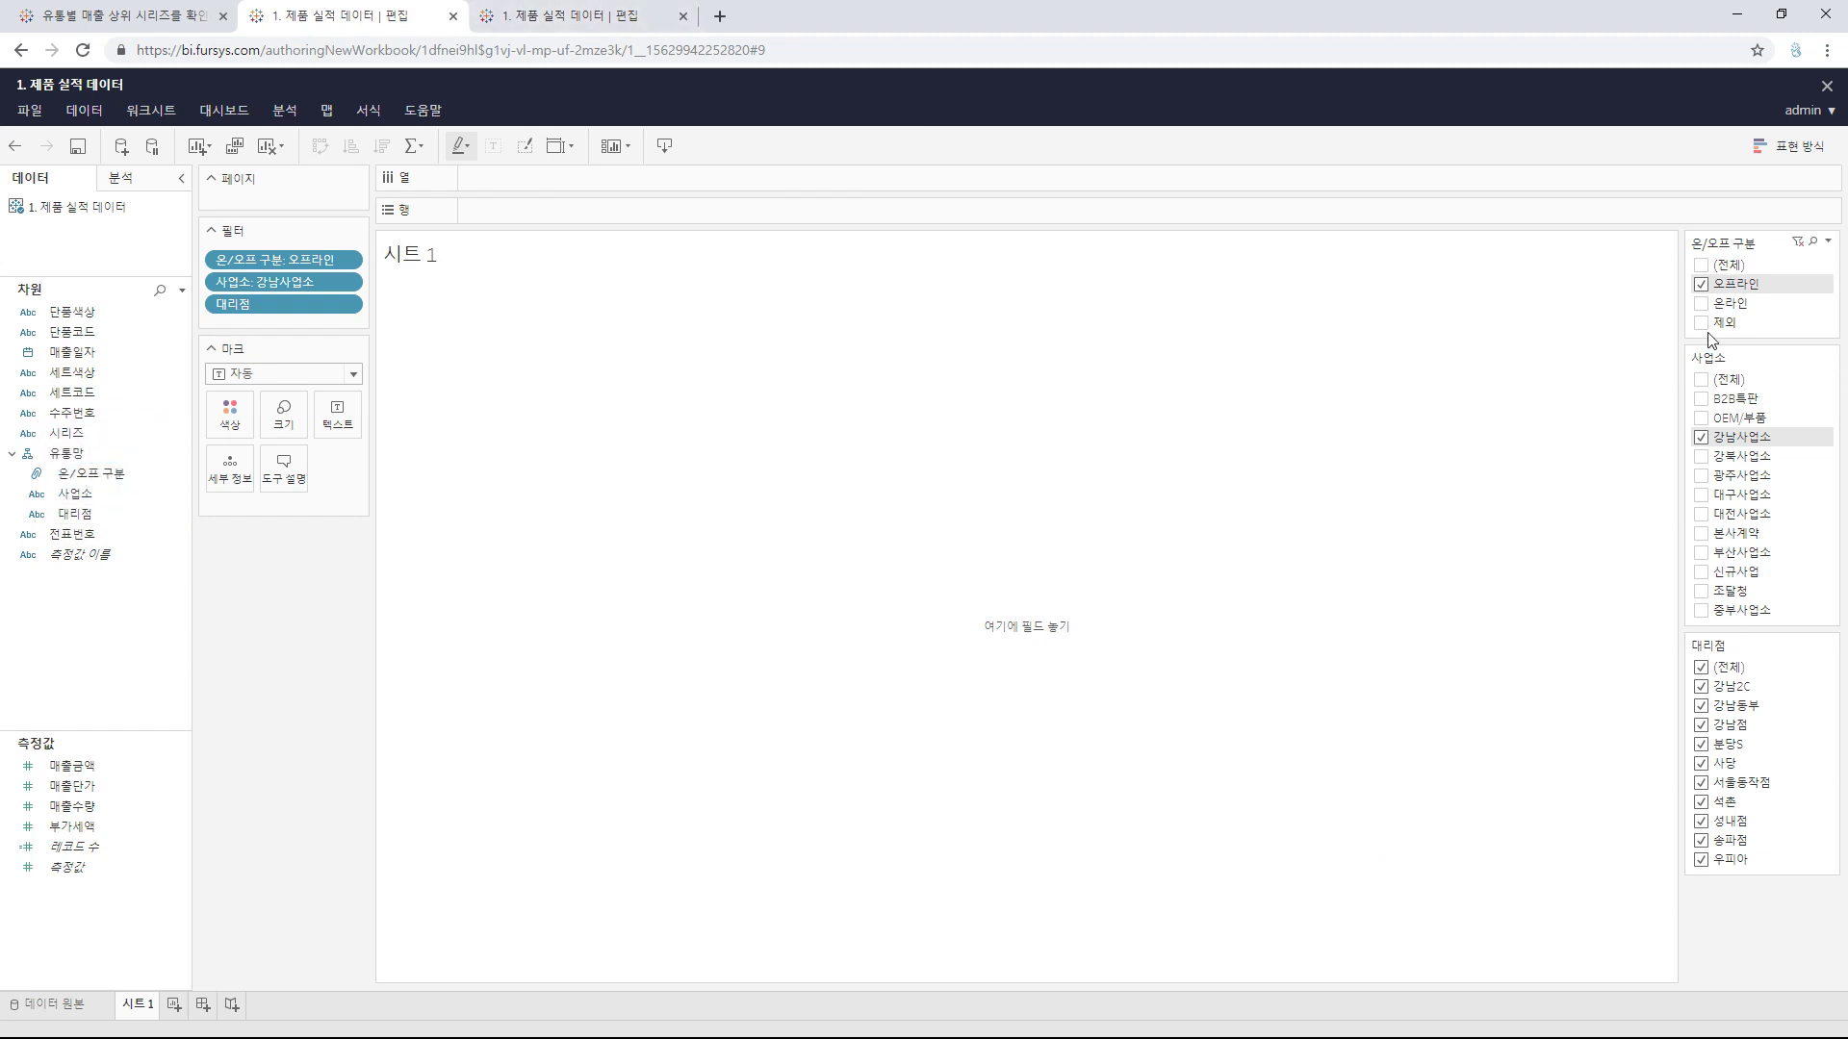
{"action": "left_click", "coordinate": [589, 17]}
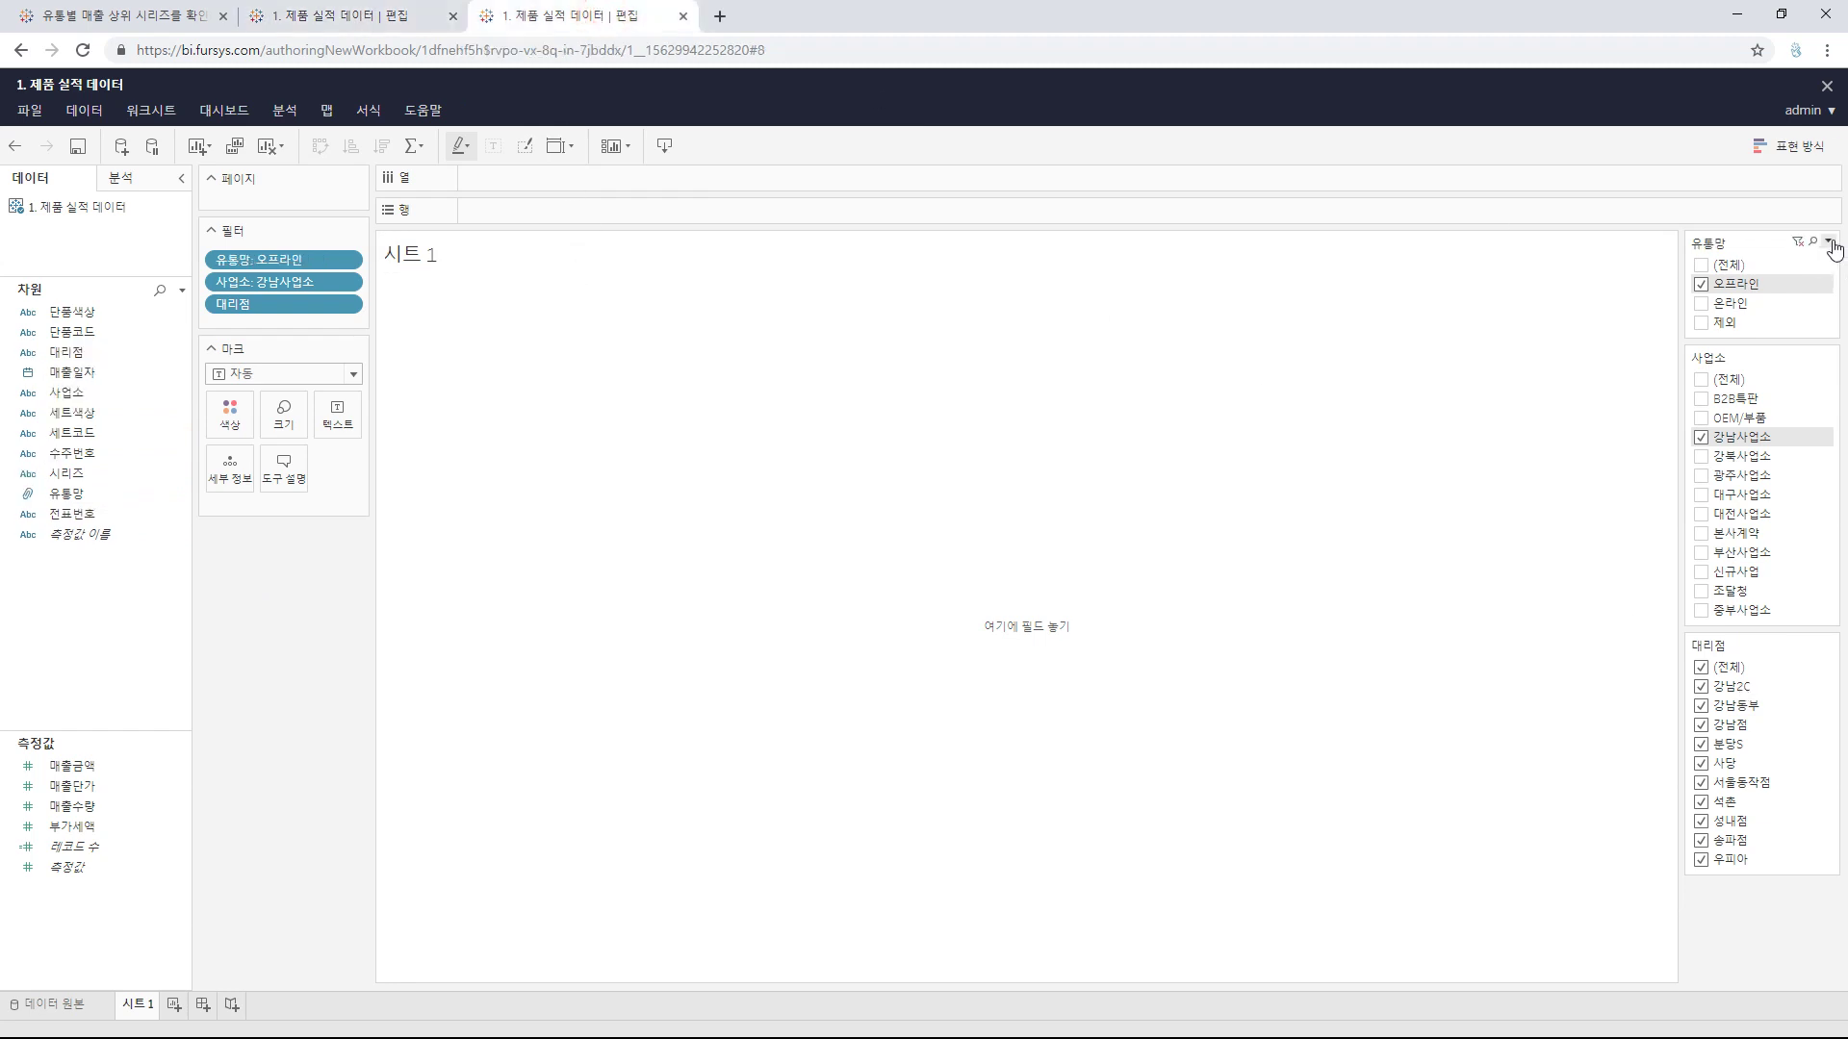
Step: Check which value display option the 유통망 filter uses, leaving its settings as they are
{"action": "left_click", "coordinate": [1828, 241]}
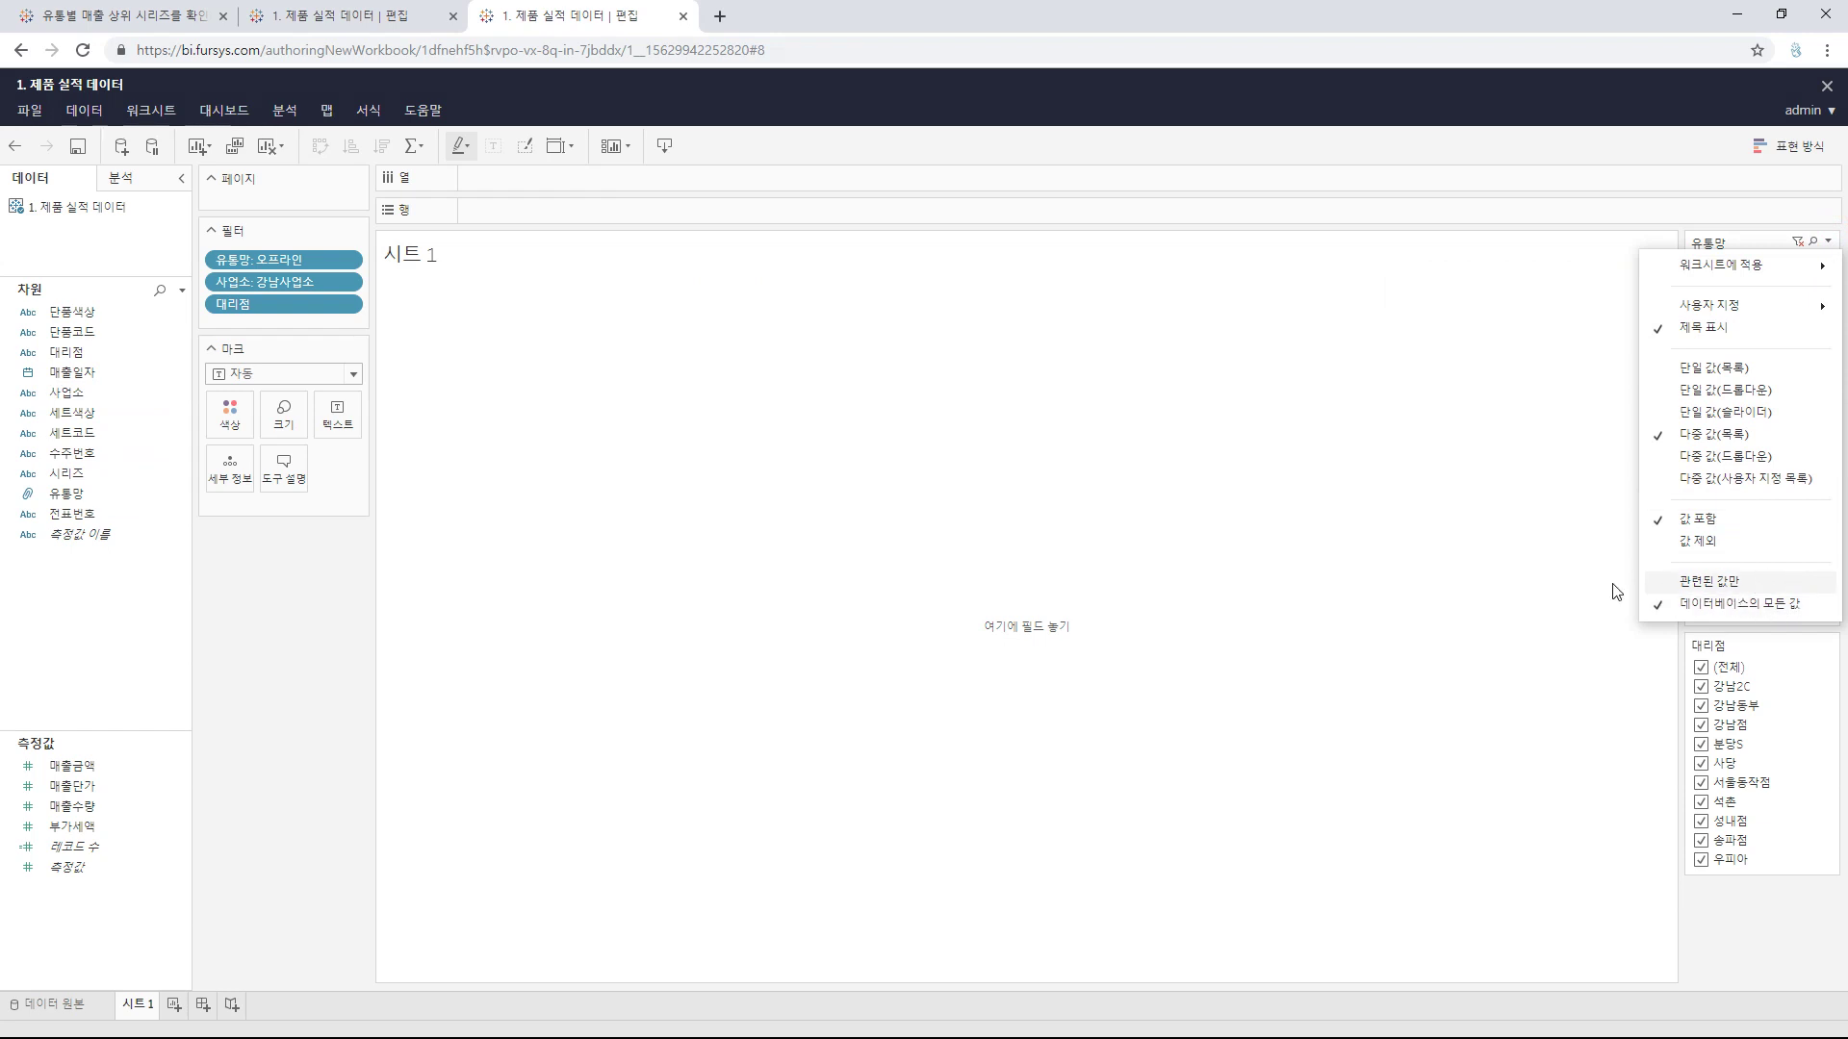
{"action": "left_click", "coordinate": [1511, 554]}
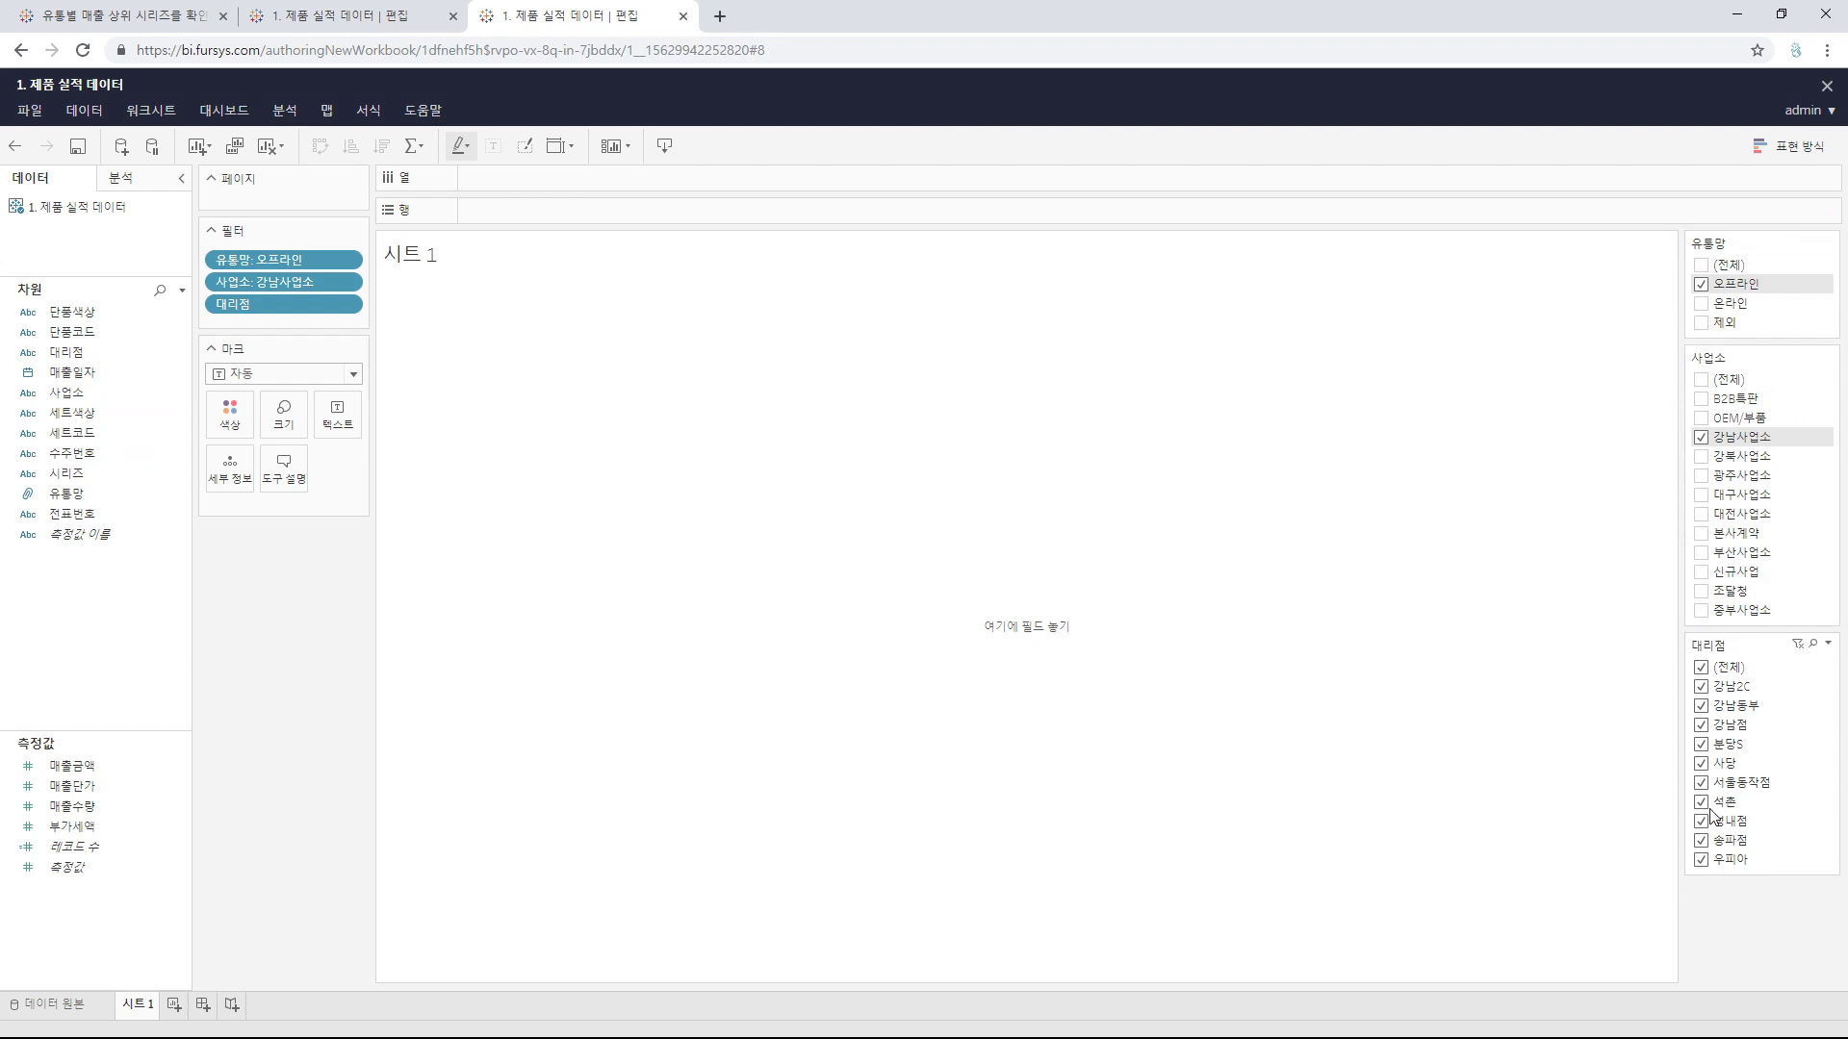
{"action": "left_click", "coordinate": [1504, 712]}
{"action": "left_click", "coordinate": [1829, 243]}
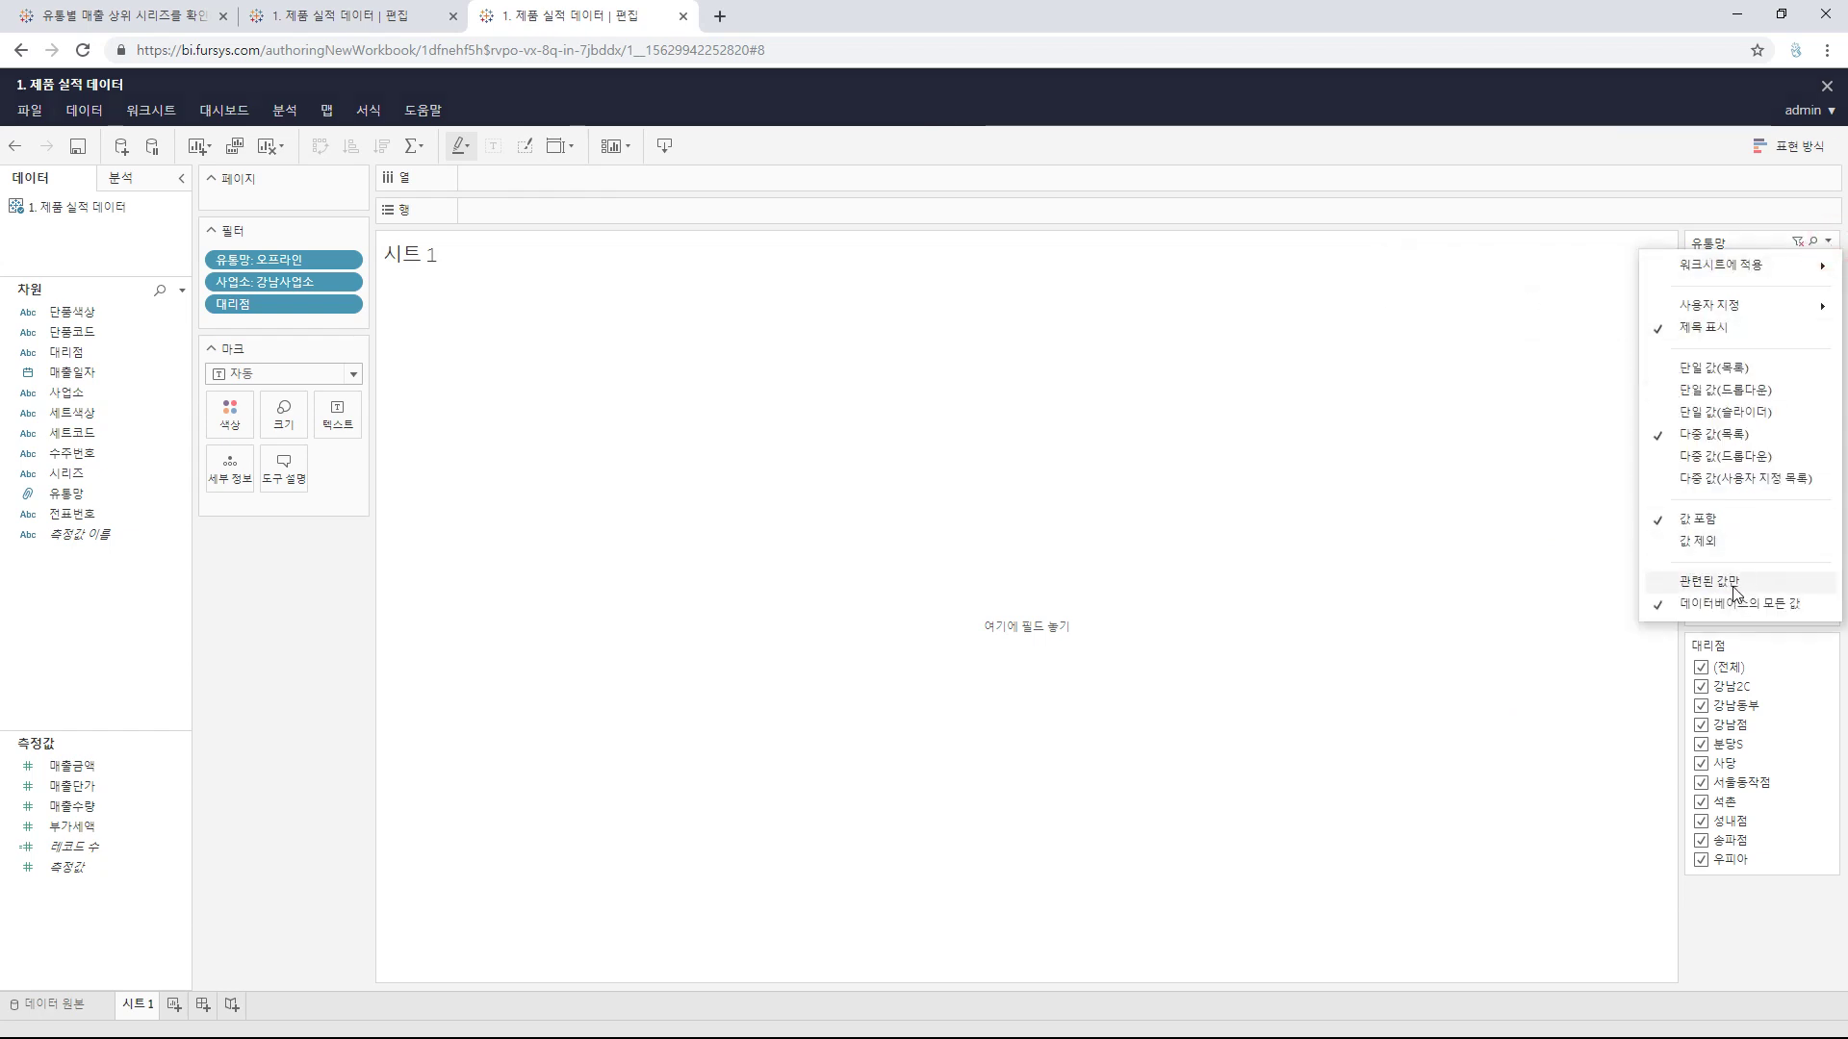
{"action": "left_click", "coordinate": [1401, 508]}
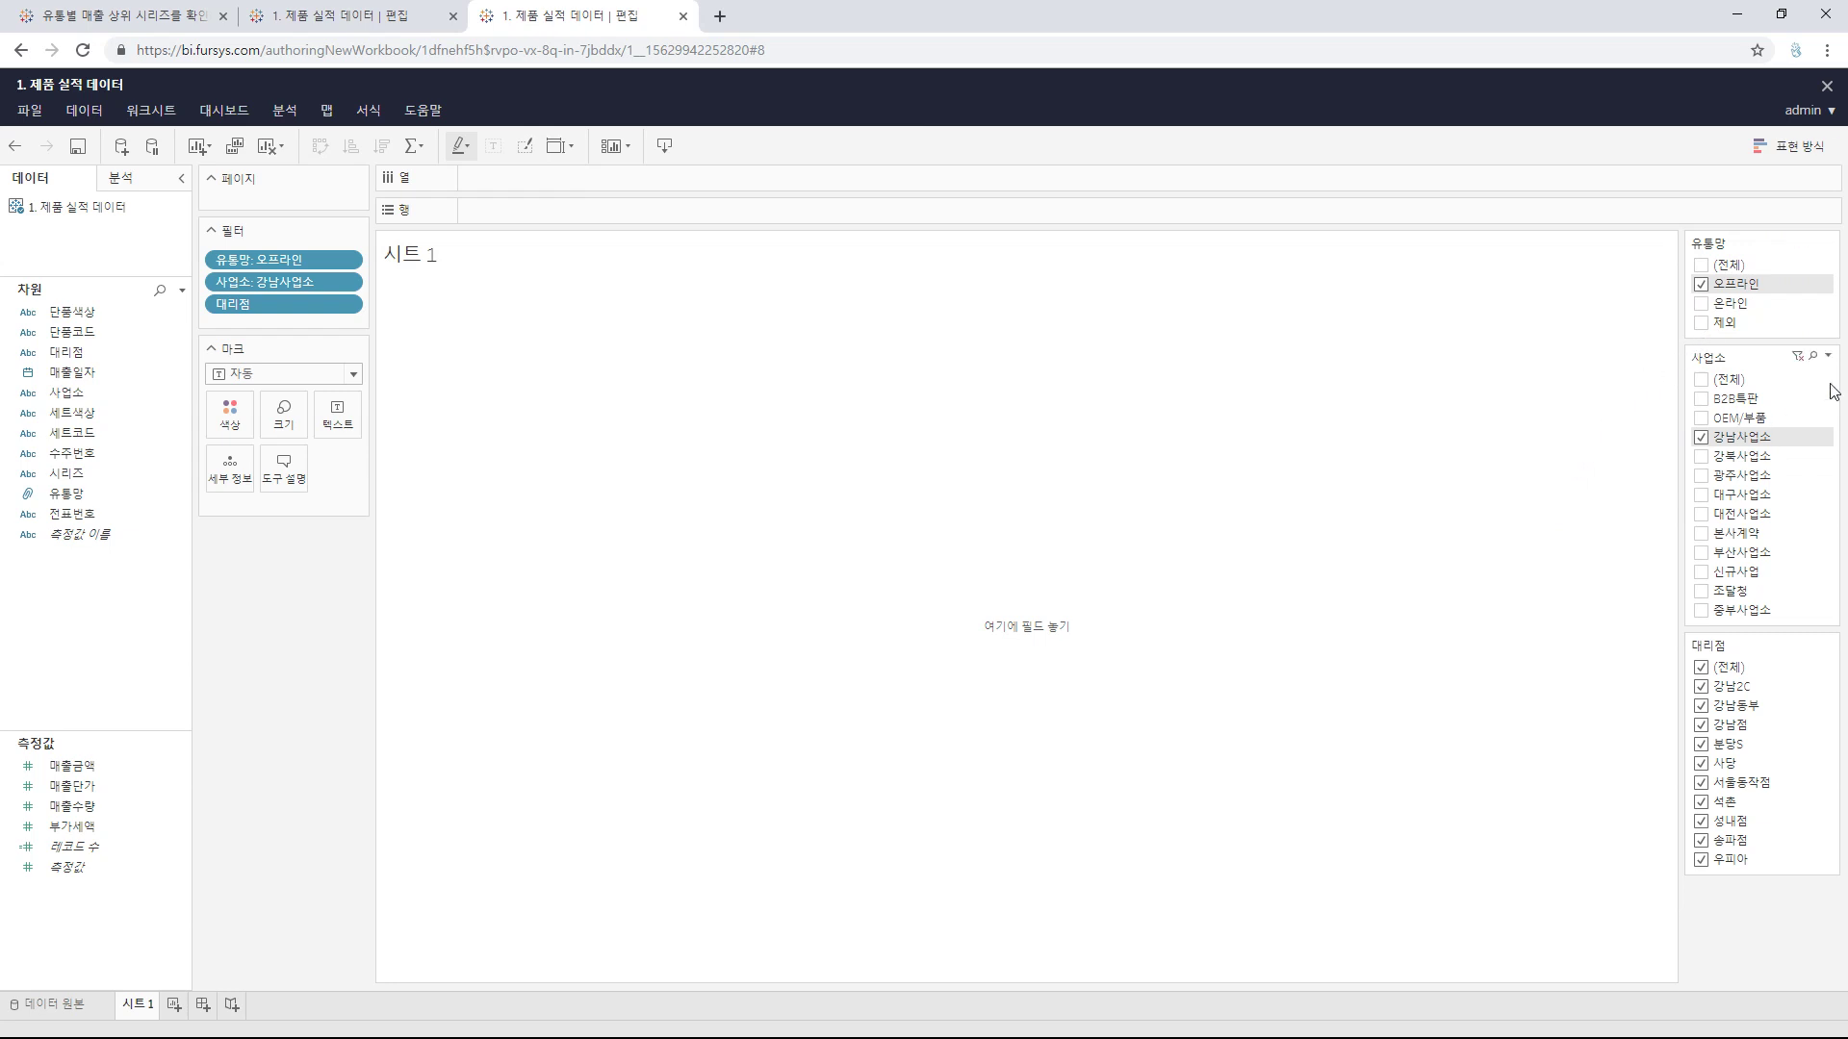
Step: Set the 유통망 filter to show 관련된 값만 and reselect all members in the 사업소 filter
{"action": "left_click", "coordinate": [1830, 242]}
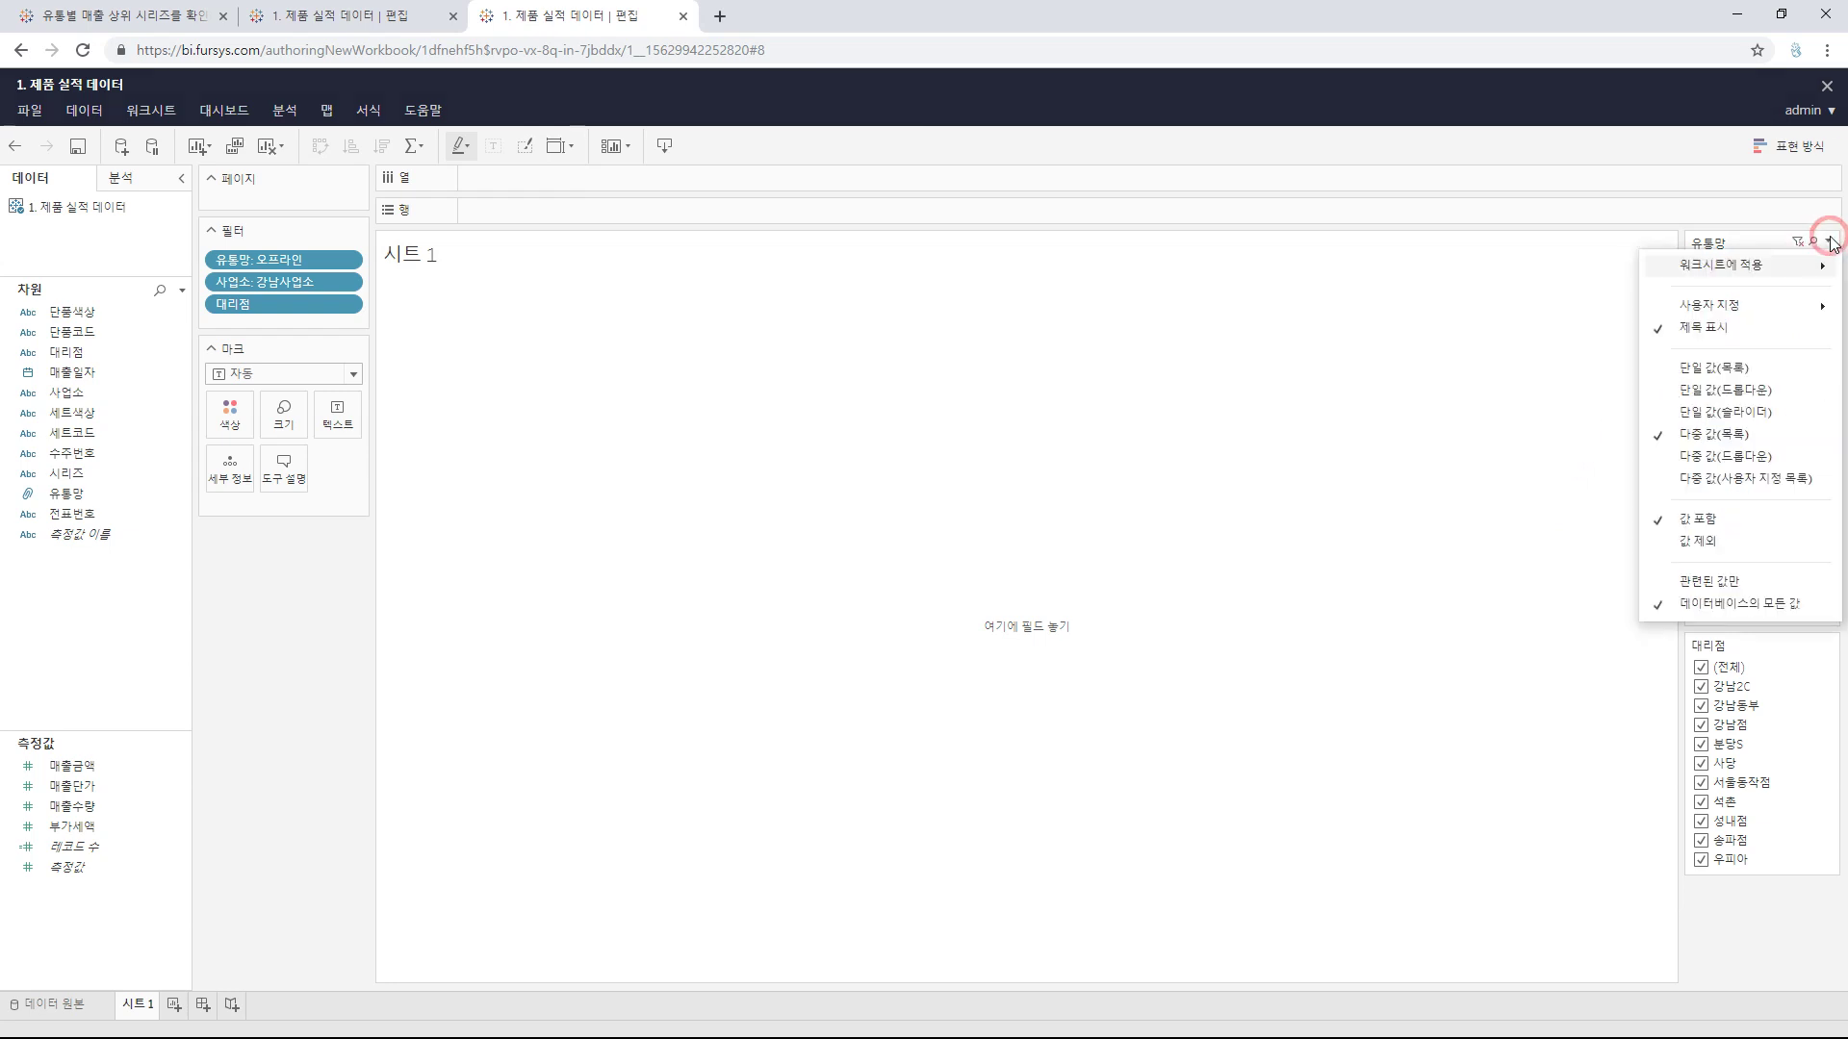
{"action": "left_click", "coordinate": [1751, 583]}
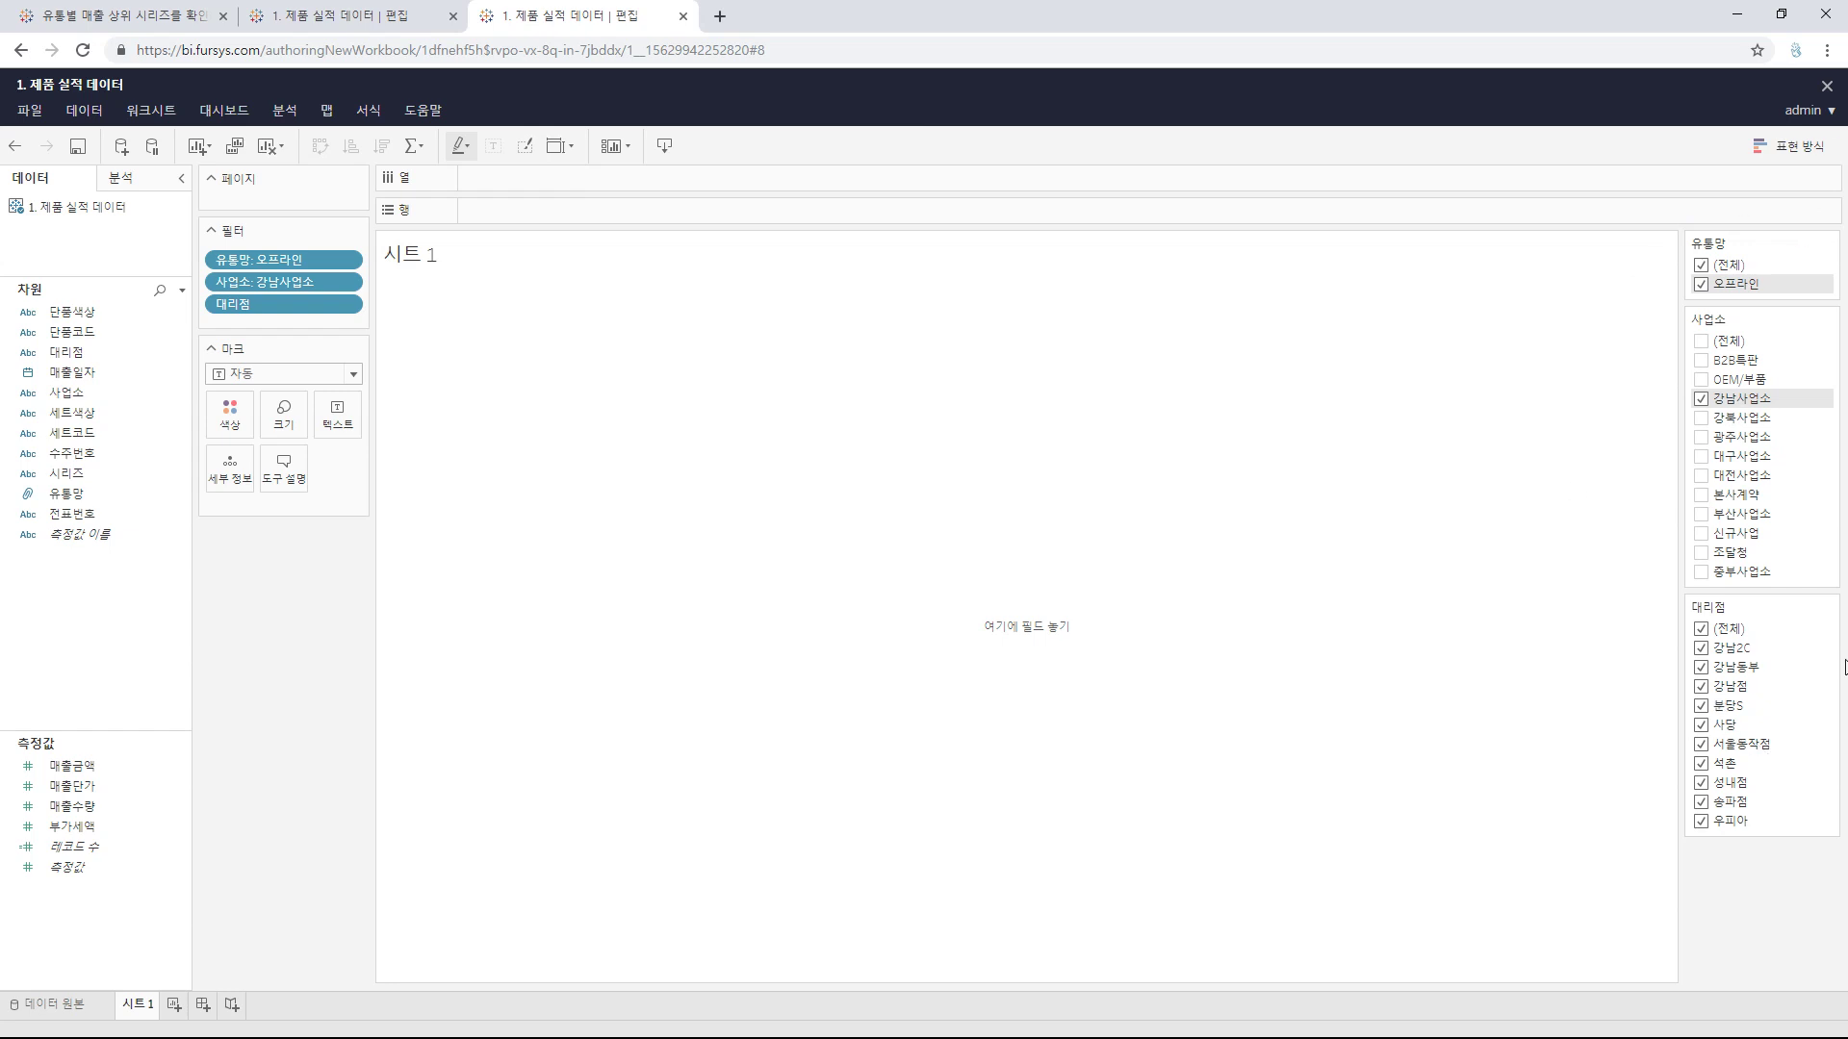
{"action": "left_click", "coordinate": [1701, 340]}
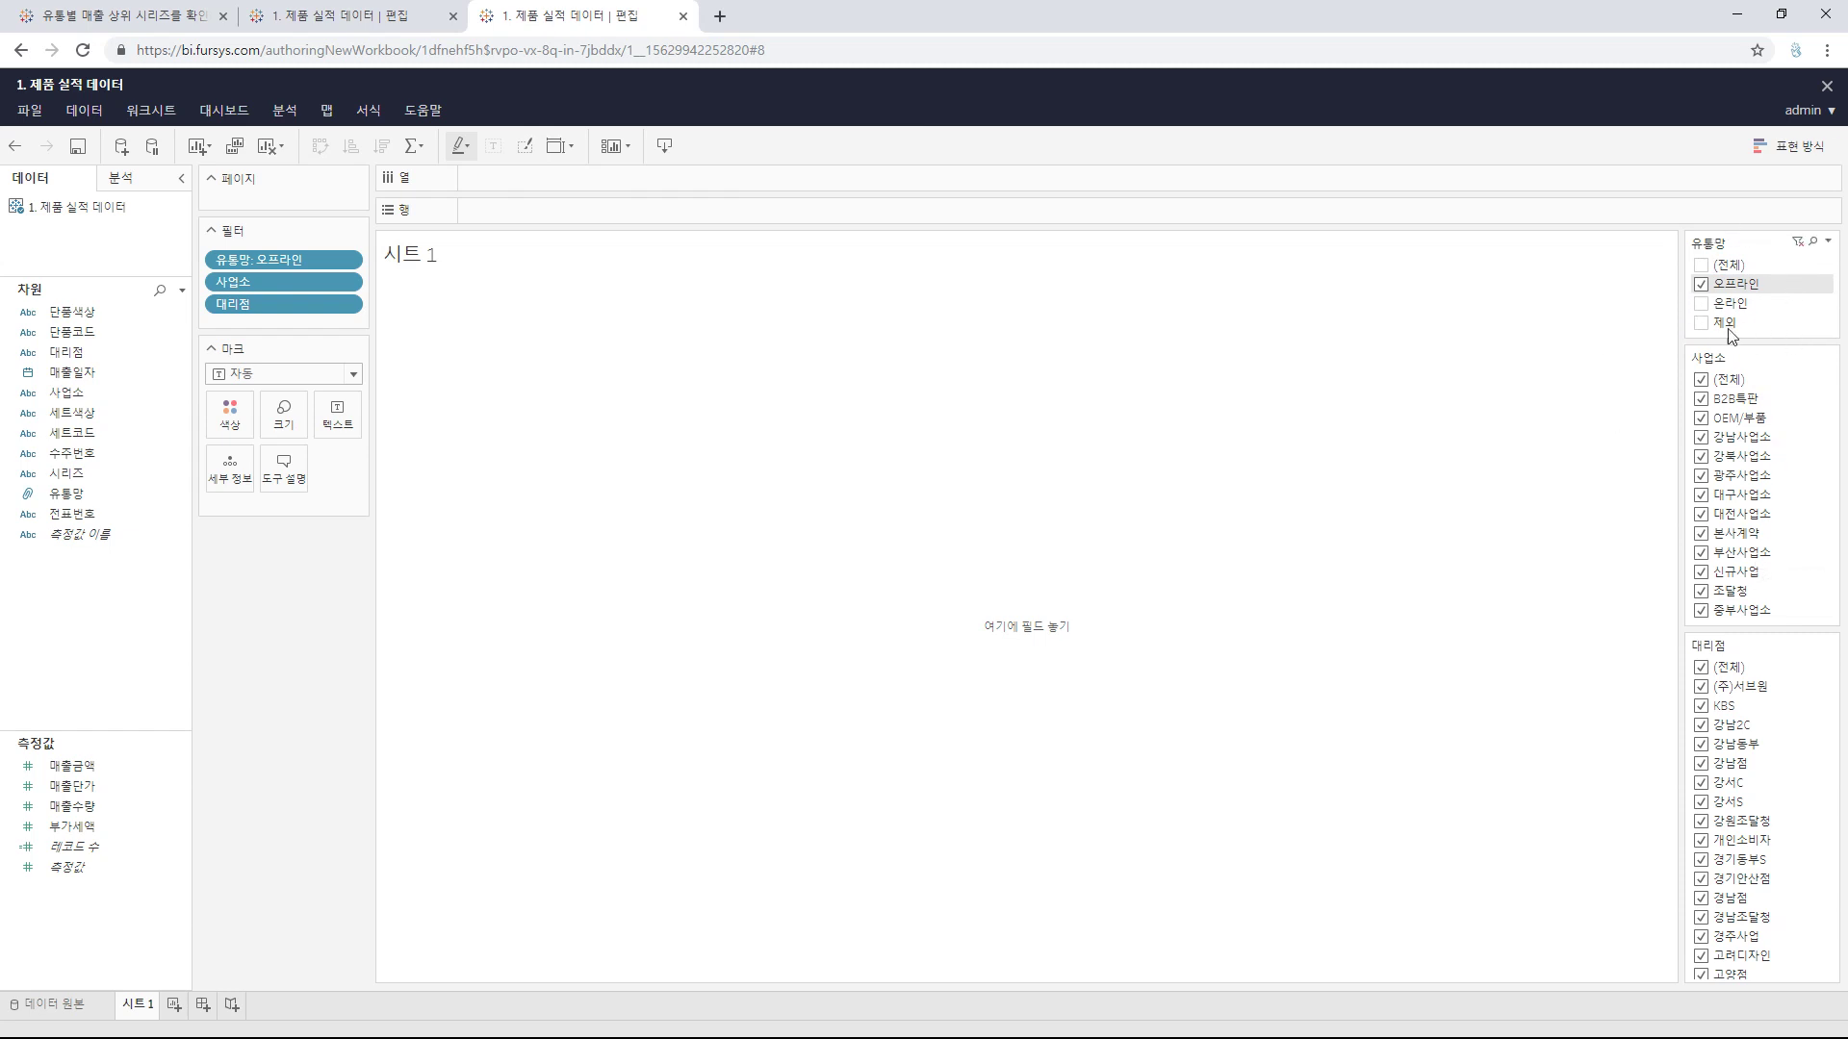
Step: Set the 유통망 filter back to 데이터베이스의 모든 값 and close this copy of the workbook
{"action": "left_click", "coordinate": [1834, 249]}
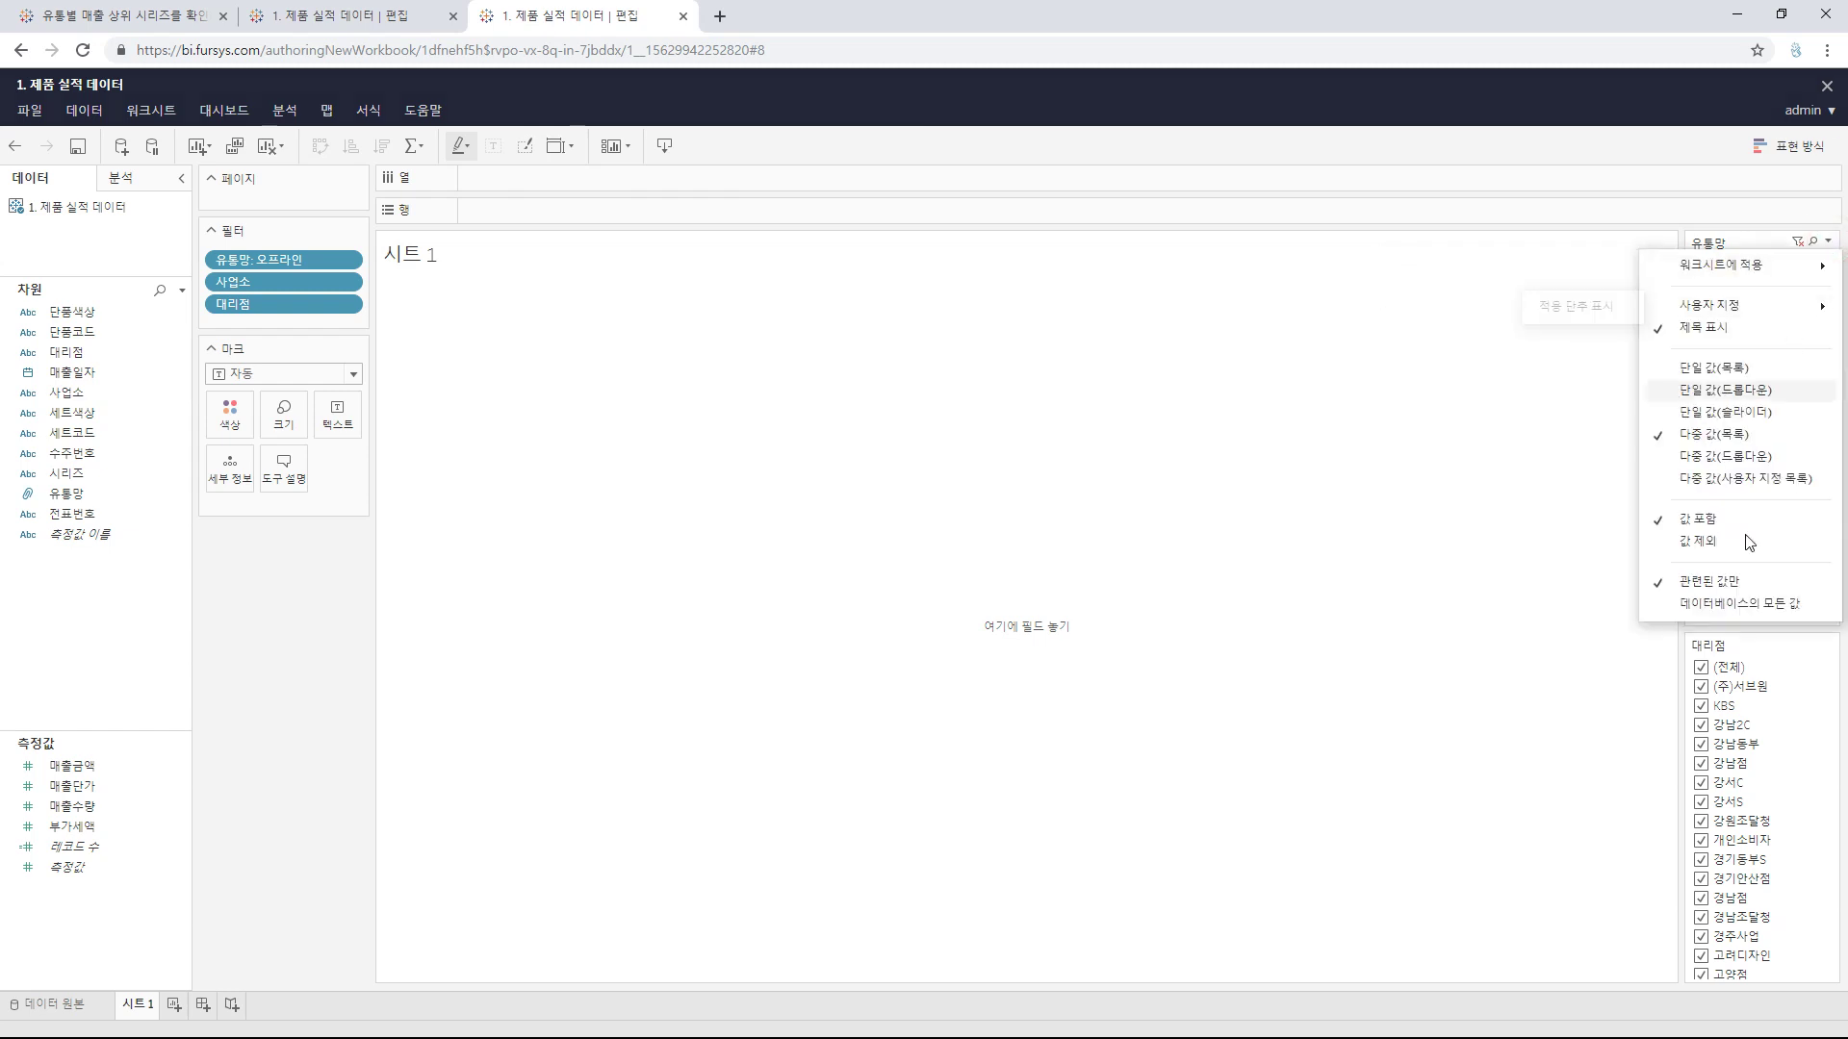
{"action": "left_click", "coordinate": [1724, 604]}
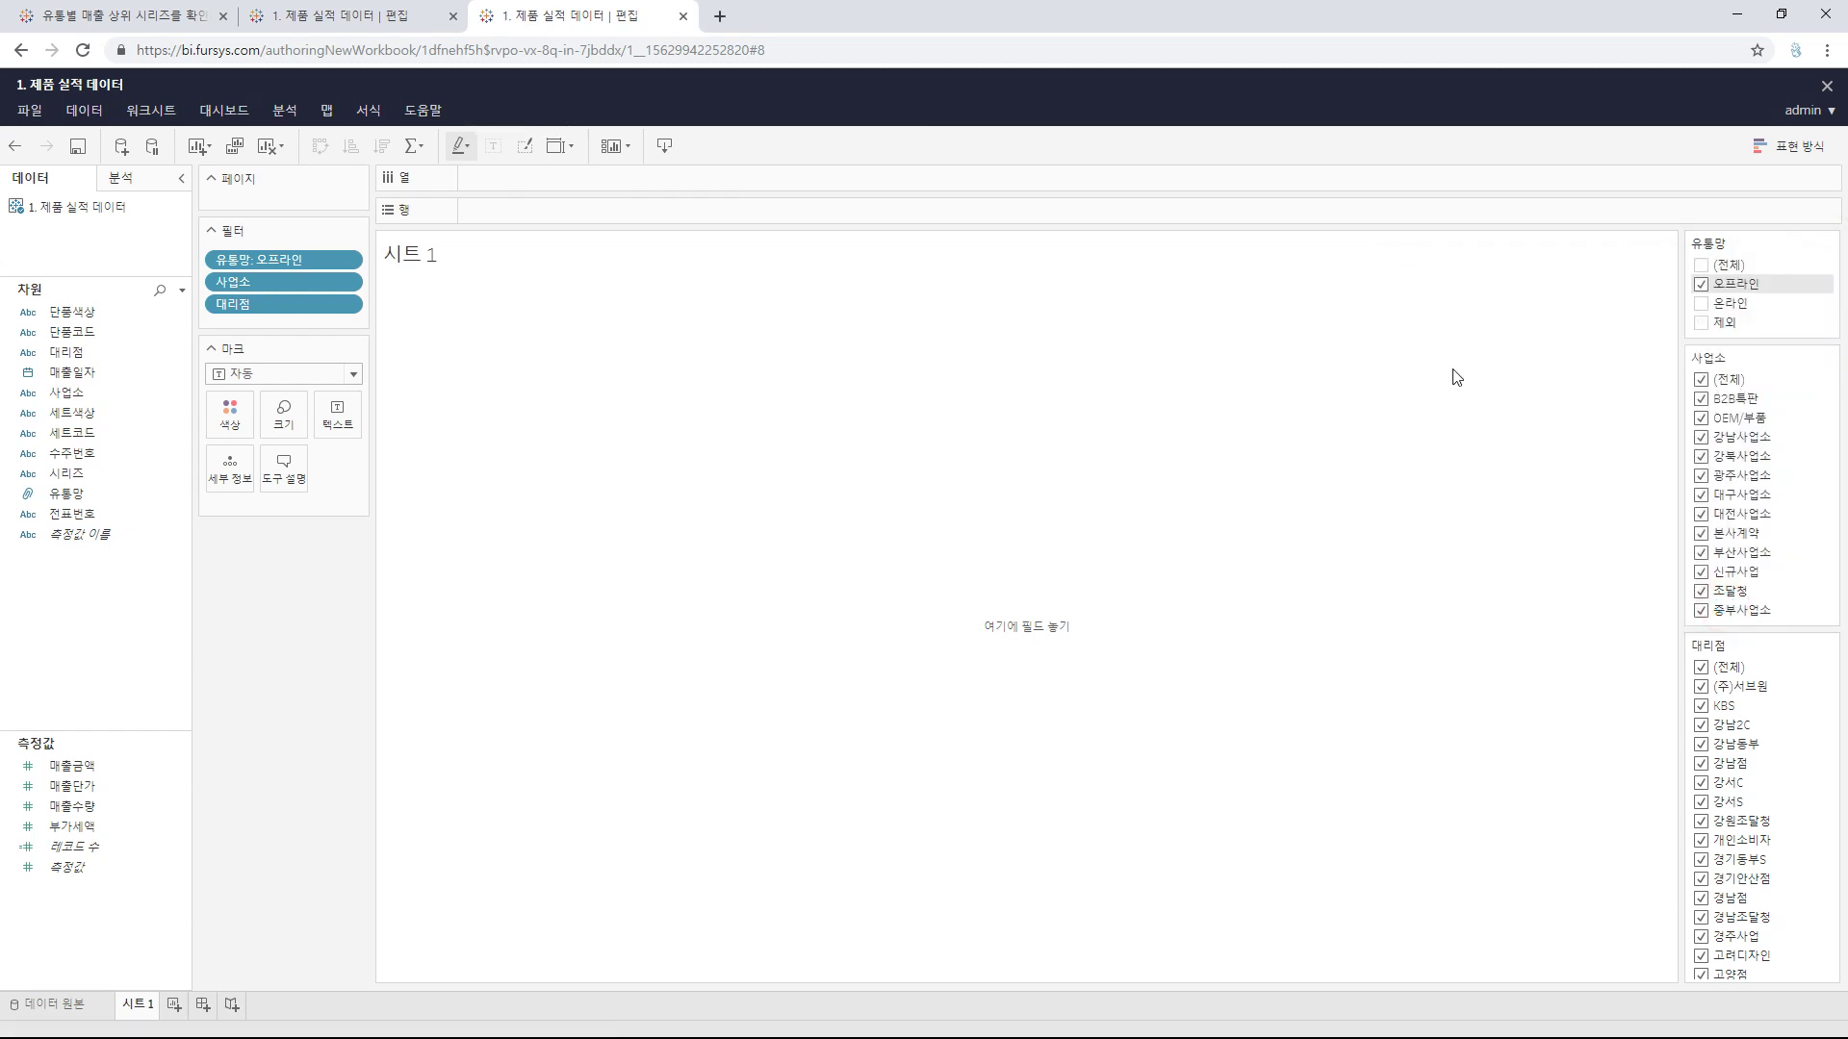
{"action": "left_click", "coordinate": [683, 17]}
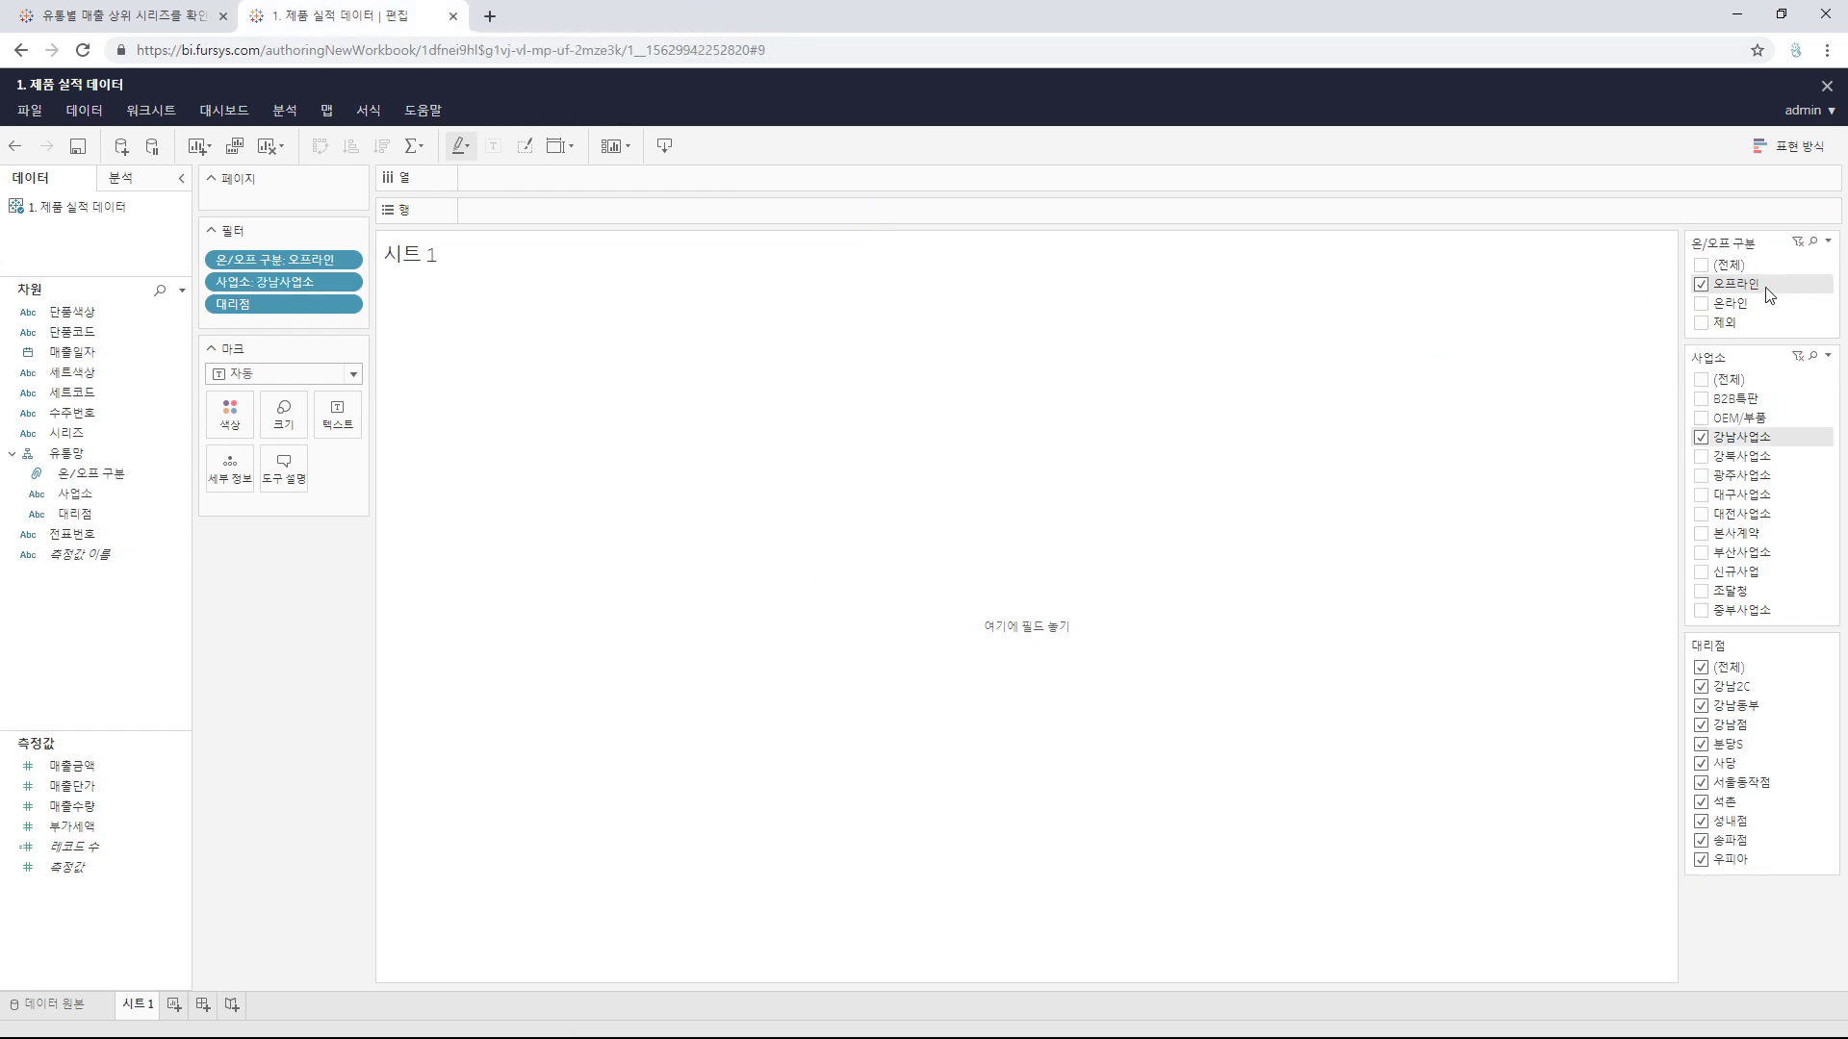
Step: Switch the 온/오프 구분 filter from 오프라인 to 온라인 and select 온라인 in the 사업소 filter
{"action": "left_click", "coordinate": [1700, 288]}
{"action": "left_click", "coordinate": [1700, 305]}
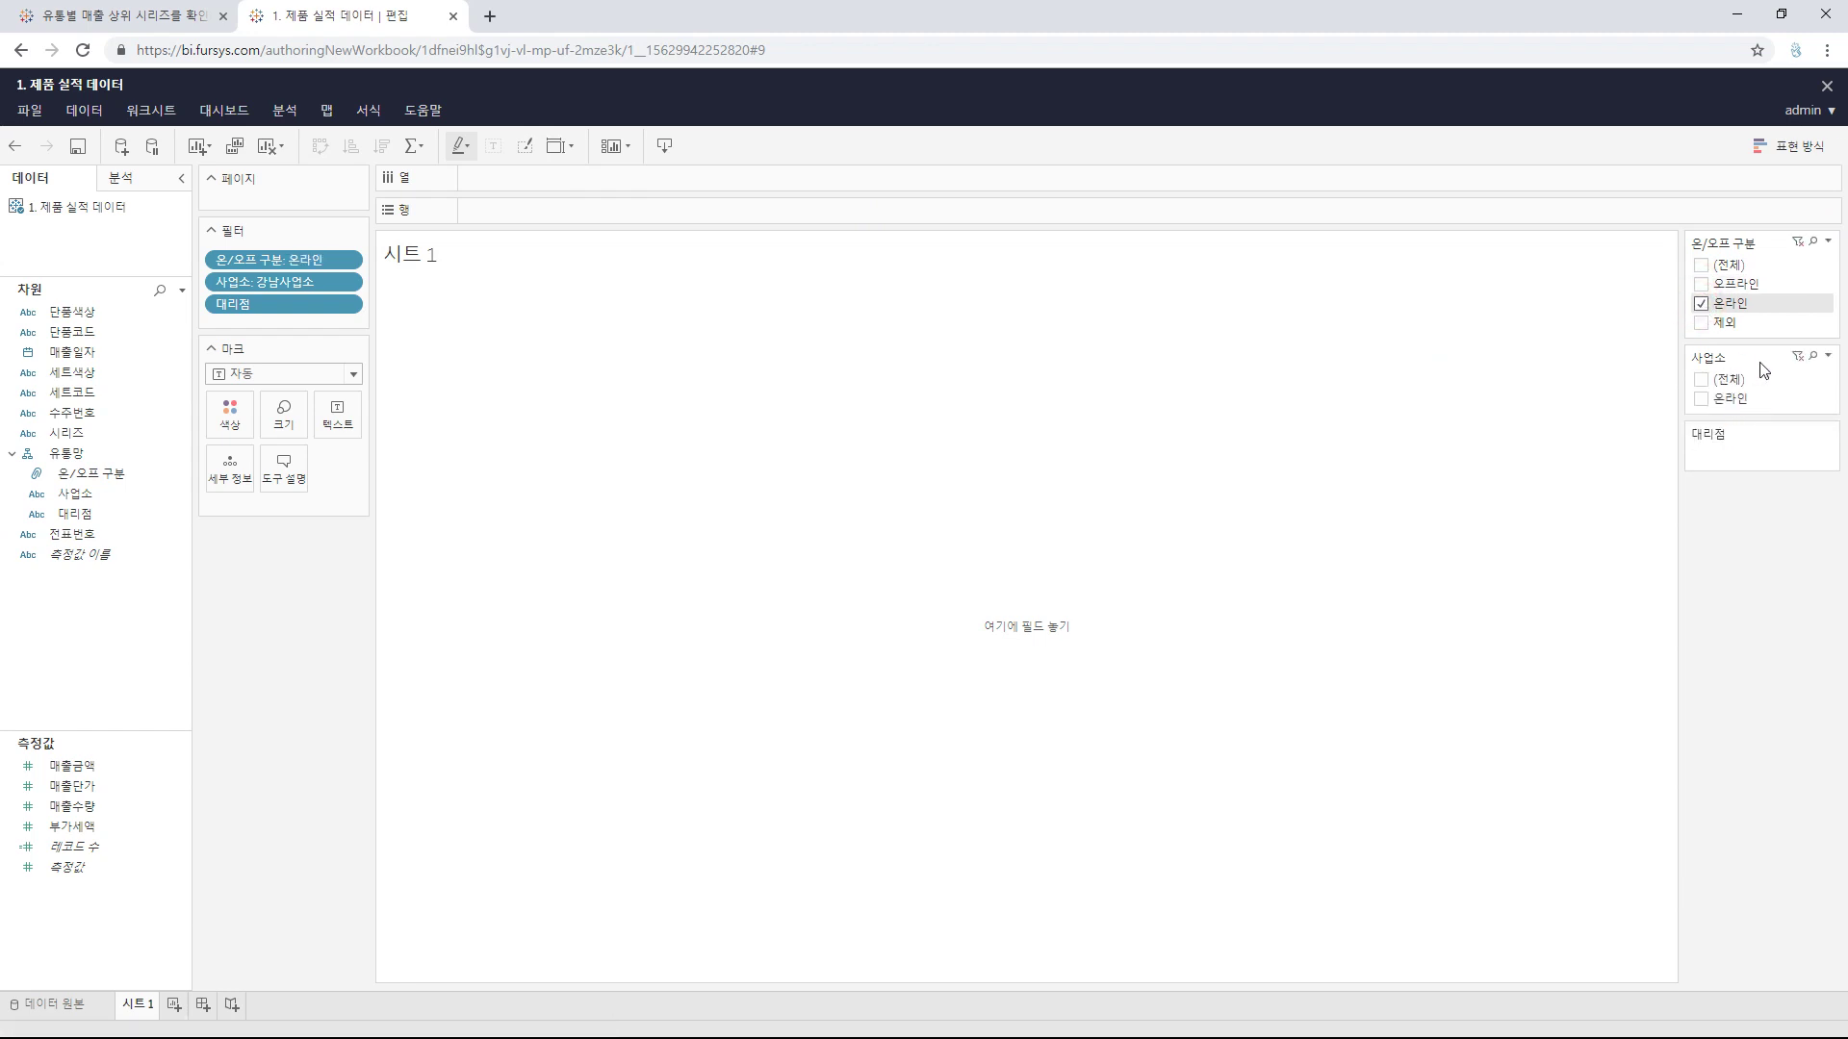
{"action": "left_click", "coordinate": [1701, 399]}
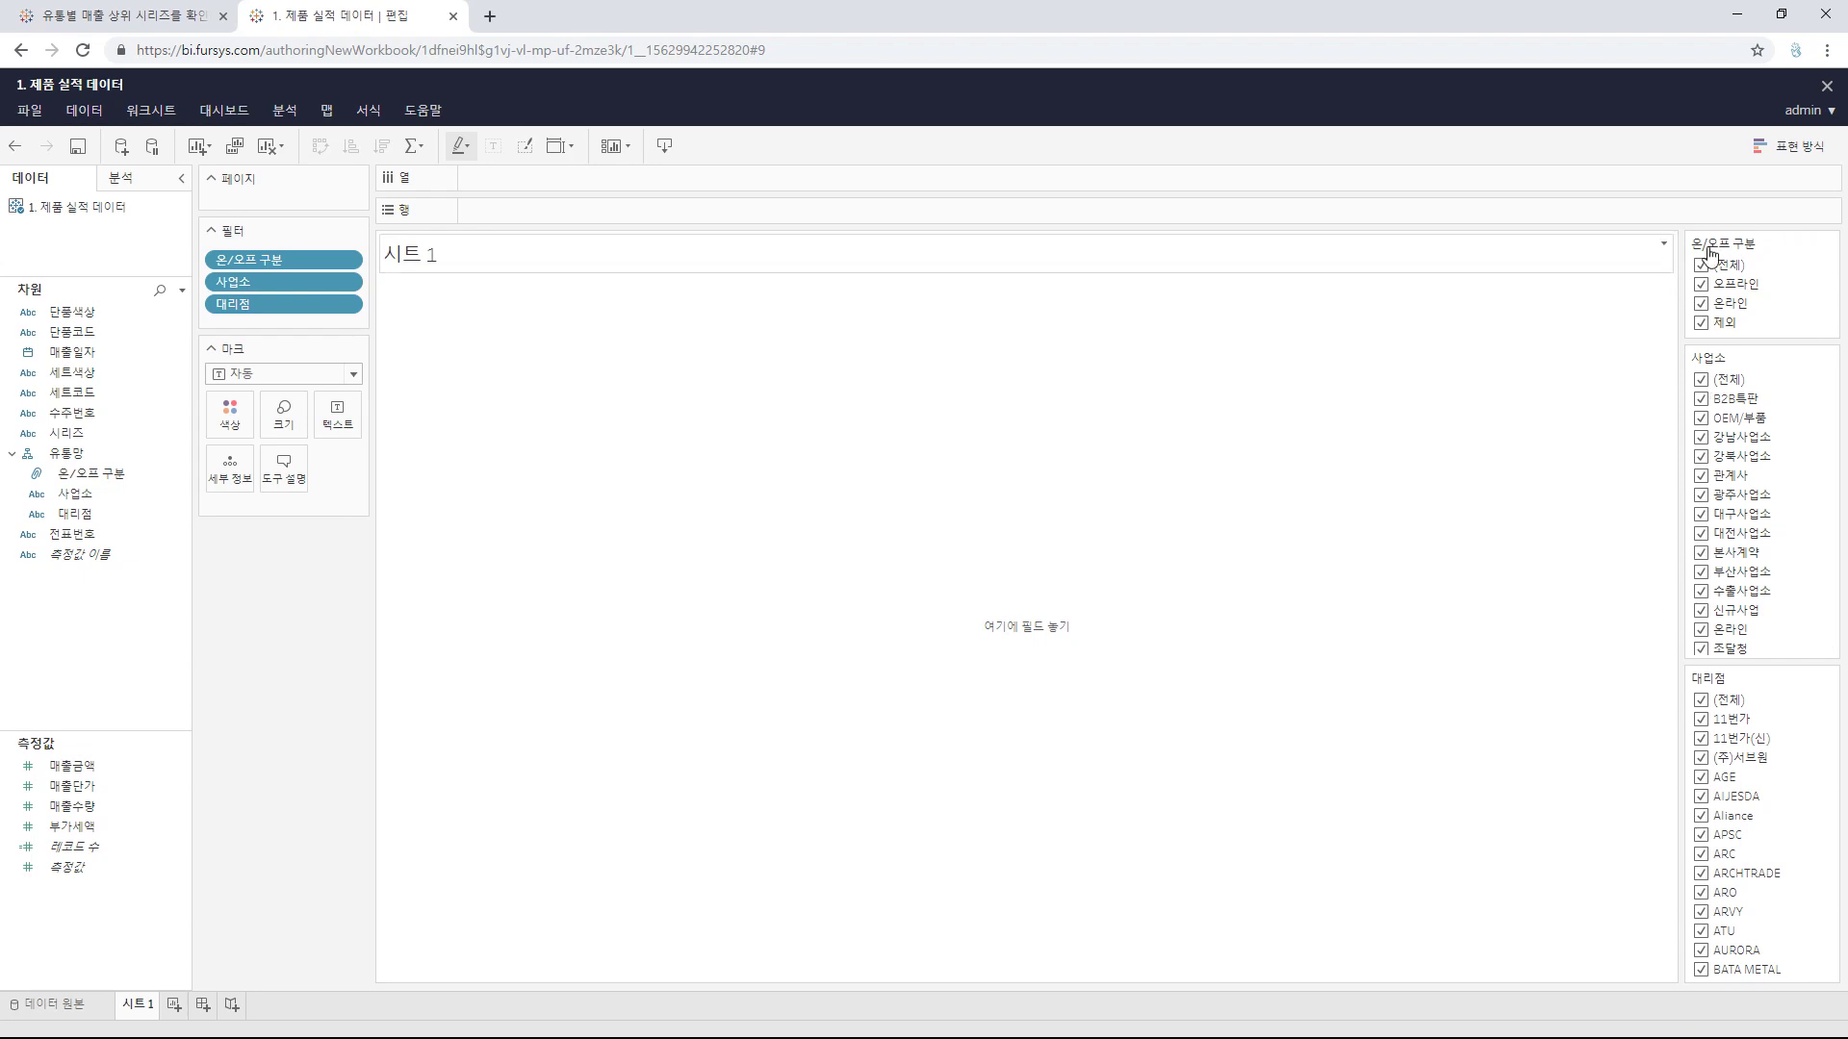
Step: With all values selected in the three filters, exclude 제외 from the 온/오프 구분 filter
{"action": "left_click", "coordinate": [1700, 324]}
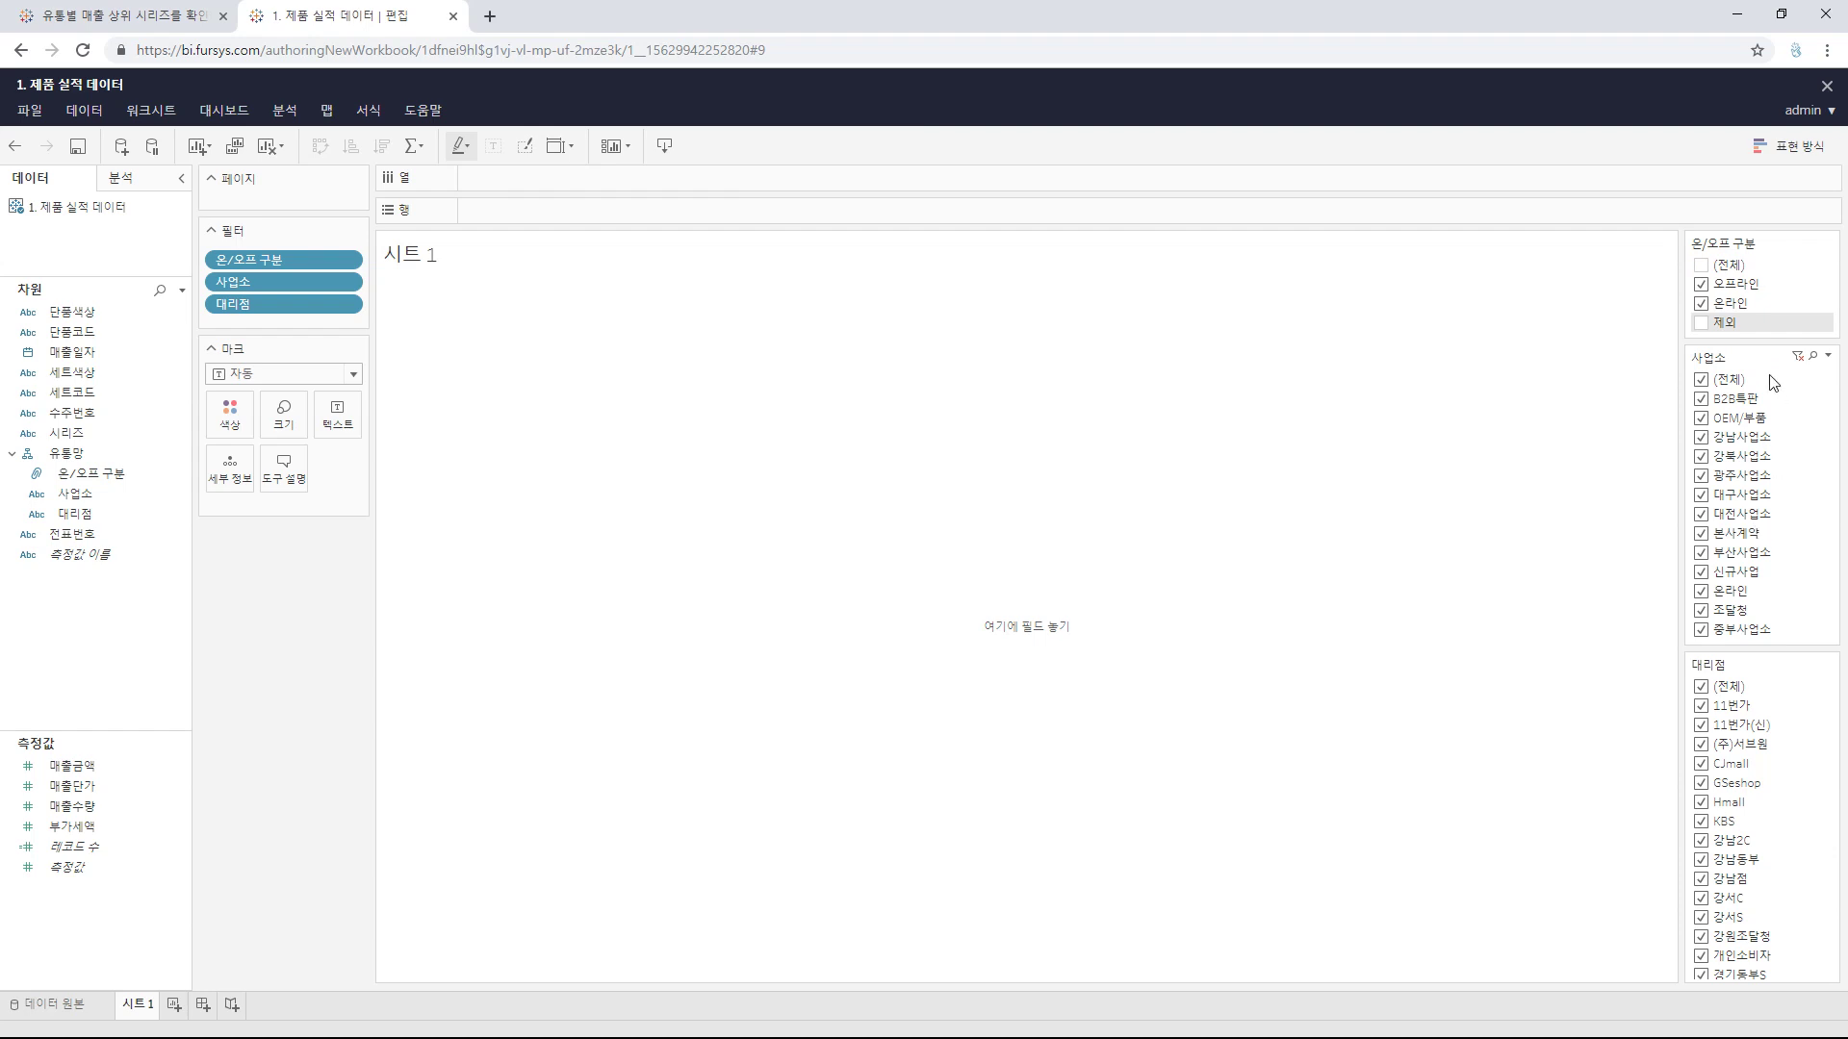
Step: Change the 사업소 and 대리점 filters to the 다중 값(드롭다운) display
{"action": "left_click", "coordinate": [1829, 357]}
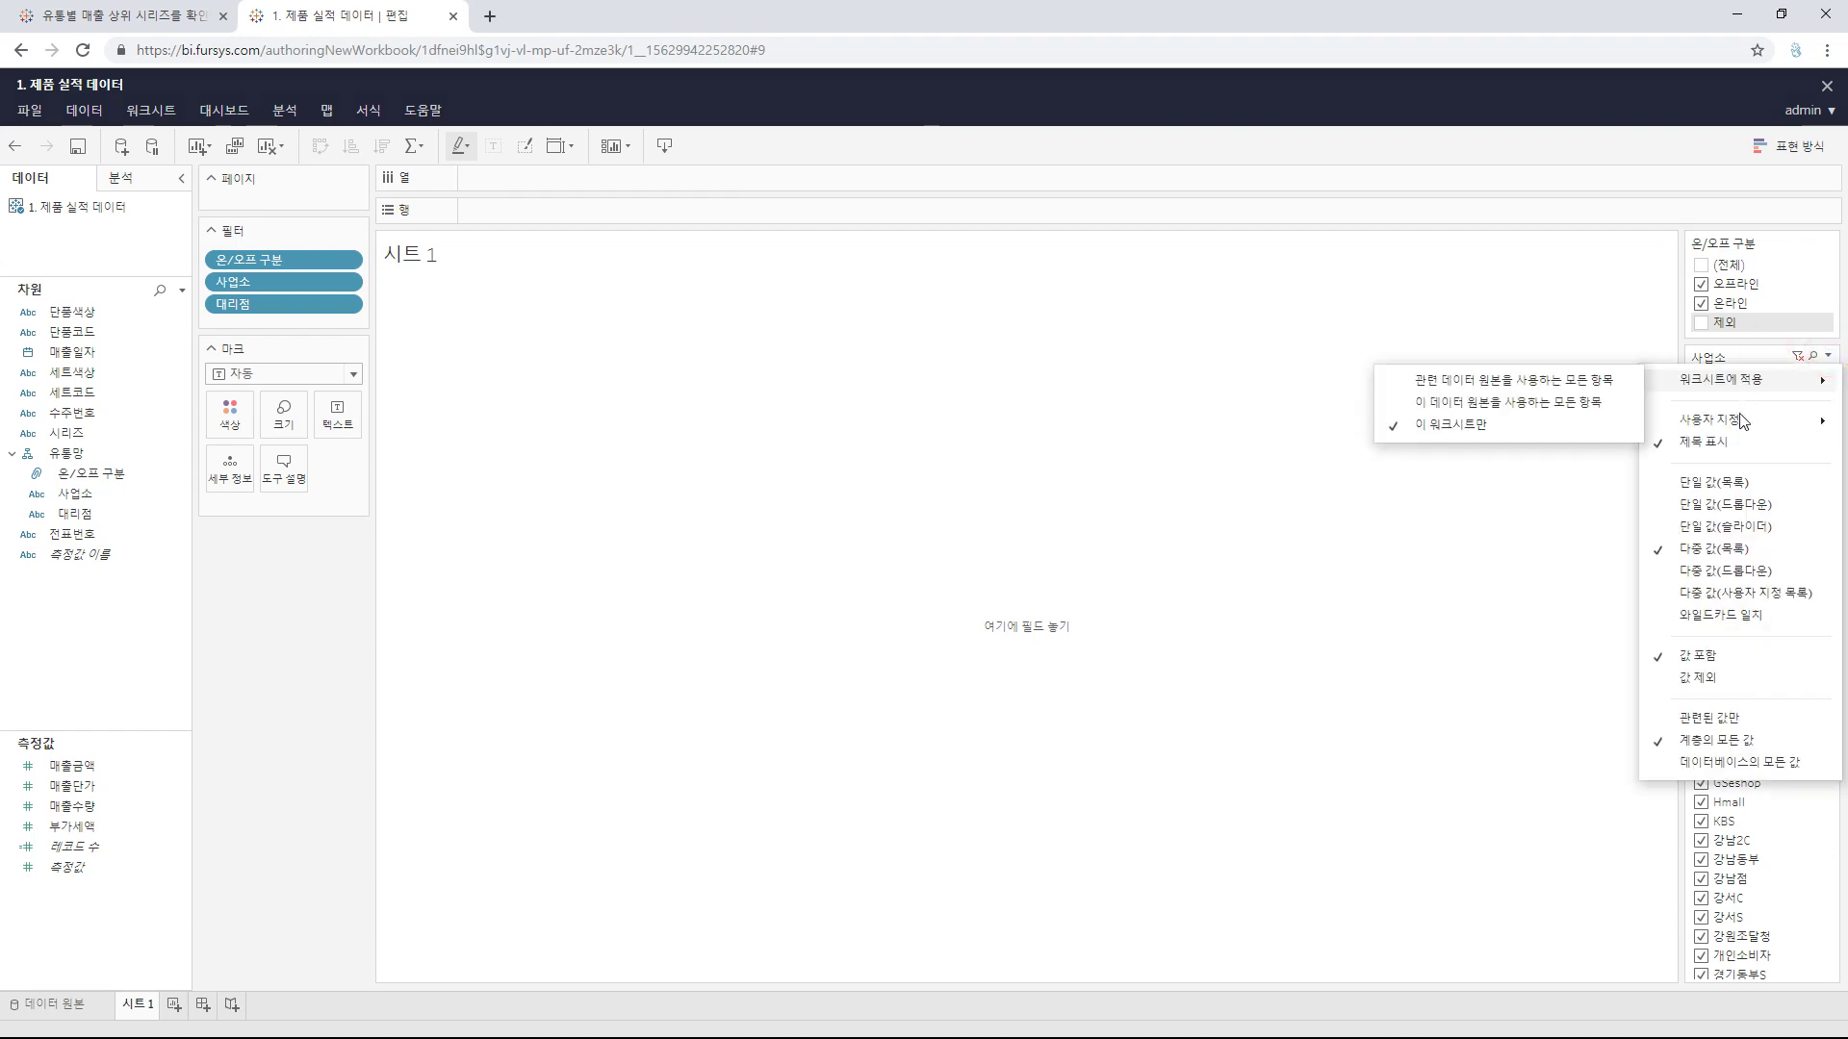
{"action": "left_click", "coordinate": [1775, 576]}
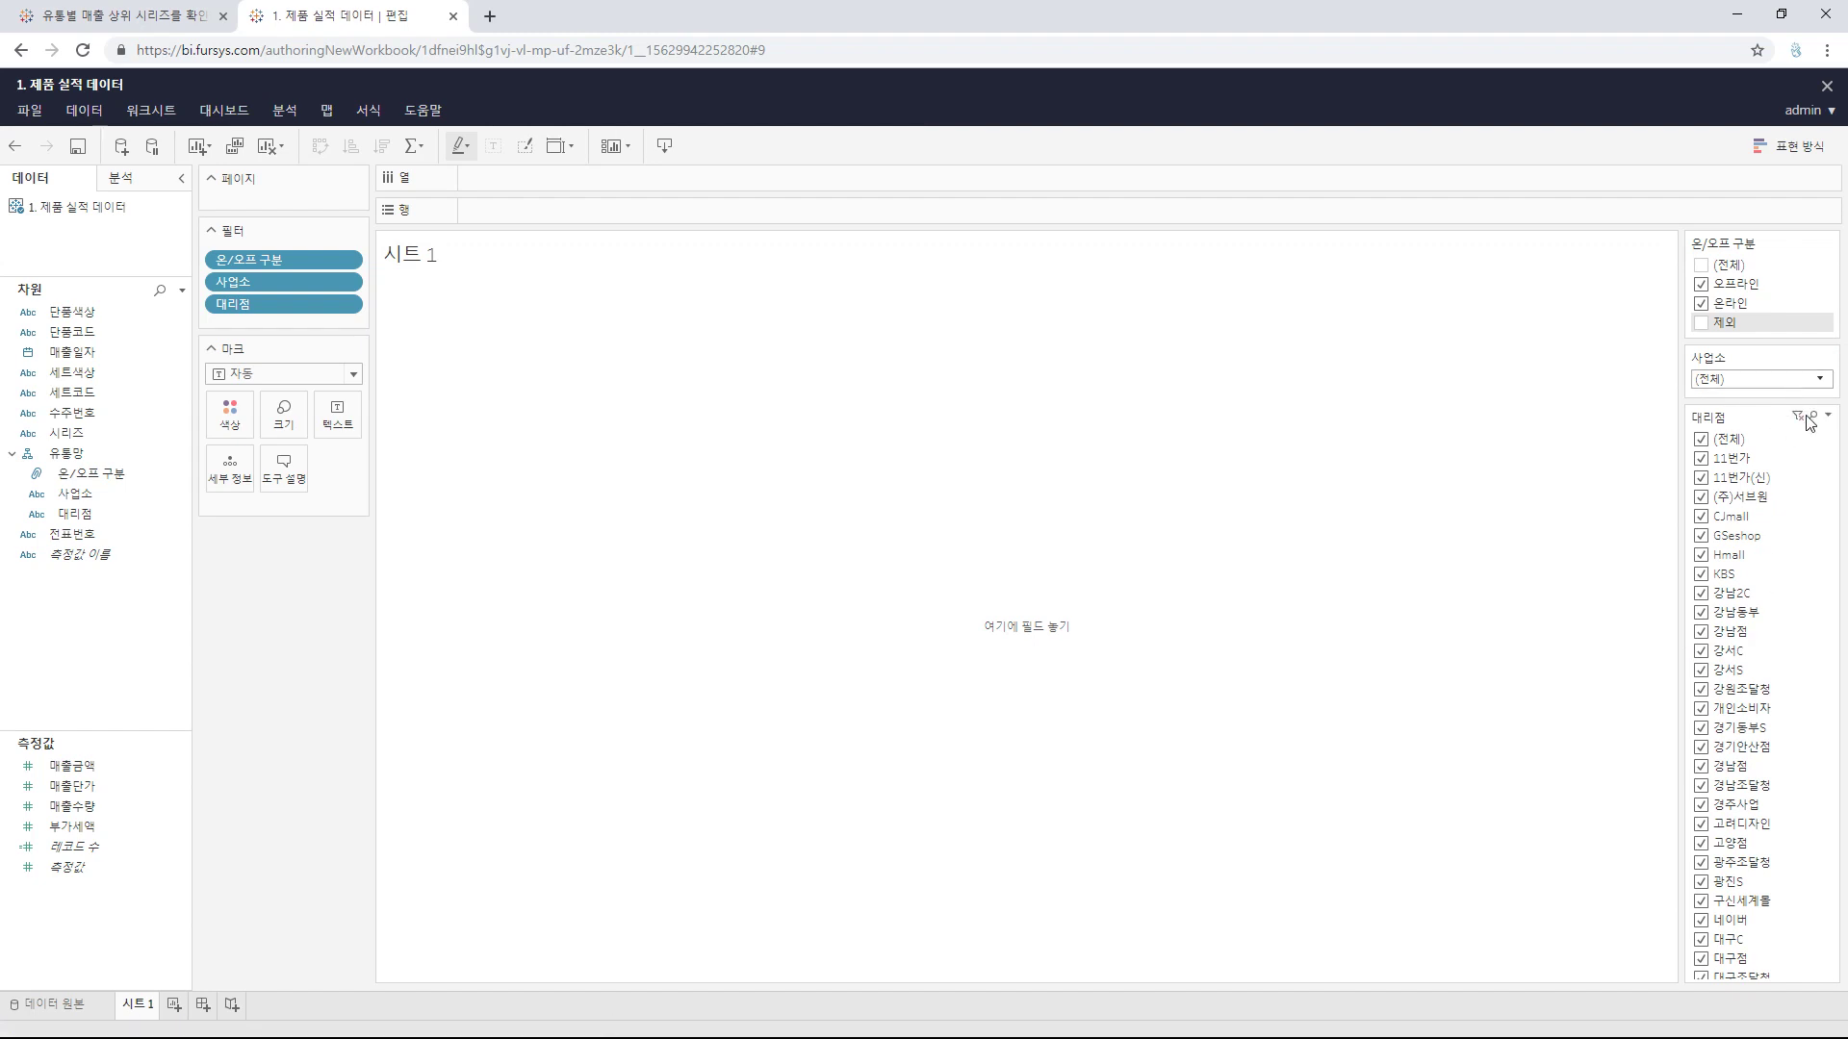
{"action": "left_click", "coordinate": [1827, 415]}
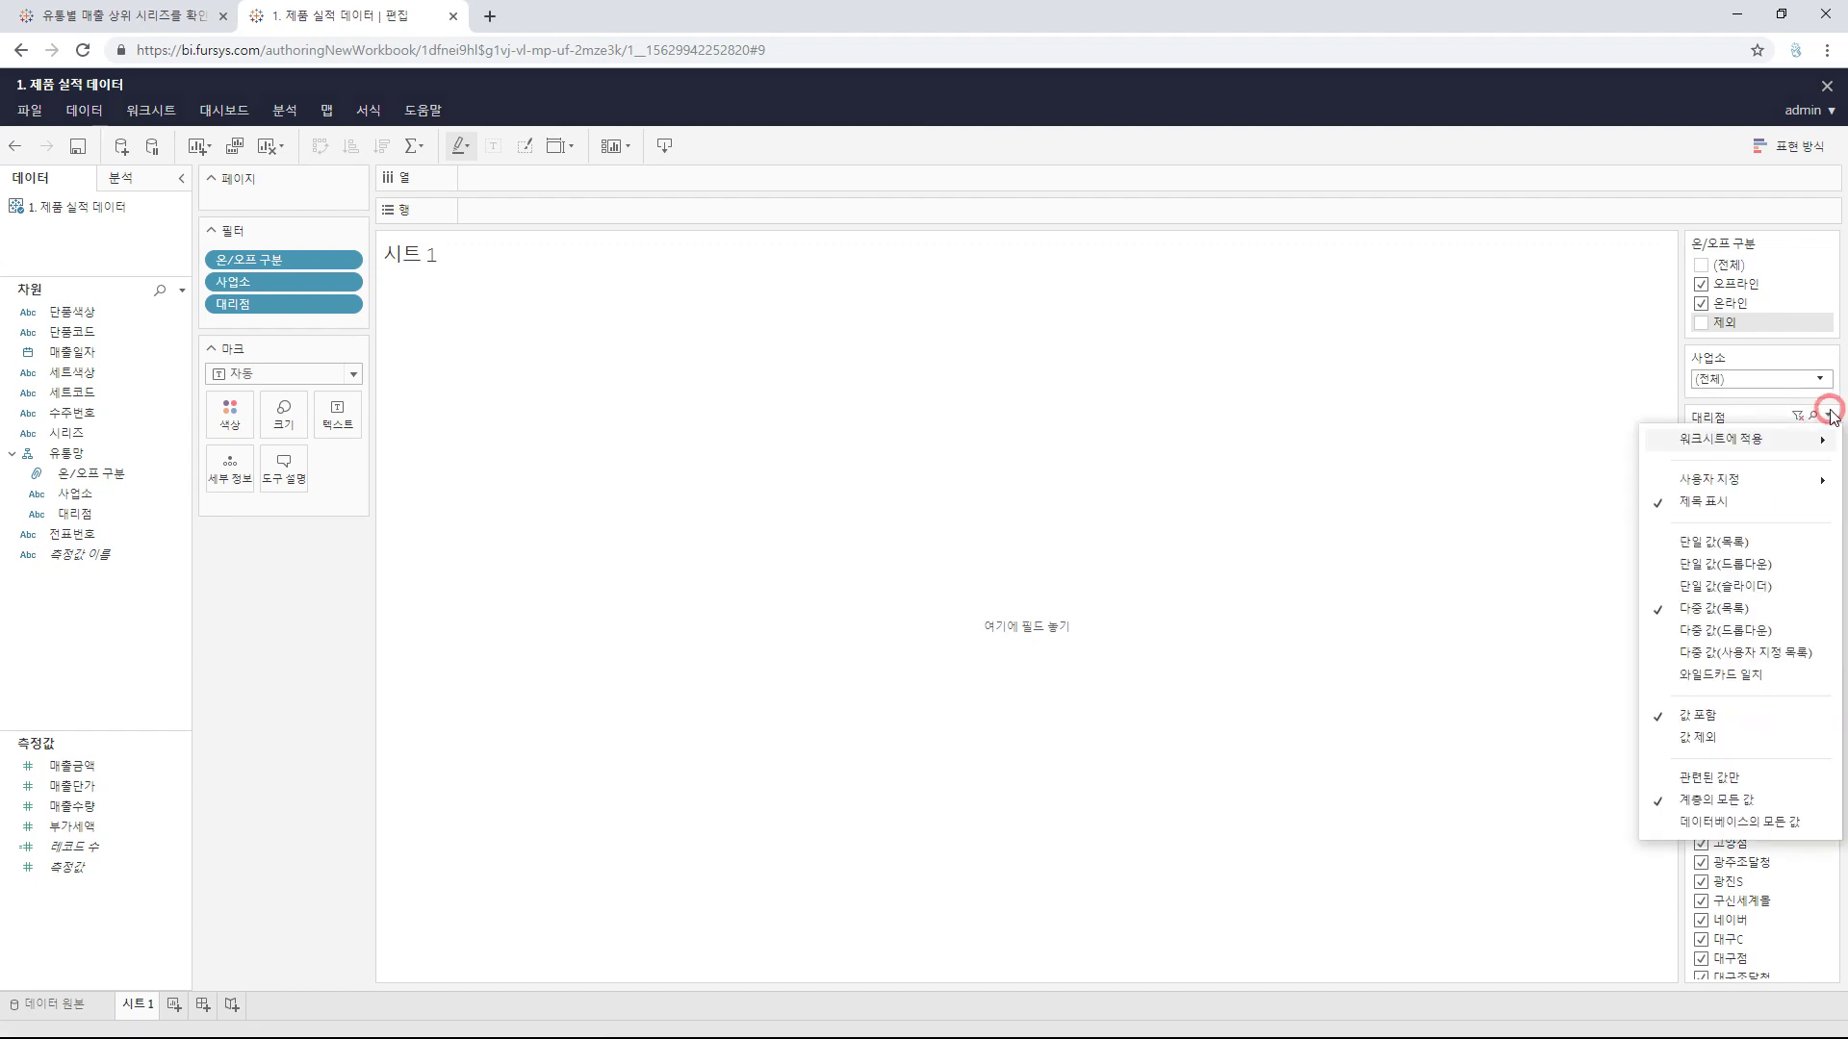
{"action": "left_click", "coordinate": [1785, 633]}
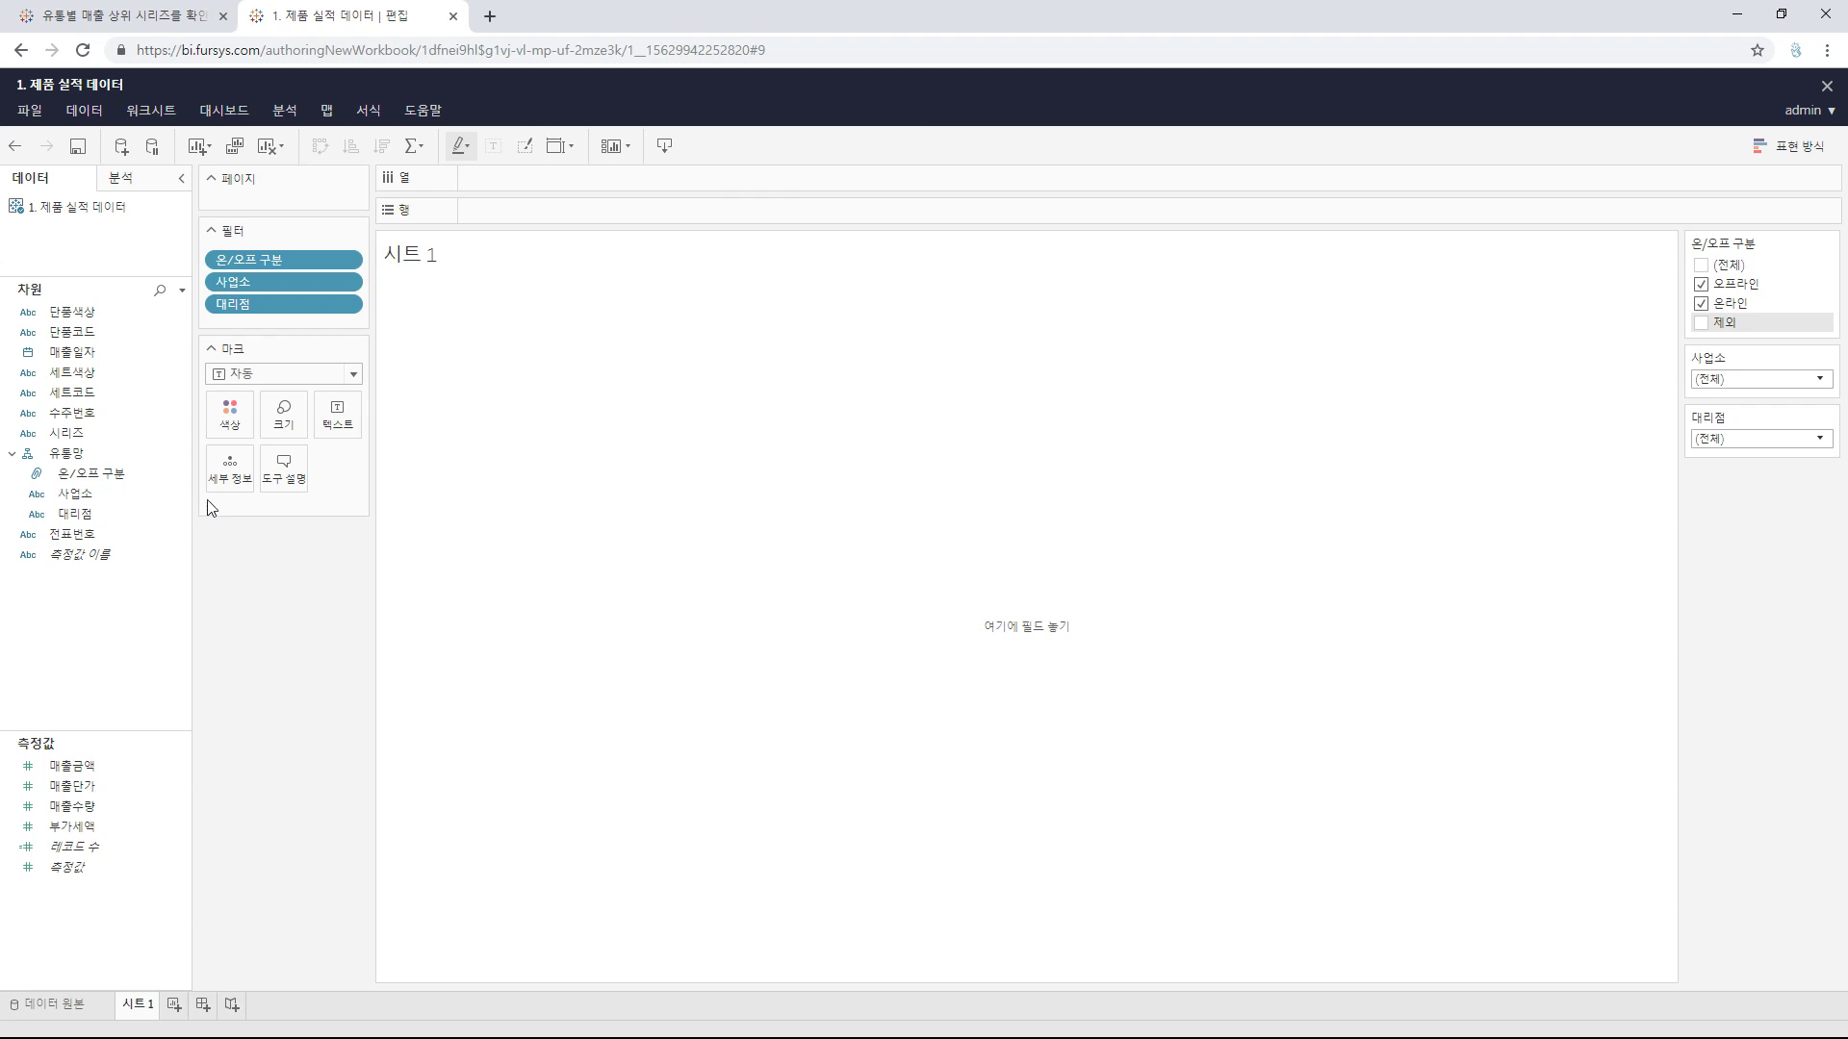
Step: Create the calculated field 동기간 비교 필터 with the formula MONTH({MAX([매출일자])})*100+DAY({MAX([매출일자])}) >= MONTH([매출일자])*100+DAY([매출일자])
{"action": "left_click", "coordinate": [181, 292]}
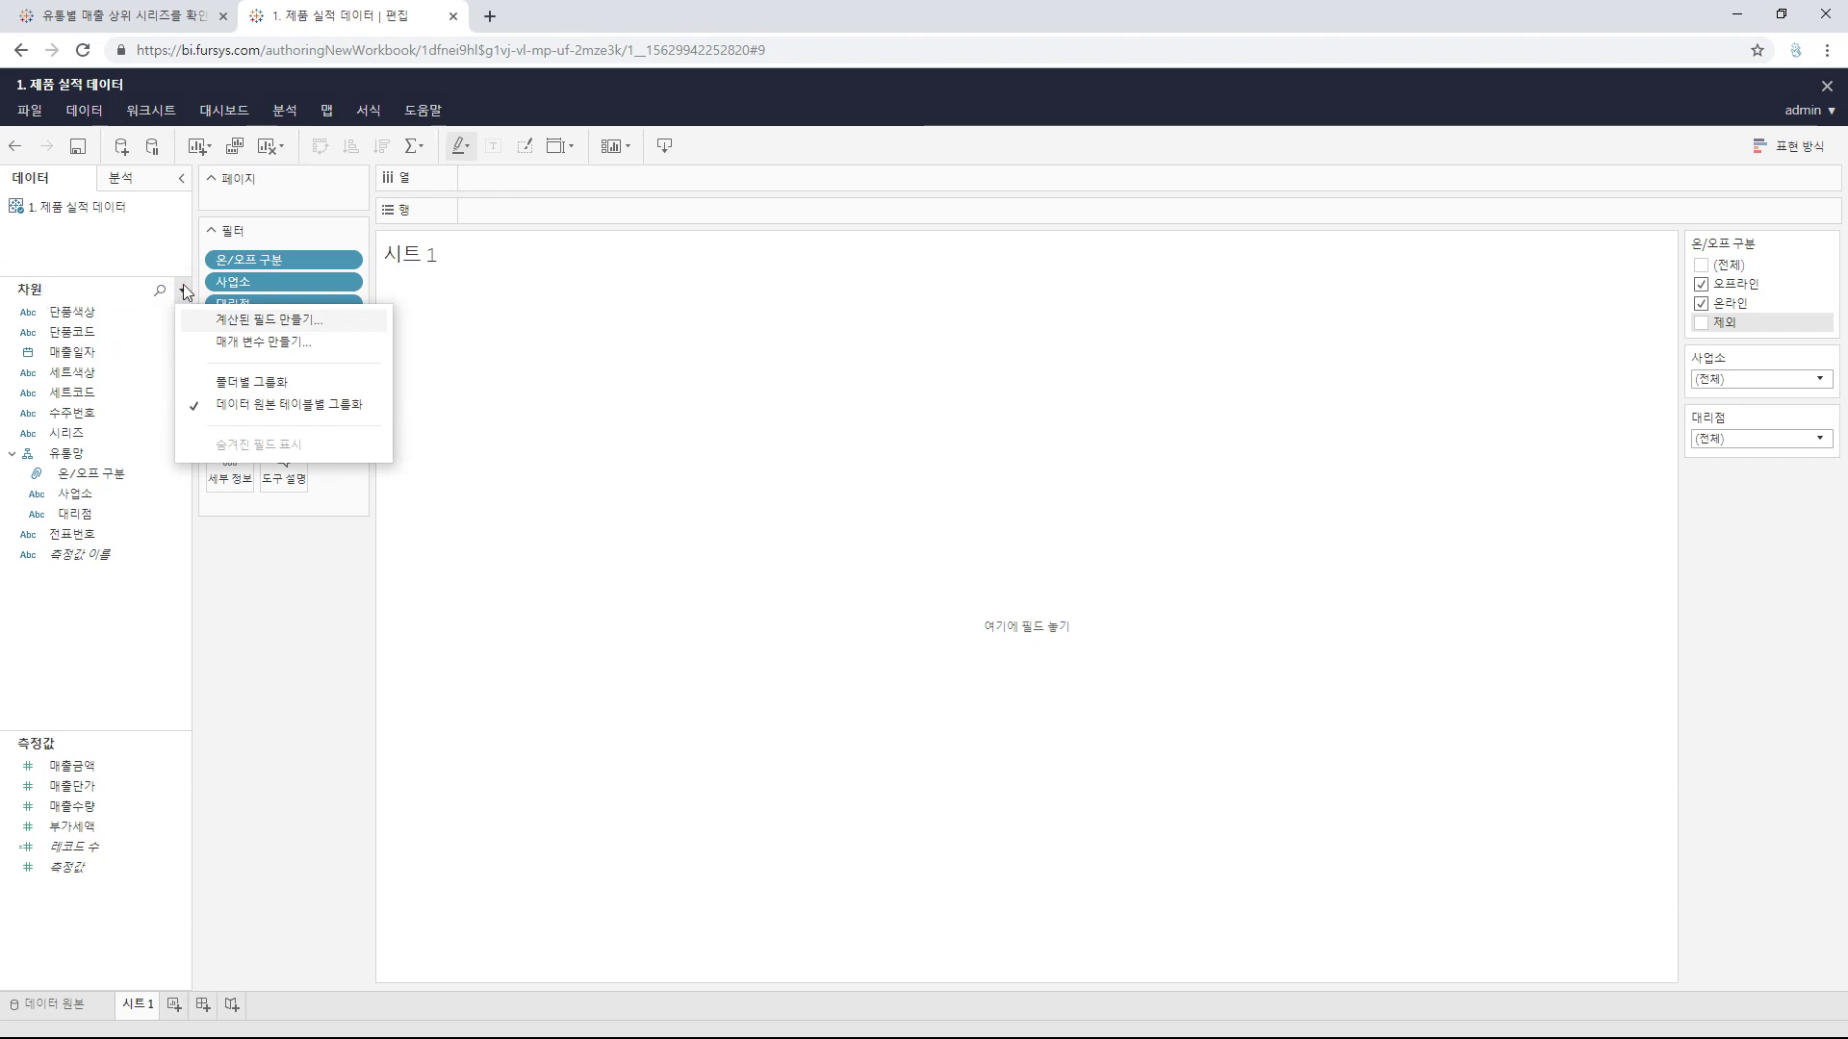
{"action": "left_click", "coordinate": [261, 325]}
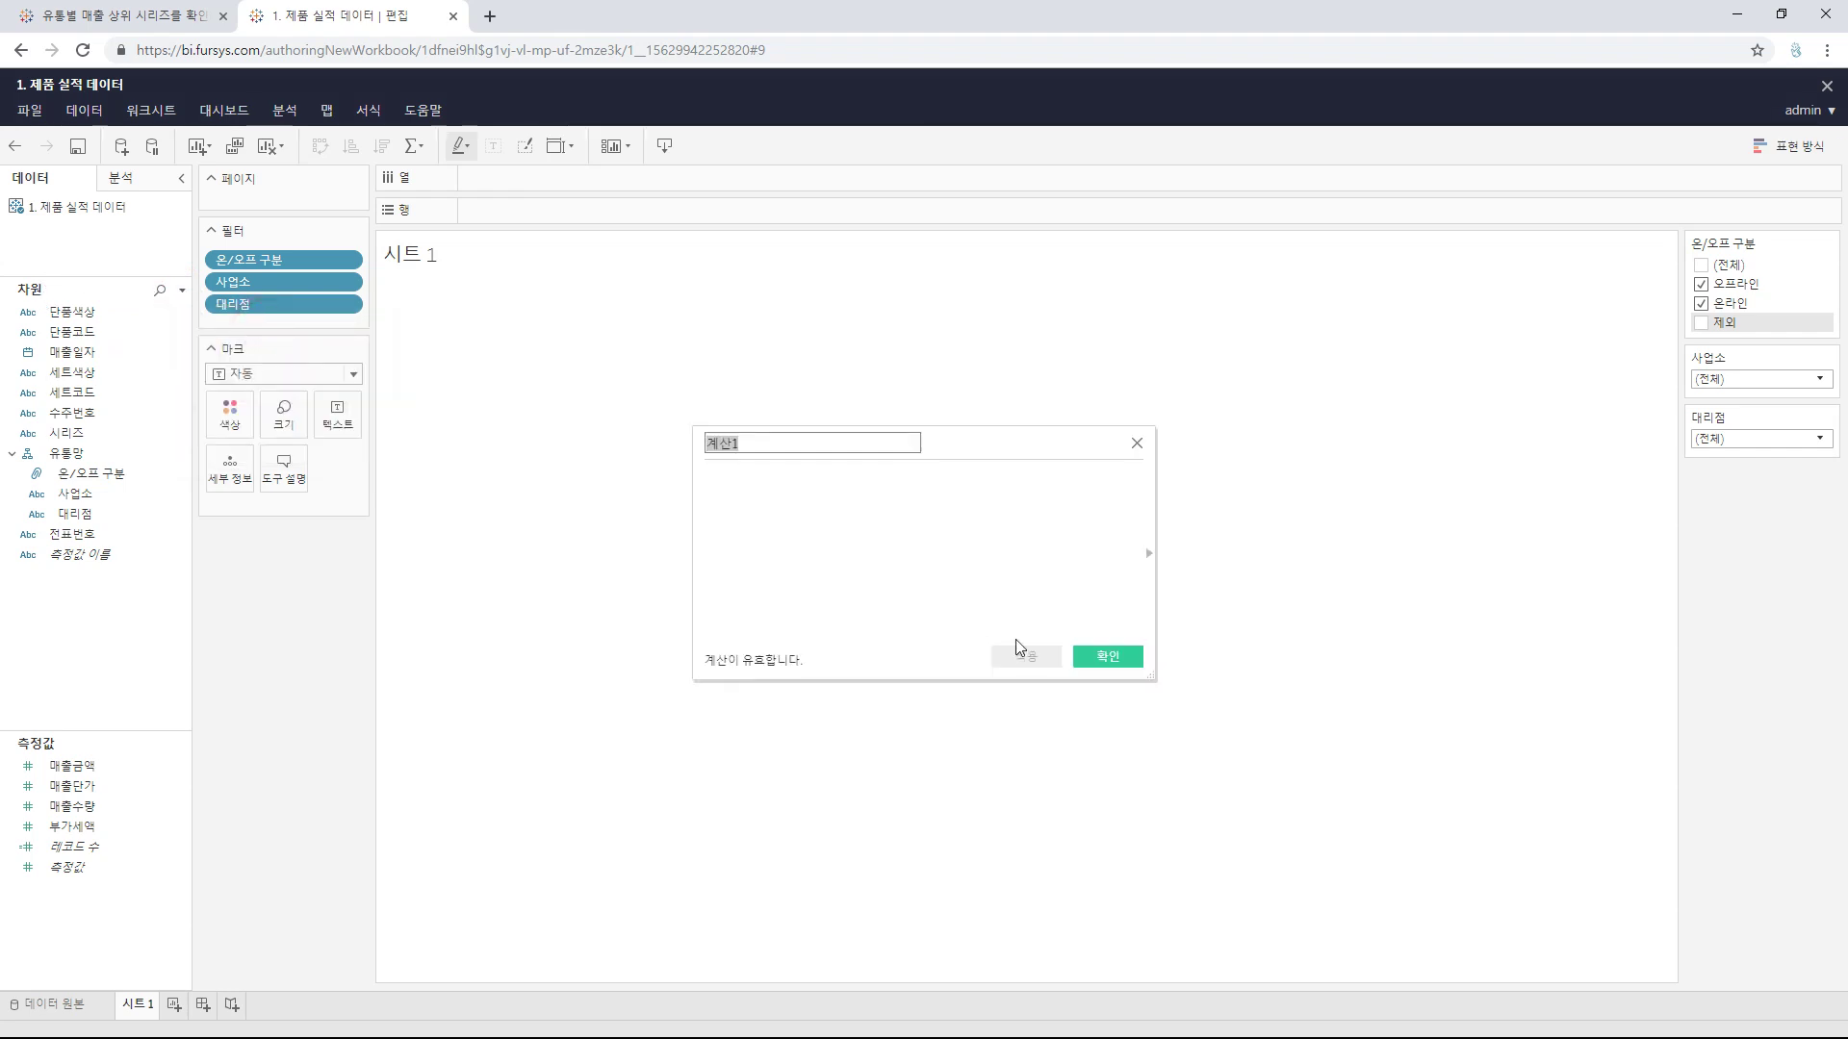
{"action": "left_click", "coordinate": [808, 491]}
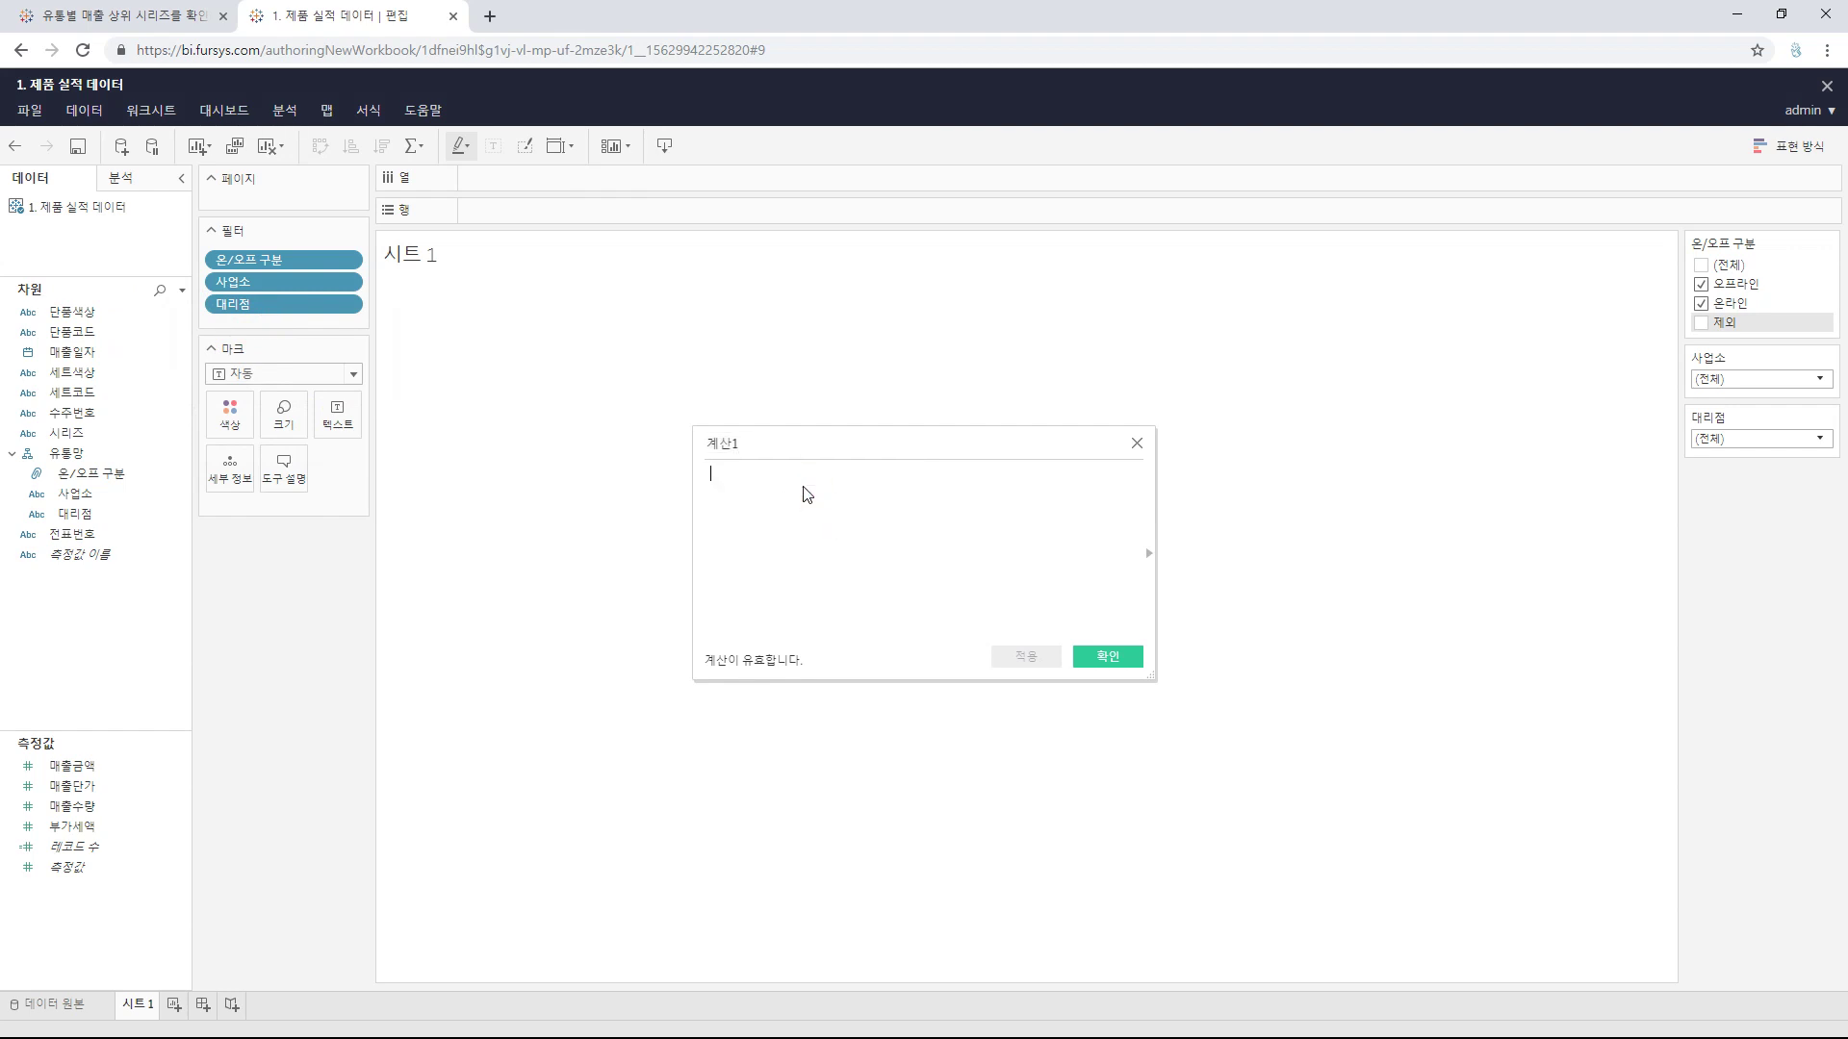
{"action": "type", "text": "MONTH({MAX([매출일자])})*100+DAY({MAX([매출일자])}) >= MONTH([매출일자])*100+DAY([매출일자])"}
{"action": "left_click", "coordinate": [798, 445]}
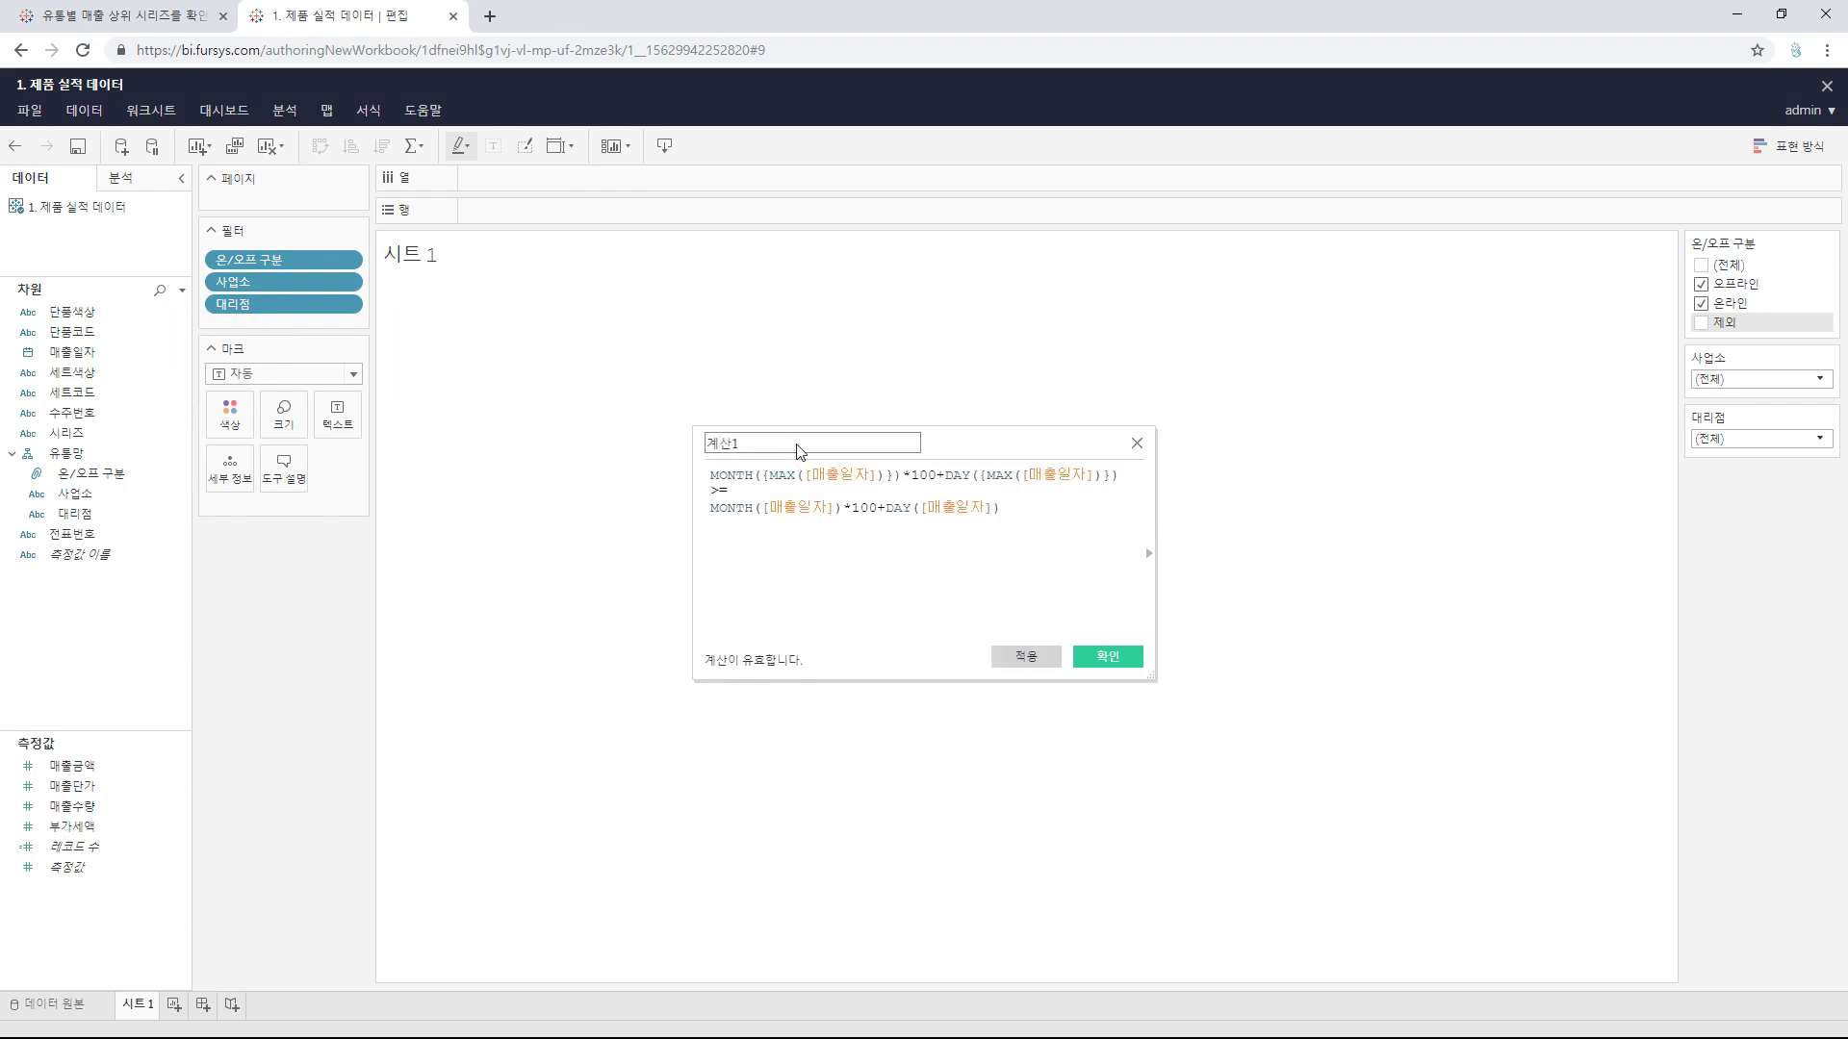
{"action": "double_click", "coordinate": [798, 445]}
{"action": "type", "text": "동기간 비교 필터"}
{"action": "left_click", "coordinate": [847, 555]}
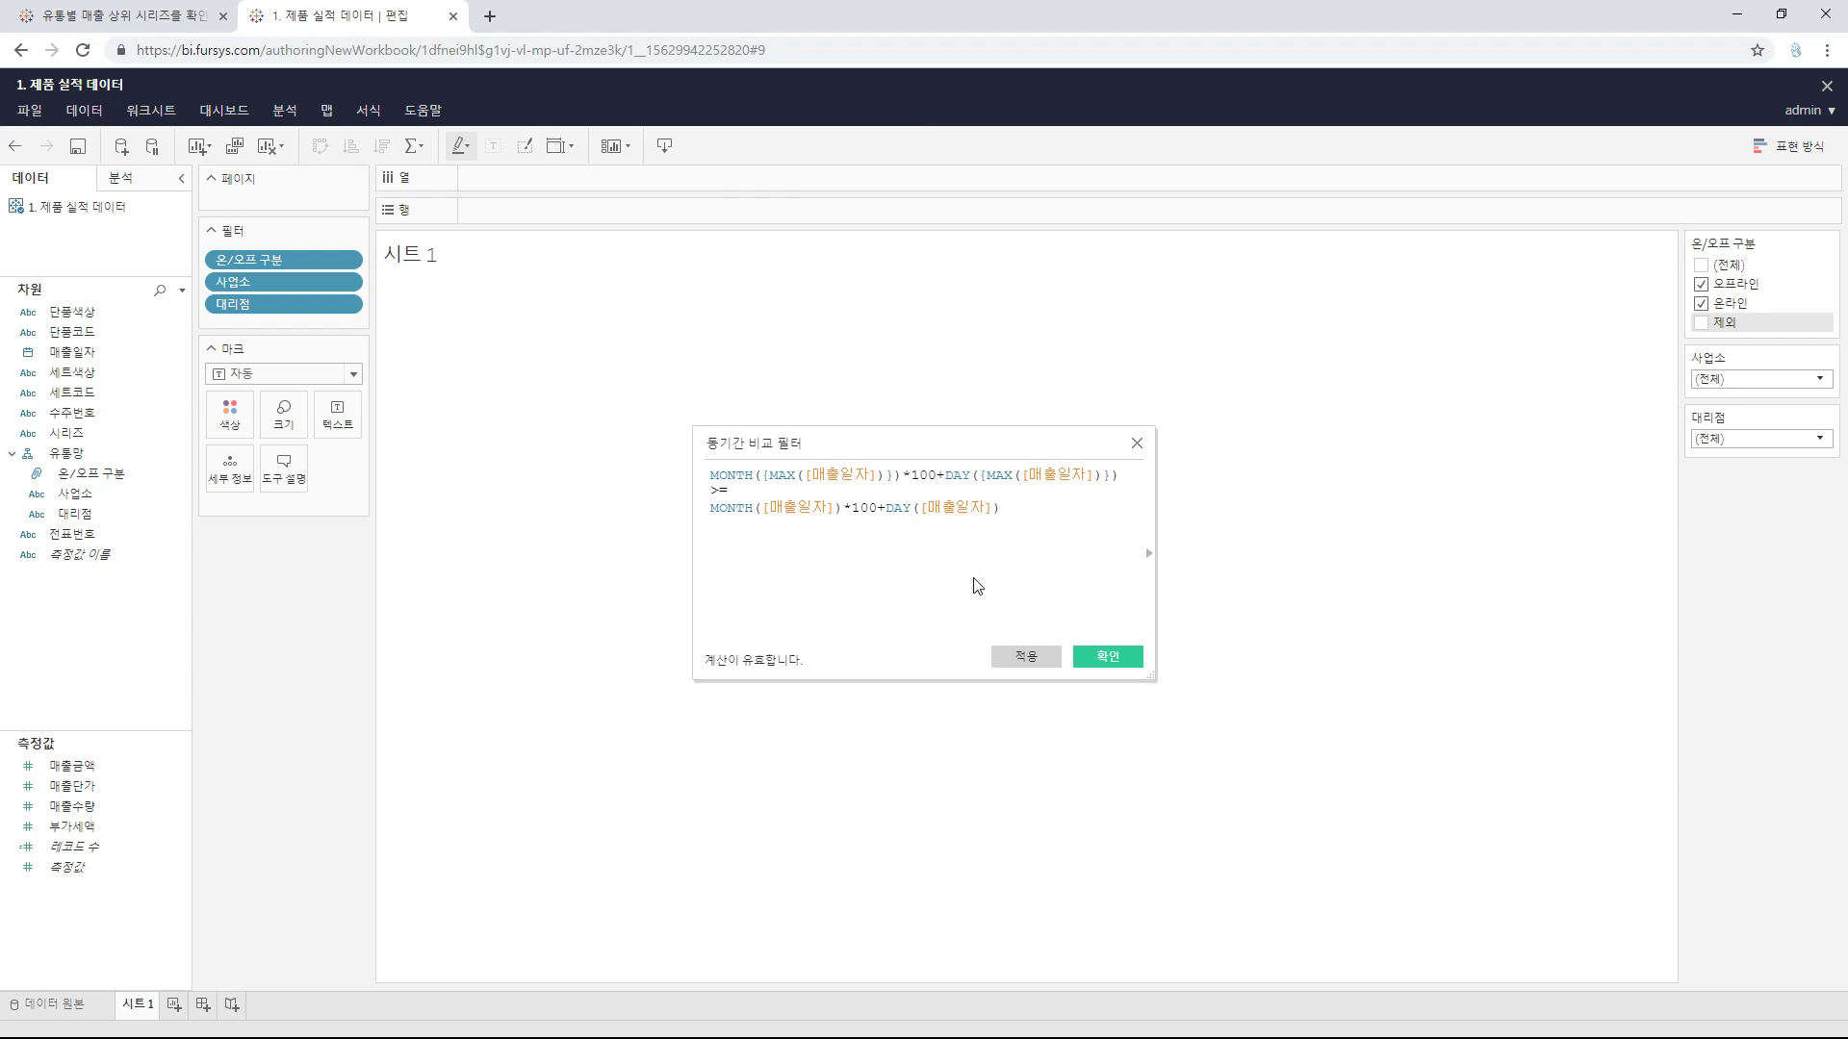
{"action": "left_click", "coordinate": [1134, 658]}
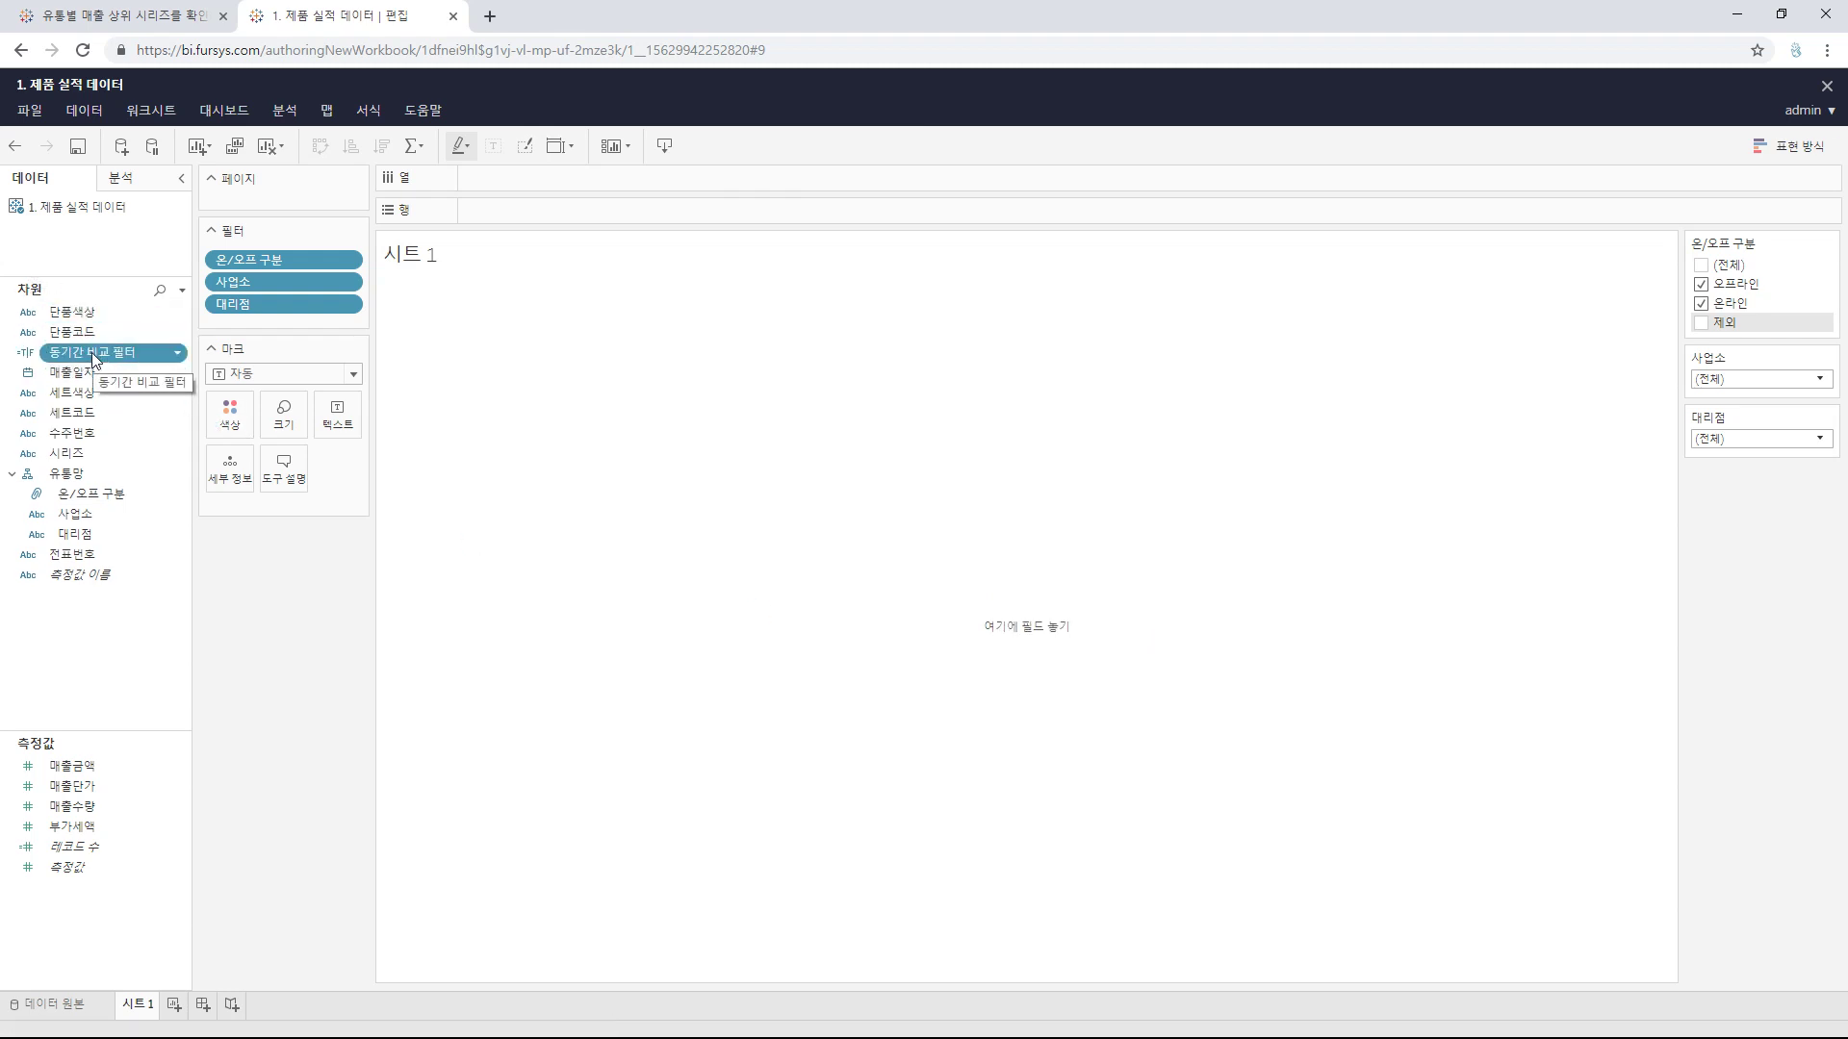
Step: Add 동기간 비교 필터 as a worksheet filter and keep only the value 참 selected
{"action": "mouse_move", "coordinate": [90, 353]}
{"action": "left_mouse_down"}
{"action": "mouse_move", "coordinate": [268, 373]}
{"action": "mouse_move", "coordinate": [280, 322]}
{"action": "left_mouse_up"}
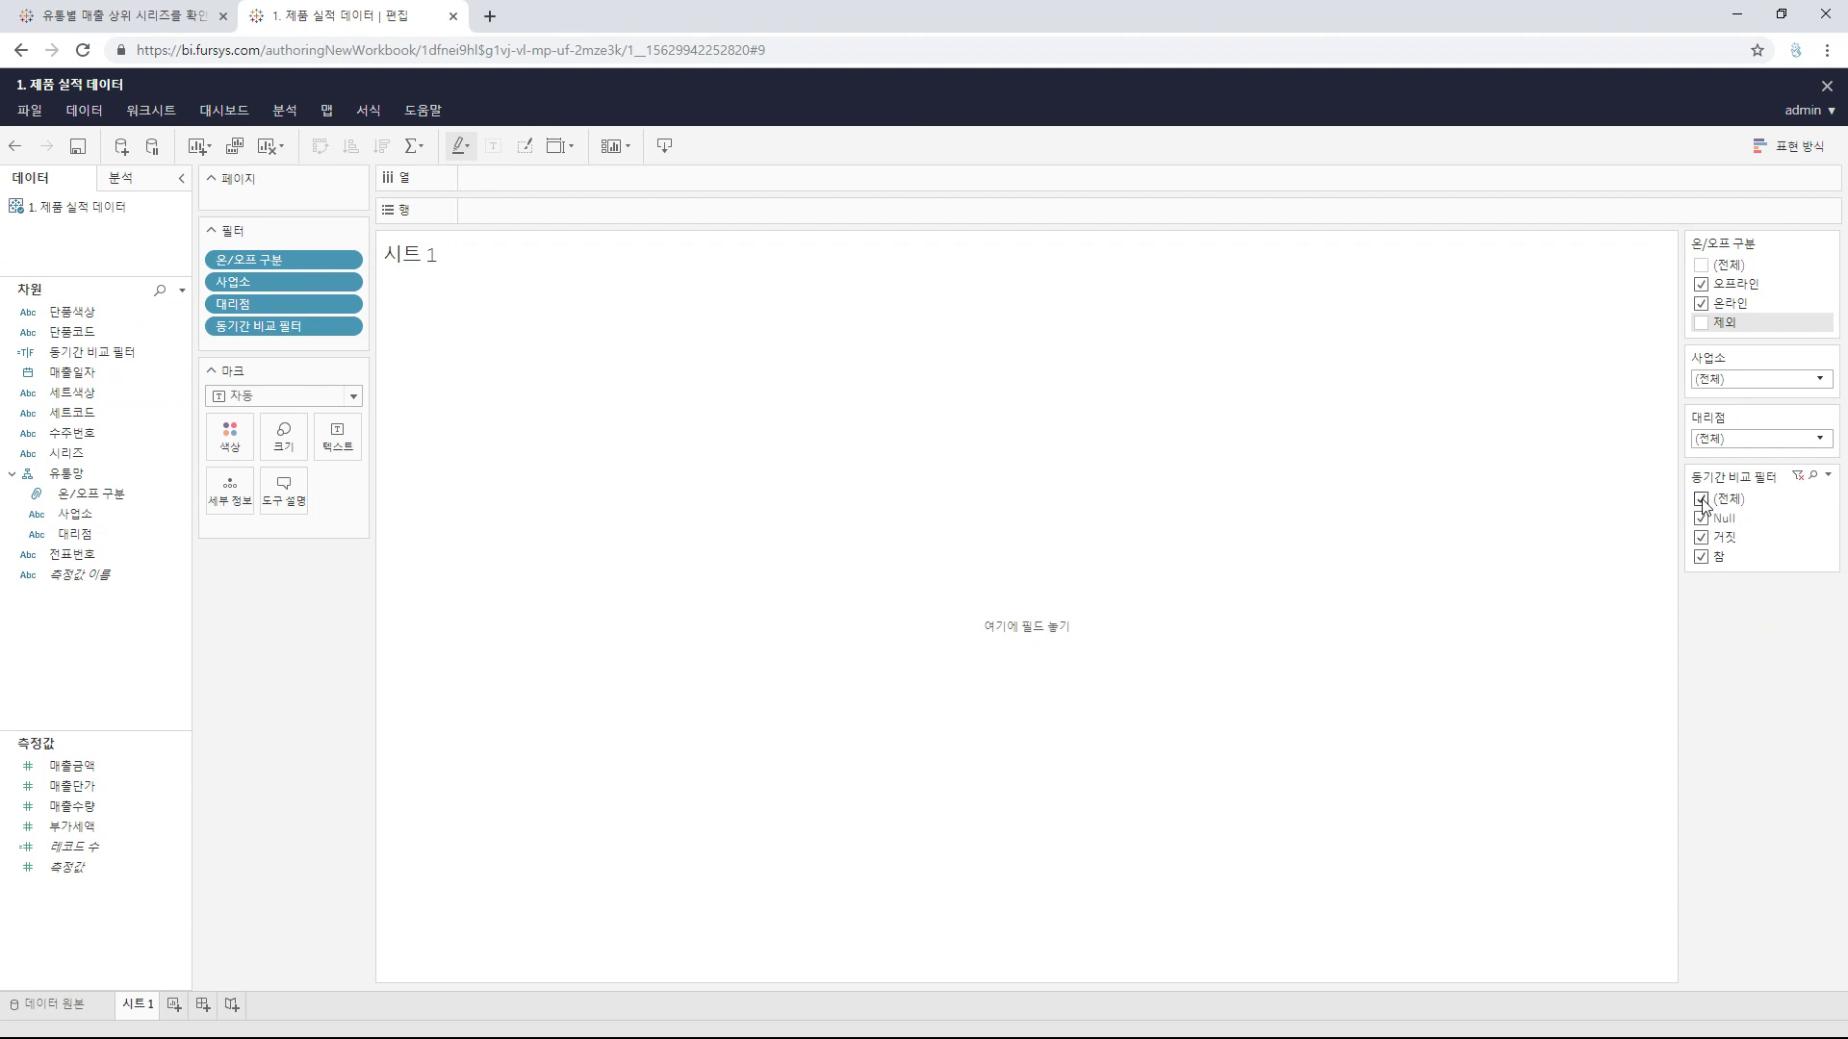
{"action": "left_click", "coordinate": [1701, 499]}
{"action": "left_click", "coordinate": [1702, 556]}
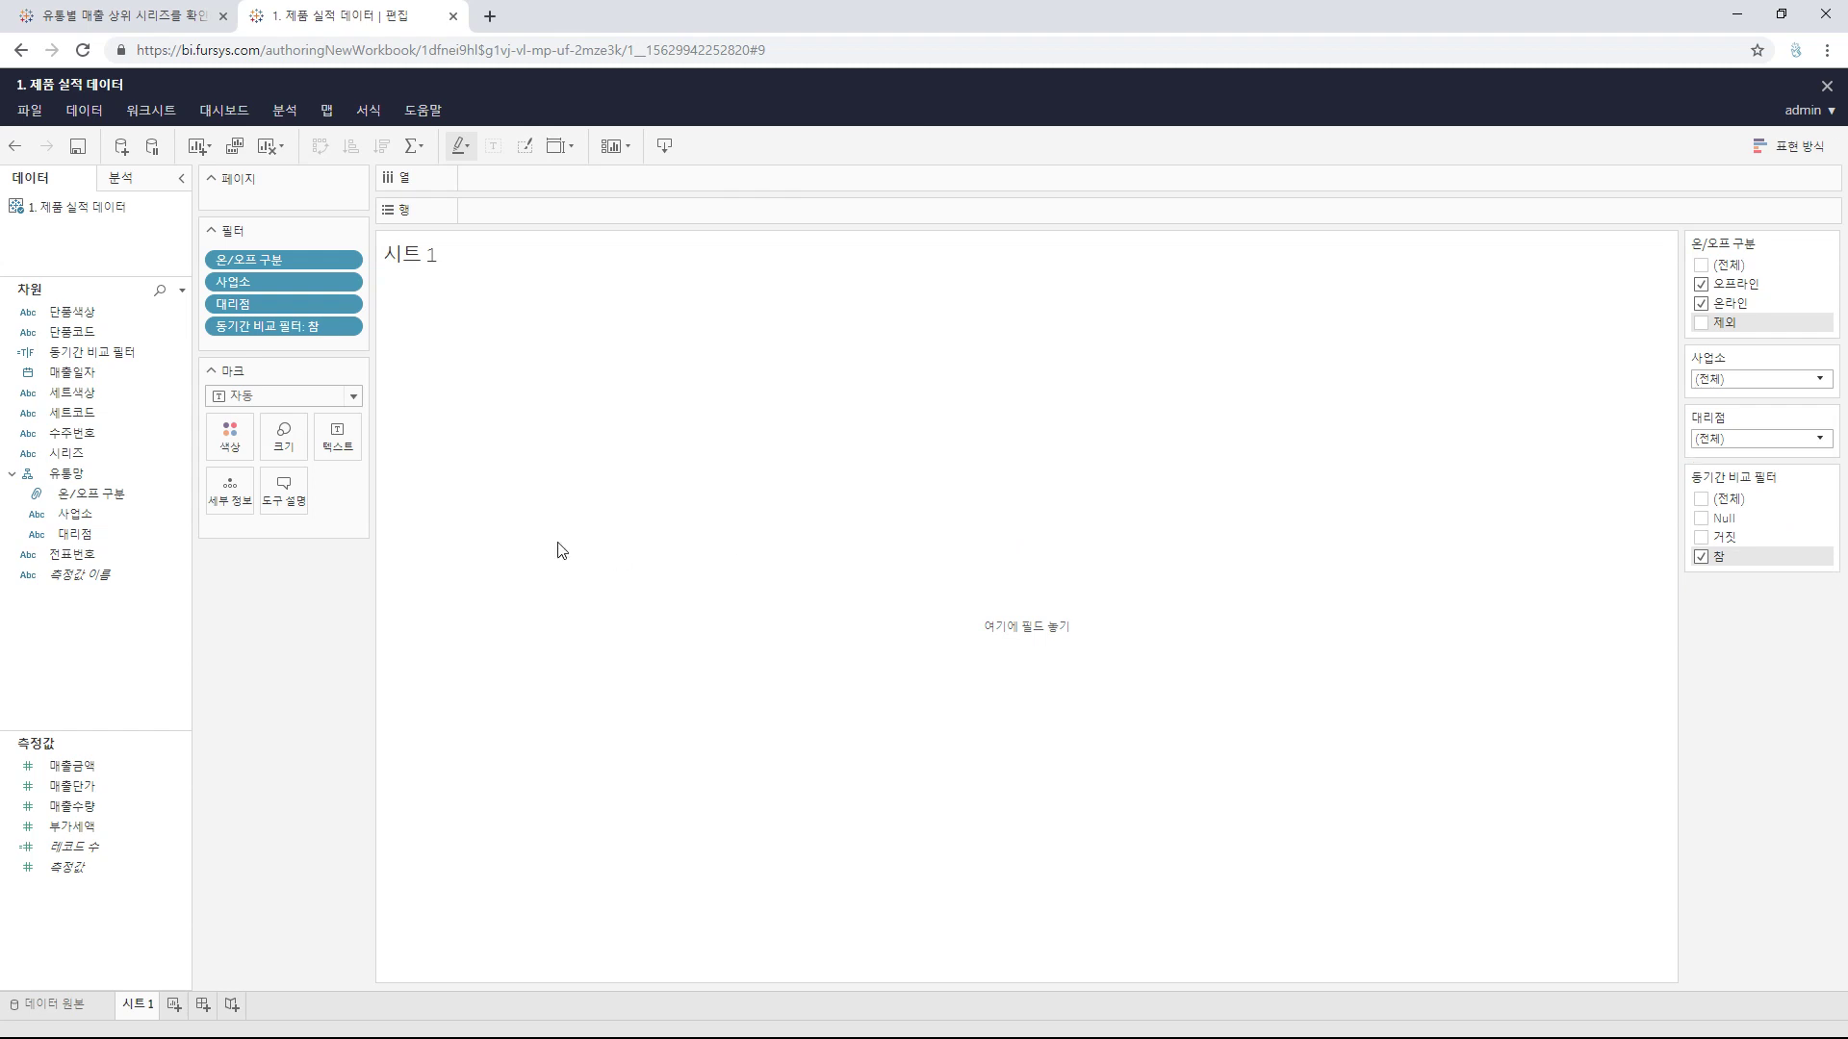
Step: Hide the 동기간 비교 필터 control from the view while keeping the filter applied
{"action": "left_click", "coordinate": [352, 328]}
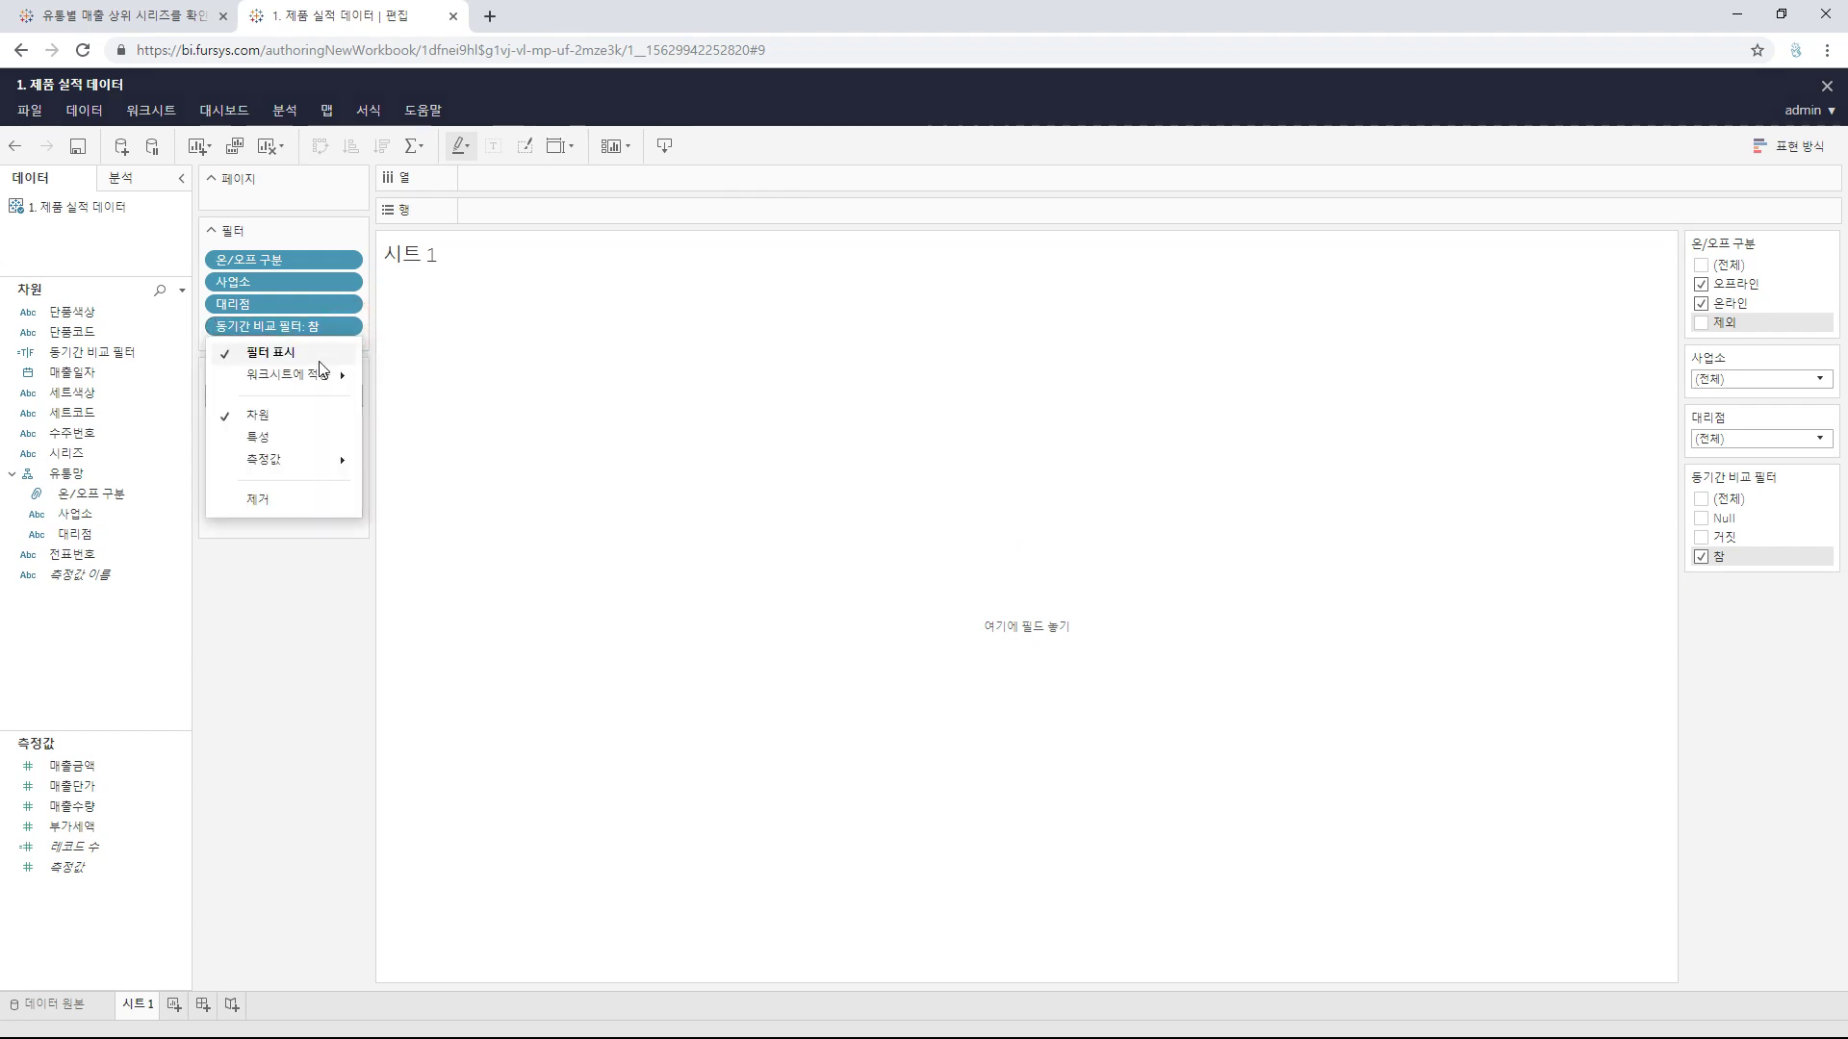
{"action": "left_click", "coordinate": [240, 358]}
{"action": "left_click", "coordinate": [350, 328]}
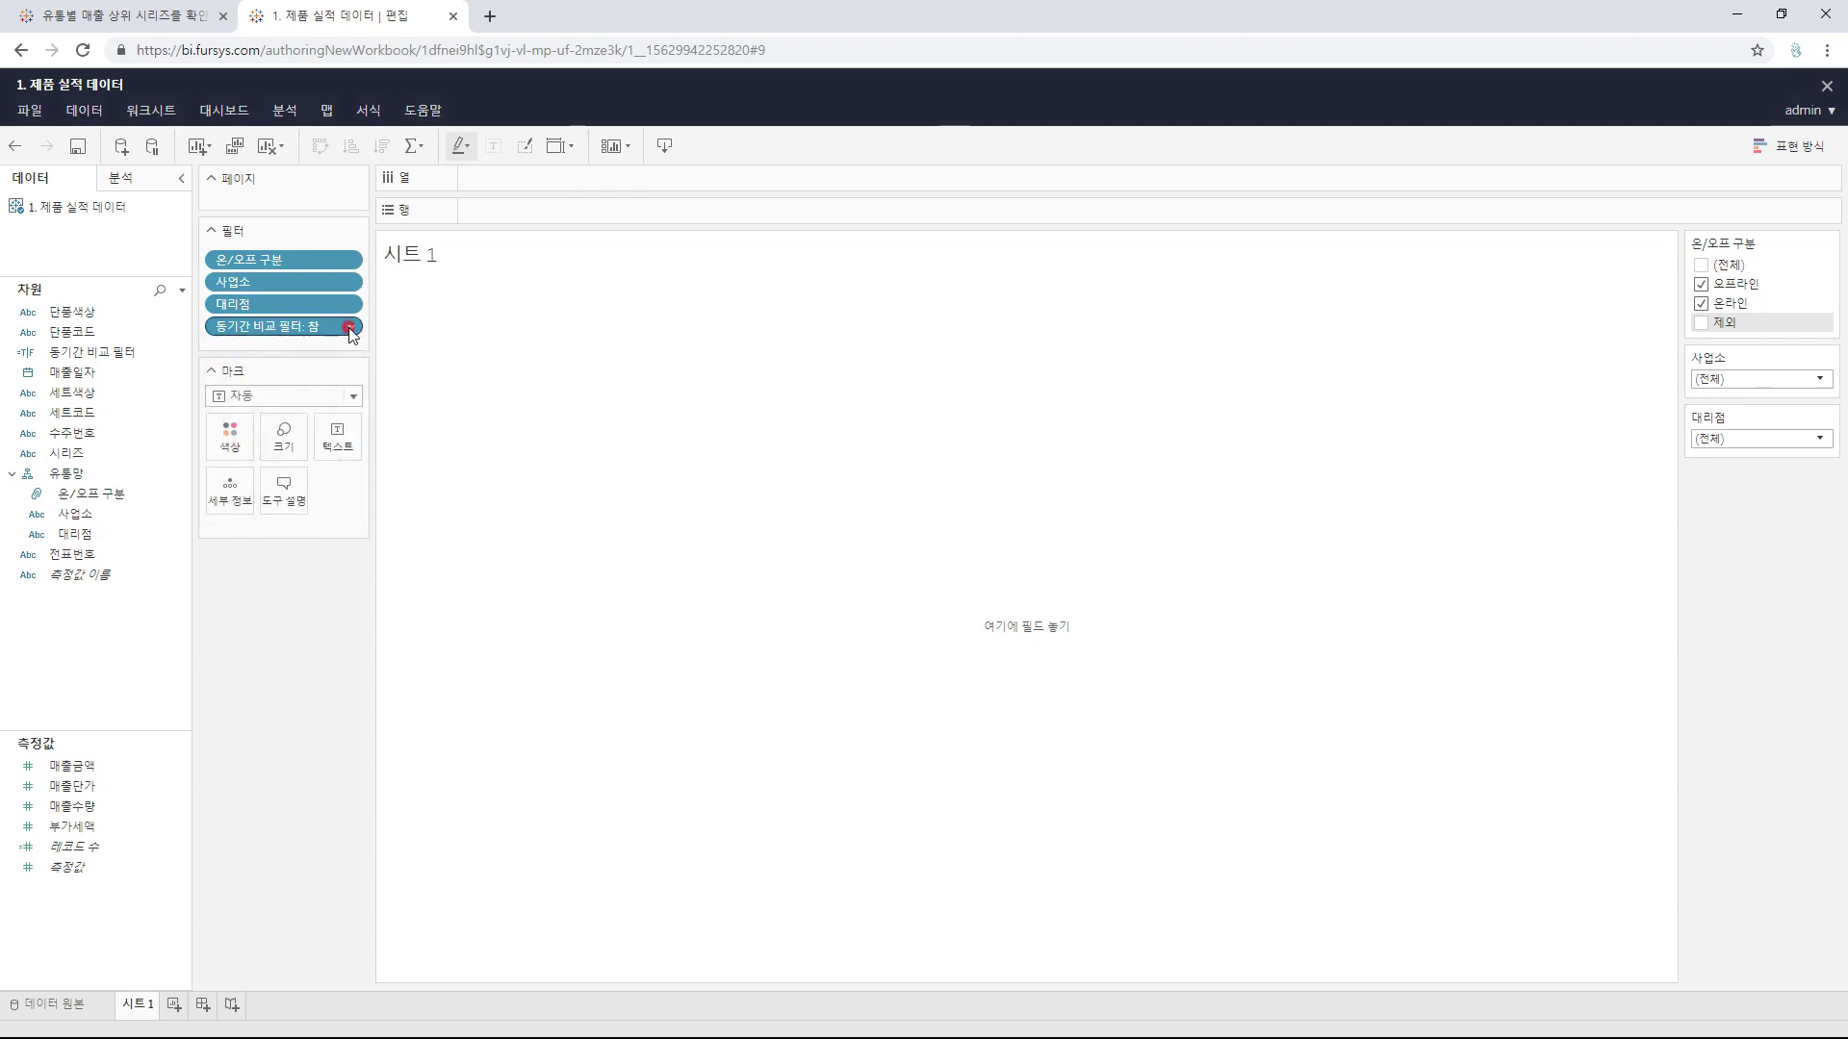
{"action": "left_click", "coordinate": [1026, 446]}
Step: Build a side-by-side bar chart (병렬 막대) from the fields 시리즈, 매출금액 and 매출일자
{"action": "left_click", "coordinate": [100, 453]}
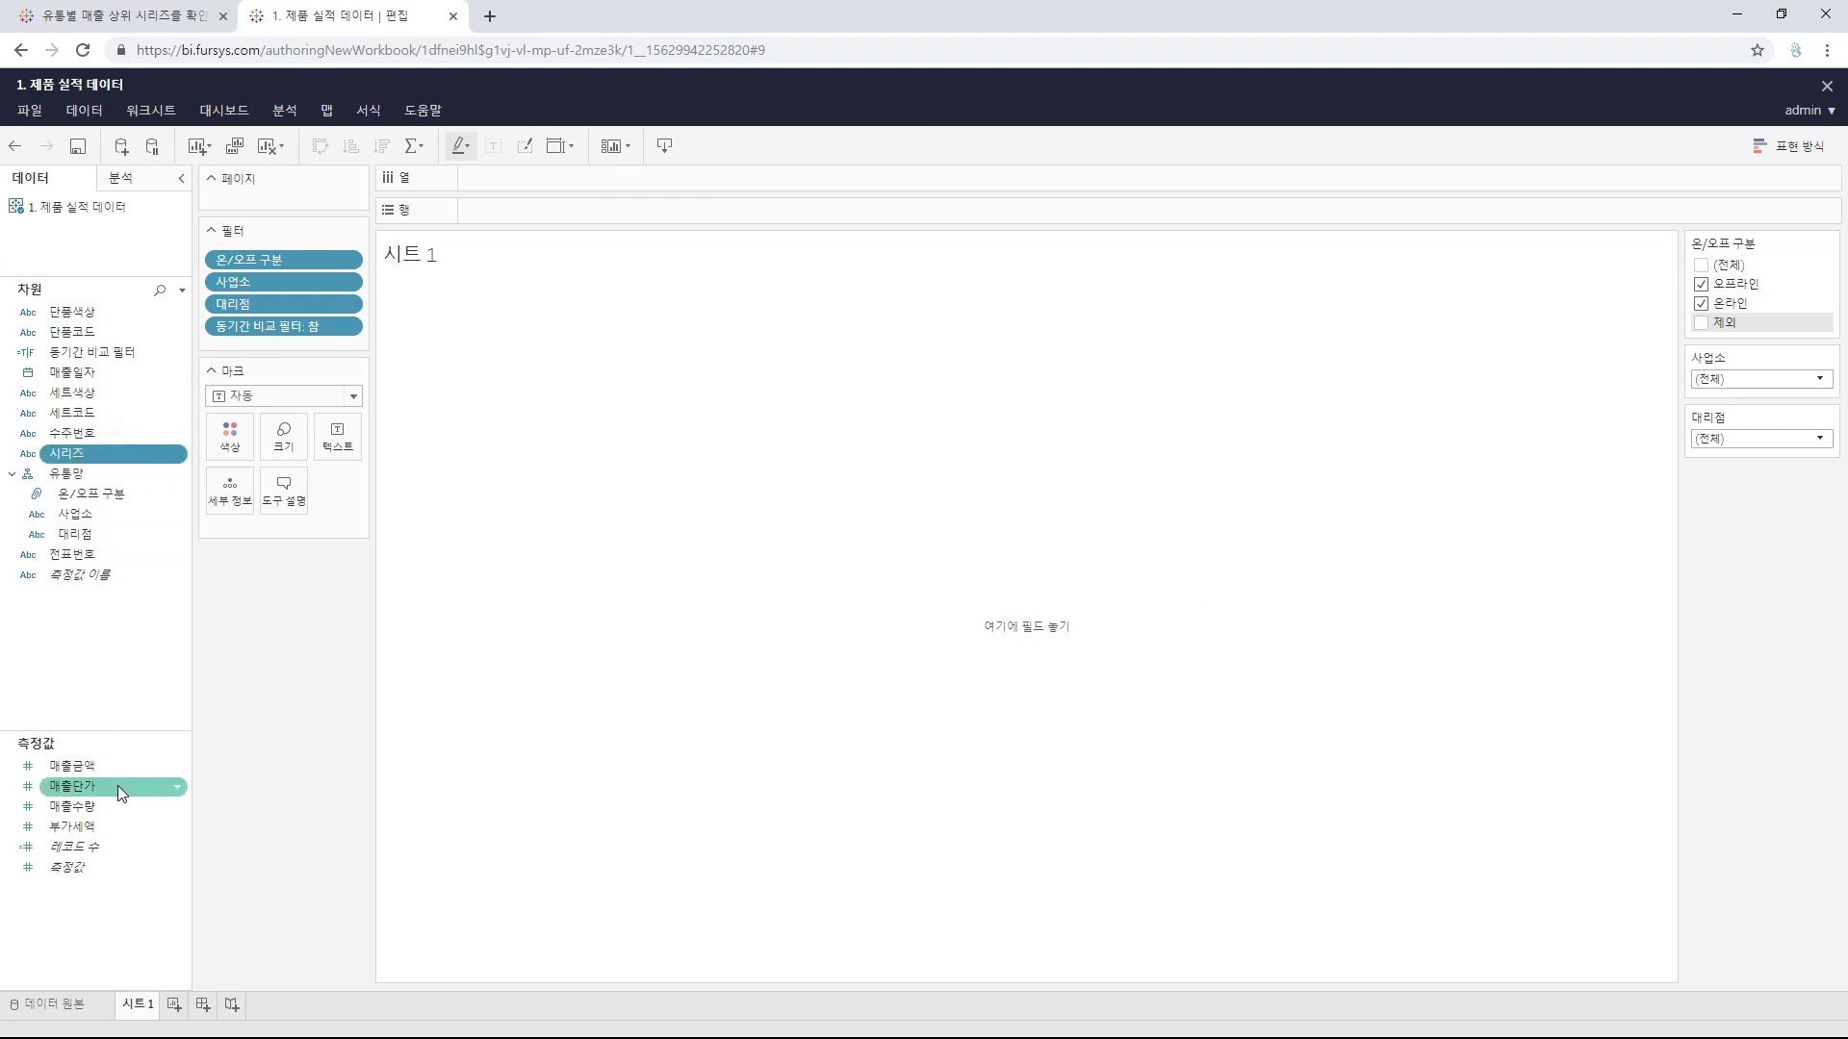
{"action": "left_click", "coordinate": [102, 760], "text": "ctrl"}
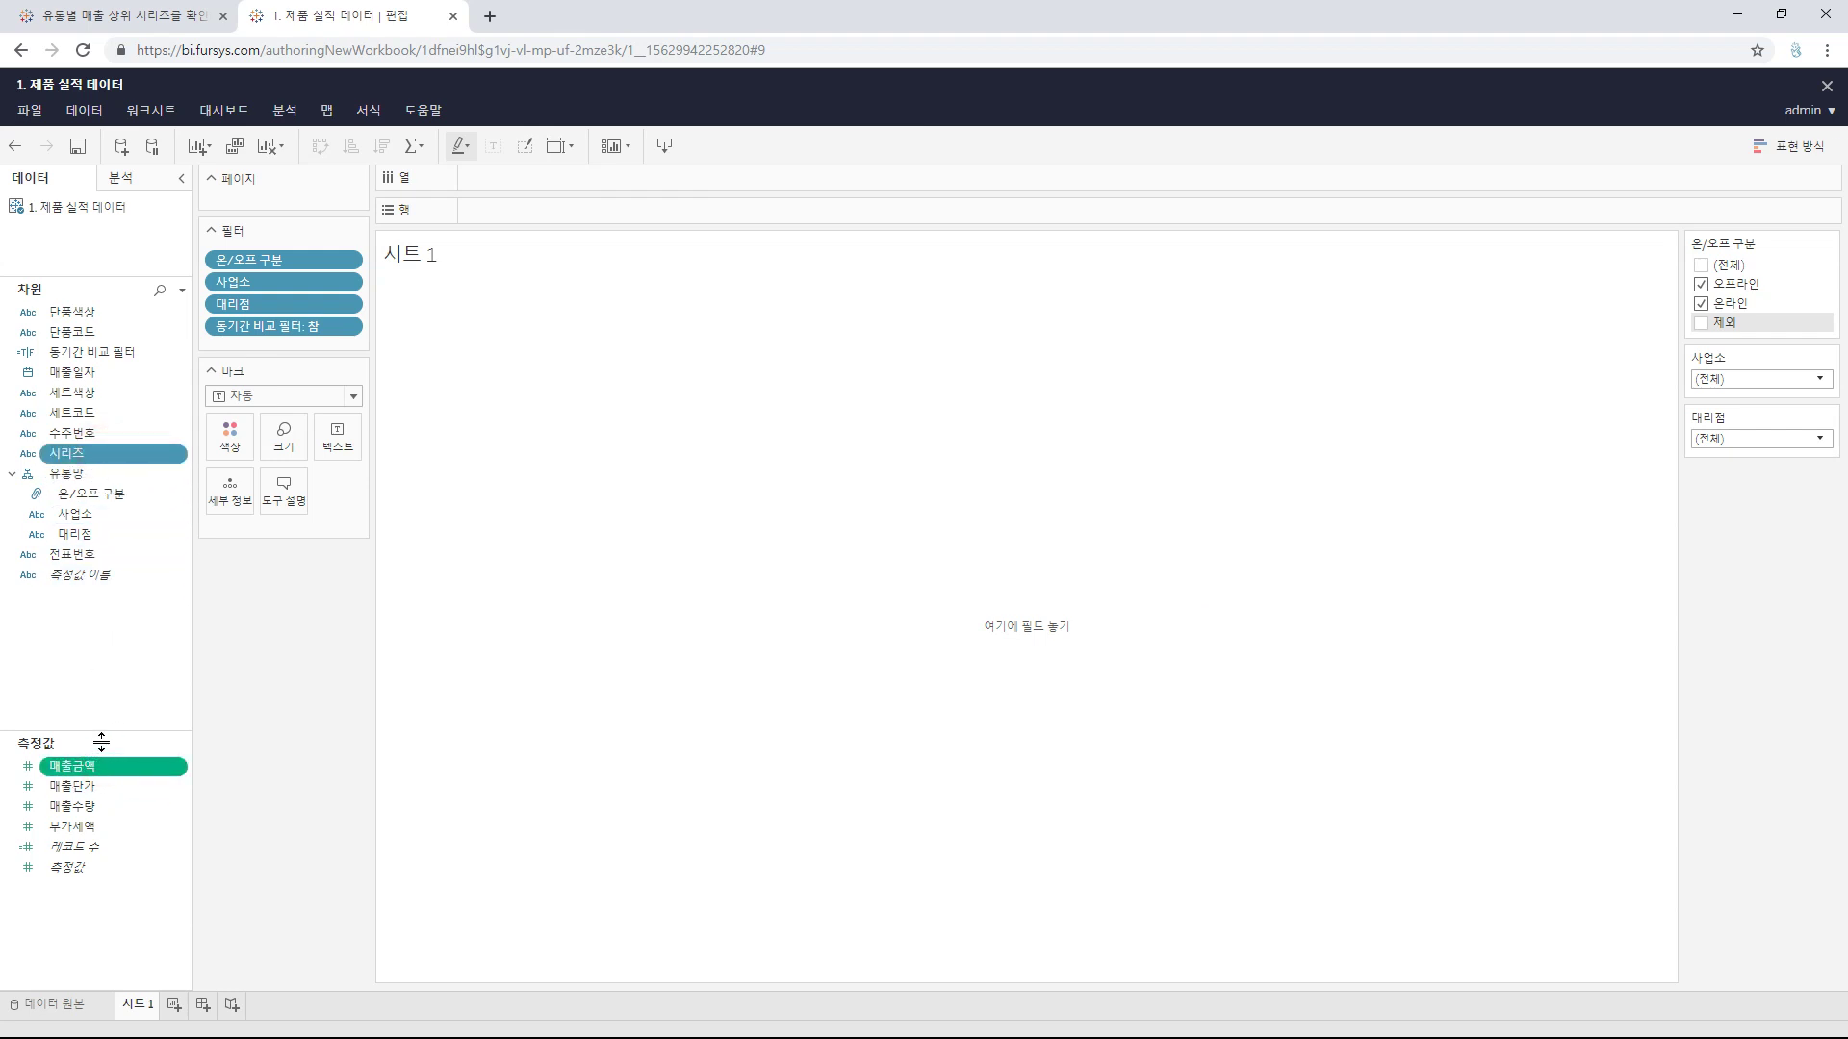
{"action": "left_click", "coordinate": [121, 375], "text": "ctrl"}
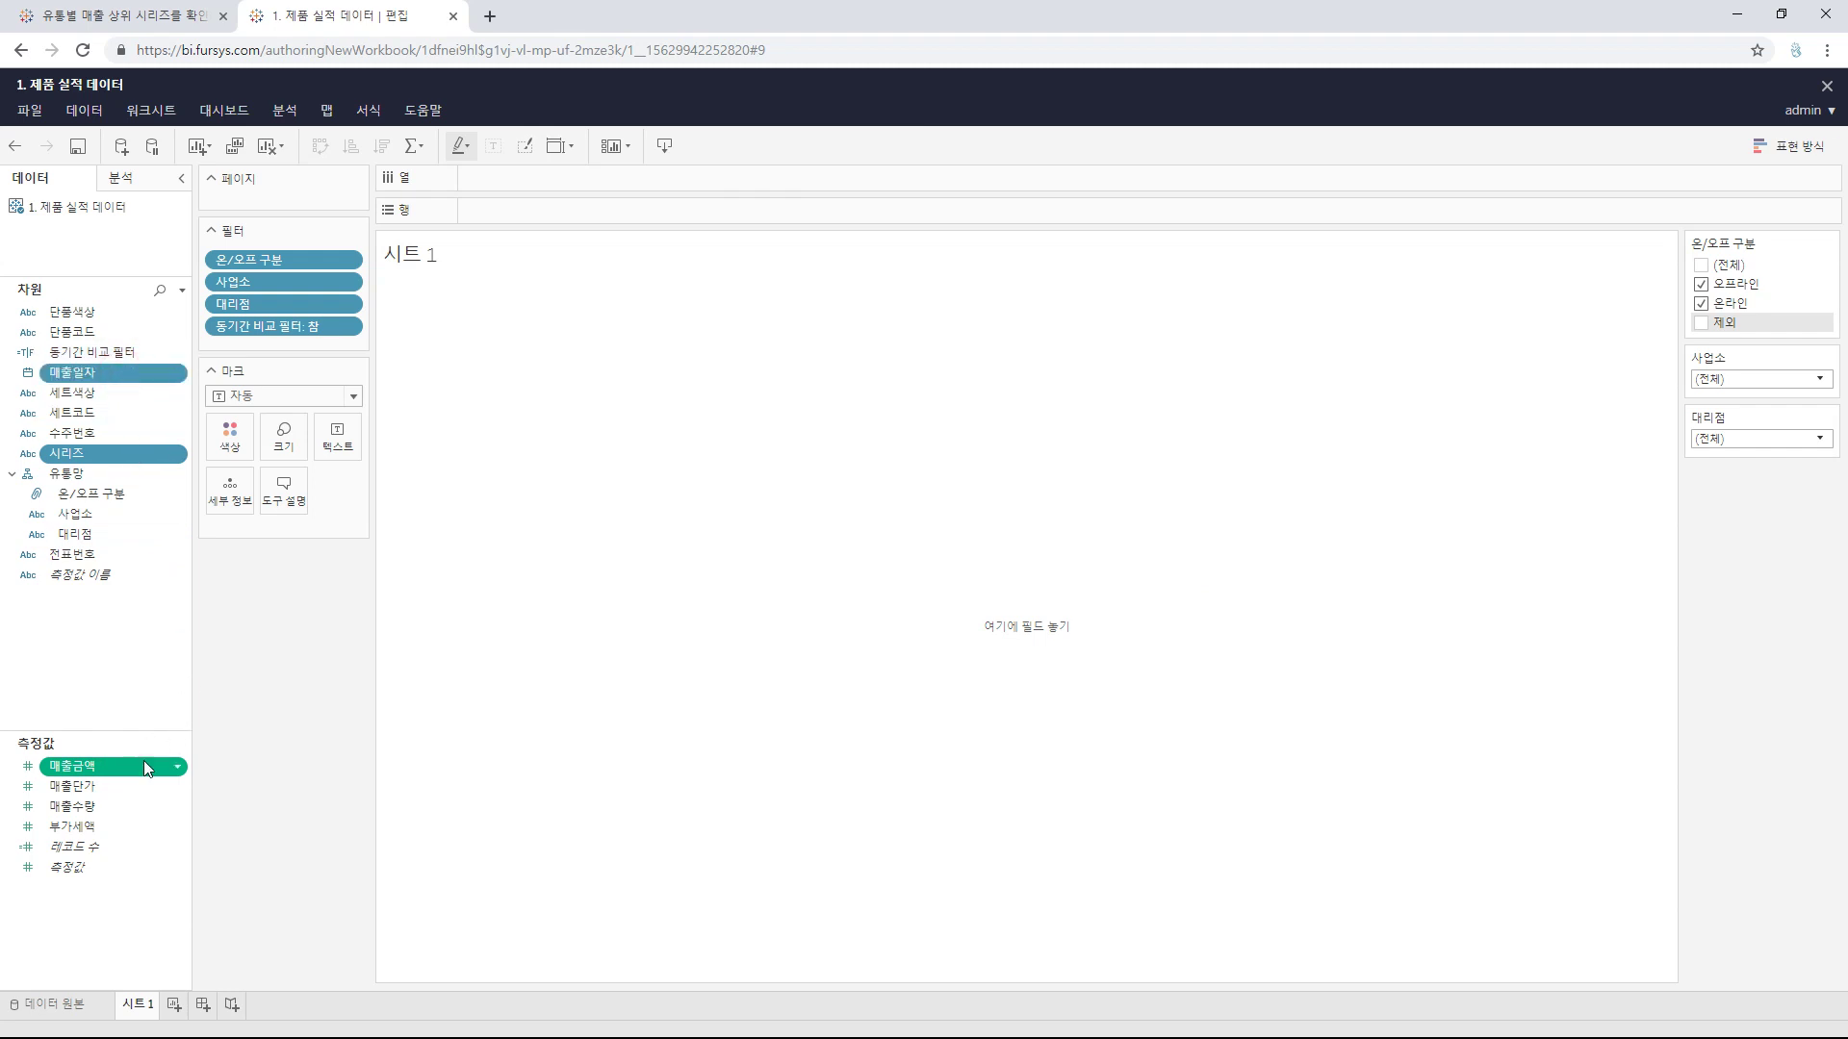
{"action": "left_click", "coordinate": [1794, 154]}
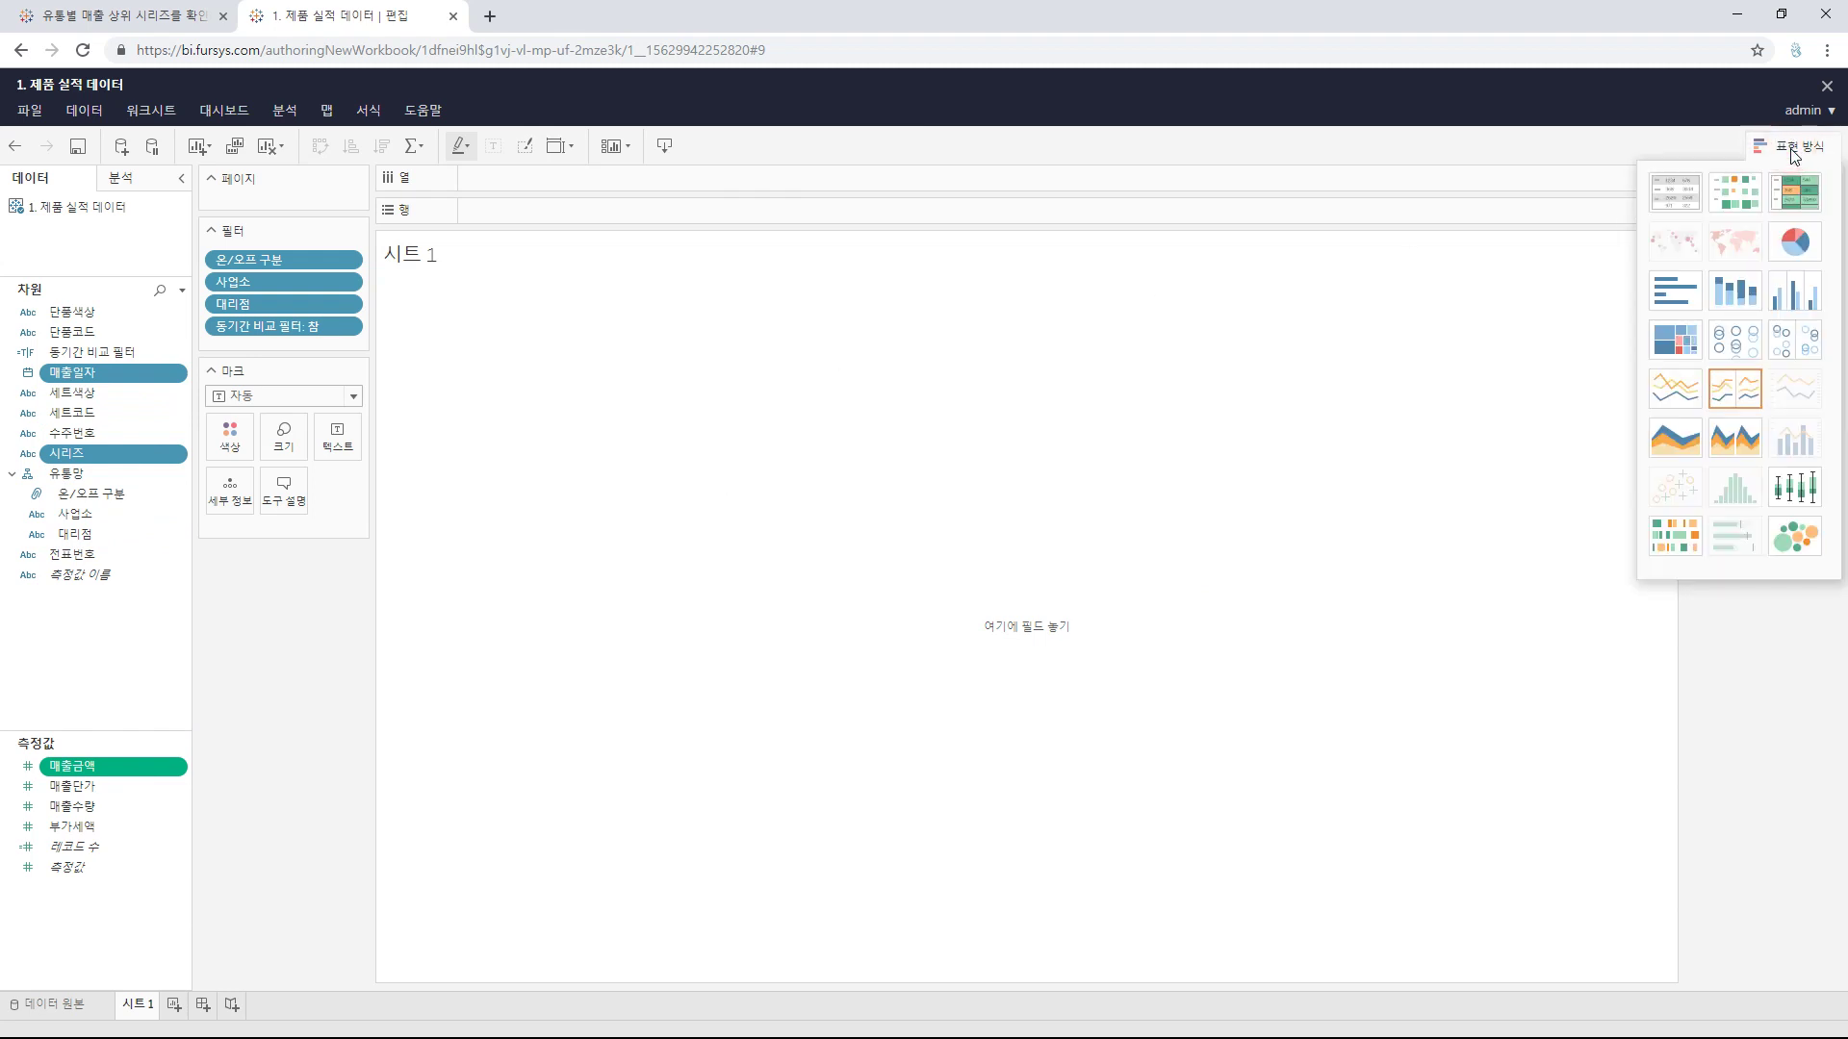
{"action": "left_click", "coordinate": [1803, 302]}
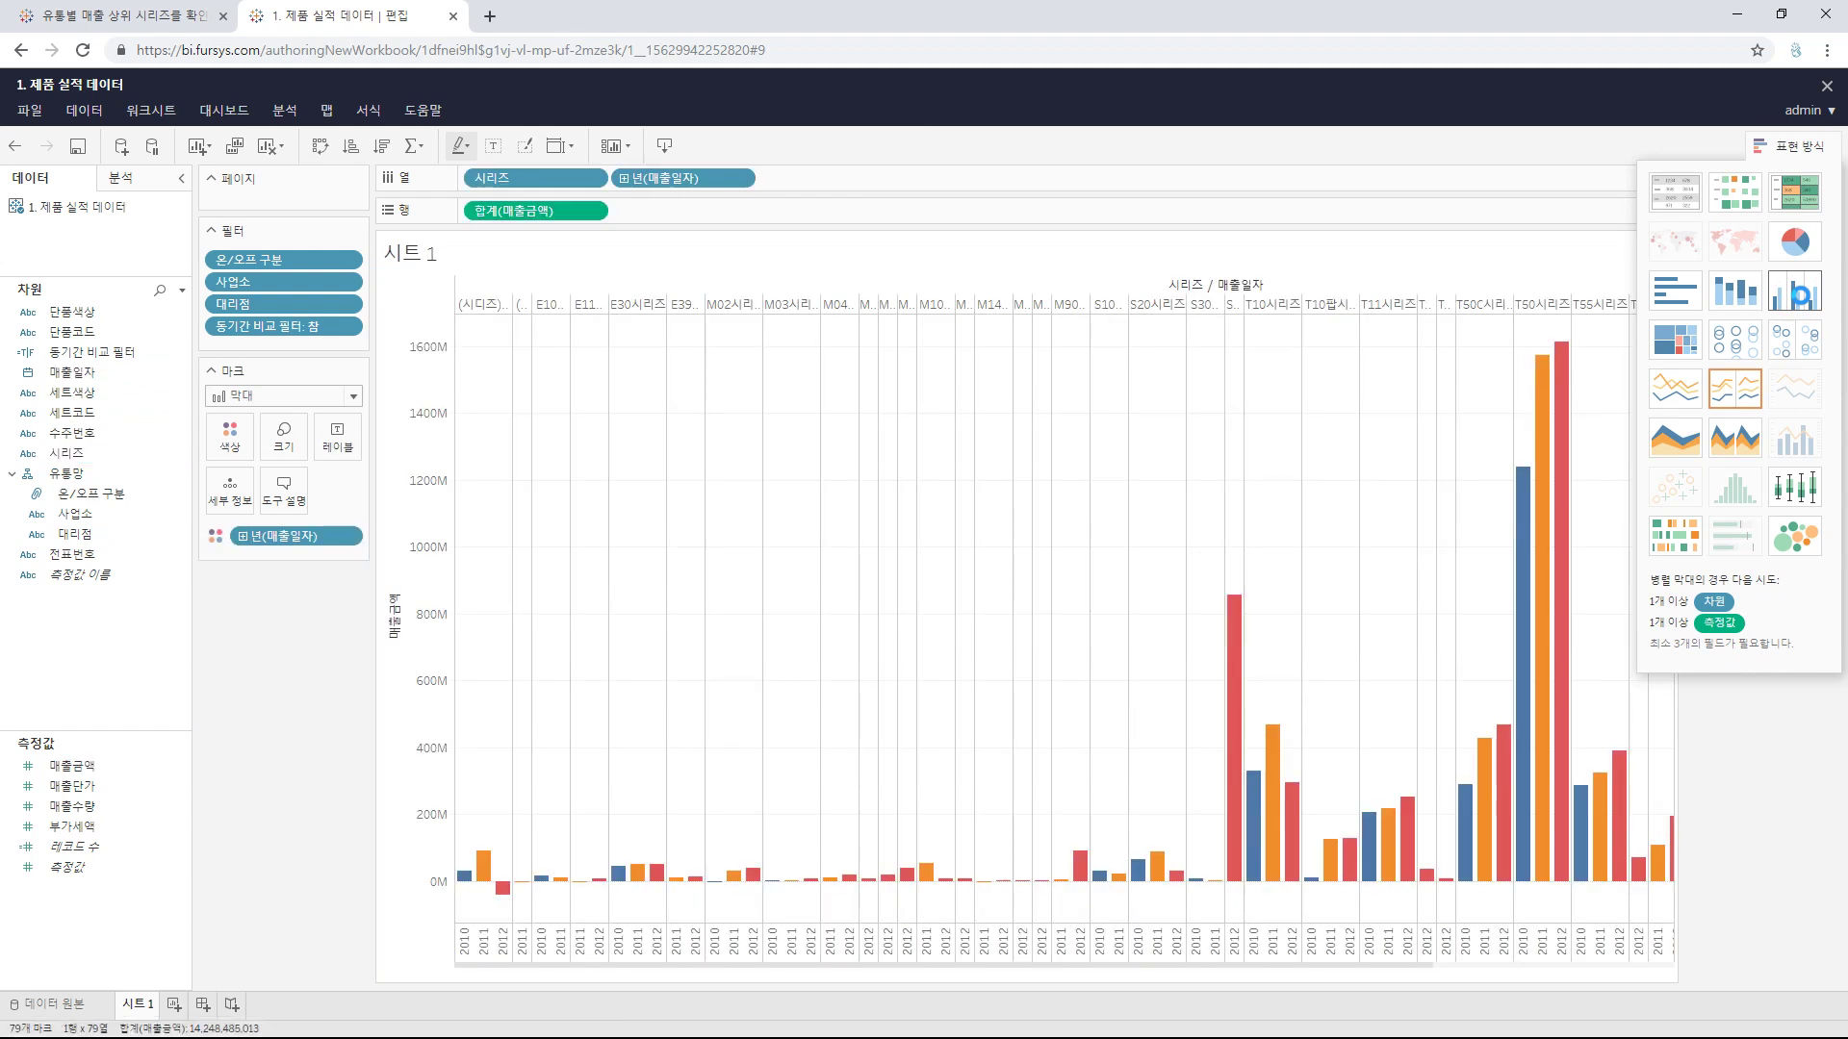
{"action": "left_click", "coordinate": [1757, 150]}
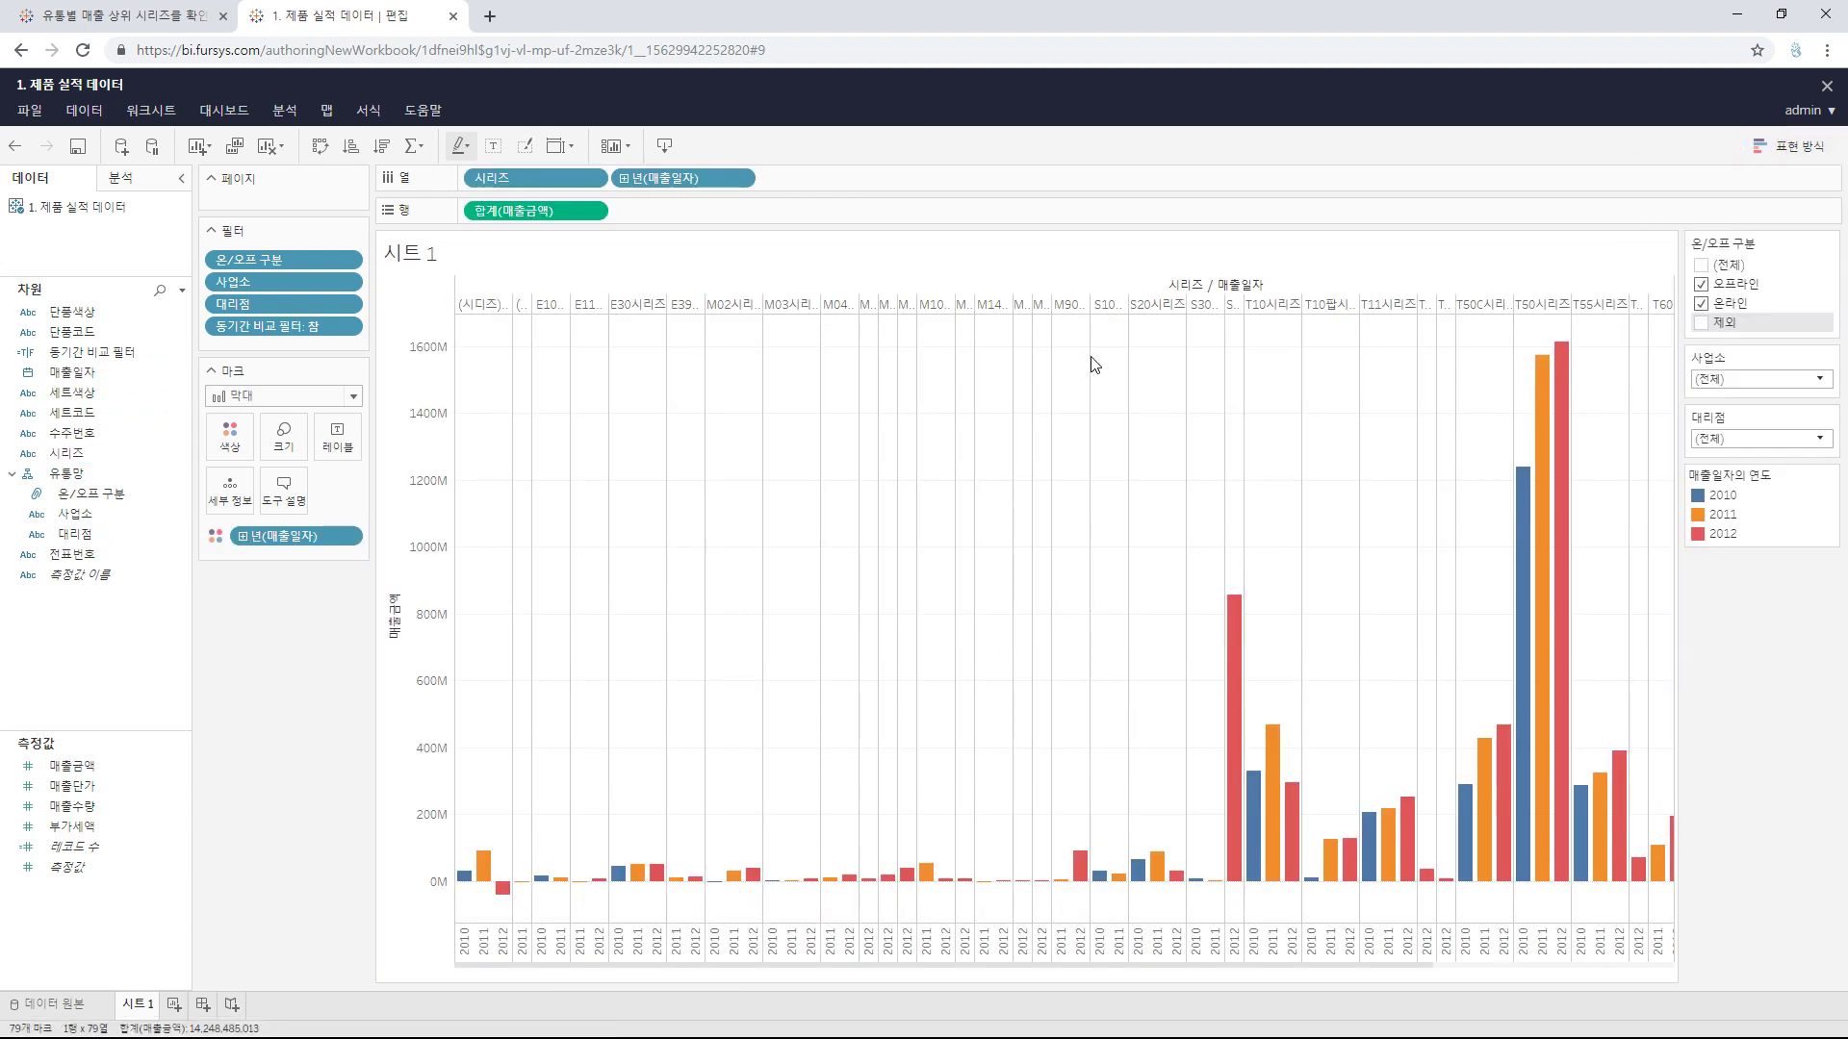
Step: Swap the chart's rows and columns so that the series are listed vertically with horizontal bars
{"action": "left_click", "coordinate": [655, 973]}
{"action": "left_click_drag", "start_coordinate": [919, 977], "coordinate": [1294, 1001]}
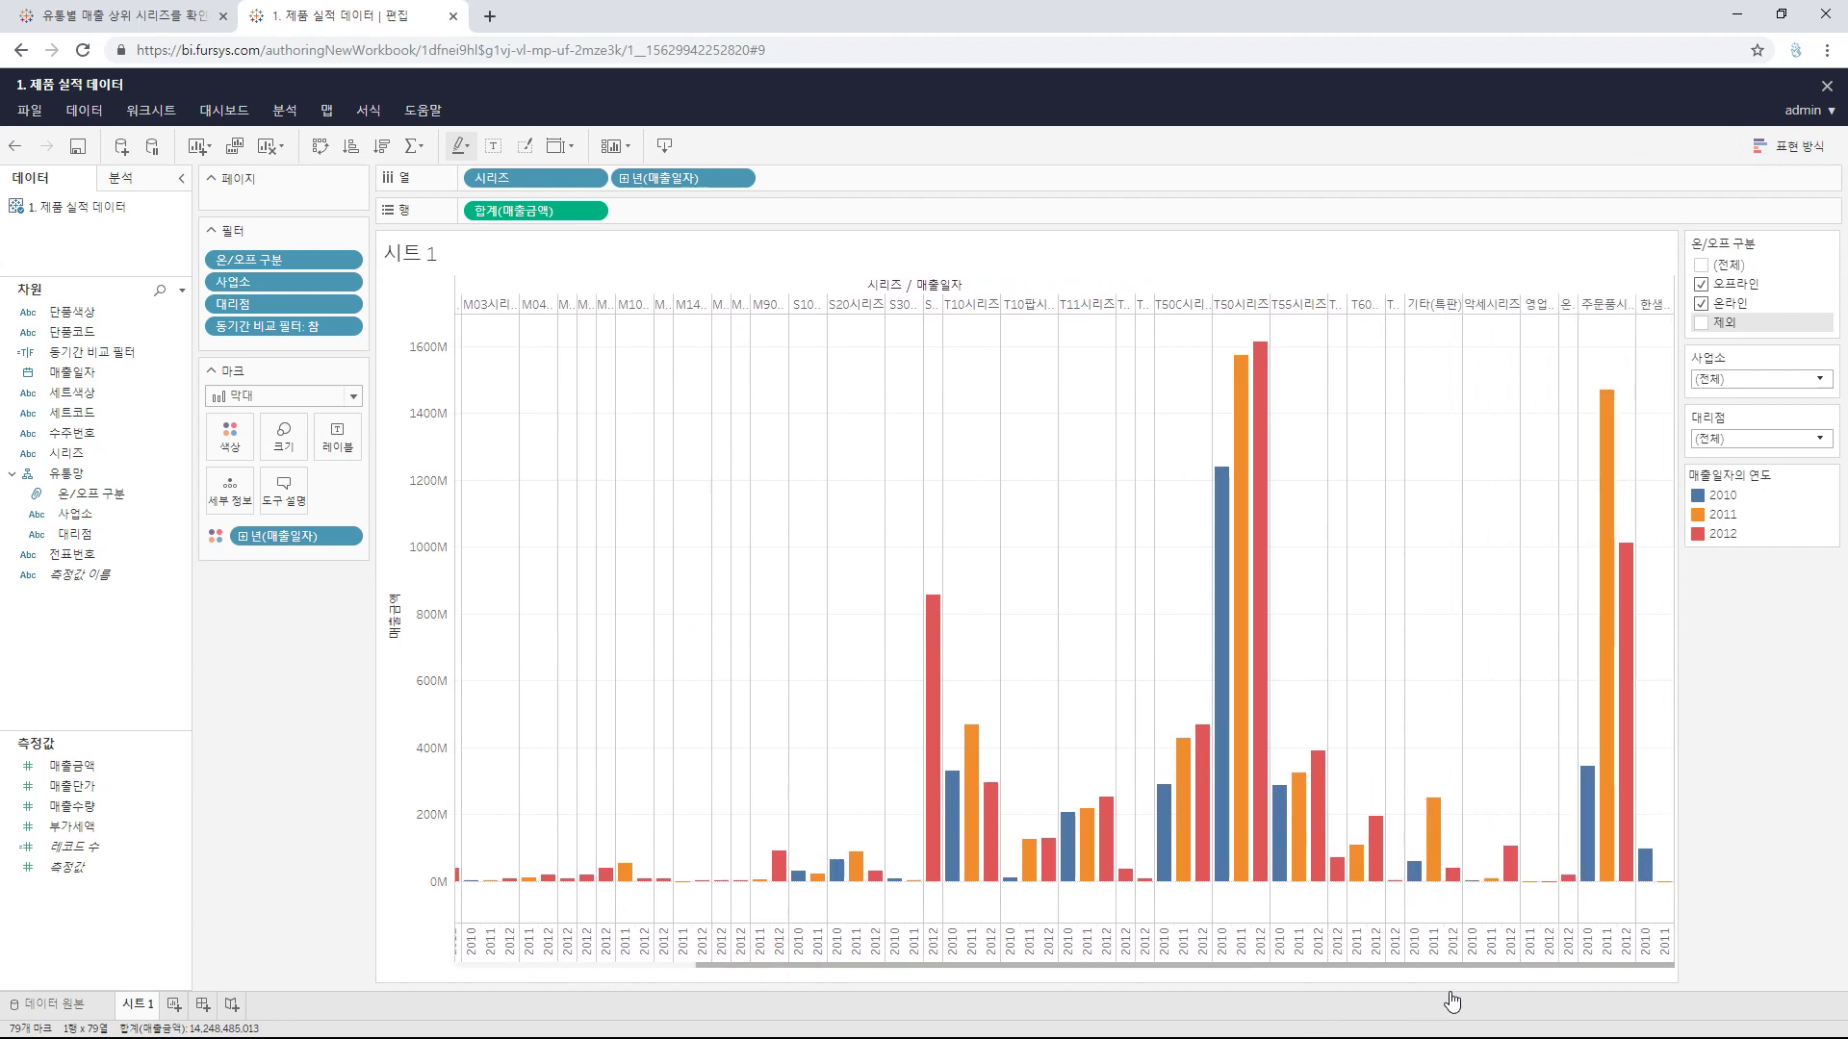
{"action": "left_click_drag", "start_coordinate": [1148, 968], "coordinate": [668, 965]}
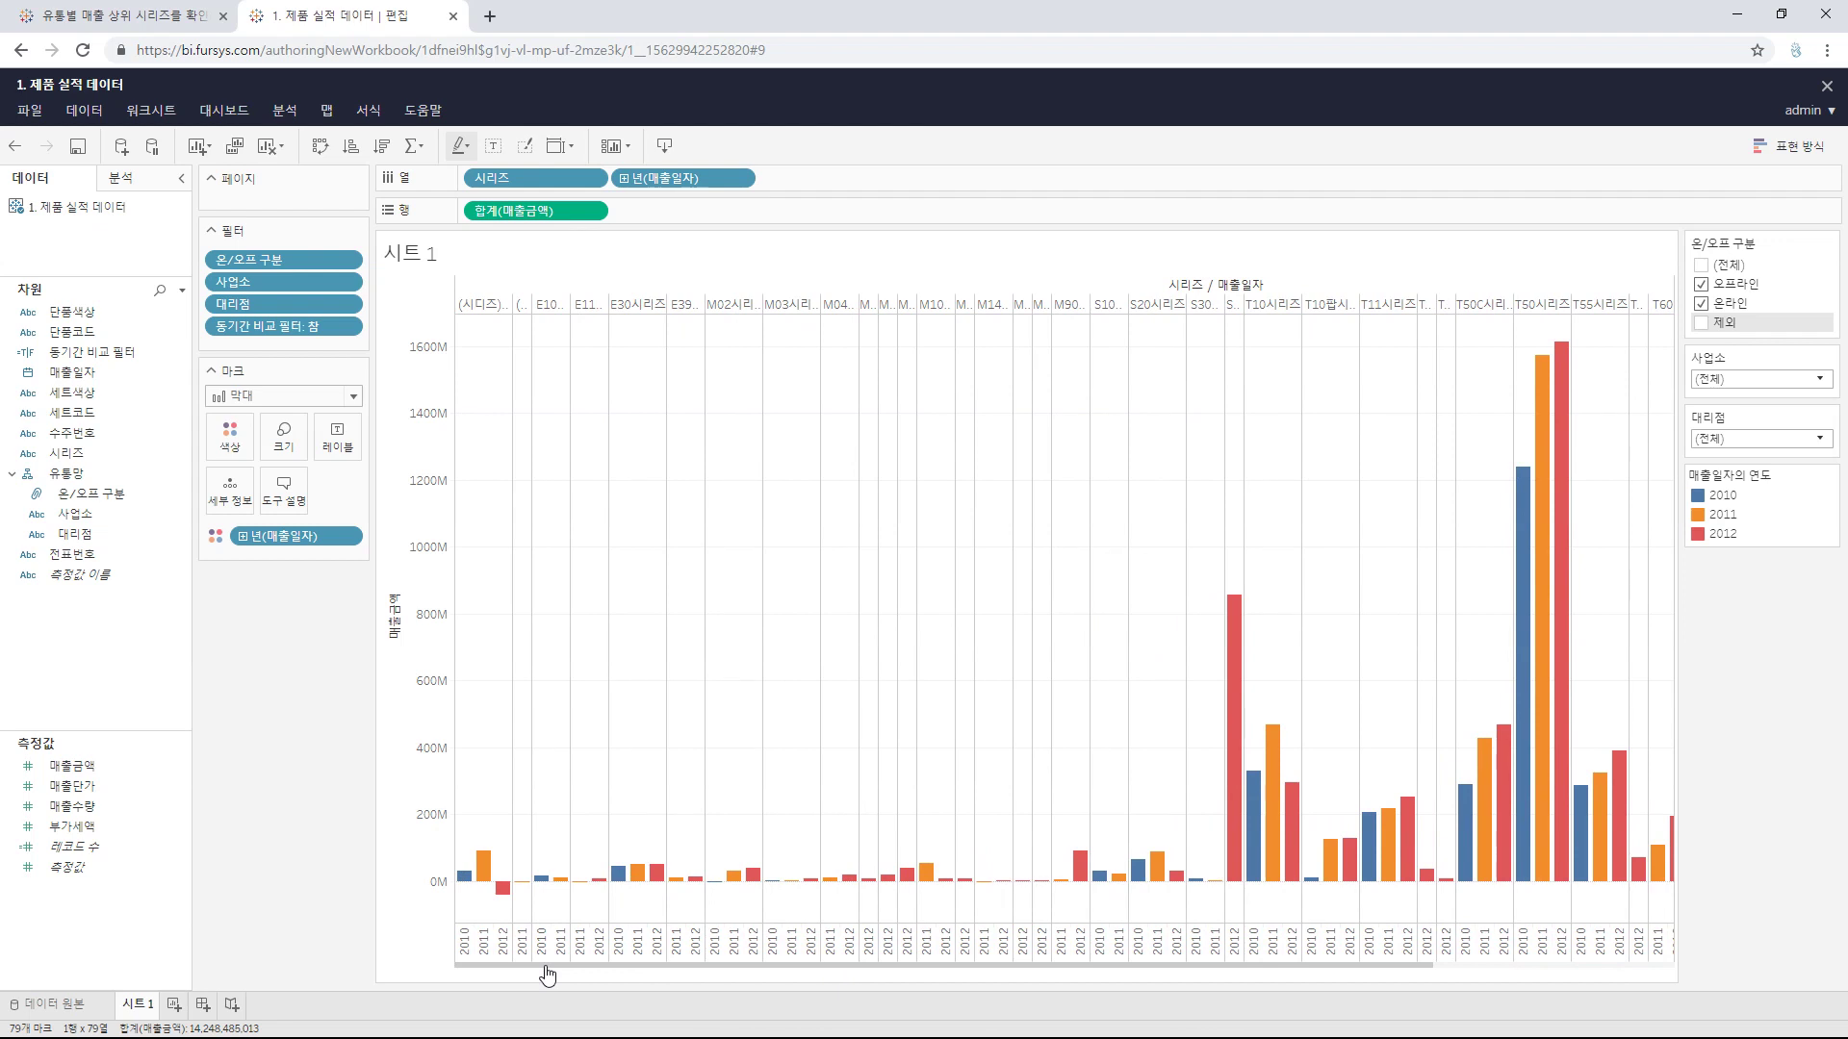
{"action": "mouse_move", "coordinate": [546, 975]}
{"action": "left_mouse_down"}
{"action": "mouse_move", "coordinate": [1031, 990]}
{"action": "mouse_move", "coordinate": [524, 967]}
{"action": "left_mouse_up"}
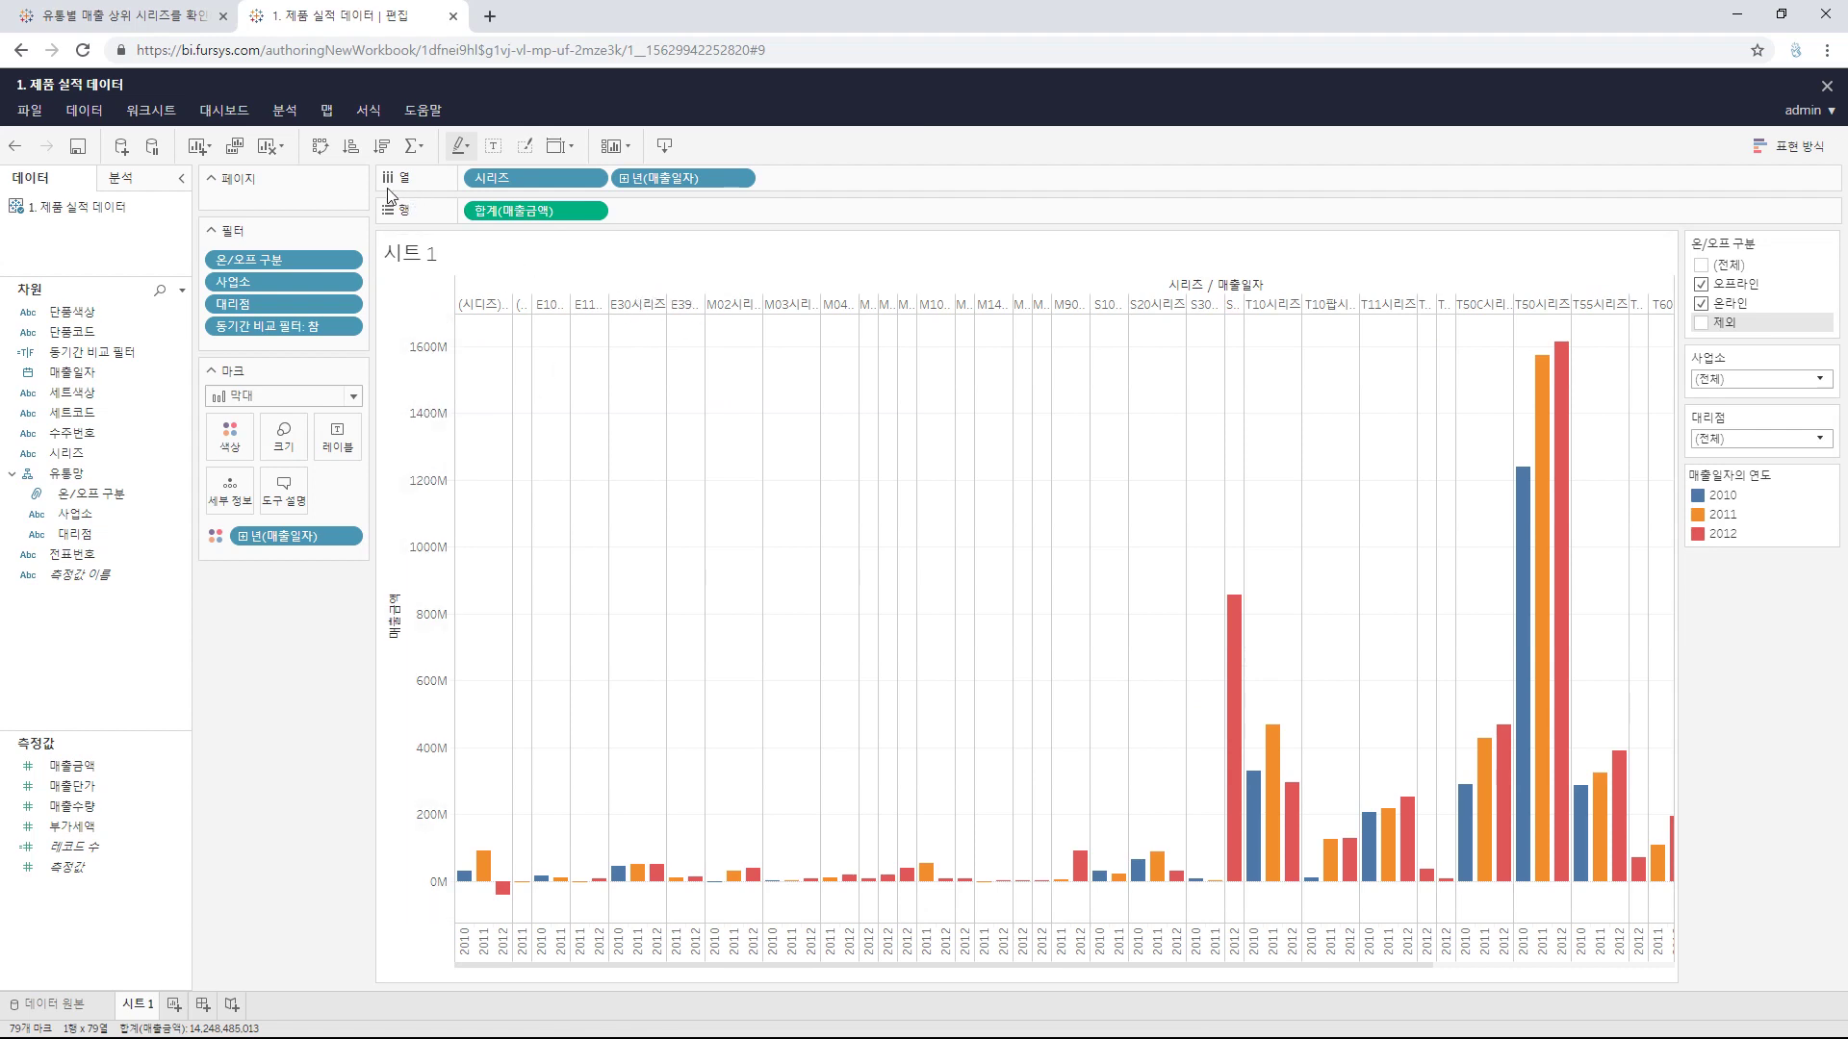
{"action": "left_click", "coordinate": [320, 146]}
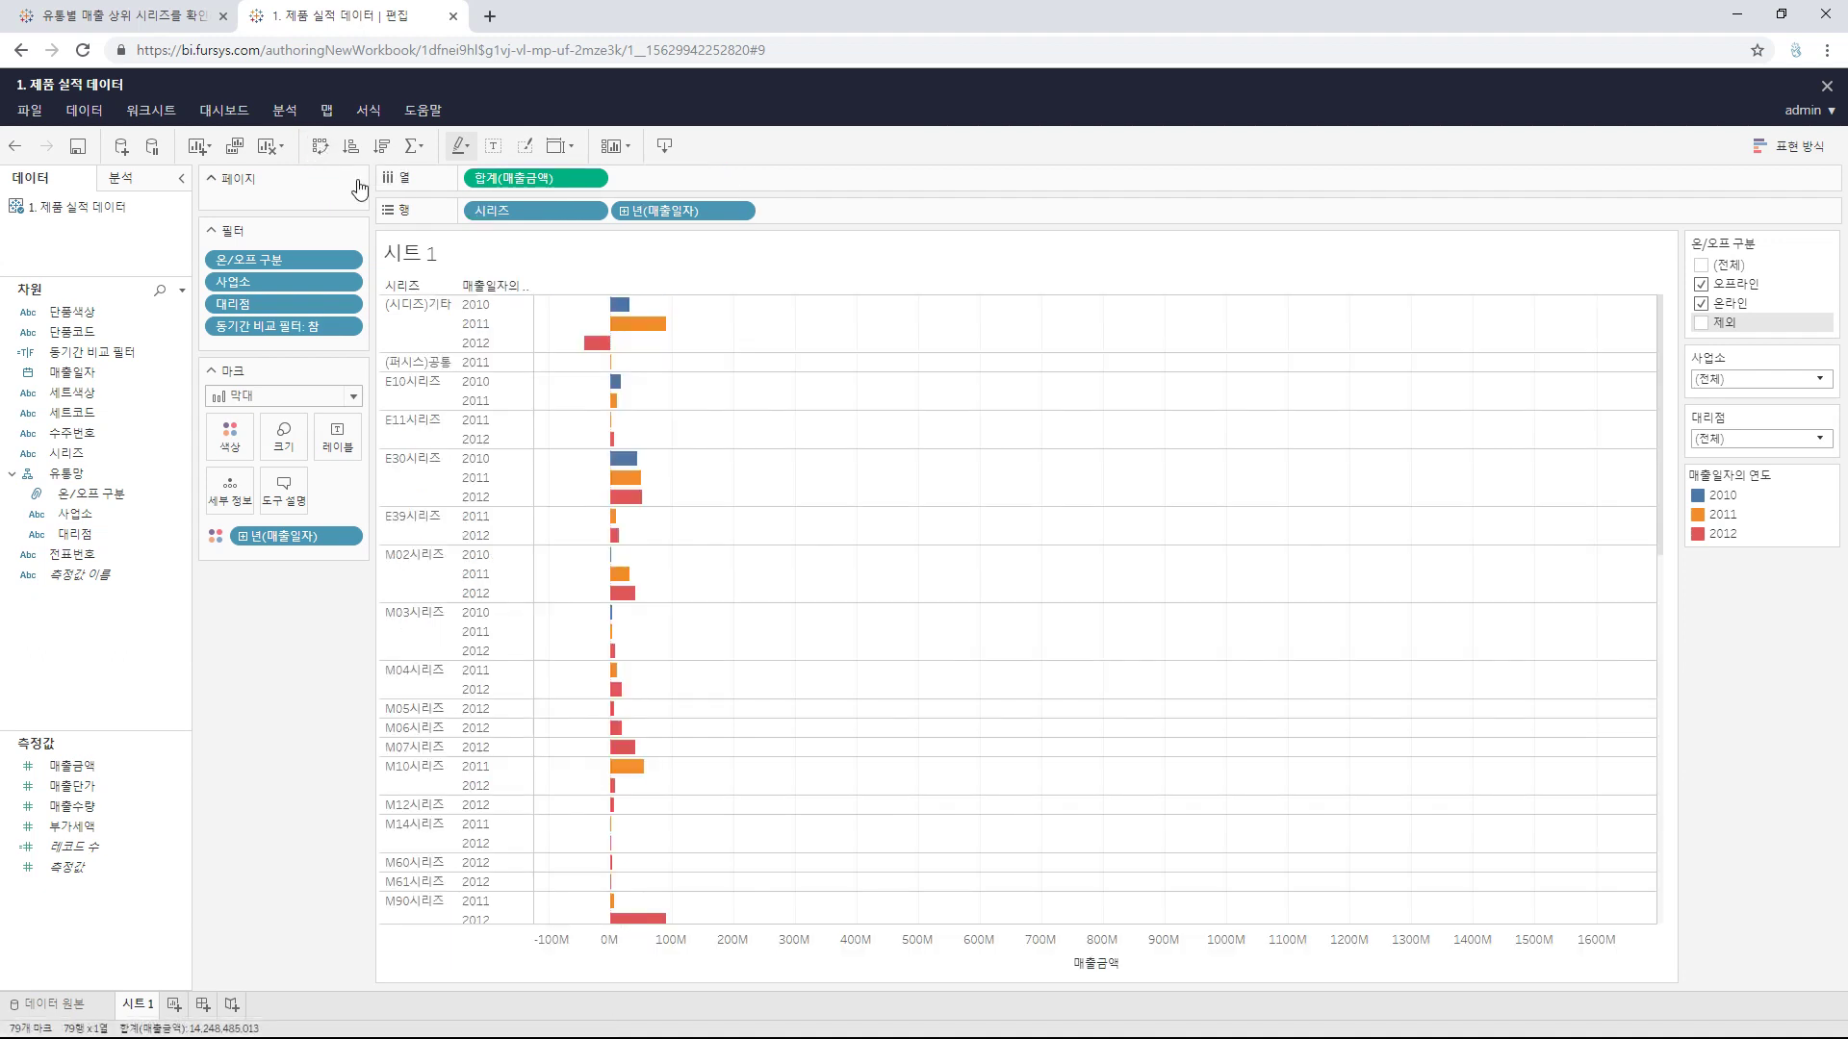
Step: Look through the whole series list for entries that are not regular product series
{"action": "scroll", "coordinate": [537, 424], "scroll_direction": "down", "scroll_amount": 5}
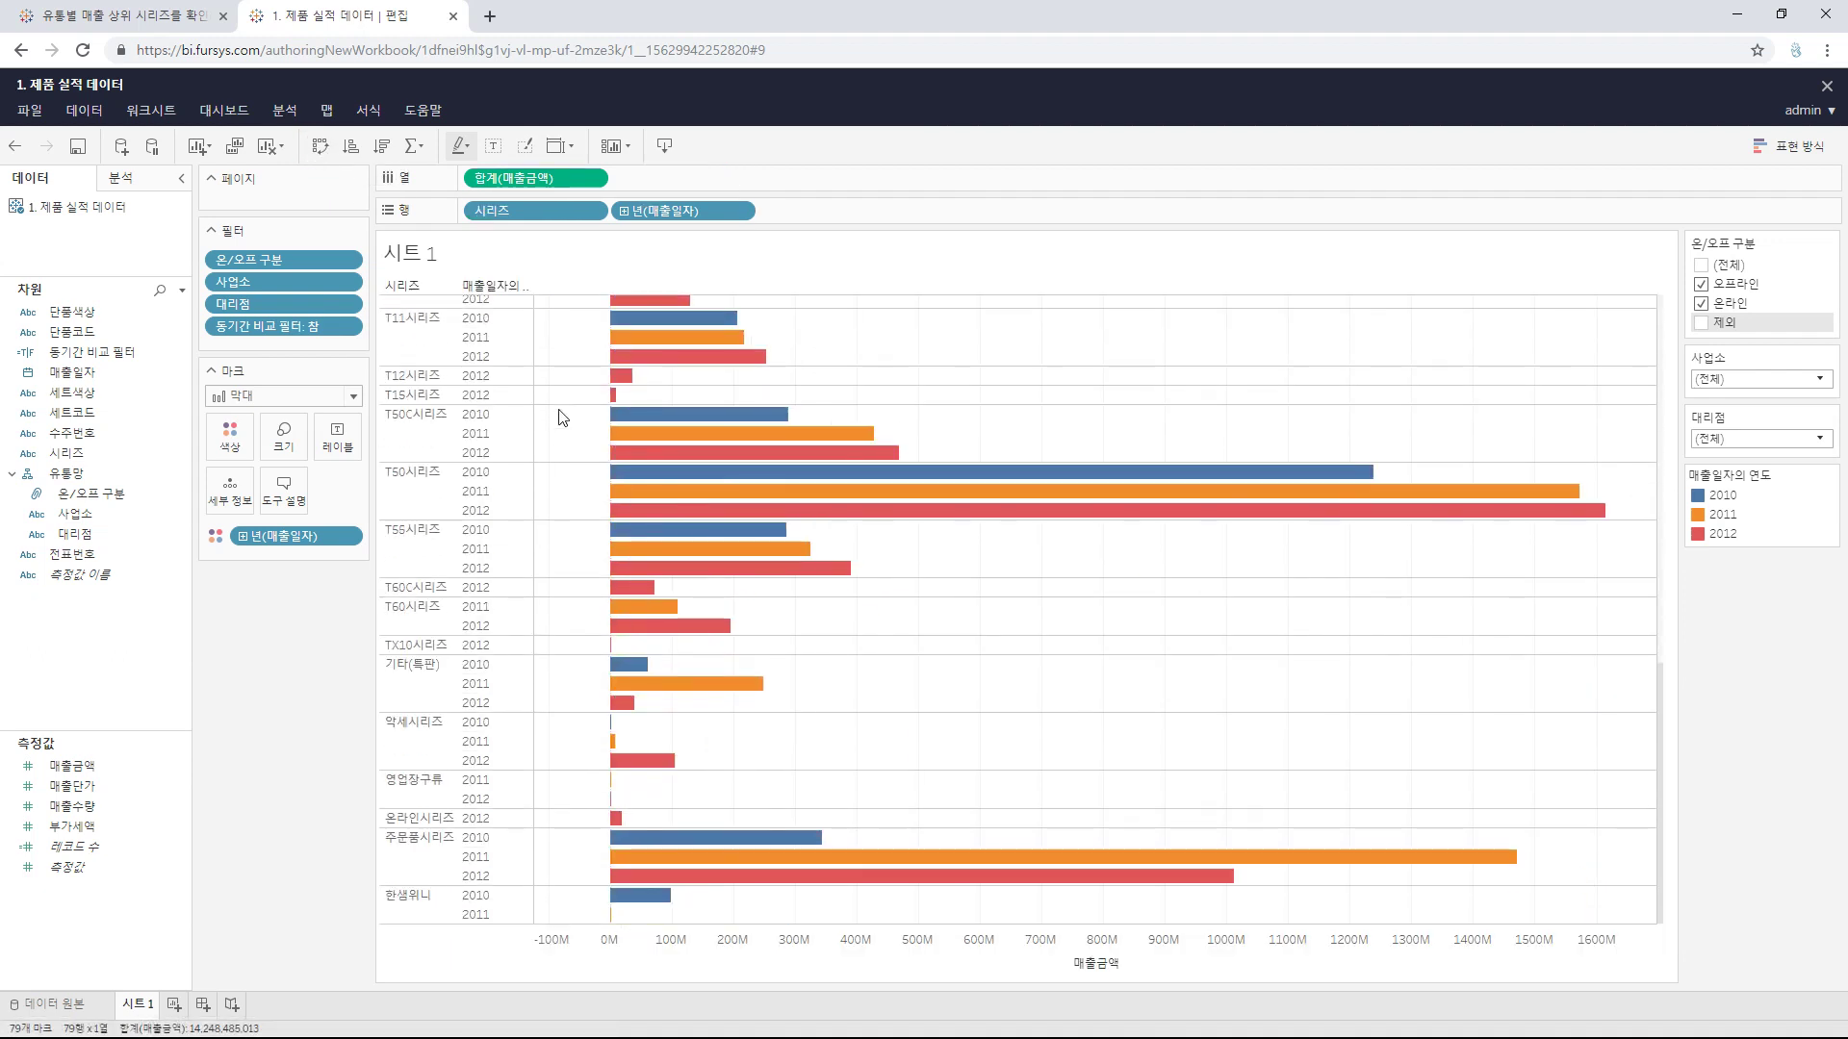
{"action": "scroll", "coordinate": [544, 433], "scroll_direction": "up", "scroll_amount": 5}
{"action": "scroll", "coordinate": [548, 440], "scroll_direction": "down", "scroll_amount": 10}
{"action": "scroll", "coordinate": [578, 482], "scroll_direction": "up", "scroll_amount": 10}
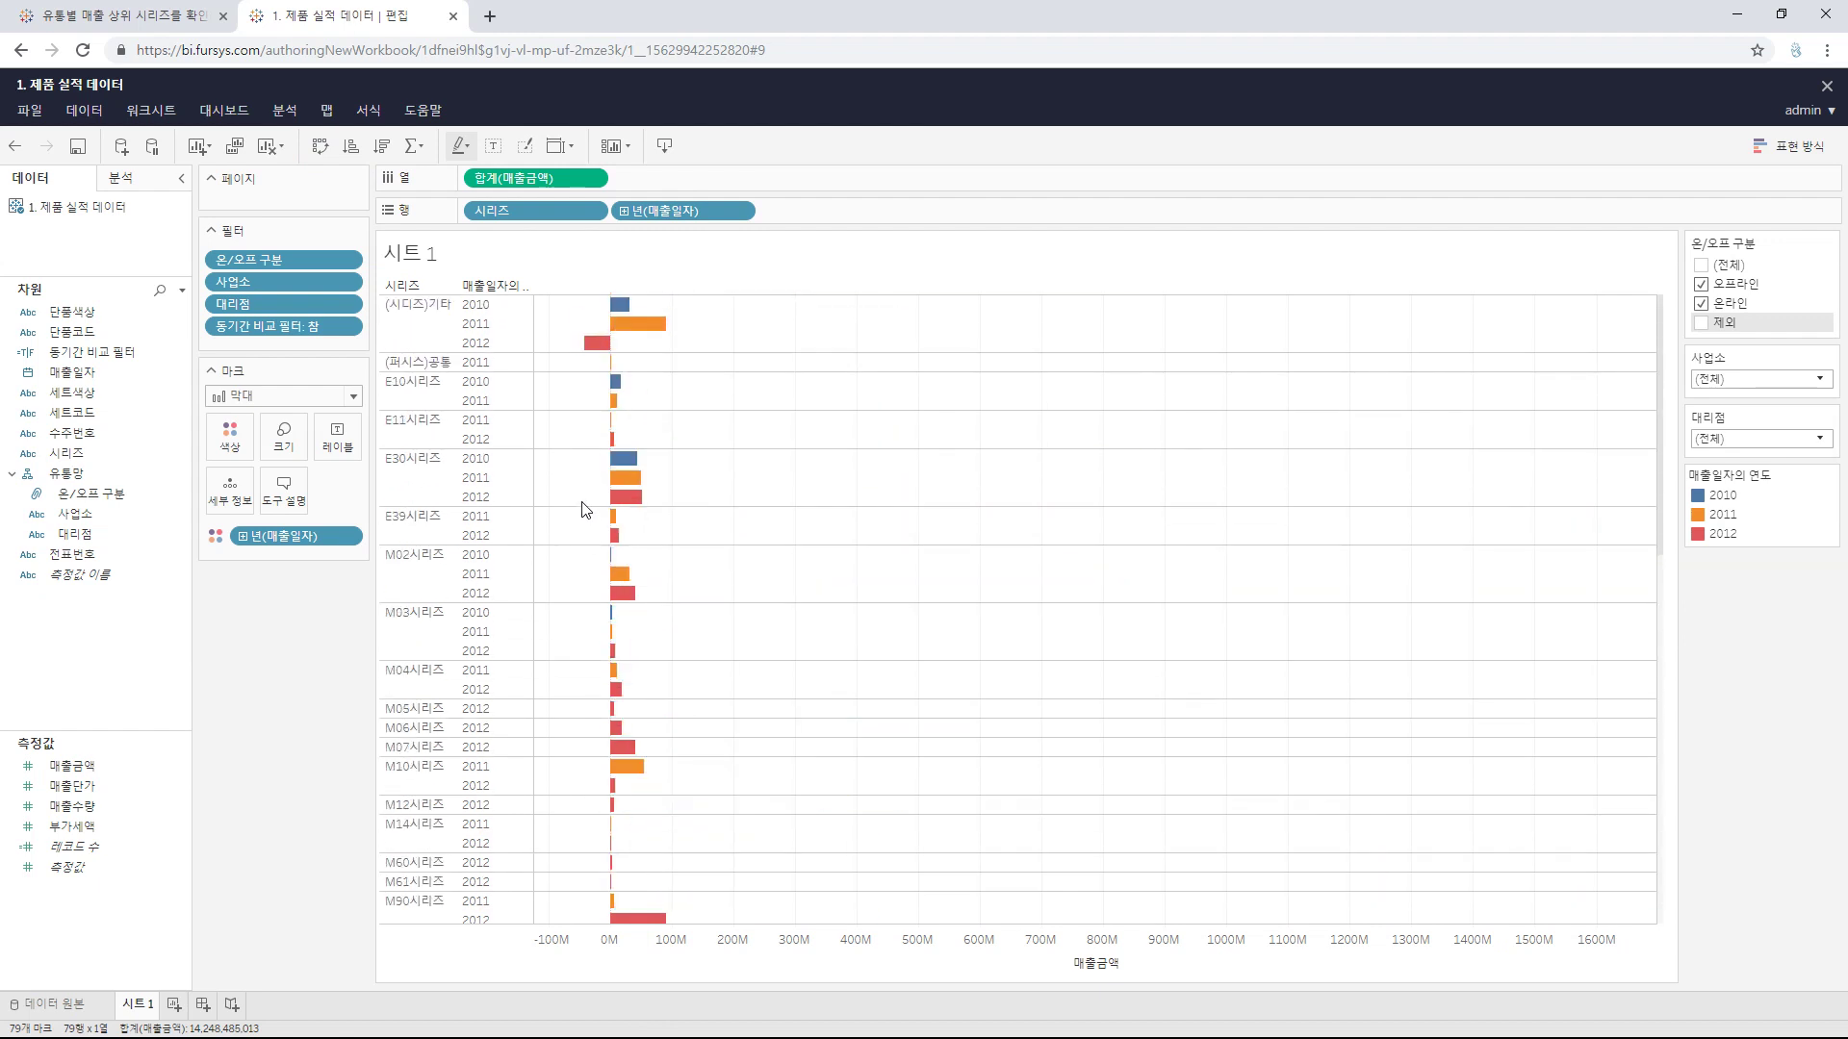
{"action": "scroll", "coordinate": [581, 509], "scroll_direction": "down", "scroll_amount": 10}
{"action": "scroll", "coordinate": [501, 500], "scroll_direction": "up", "scroll_amount": 10}
{"action": "scroll", "coordinate": [430, 332], "scroll_direction": "down", "scroll_amount": 15}
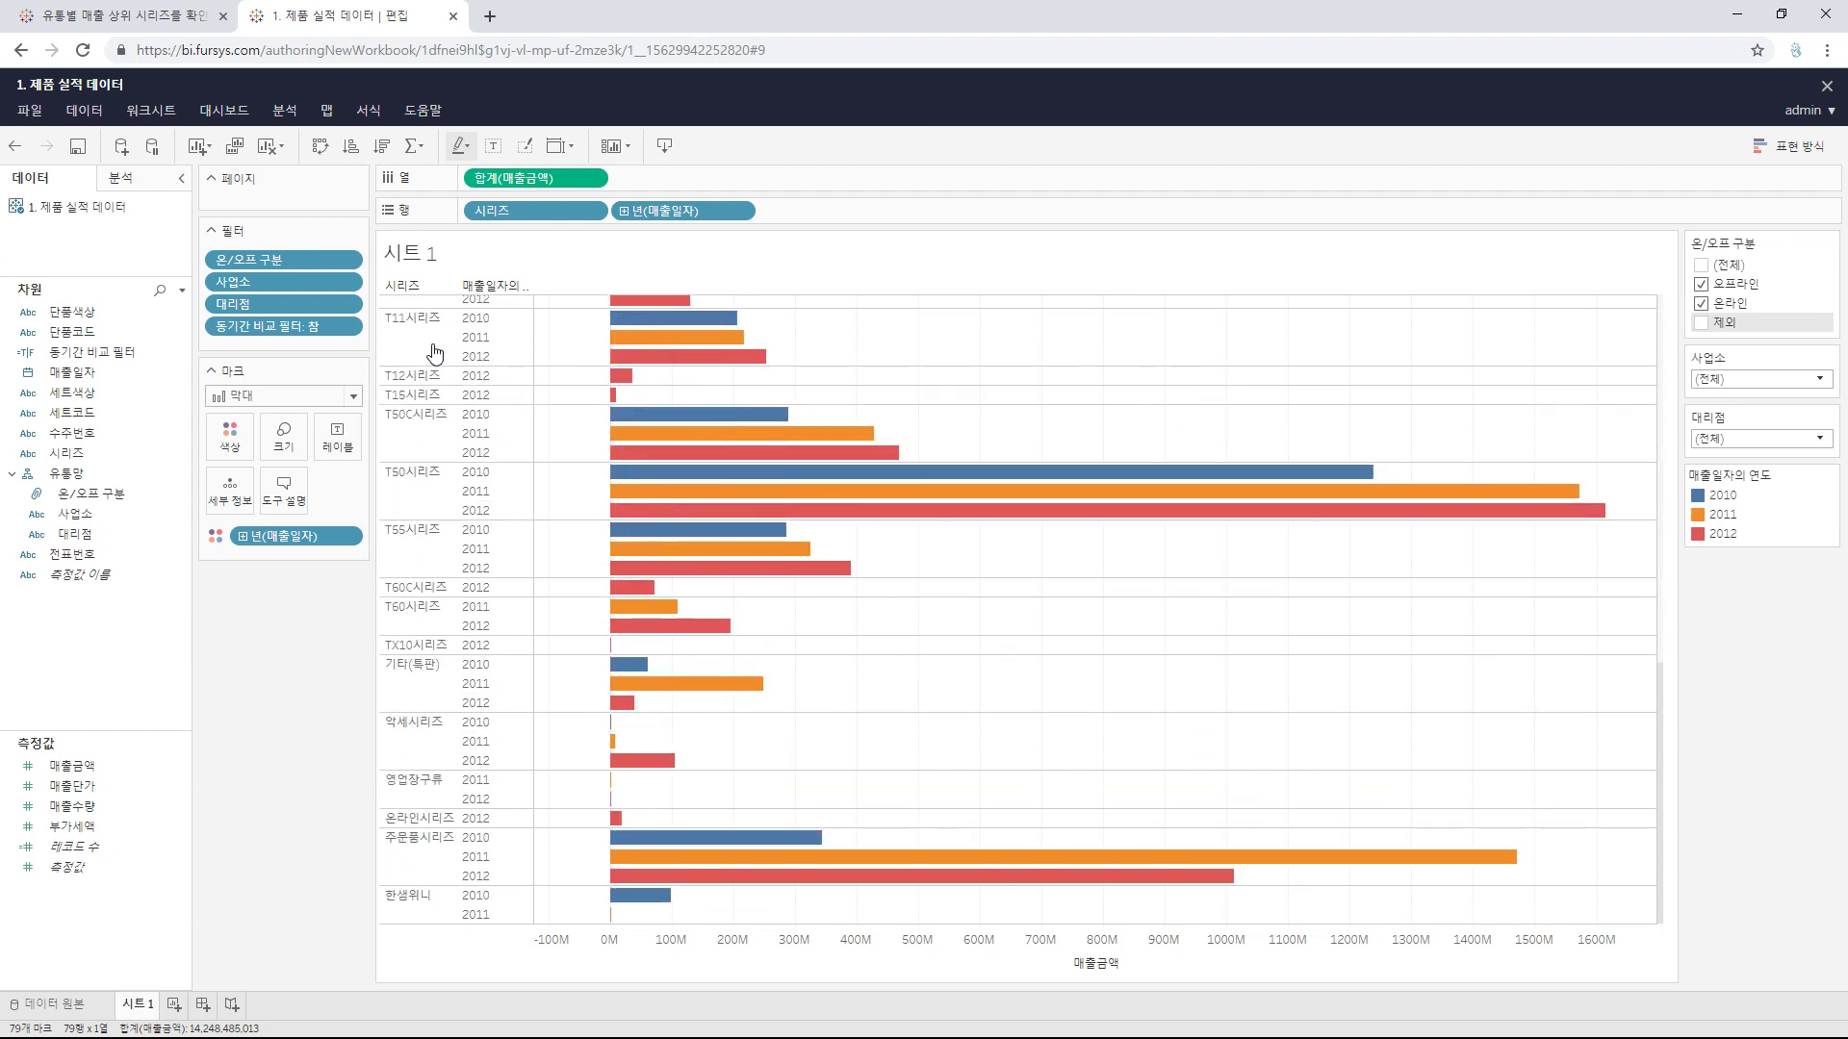
{"action": "scroll", "coordinate": [433, 385], "scroll_direction": "up", "scroll_amount": 15}
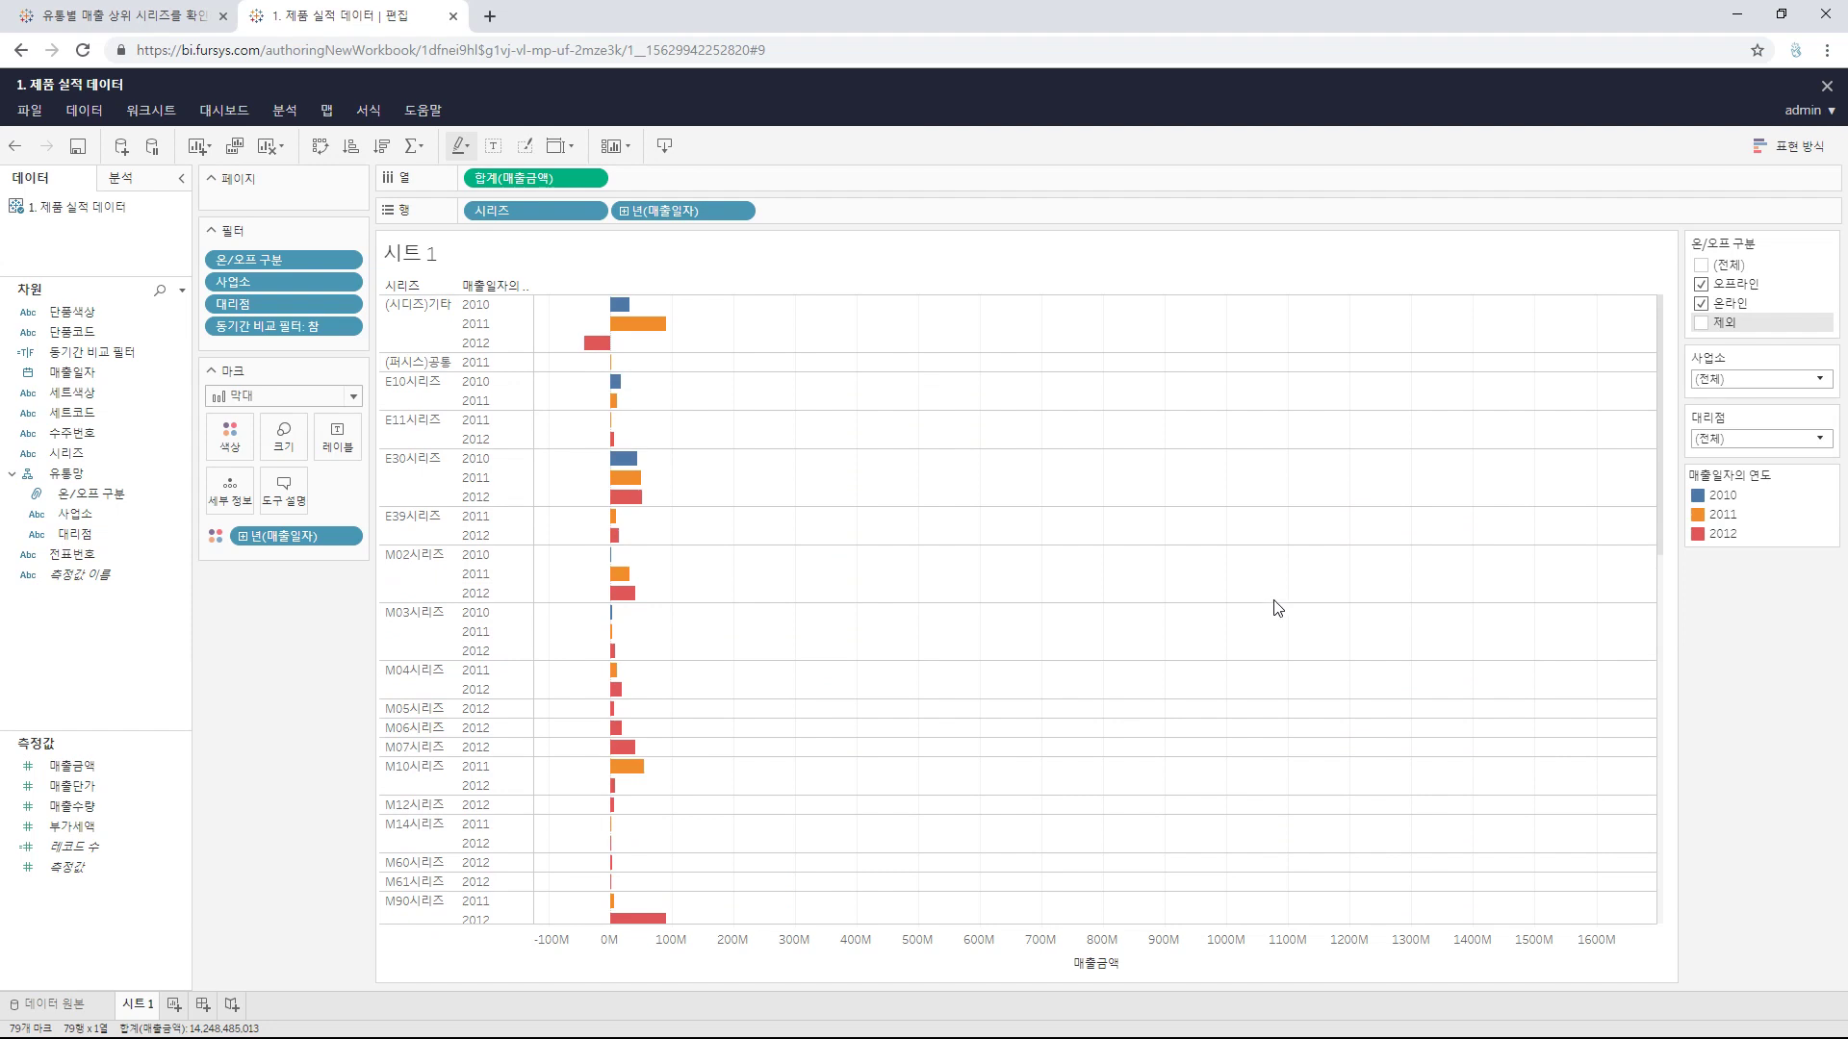
Step: Exclude the series (시디즈)기타, (퍼시스)공통, 기타(특판), 악세시리즈, 영업장구류, 온라인시리즈, 주문품시리즈 and 한샘위니 from the chart together
{"action": "left_click", "coordinate": [427, 317]}
{"action": "left_click", "coordinate": [423, 364], "text": "ctrl"}
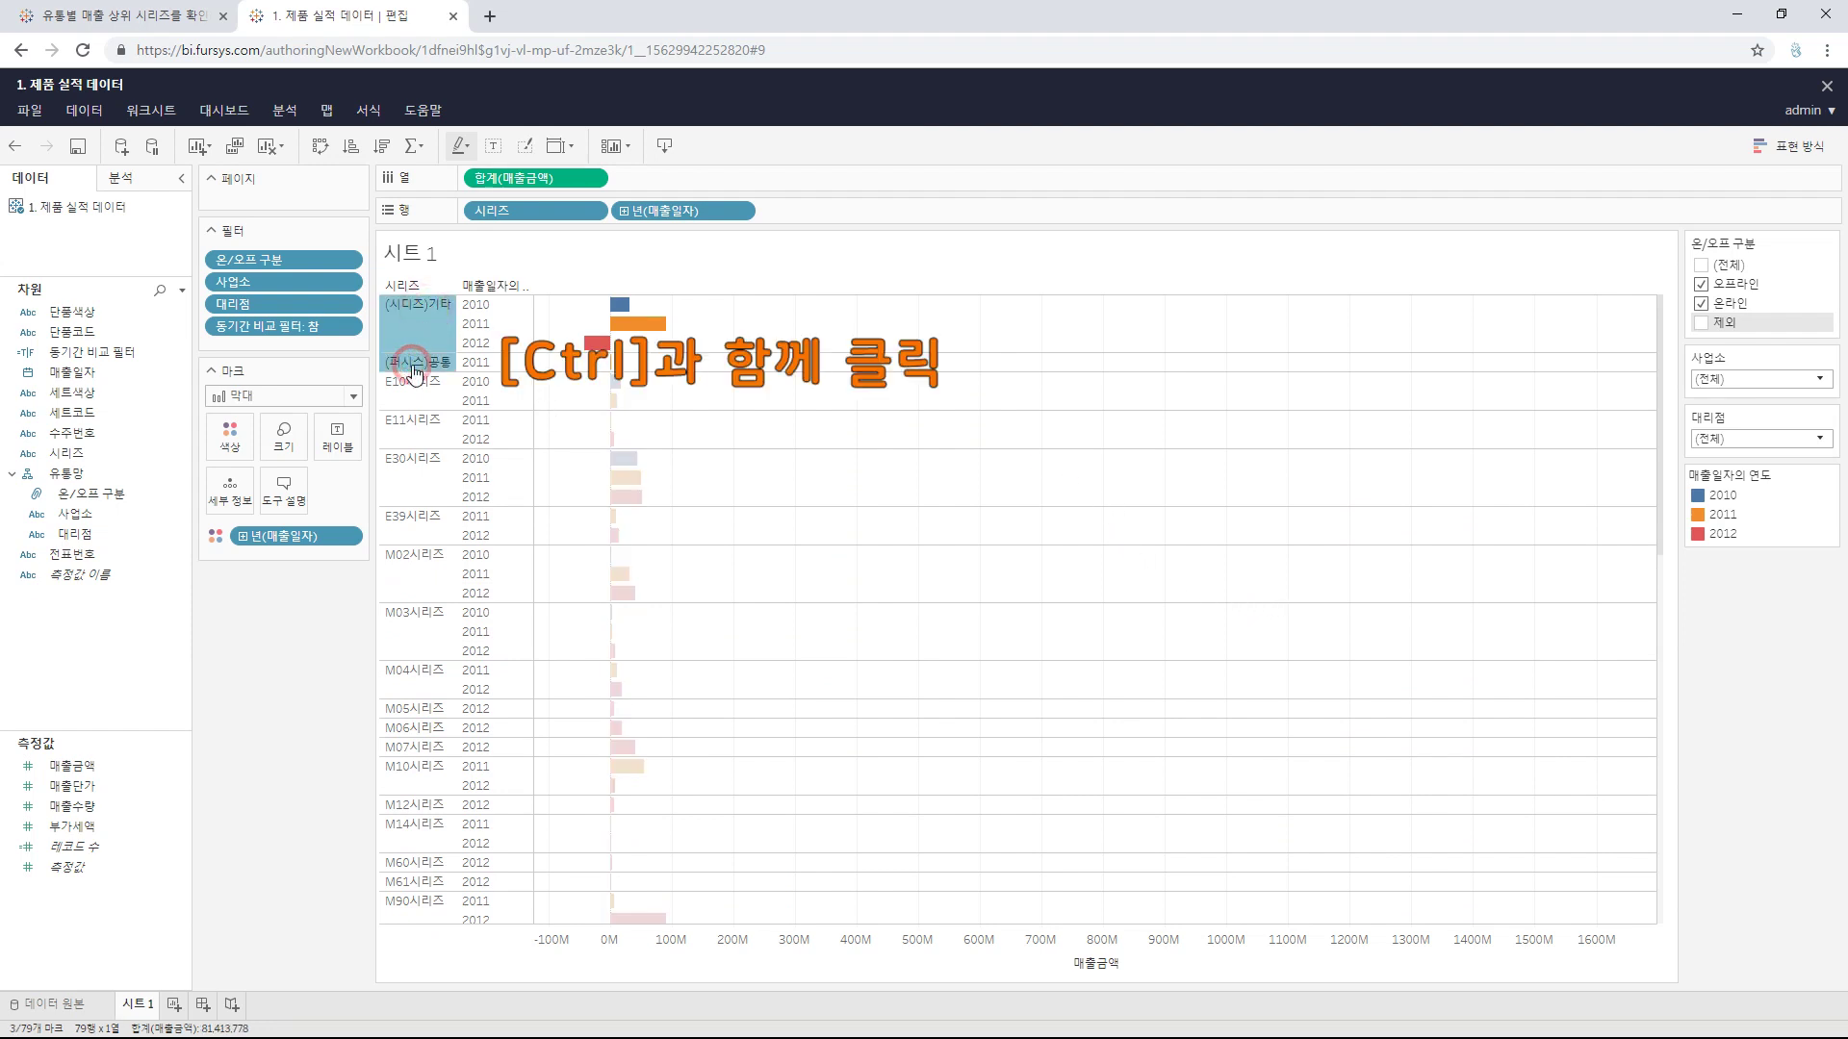
{"action": "scroll", "coordinate": [424, 390], "scroll_direction": "down", "scroll_amount": 4}
{"action": "scroll", "coordinate": [423, 394], "scroll_direction": "down", "scroll_amount": 5}
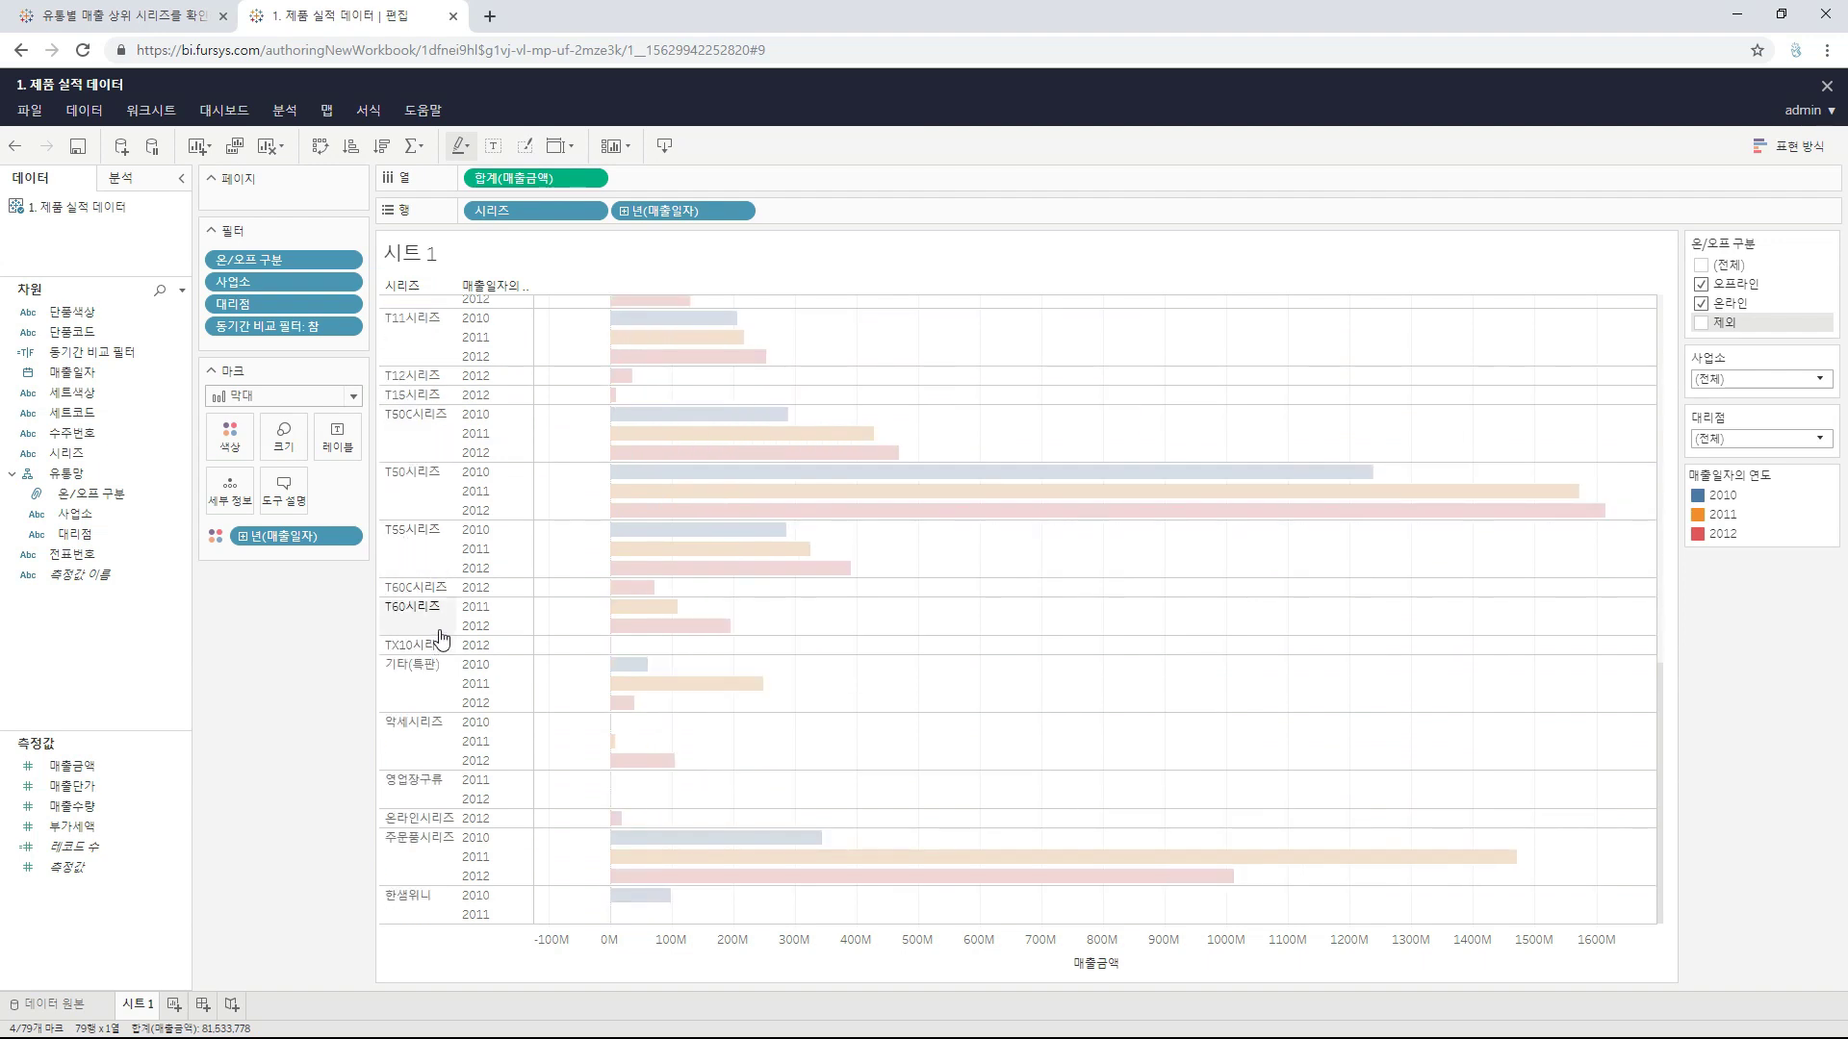
{"action": "left_click", "coordinate": [433, 702], "text": "ctrl"}
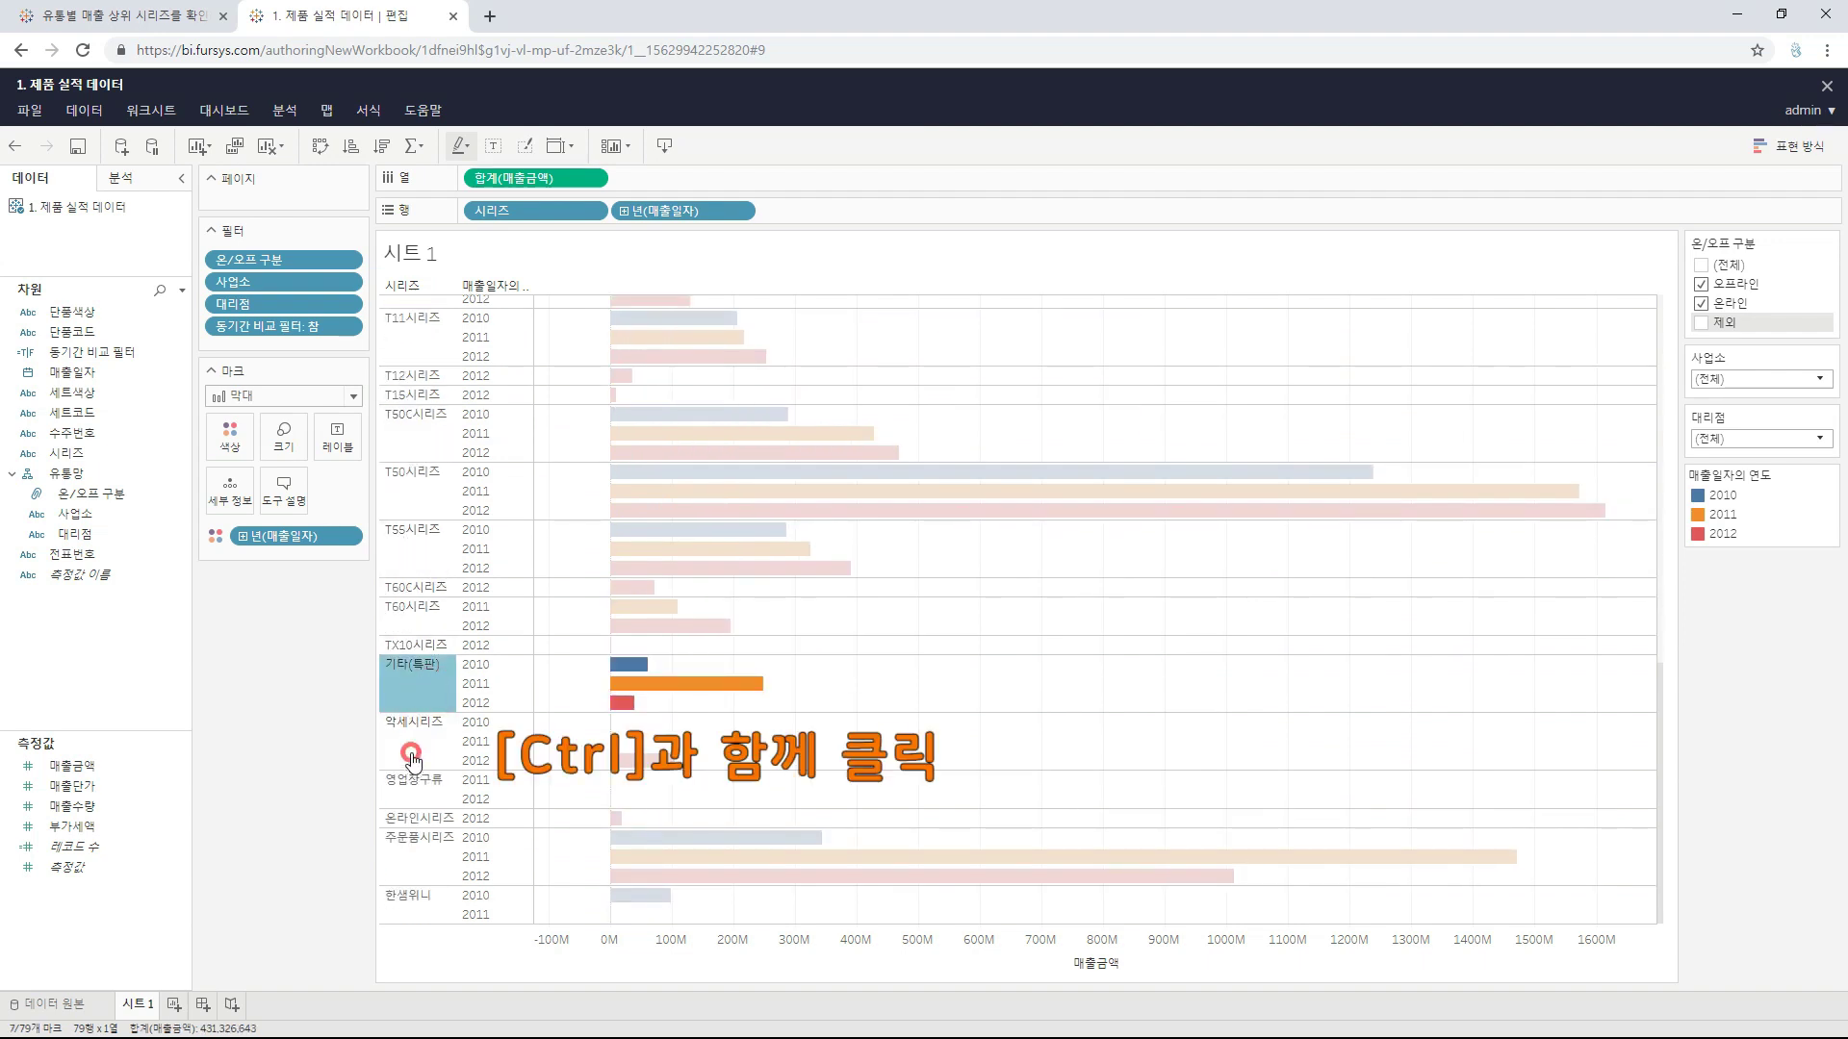
{"action": "left_click", "coordinate": [409, 756], "text": "ctrl"}
{"action": "left_click", "coordinate": [409, 794], "text": "ctrl"}
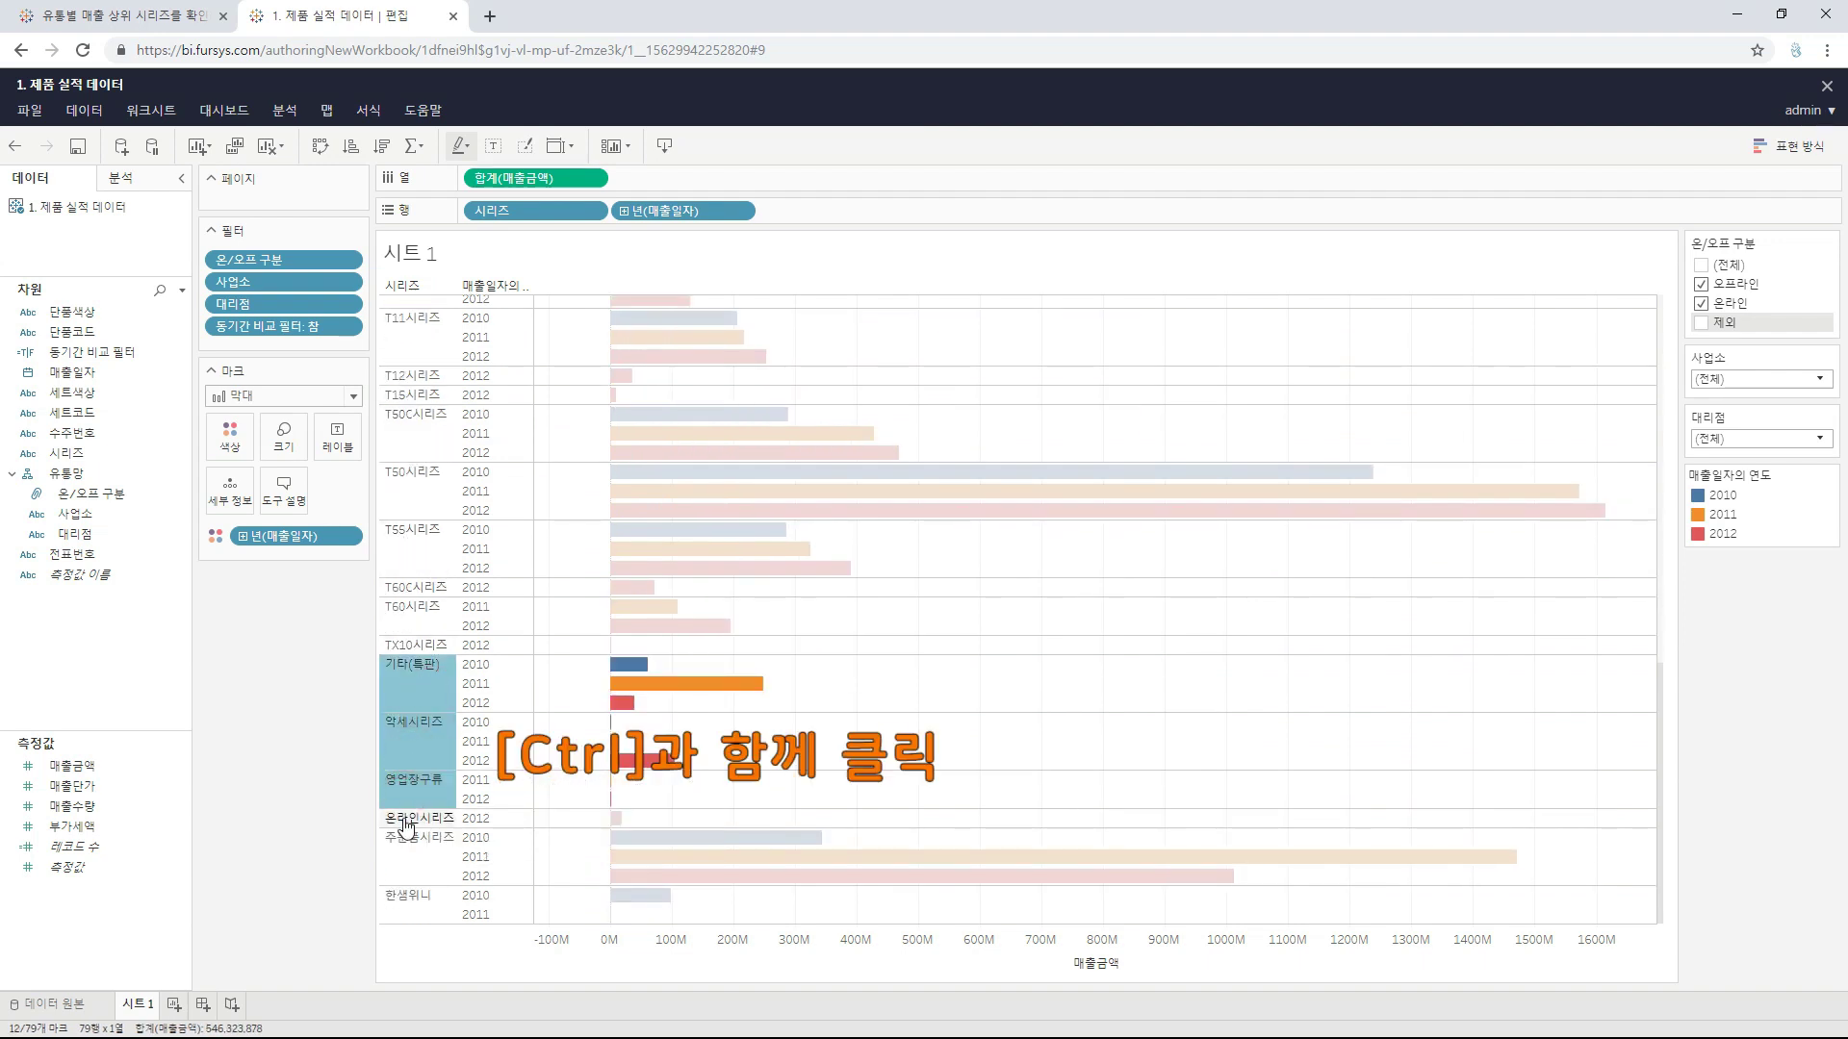
{"action": "left_click", "coordinate": [404, 820], "text": "ctrl"}
{"action": "left_click", "coordinate": [401, 859], "text": "ctrl"}
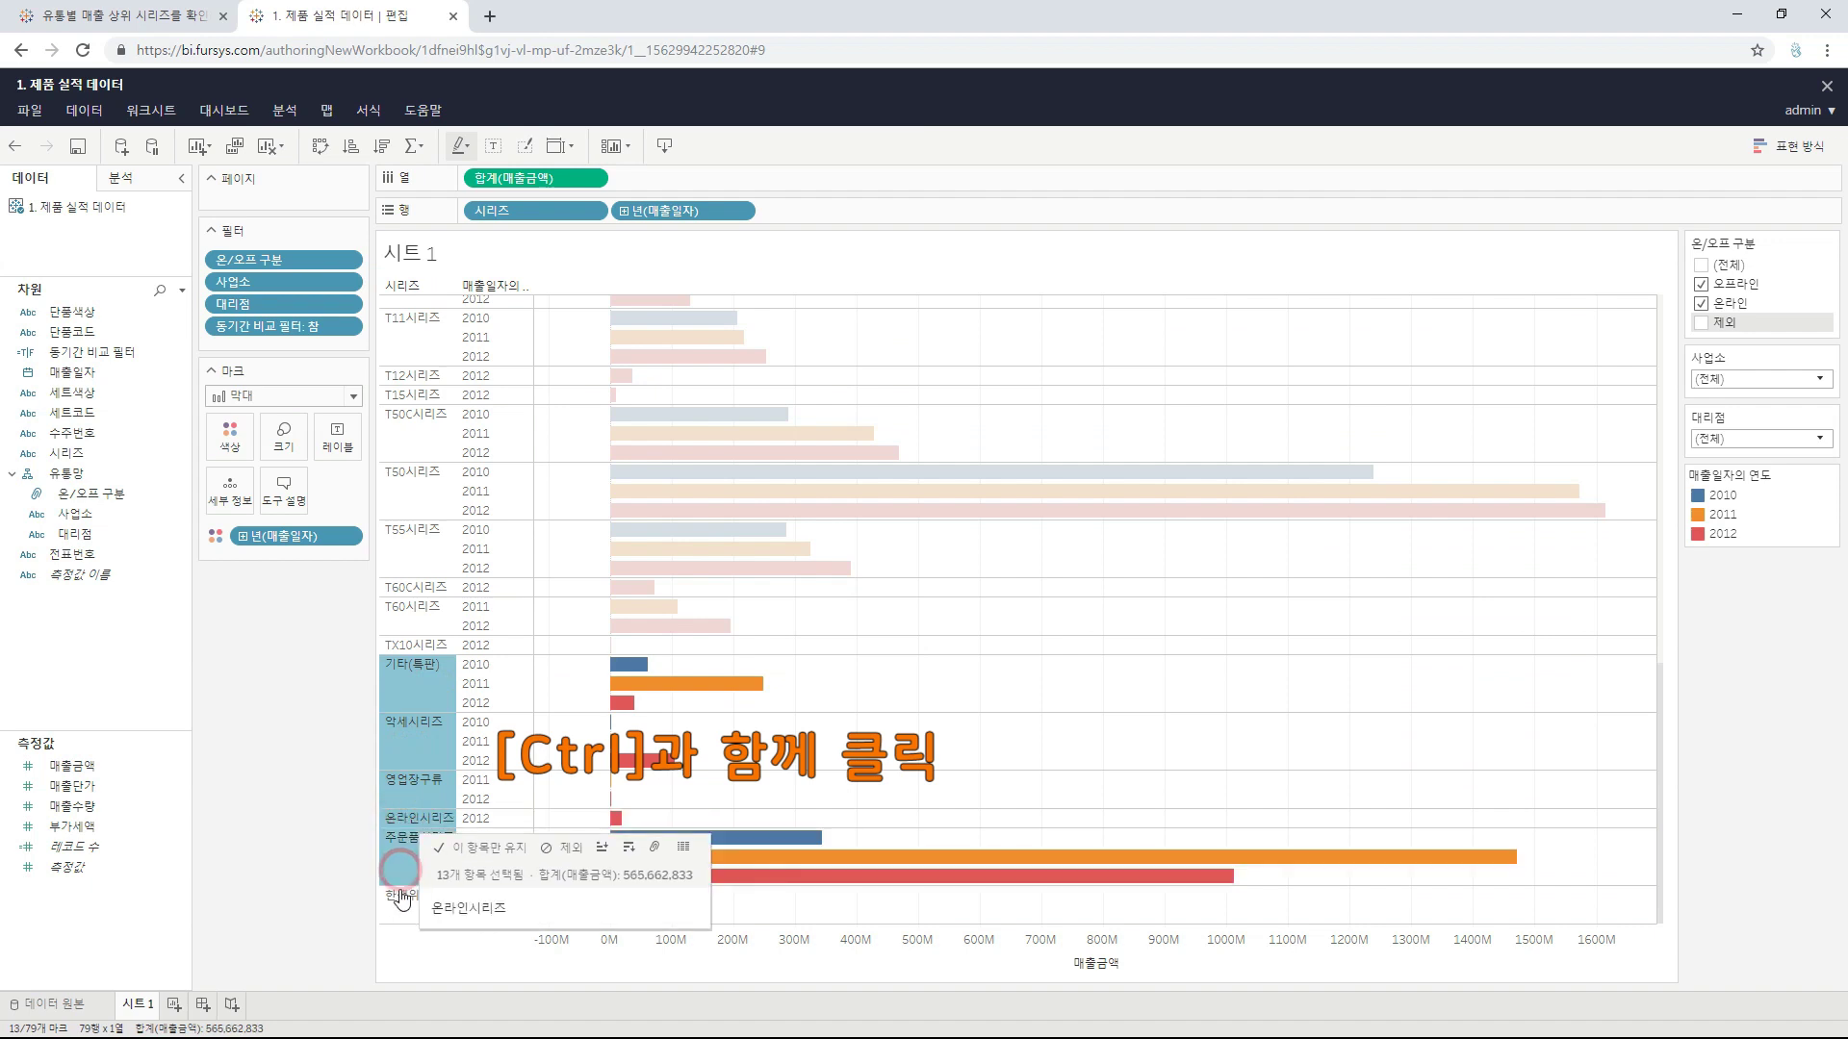
{"action": "left_click", "coordinate": [398, 909], "text": "ctrl"}
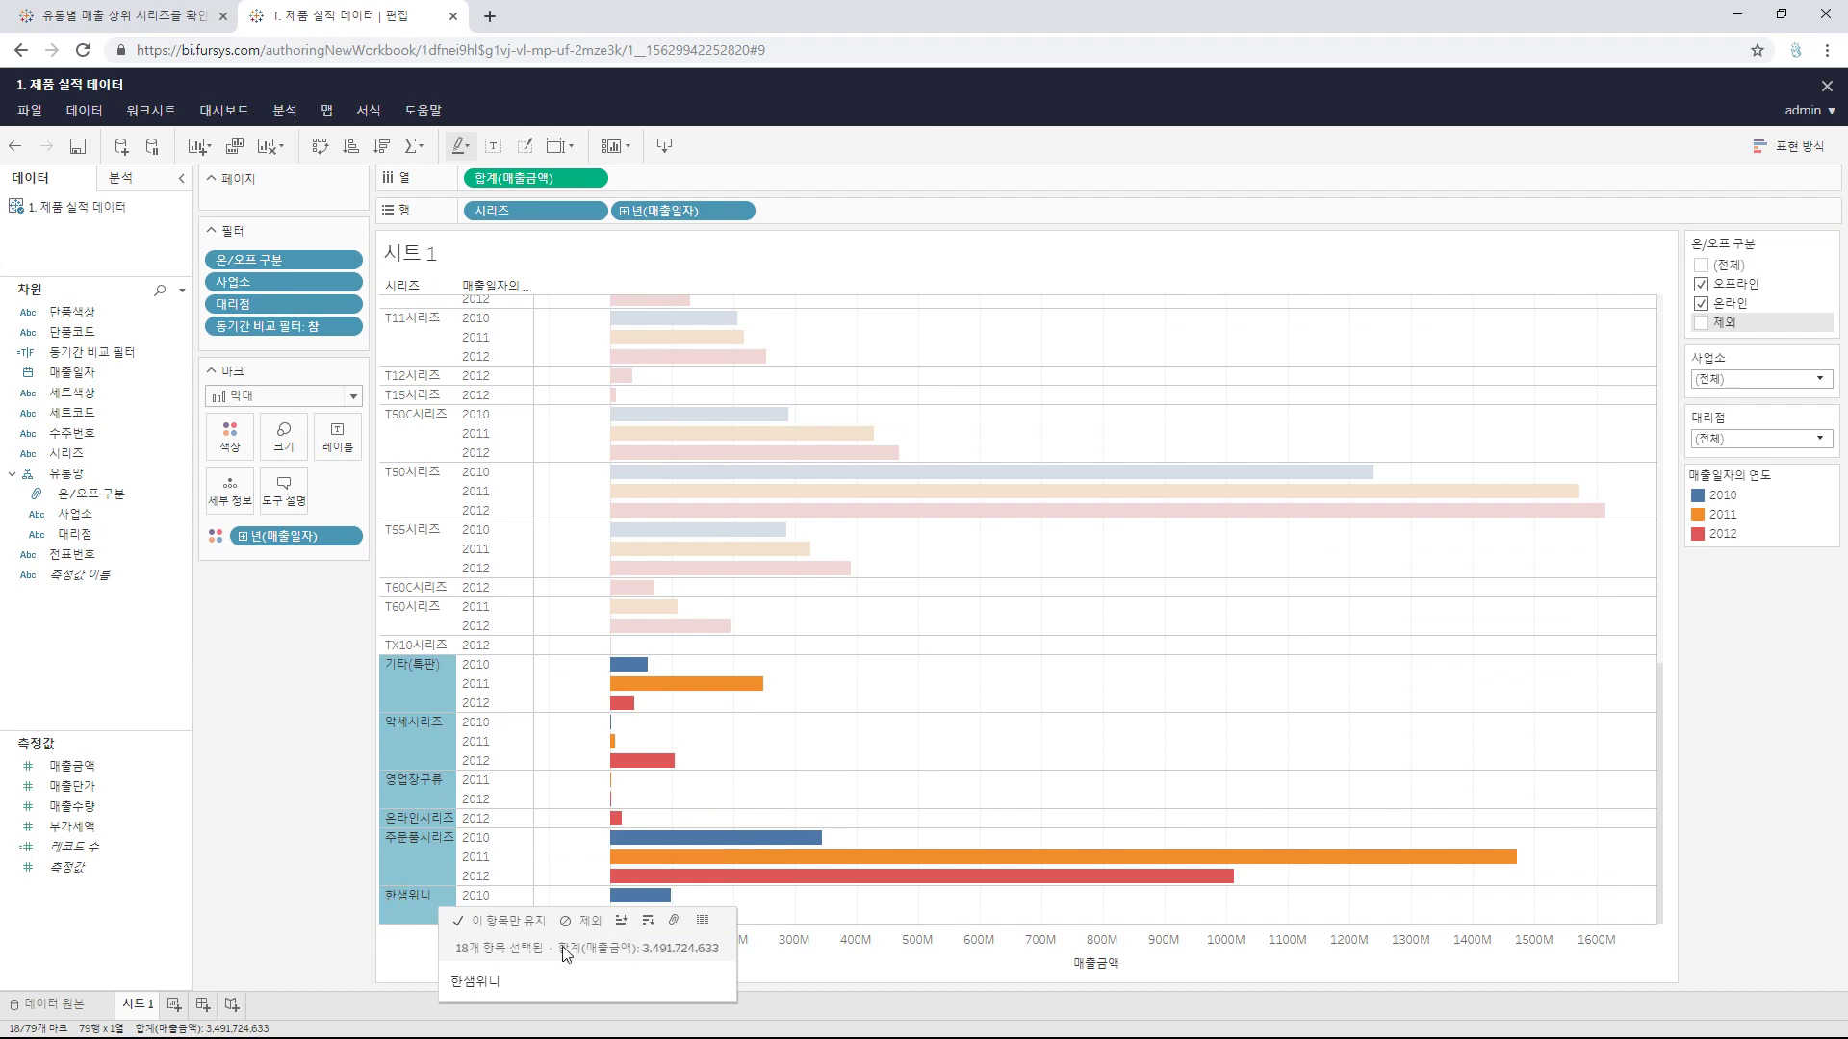
{"action": "left_click", "coordinate": [584, 924]}
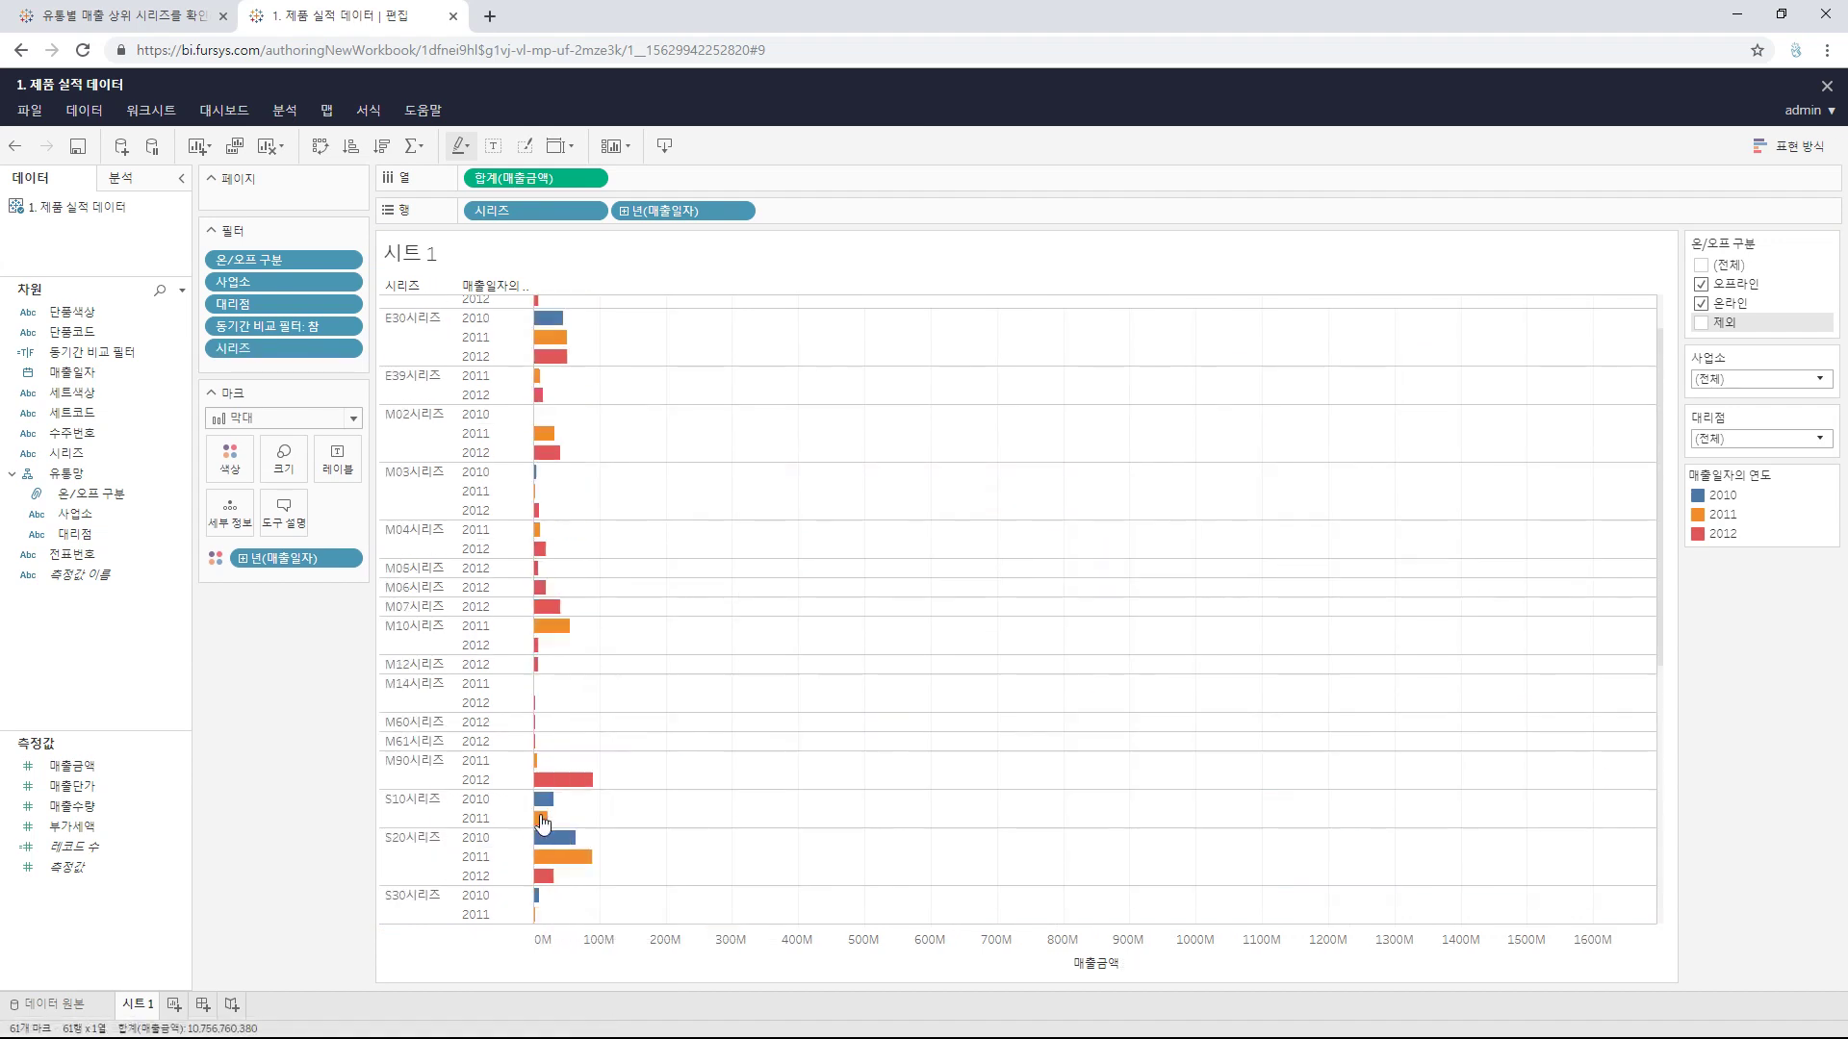
Step: Look through the remaining series and compare their yearly sales bars across the whole chart
{"action": "scroll", "coordinate": [438, 404], "scroll_direction": "down", "scroll_amount": 5}
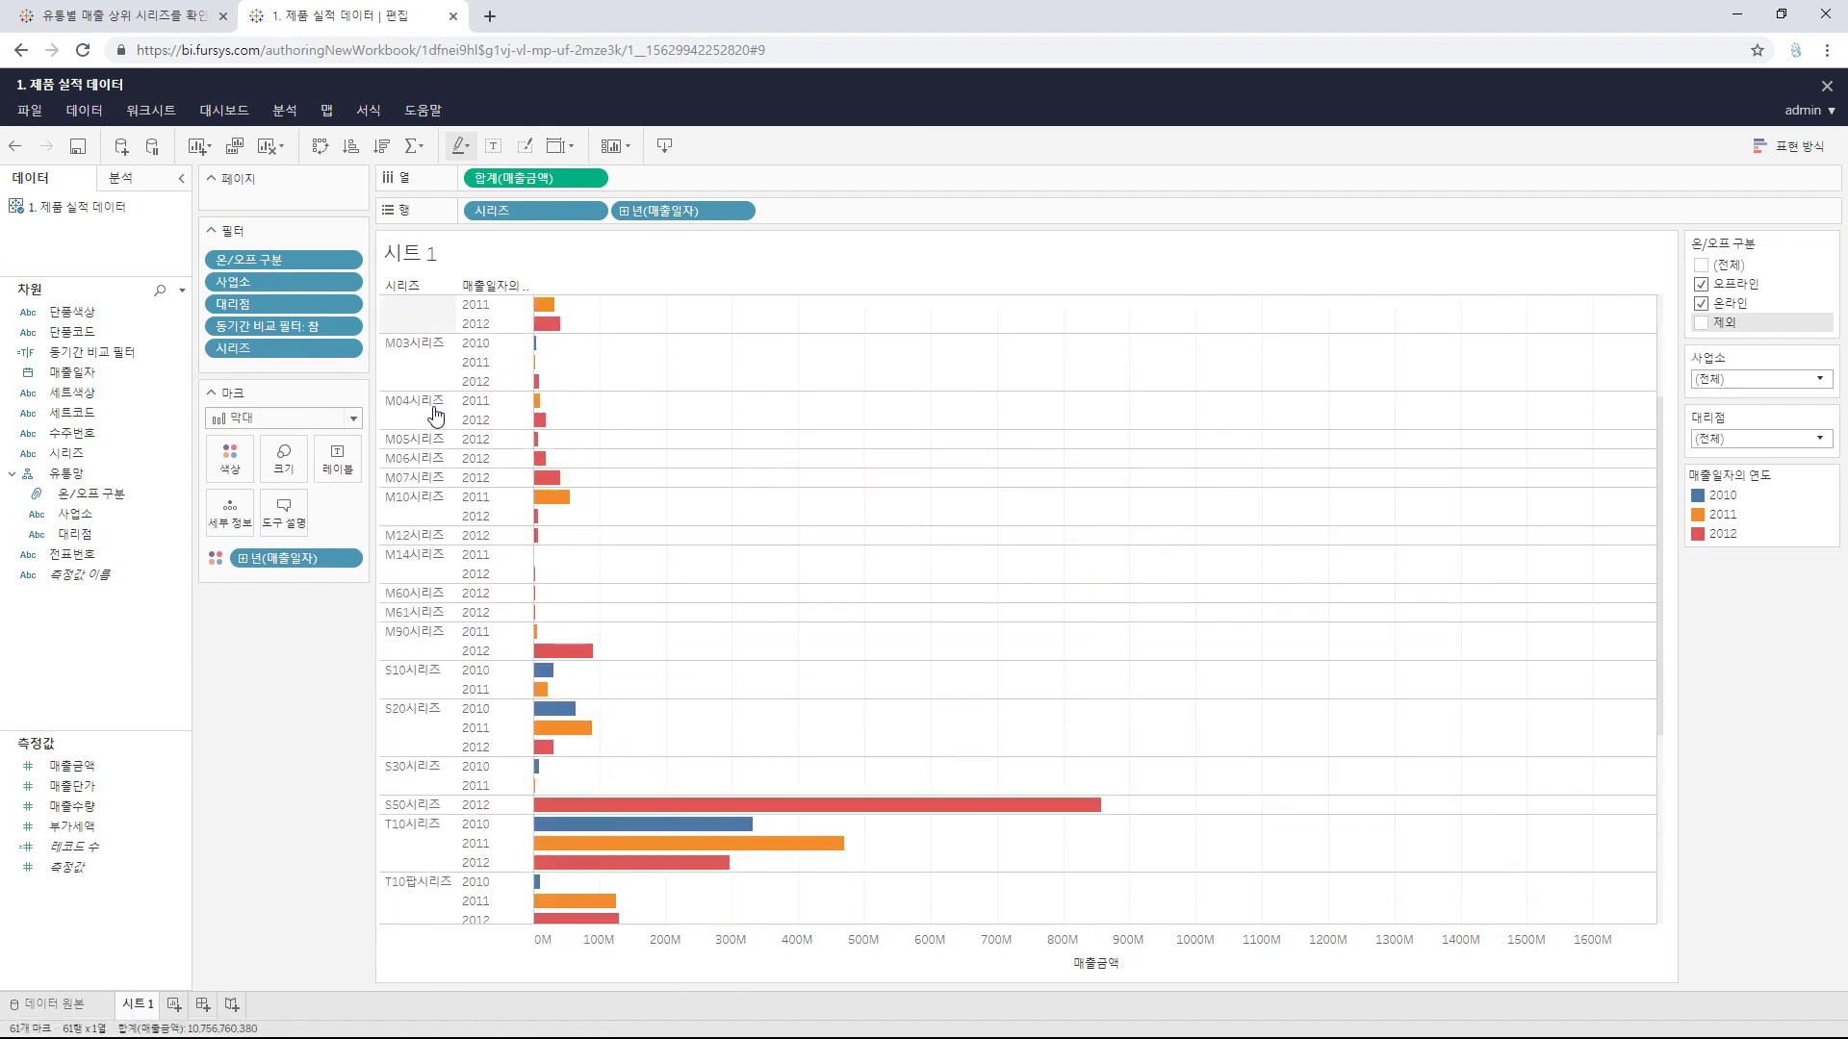
{"action": "scroll", "coordinate": [435, 414], "scroll_direction": "down", "scroll_amount": 5}
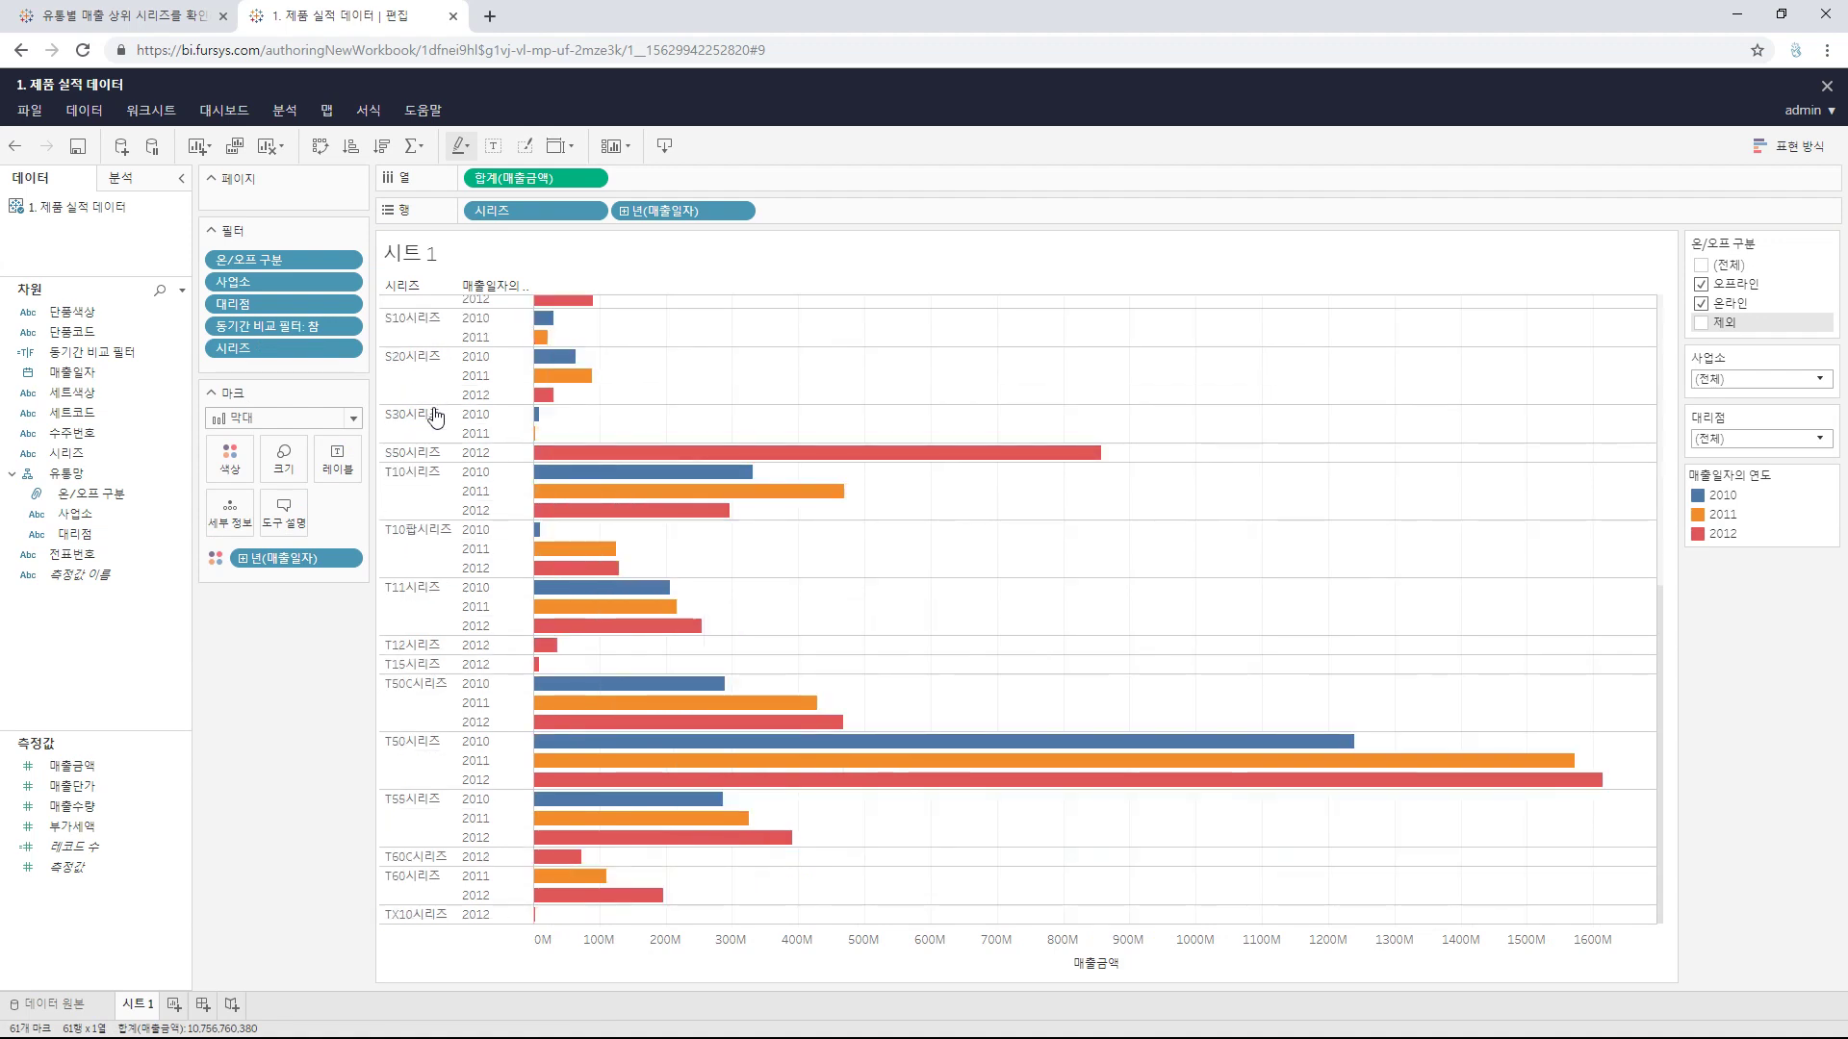
{"action": "scroll", "coordinate": [431, 757], "scroll_direction": "up", "scroll_amount": 10}
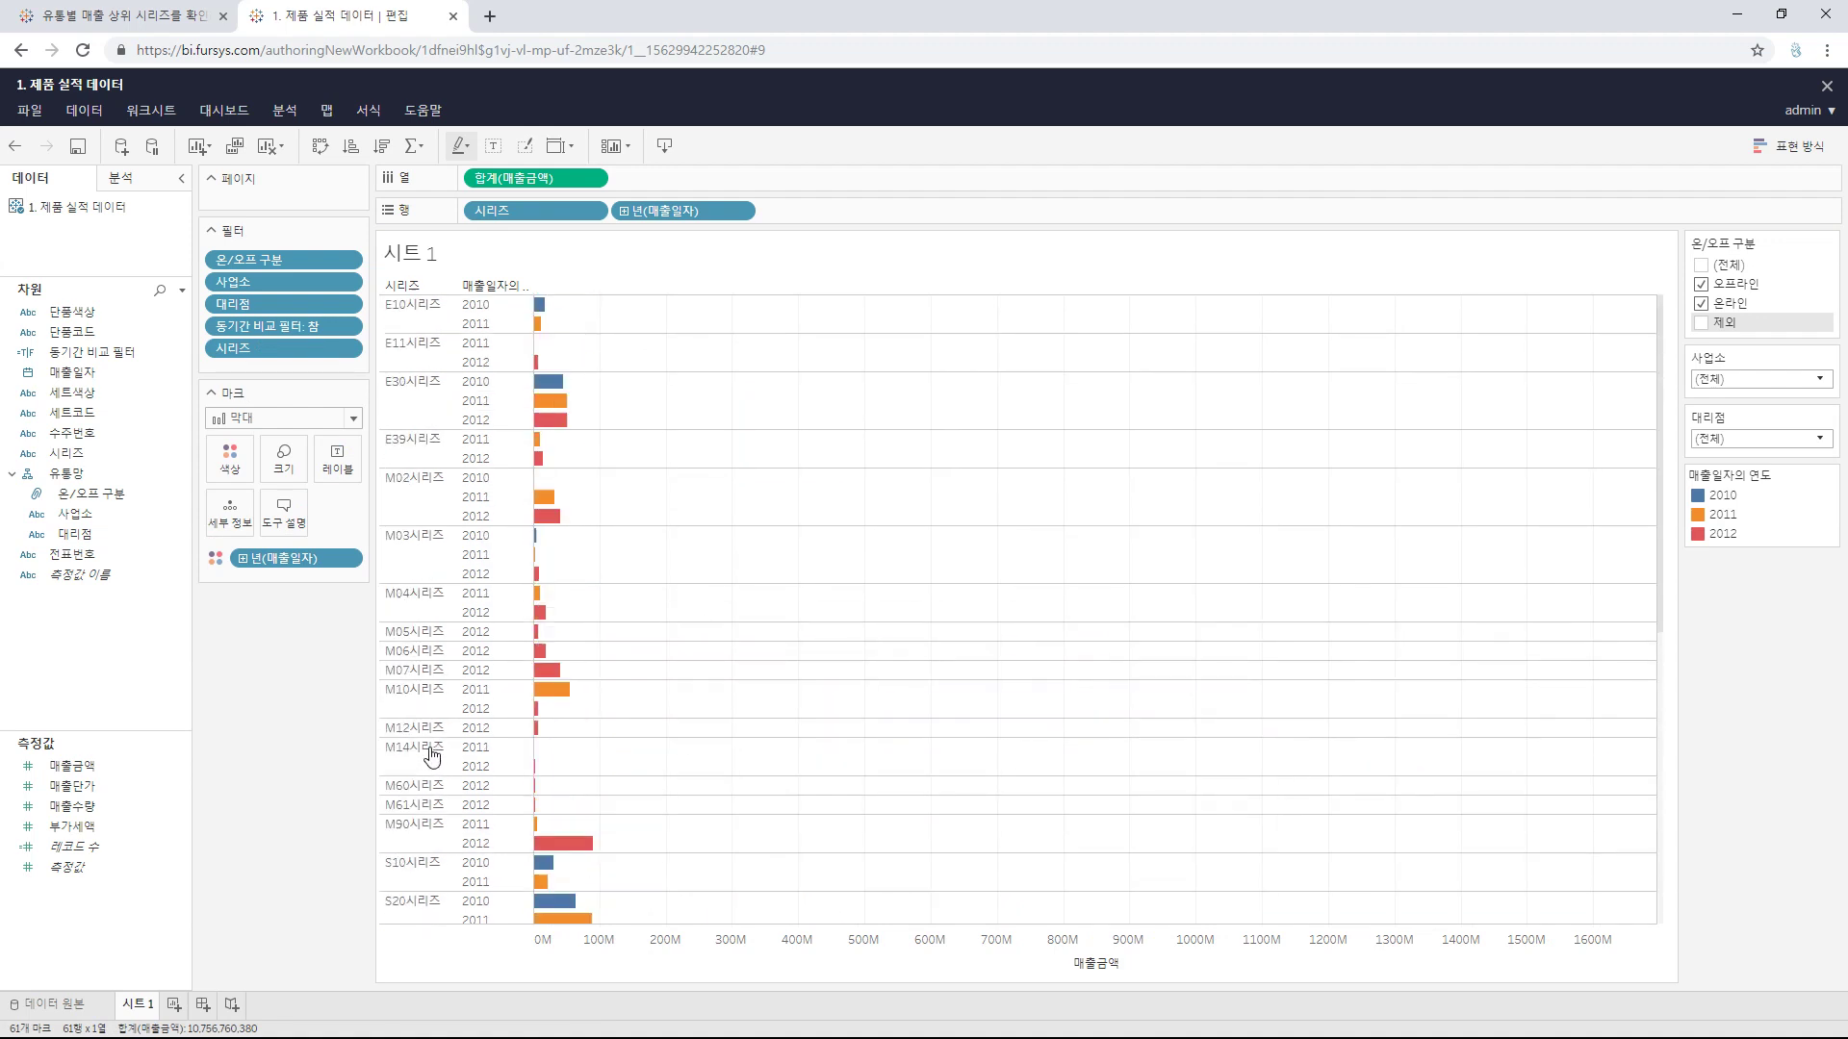
{"action": "scroll", "coordinate": [612, 361], "scroll_direction": "down", "scroll_amount": 10}
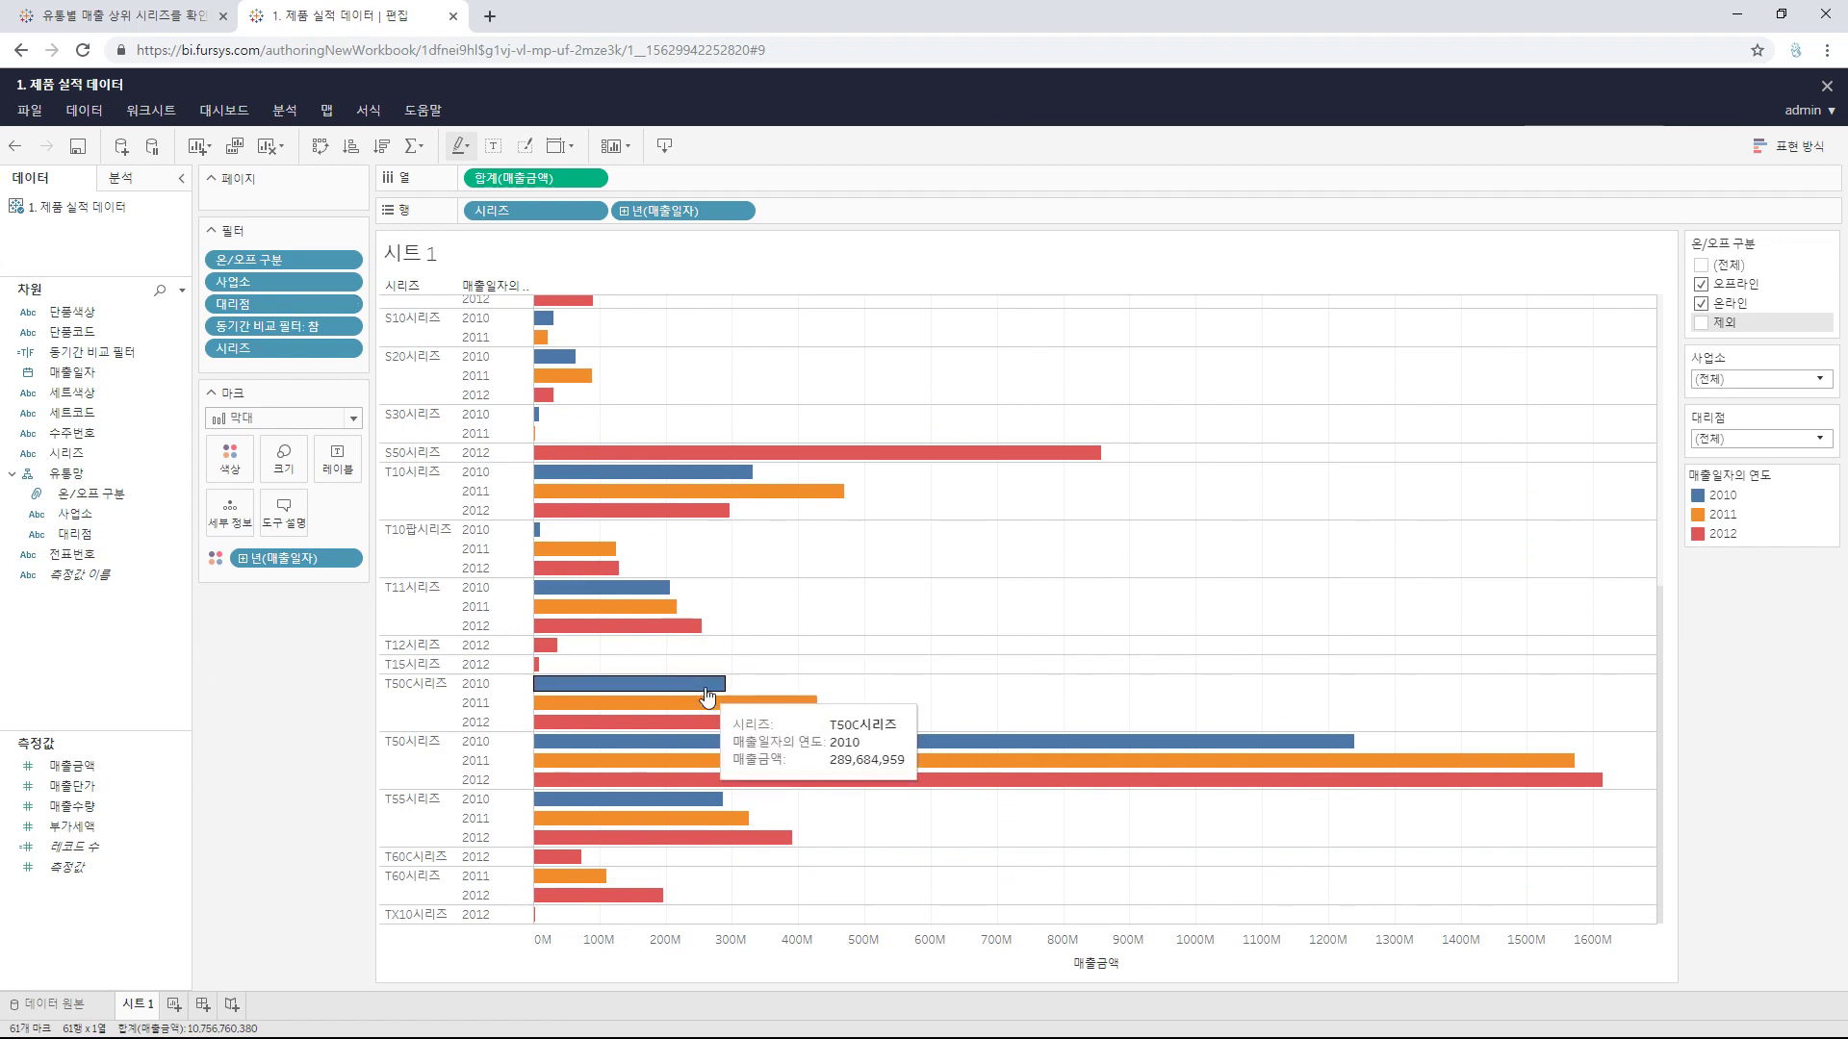
{"action": "mouse_move", "coordinate": [731, 722]}
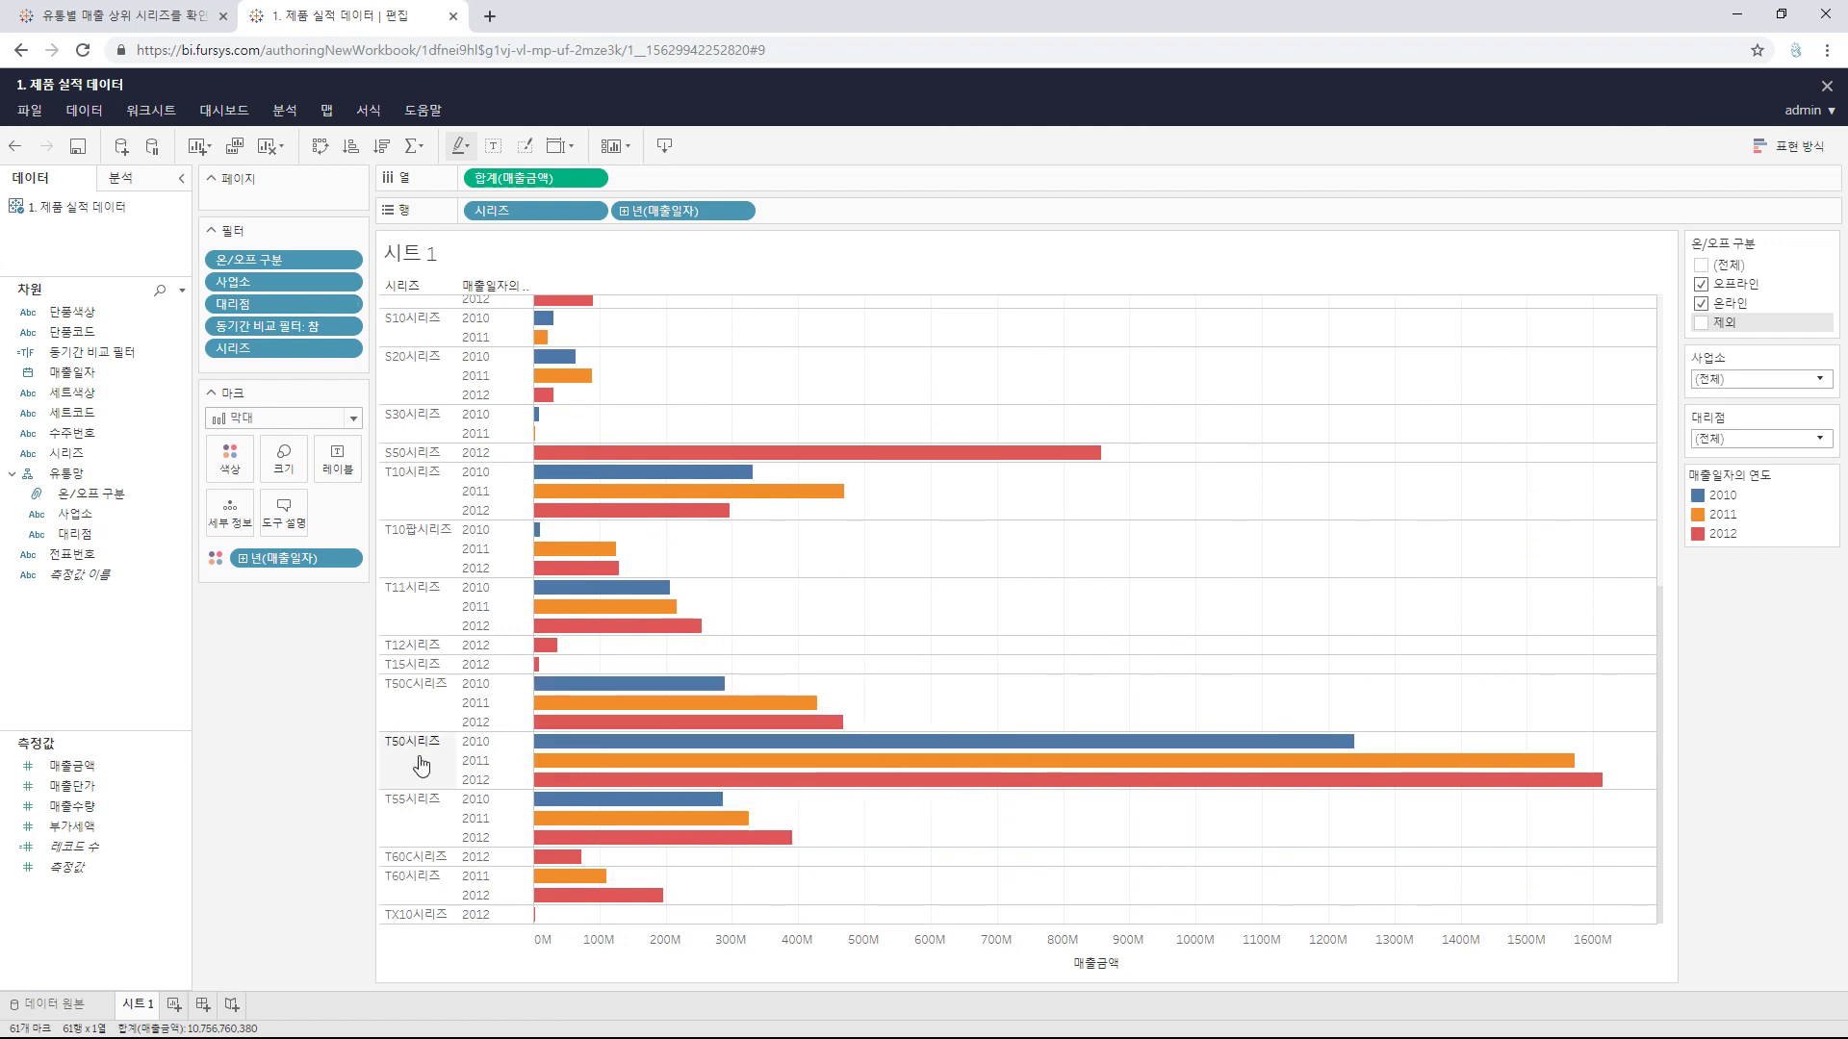
{"action": "mouse_move", "coordinate": [913, 770]}
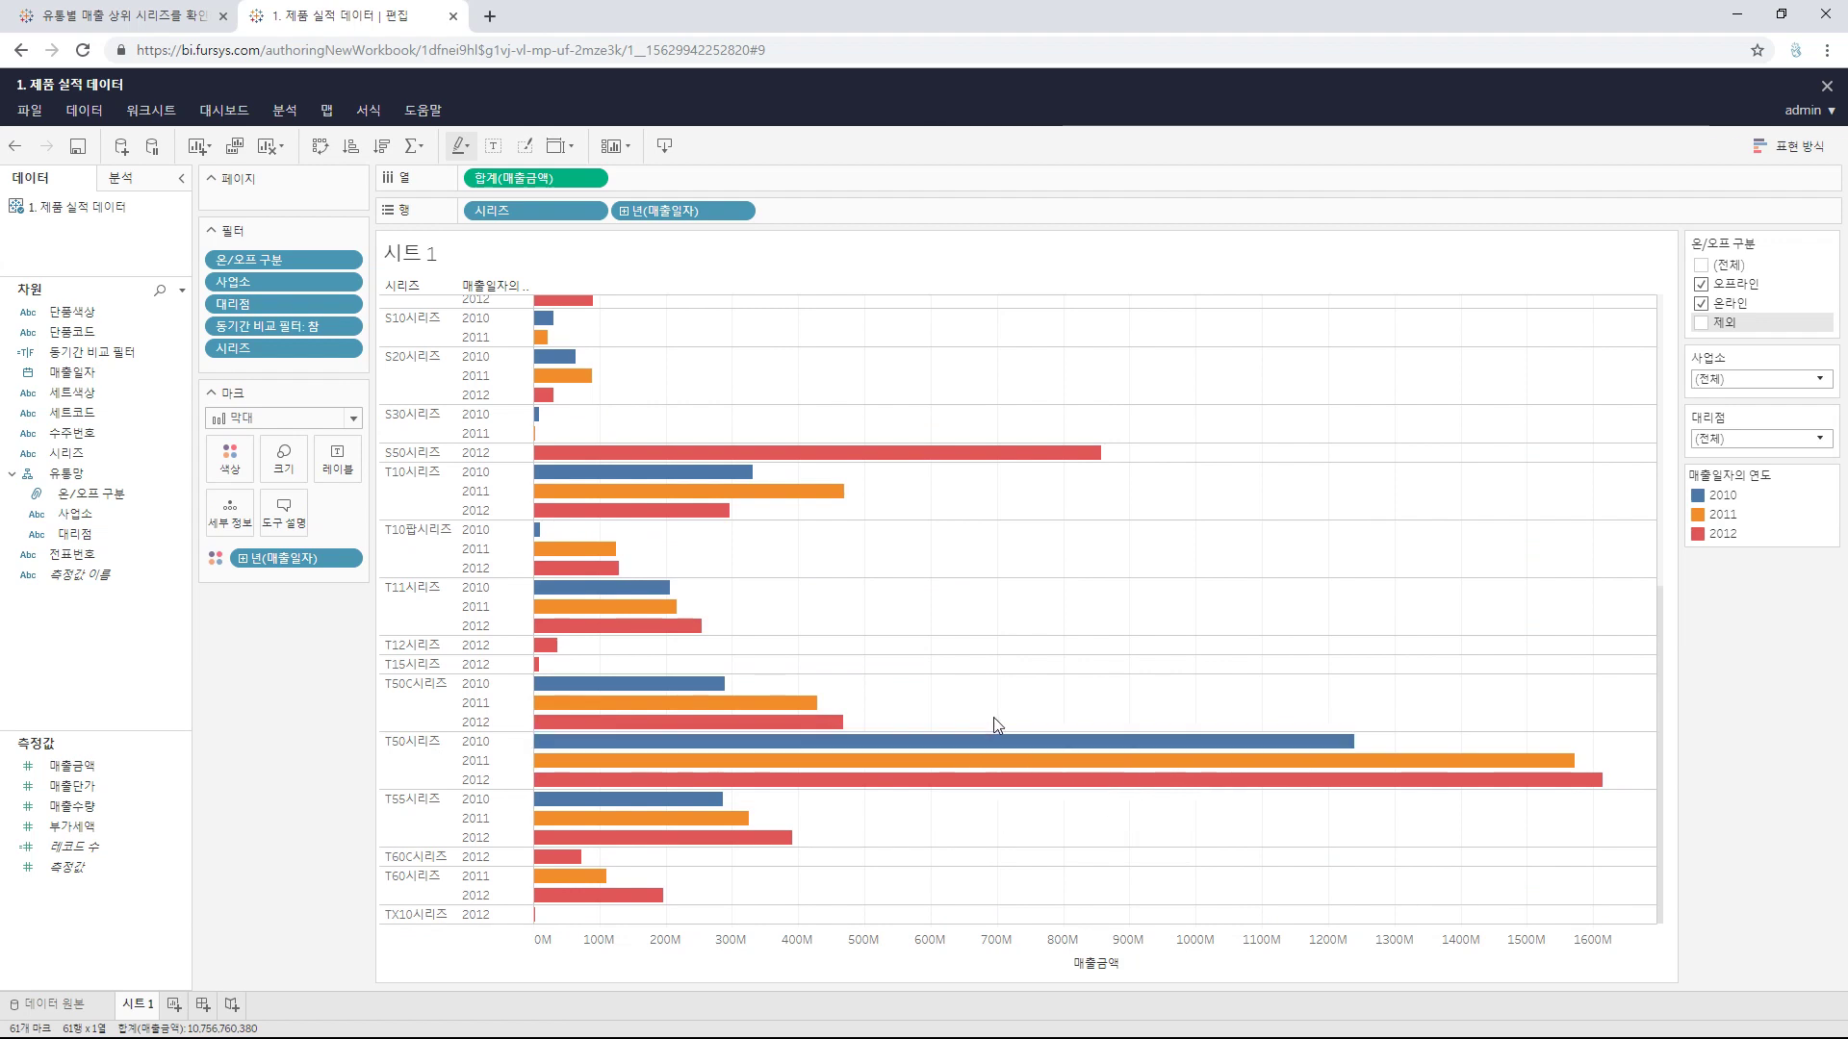
{"action": "scroll", "coordinate": [994, 718], "scroll_direction": "up", "scroll_amount": 5}
{"action": "scroll", "coordinate": [1043, 344], "scroll_direction": "down", "scroll_amount": 5}
{"action": "mouse_move", "coordinate": [1058, 796]}
{"action": "mouse_move", "coordinate": [1056, 759]}
{"action": "scroll", "coordinate": [741, 865], "scroll_direction": "up", "scroll_amount": 5}
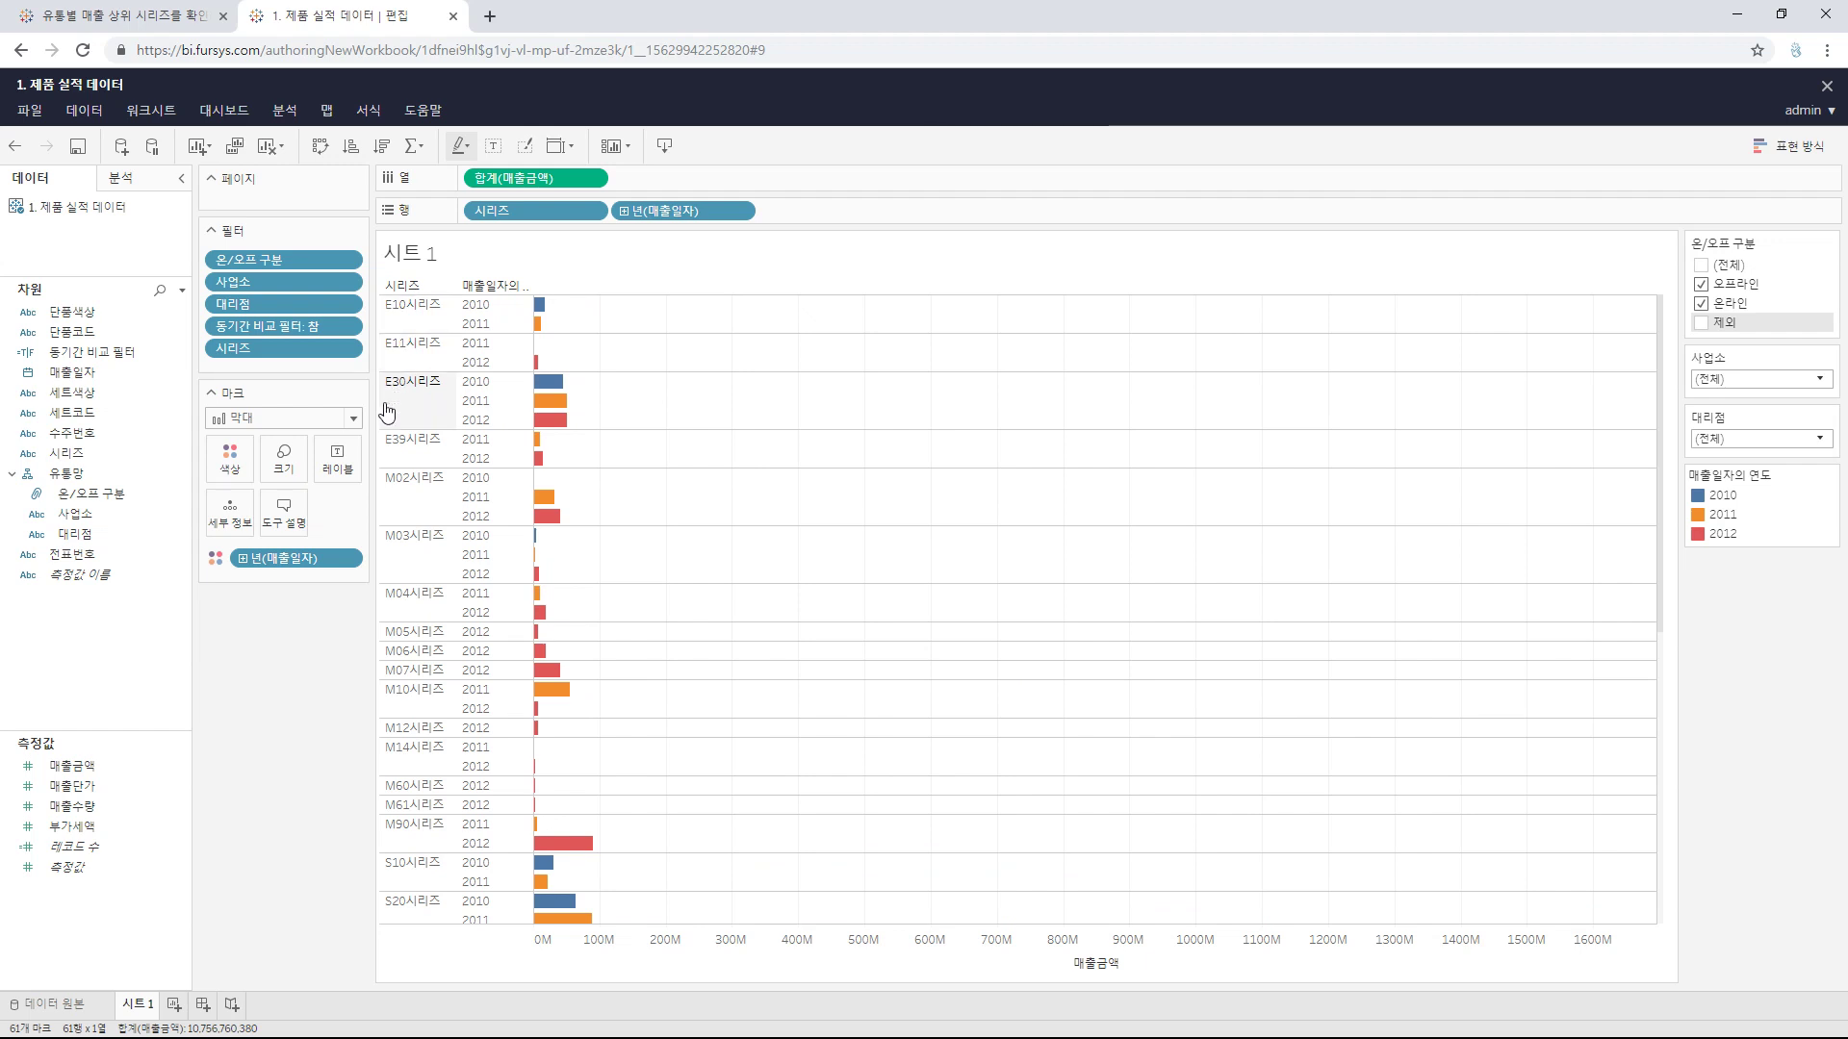
Step: Sort the 시리즈 field by 중첩 in descending order (내림차순), using the 합계 of 매출금액
{"action": "left_click", "coordinate": [597, 211]}
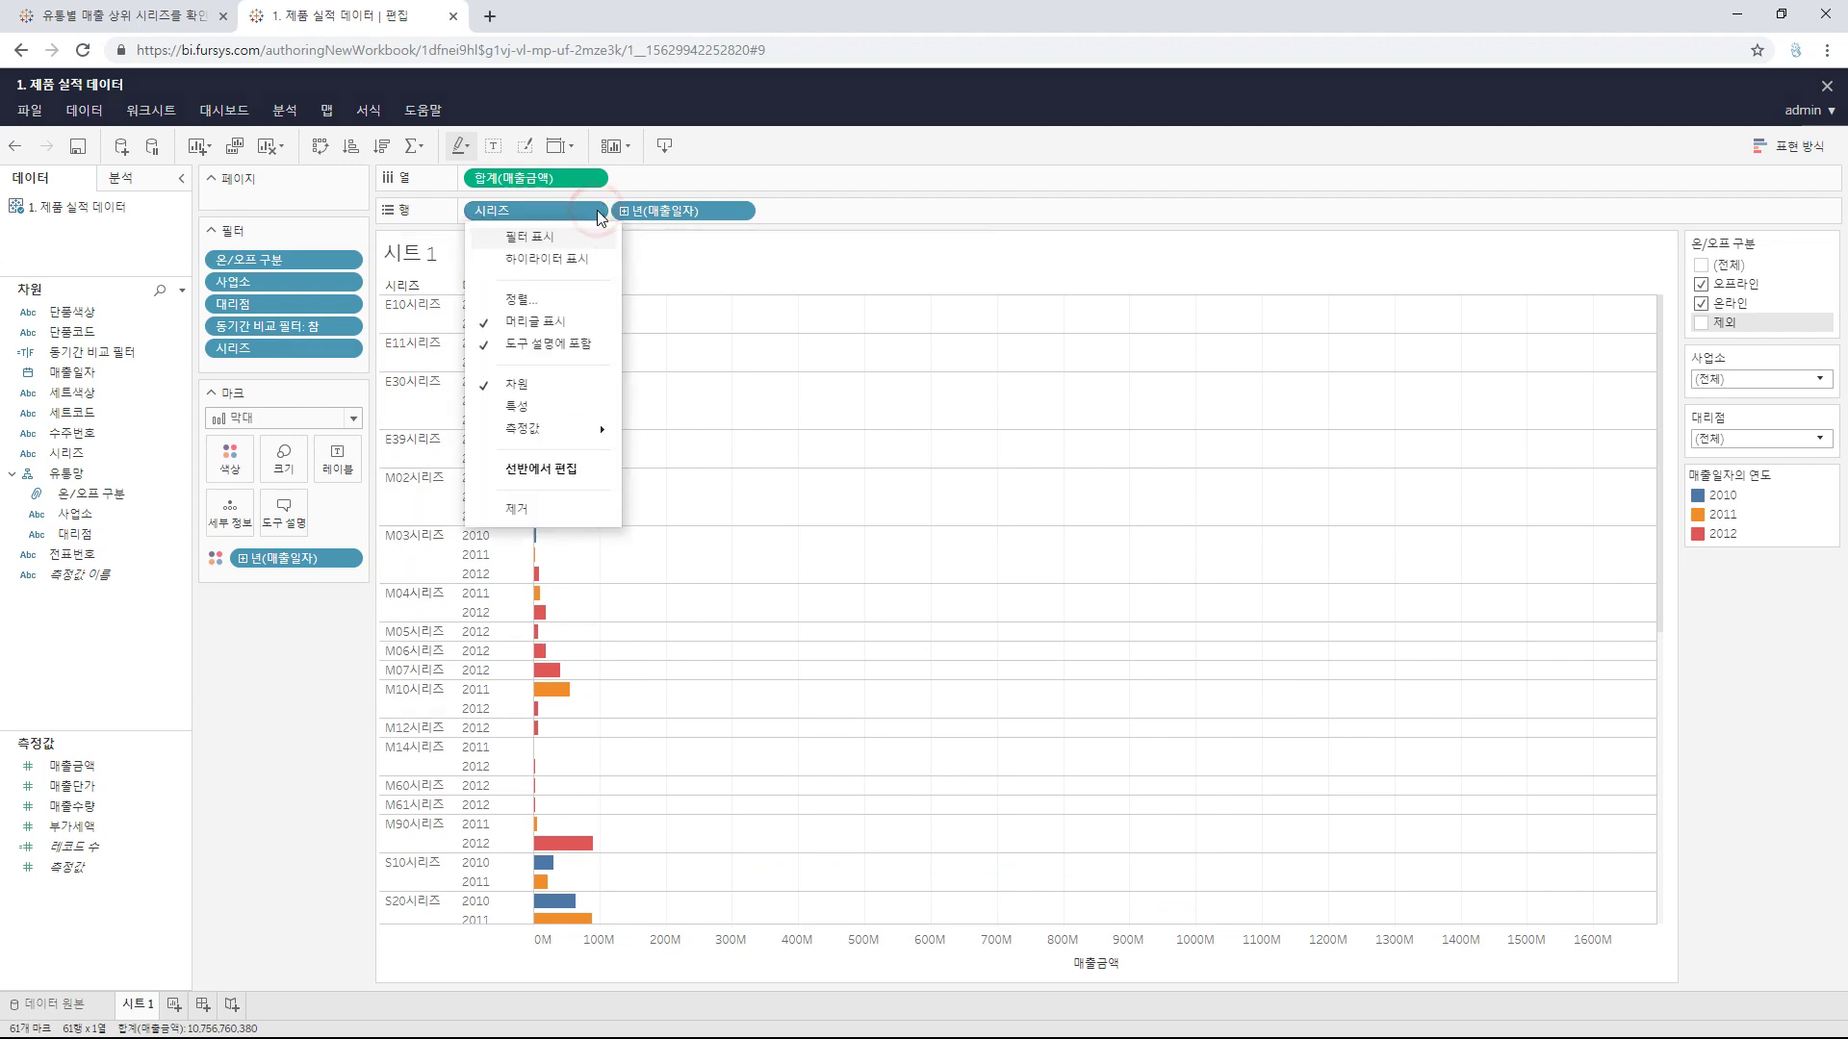
{"action": "left_click", "coordinate": [570, 304]}
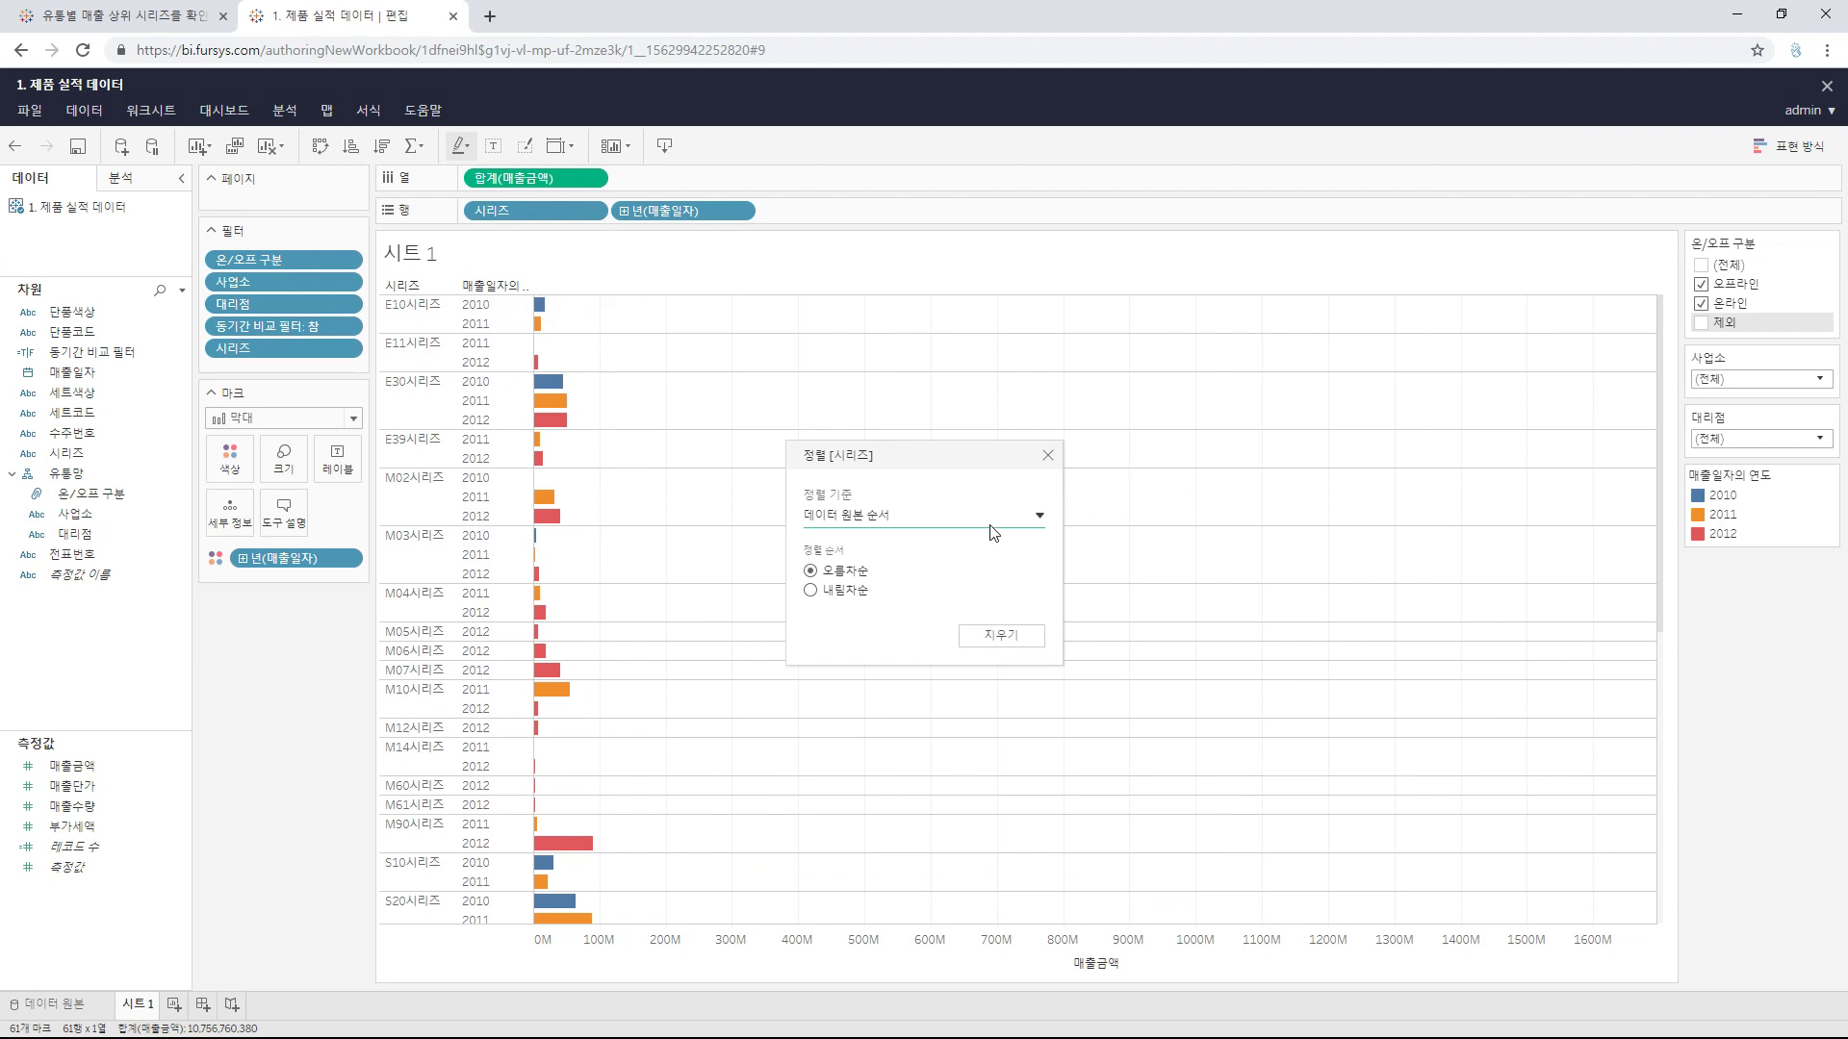
{"action": "left_click", "coordinate": [985, 519]}
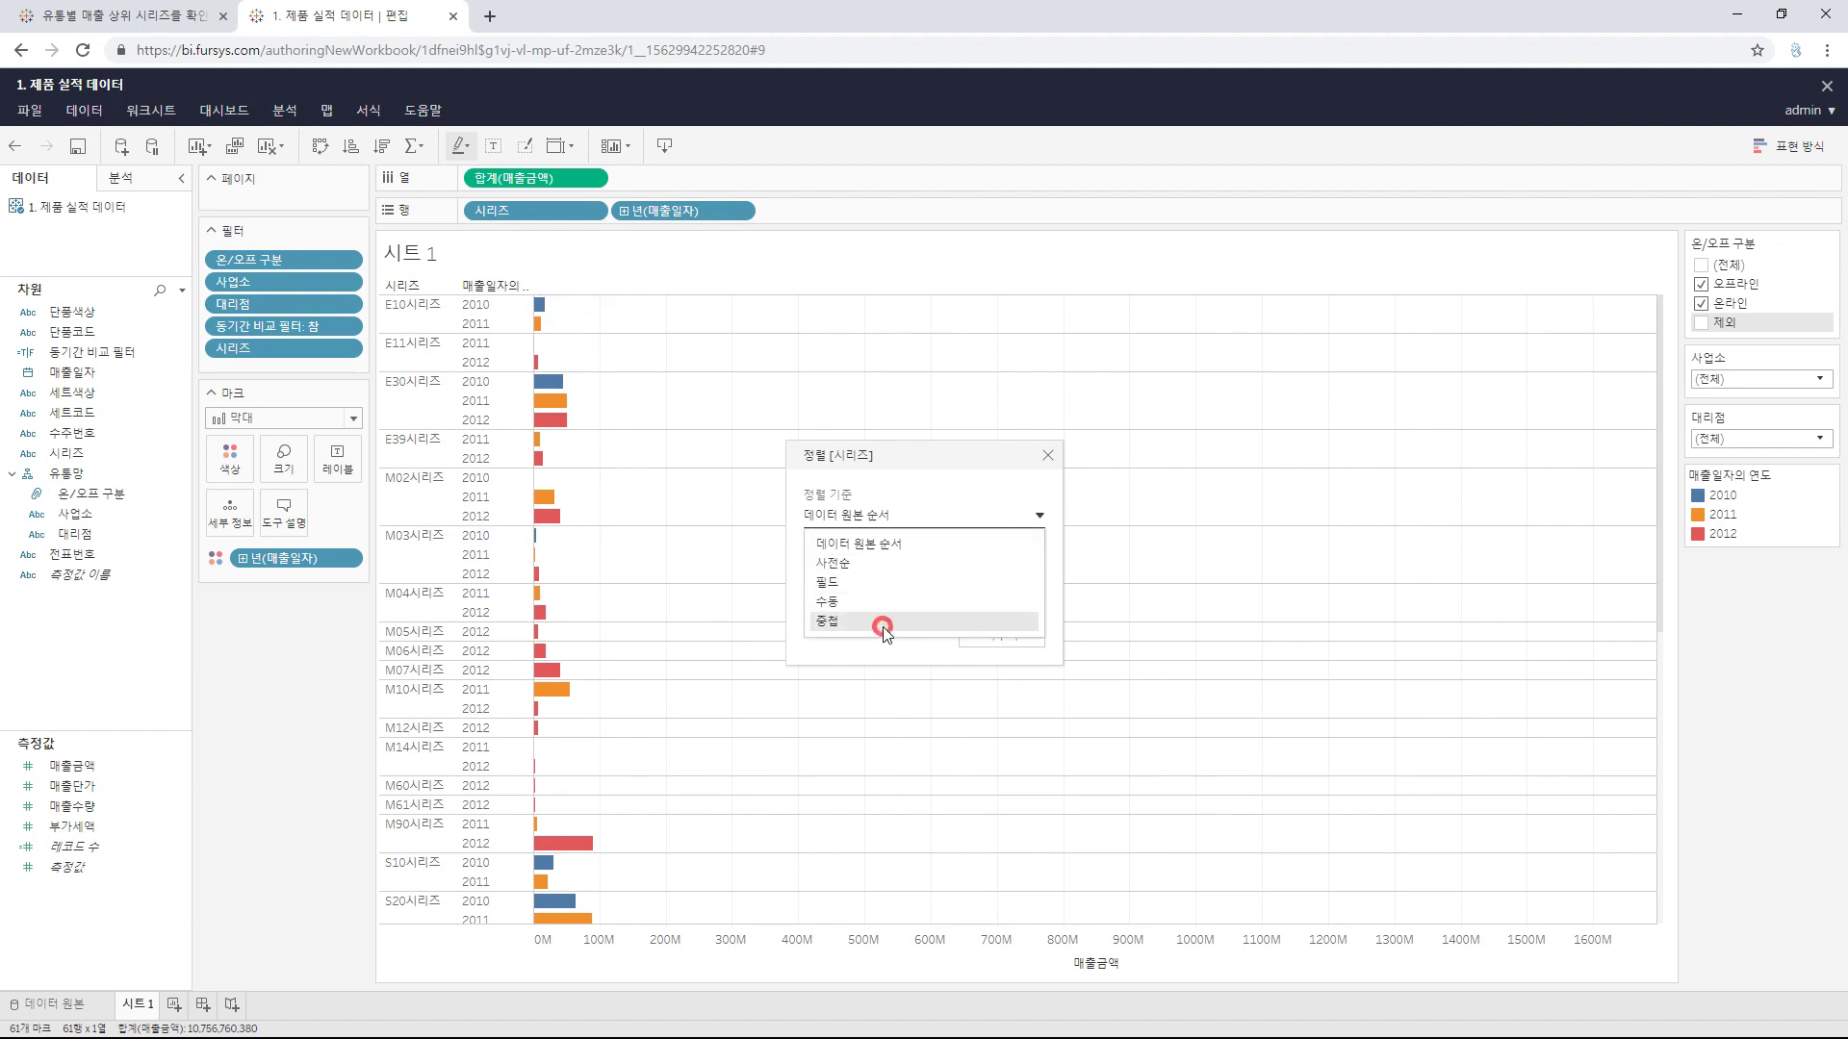
{"action": "left_click", "coordinate": [881, 627]}
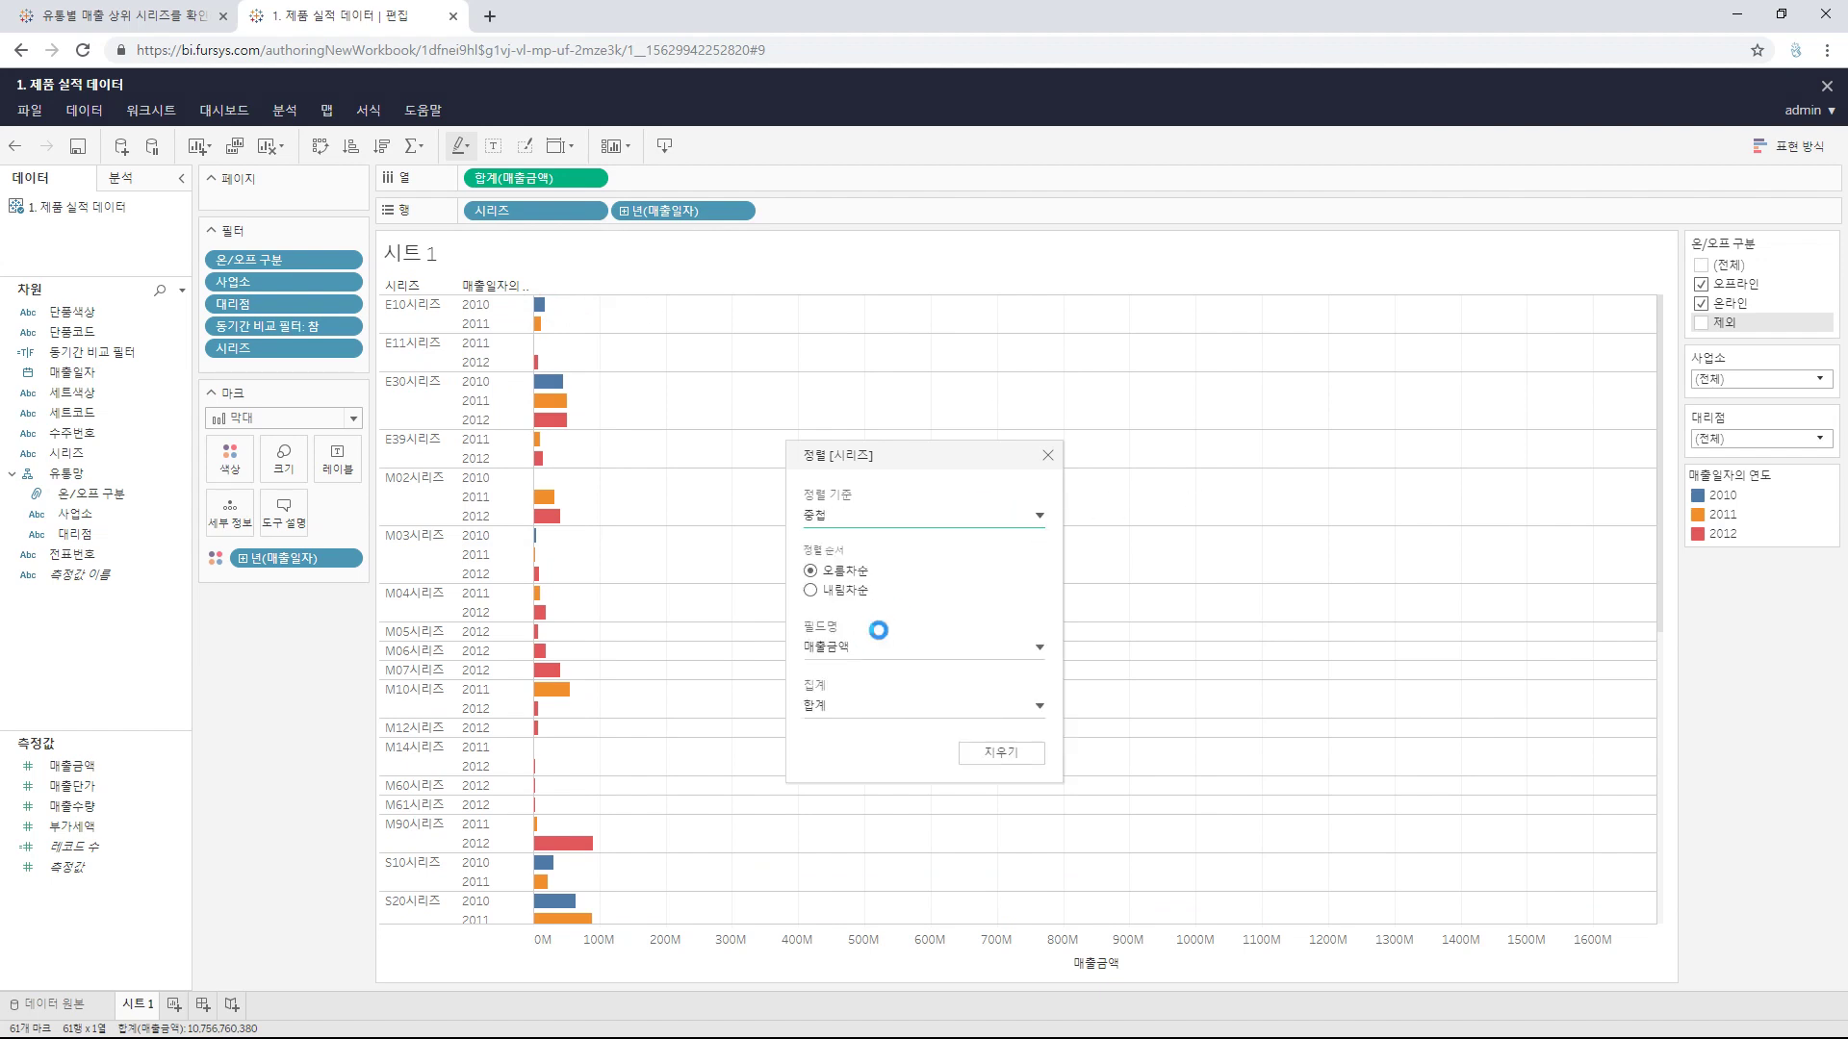
{"action": "left_click", "coordinate": [813, 590]}
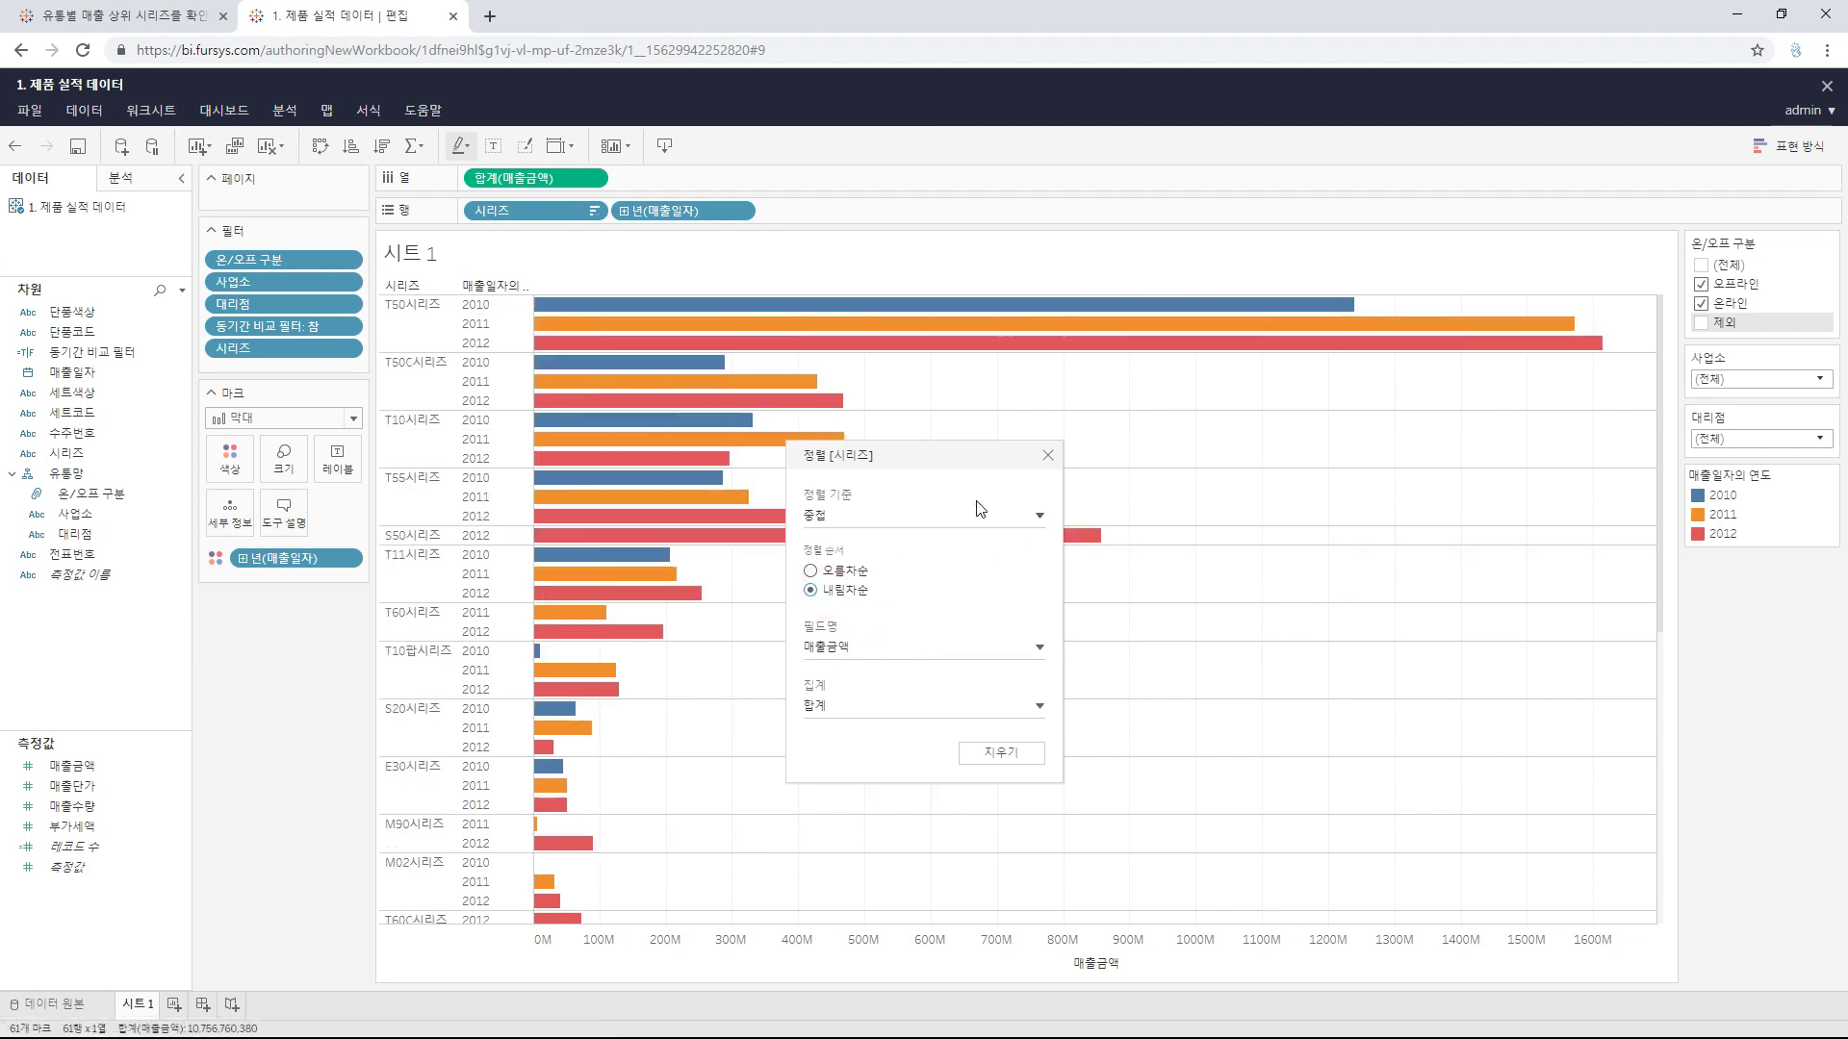
{"action": "left_click", "coordinate": [1048, 455]}
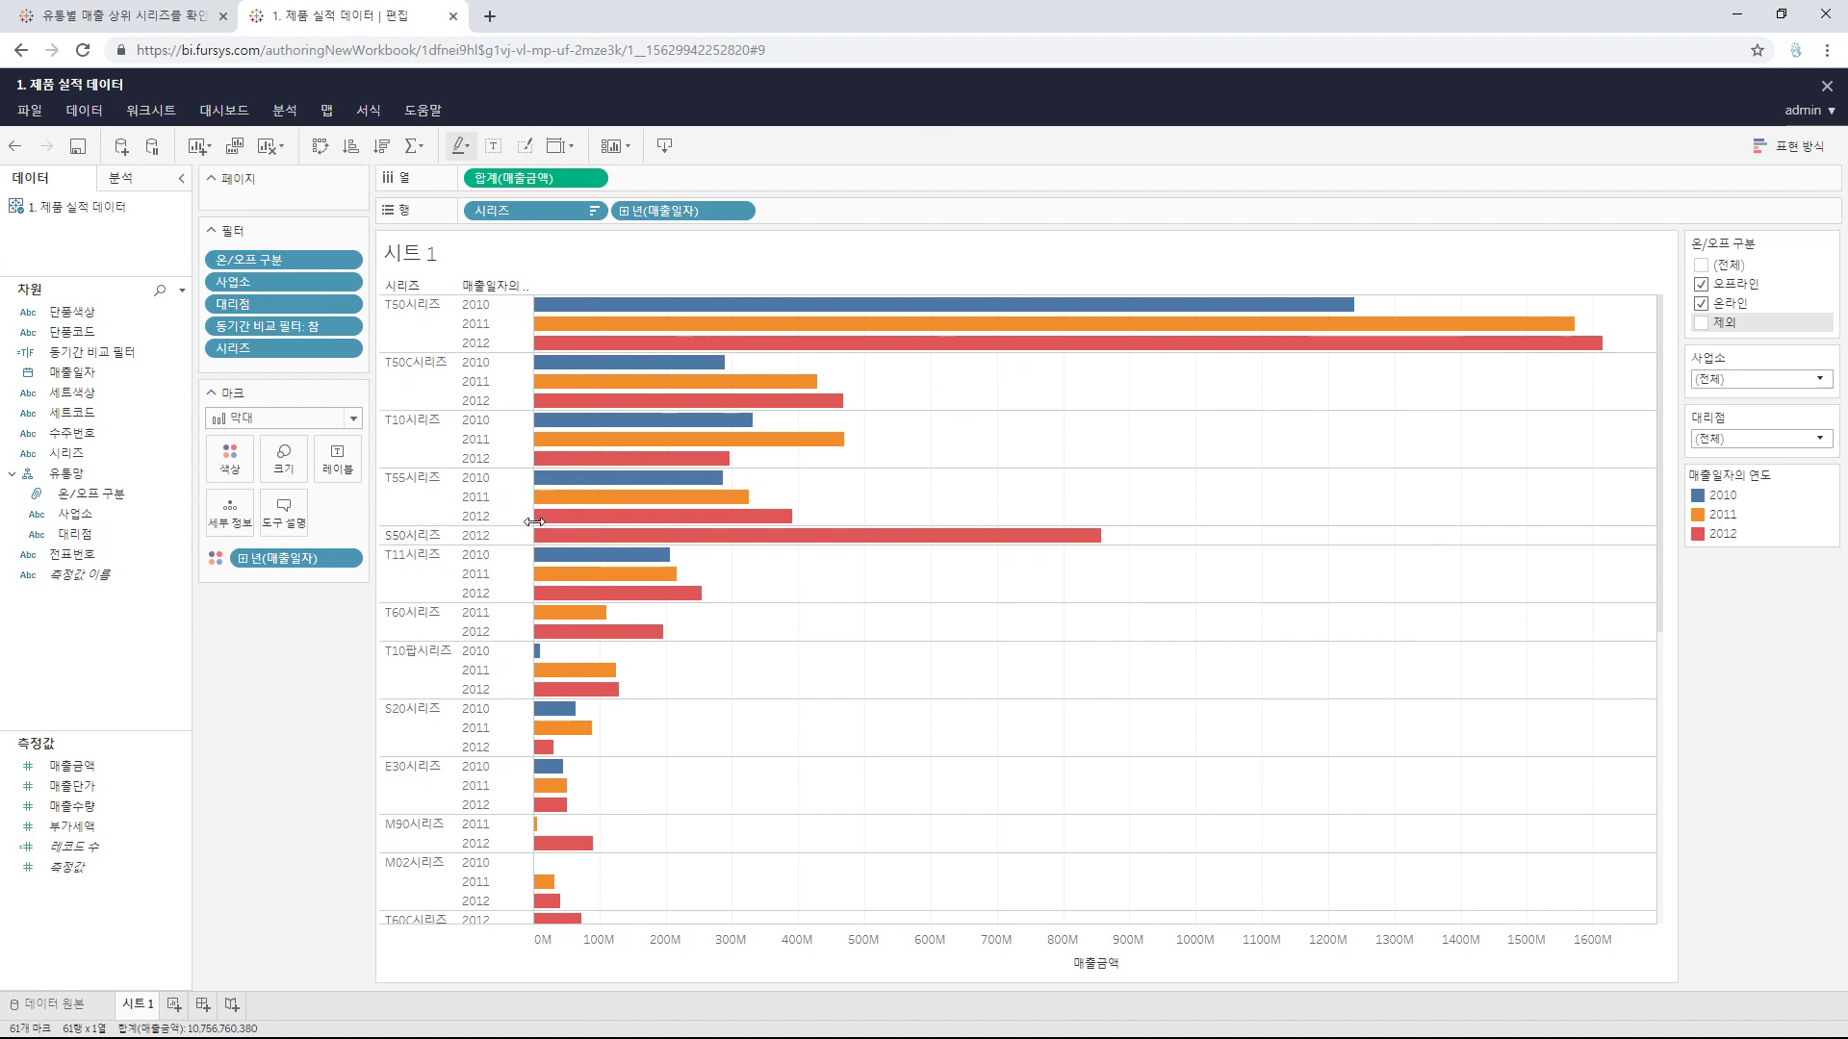
Step: Start a new calculated field based on the 매출일자 dimension
{"action": "mouse_move", "coordinate": [592, 540]}
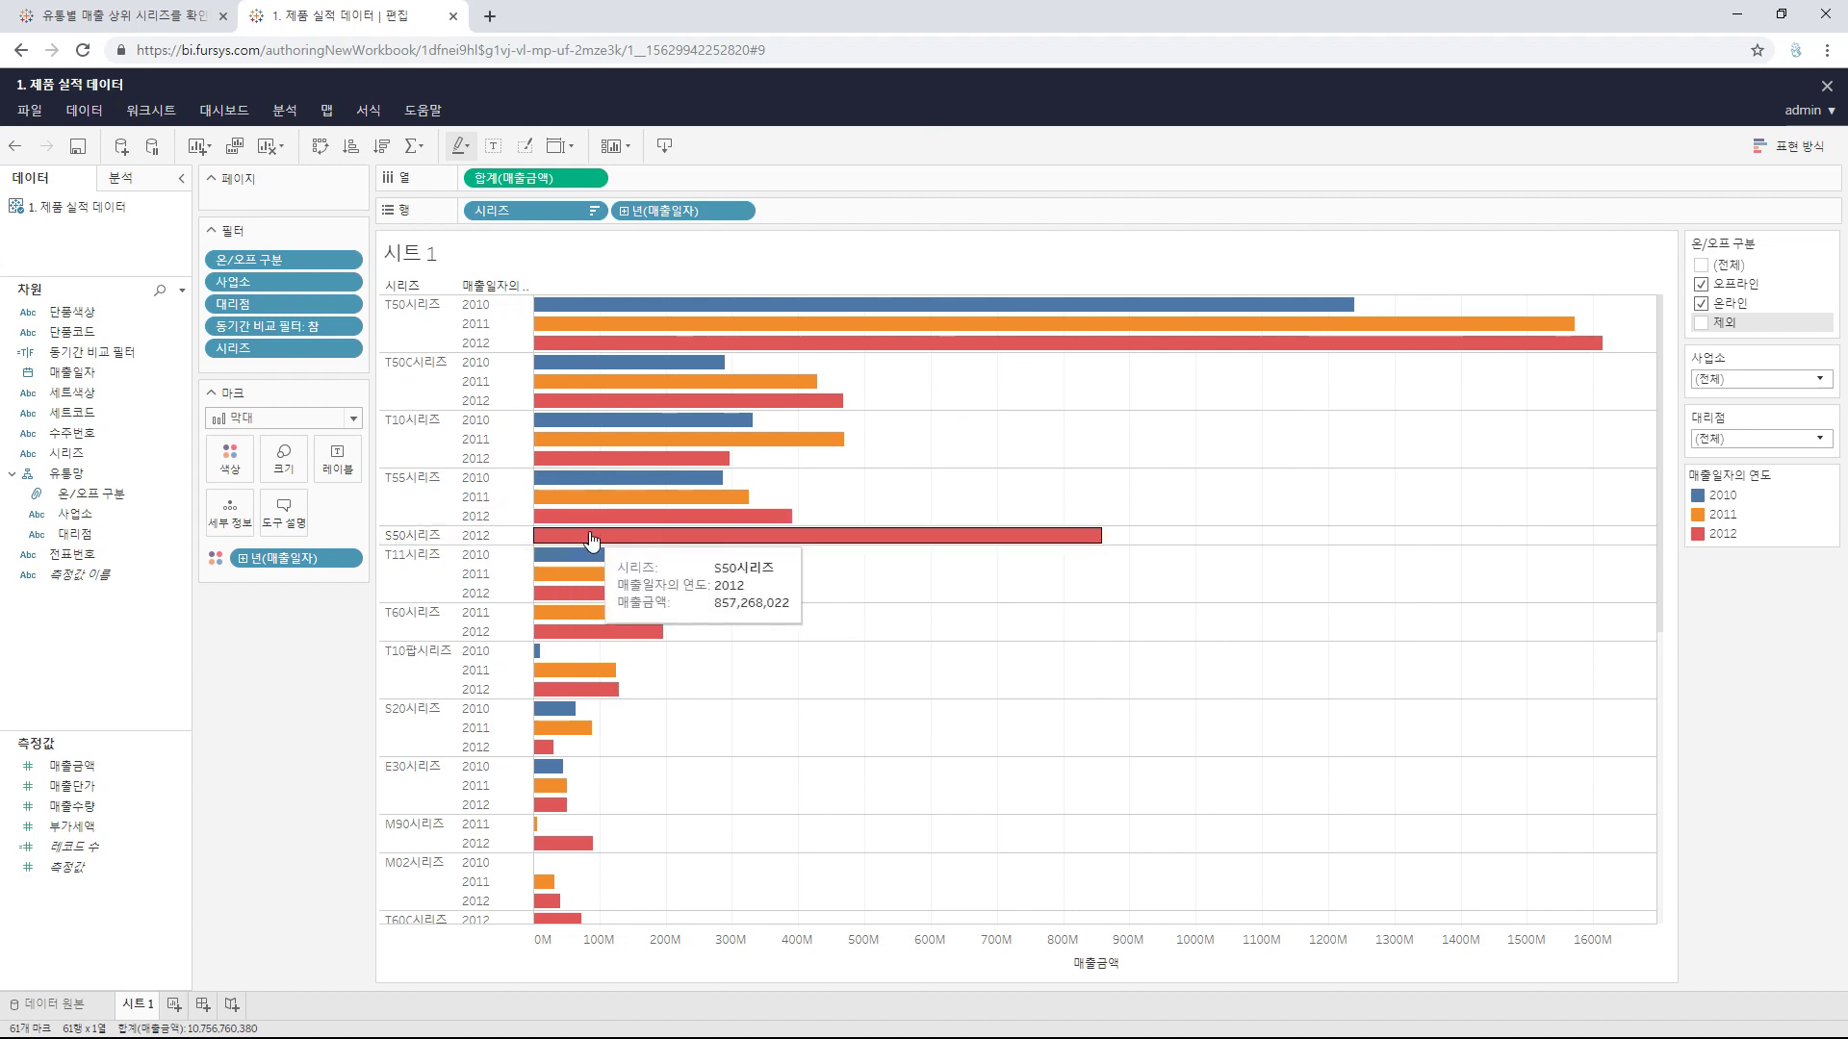
{"action": "mouse_move", "coordinate": [916, 399]}
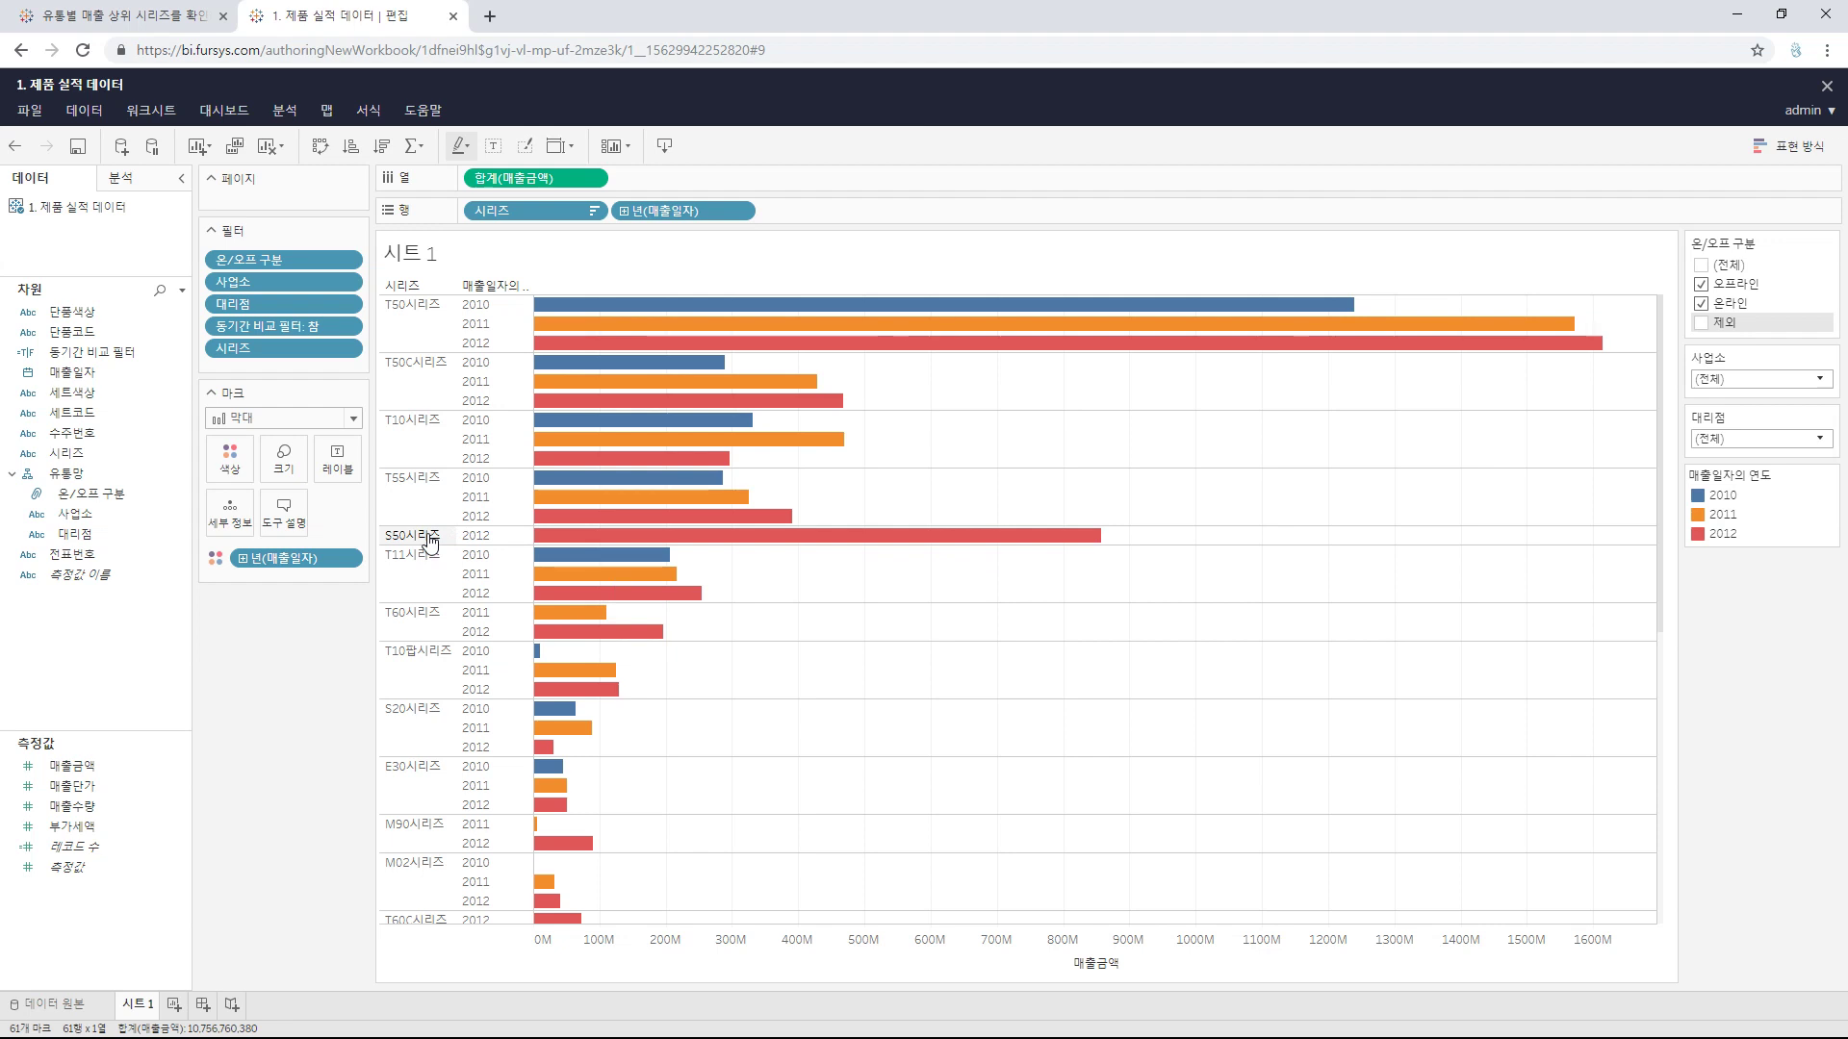
{"action": "mouse_move", "coordinate": [550, 502]}
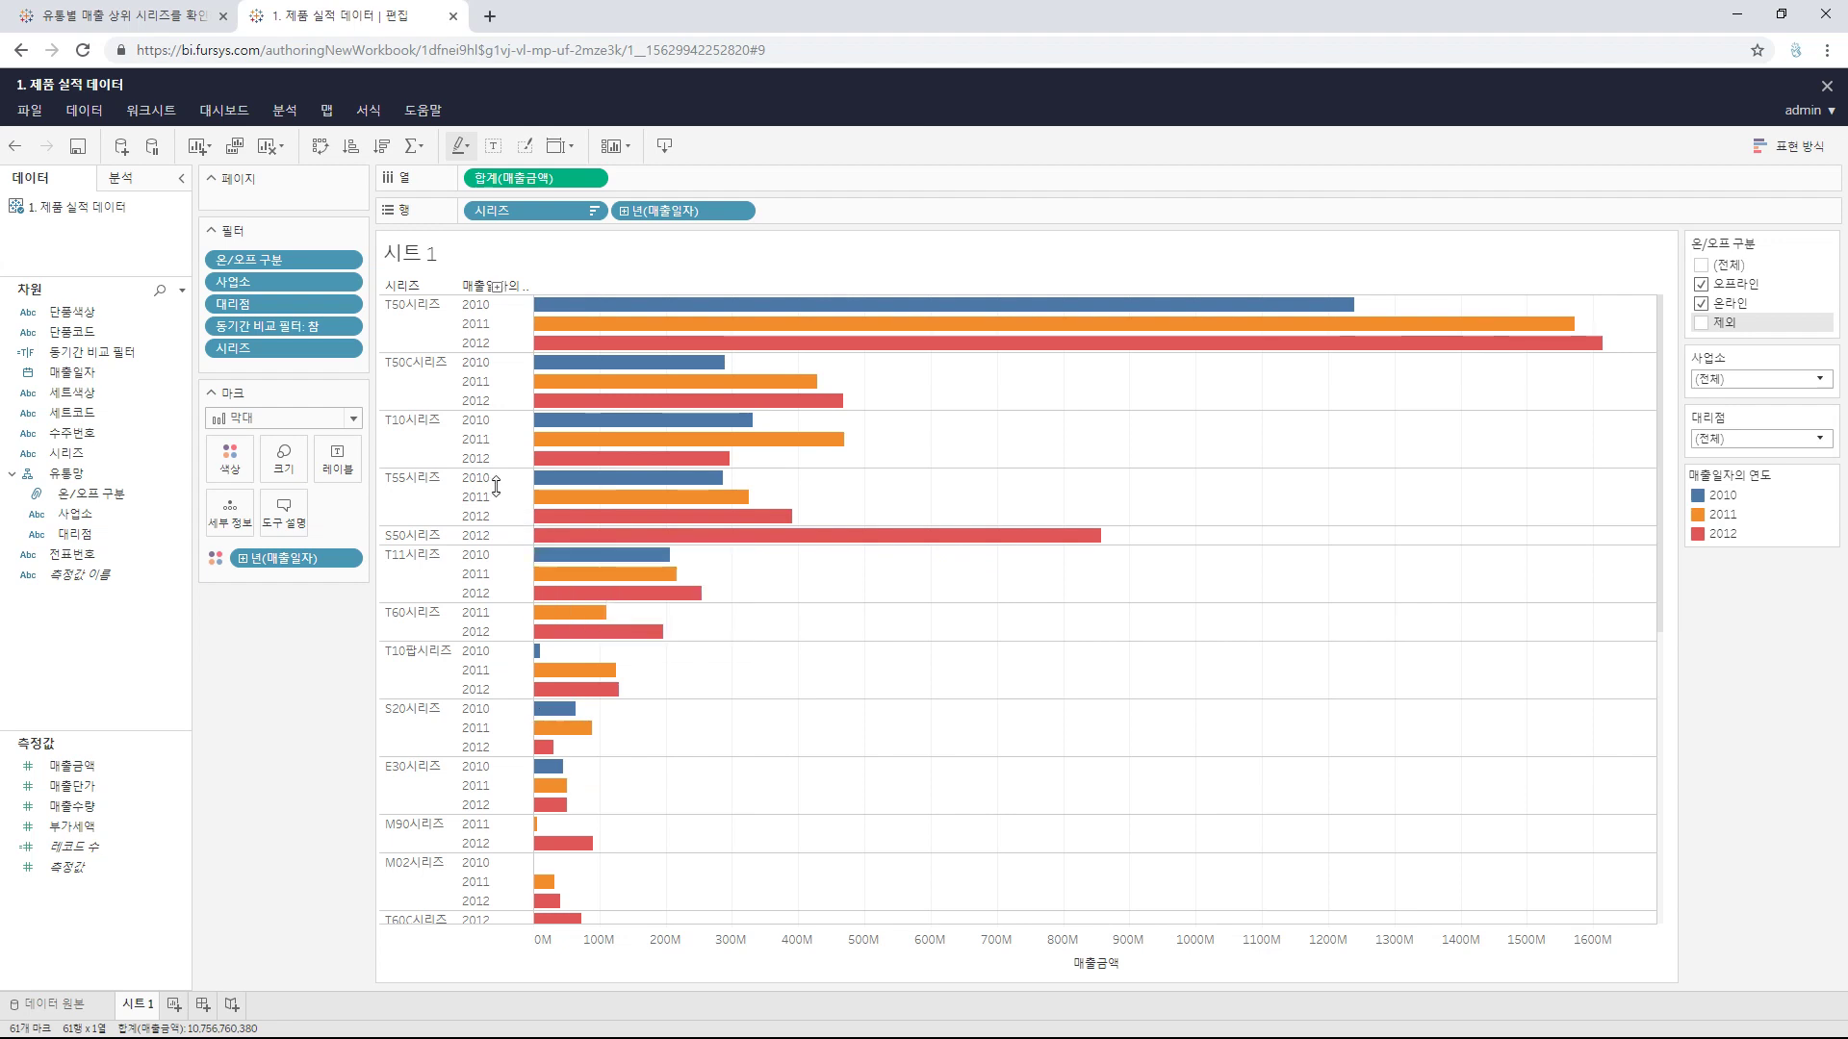
{"action": "mouse_move", "coordinate": [575, 367]}
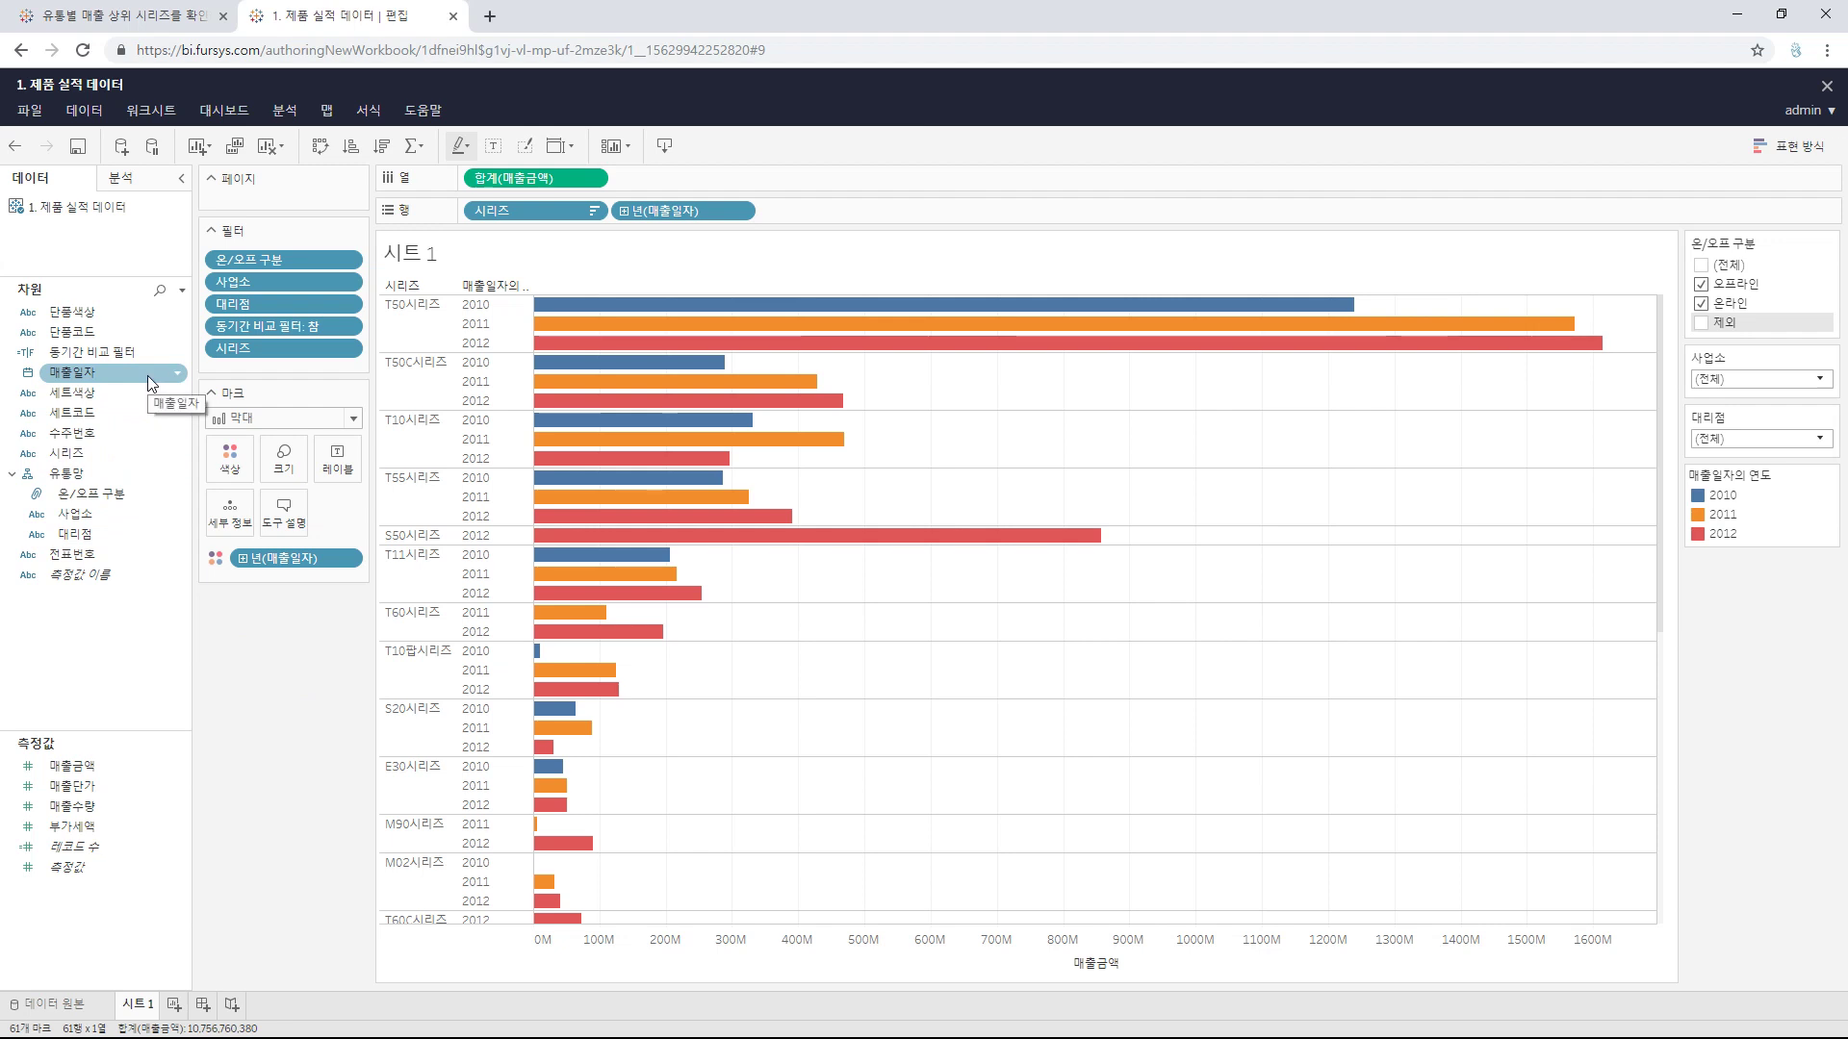
{"action": "left_click", "coordinate": [111, 378]}
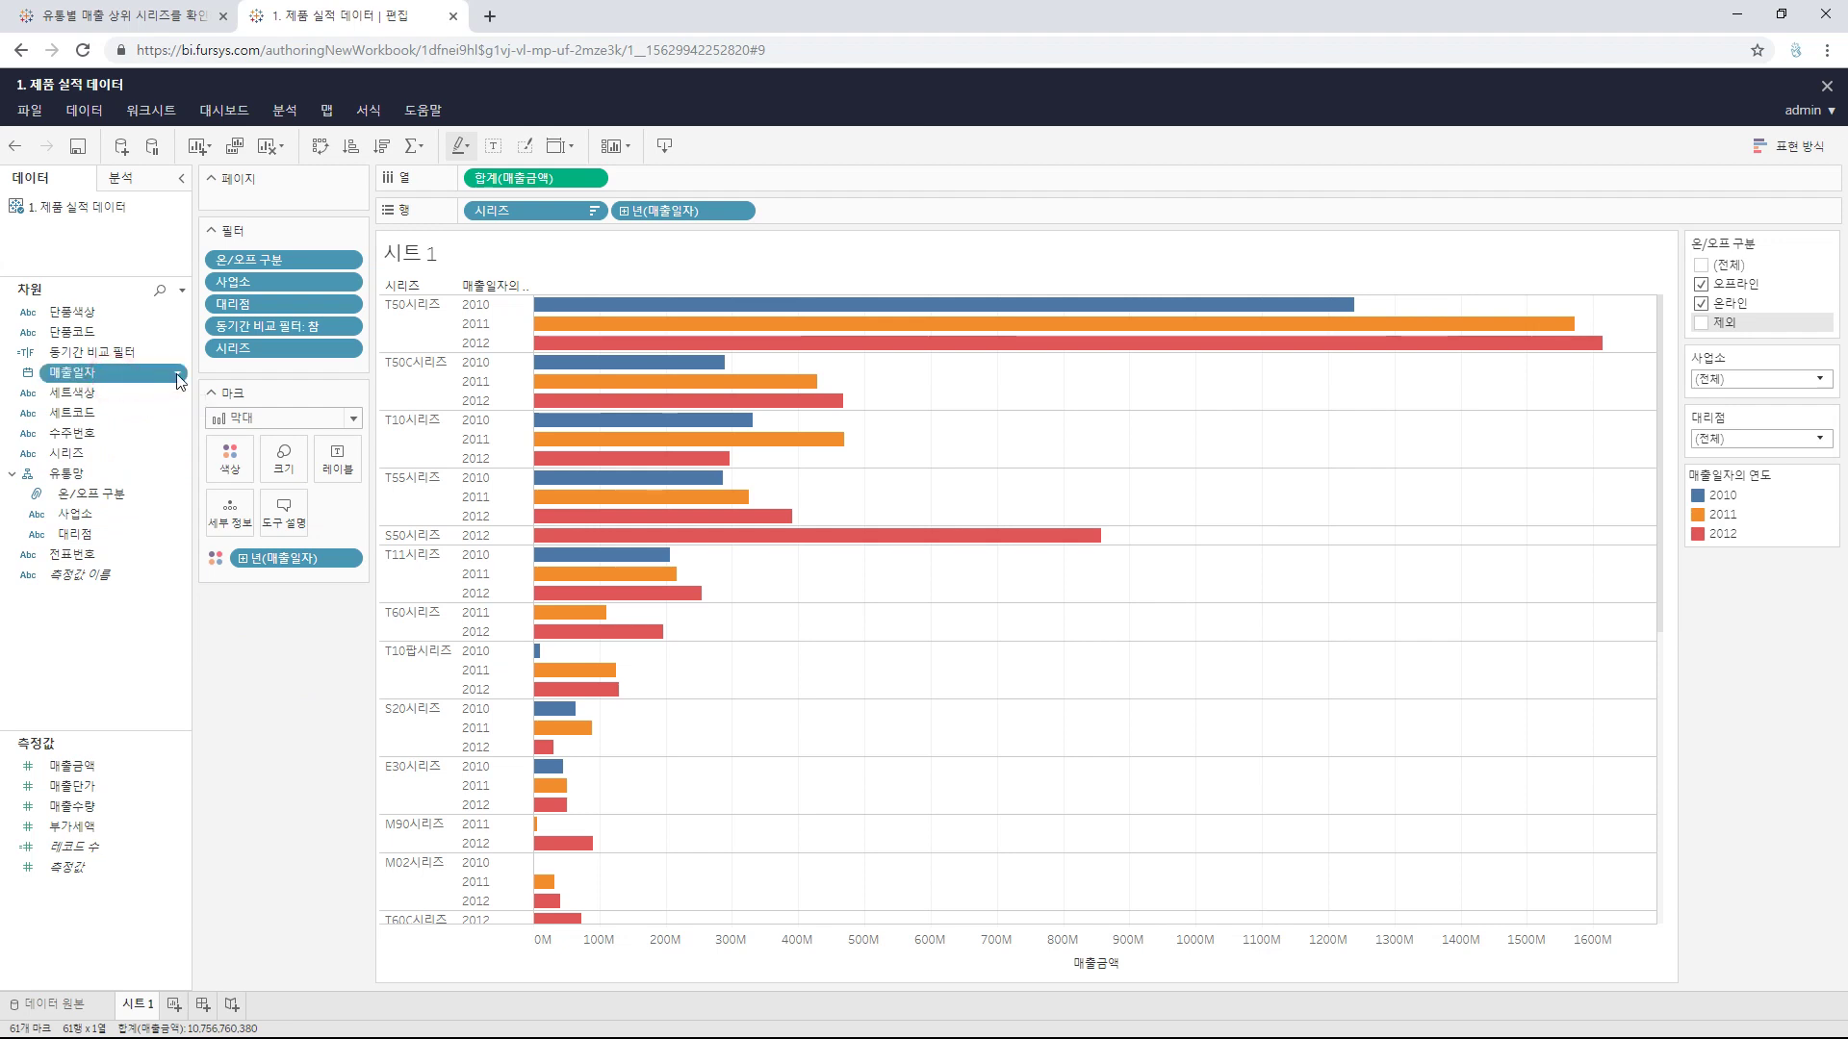
{"action": "left_click", "coordinate": [177, 374]}
{"action": "mouse_move", "coordinate": [163, 529]}
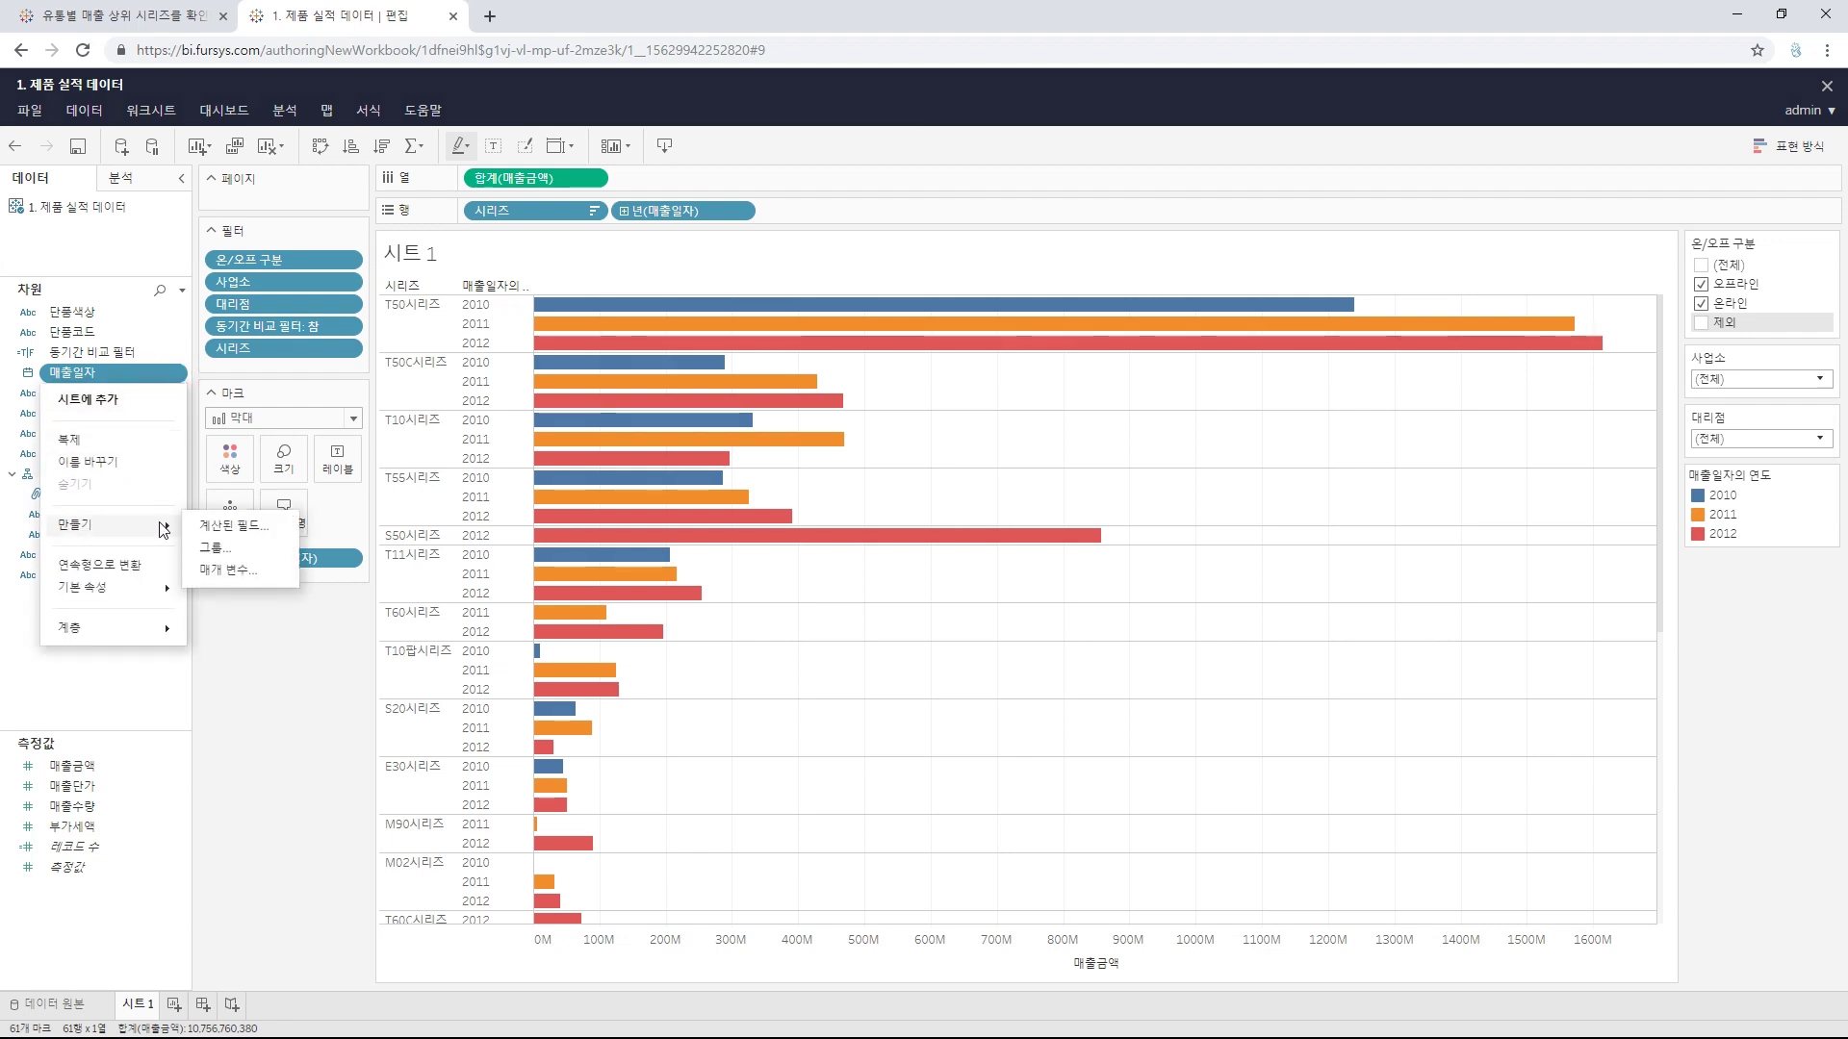
{"action": "left_click", "coordinate": [234, 525]}
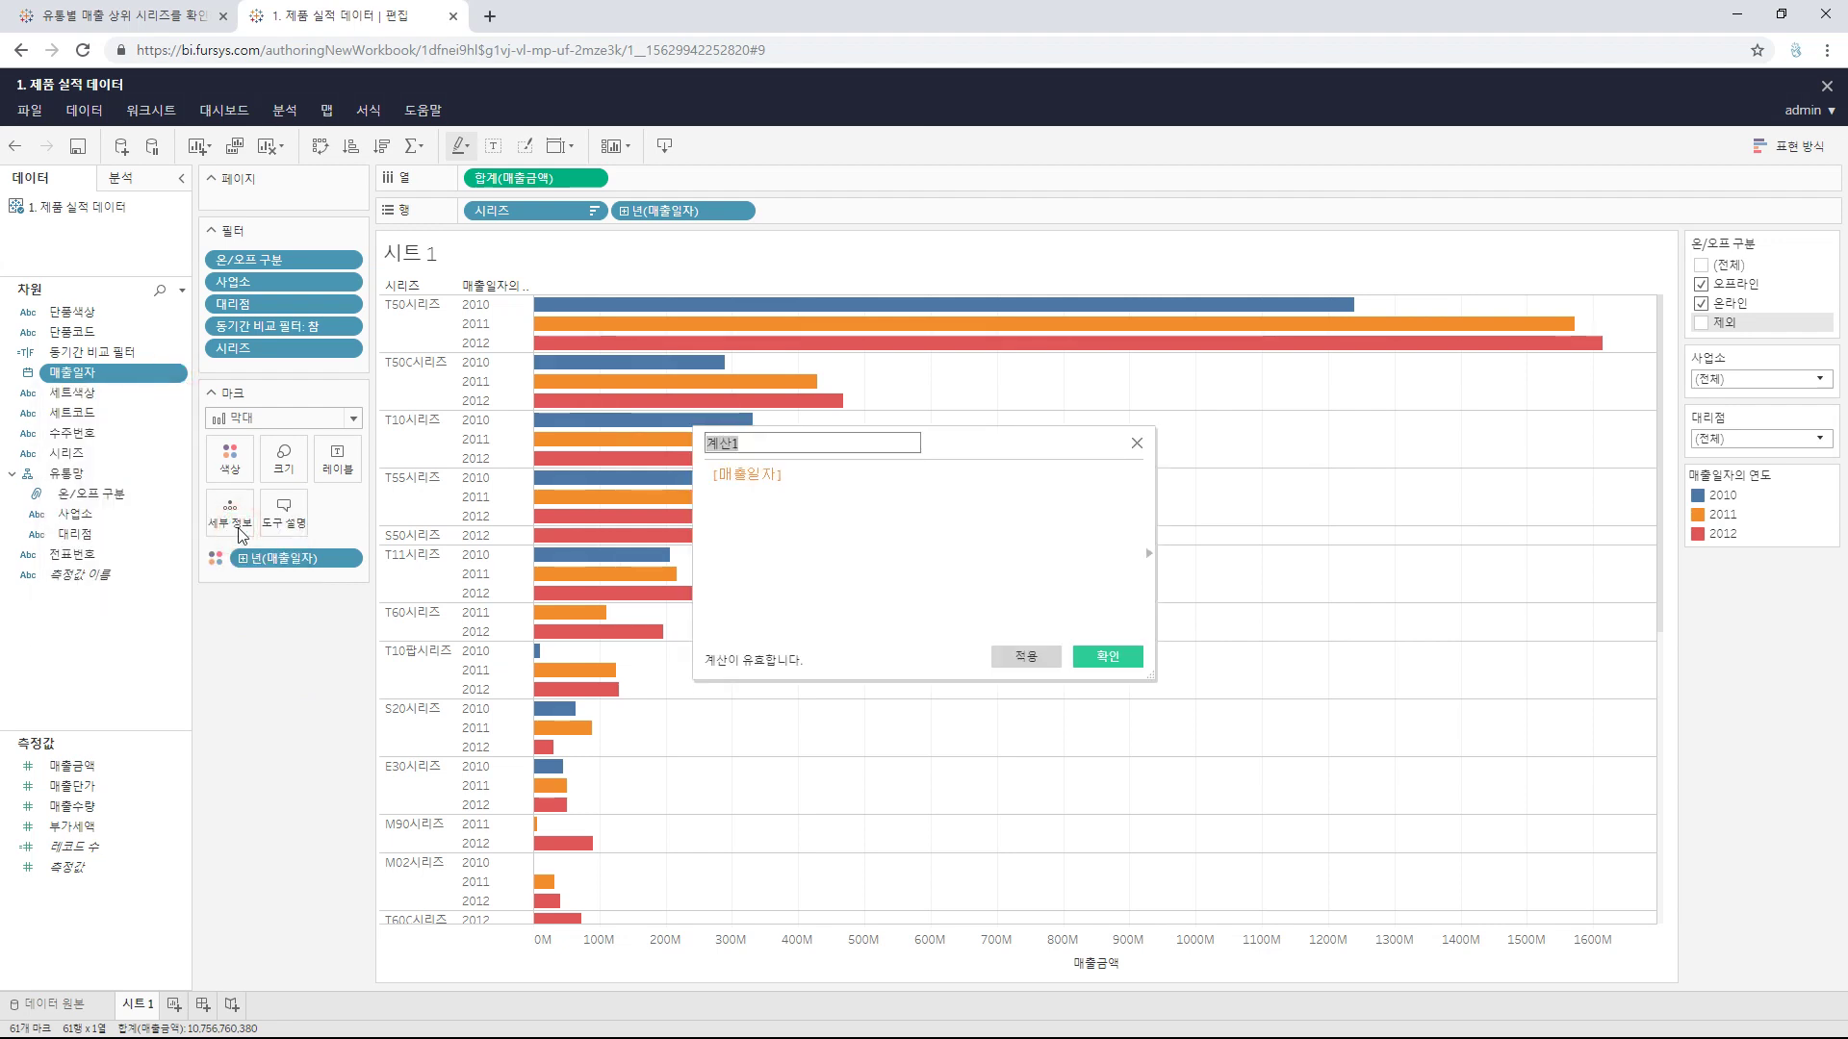
{"action": "left_click", "coordinate": [843, 548]}
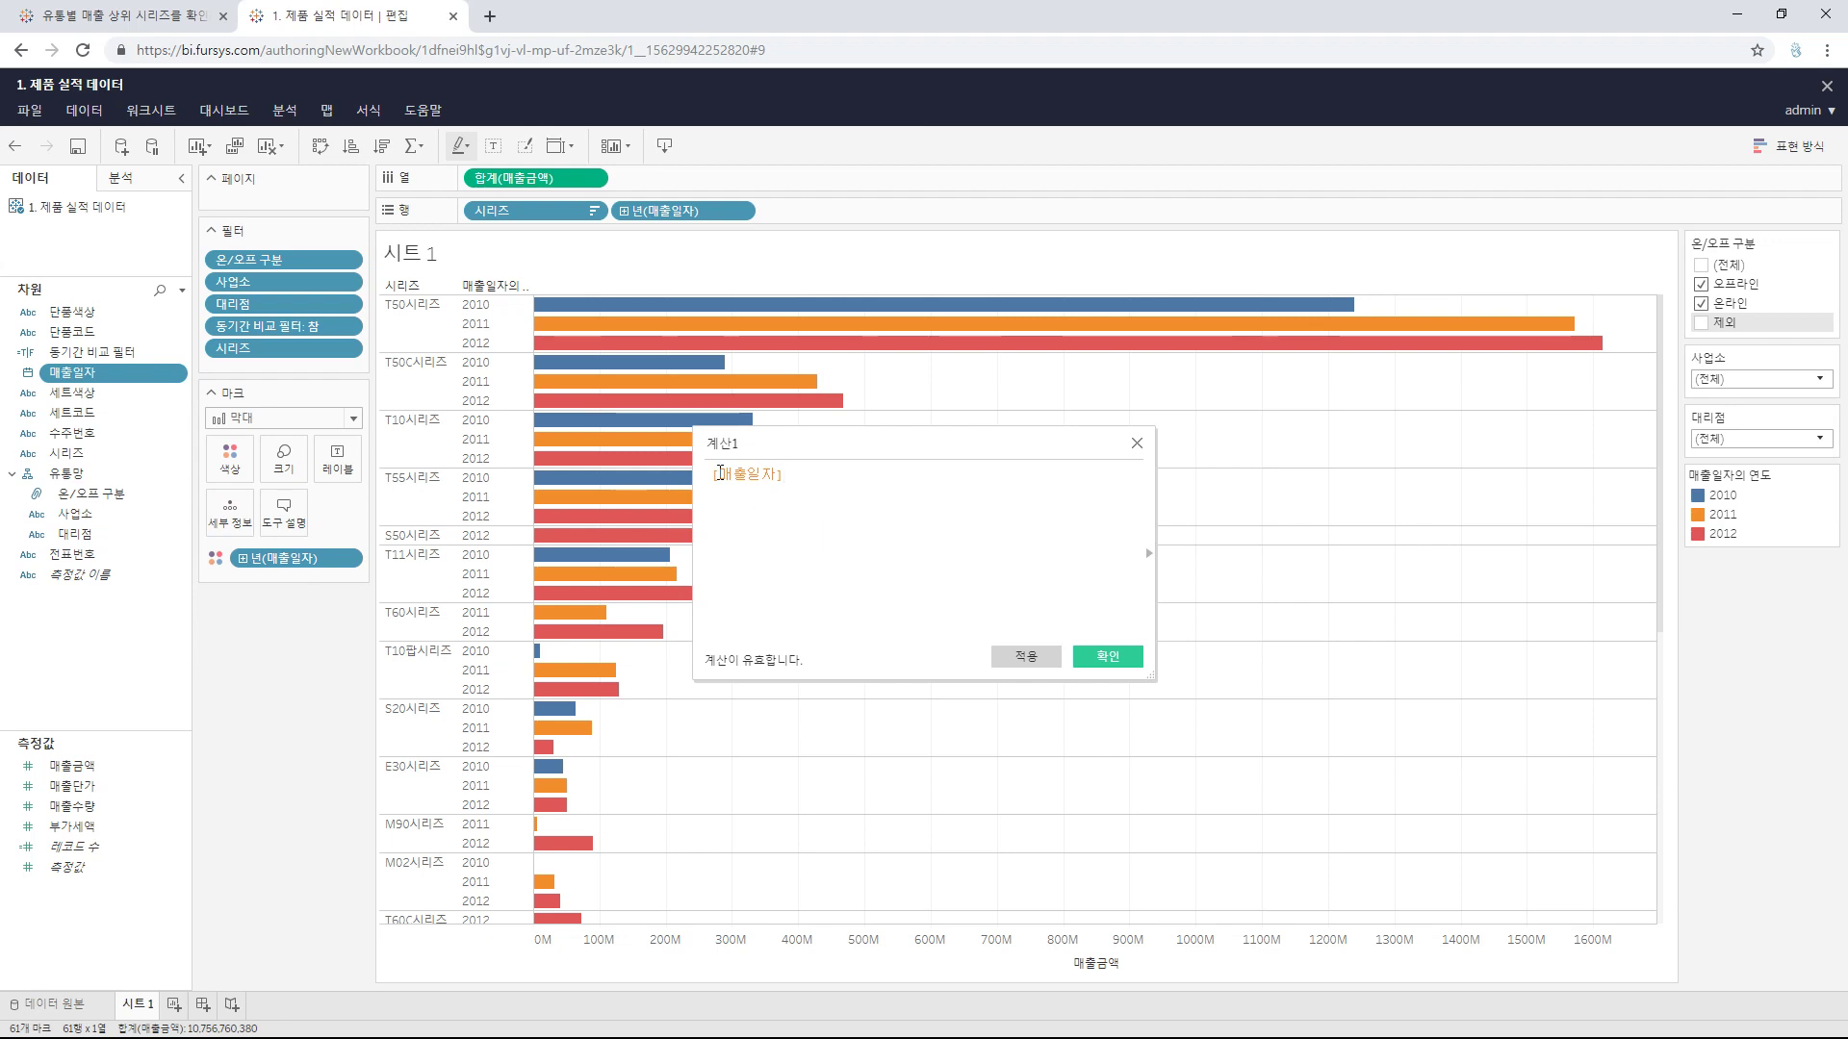
Step: Write the calculation as IF YEAR([매출일자])=2012 THEN [매출금액] ELSE 0 END
{"action": "left_click", "coordinate": [707, 481]}
{"action": "key", "text": "Left"}
{"action": "type", "text": "IF "}
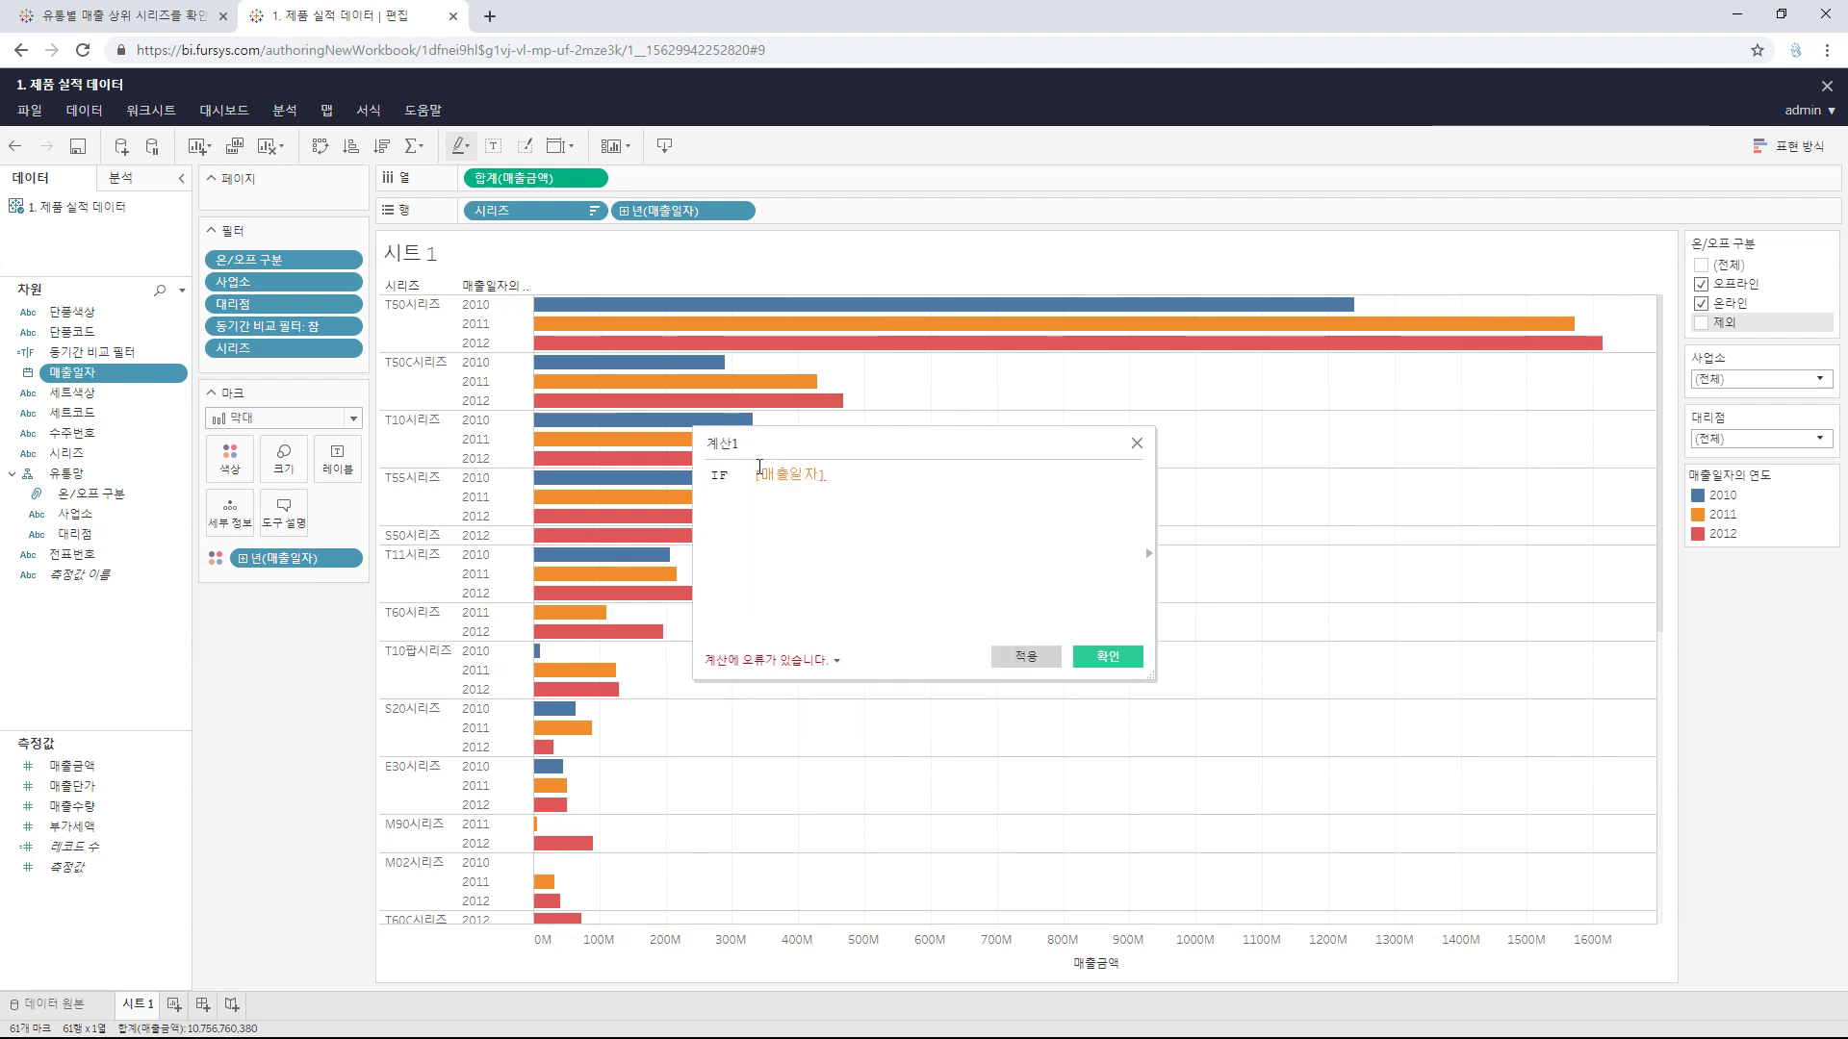
{"action": "type", "text": "YEAR("}
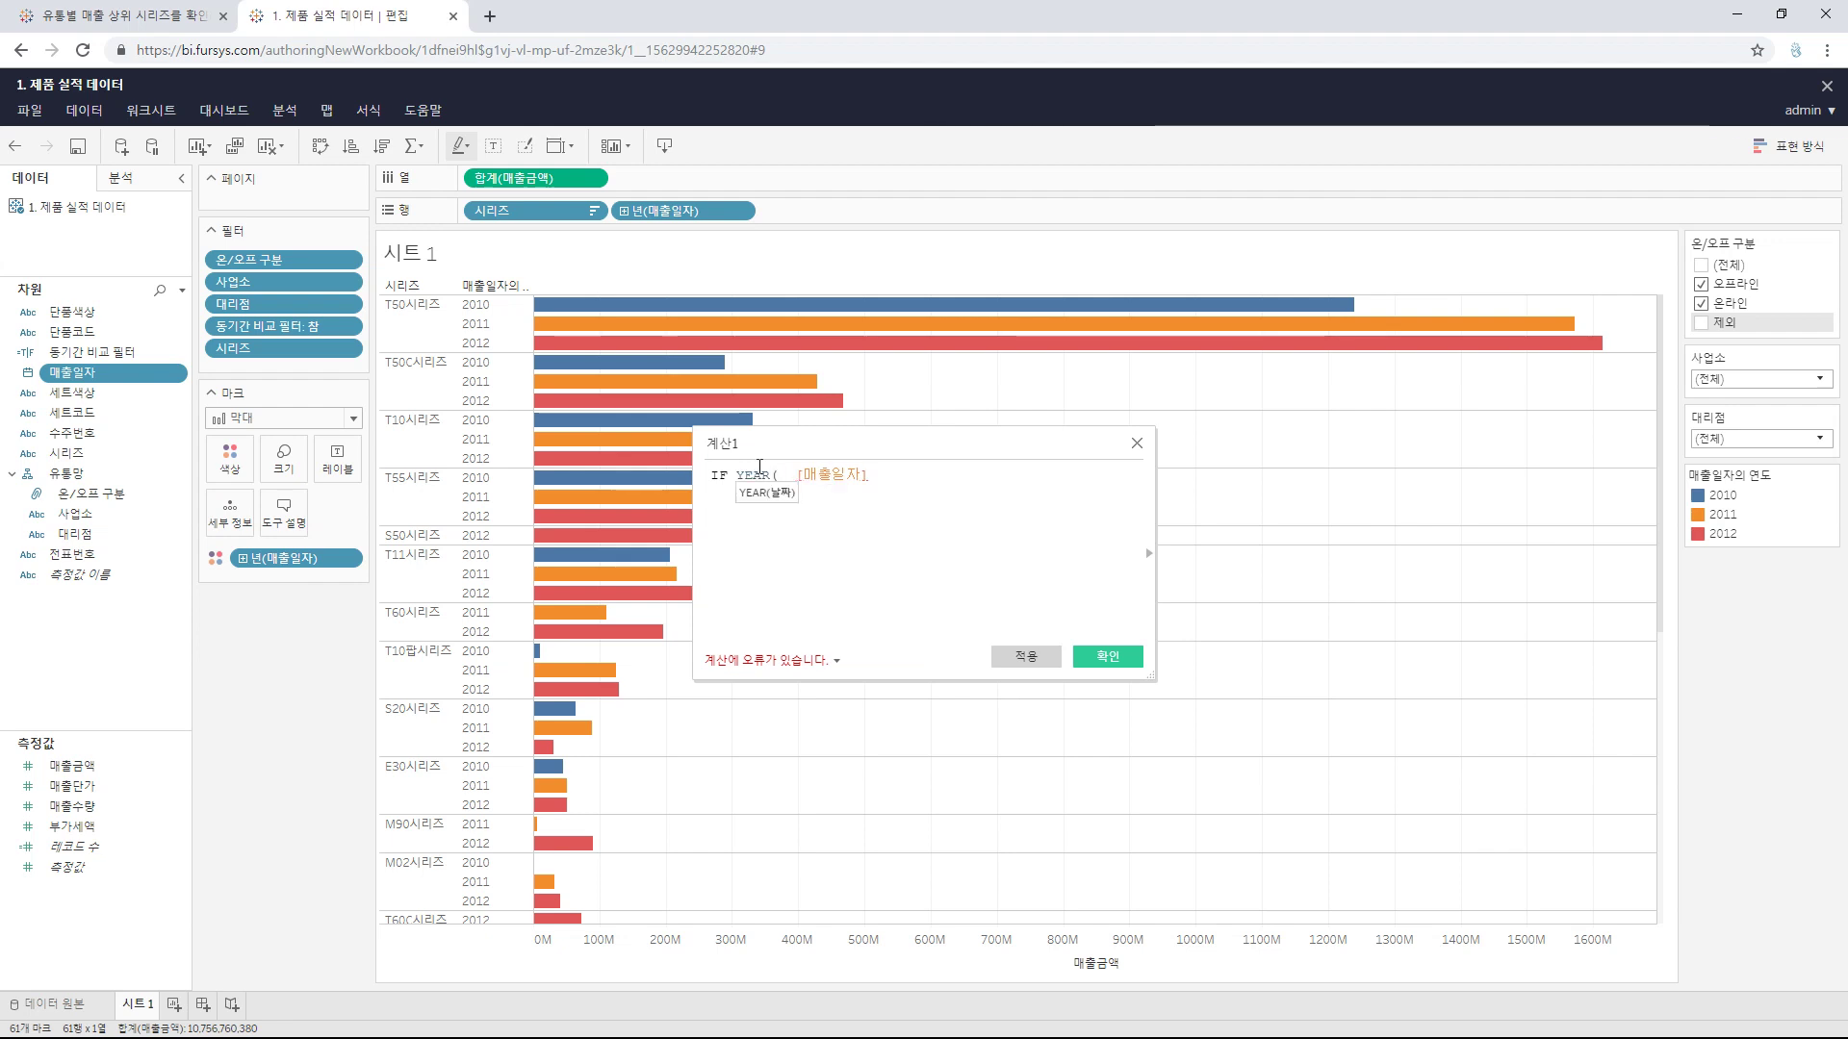
{"action": "key", "text": "Delete"}
{"action": "key", "text": "Delete"}
{"action": "left_click", "coordinate": [890, 481]}
{"action": "type", "text": ")="}
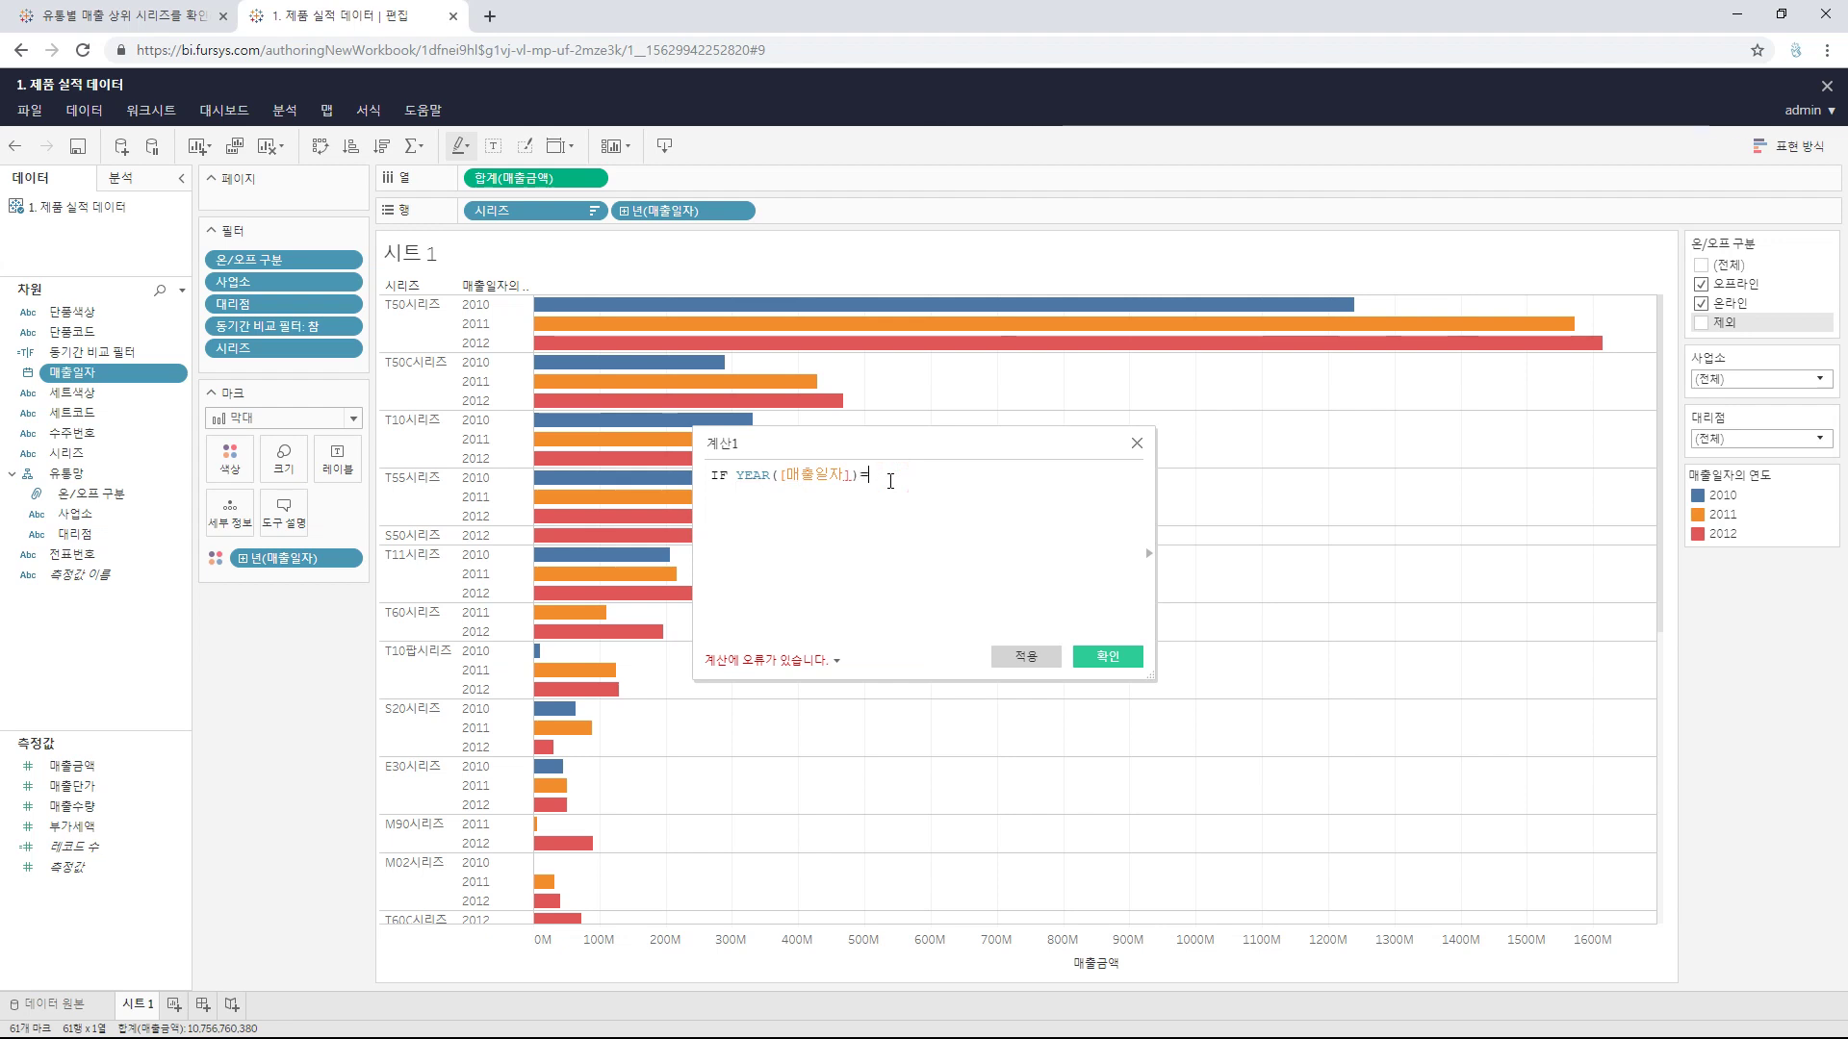
{"action": "type", "text": "2012 THEN"}
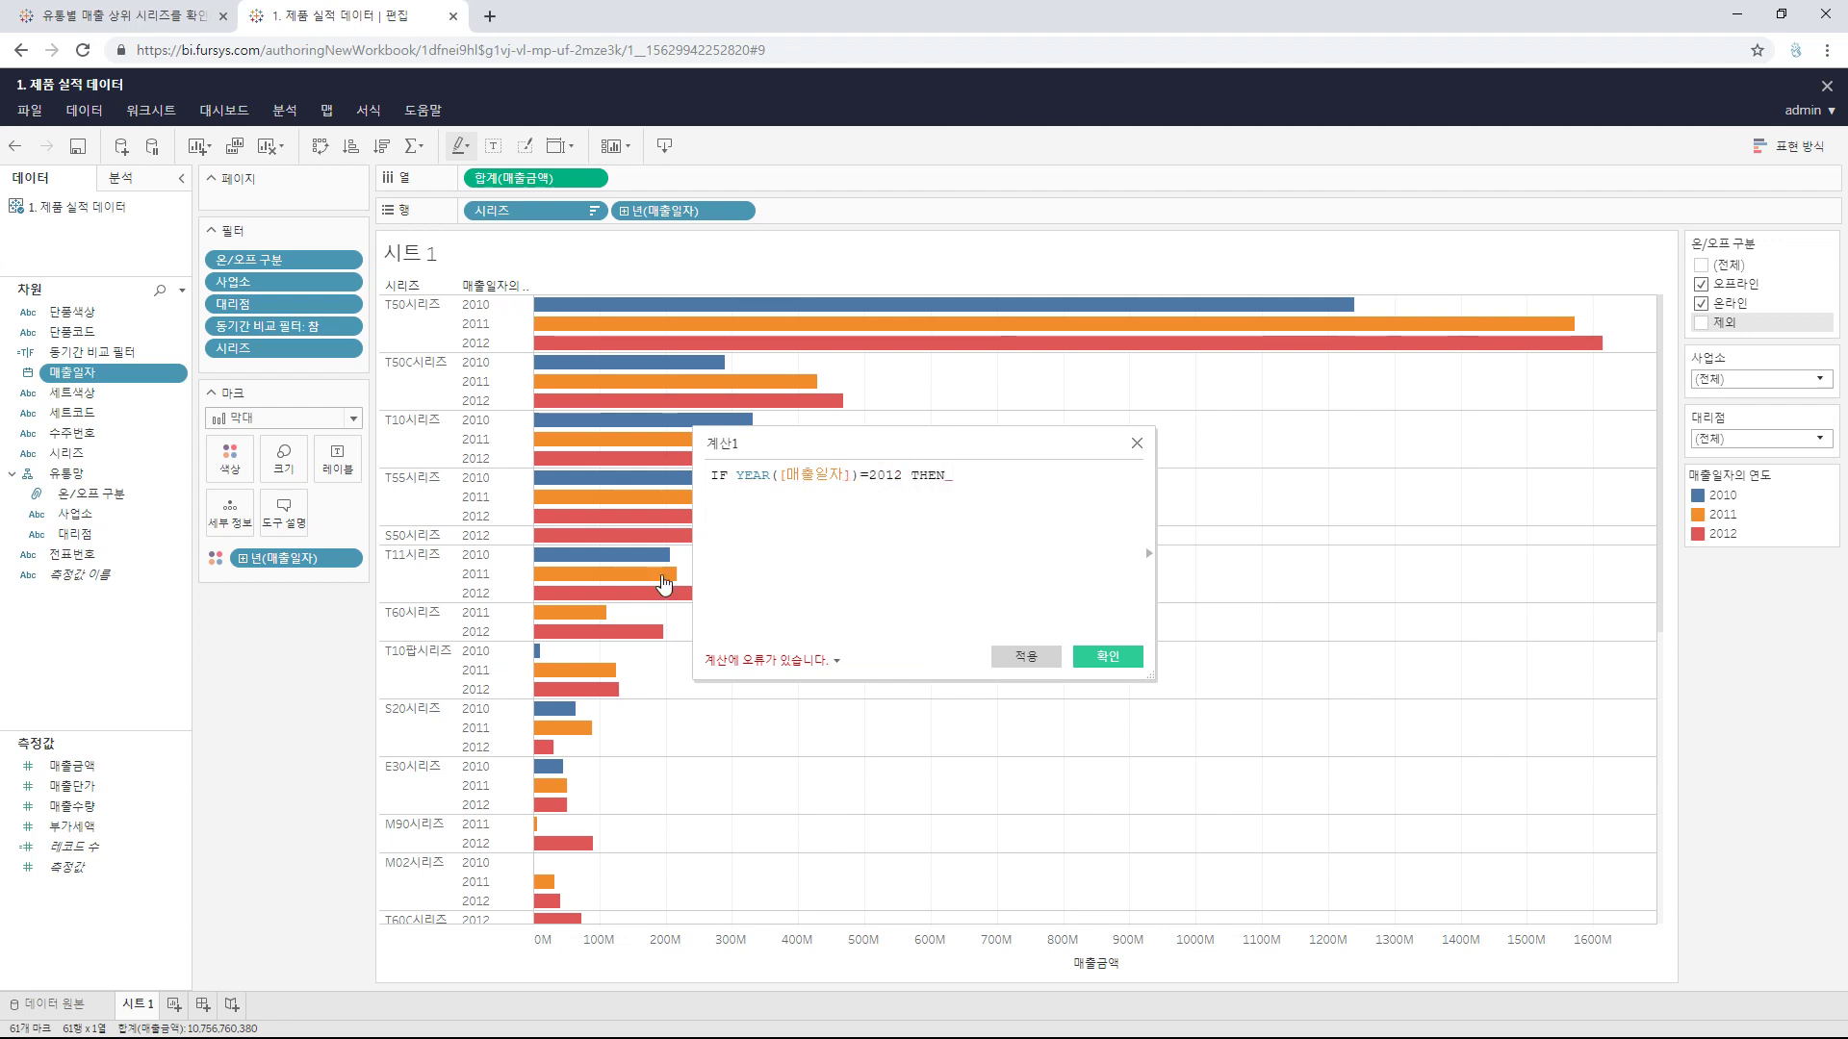
{"action": "left_click_drag", "start_coordinate": [72, 765], "coordinate": [1088, 491]}
{"action": "type", "text": "ELSE 0"}
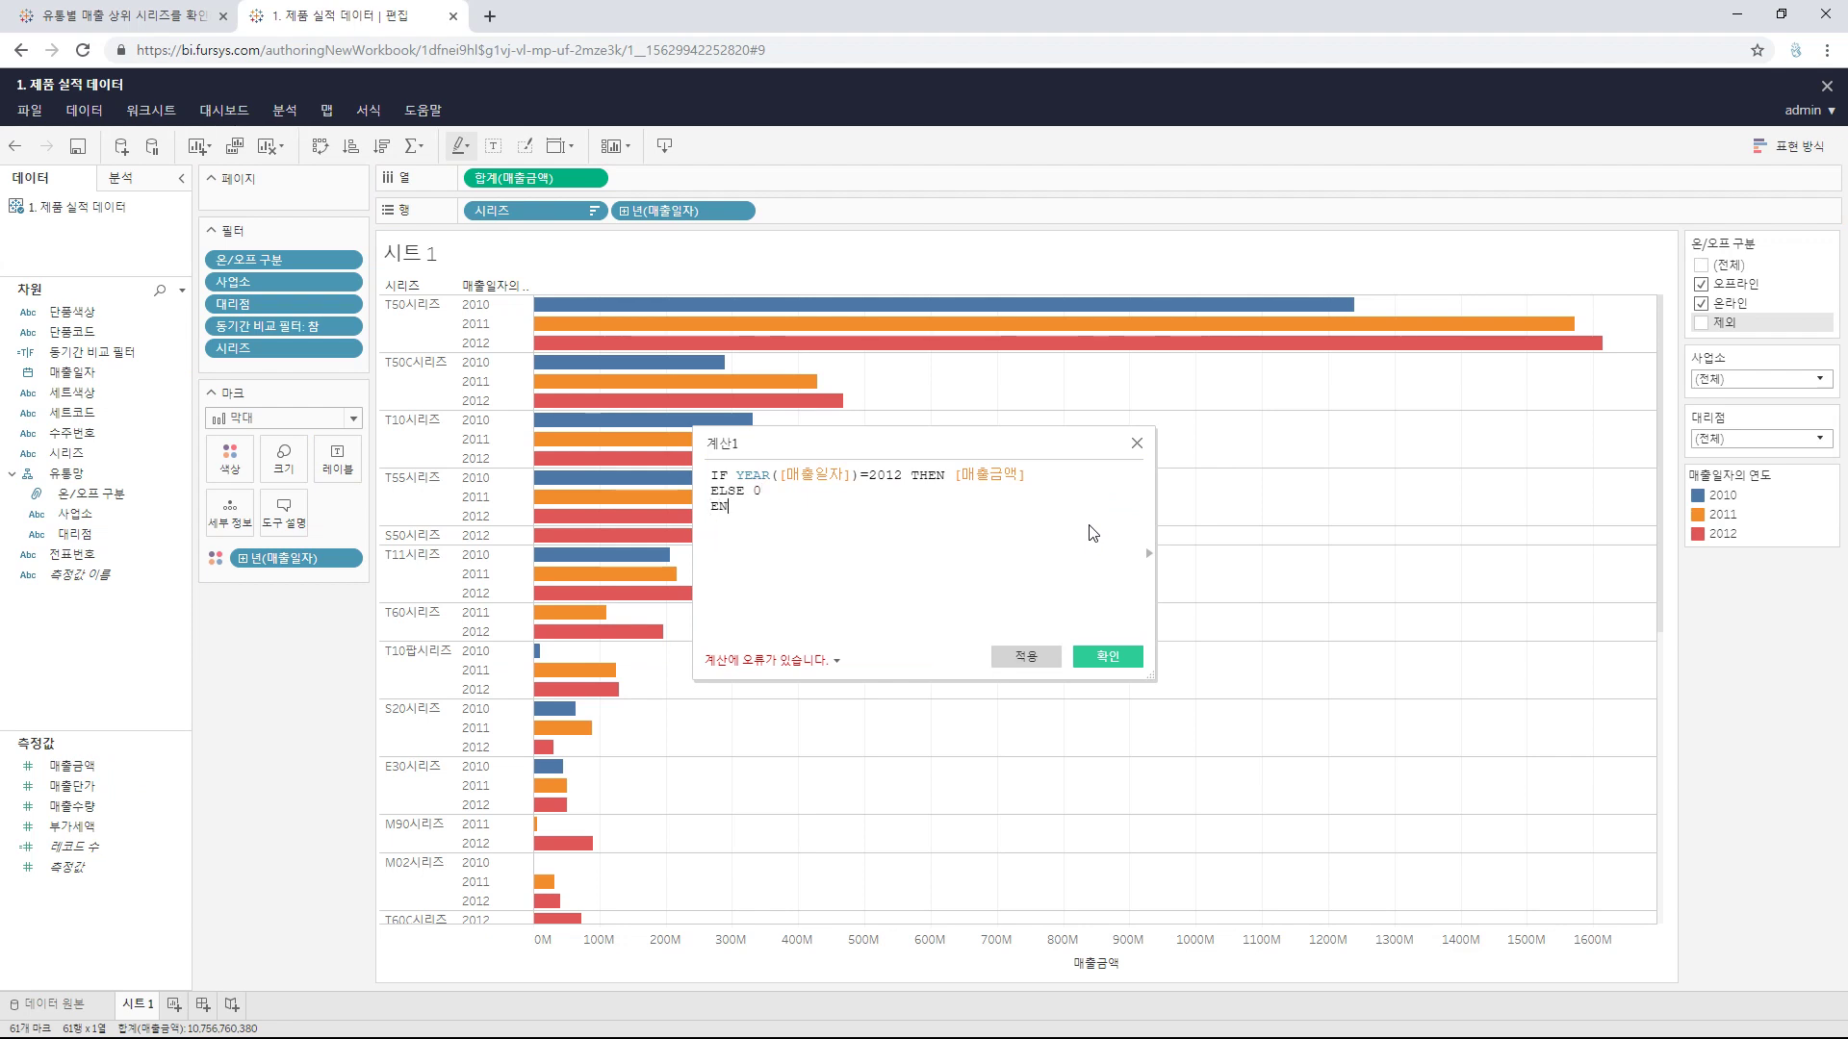
{"action": "left_click", "coordinate": [988, 529]}
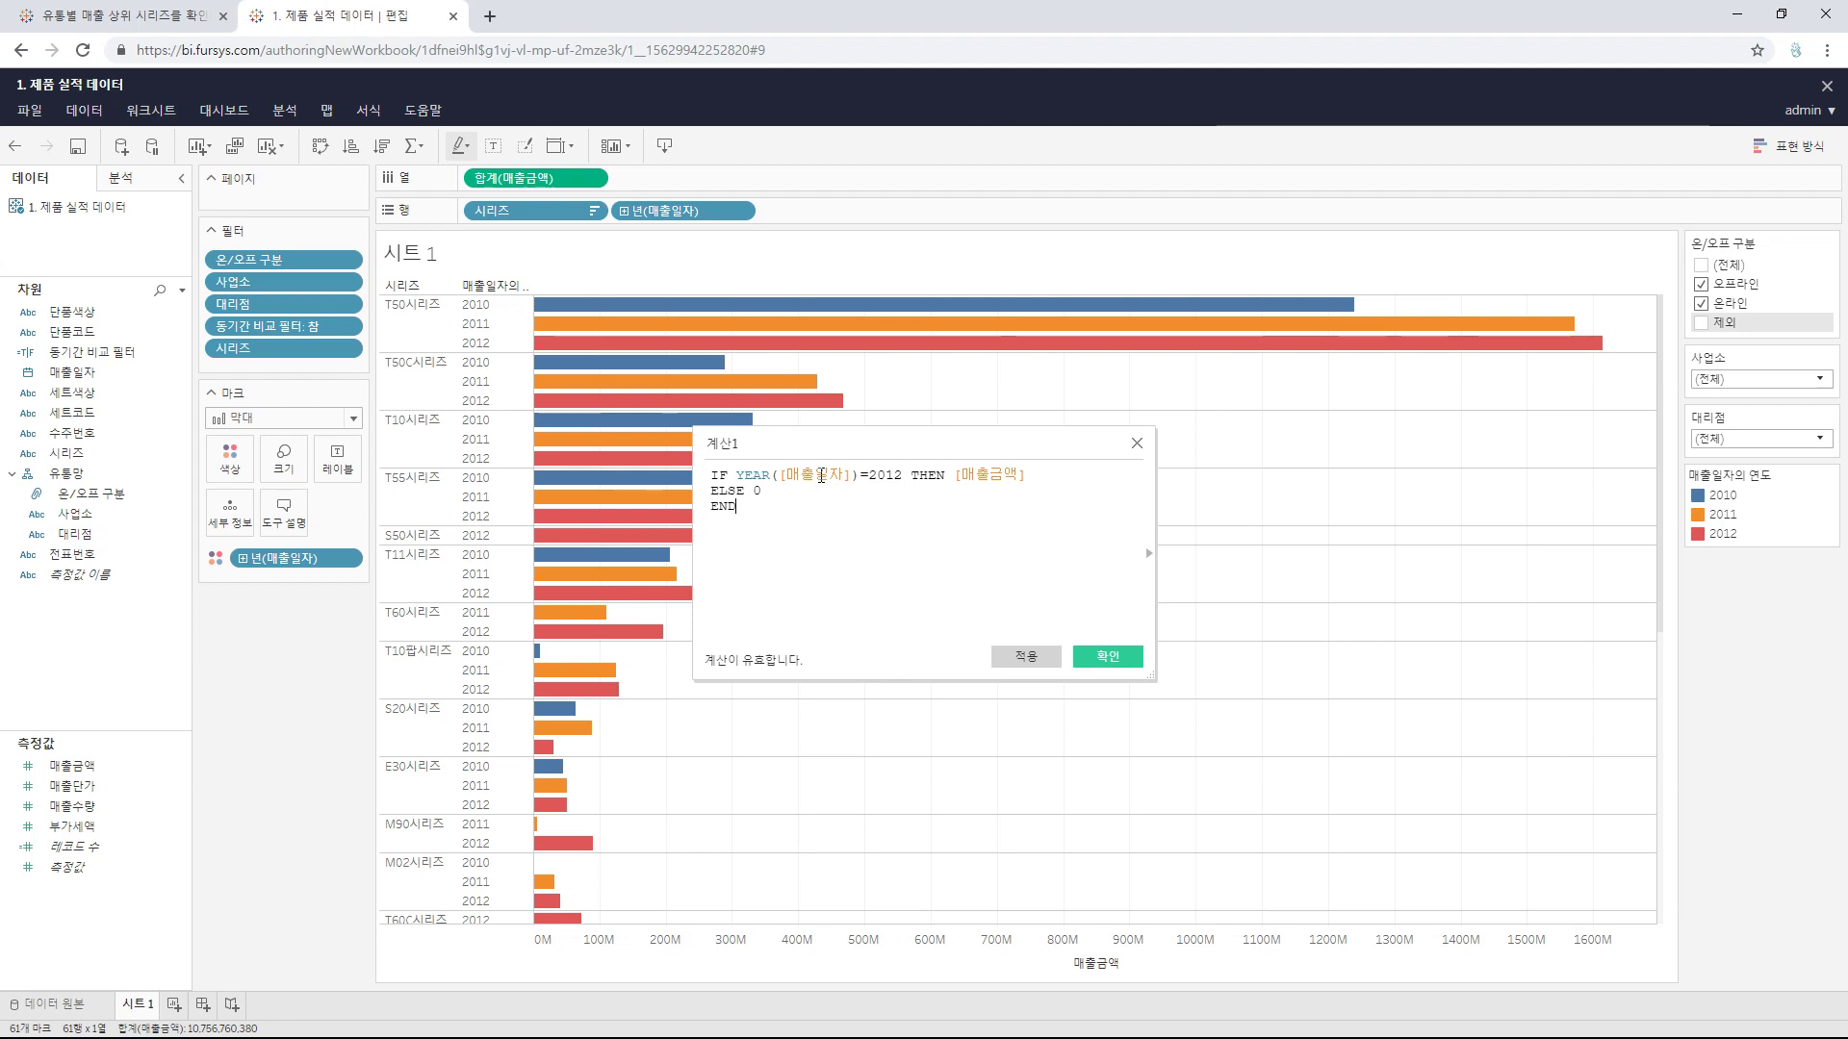
{"action": "double_click", "coordinate": [871, 475]}
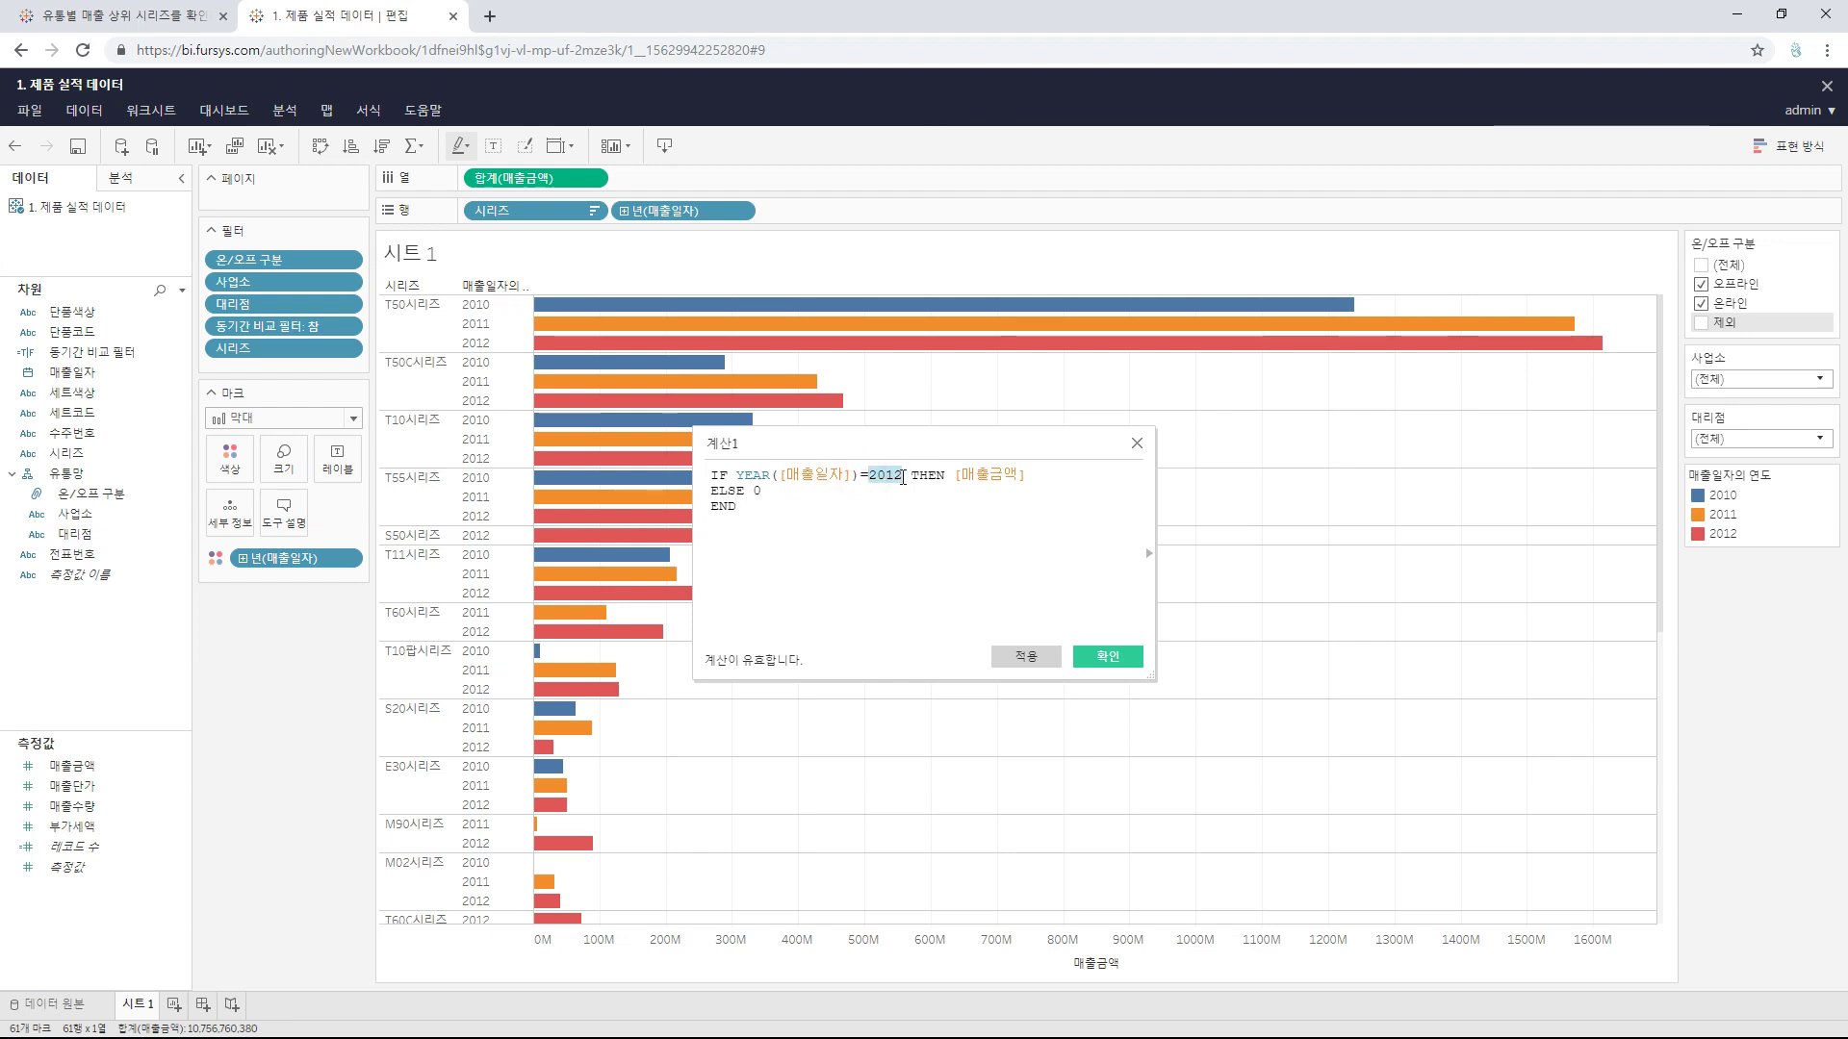
{"action": "left_click", "coordinate": [874, 545]}
{"action": "double_click", "coordinate": [871, 476]}
{"action": "left_click", "coordinate": [902, 545]}
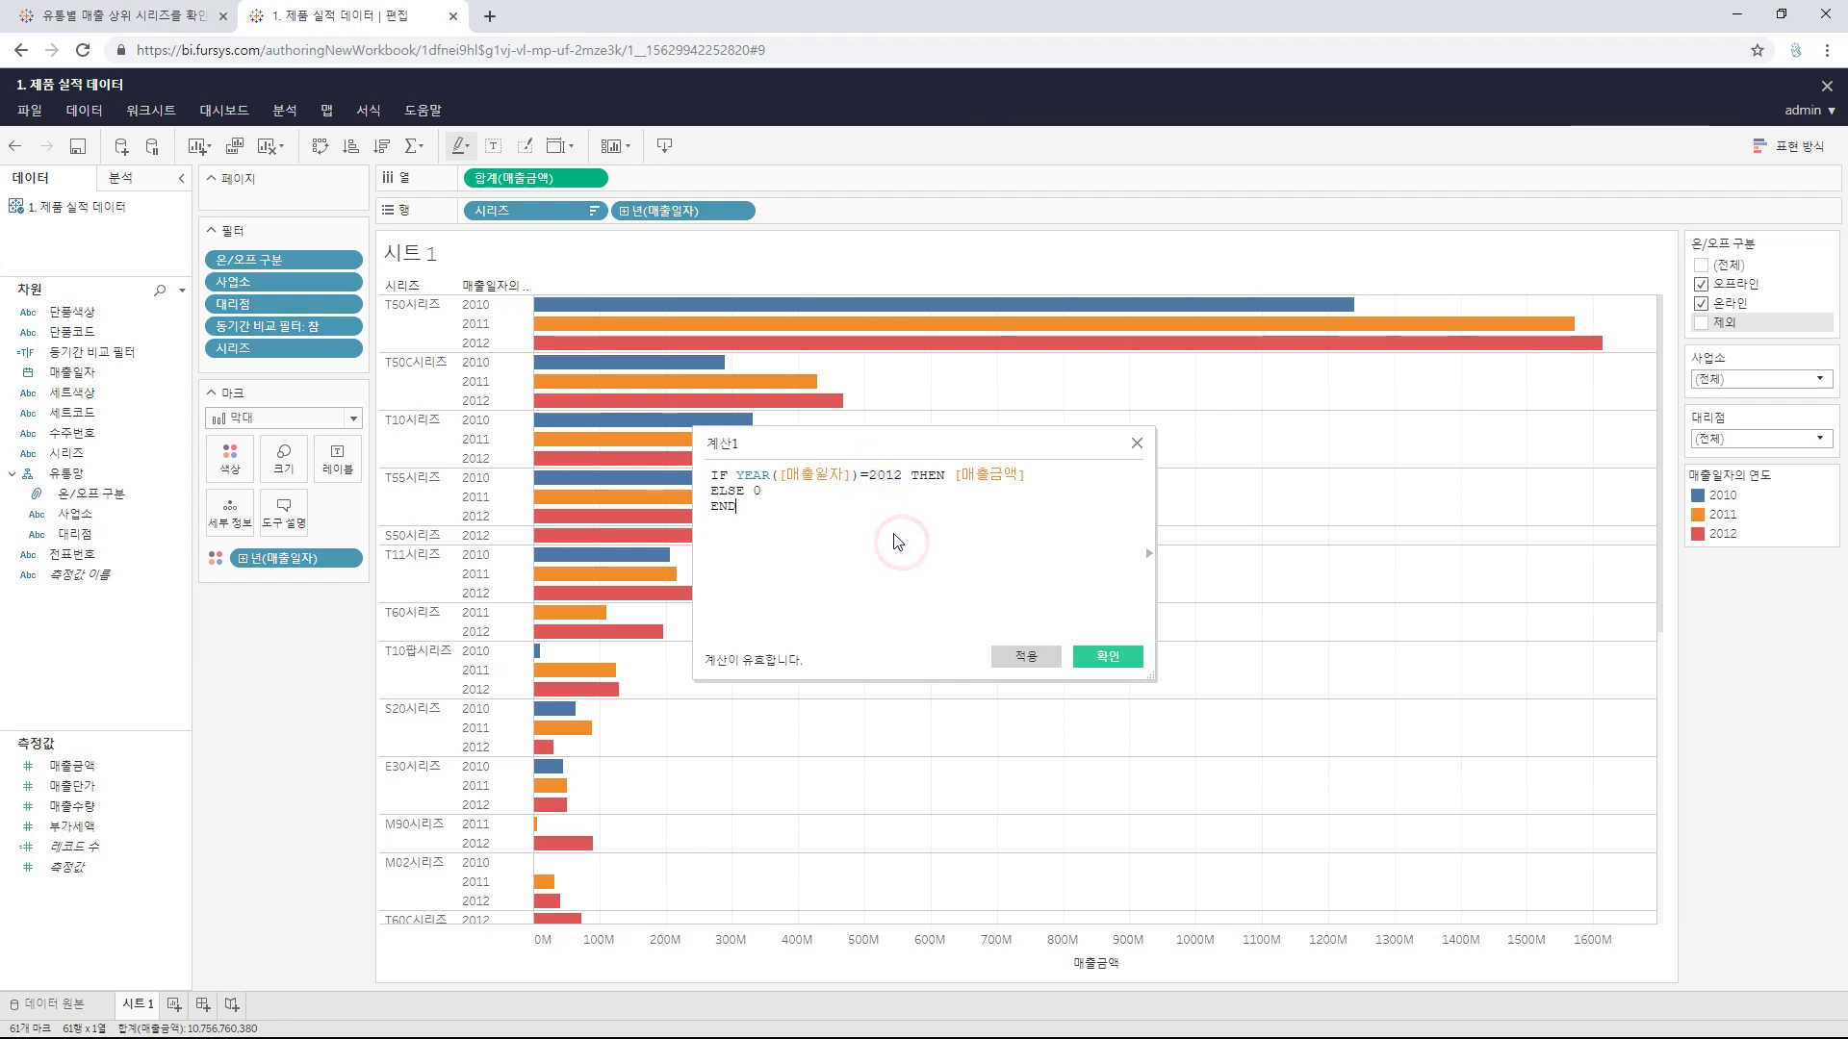
{"action": "double_click", "coordinate": [871, 475]}
{"action": "left_click", "coordinate": [921, 529]}
{"action": "left_click", "coordinate": [964, 523]}
Step: Replace the fixed year in the calculation's IF condition with YEAR(MAX([매출일자]))
{"action": "mouse_move", "coordinate": [910, 475]}
{"action": "left_mouse_down"}
{"action": "mouse_move", "coordinate": [948, 476]}
{"action": "mouse_move", "coordinate": [898, 473]}
{"action": "left_mouse_up"}
{"action": "type", "text": "M"}
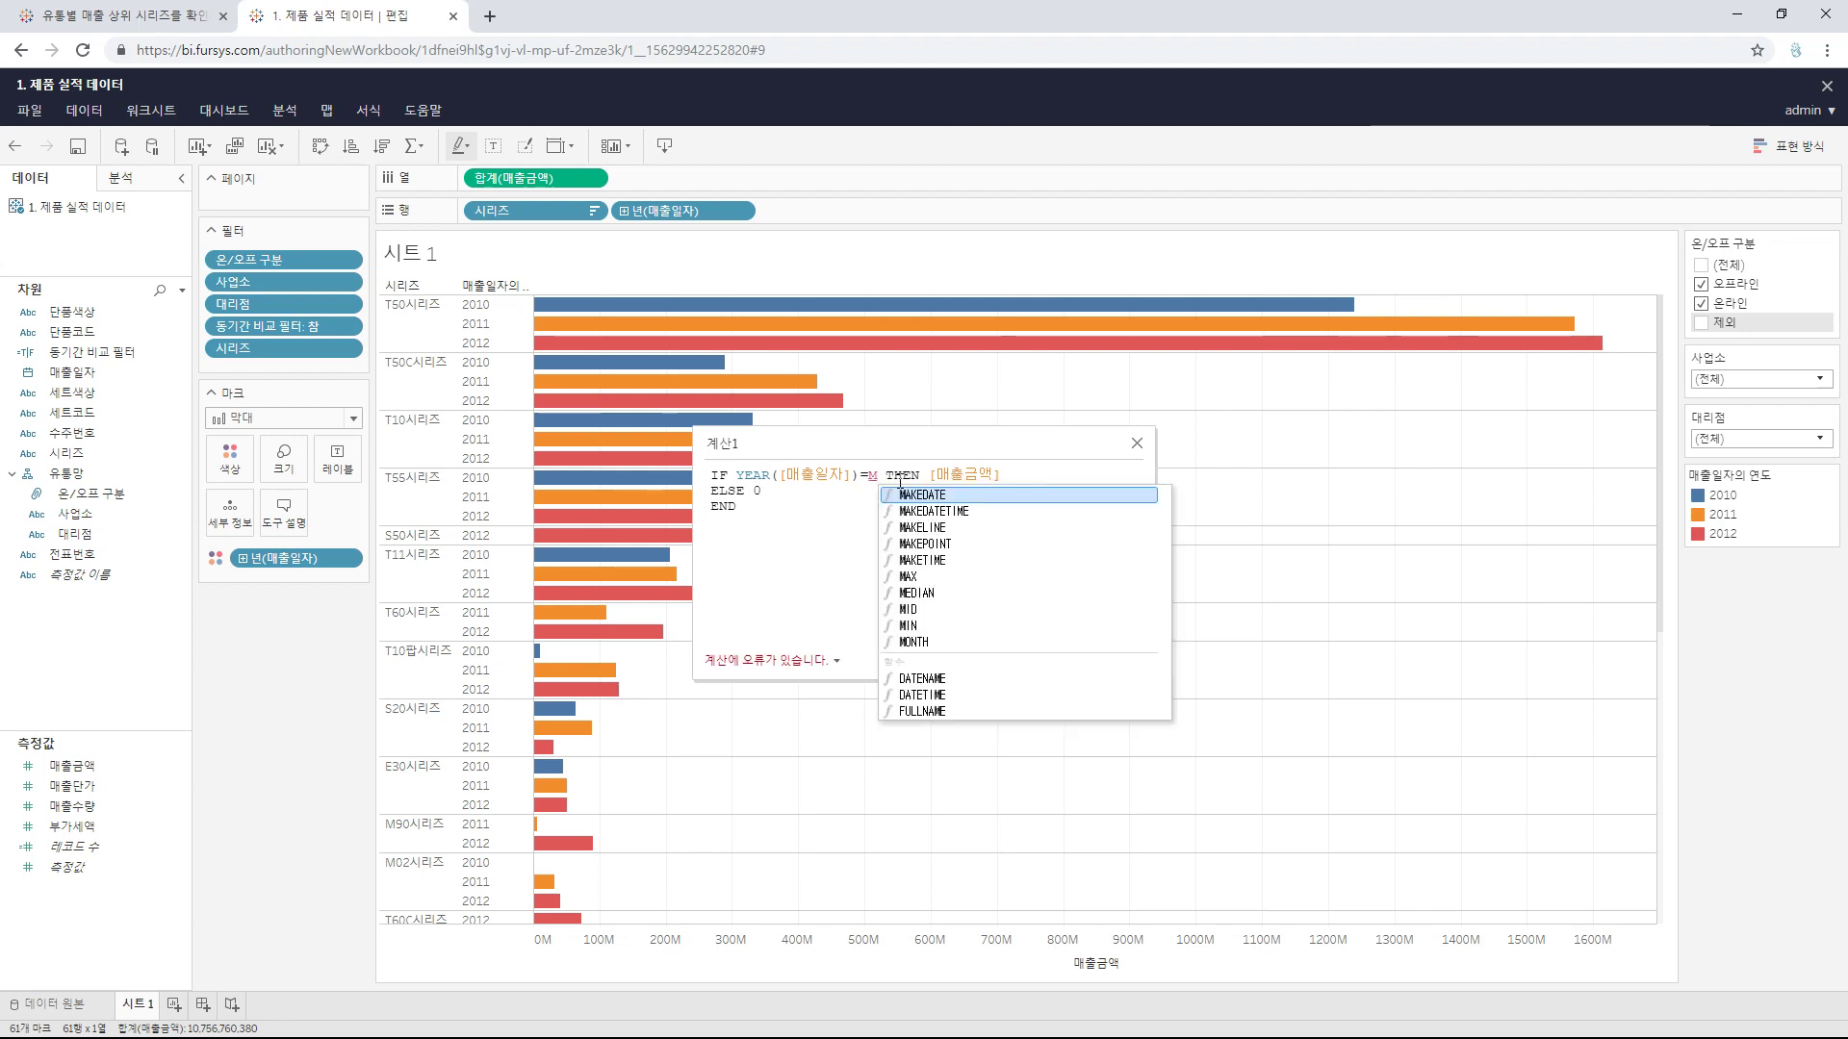
{"action": "type", "text": "AX("}
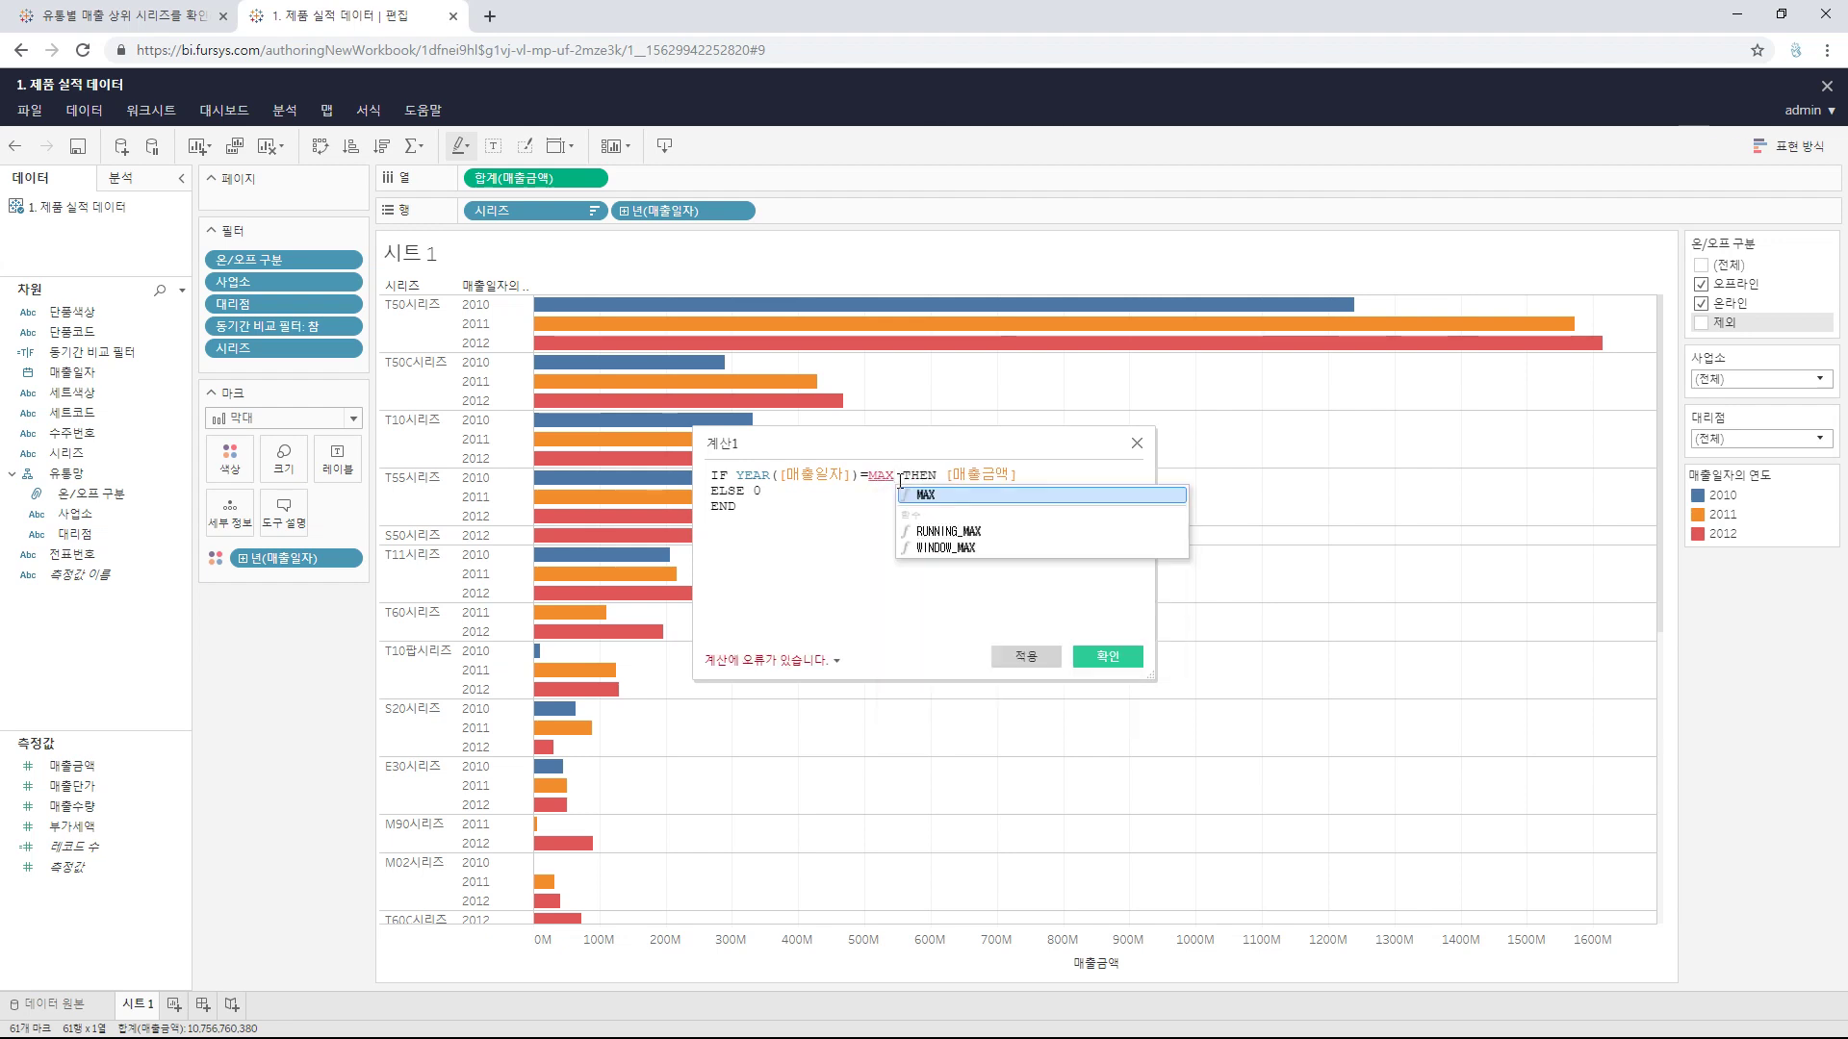
{"action": "type", "text": ")"}
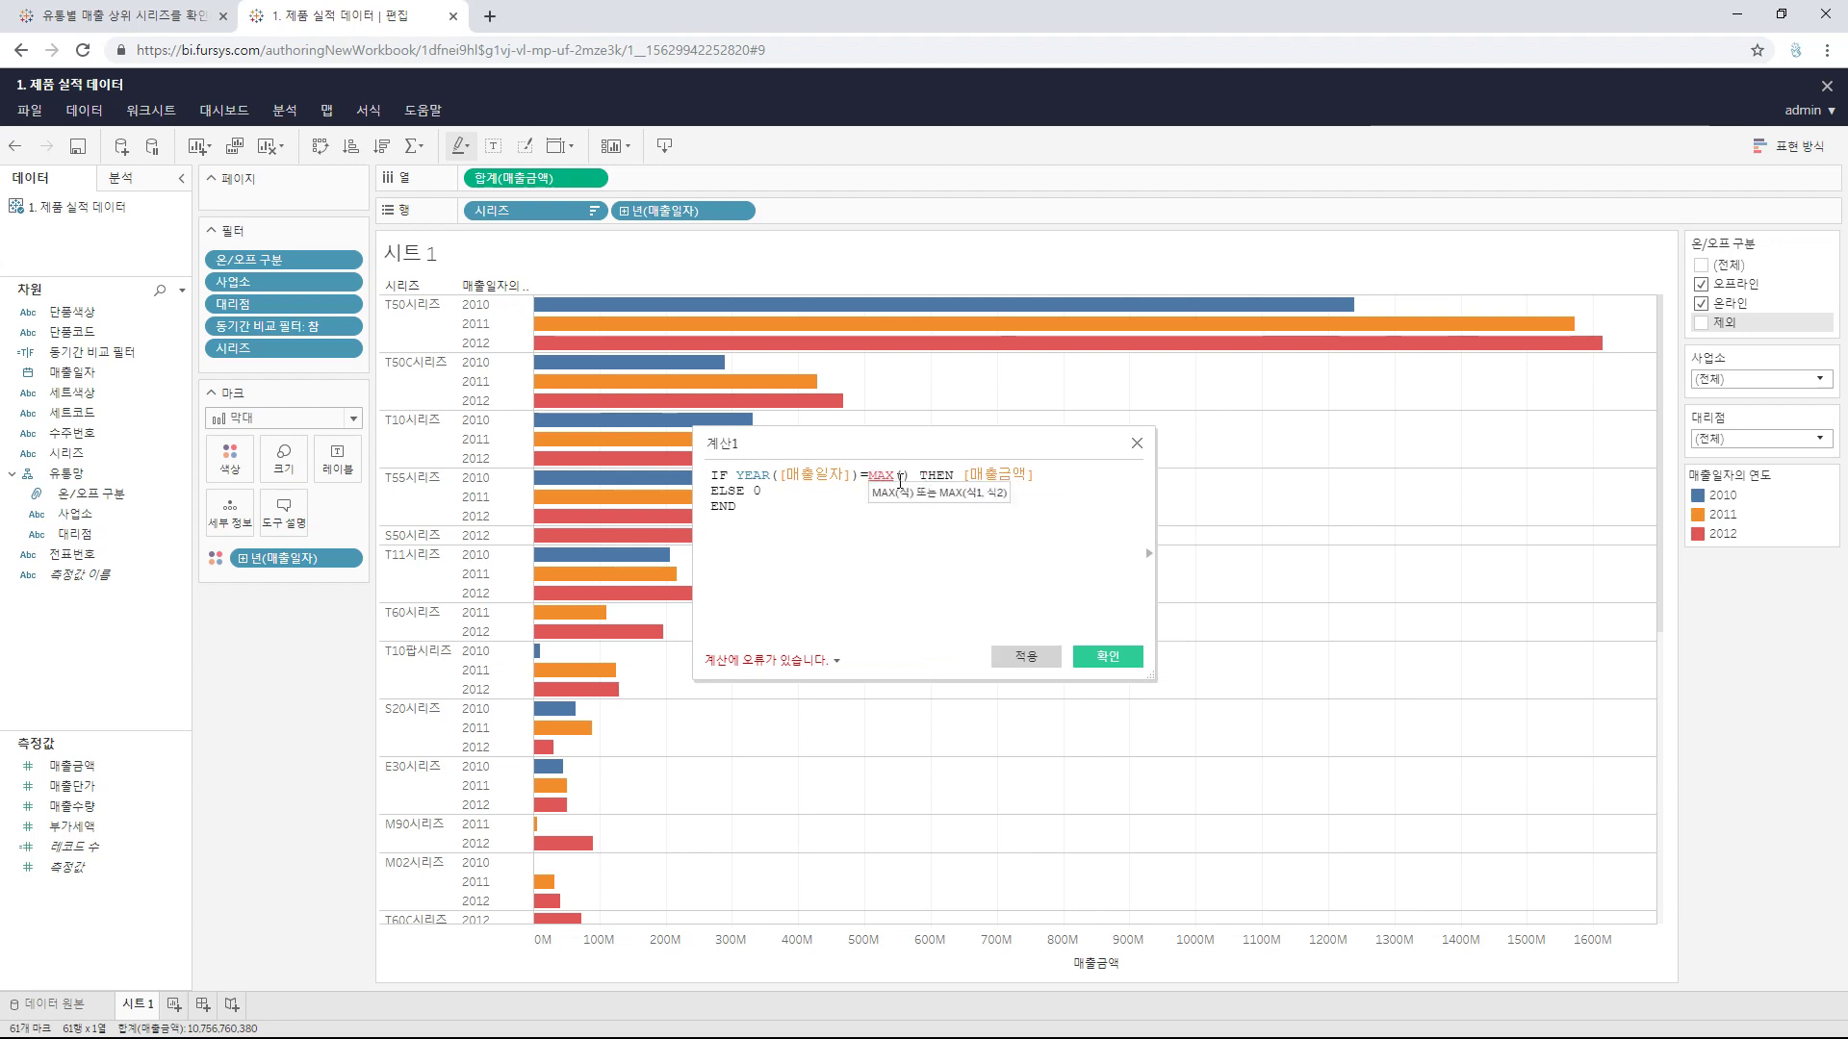
{"action": "mouse_move", "coordinate": [122, 374]}
{"action": "left_mouse_down"}
{"action": "mouse_move", "coordinate": [614, 492]}
{"action": "mouse_move", "coordinate": [916, 502]}
{"action": "mouse_move", "coordinate": [903, 477]}
{"action": "left_mouse_up"}
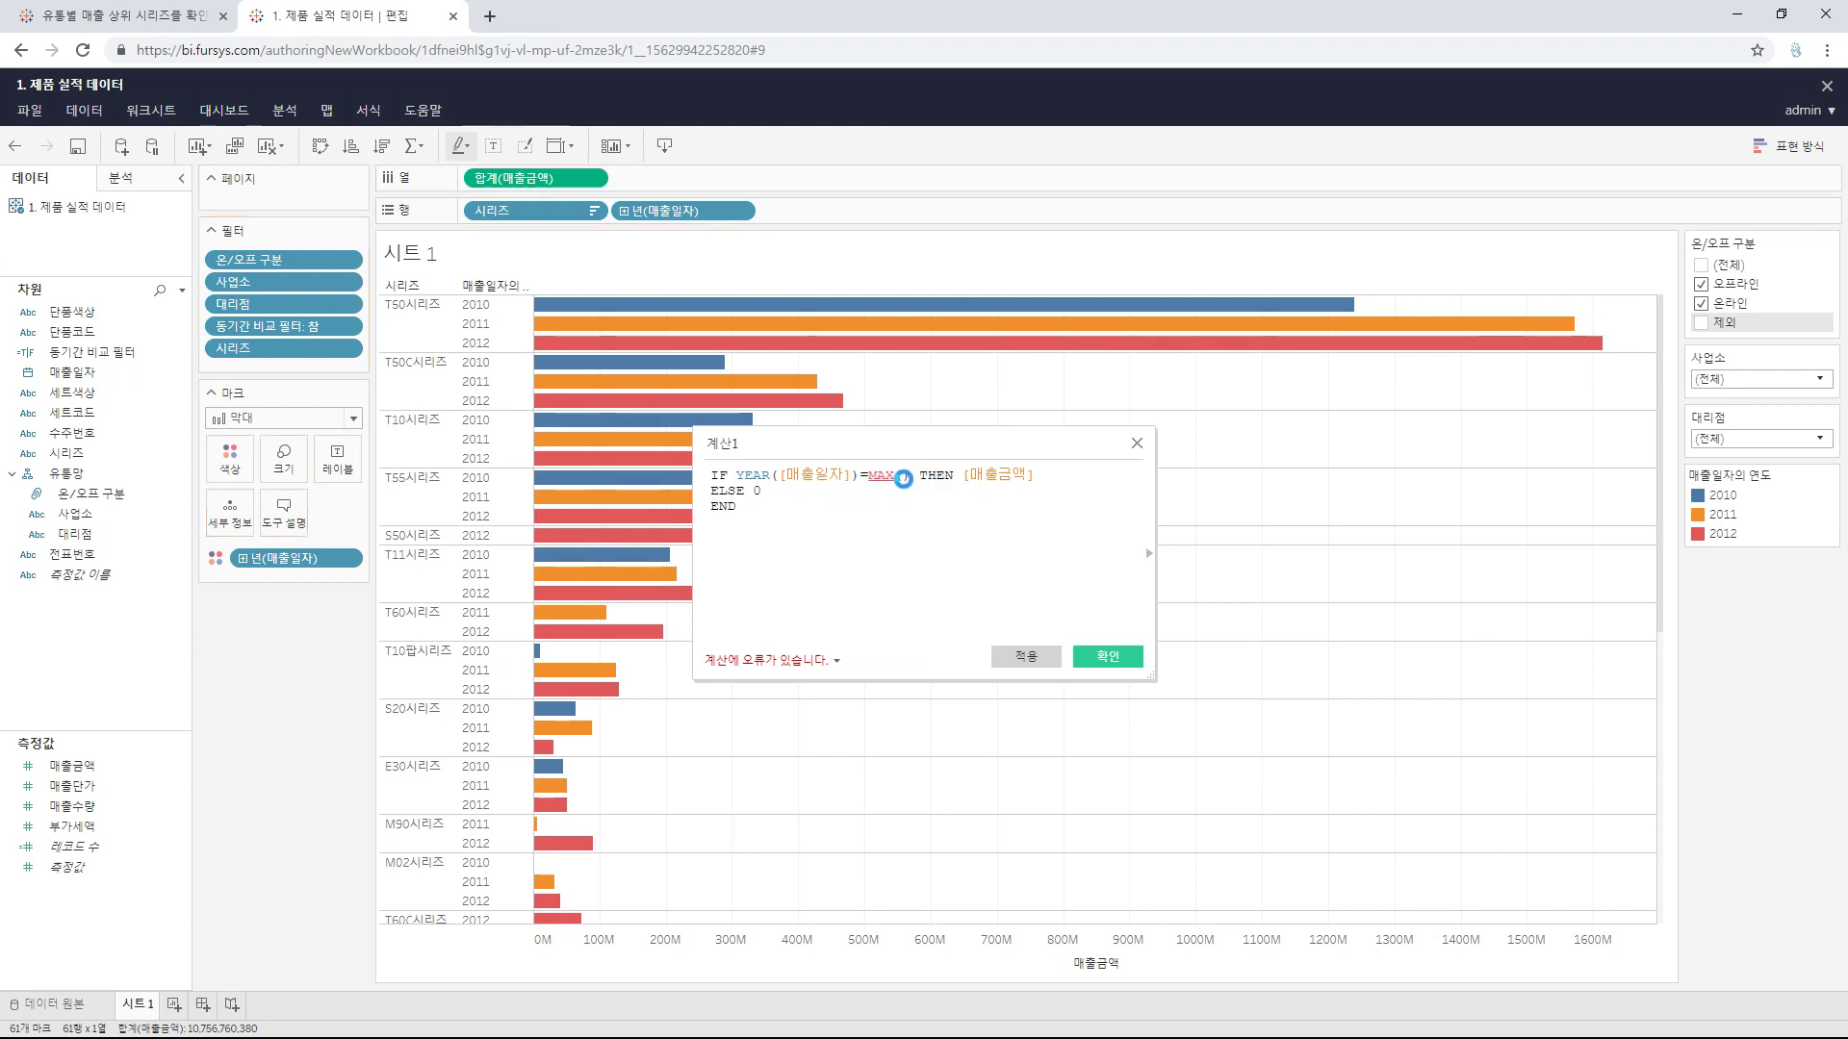
{"action": "left_click", "coordinate": [866, 472]}
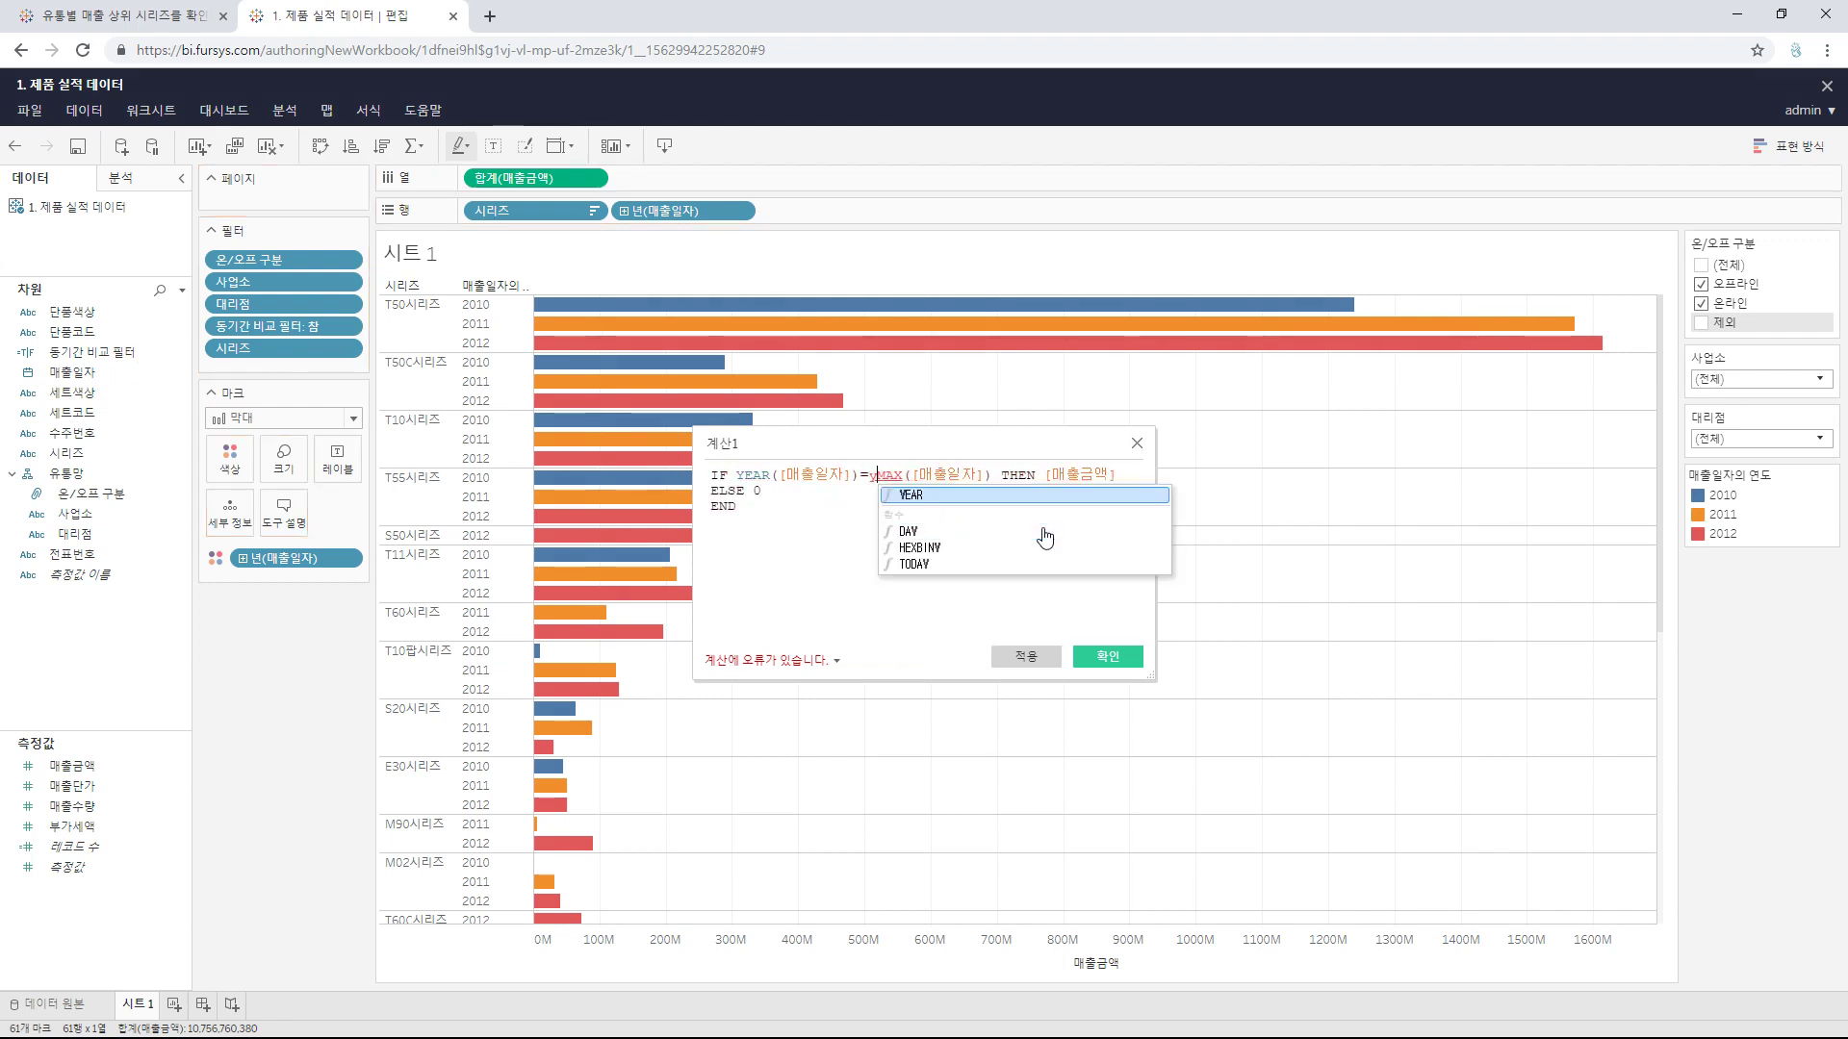
{"action": "type", "text": "YEAR("}
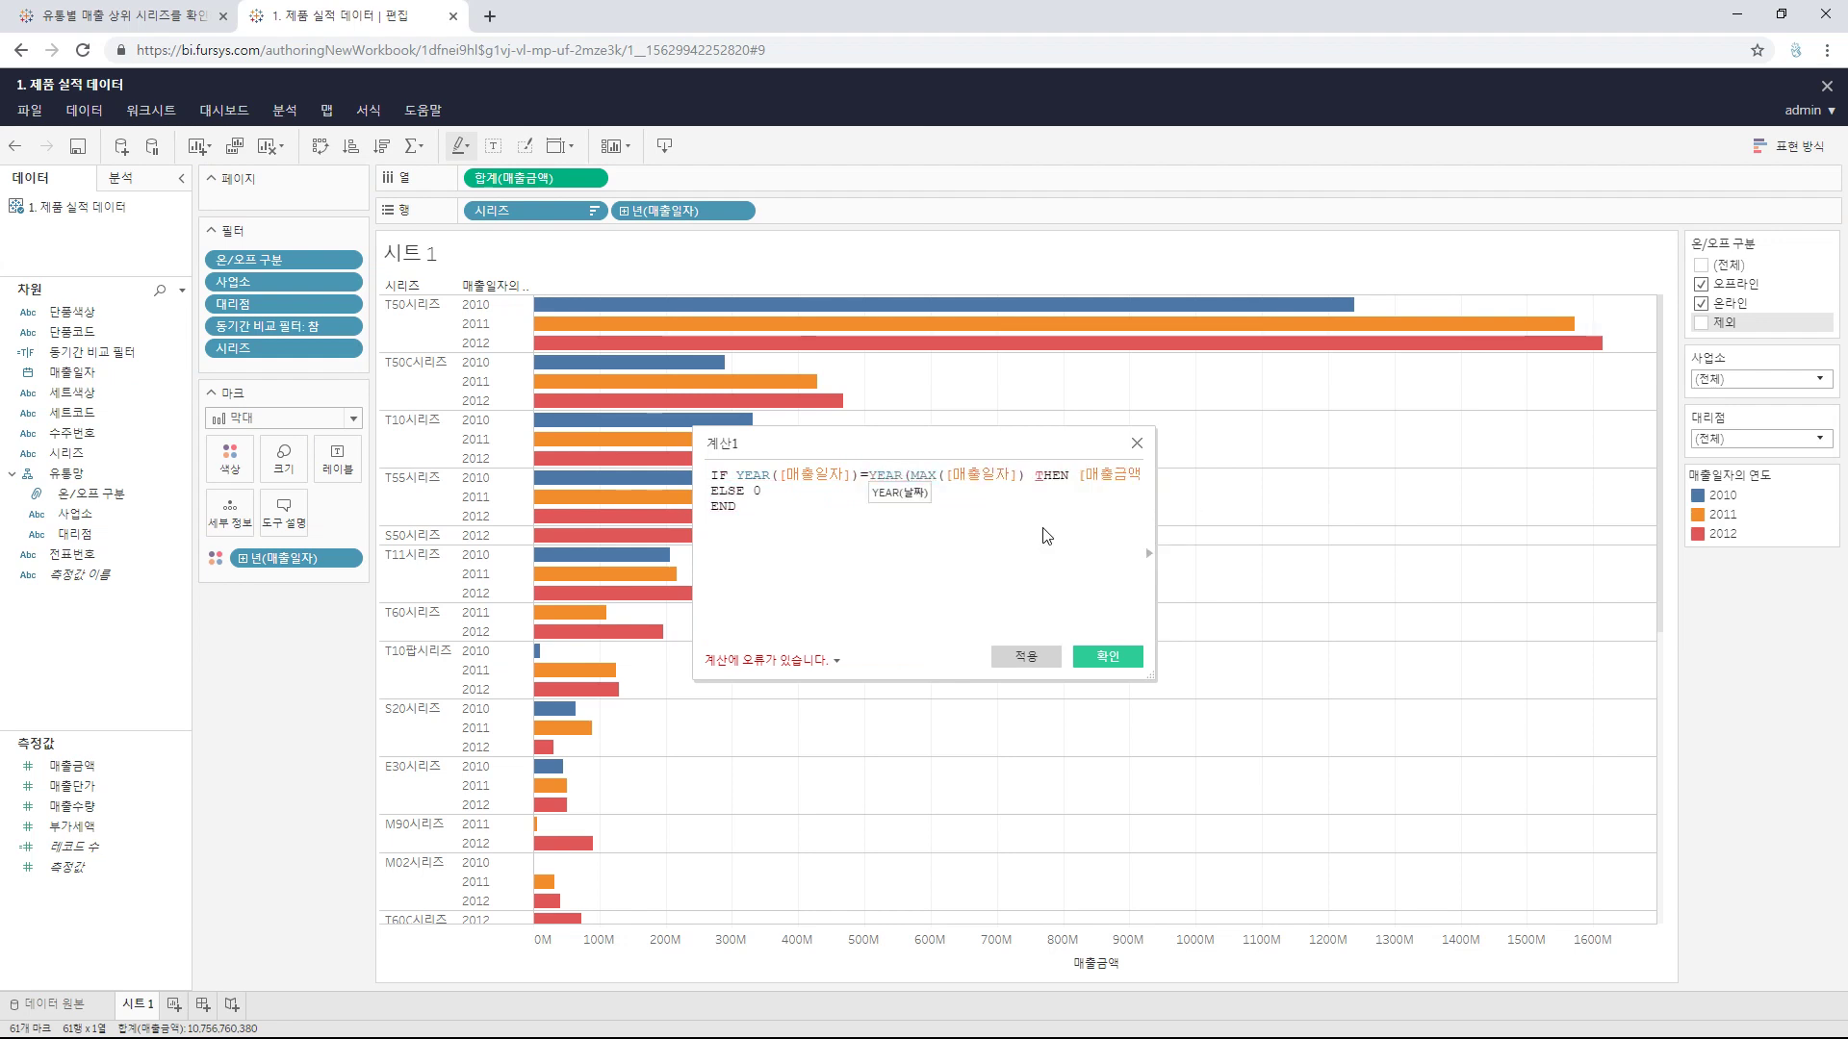
{"action": "left_click", "coordinate": [1031, 477]}
{"action": "type", "text": ")"}
Step: Enclose MAX([매출일자]) in curly braces so the condition compares against YEAR({MAX([매출일자])})
{"action": "left_click", "coordinate": [913, 475]}
{"action": "type", "text": "{"}
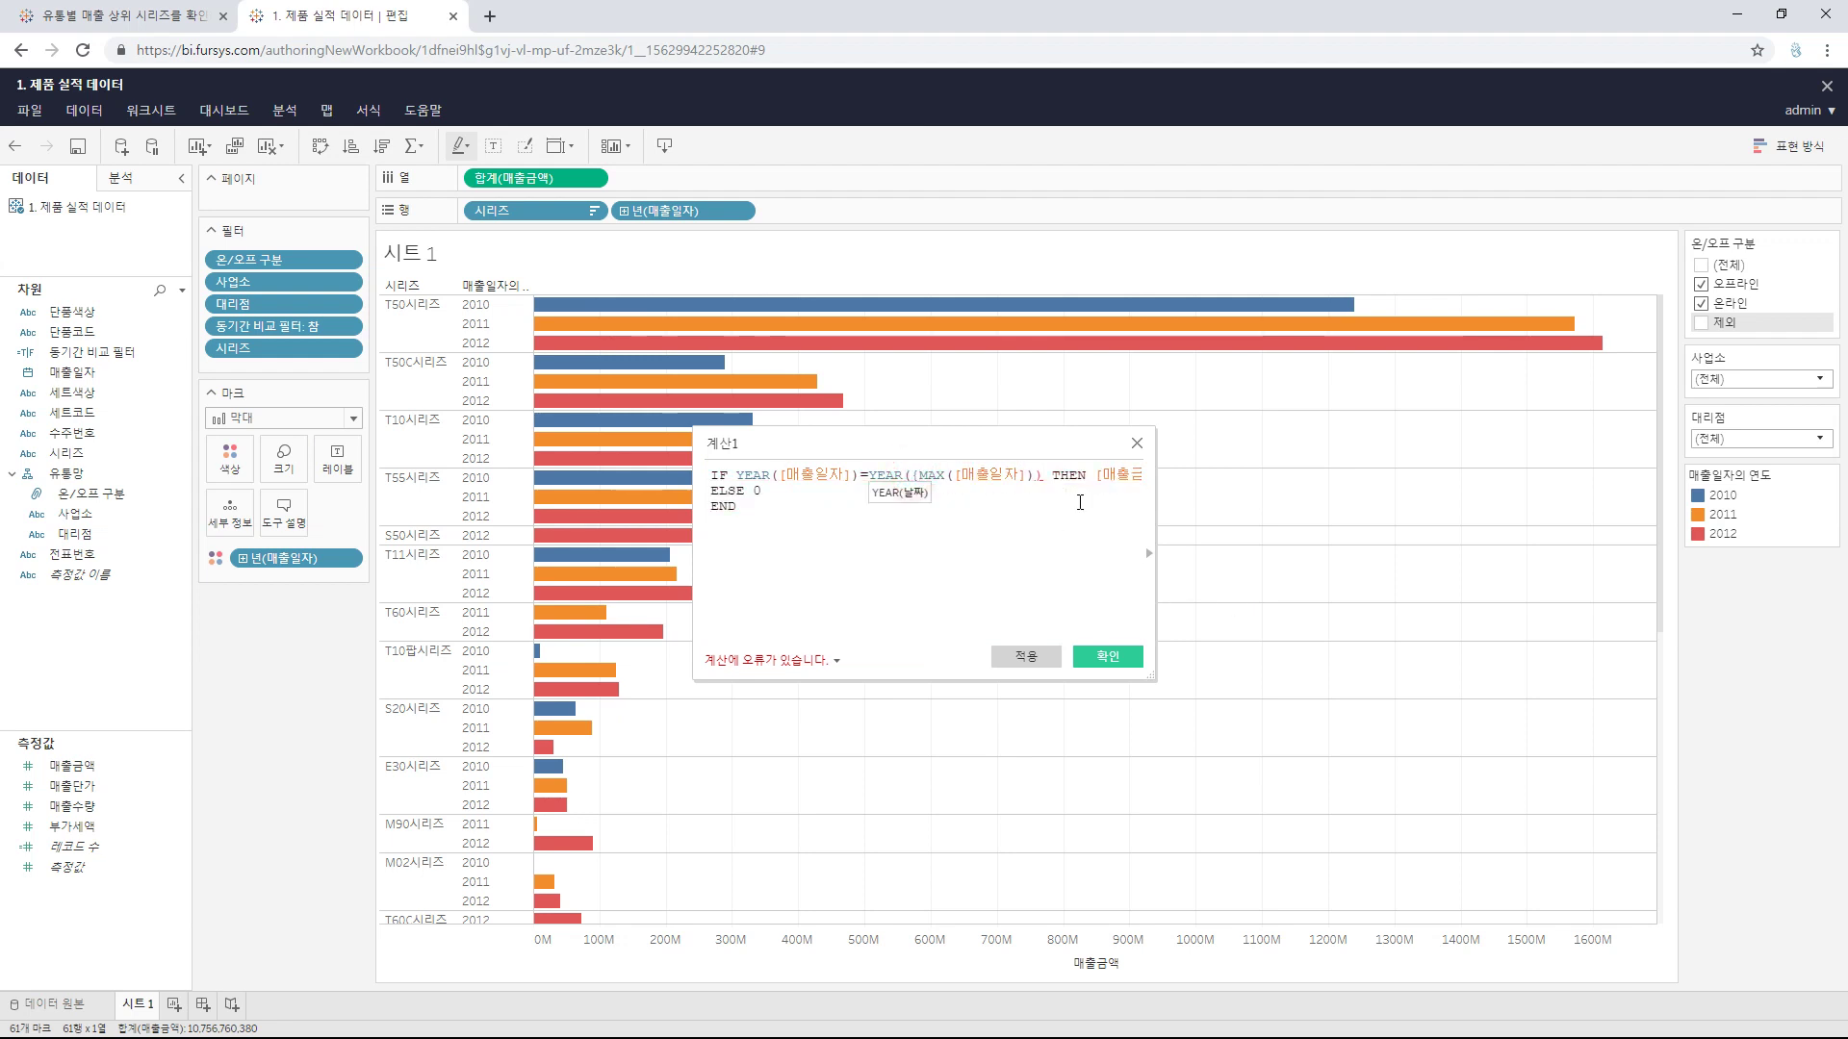
{"action": "left_click", "coordinate": [1035, 477]}
{"action": "type", "text": "}"}
{"action": "left_click", "coordinate": [986, 546]}
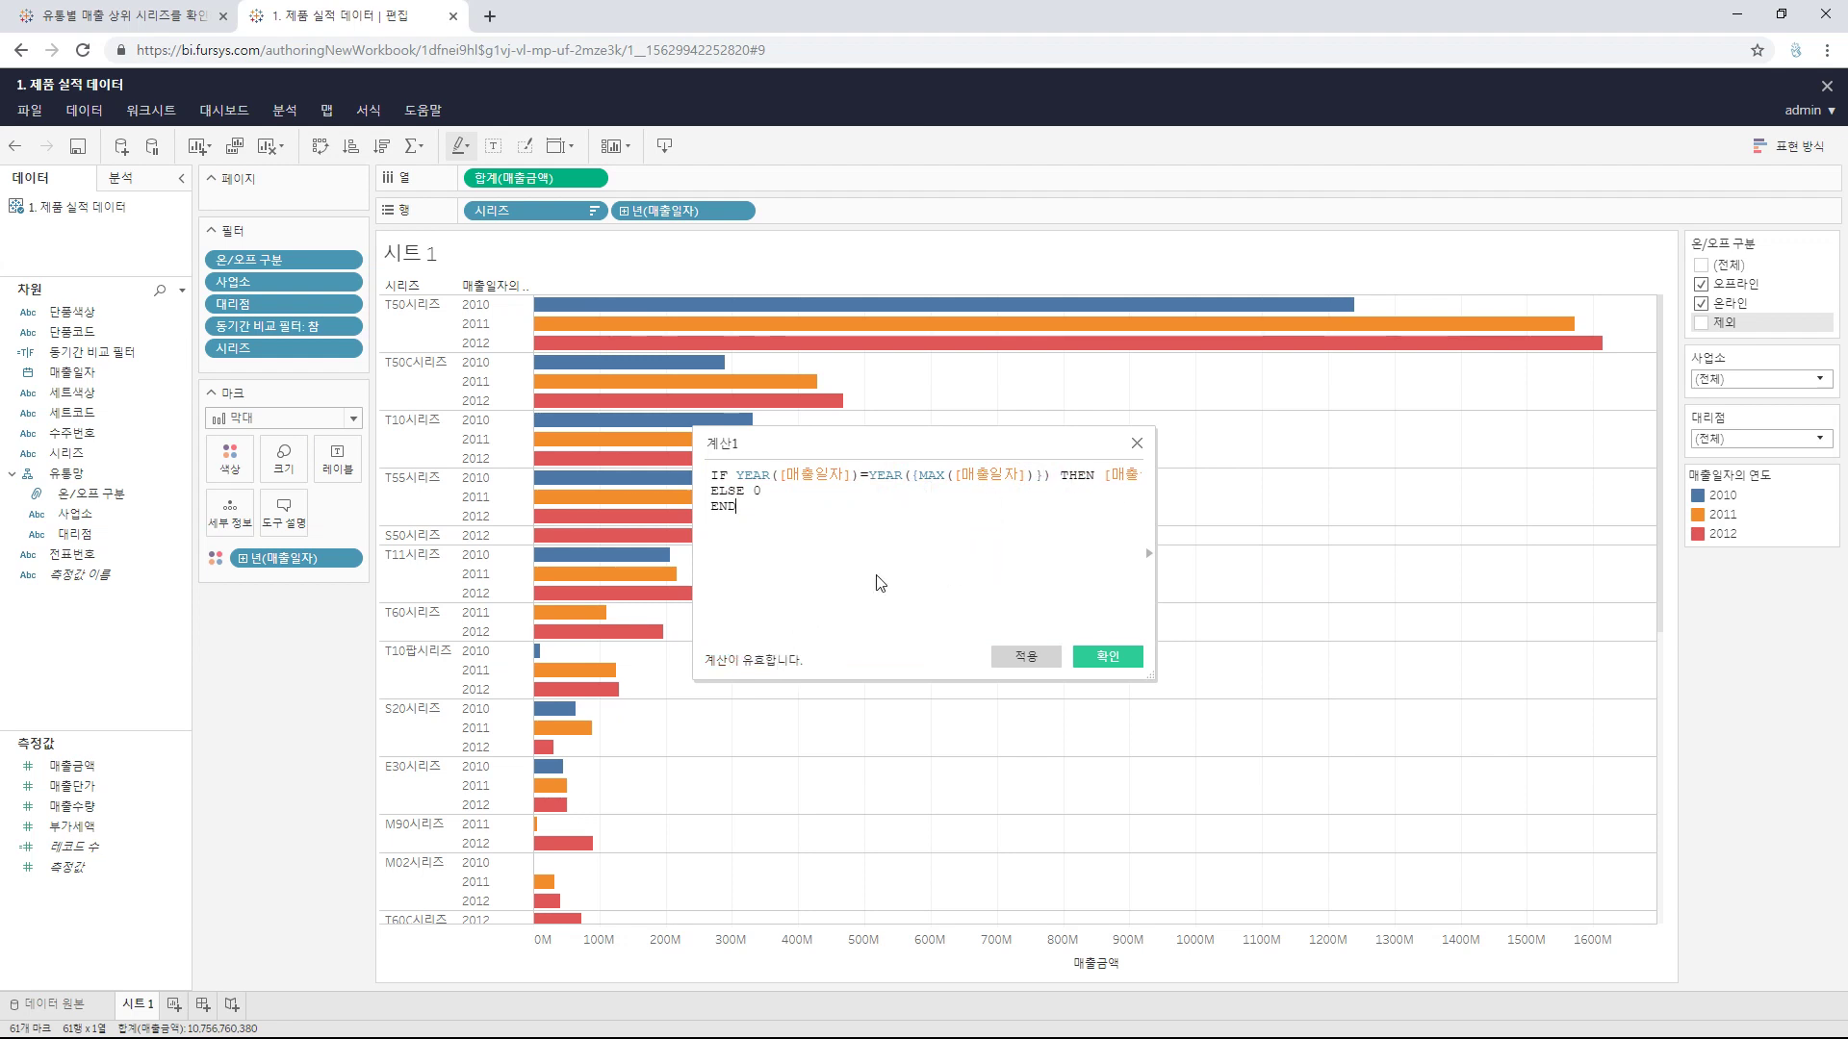
Step: Examine how the braces around MAX([매출일자]) let the aggregate be compared with the row-level YEAR([매출일자]) in the formula
{"action": "left_click", "coordinate": [918, 476]}
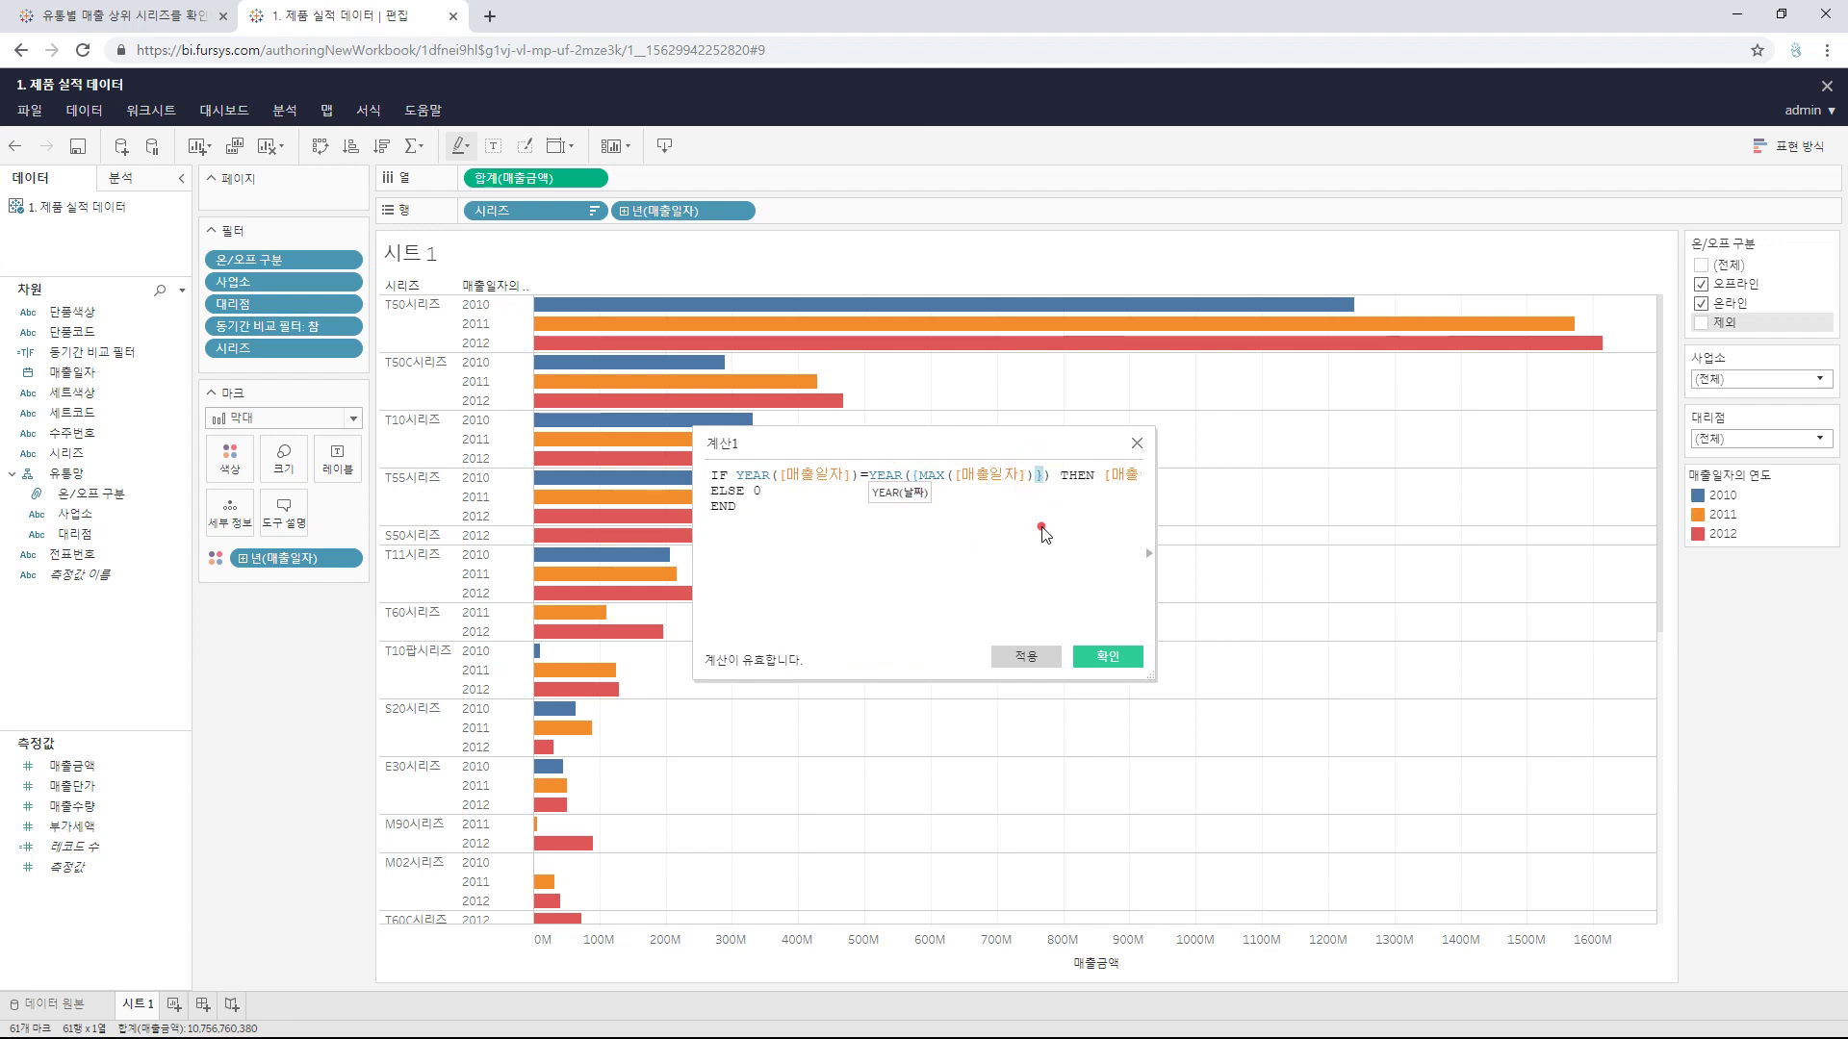
{"action": "left_click", "coordinate": [815, 563]}
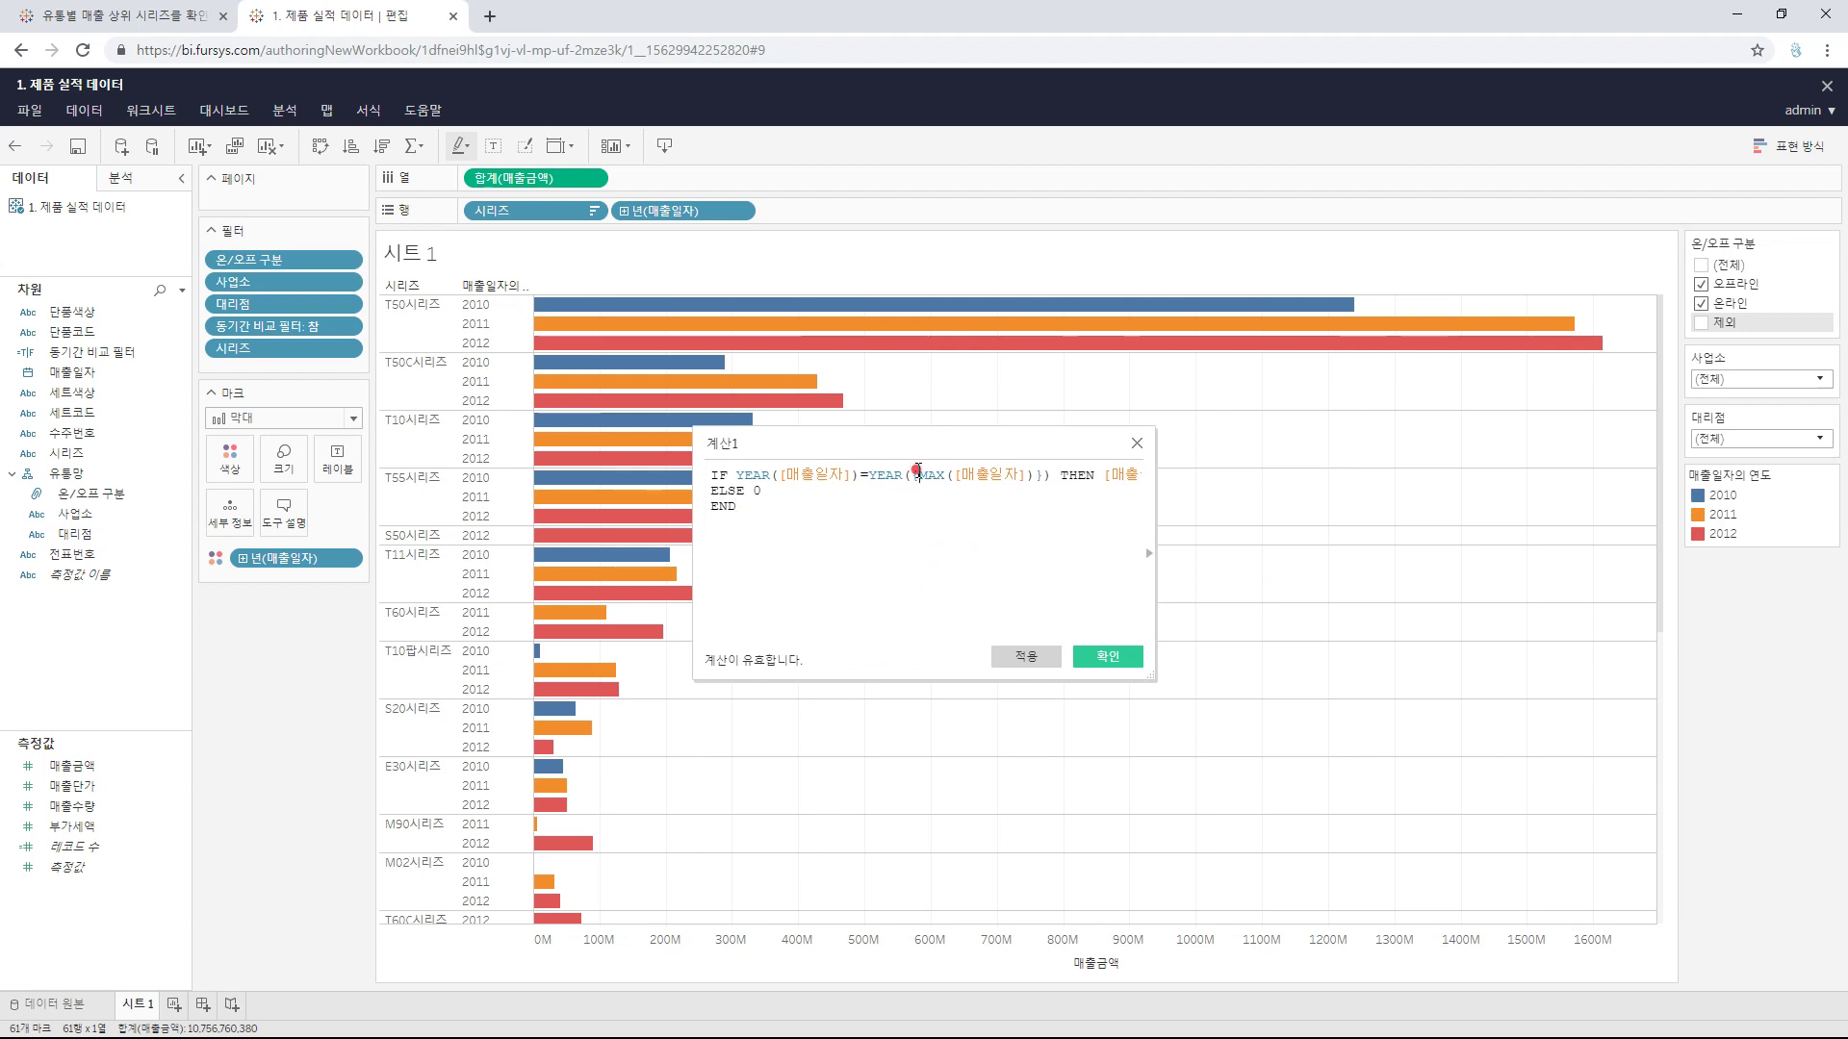
{"action": "left_click_drag", "start_coordinate": [916, 473], "coordinate": [1032, 473]}
{"action": "type", "text": "{"}
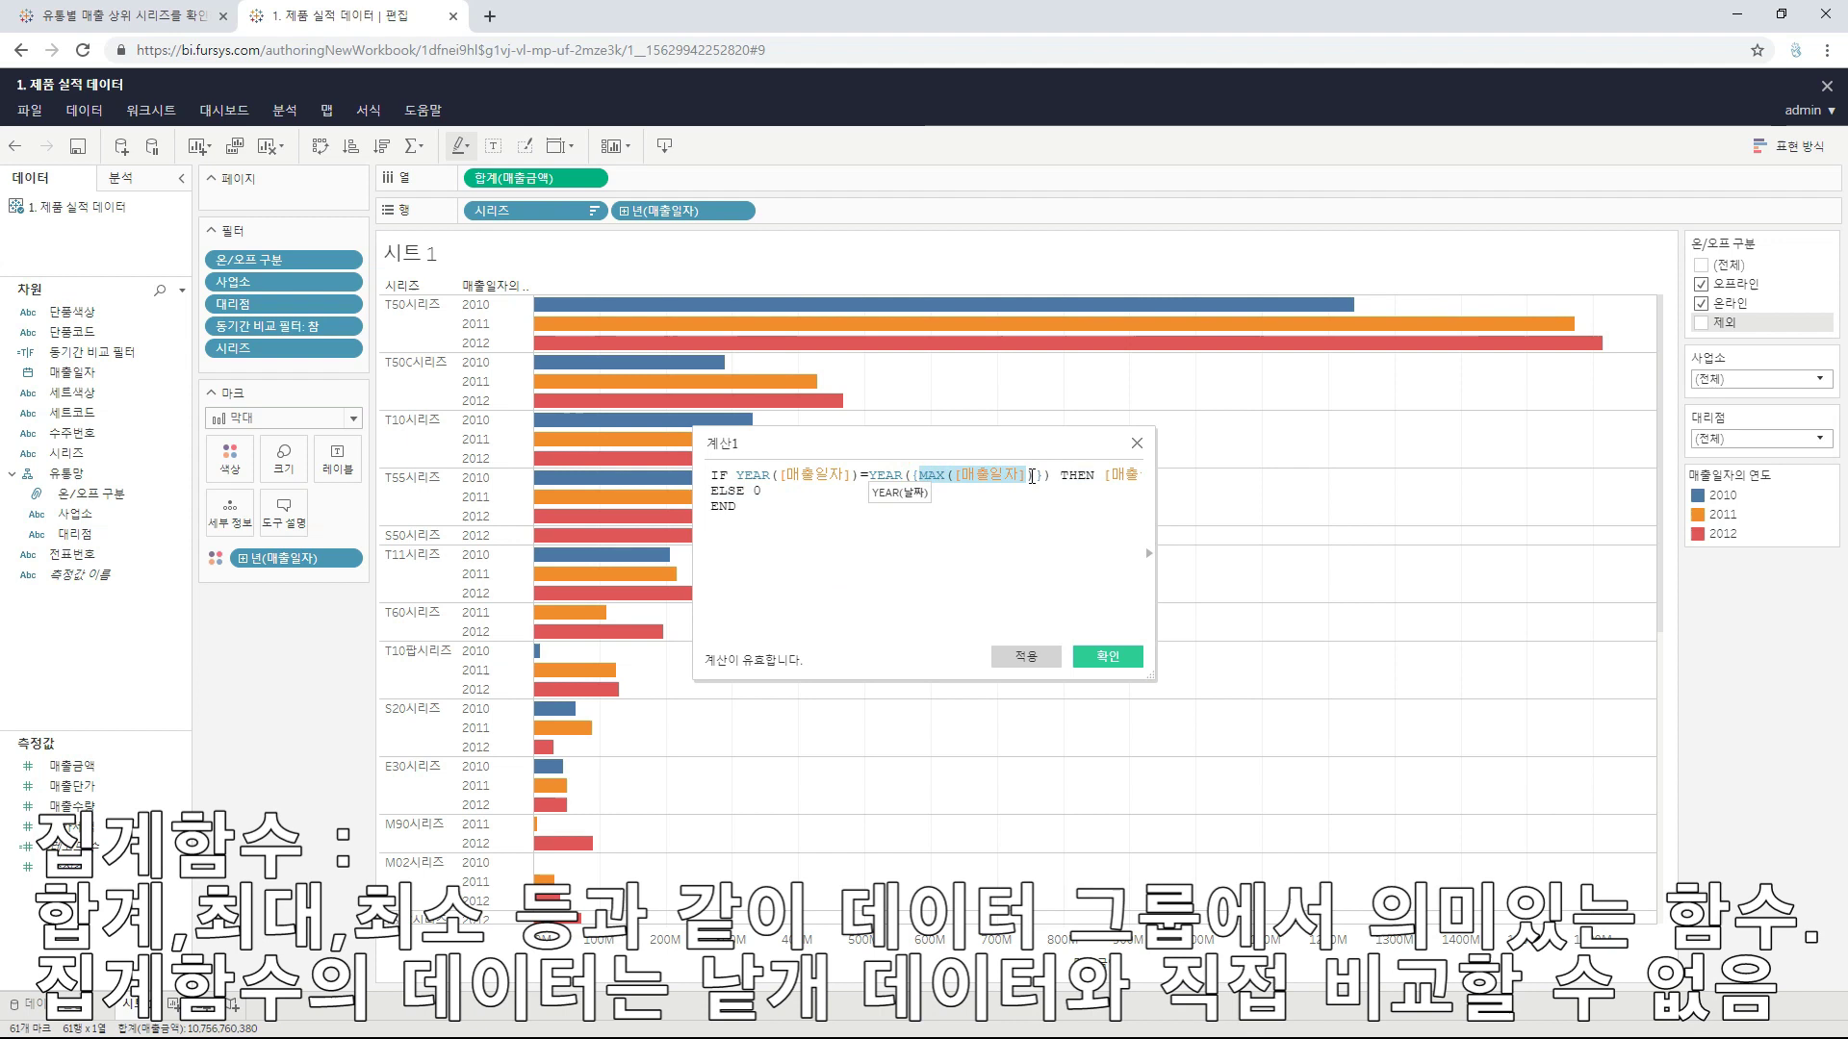
{"action": "left_click", "coordinate": [1043, 561]}
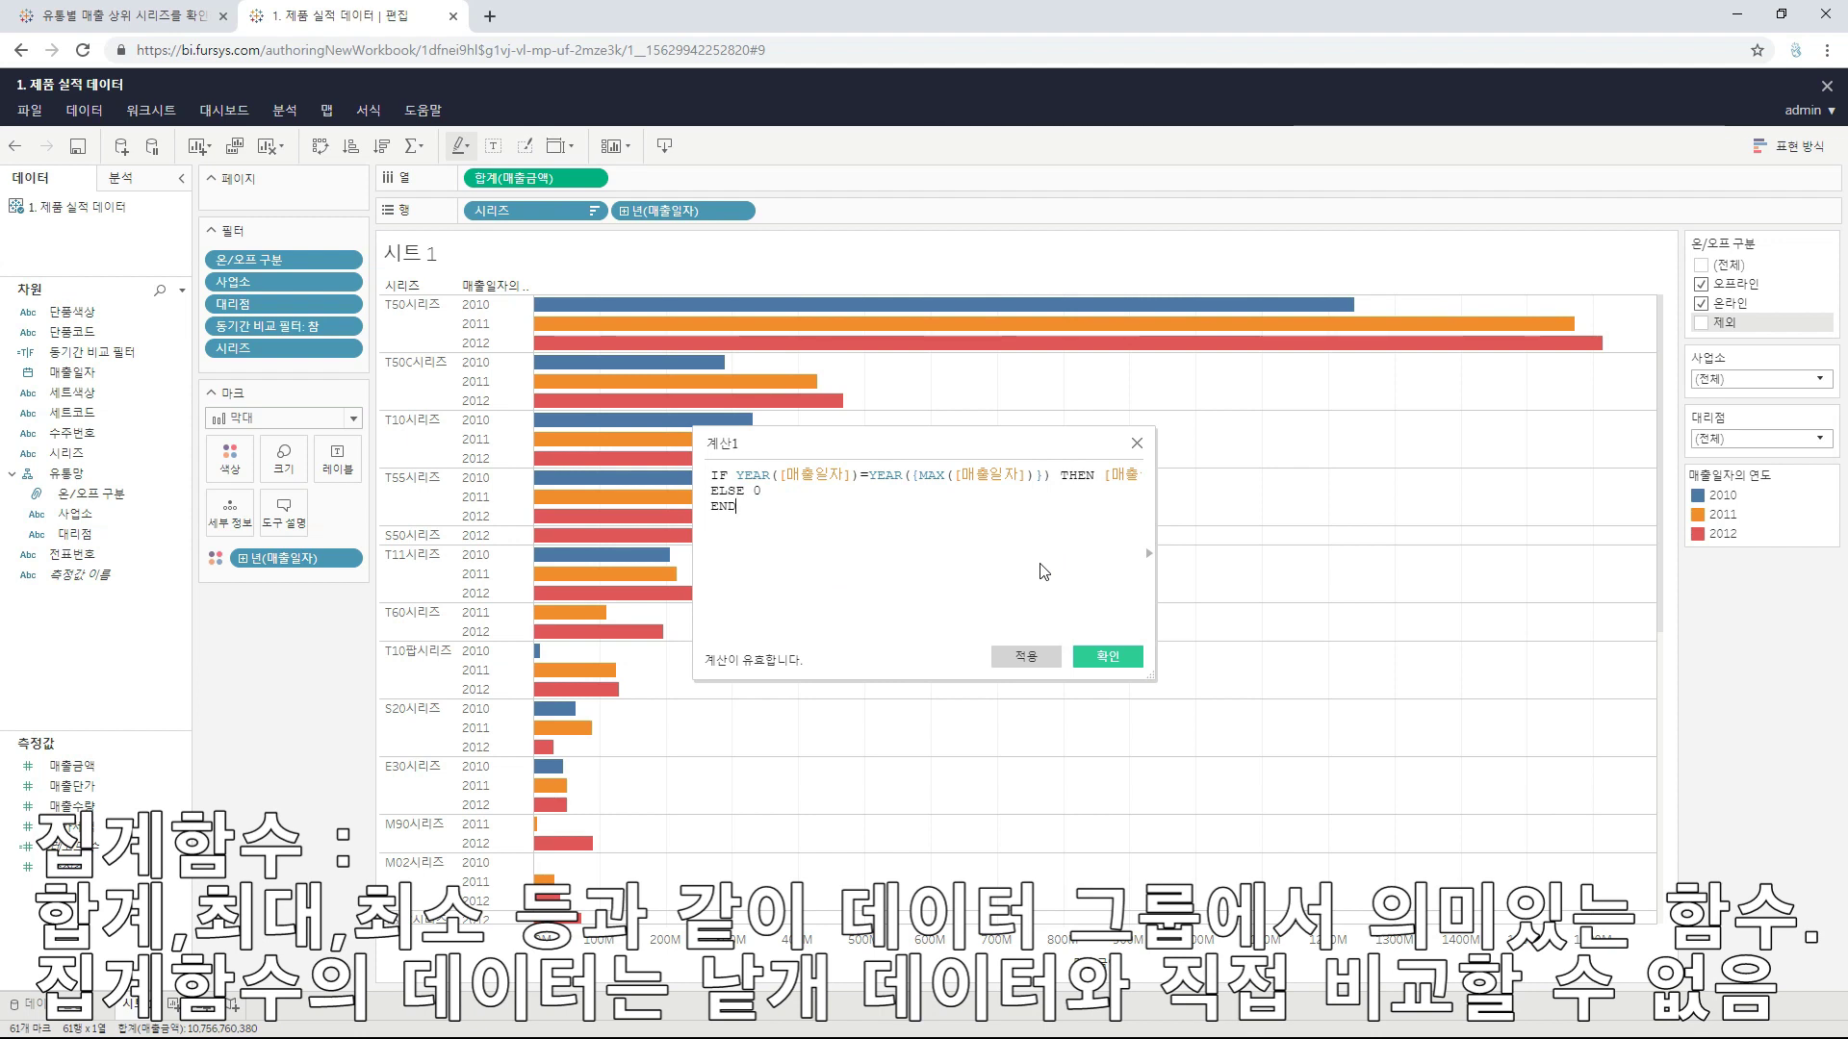
{"action": "left_click", "coordinate": [912, 475]}
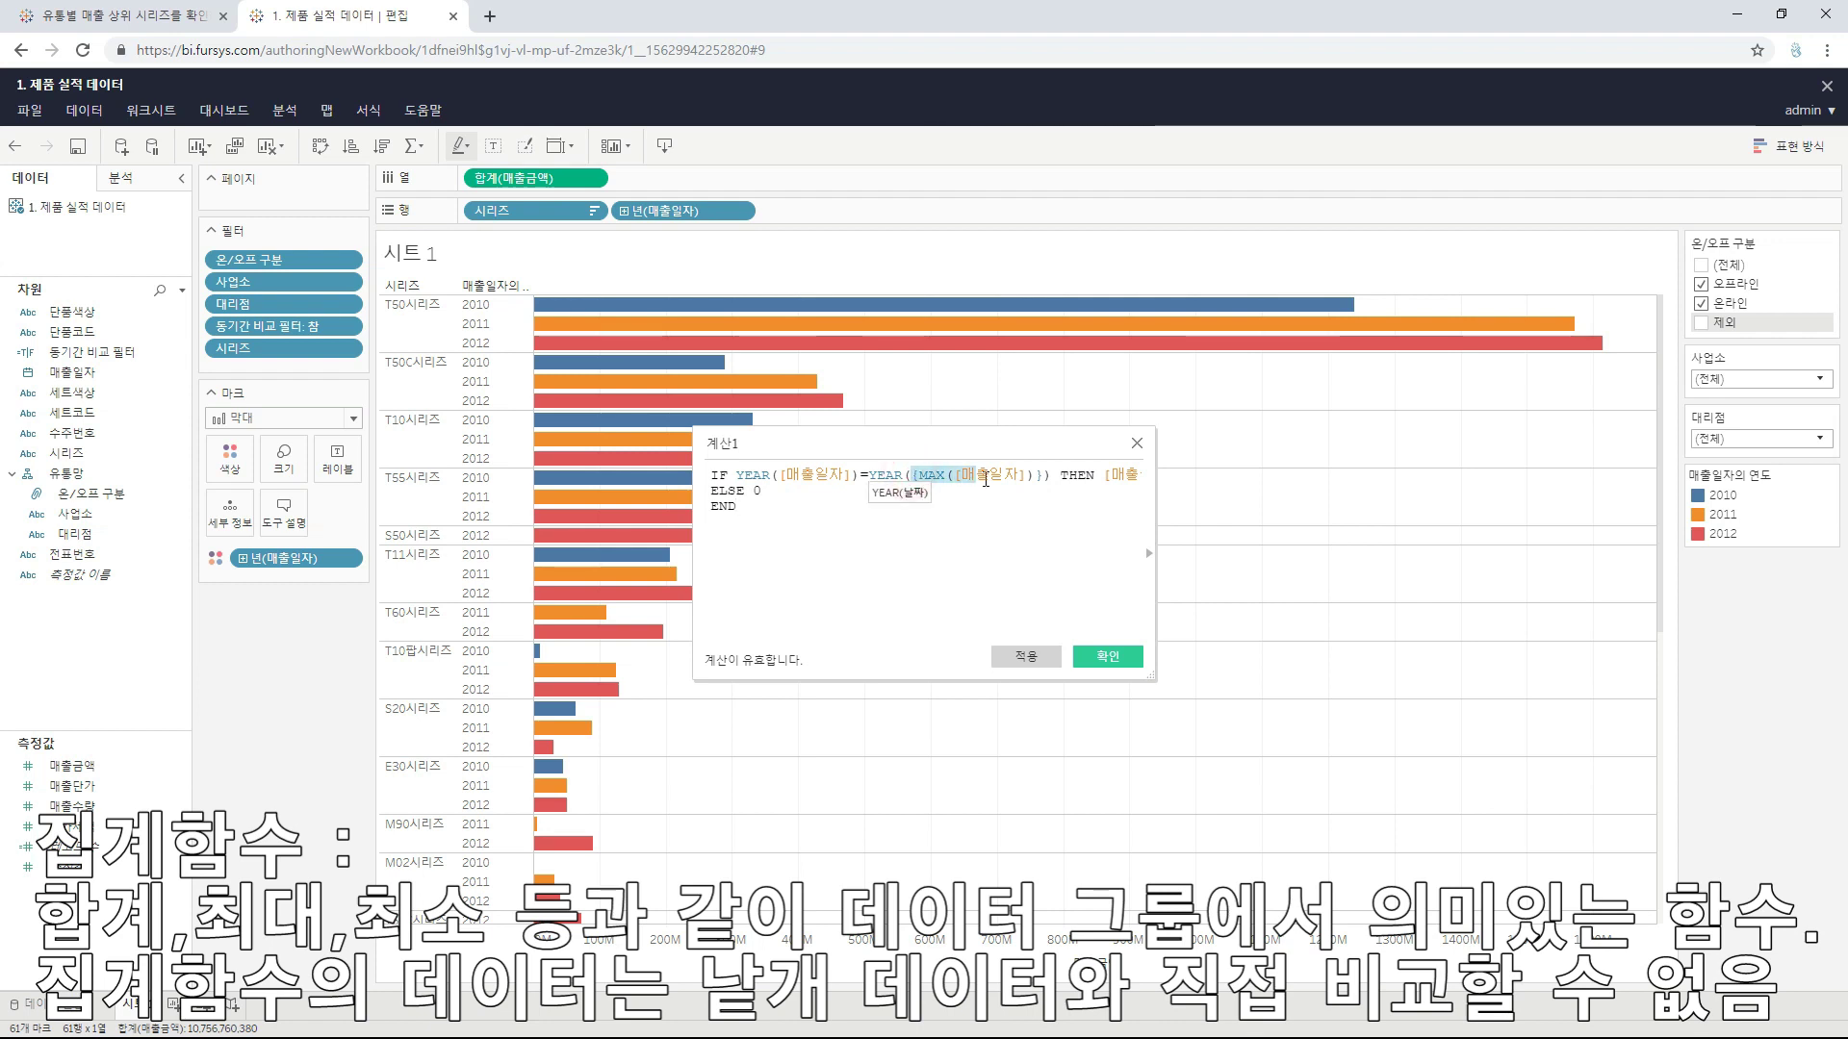
{"action": "left_click", "coordinate": [871, 572]}
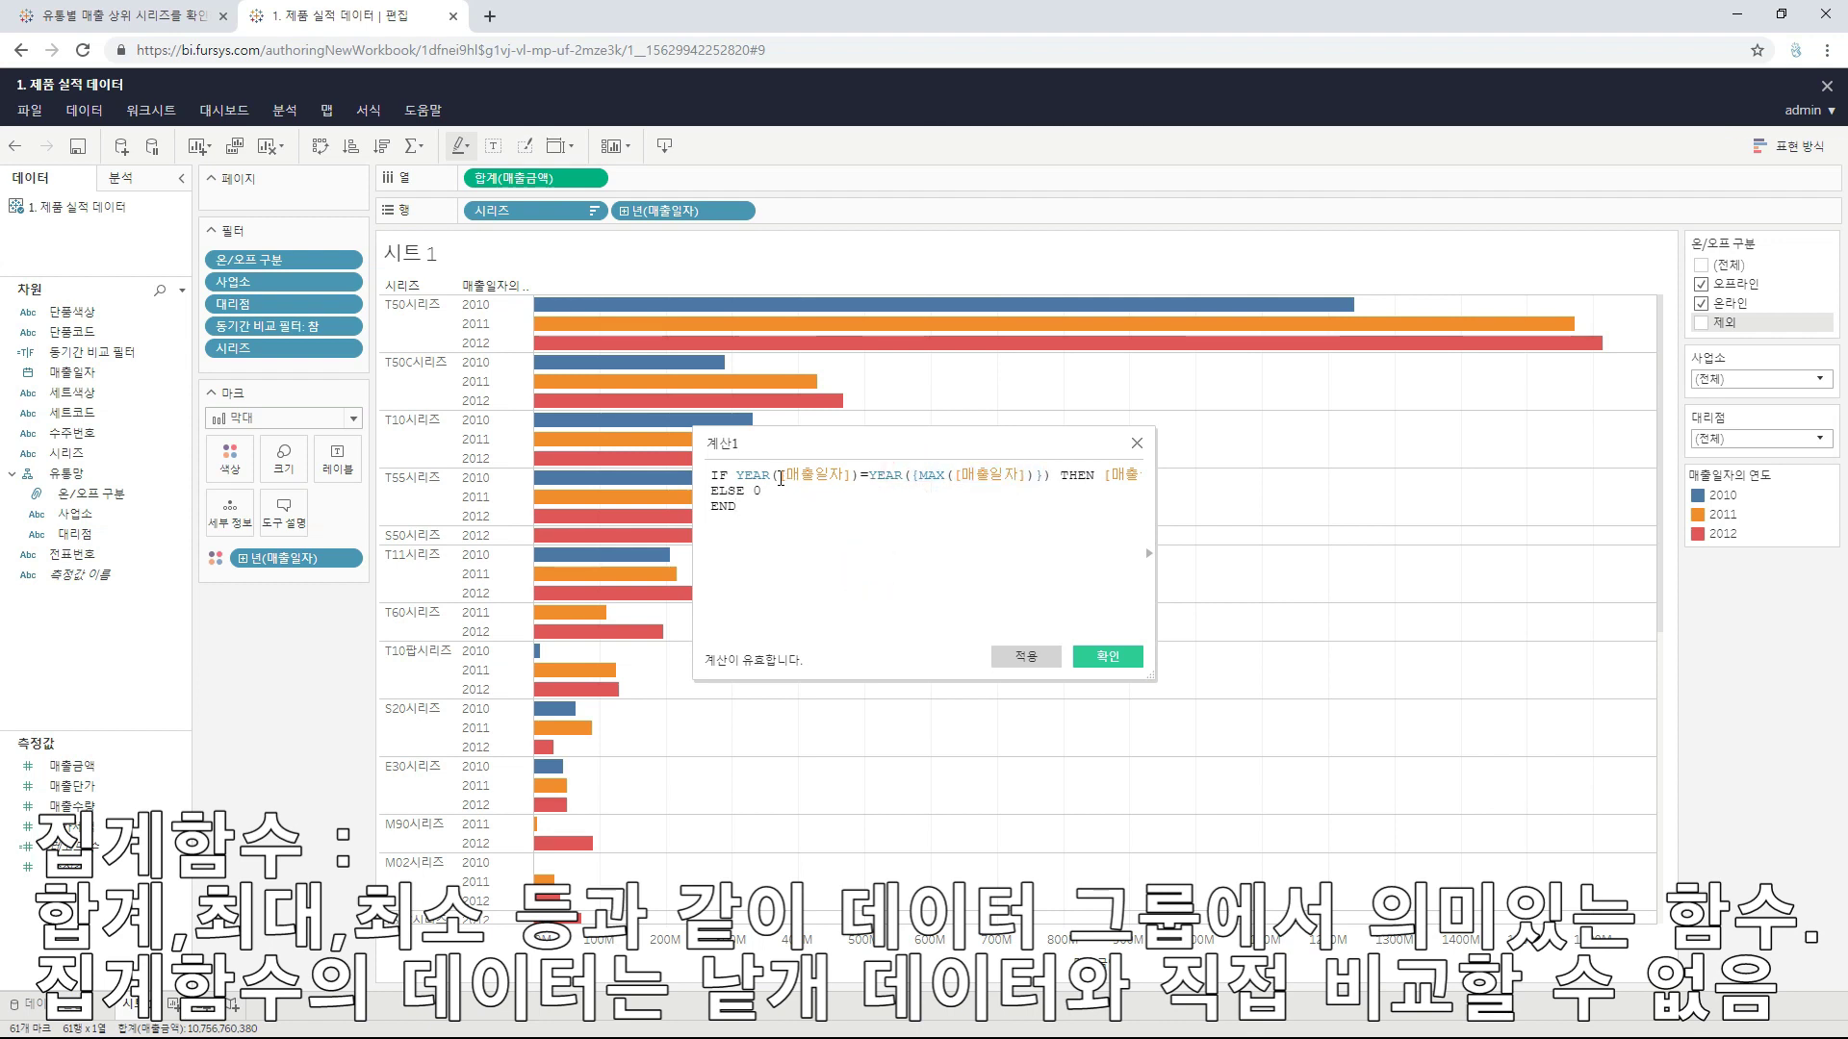
{"action": "left_click", "coordinate": [850, 475]}
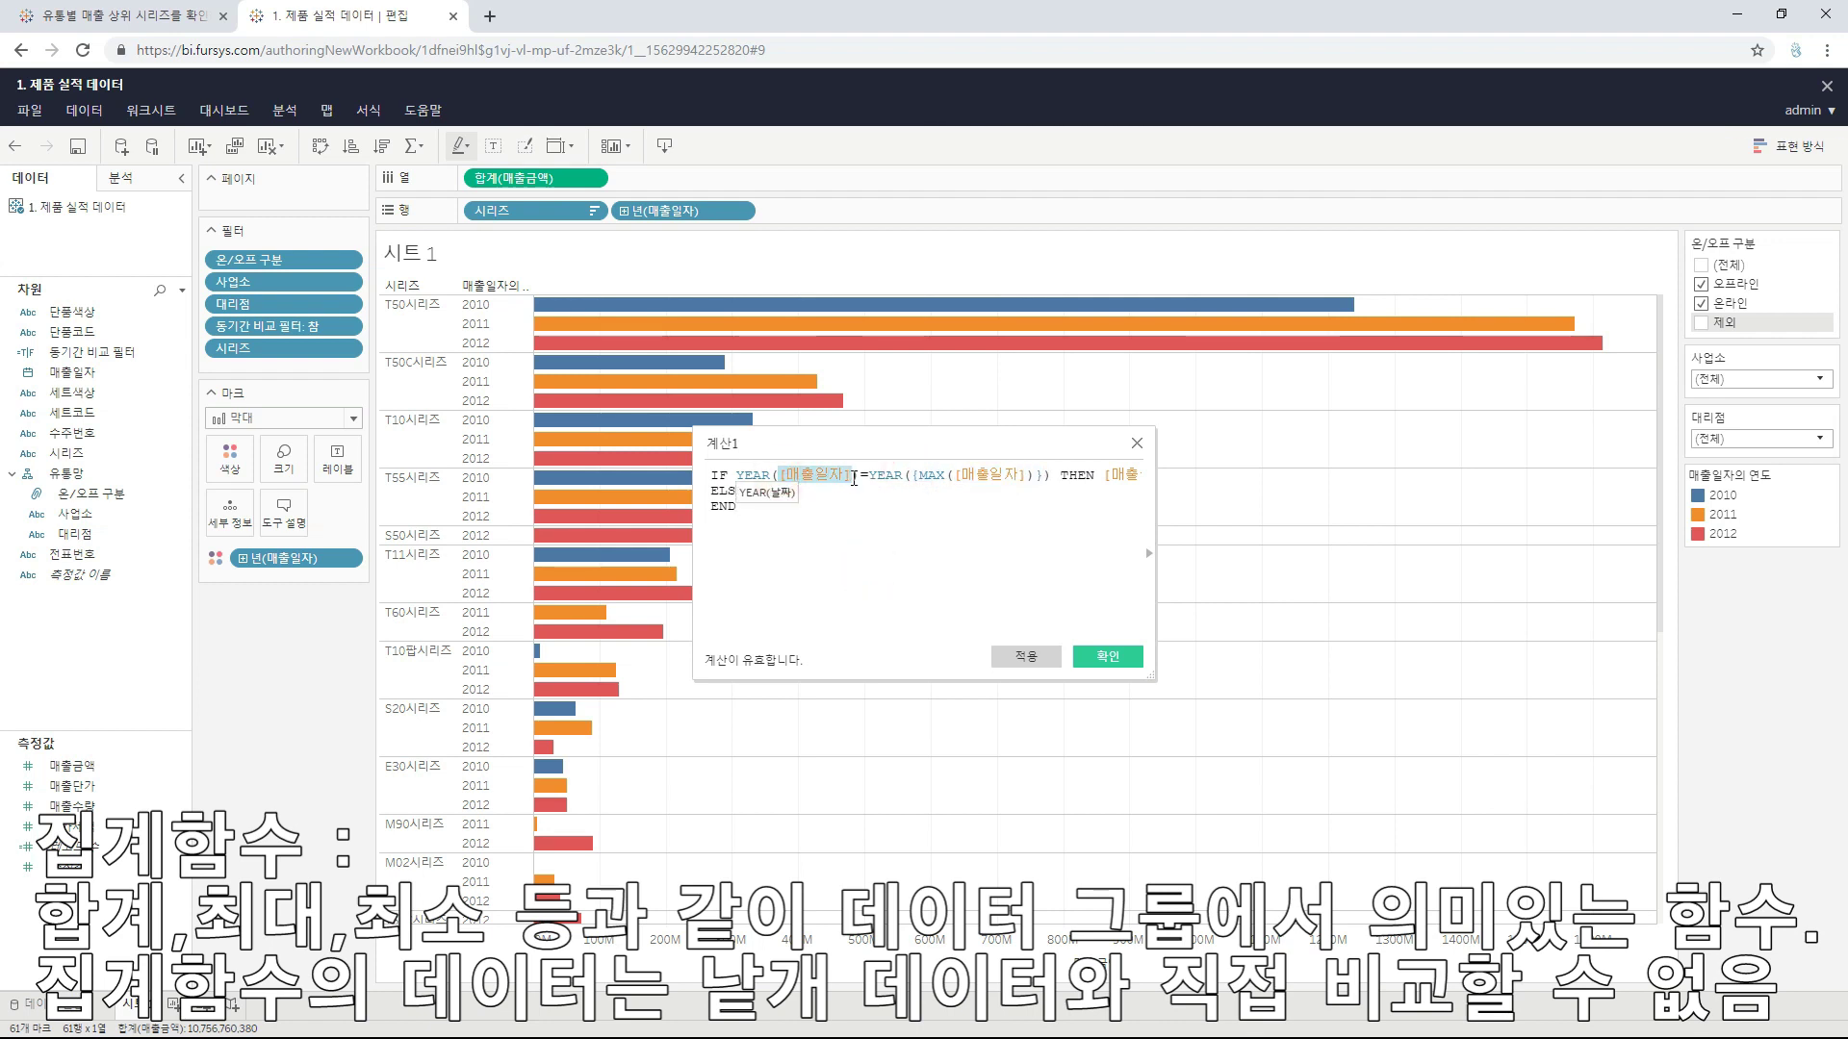
{"action": "left_click", "coordinate": [870, 566]}
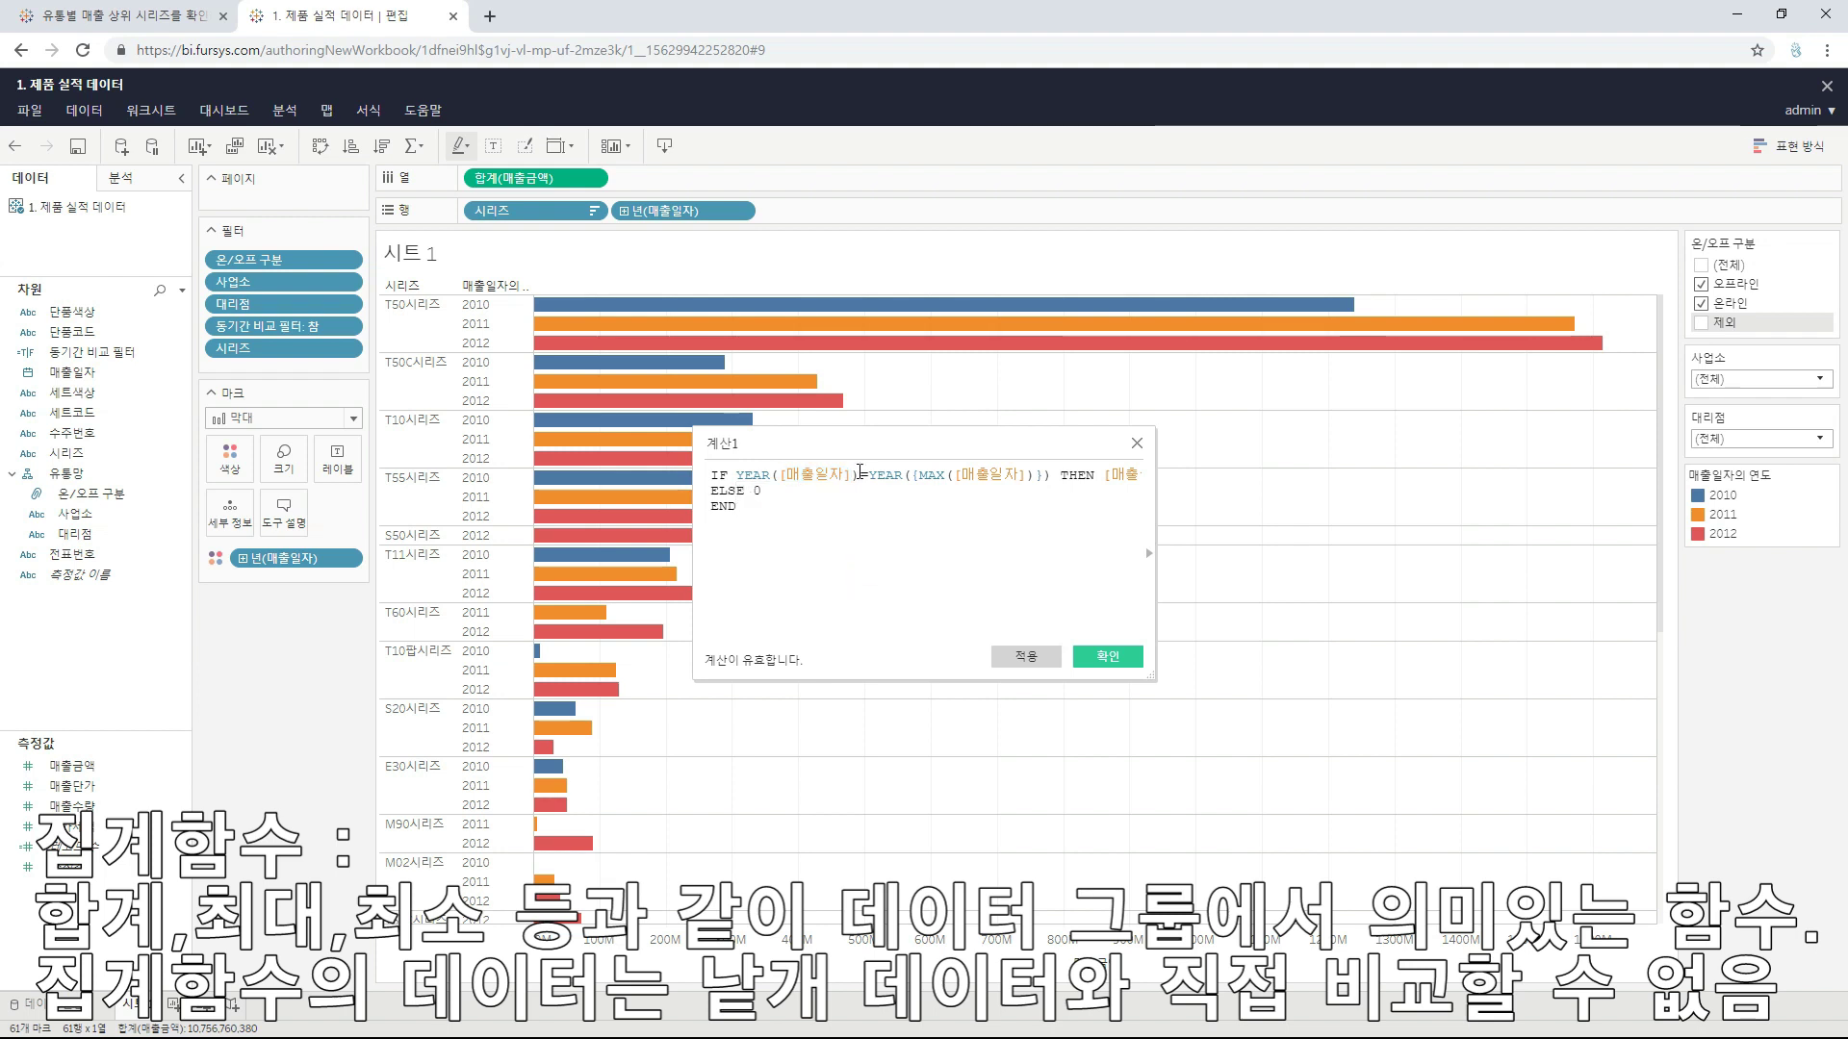
{"action": "left_click", "coordinate": [859, 473]}
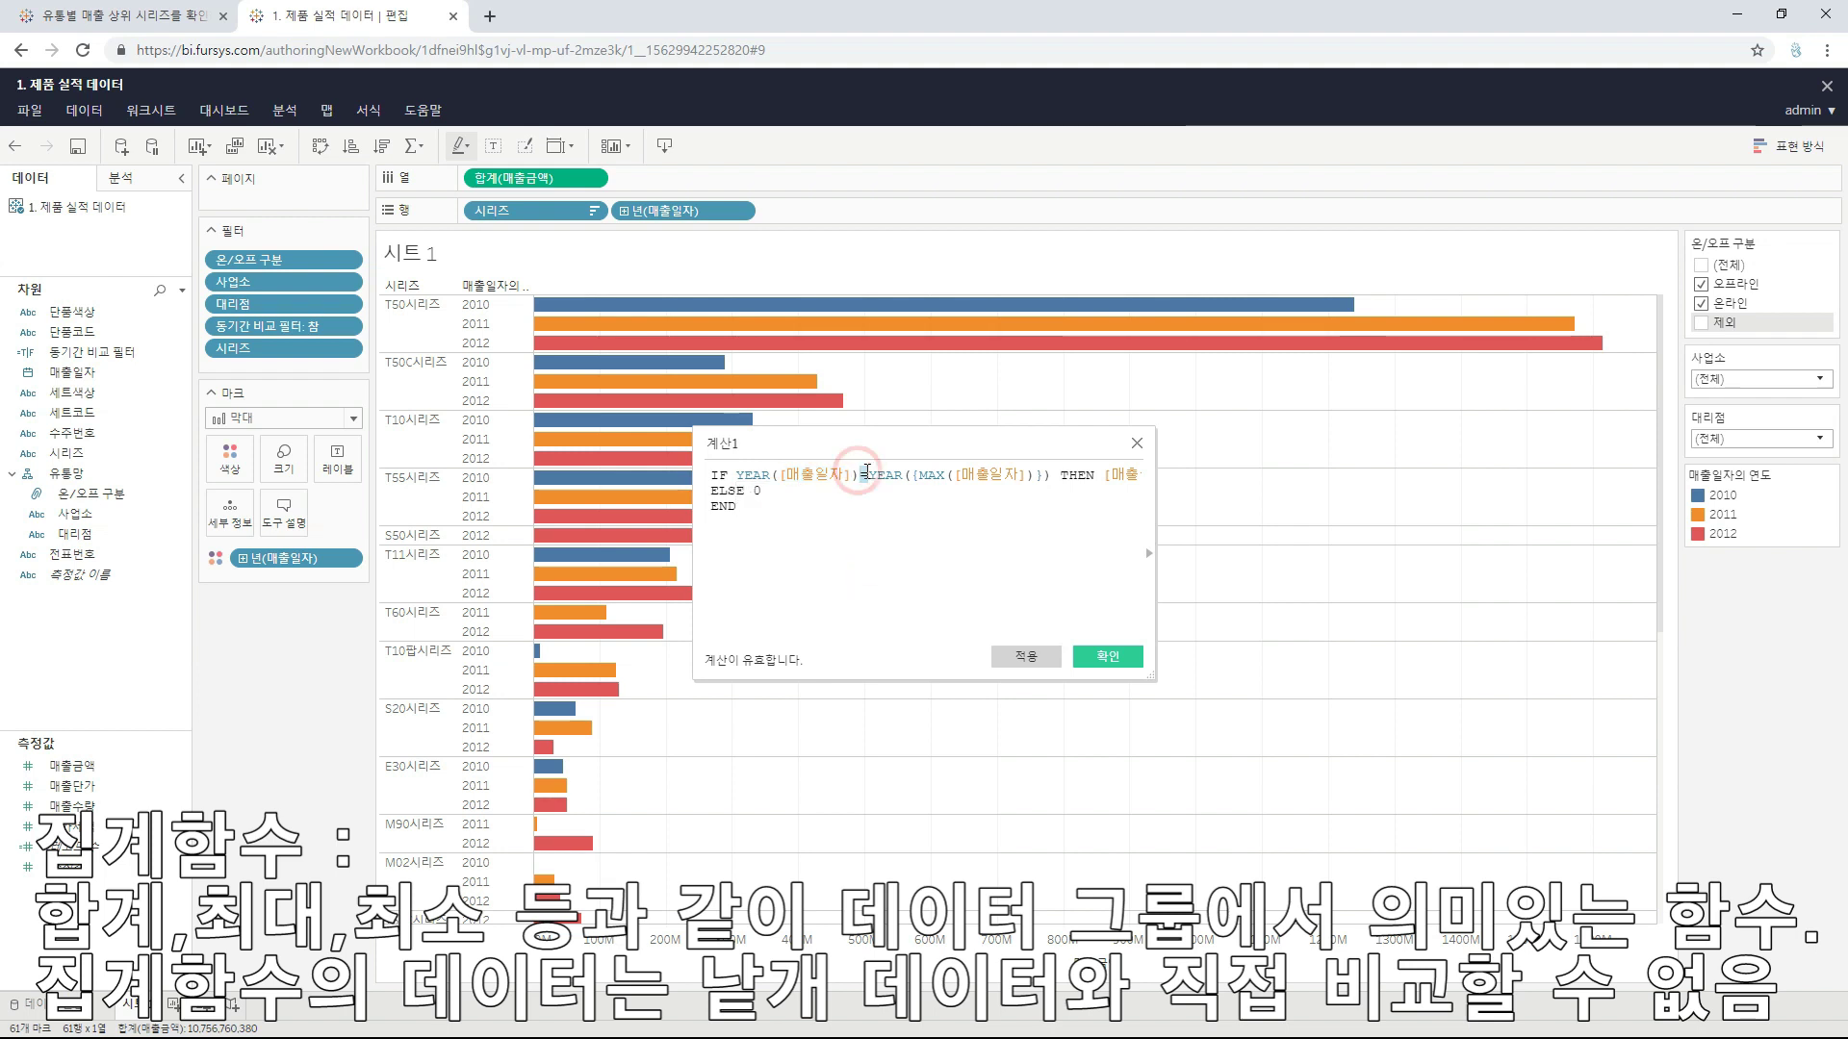
{"action": "left_click", "coordinate": [886, 553]}
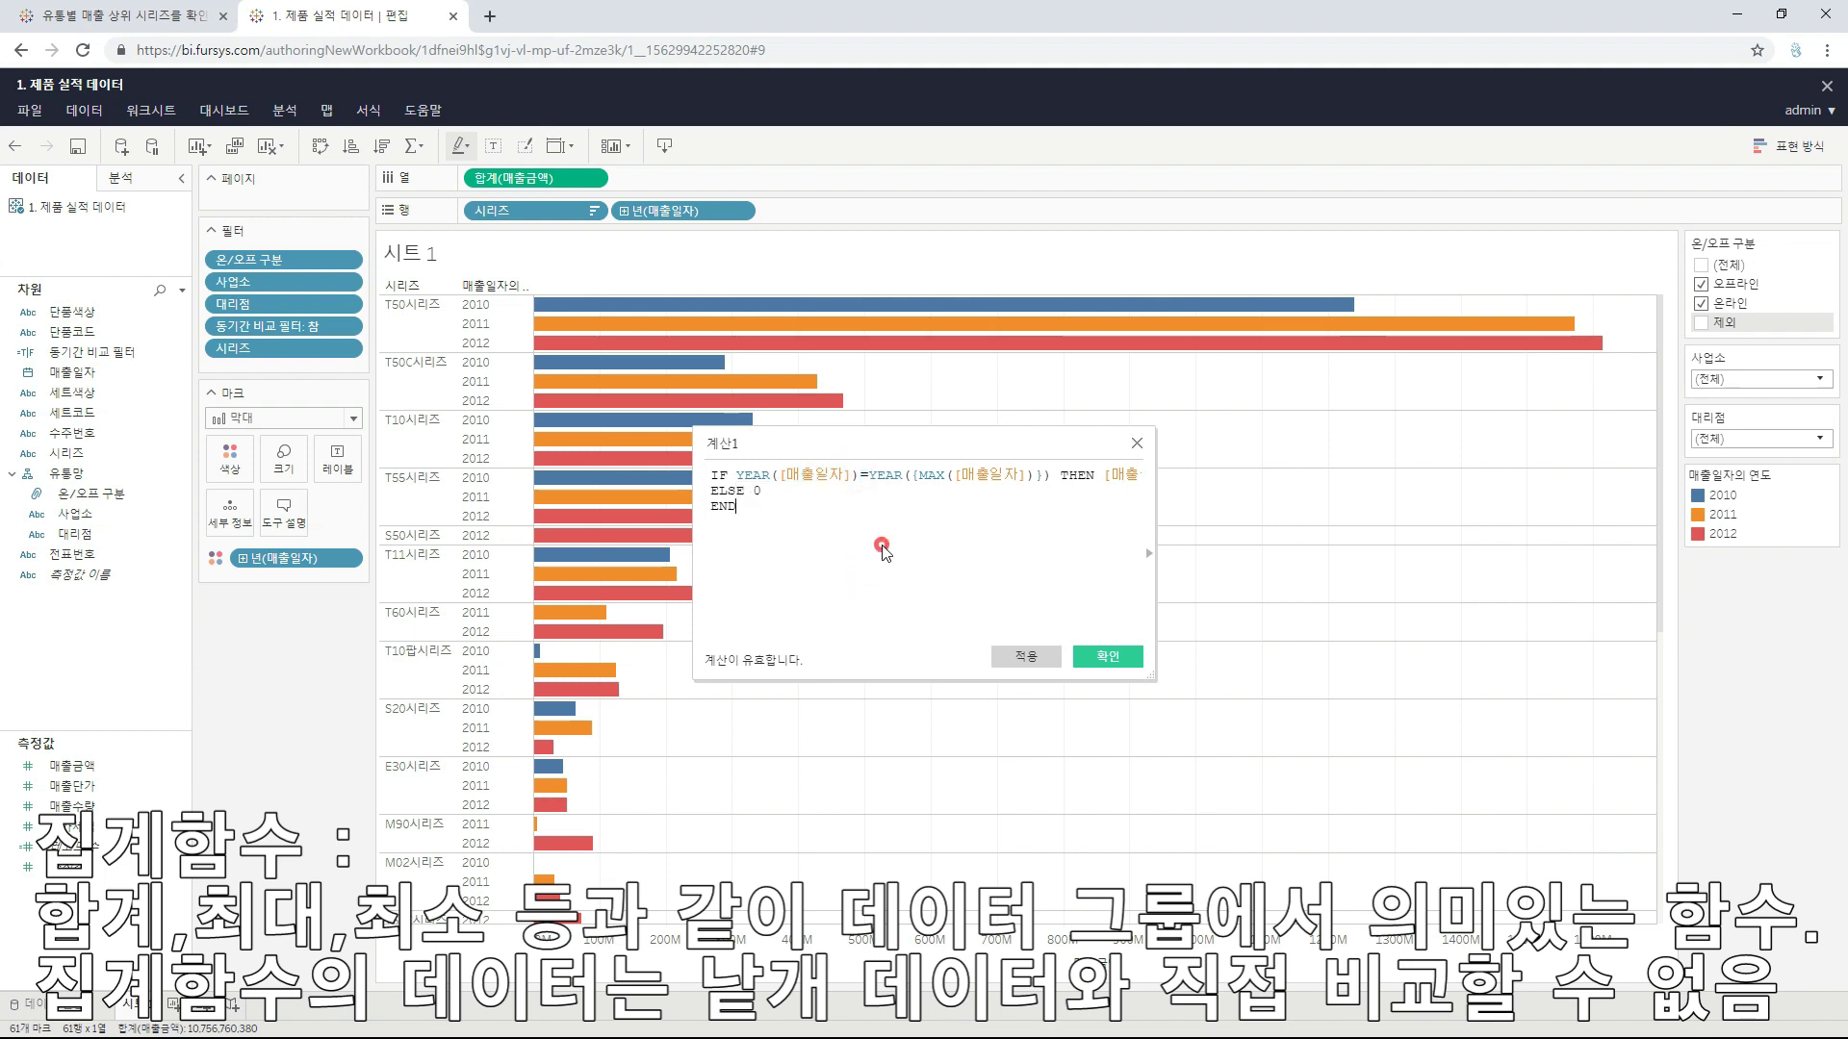
{"action": "left_click", "coordinate": [918, 476]}
{"action": "type", "text": "{"}
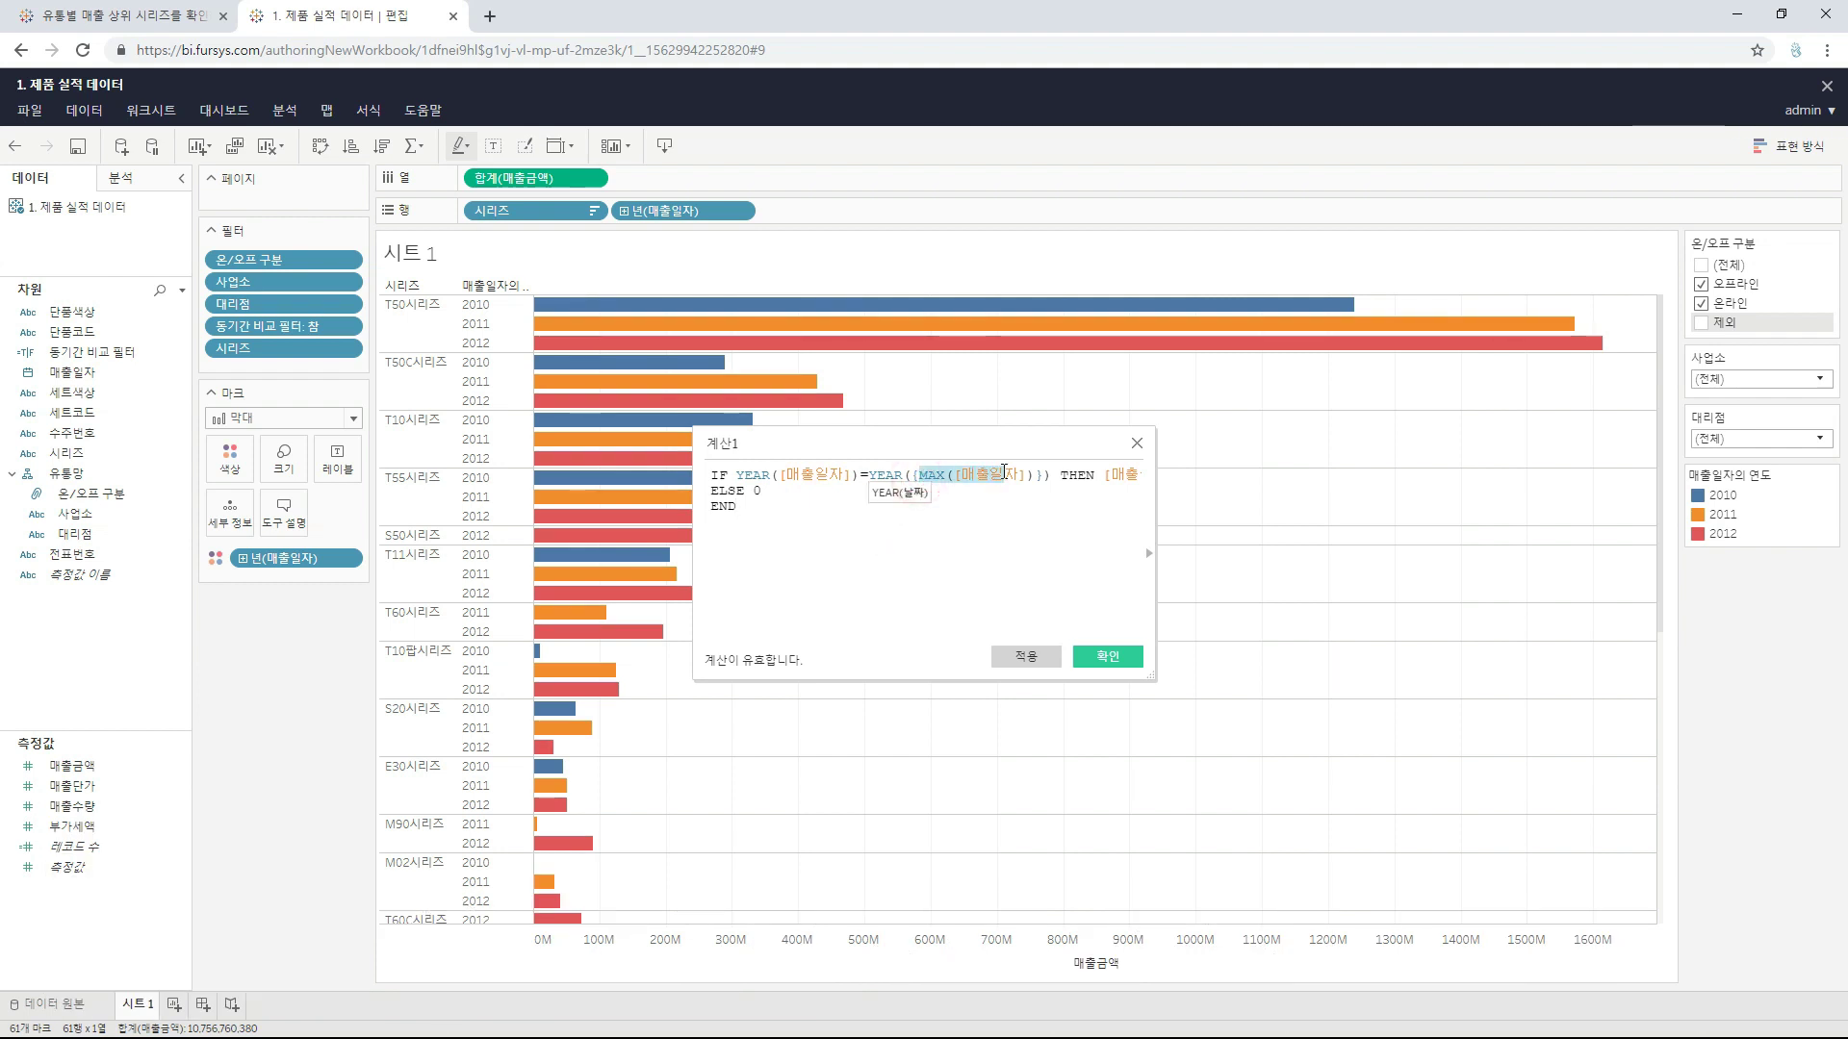
{"action": "left_click", "coordinate": [976, 569]}
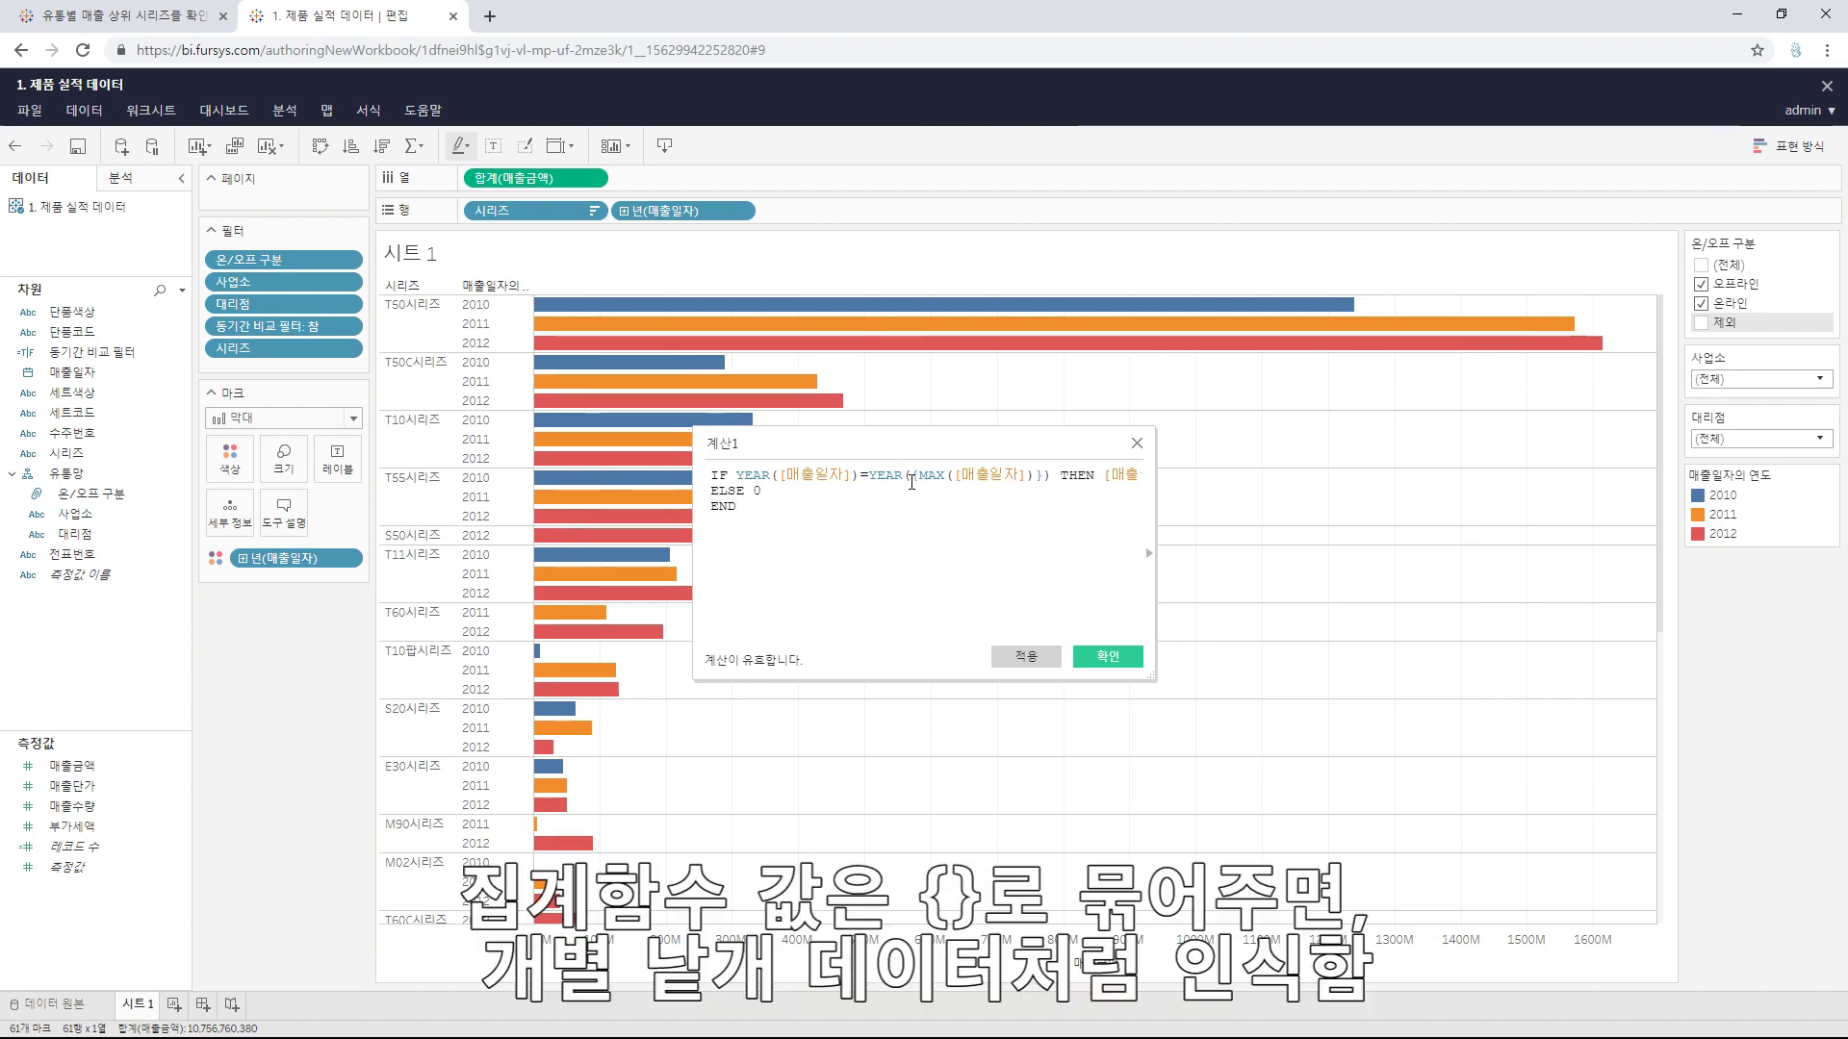
{"action": "left_click", "coordinate": [1028, 475]}
{"action": "type", "text": "}"}
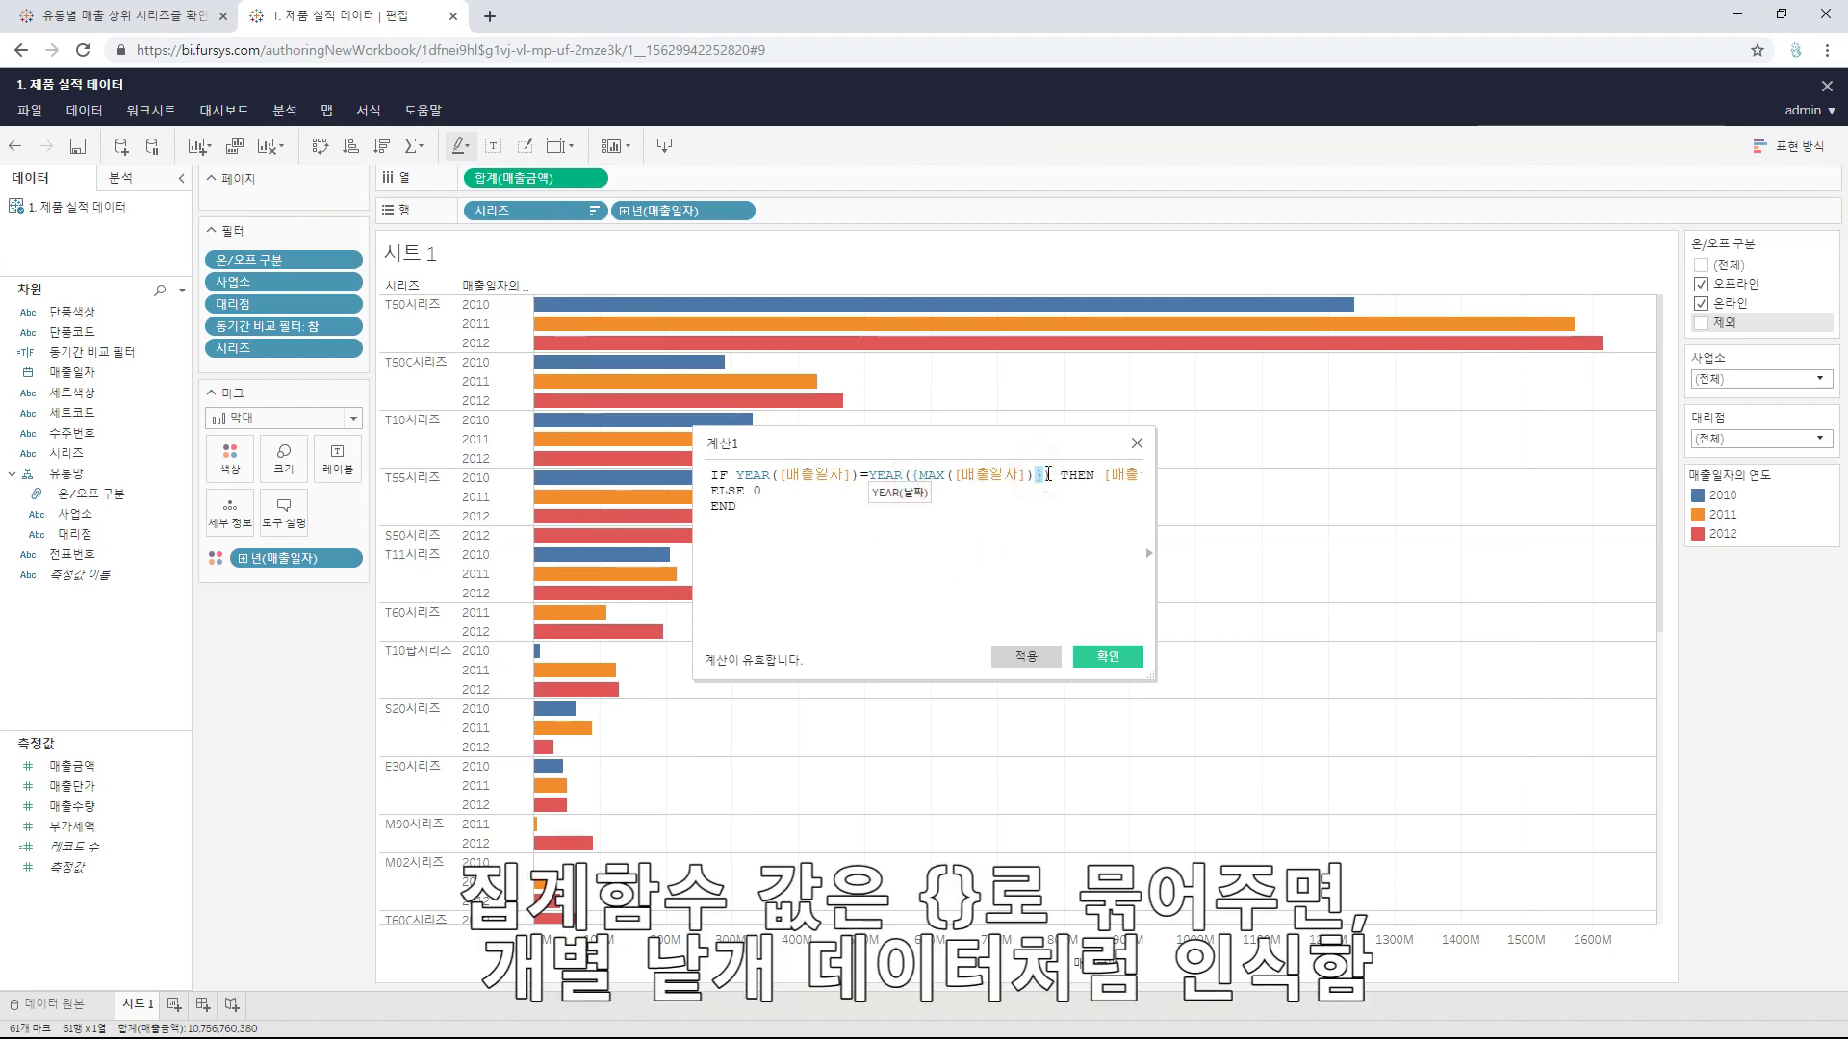
{"action": "left_click", "coordinate": [1015, 548]}
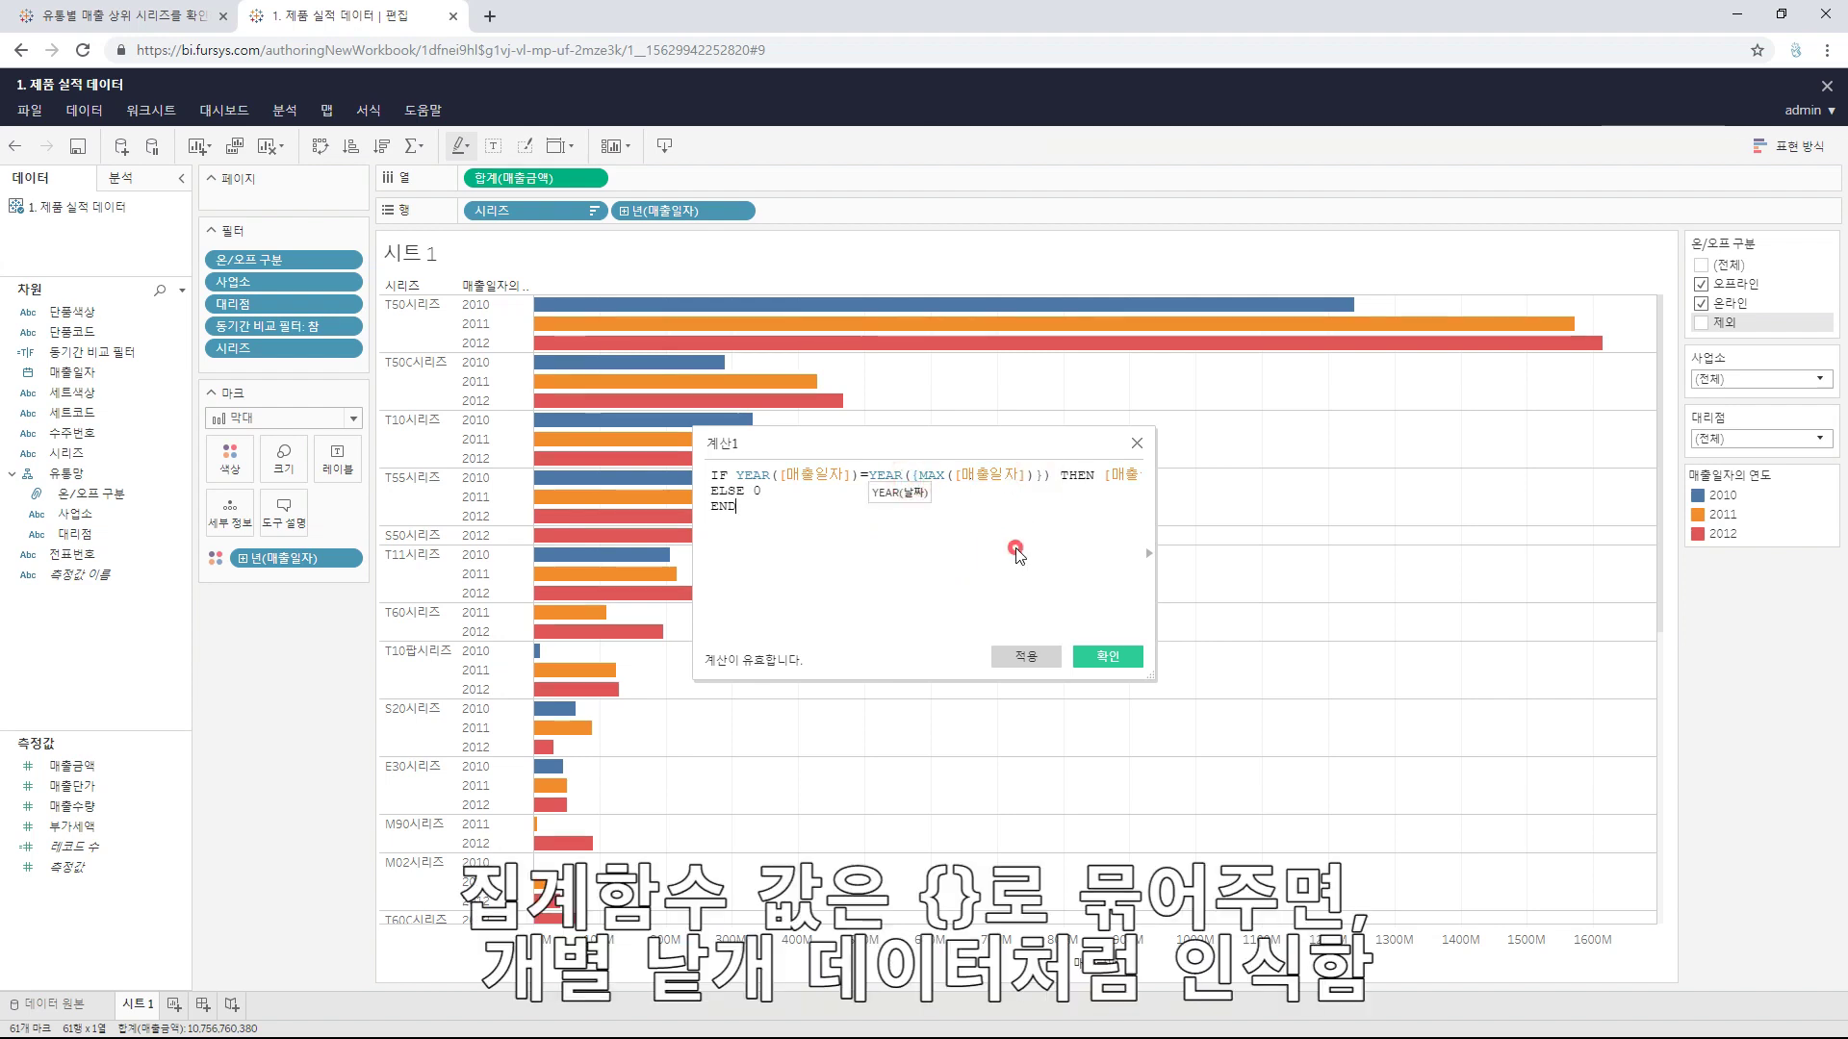
{"action": "left_click", "coordinate": [914, 475]}
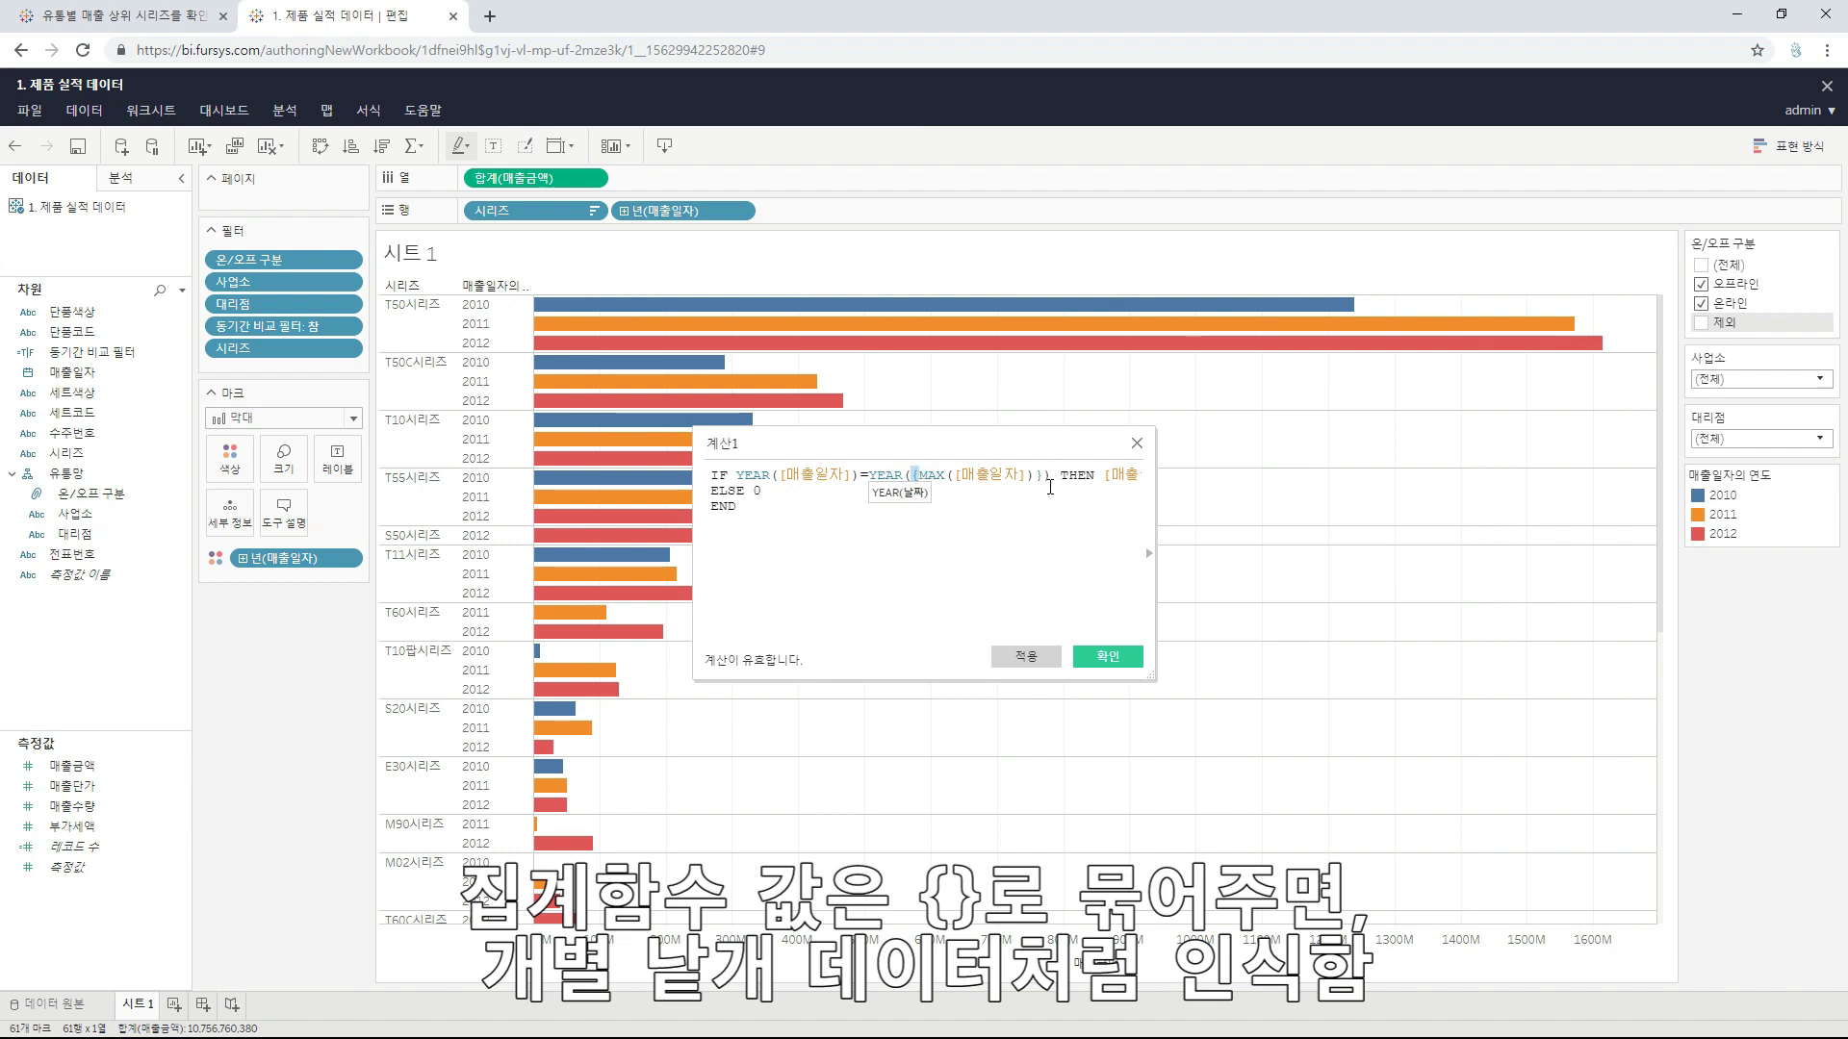
{"action": "left_click_drag", "start_coordinate": [1036, 475], "coordinate": [1044, 474]}
{"action": "left_click", "coordinate": [1031, 528]}
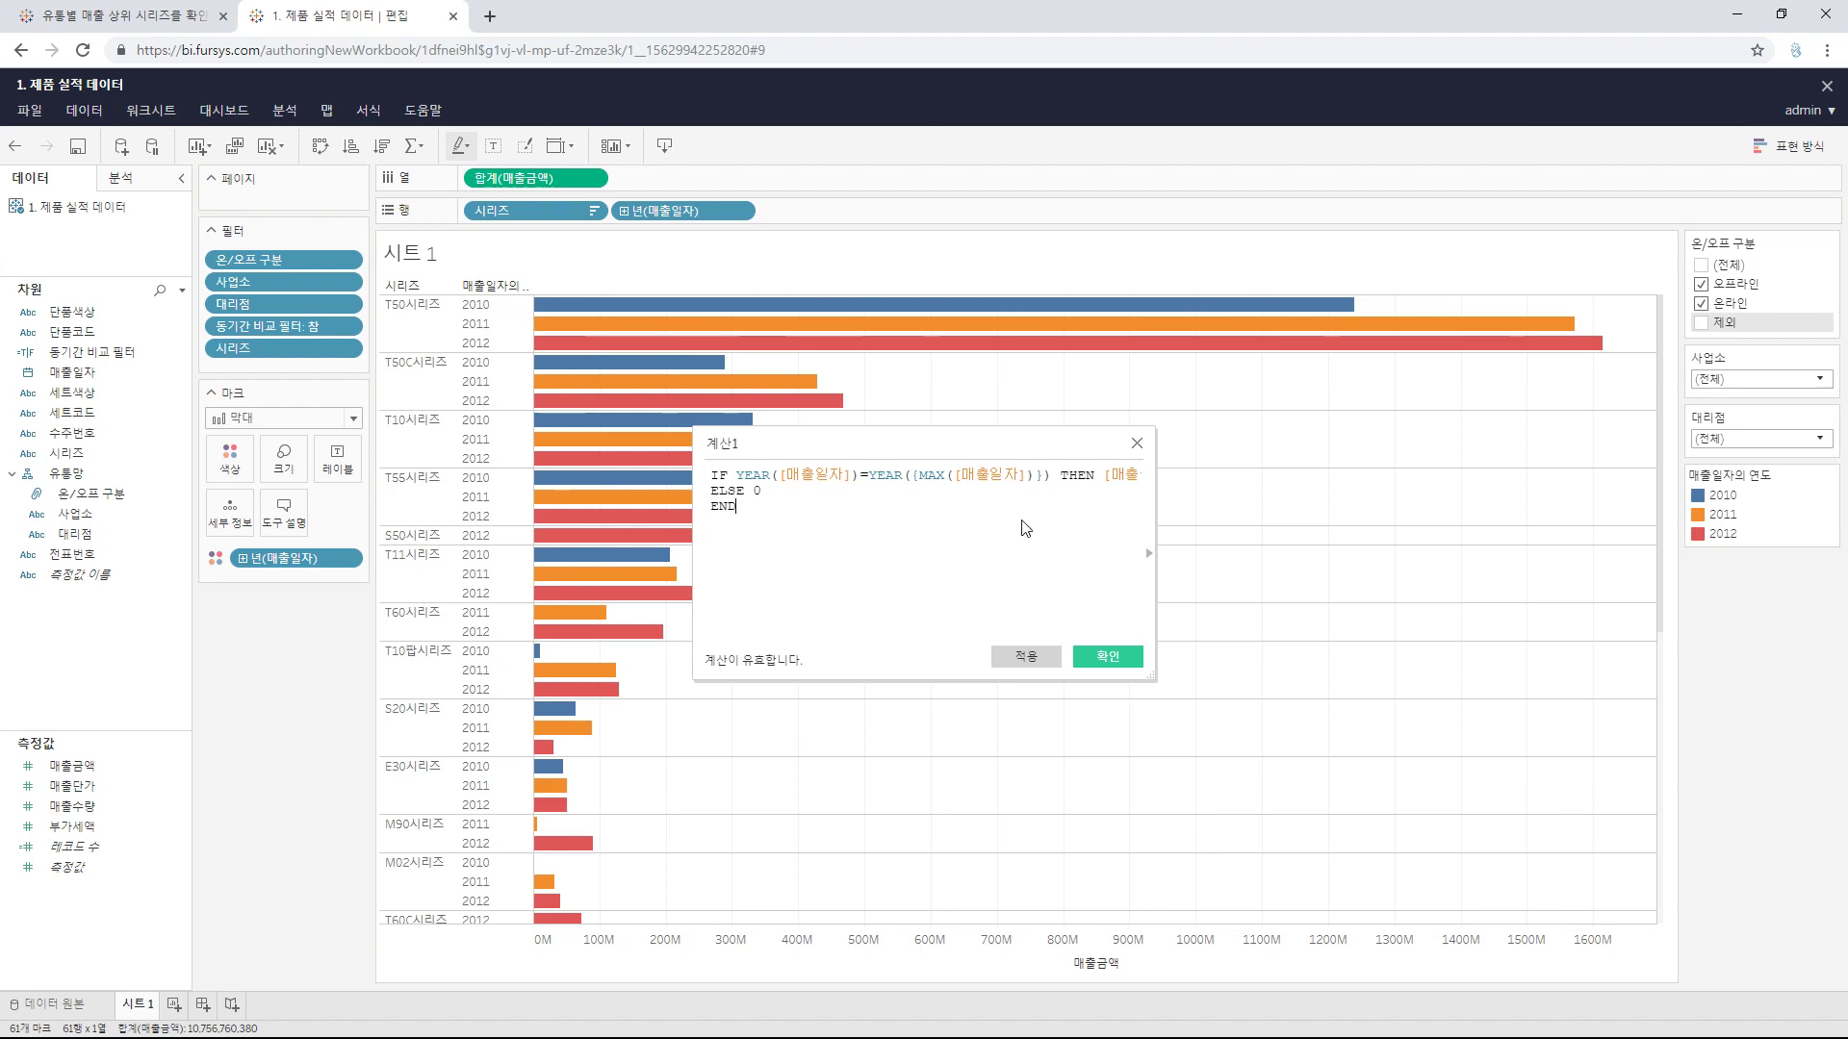
{"action": "left_click", "coordinate": [844, 633]}
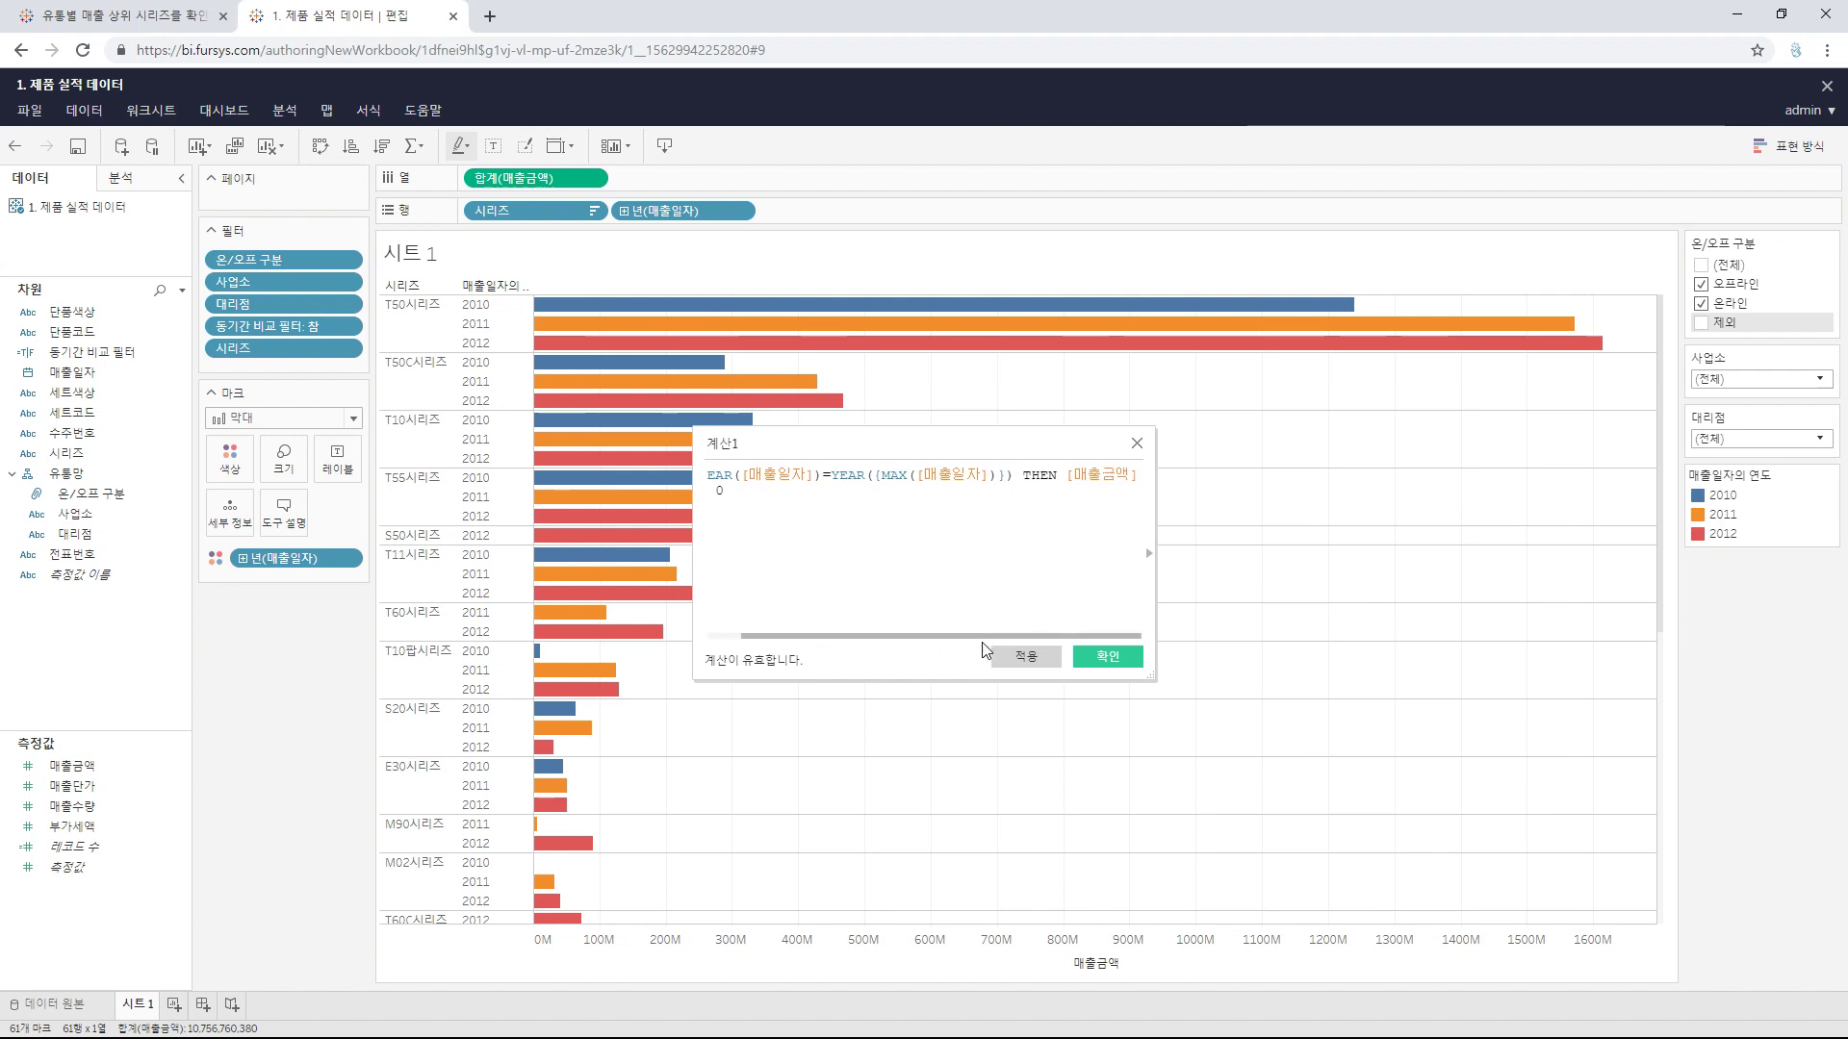
Step: Name the calculated field 현재년도 매출액 and save it
{"action": "left_click", "coordinate": [846, 447]}
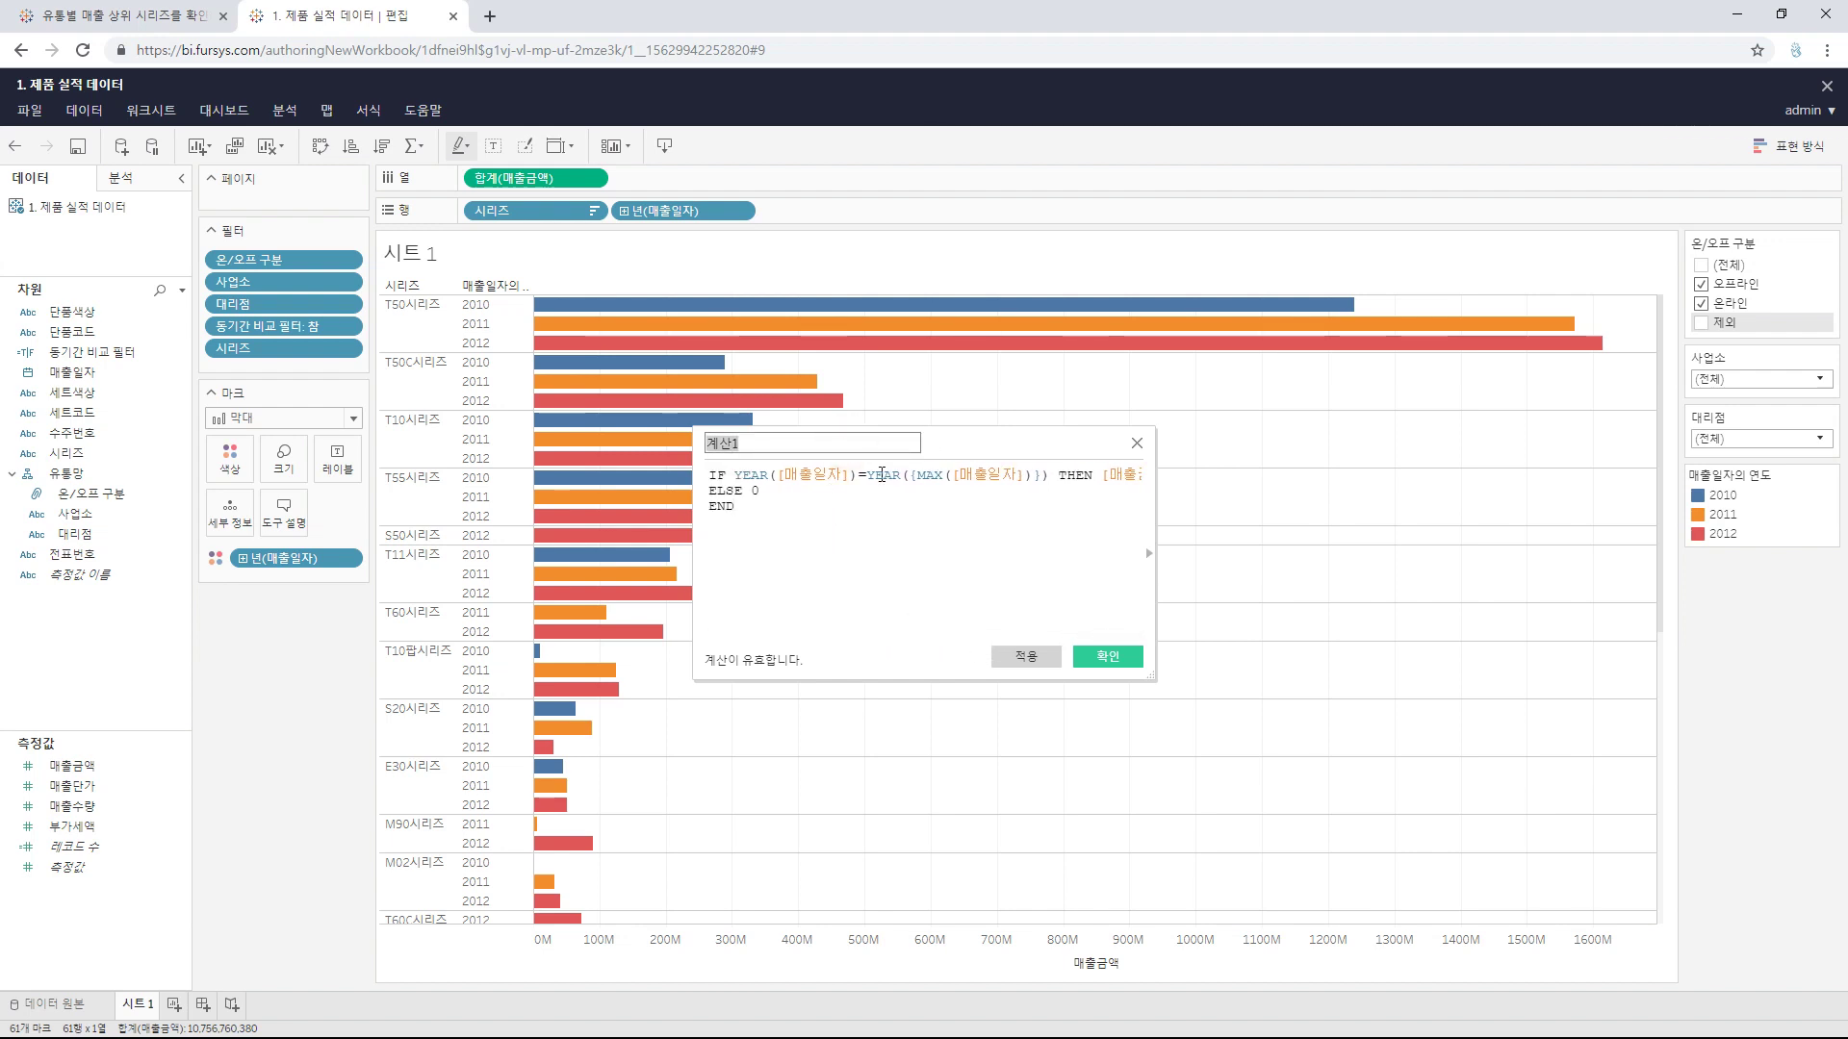
{"action": "type", "text": "현재년도 매출ㅇ"}
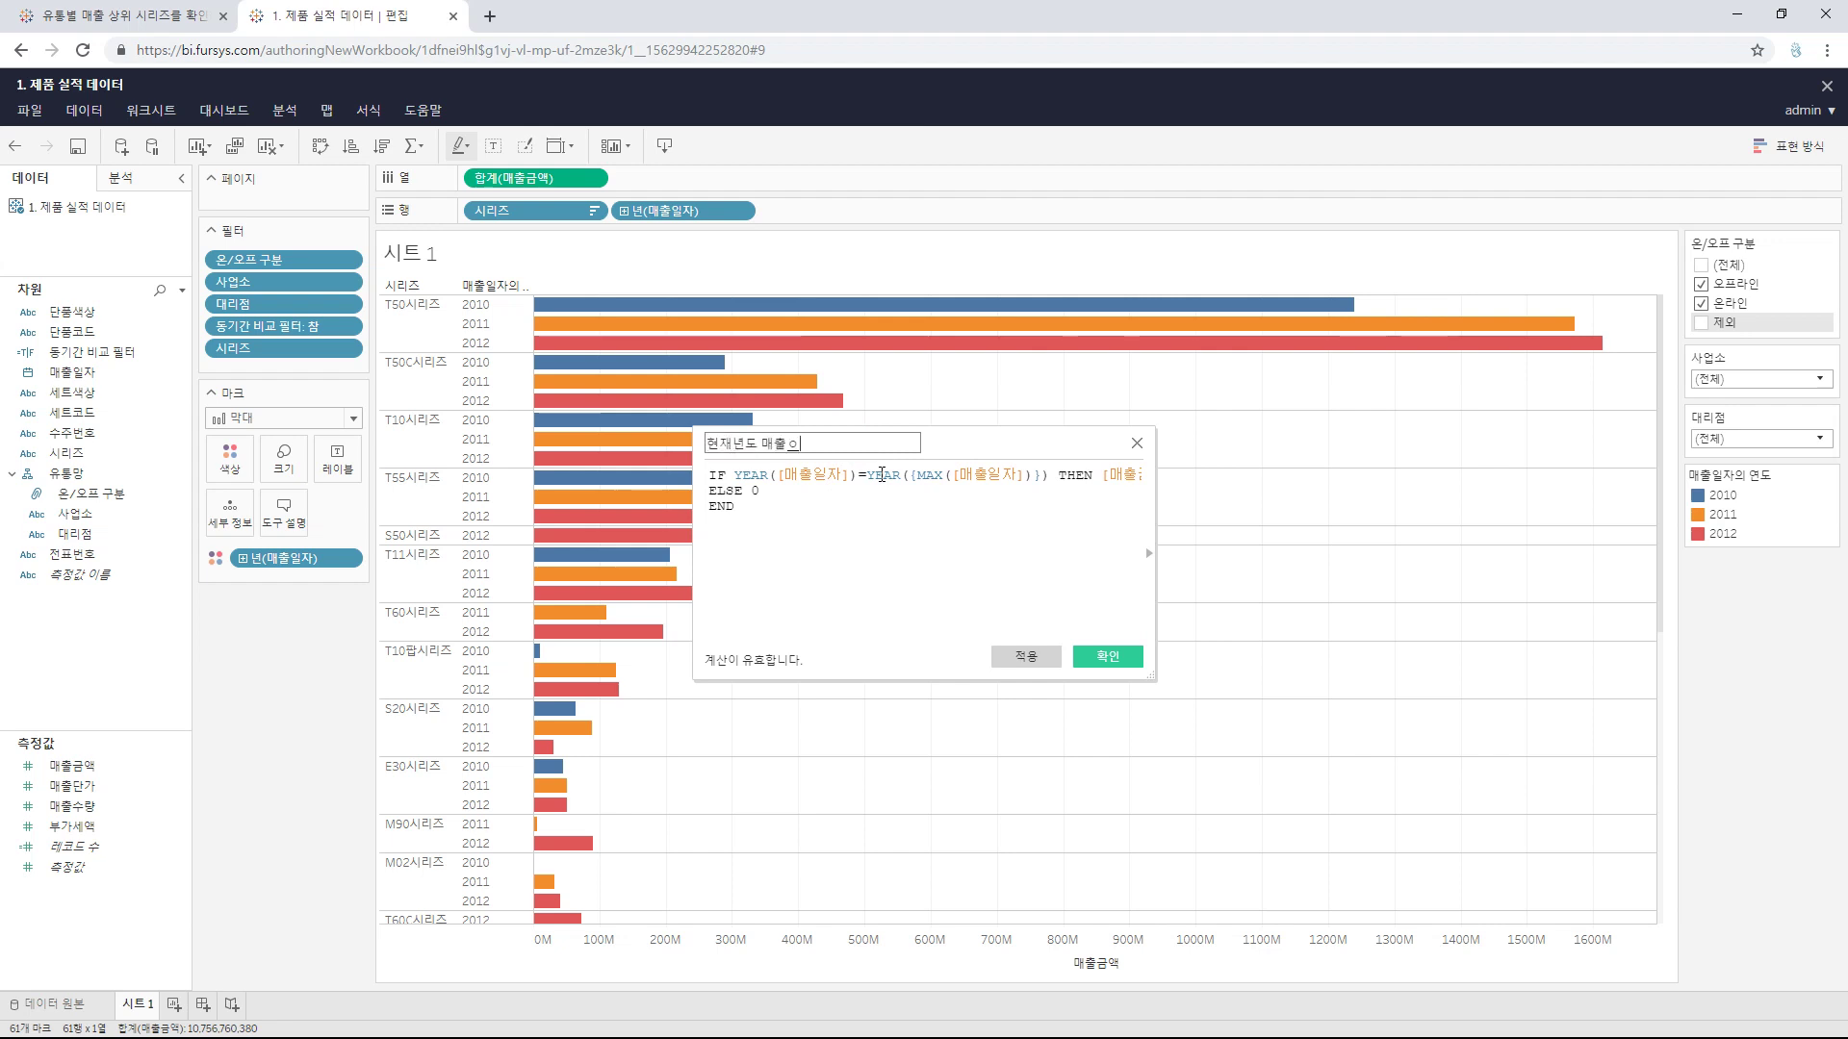
{"action": "left_click", "coordinate": [762, 563]}
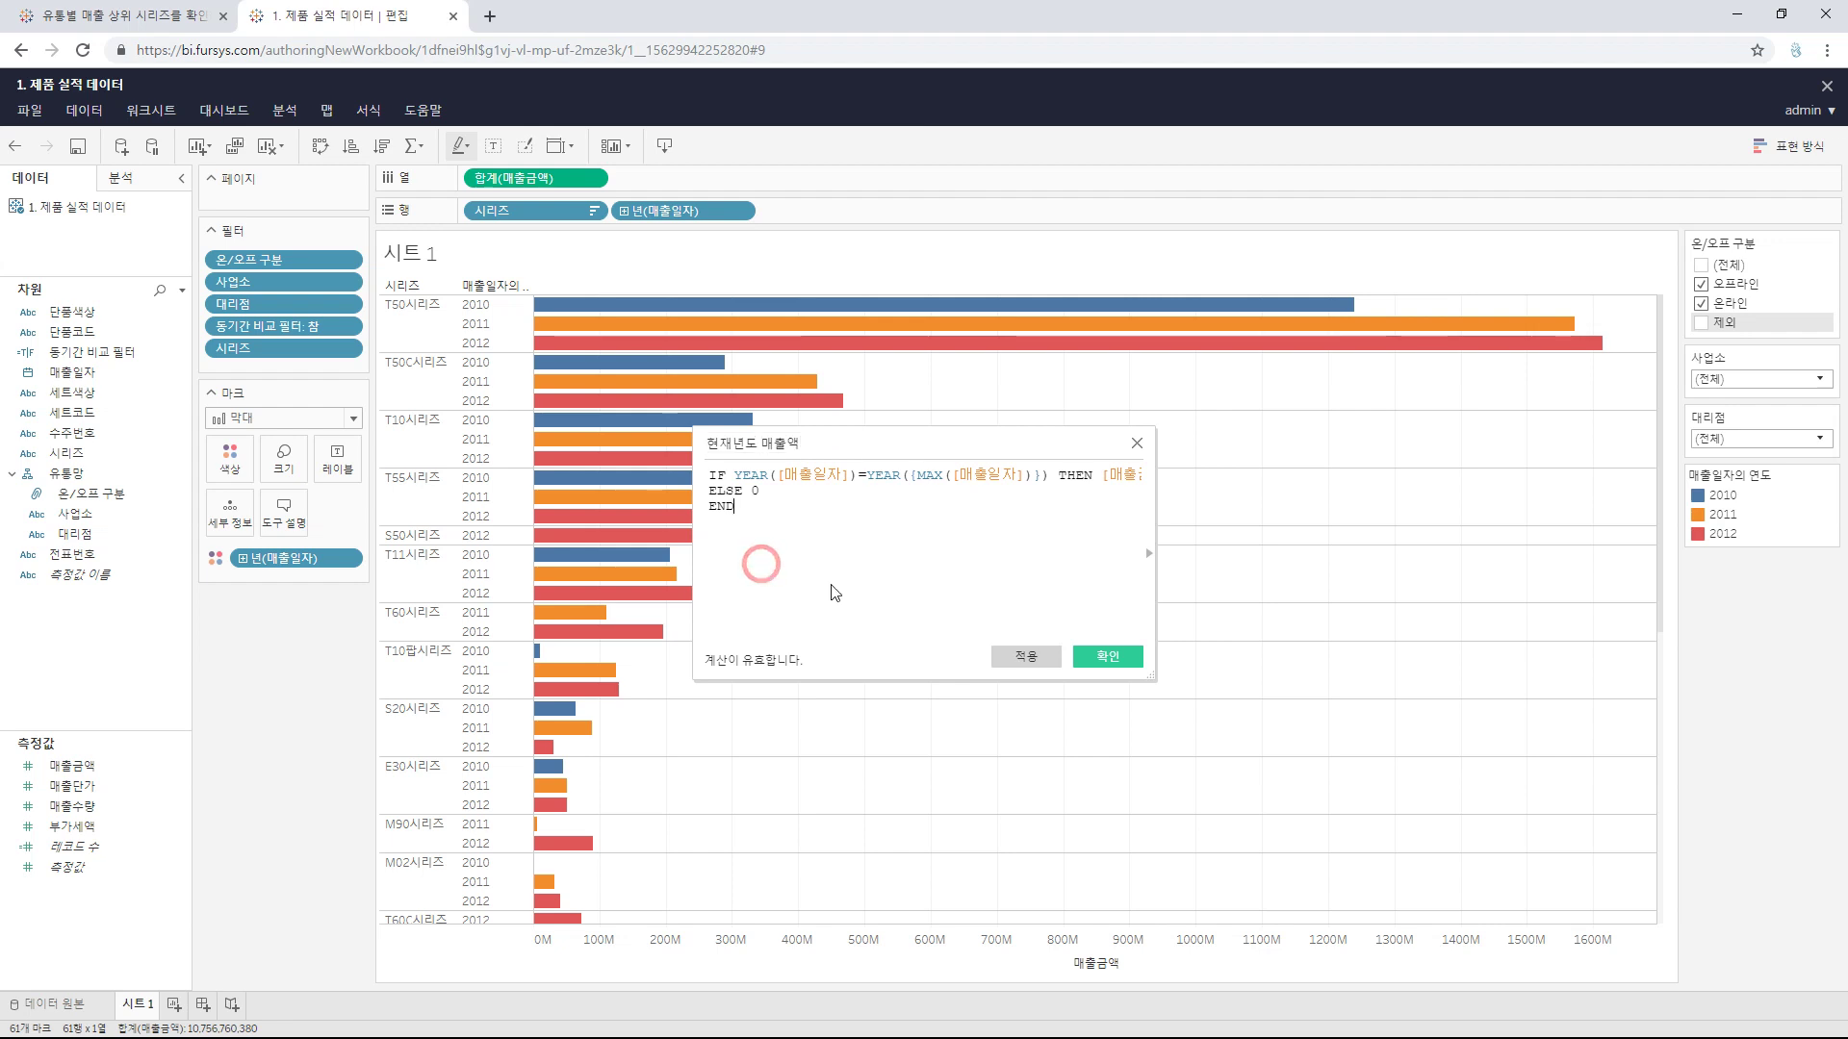
{"action": "left_click", "coordinate": [1108, 658]}
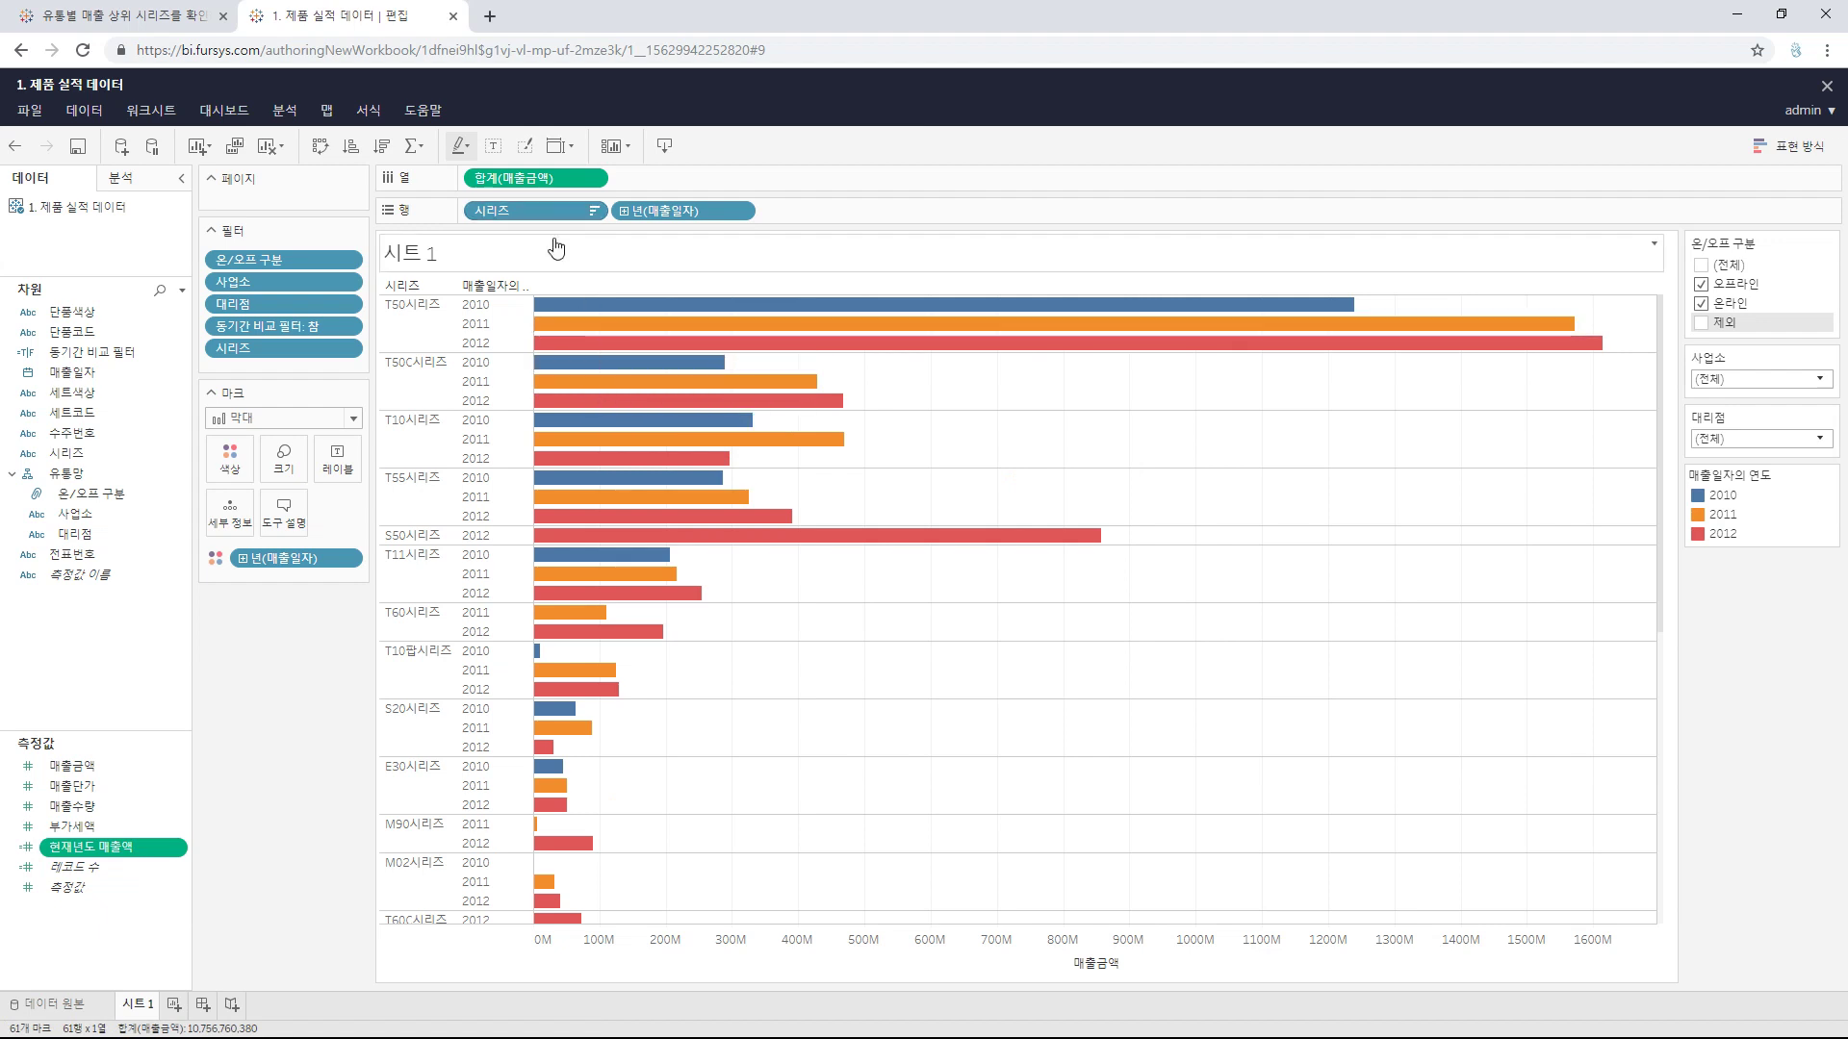
Step: Change the nested sort of the 시리즈 row field to use 현재년도 매출액 as its sort field, and check the new order
{"action": "left_click", "coordinate": [598, 210]}
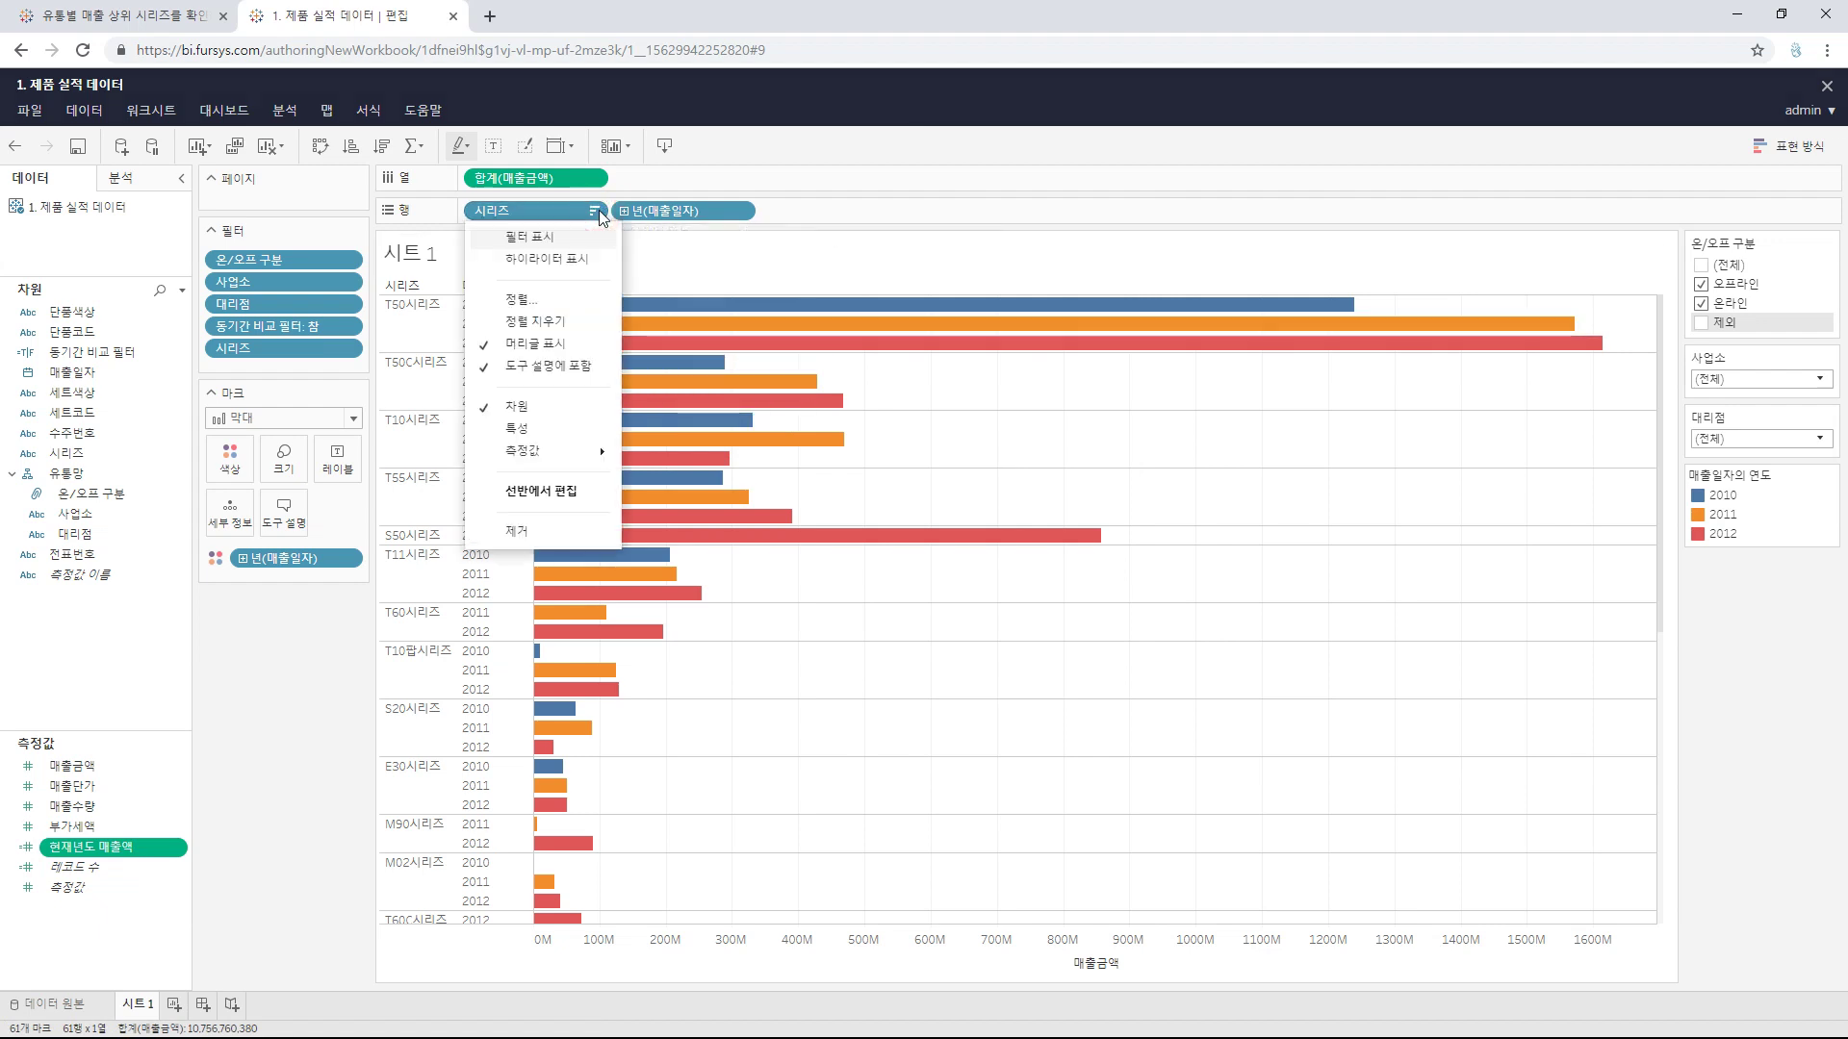
{"action": "left_click", "coordinate": [583, 304]}
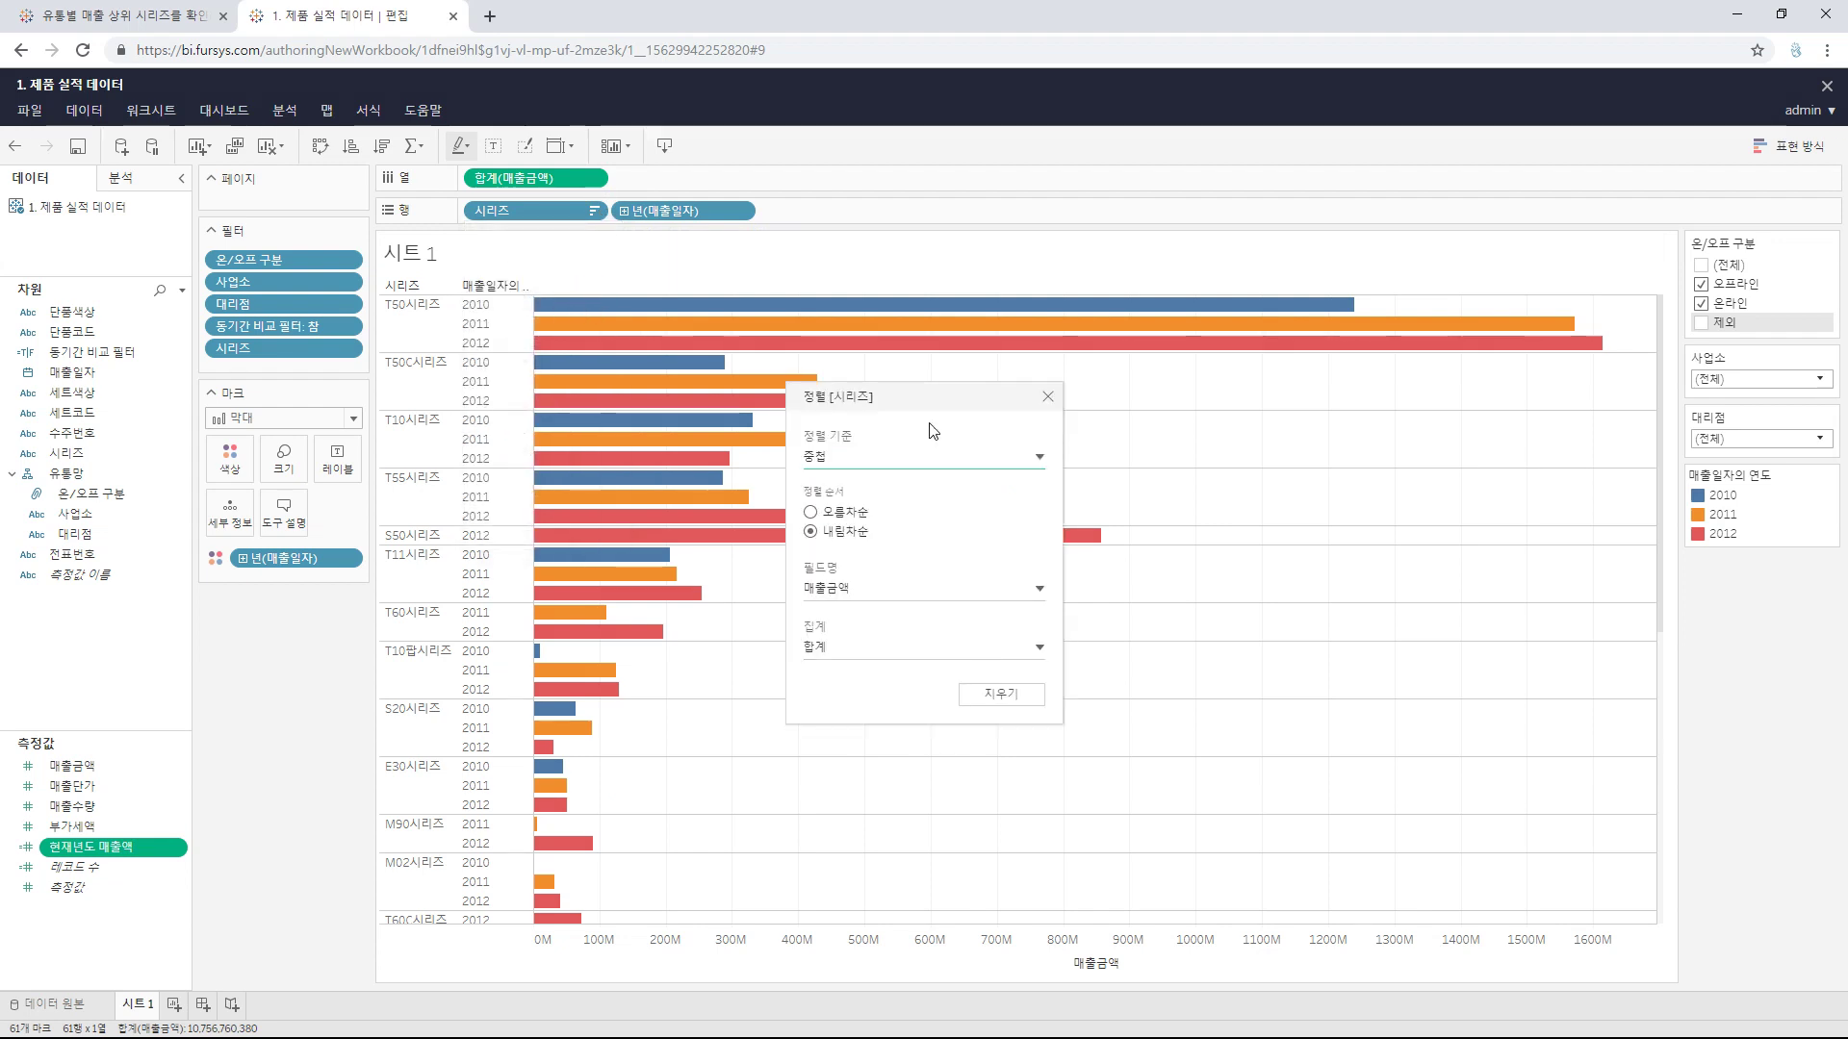
{"action": "left_click", "coordinate": [929, 591]}
{"action": "scroll", "coordinate": [913, 727], "scroll_direction": "down", "scroll_amount": 3}
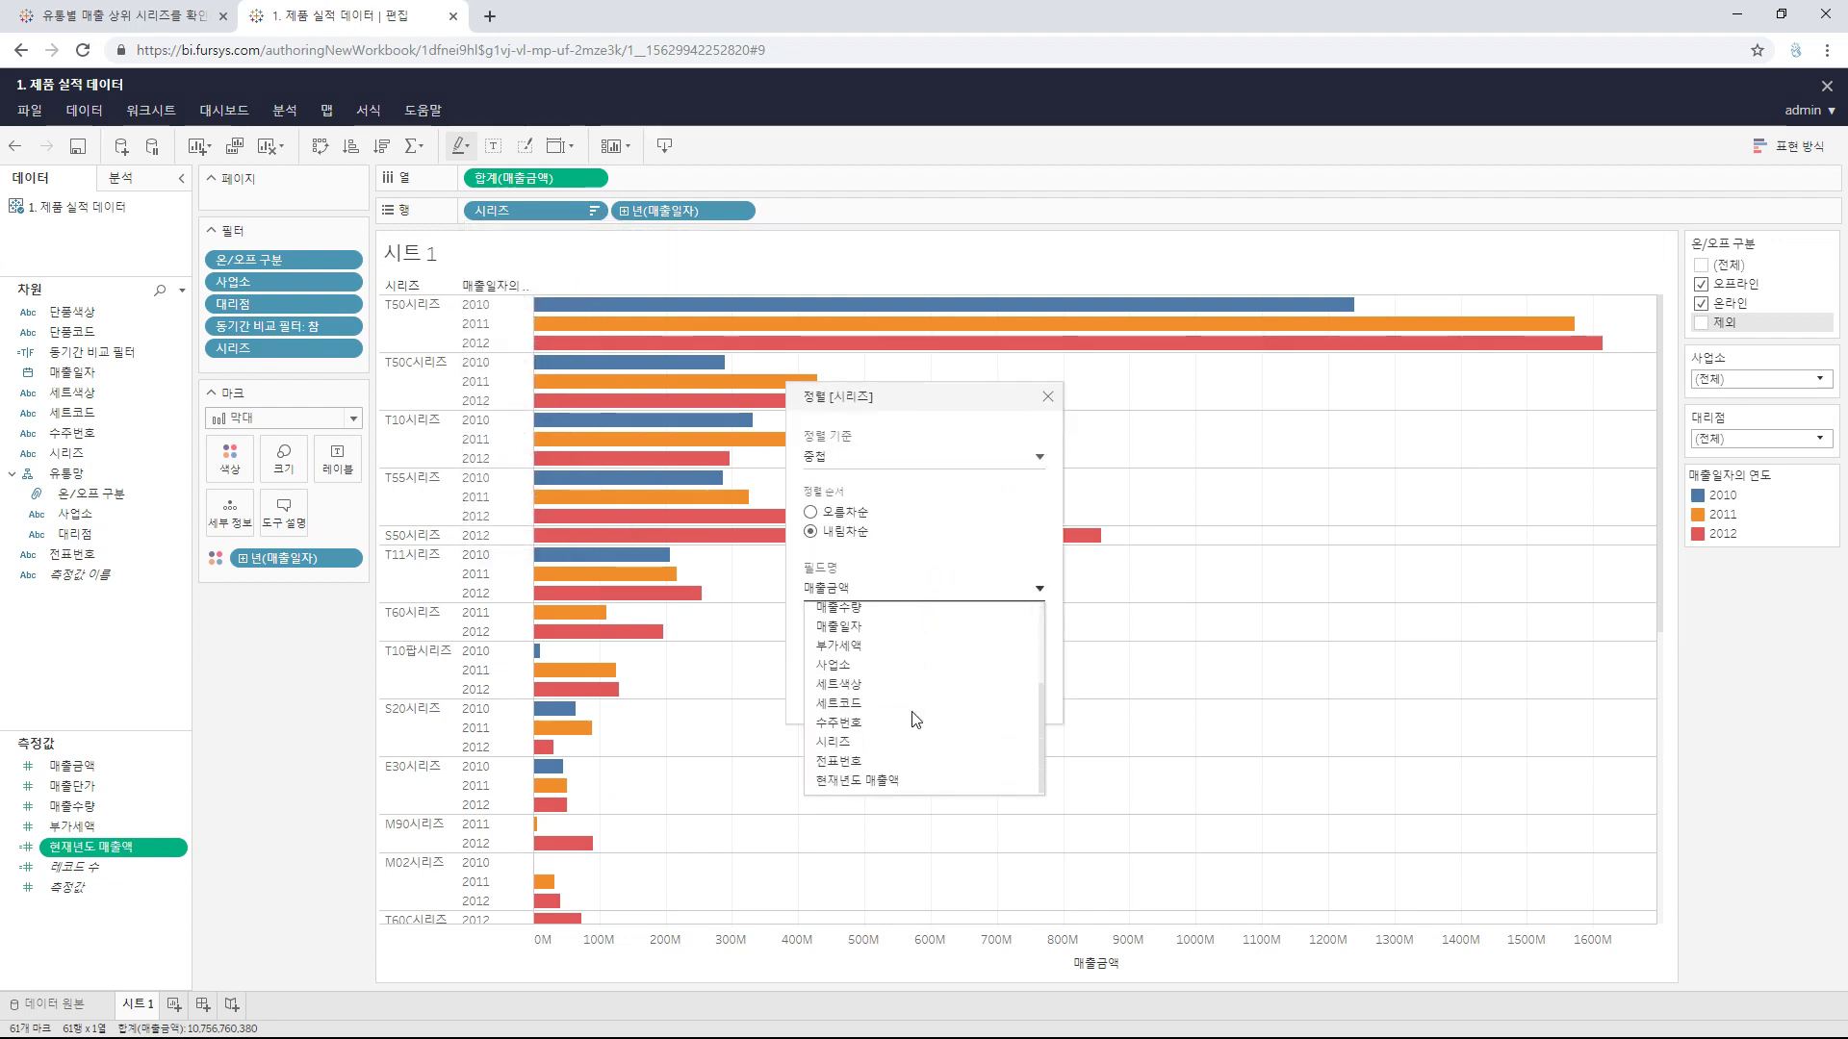
{"action": "left_click", "coordinate": [889, 782]}
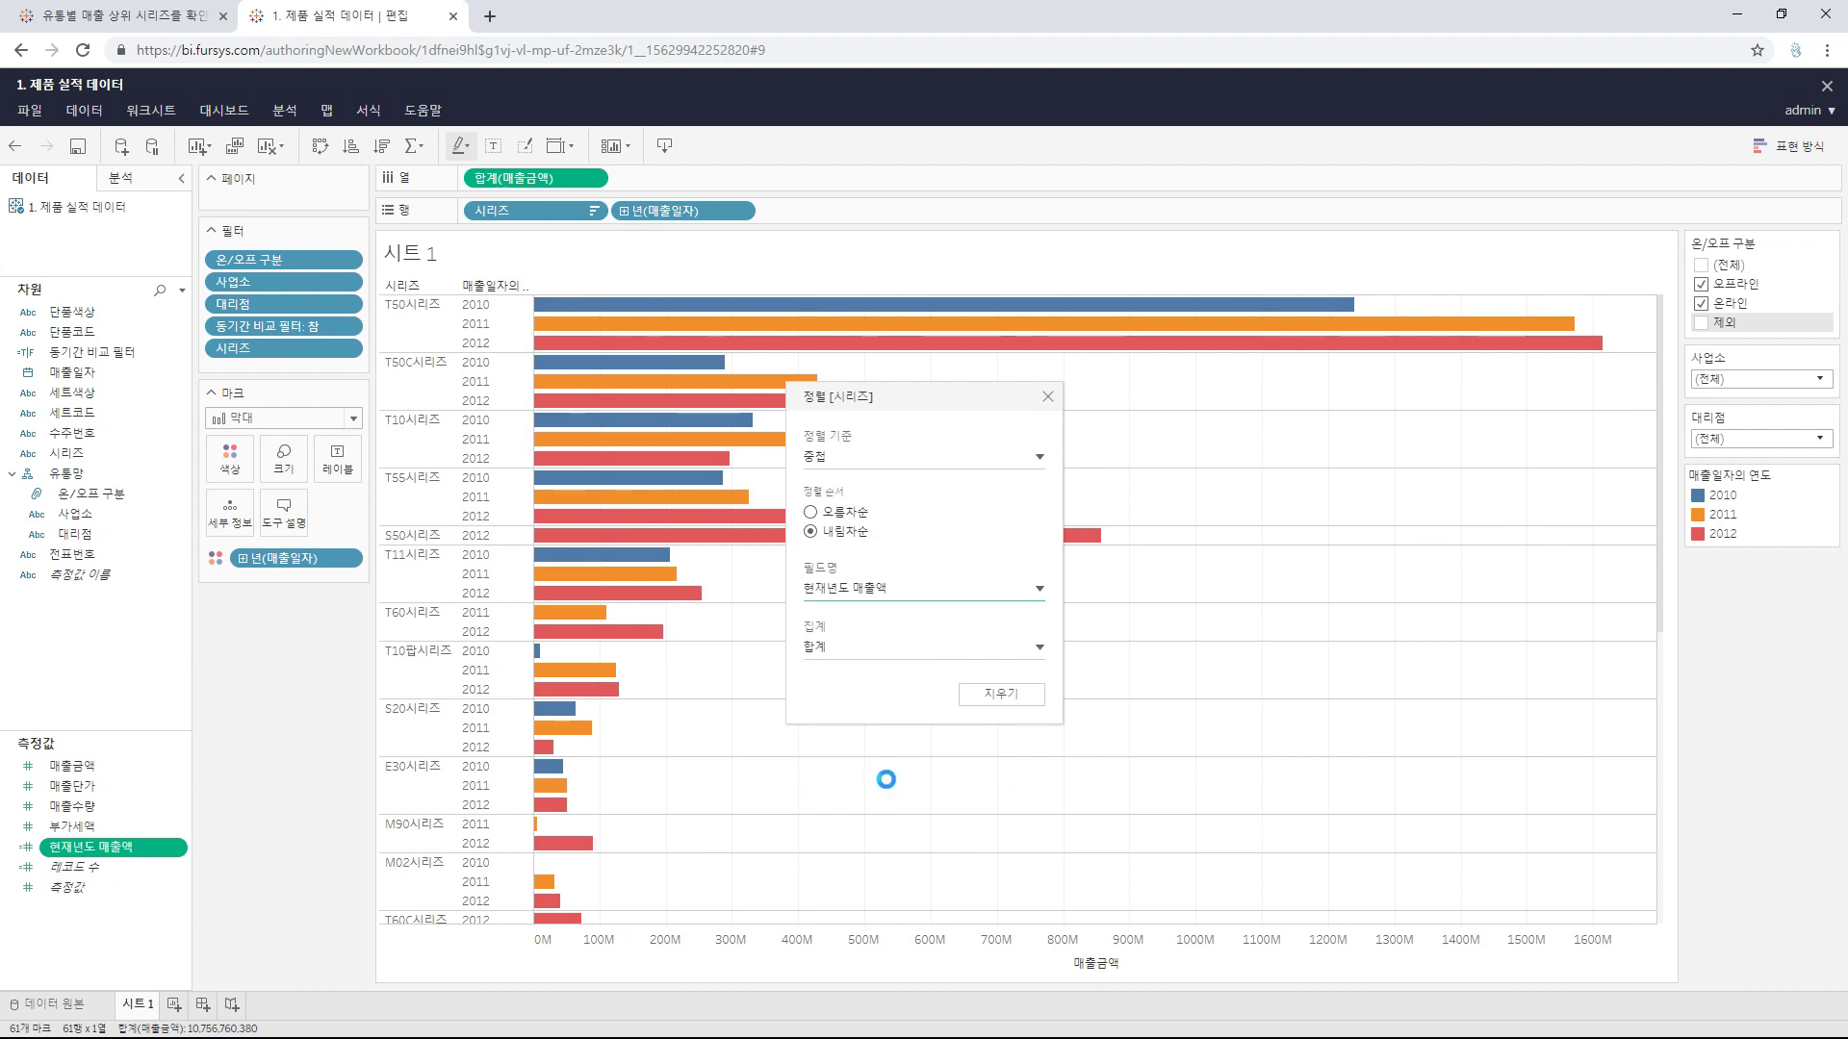
{"action": "left_click", "coordinate": [1047, 398]}
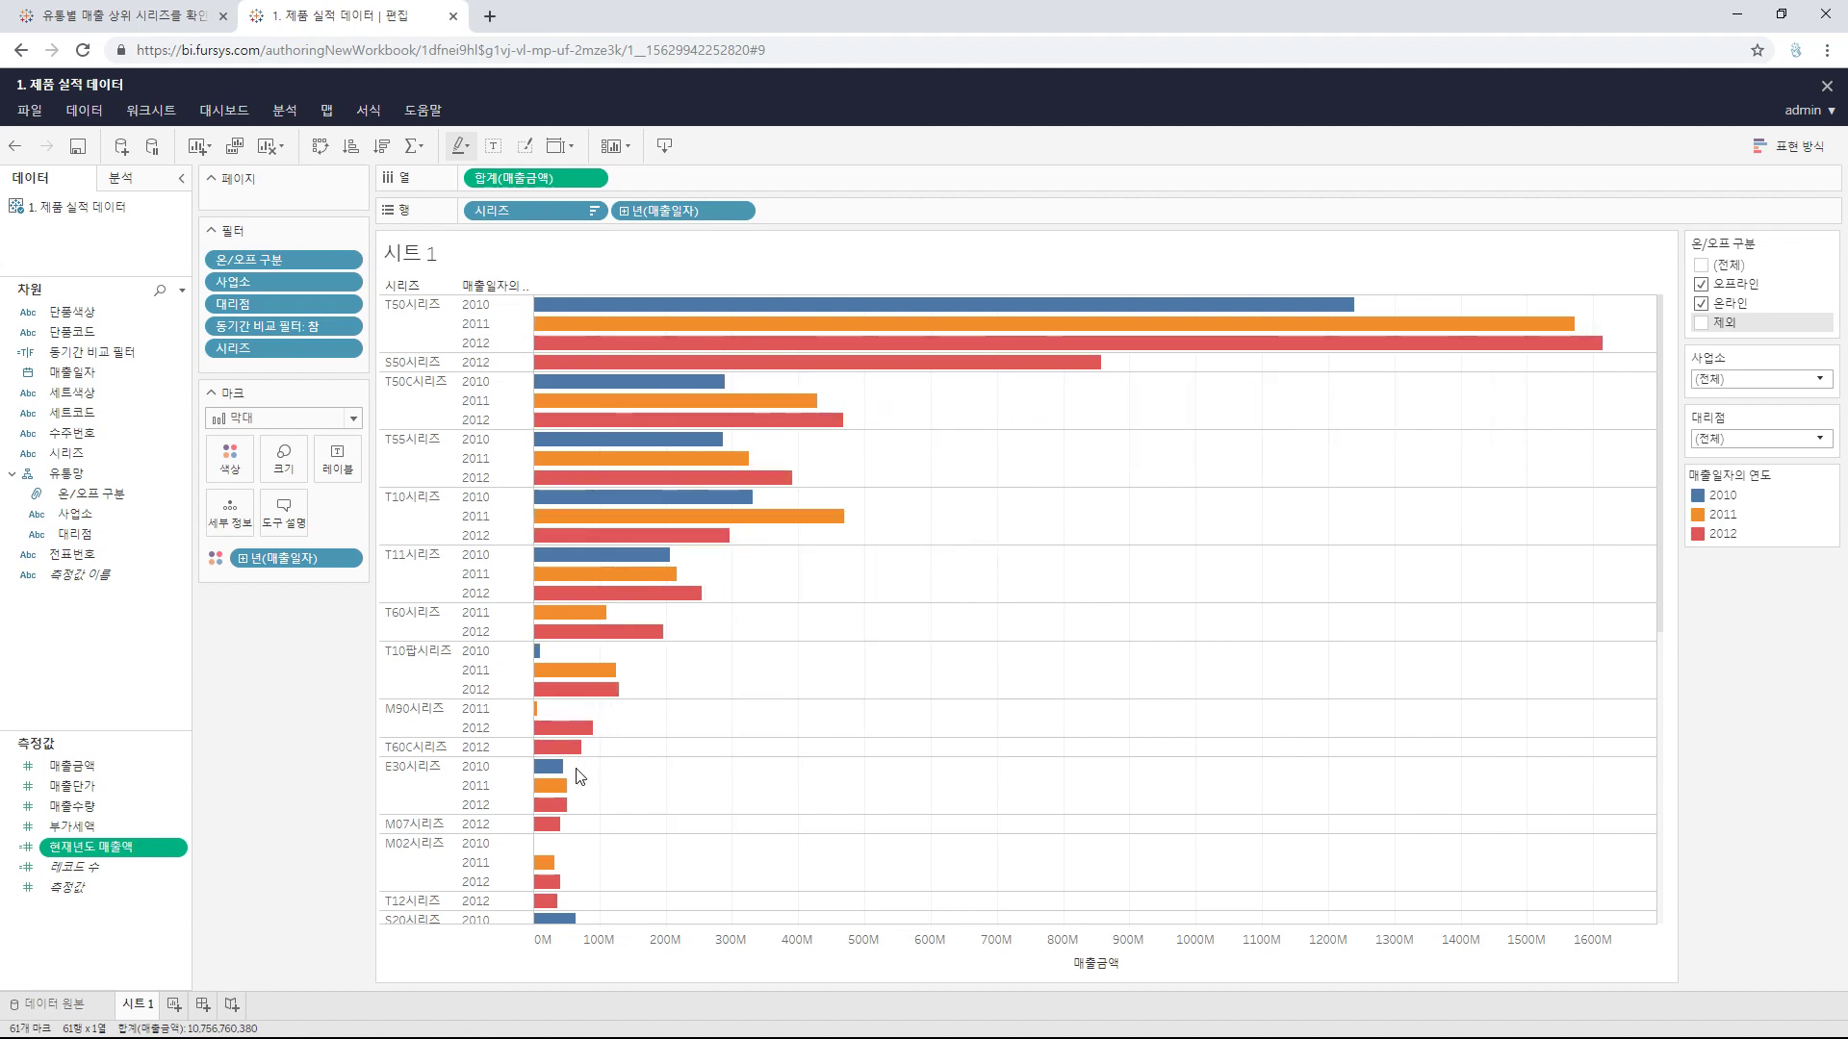
{"action": "scroll", "coordinate": [580, 776], "scroll_direction": "down", "scroll_amount": 10}
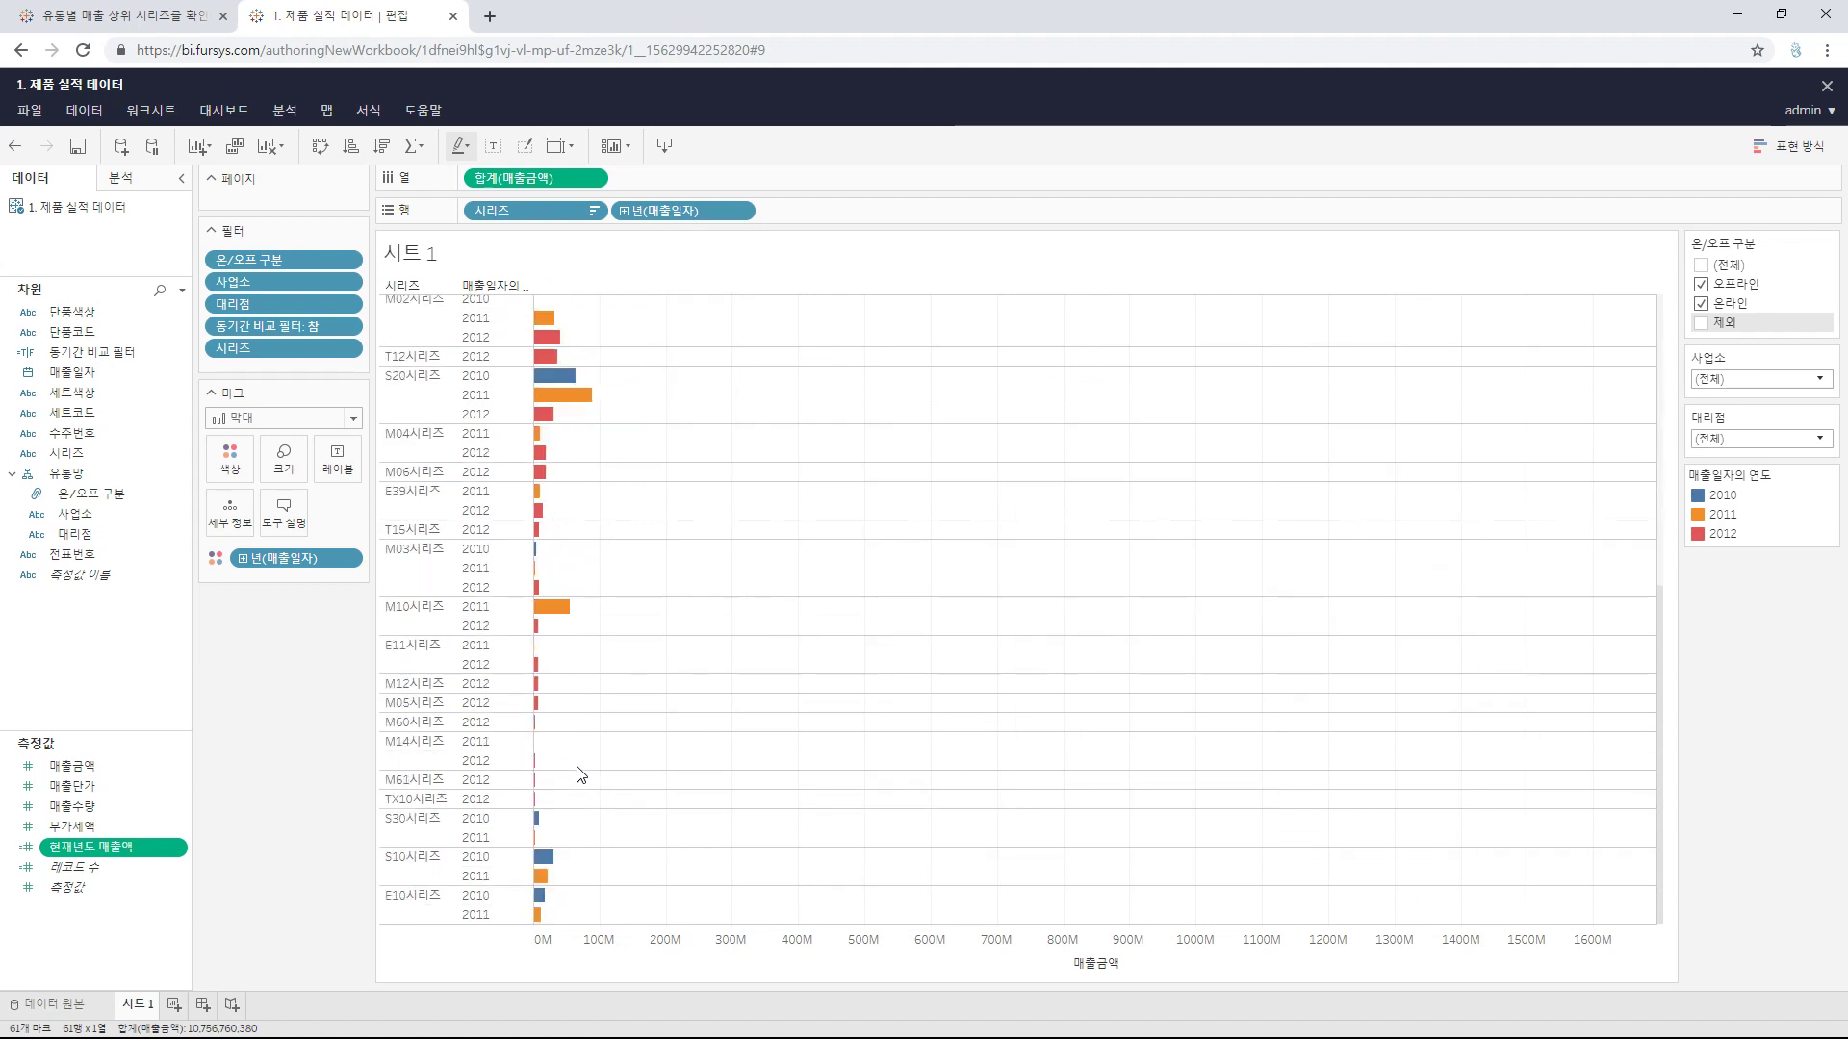
Step: Add the 매출금액 measure to the tooltip of the bar marks
{"action": "scroll", "coordinate": [581, 775], "scroll_direction": "up", "scroll_amount": 10}
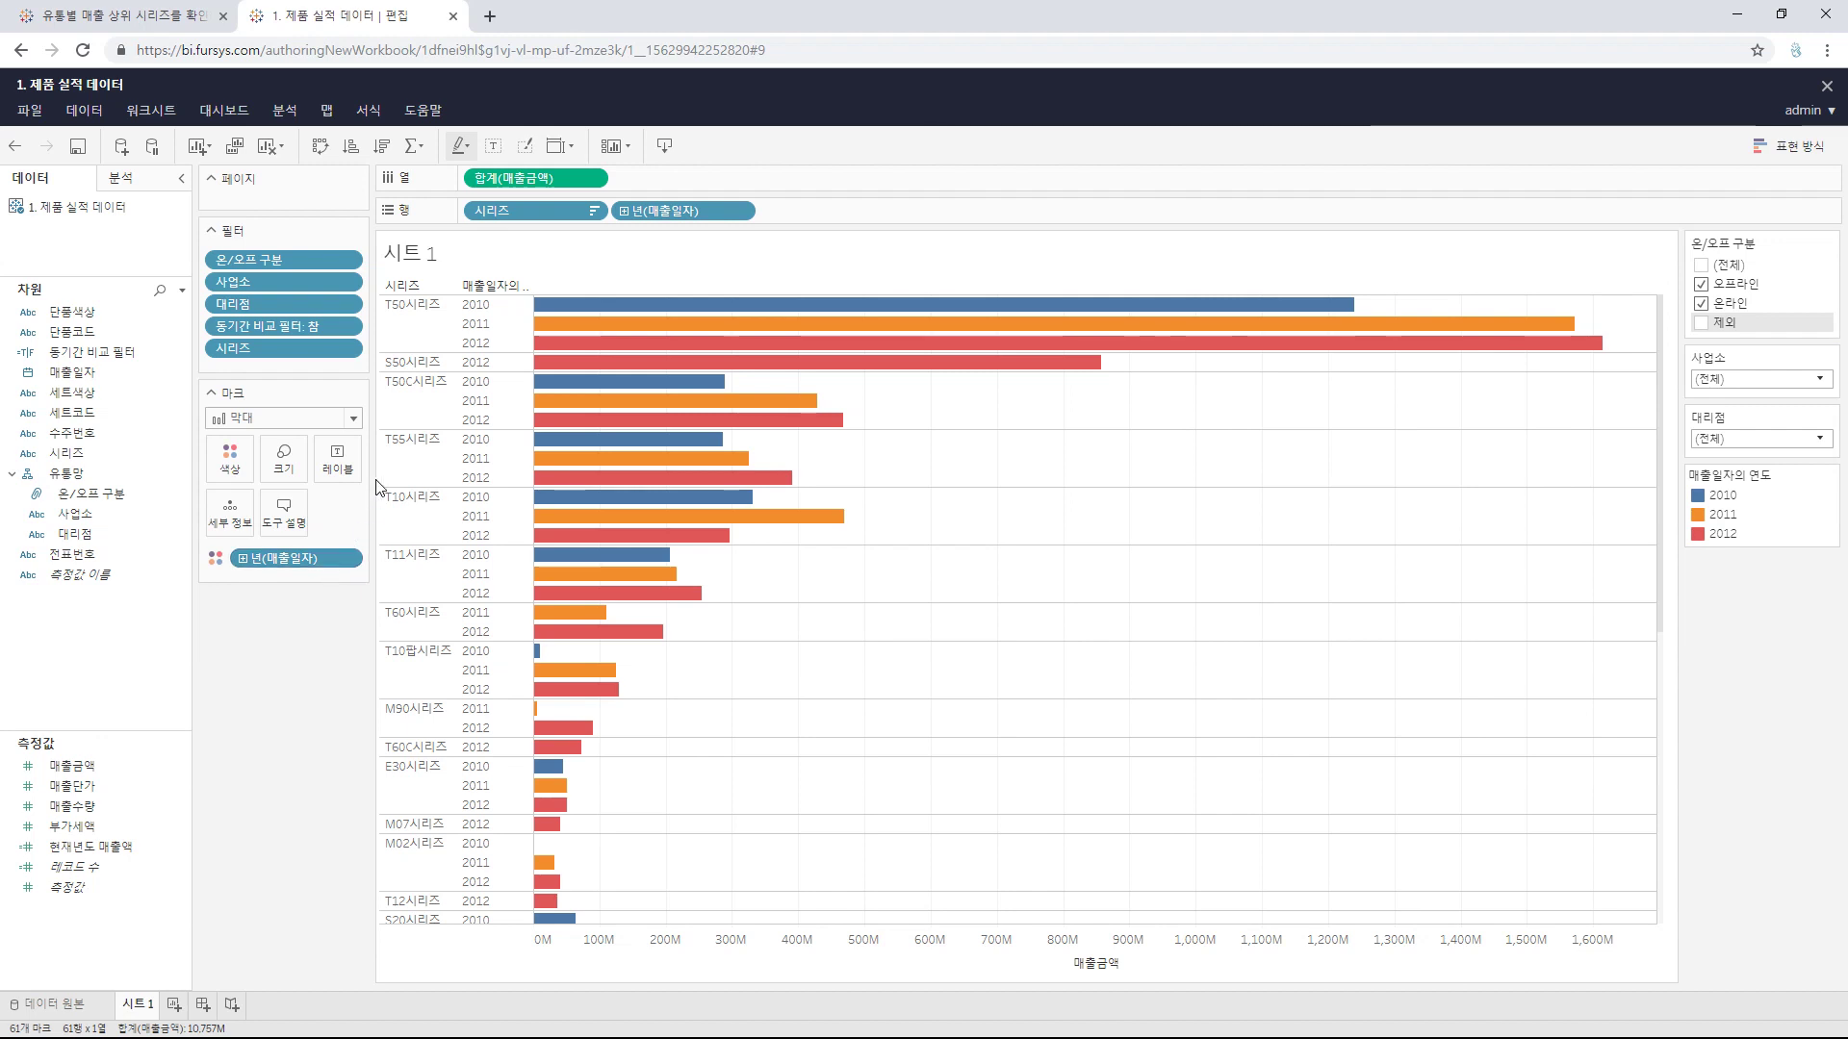
{"action": "mouse_move", "coordinate": [621, 392]}
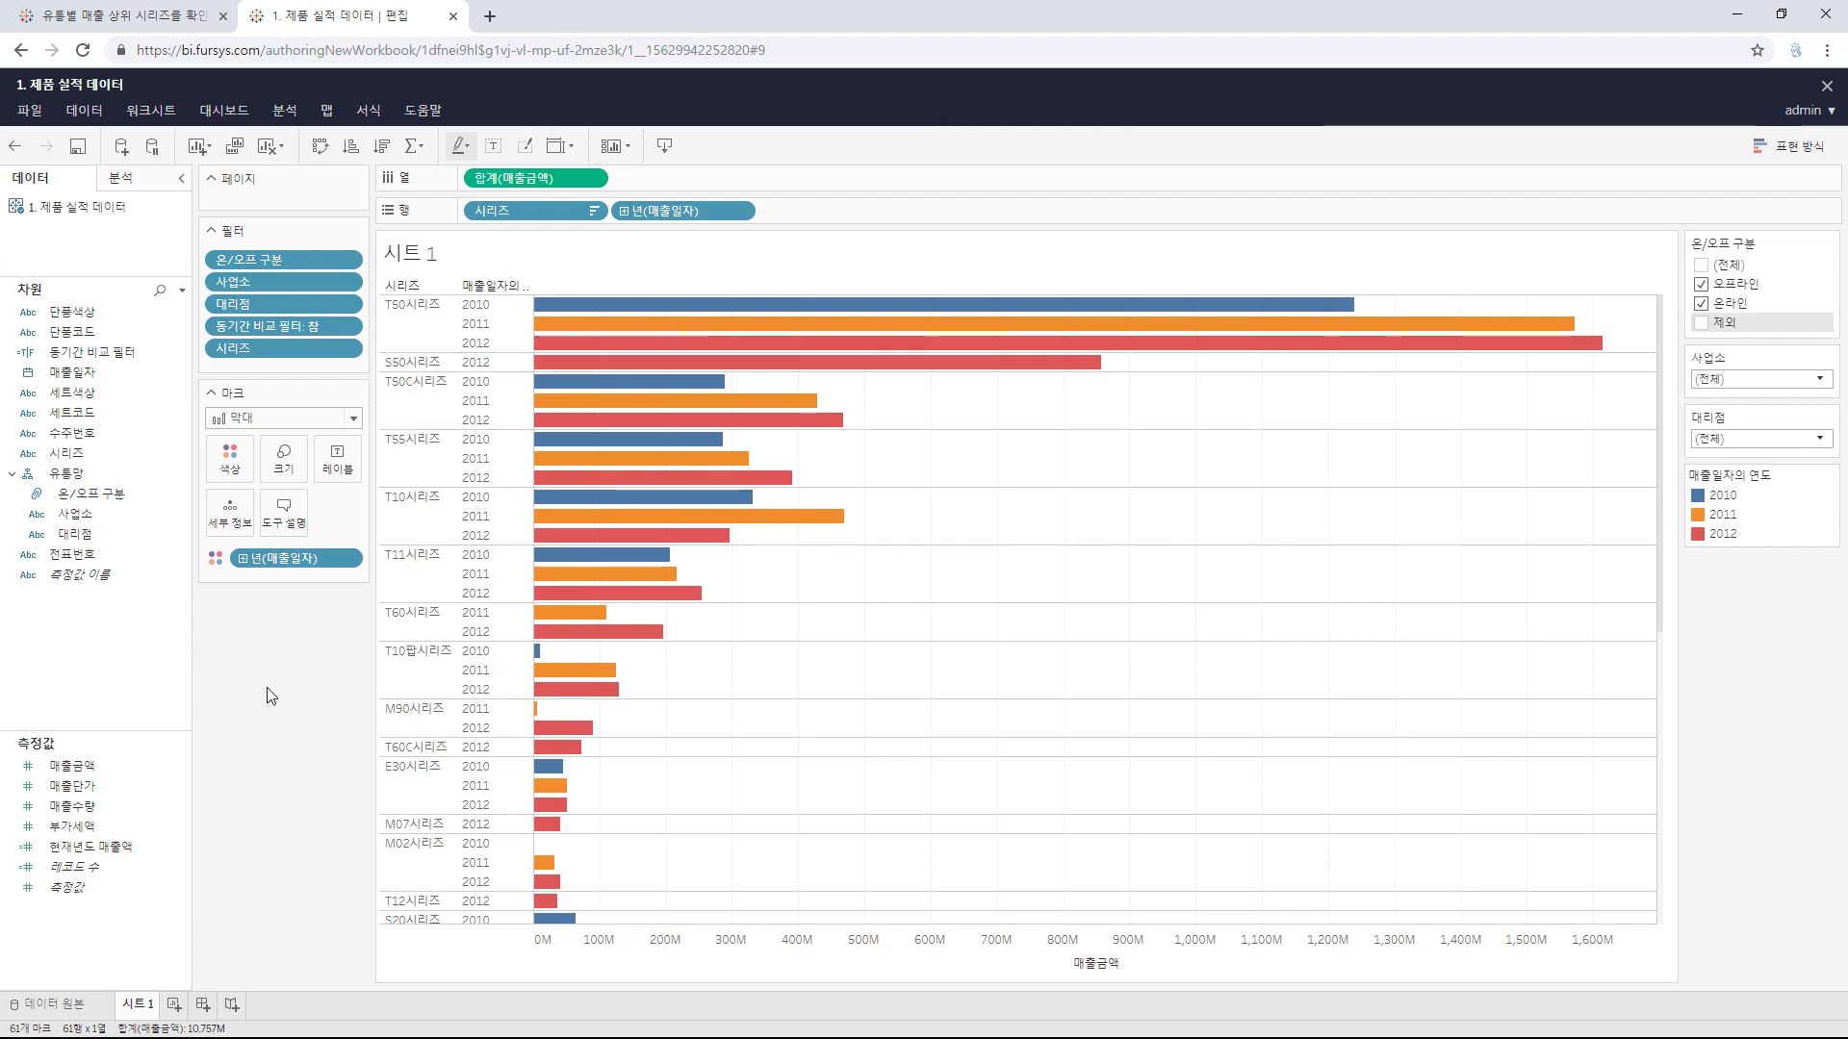
{"action": "left_click", "coordinate": [107, 763]}
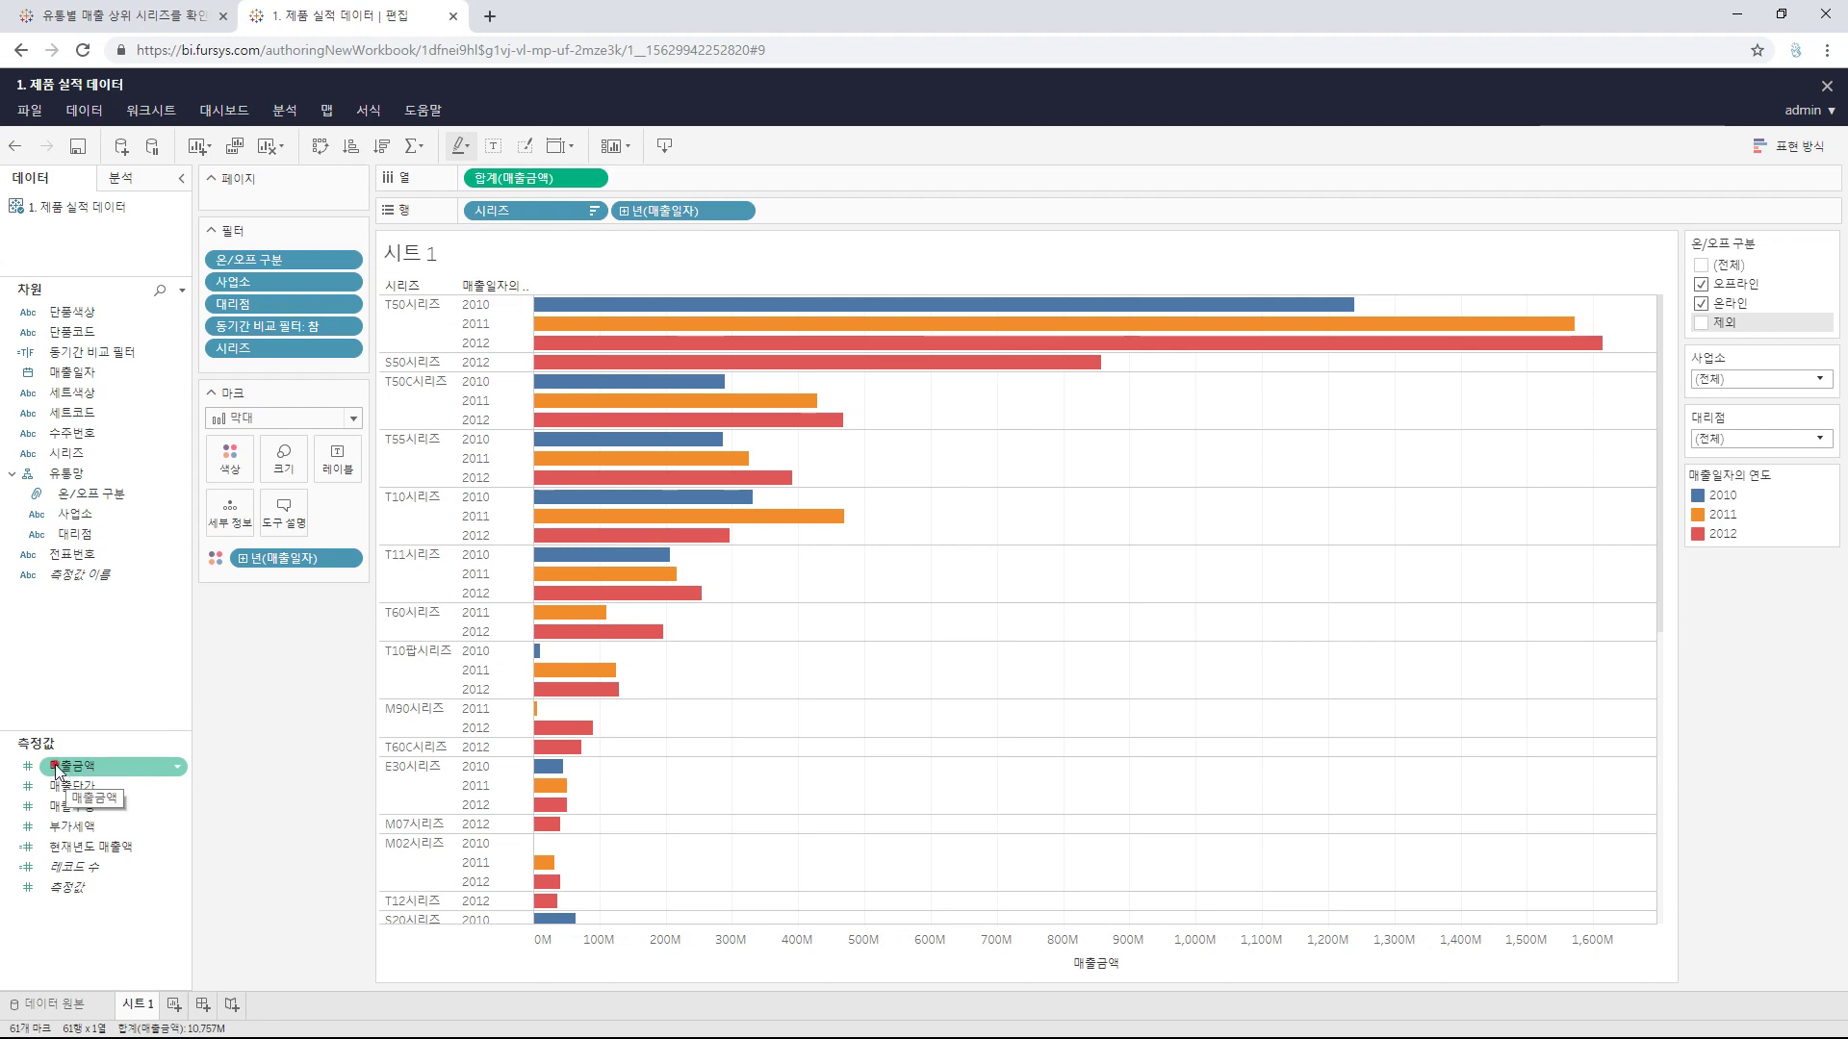
{"action": "left_click_drag", "start_coordinate": [56, 770], "coordinate": [236, 698]}
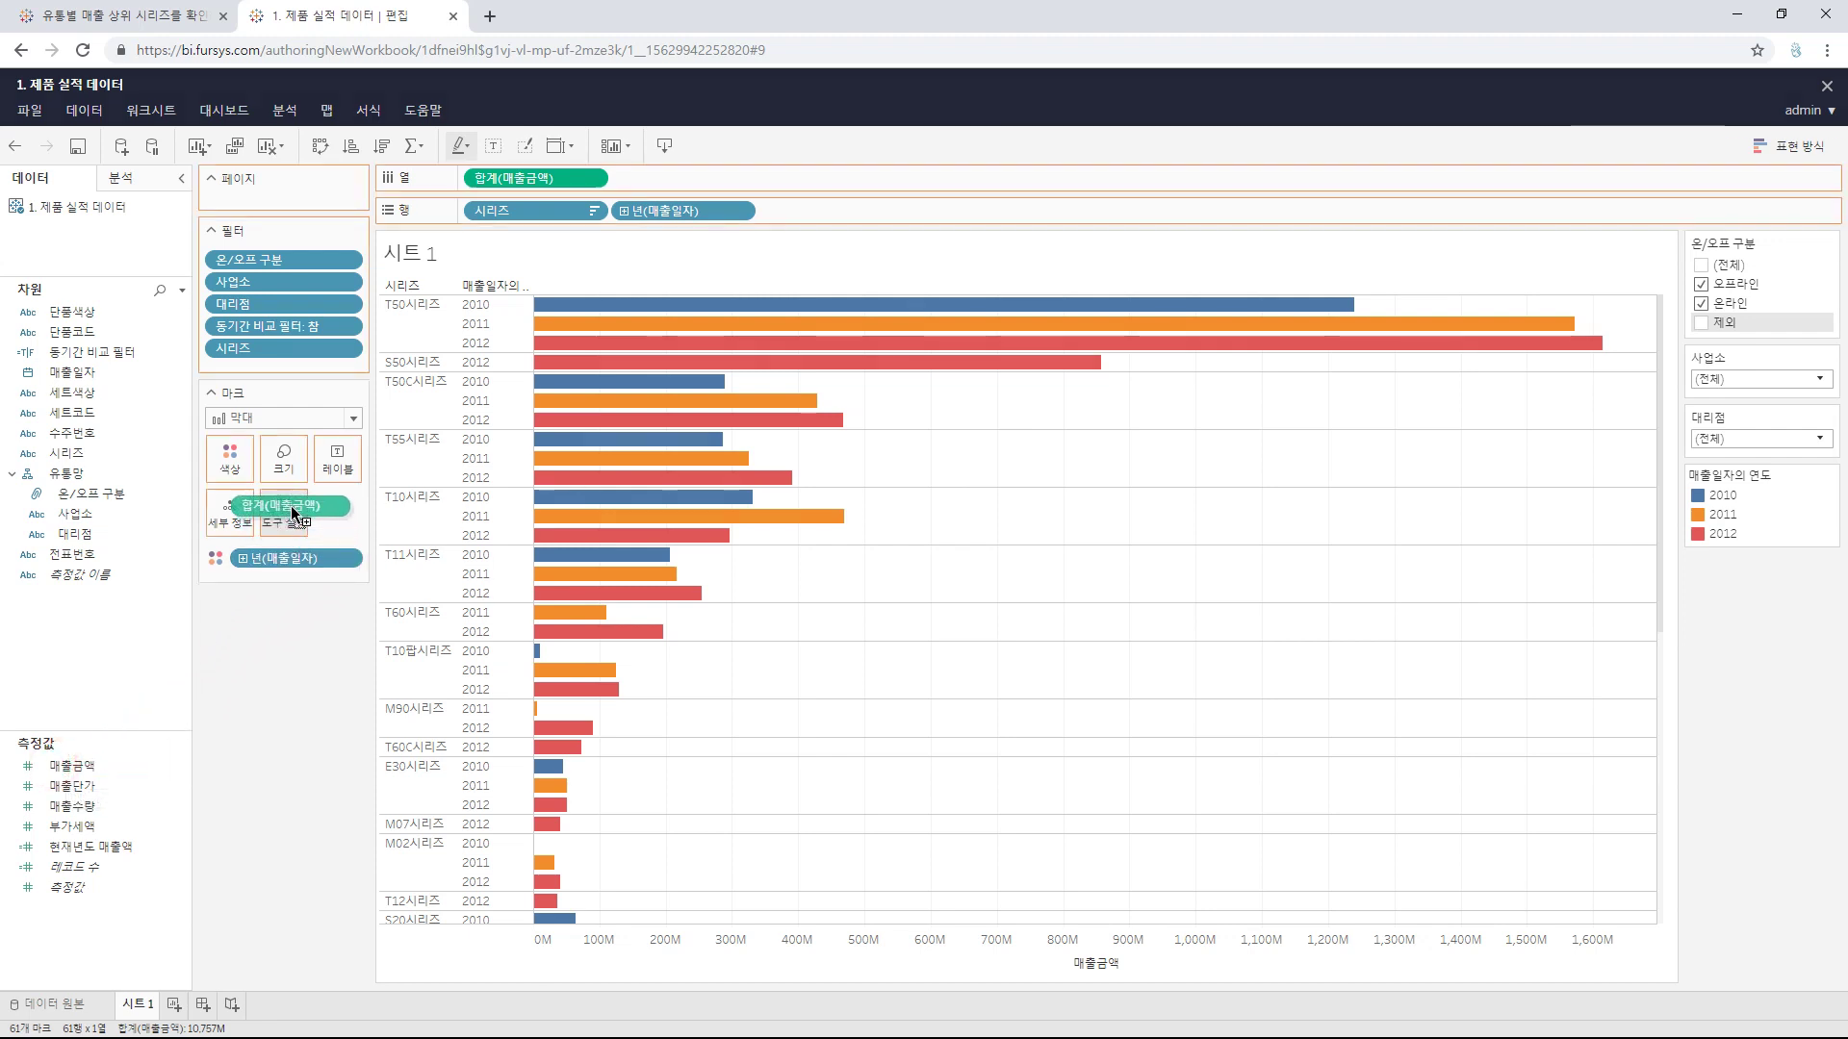
{"action": "left_click_drag", "start_coordinate": [293, 513], "coordinate": [291, 513]}
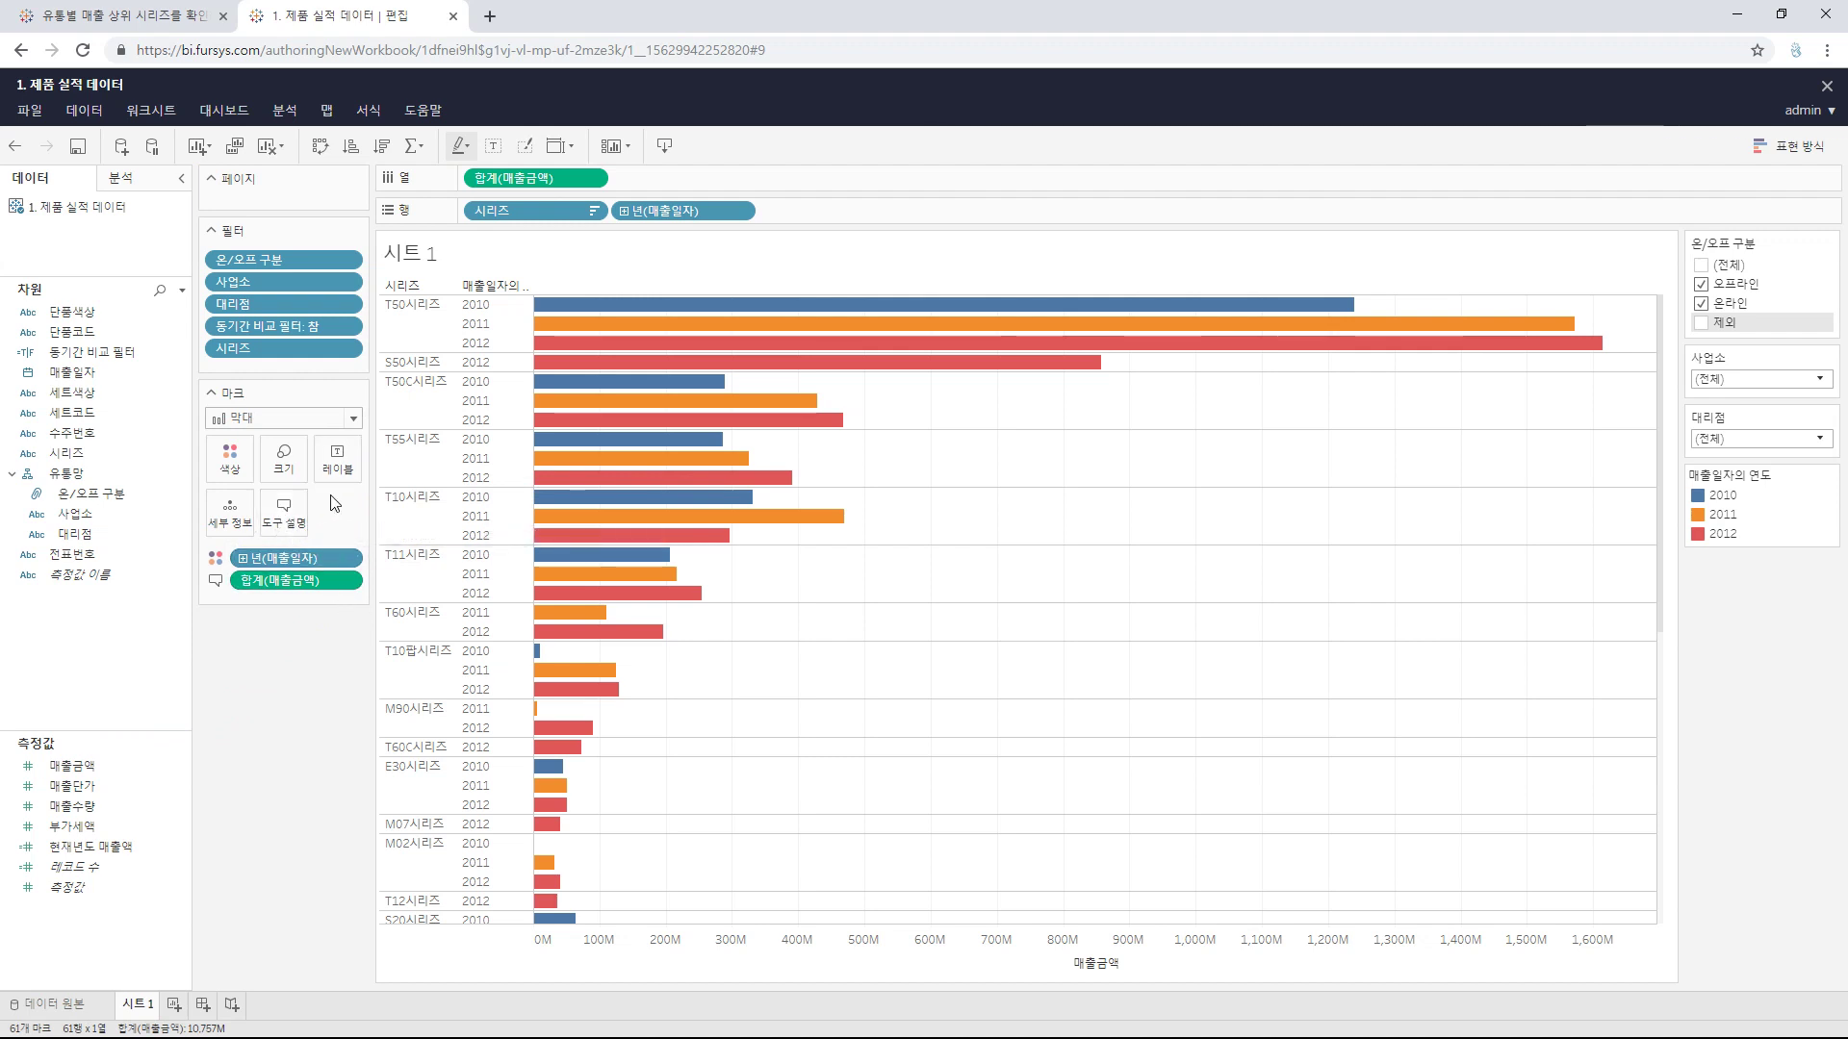
Step: Apply the 전년 대비 성장률 quick table calculation to the tooltip's 매출금액 and check the year rows across all series
{"action": "left_click", "coordinate": [352, 582]}
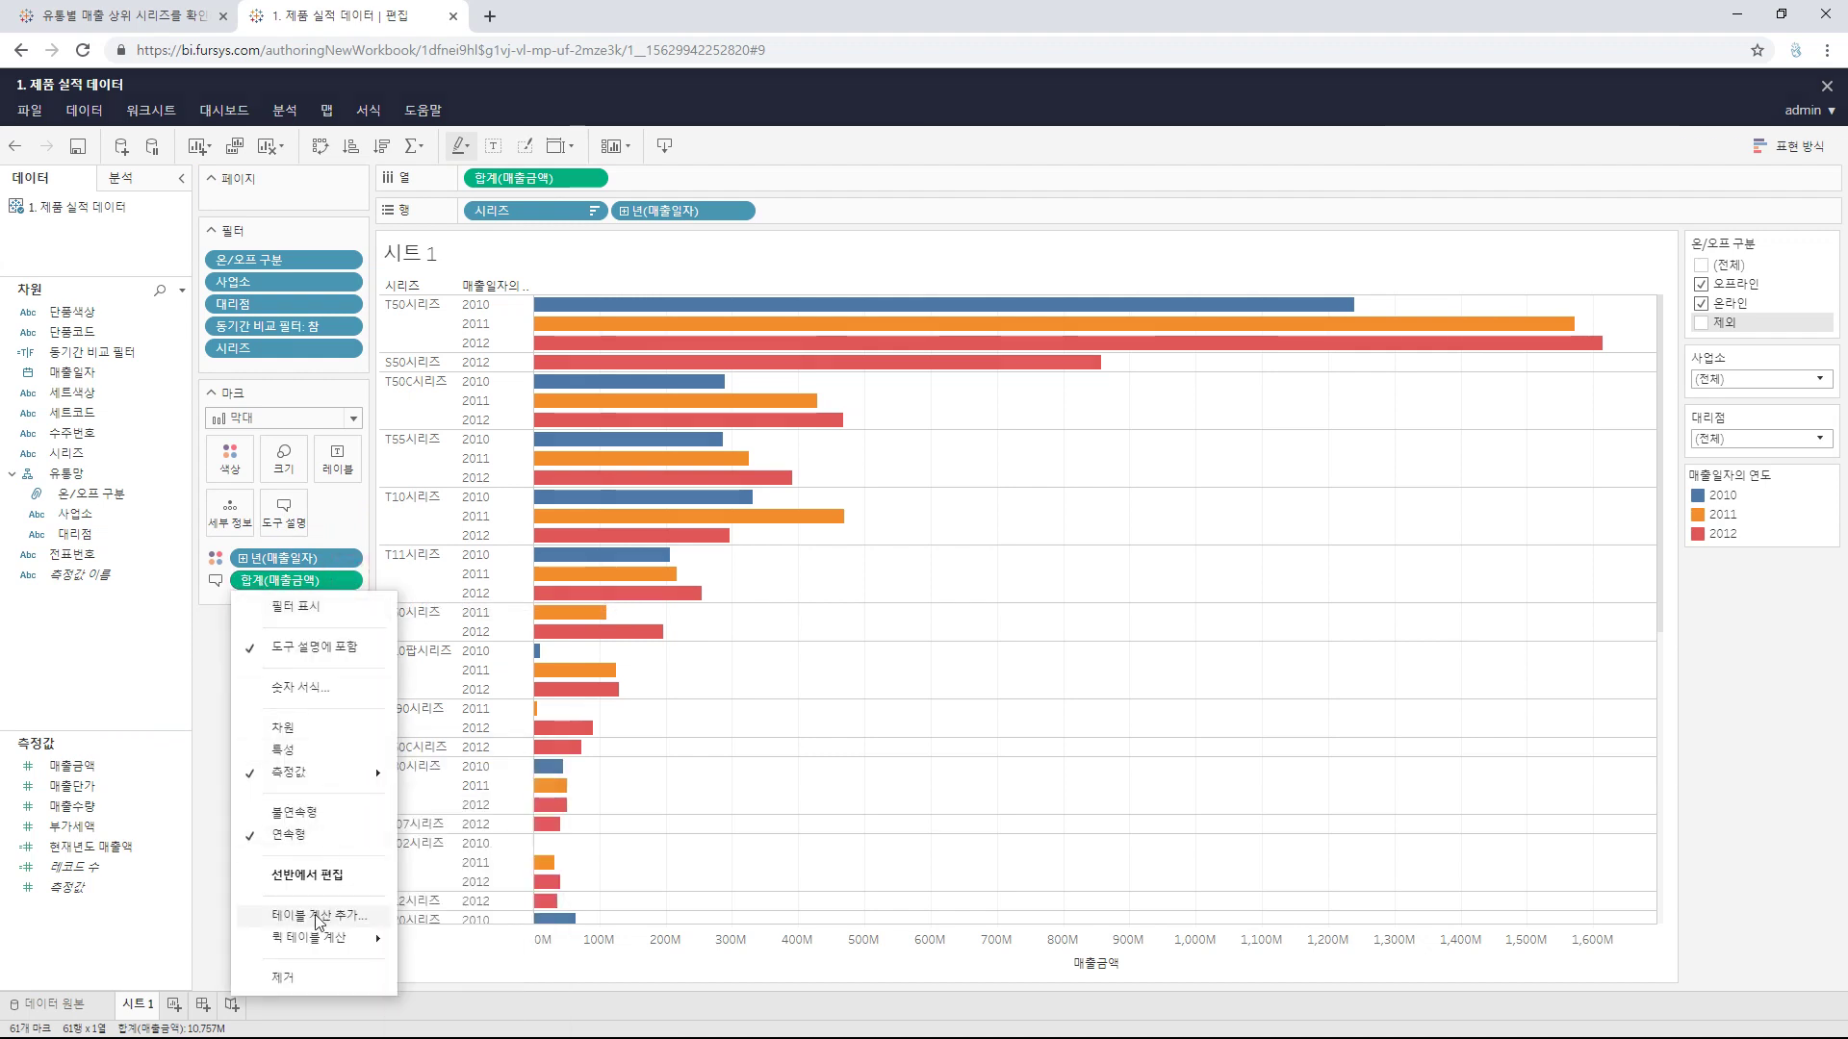
{"action": "mouse_move", "coordinate": [317, 935]}
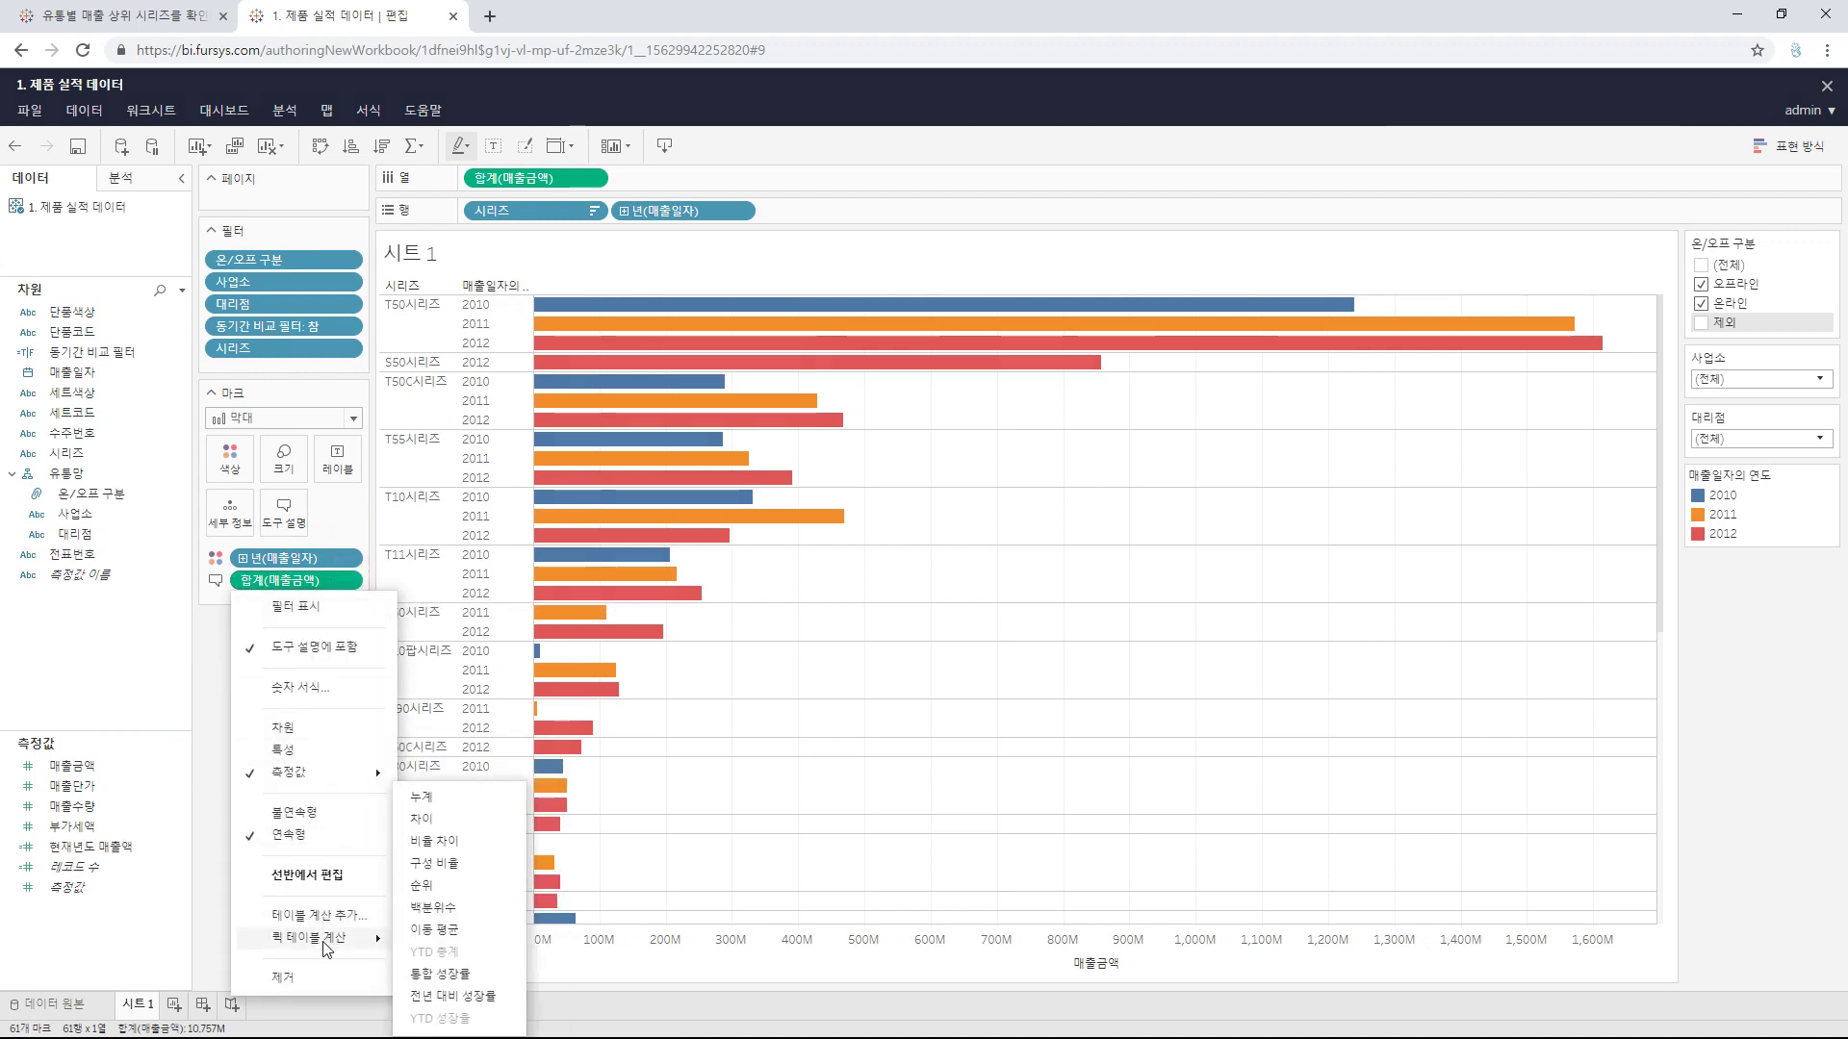
{"action": "left_click", "coordinate": [460, 999]}
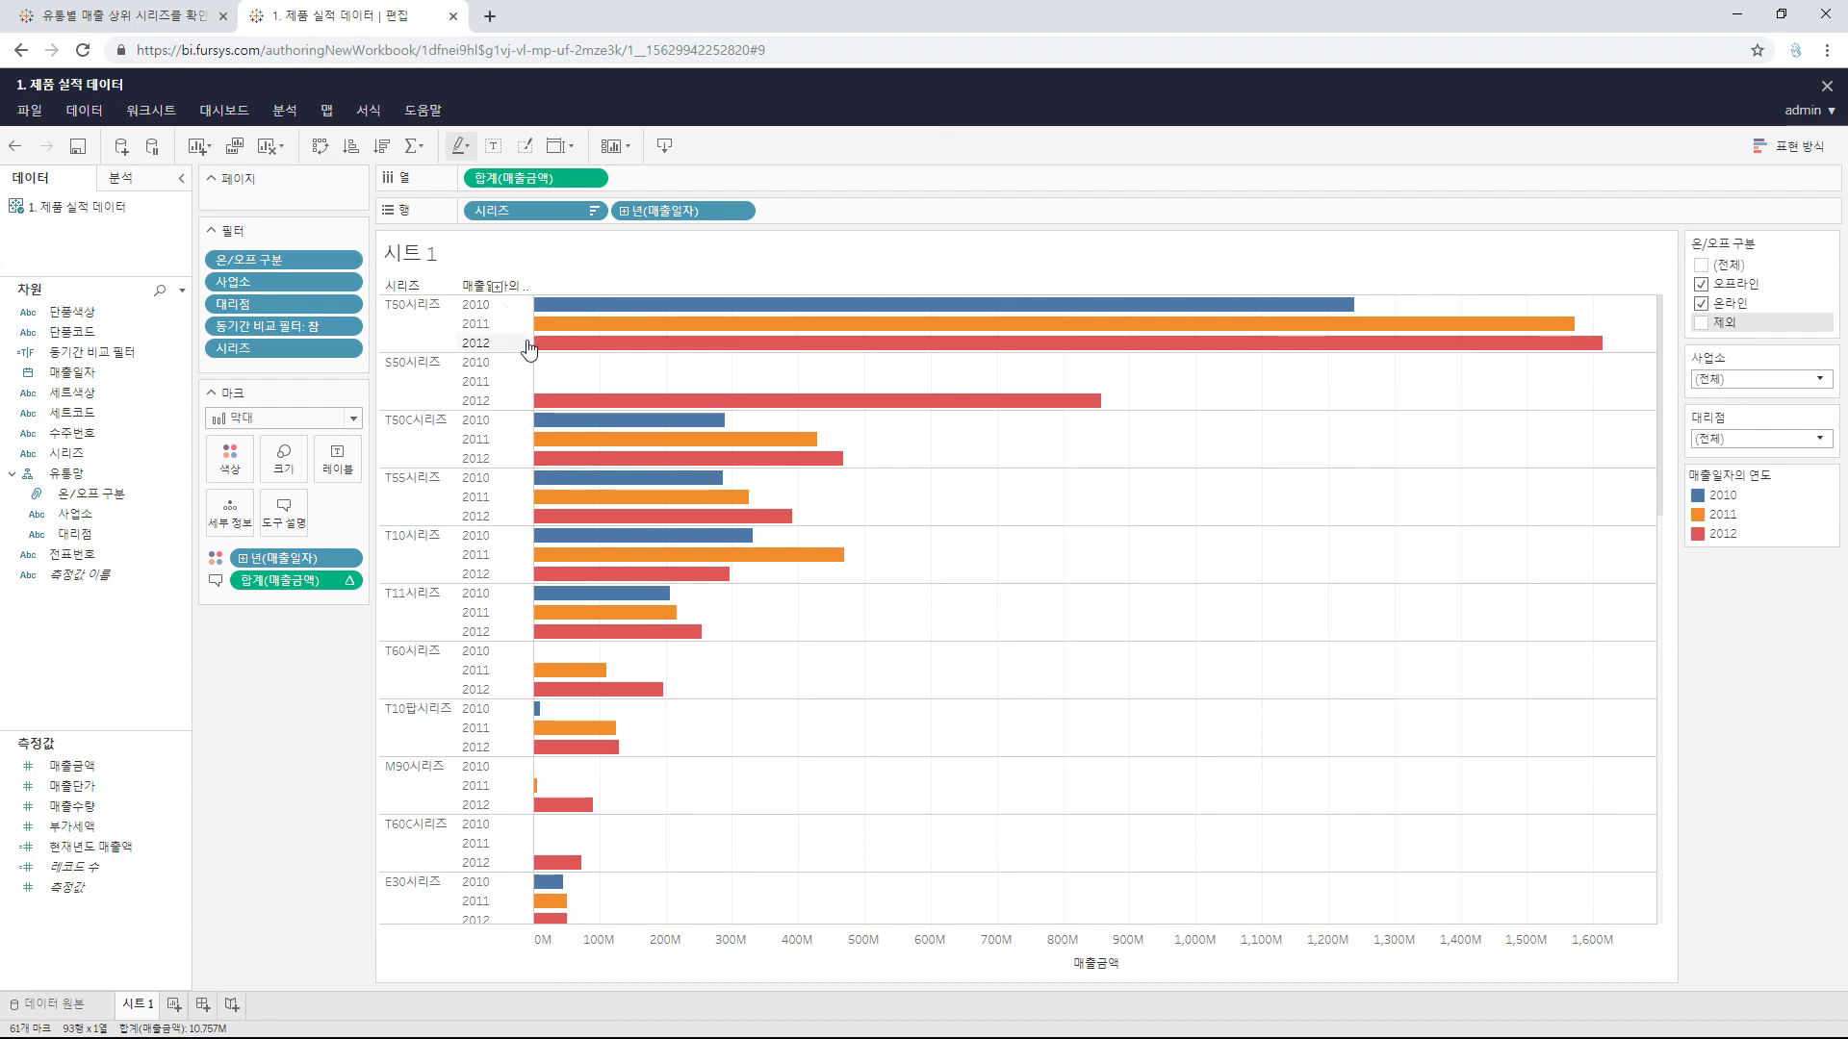
{"action": "scroll", "coordinate": [553, 501], "scroll_direction": "down", "scroll_amount": 5}
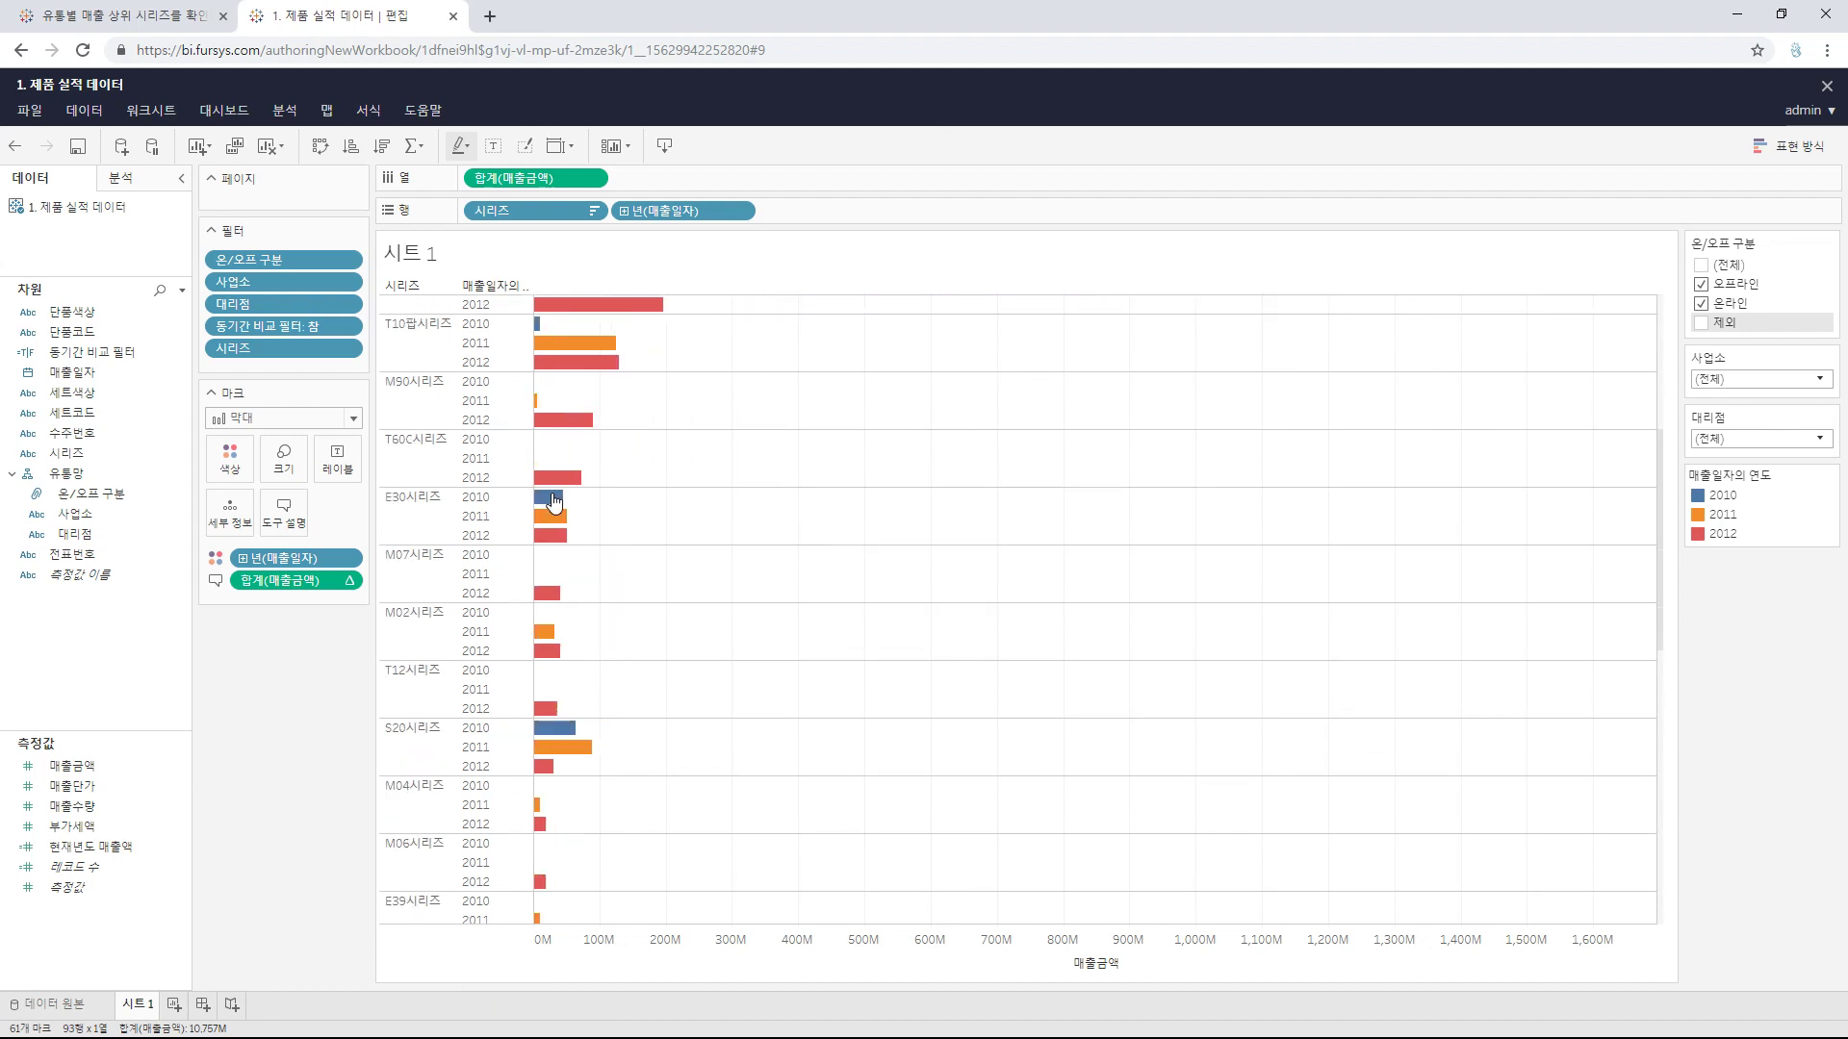
{"action": "scroll", "coordinate": [553, 501], "scroll_direction": "down", "scroll_amount": 4}
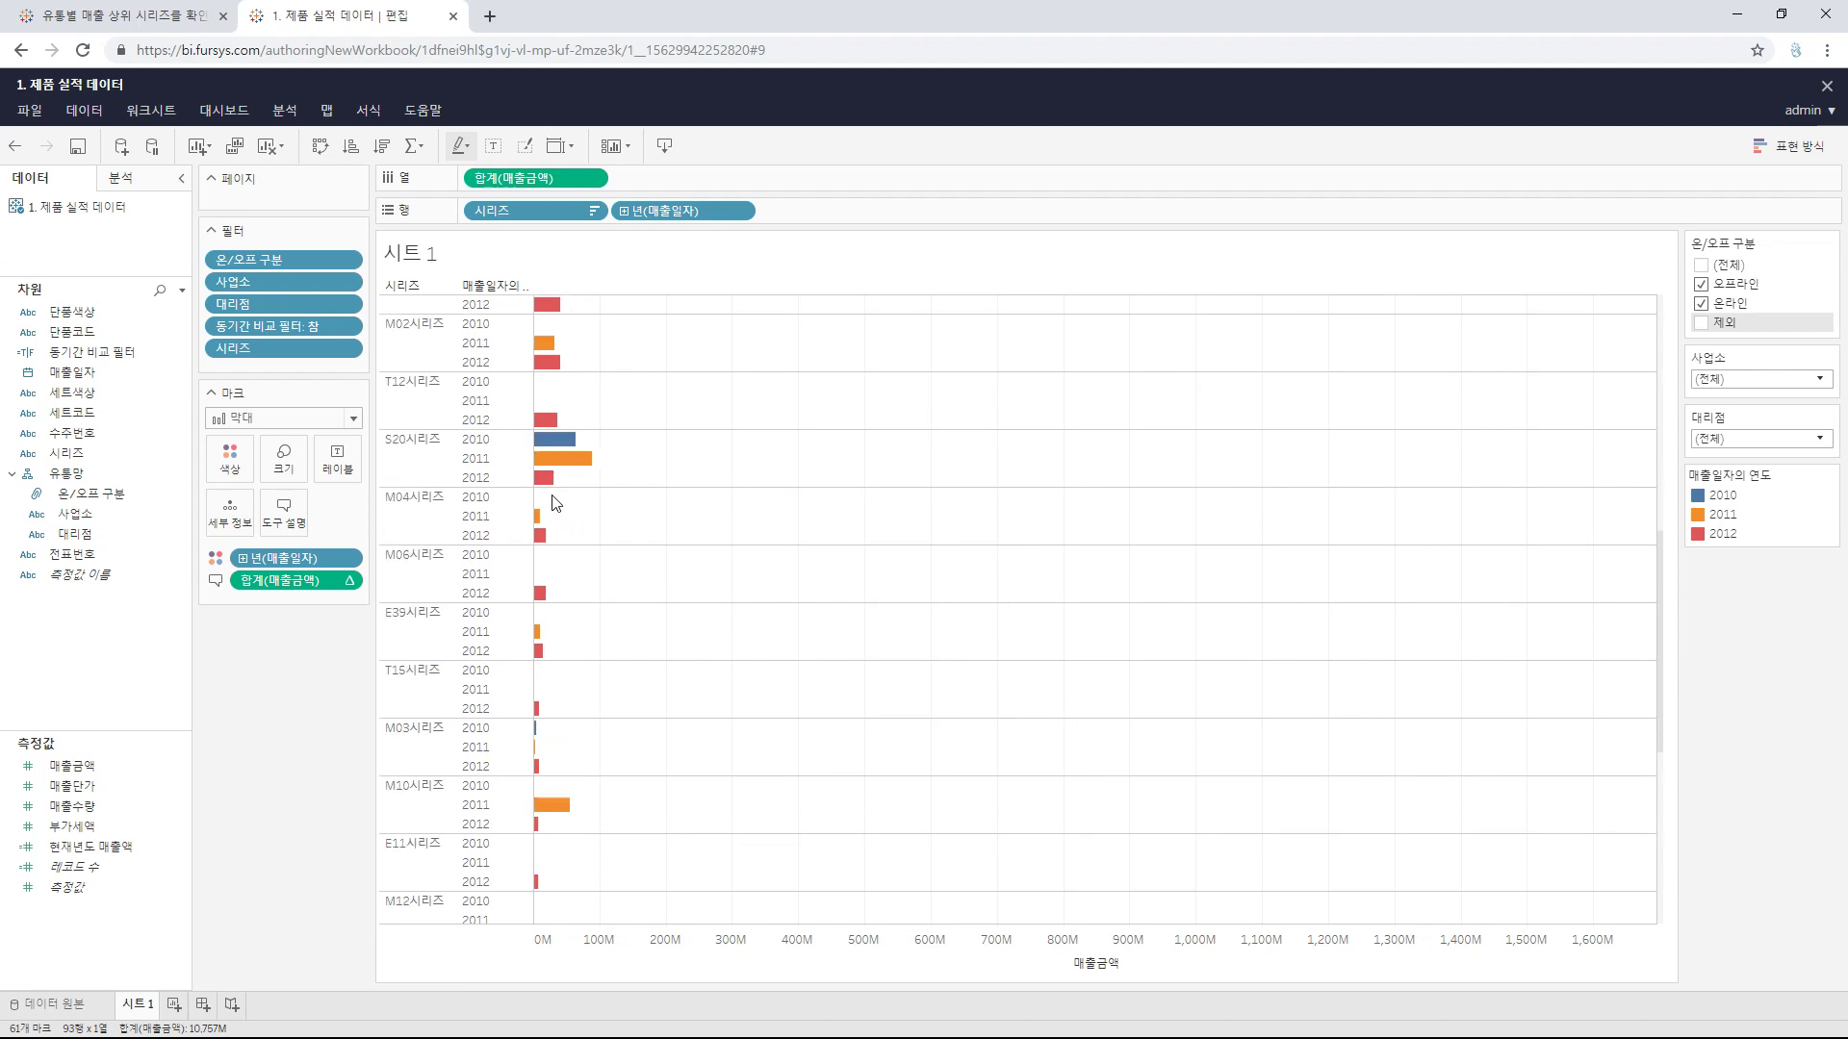
{"action": "scroll", "coordinate": [555, 502], "scroll_direction": "down", "scroll_amount": 6}
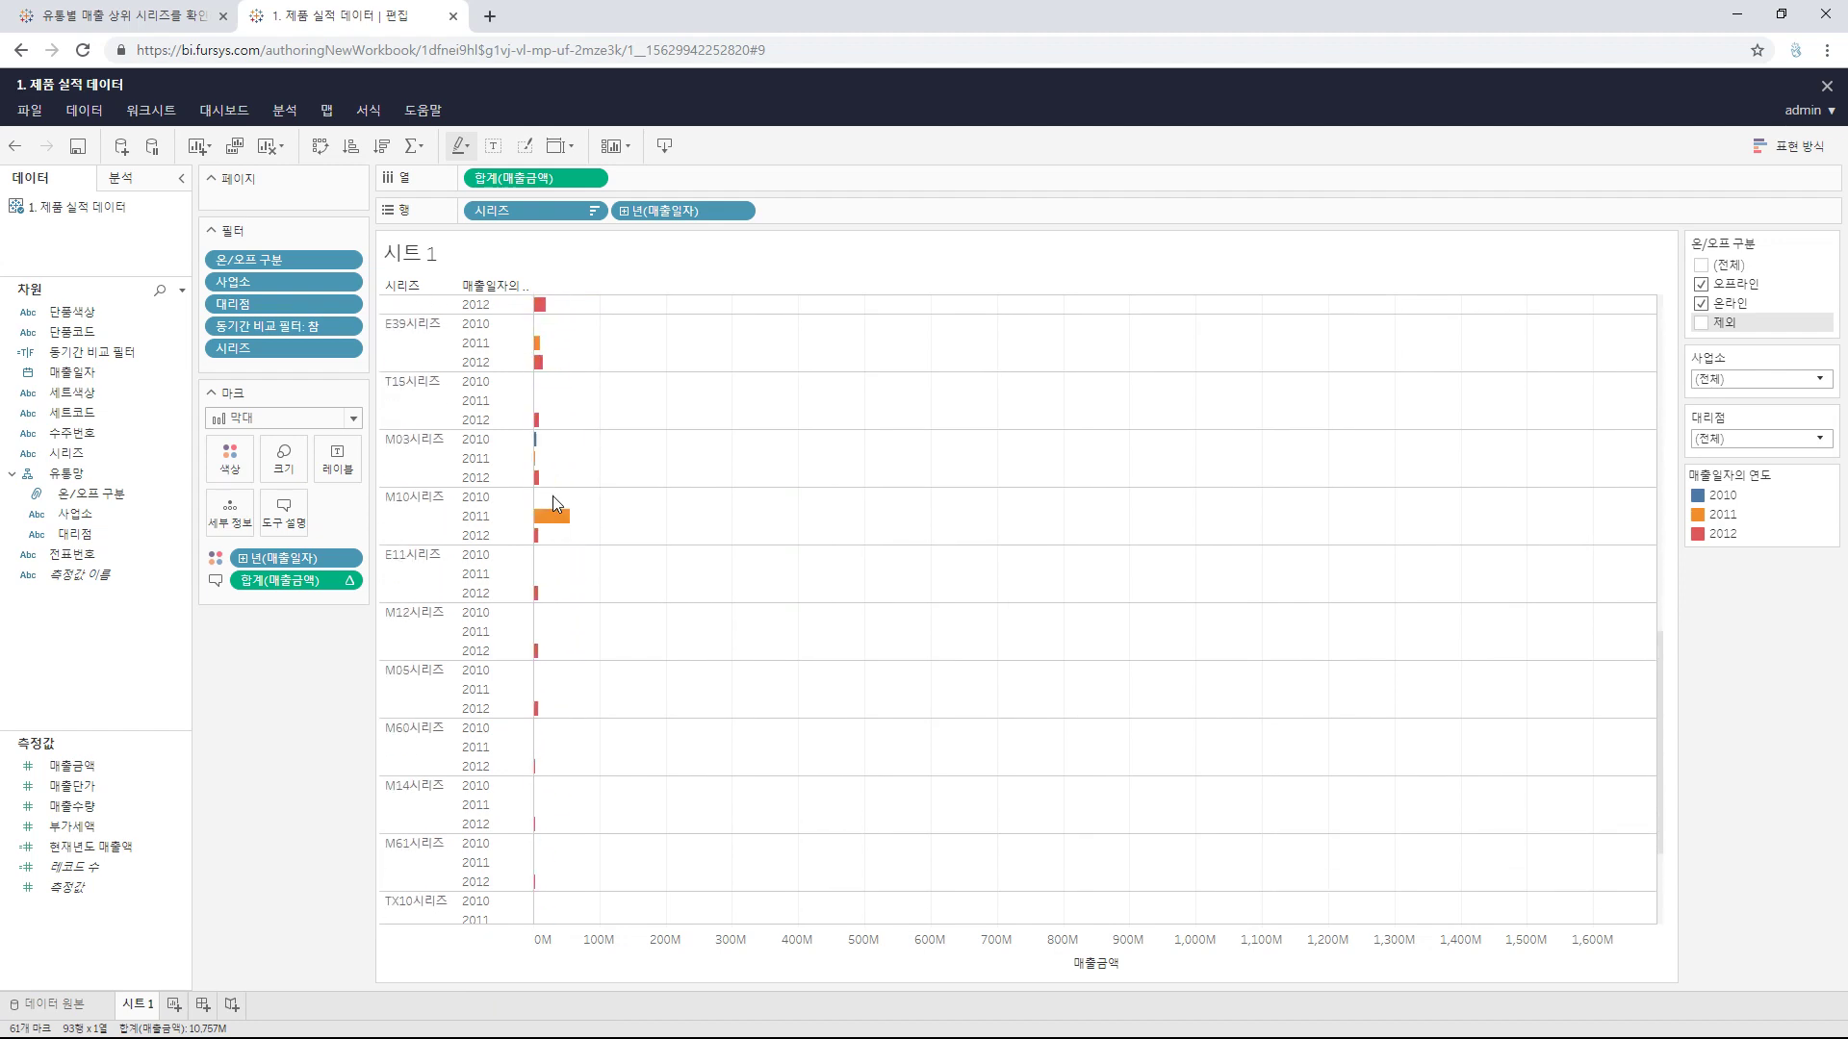
{"action": "scroll", "coordinate": [553, 496], "scroll_direction": "up", "scroll_amount": 15}
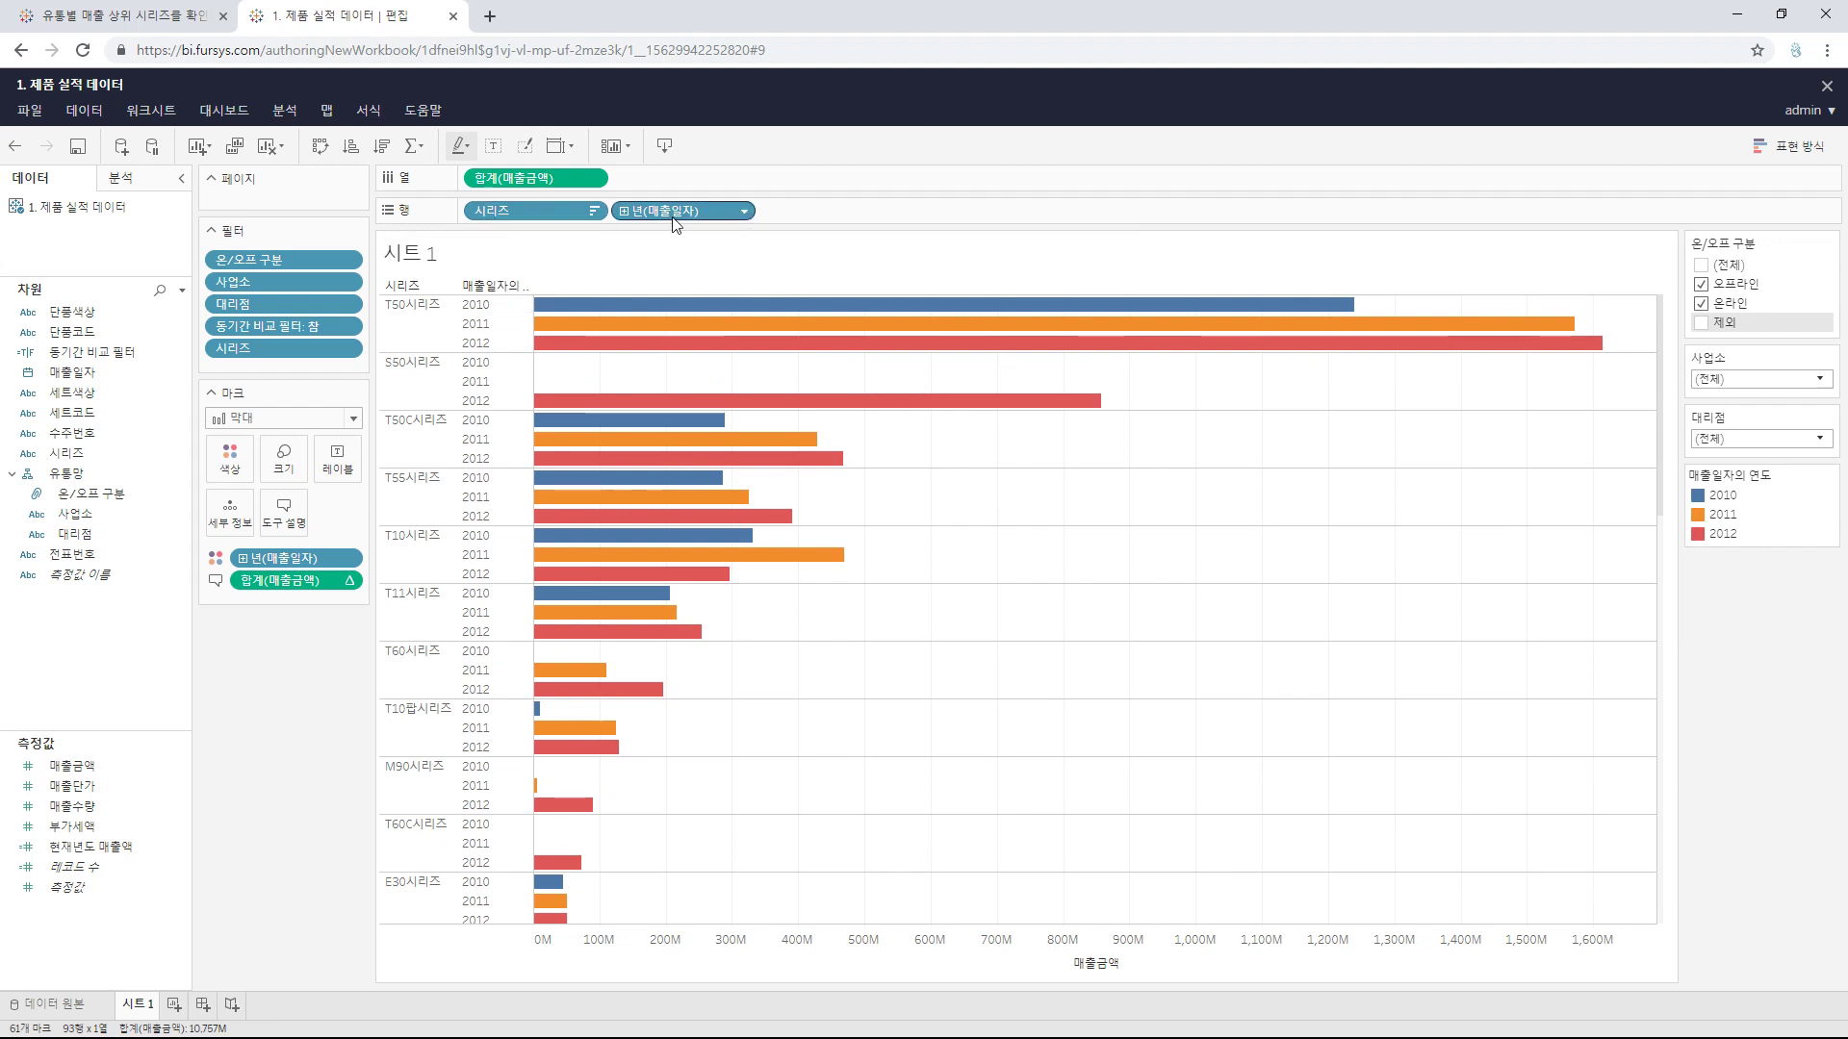
Step: Sort the 년(매출일자) row field in descending data source order so each series starts with the latest year
{"action": "left_click", "coordinate": [743, 214]}
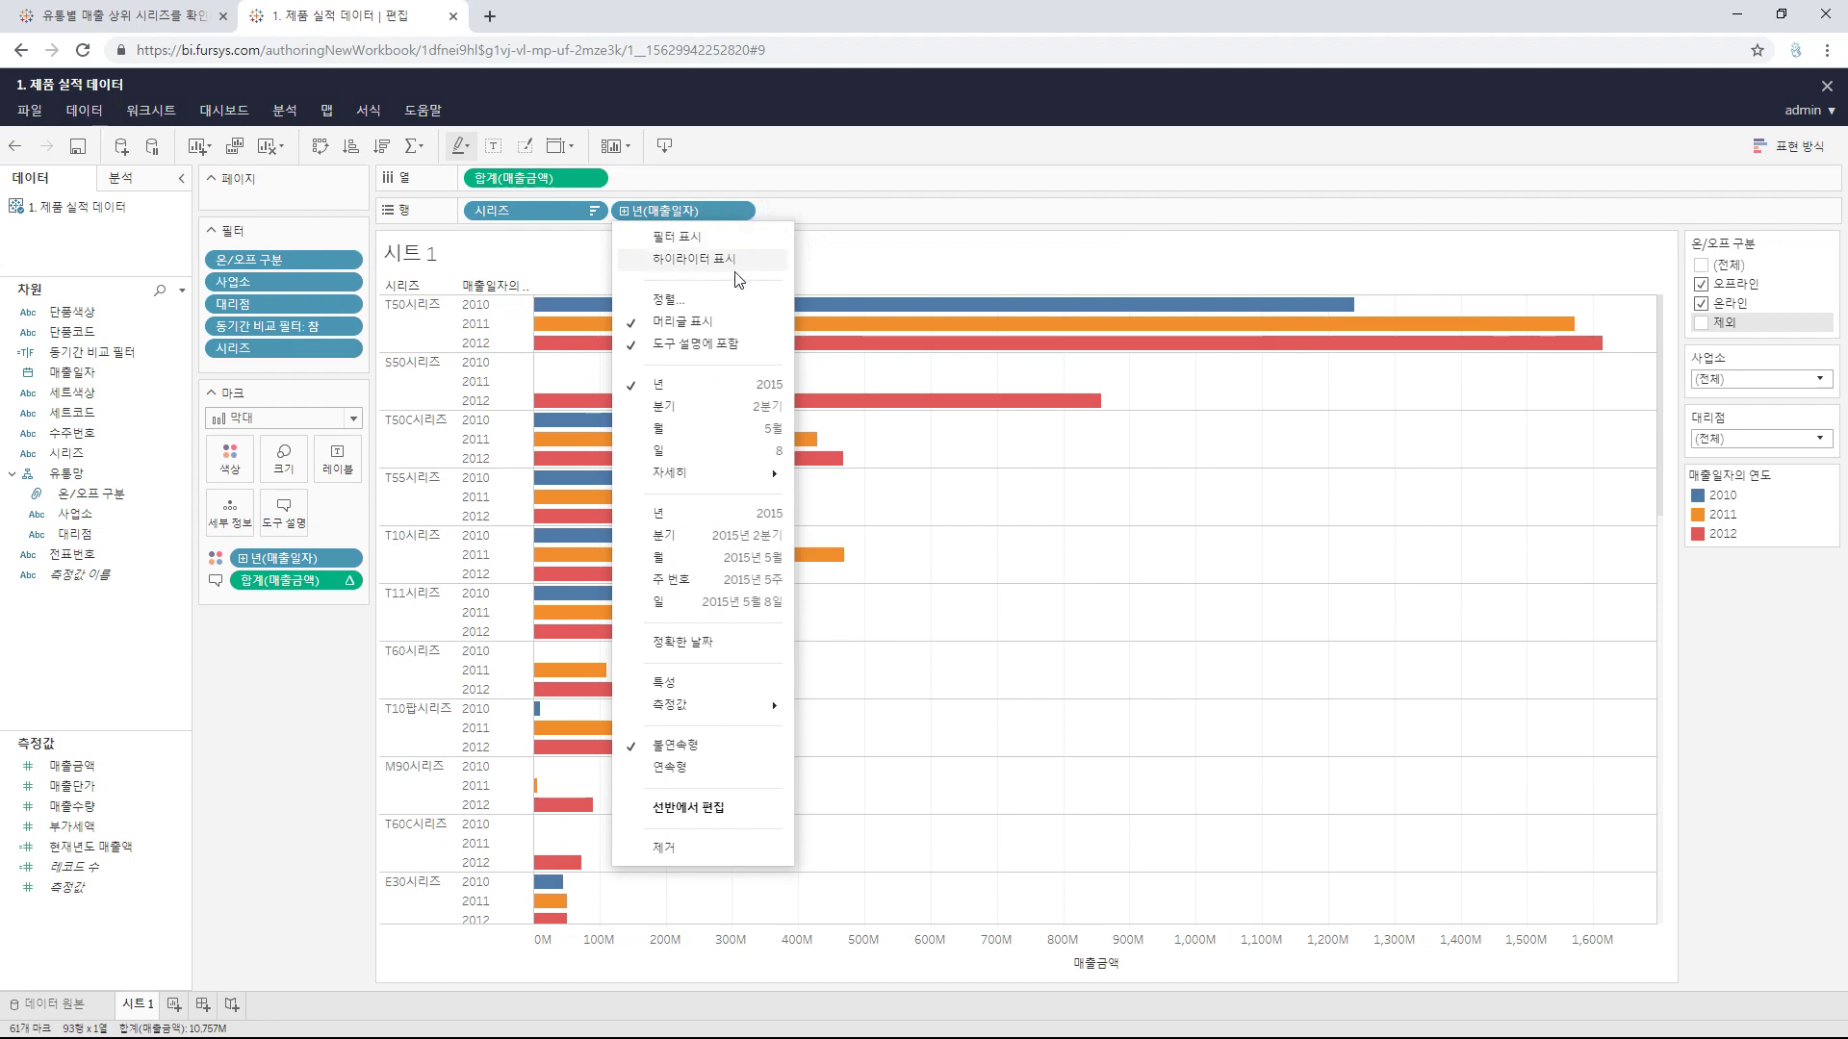
{"action": "left_click", "coordinate": [742, 299]}
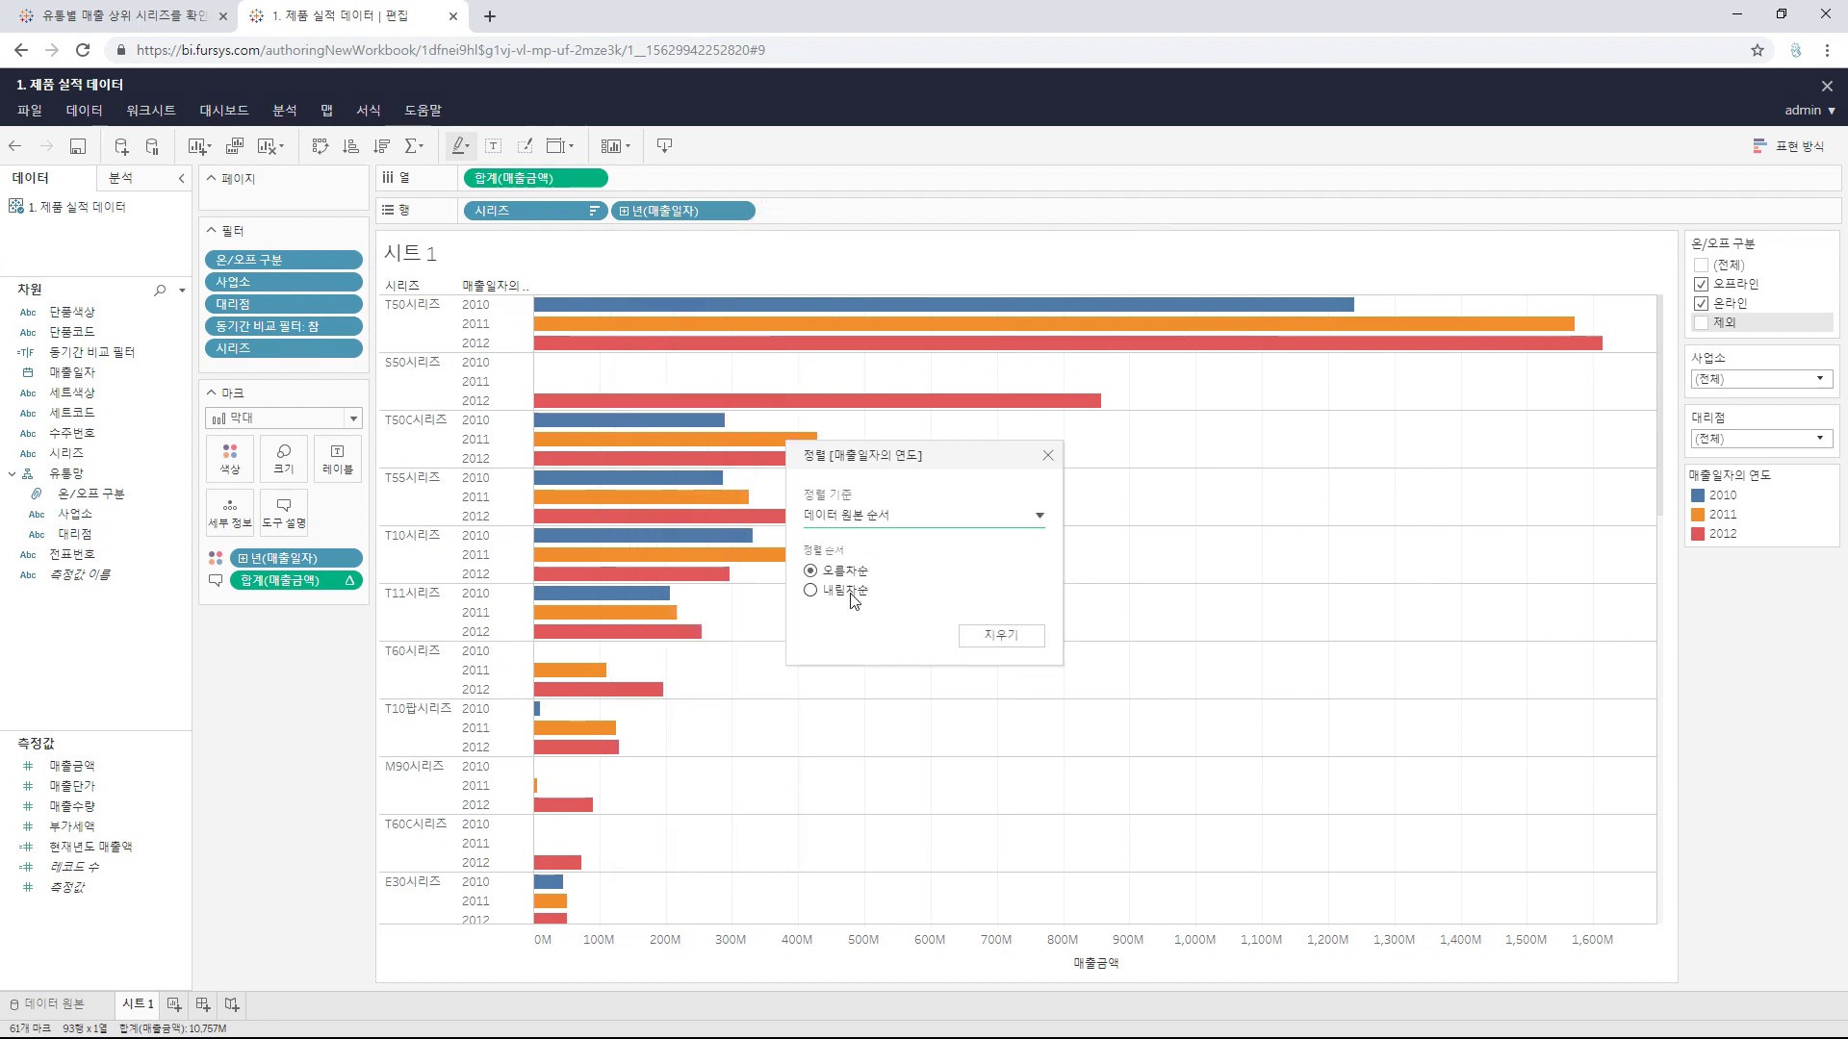
{"action": "left_click", "coordinate": [847, 591]}
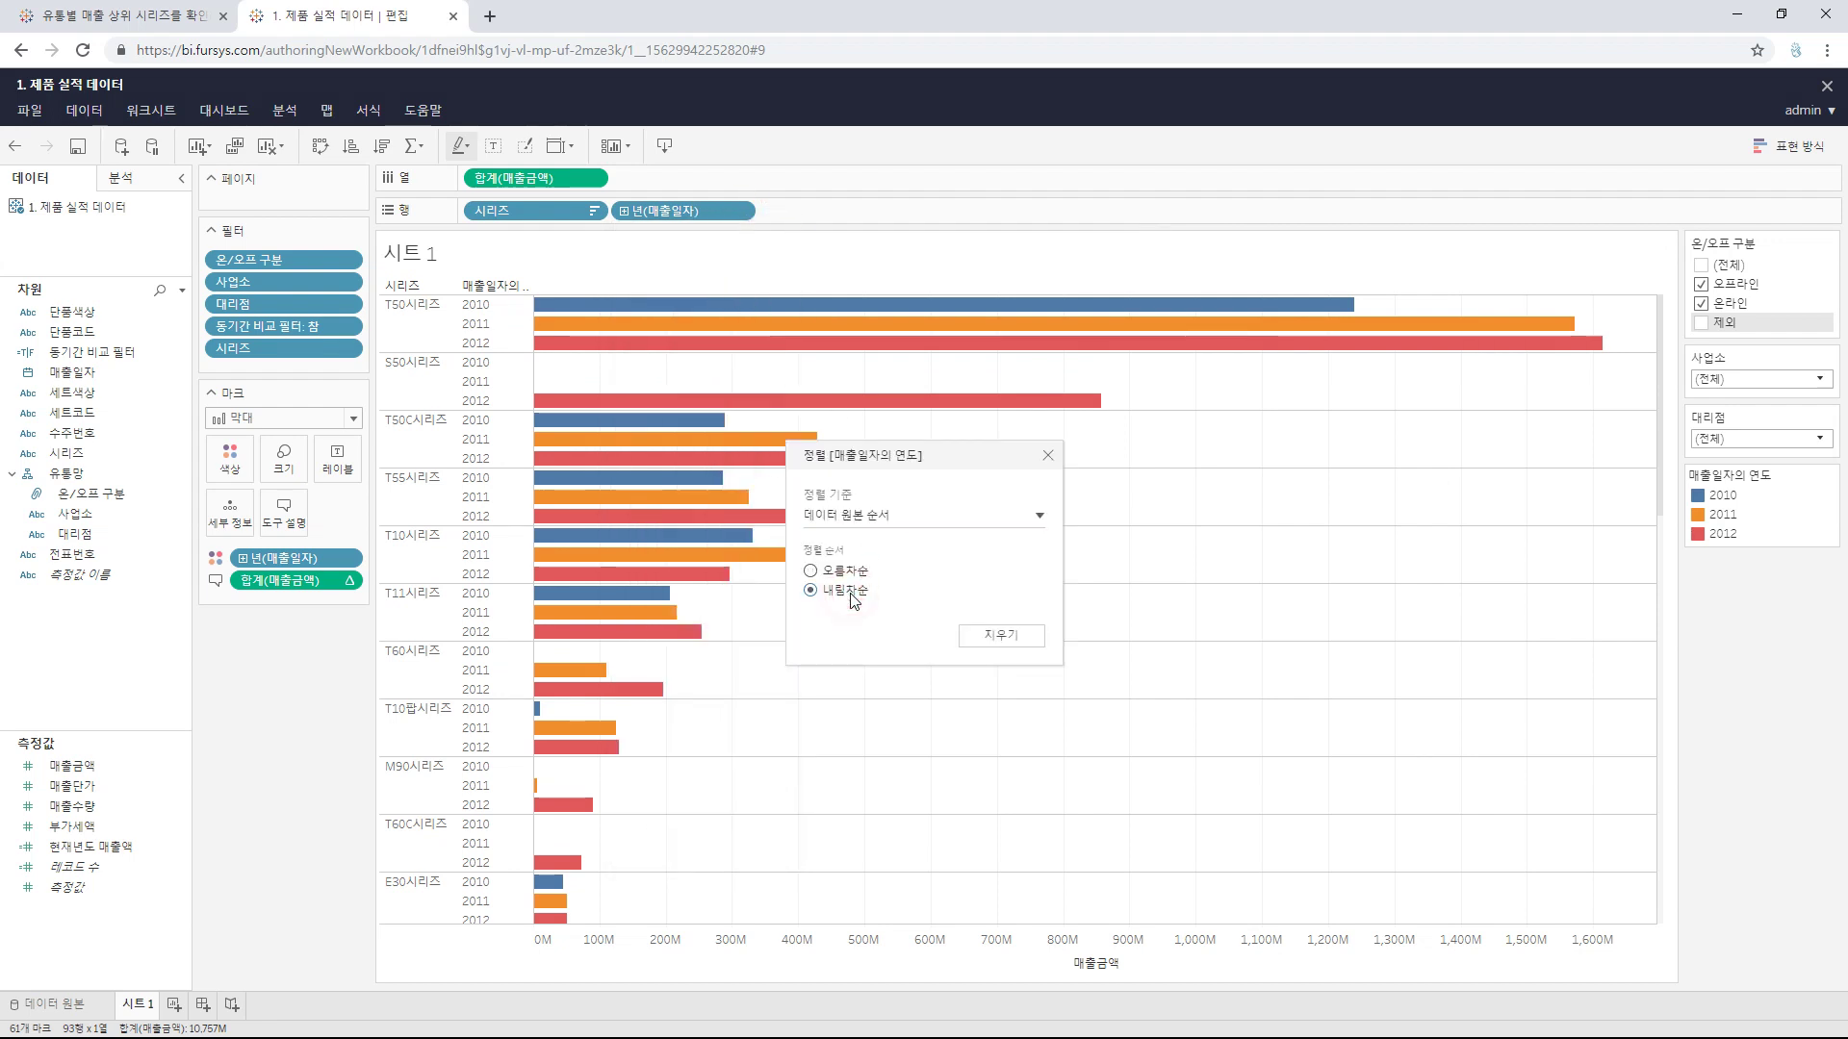
{"action": "left_click", "coordinate": [1048, 456]}
{"action": "mouse_move", "coordinate": [900, 307]}
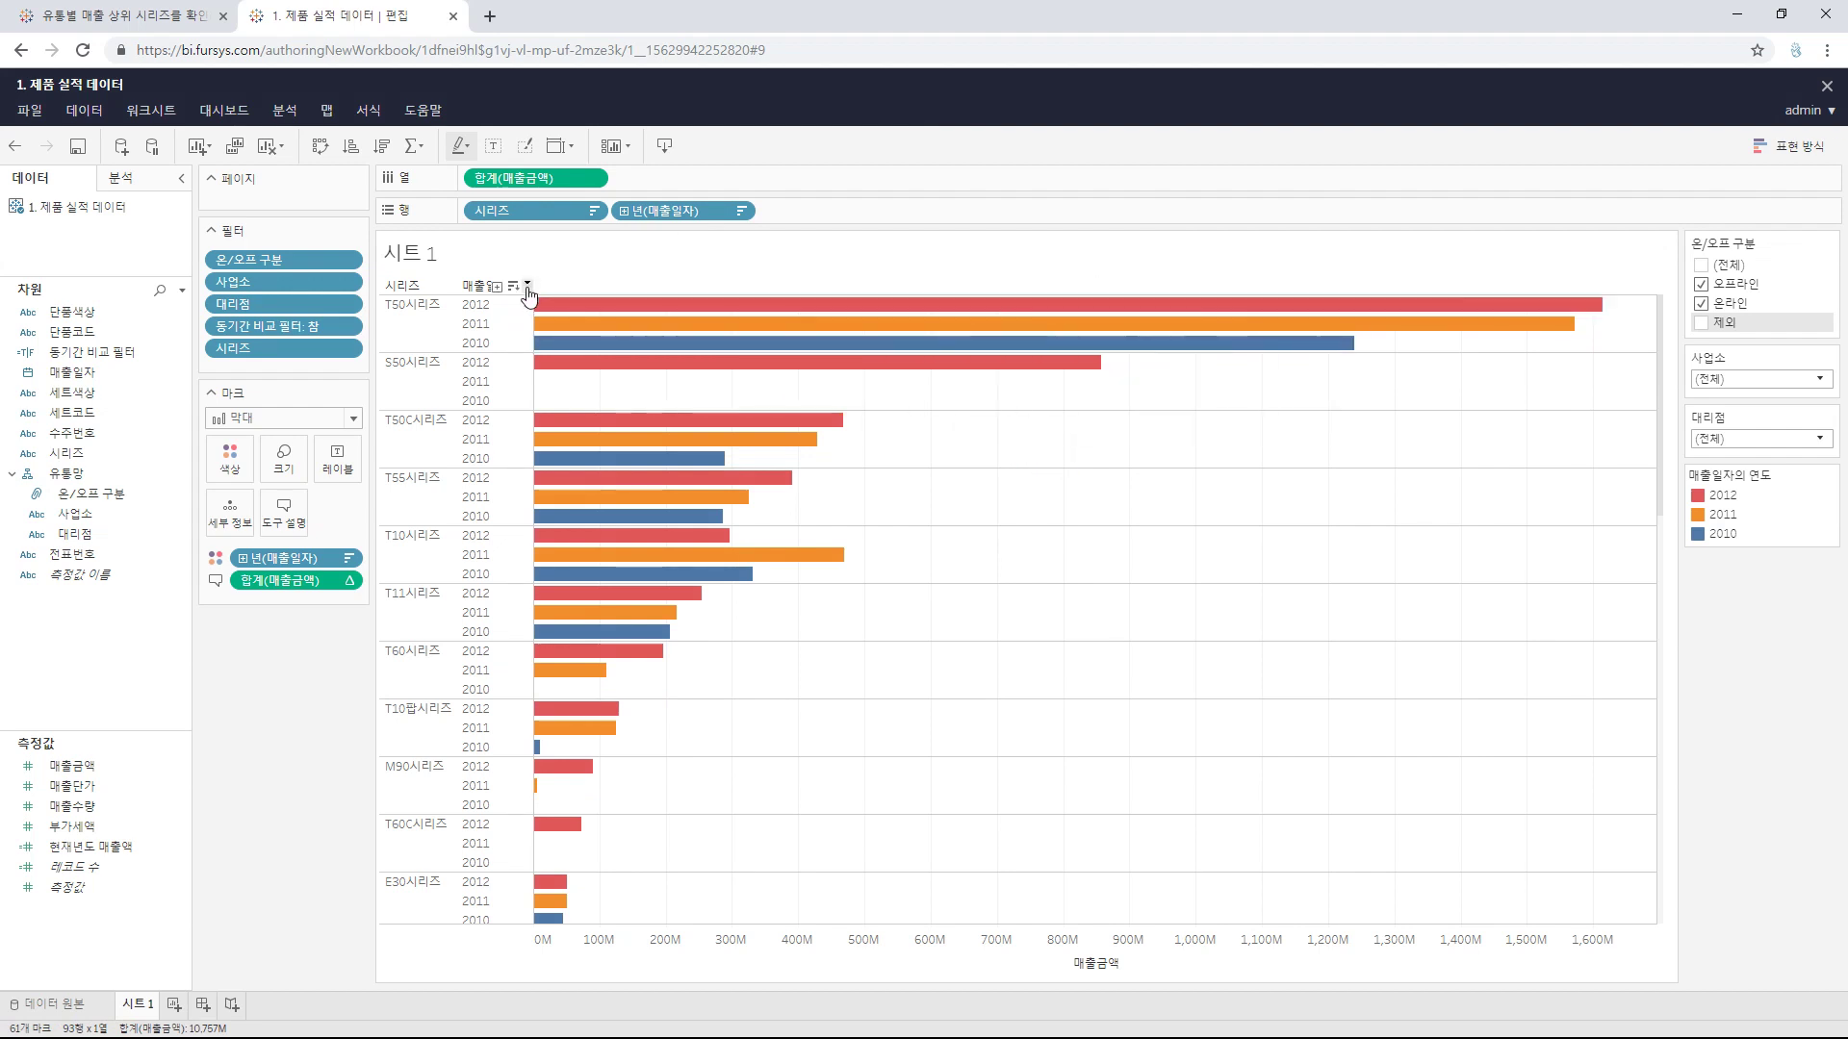
{"action": "mouse_move", "coordinate": [571, 332]}
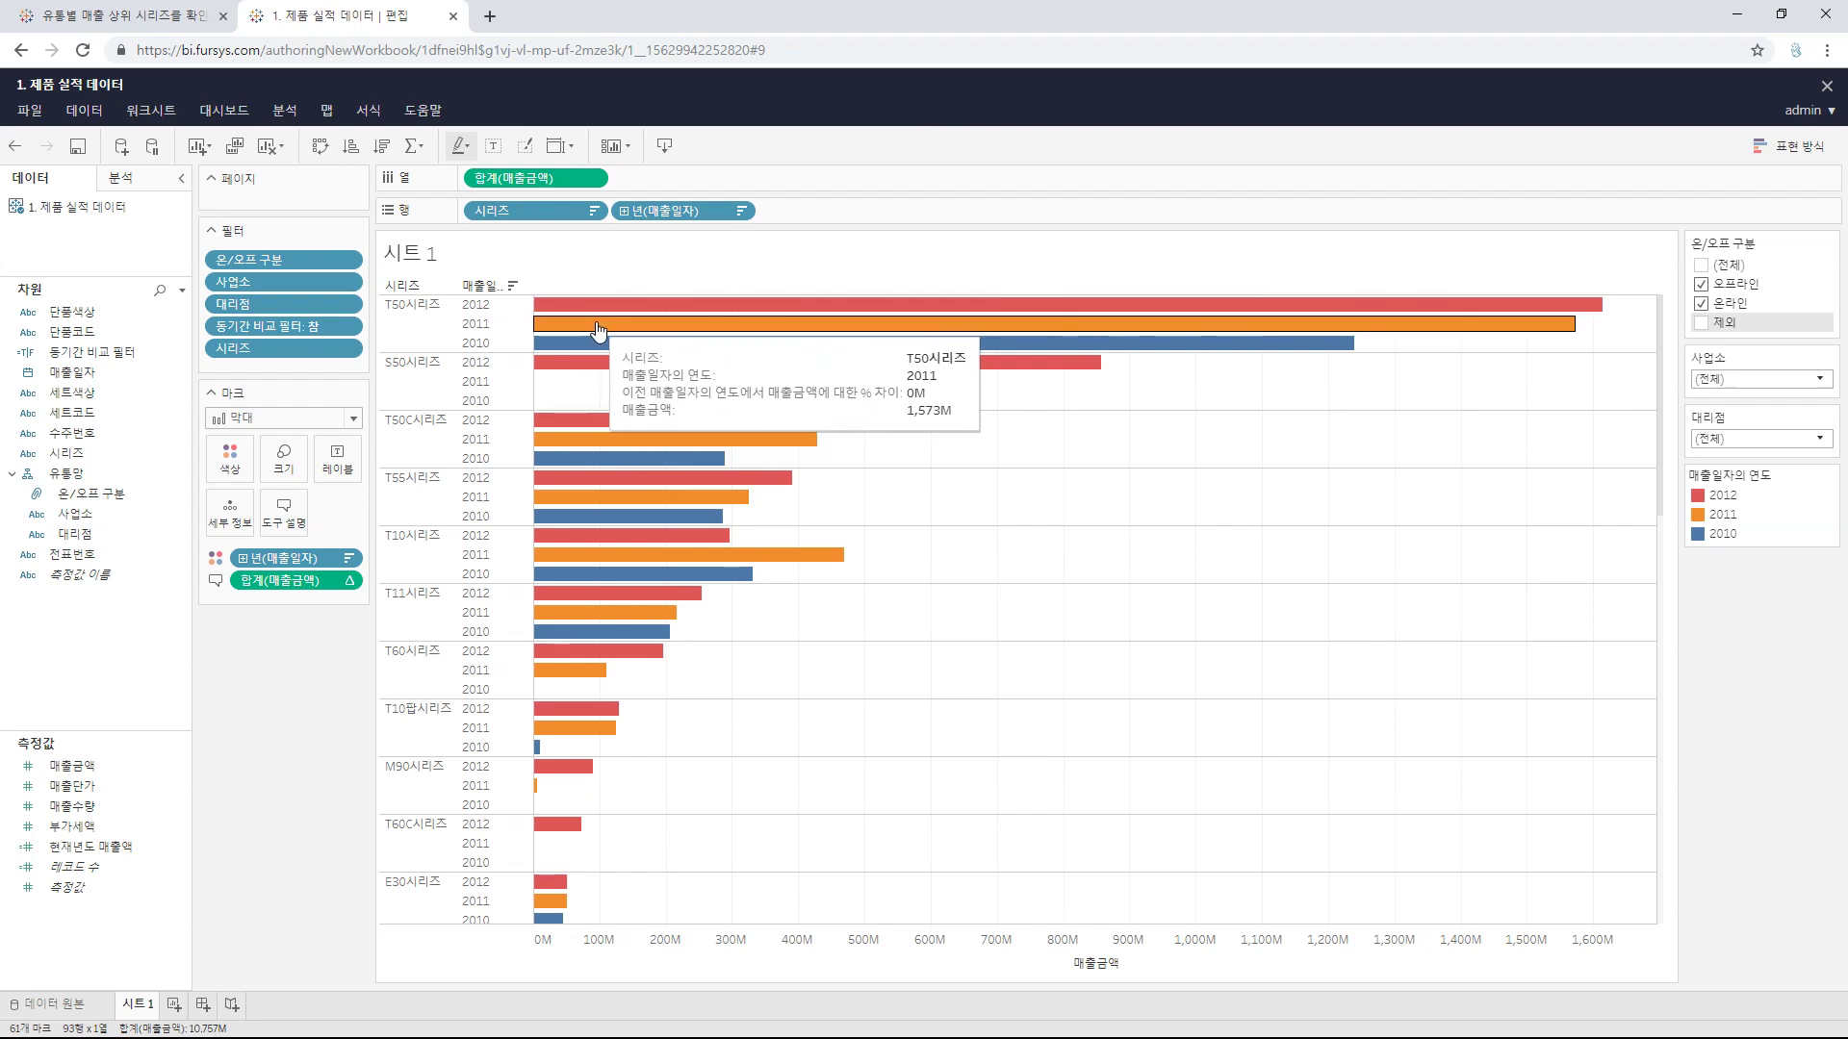
Step: Set the tooltip growth calculation to be relative to the next (다음) year and check the tooltips of the bars
{"action": "left_click", "coordinate": [352, 582]}
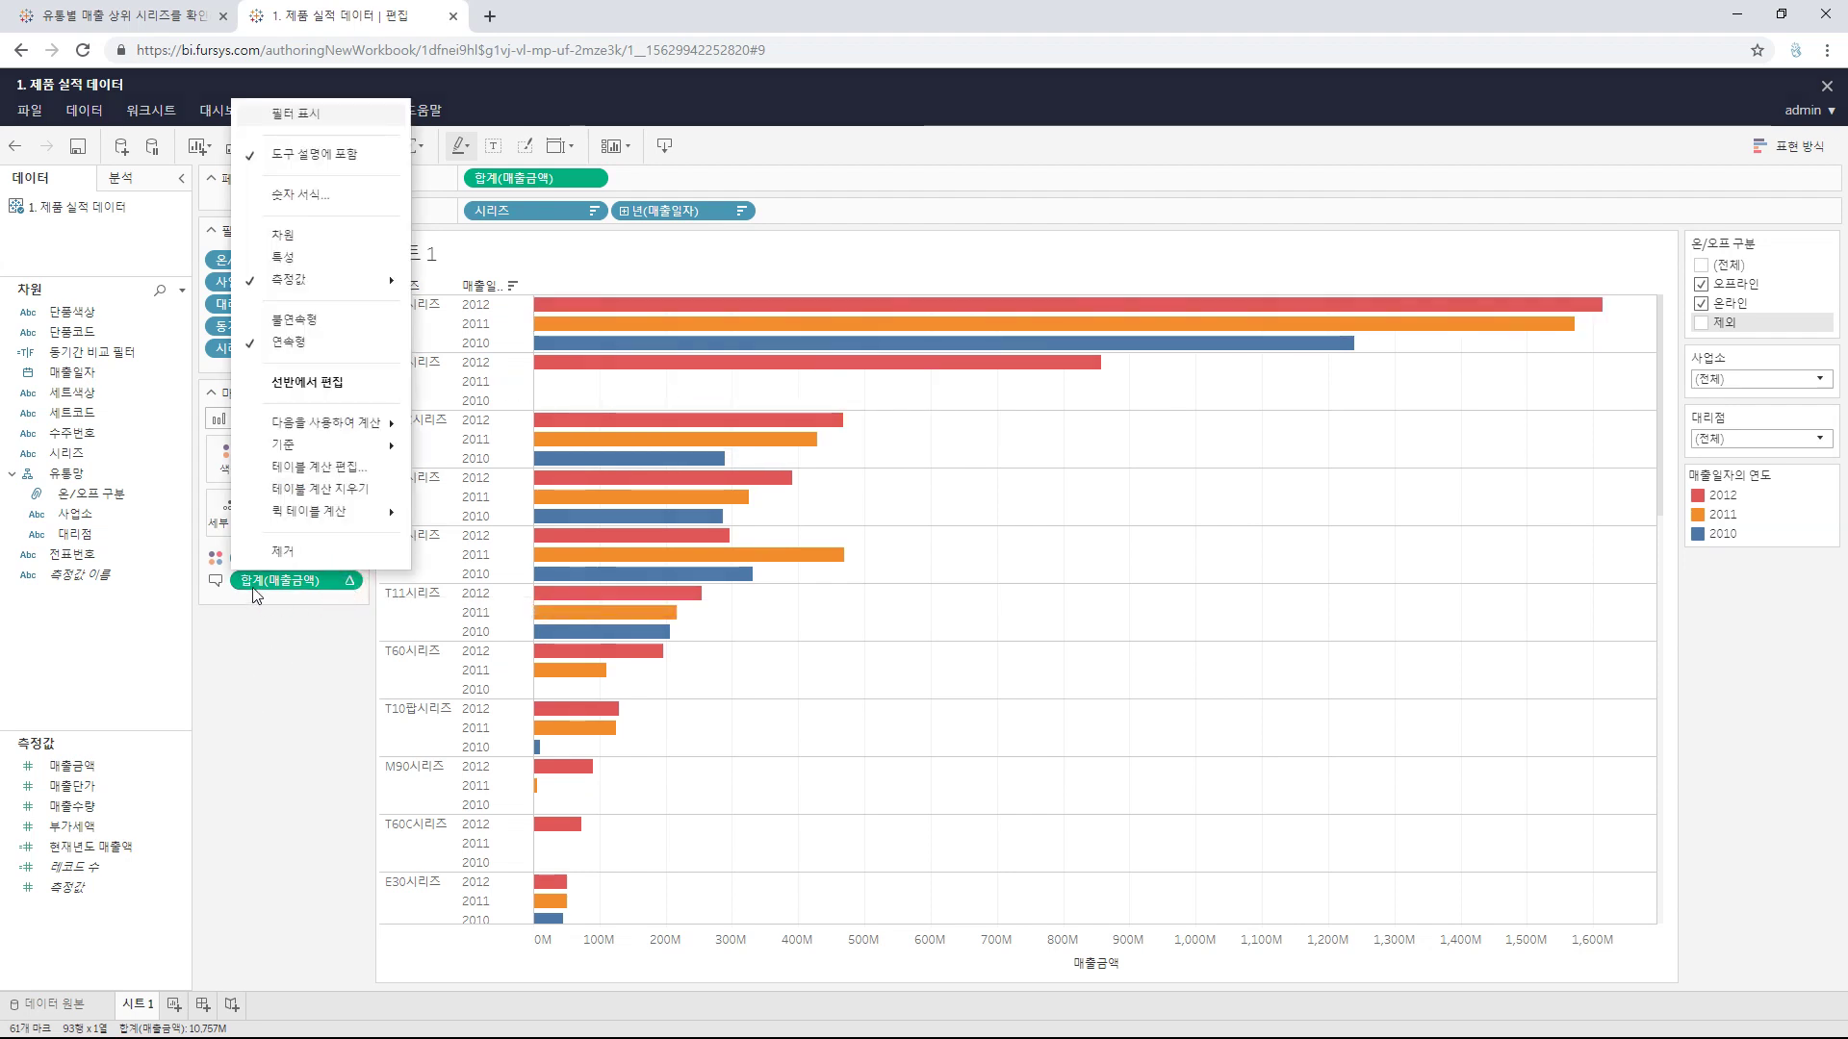
{"action": "mouse_move", "coordinate": [378, 518]}
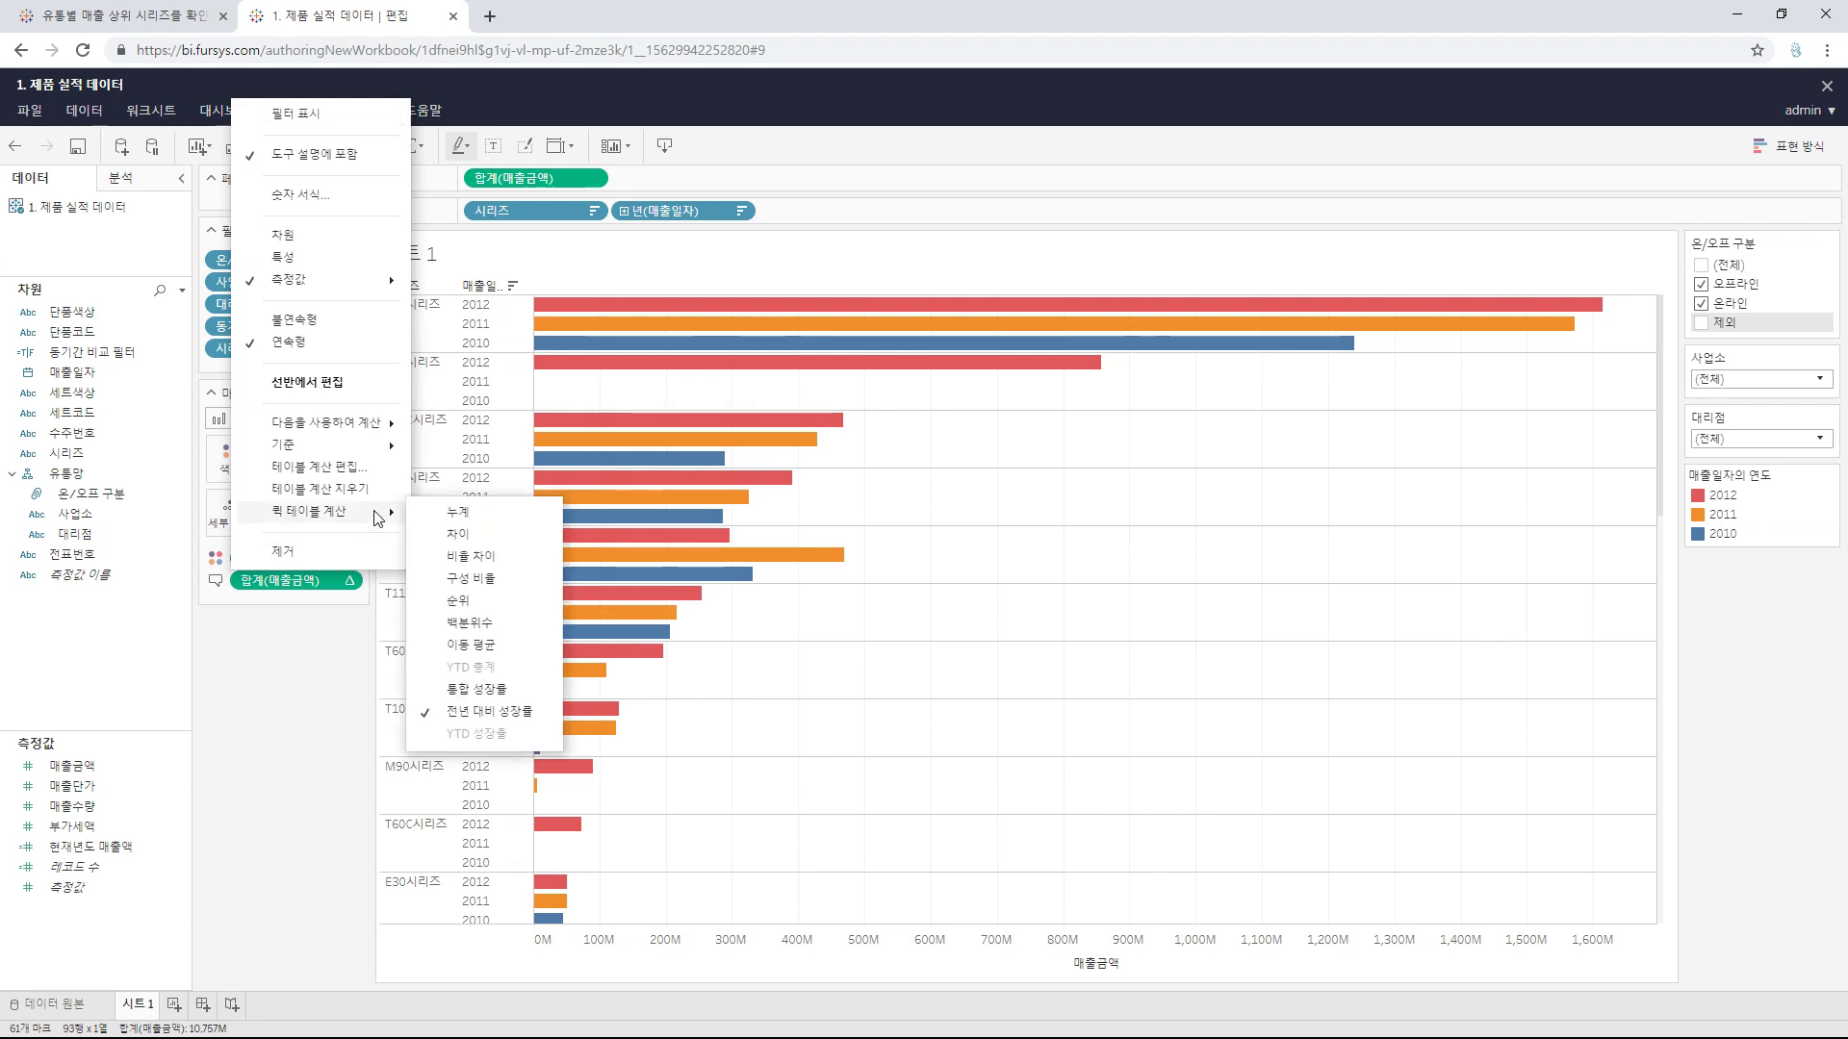
{"action": "mouse_move", "coordinate": [371, 448]}
{"action": "left_click", "coordinate": [478, 467]}
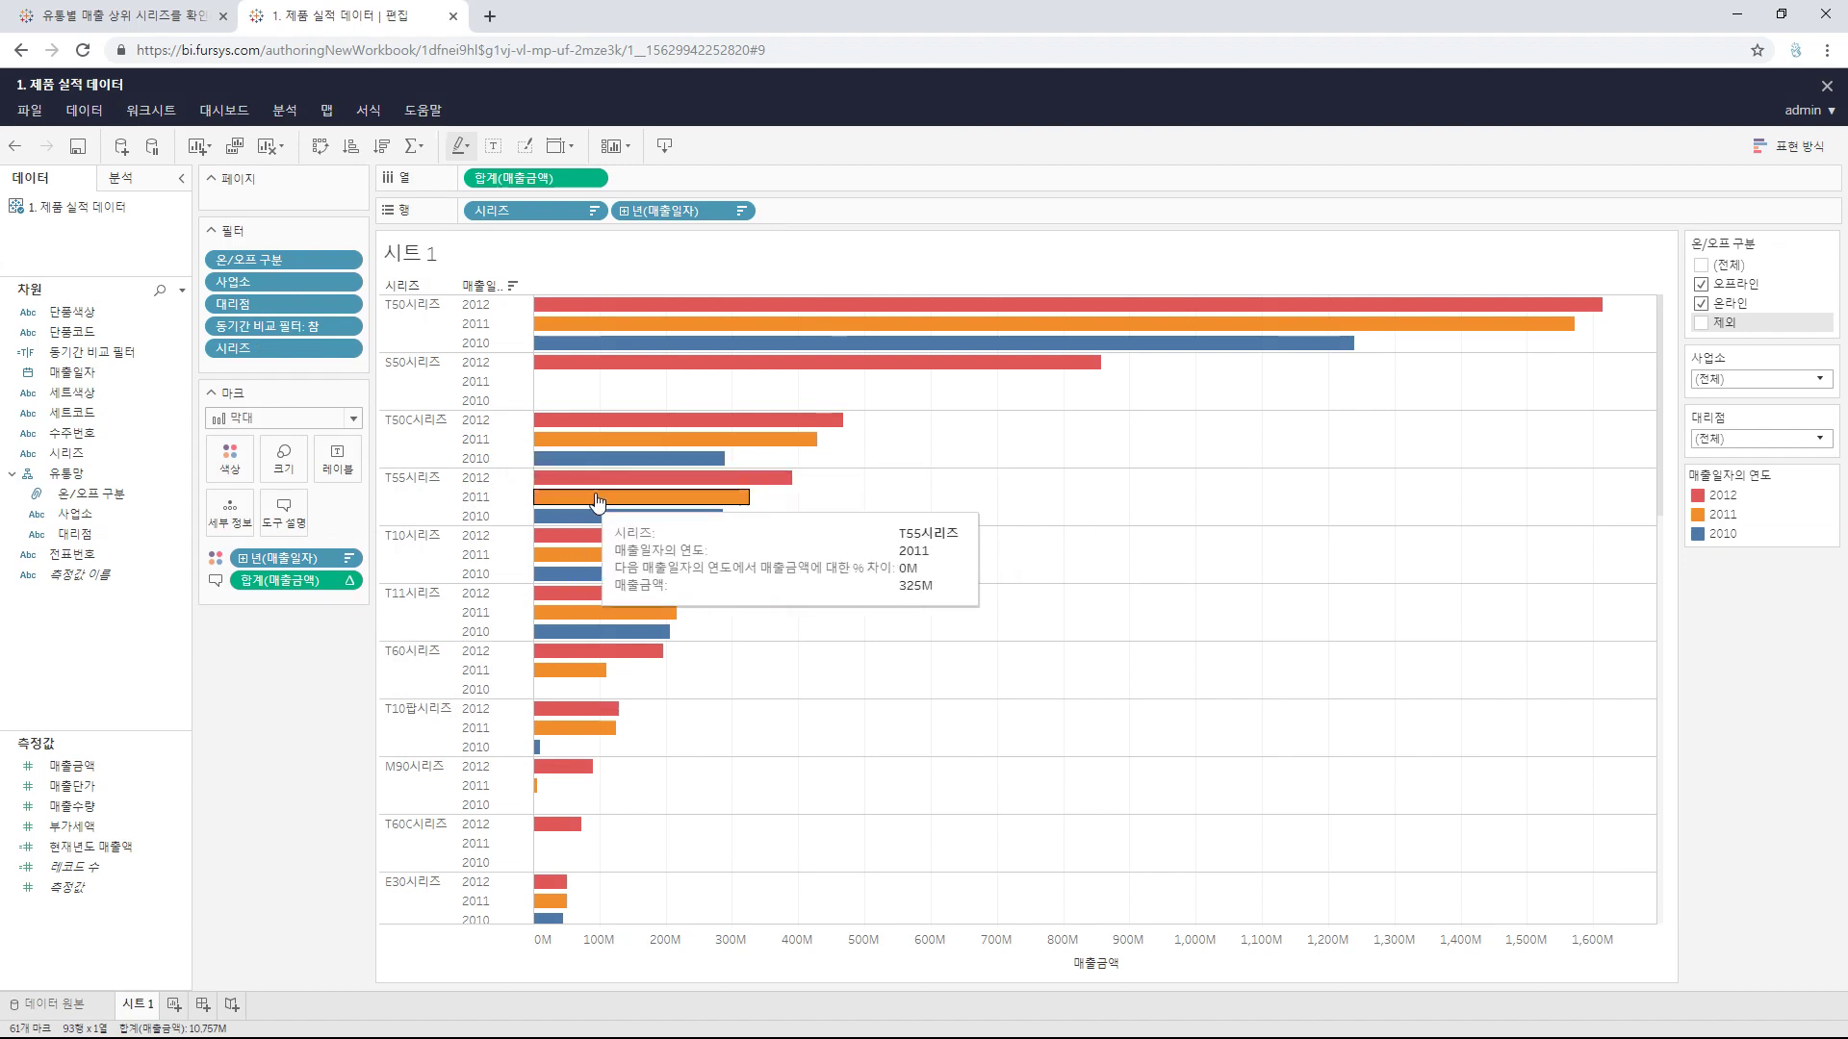
{"action": "mouse_move", "coordinate": [556, 327]}
{"action": "mouse_move", "coordinate": [633, 308]}
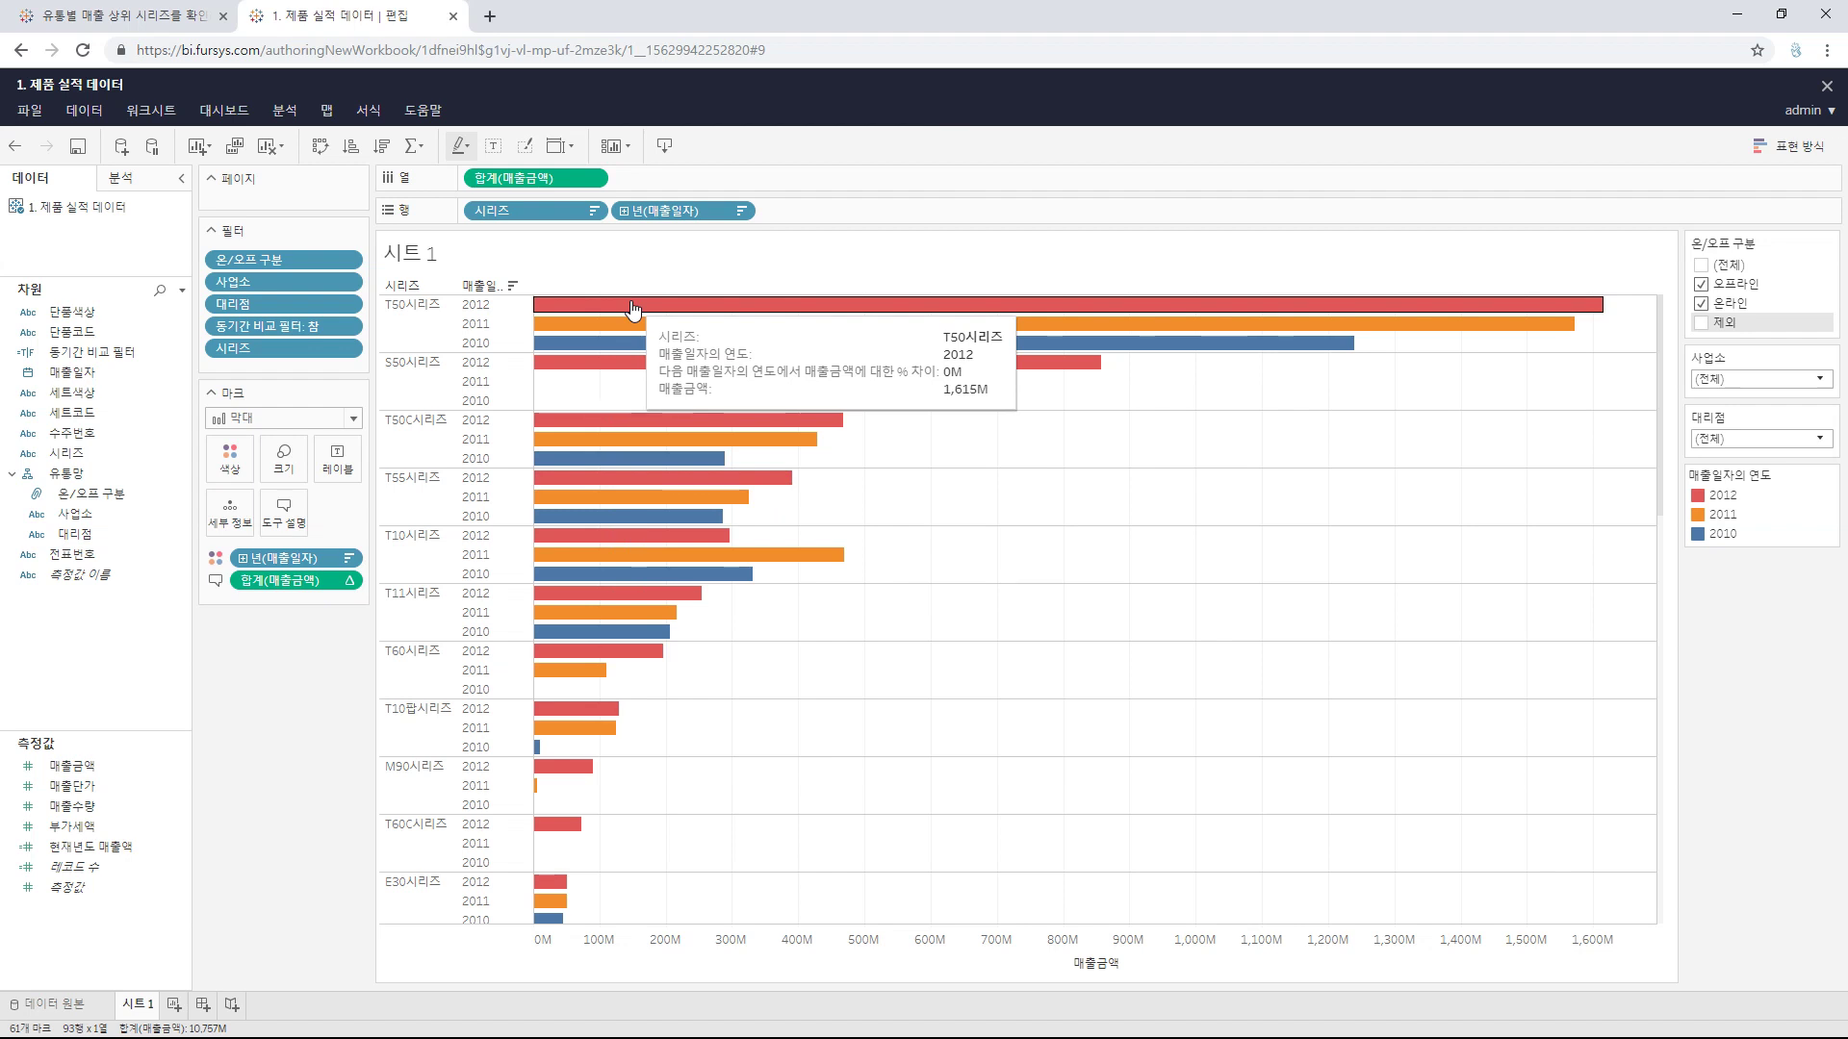
Step: Recolor the year bars from the 시애틀의 회색 palette, giving 2011 the bluish mid gray and 2010 the lighter gray
{"action": "left_click", "coordinate": [251, 473]}
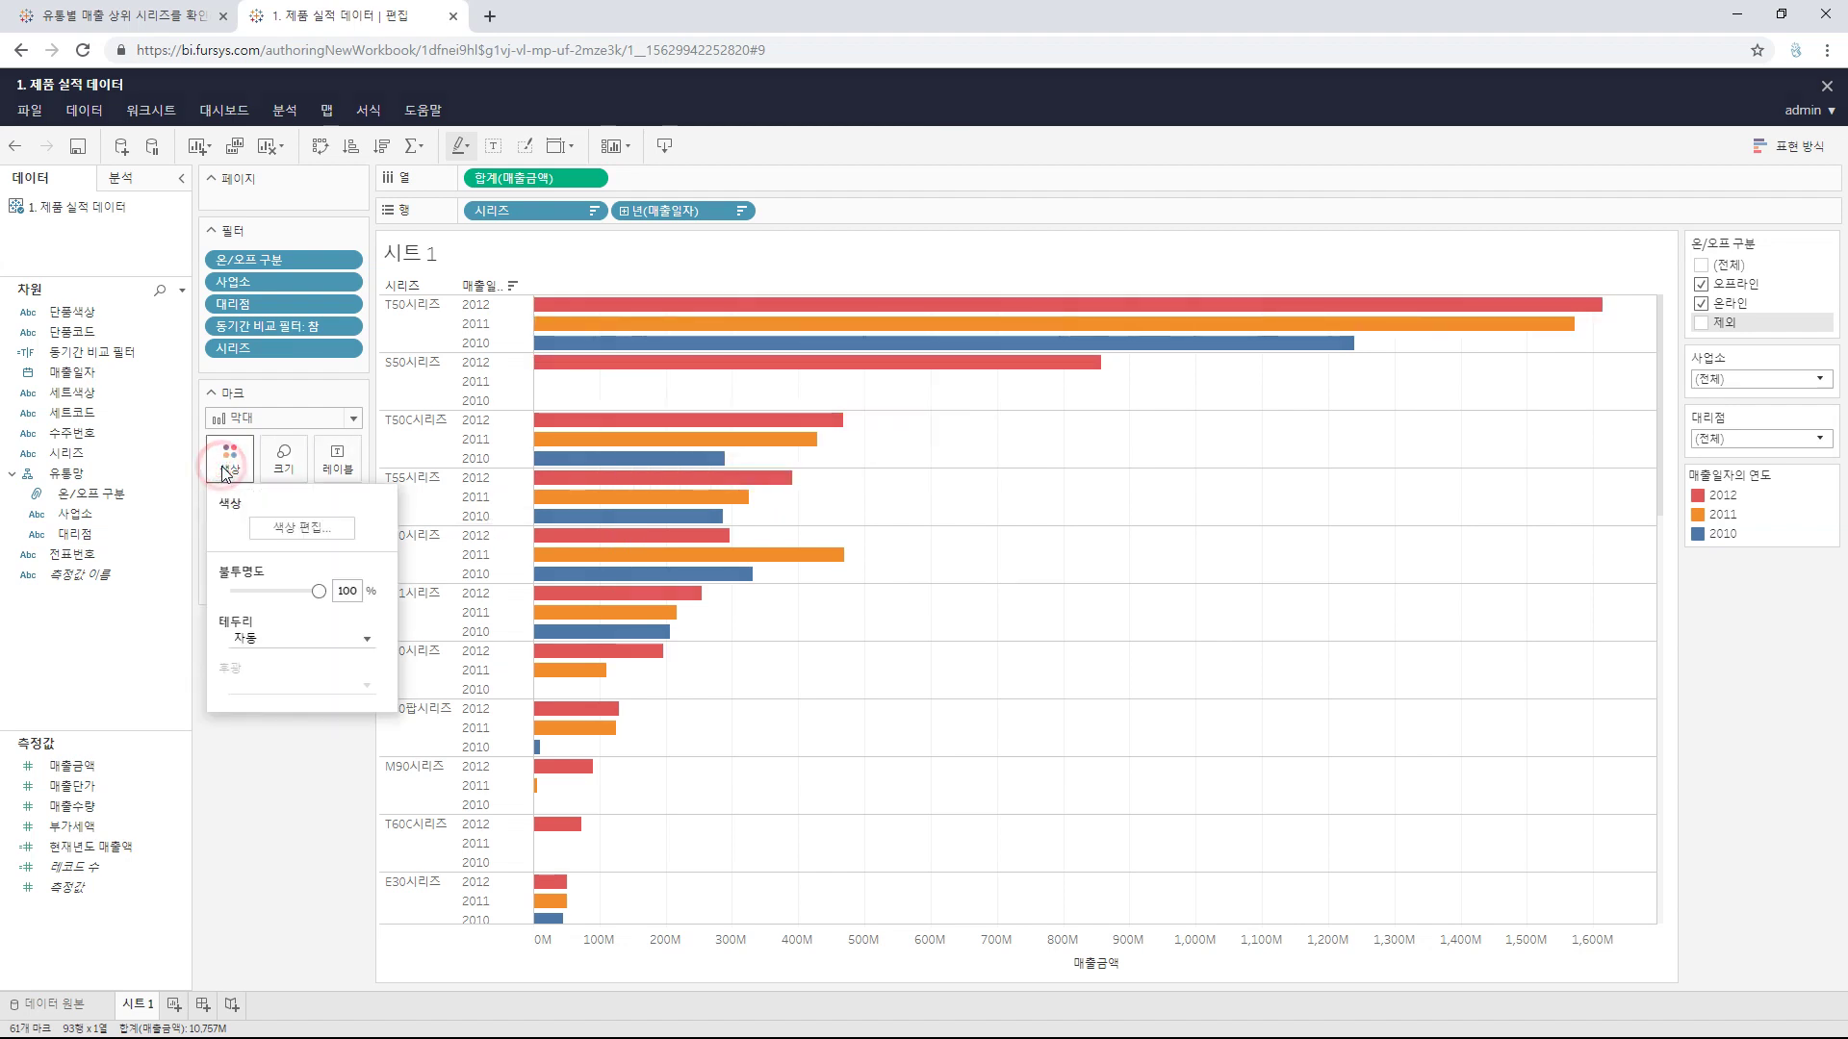
{"action": "left_click", "coordinate": [282, 530]}
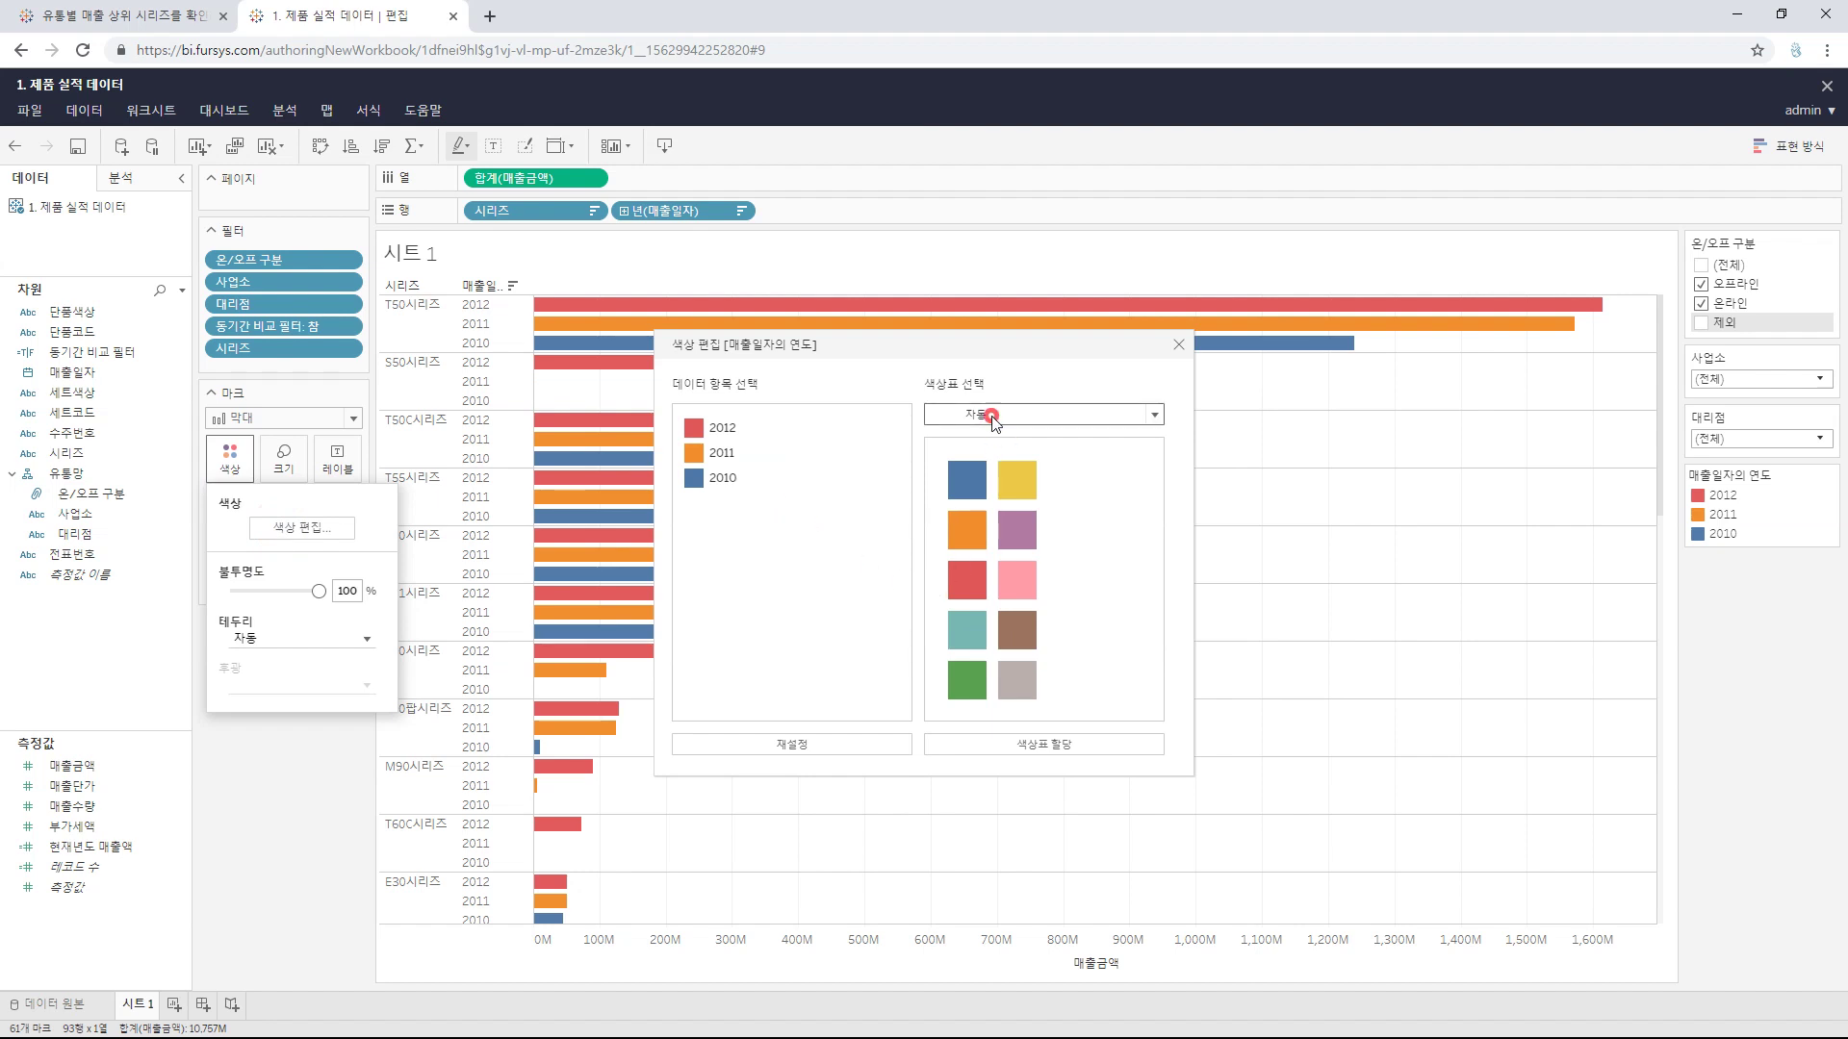
{"action": "left_click", "coordinate": [989, 414]}
{"action": "left_click", "coordinate": [980, 545]}
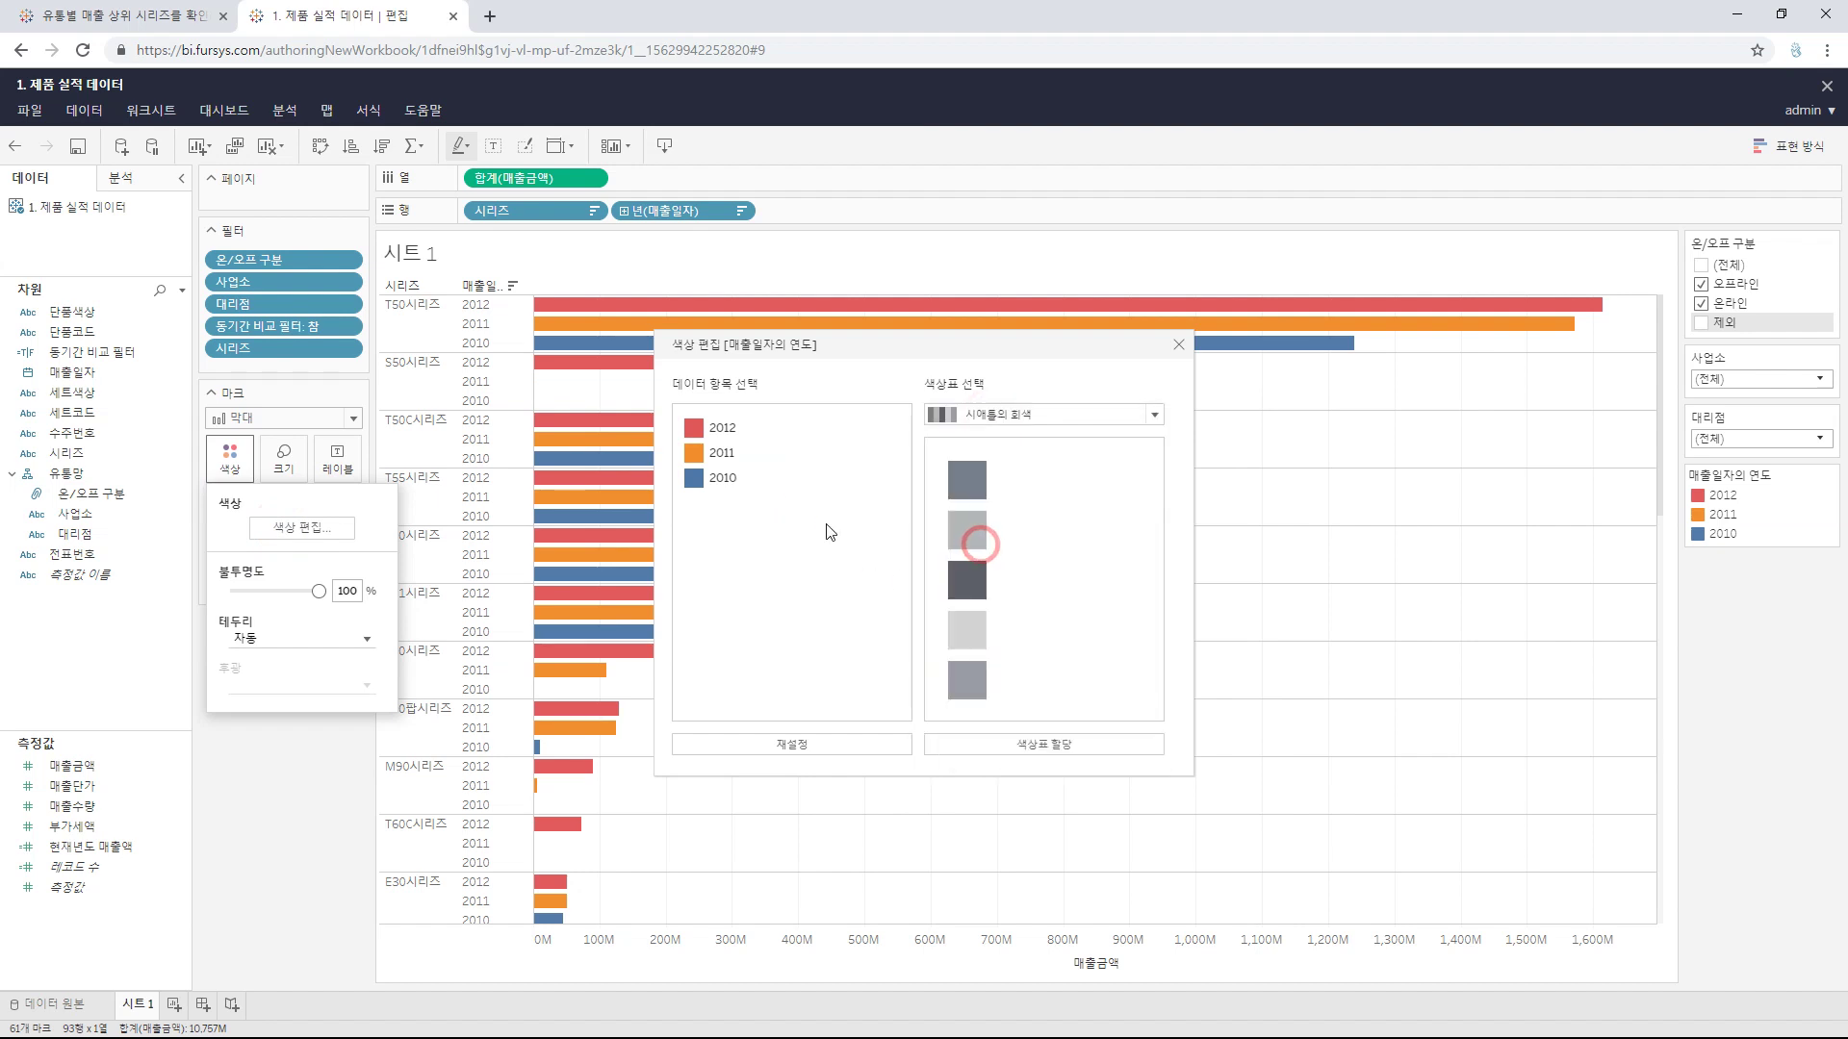
{"action": "left_click", "coordinate": [719, 452]}
{"action": "left_click", "coordinate": [964, 680]}
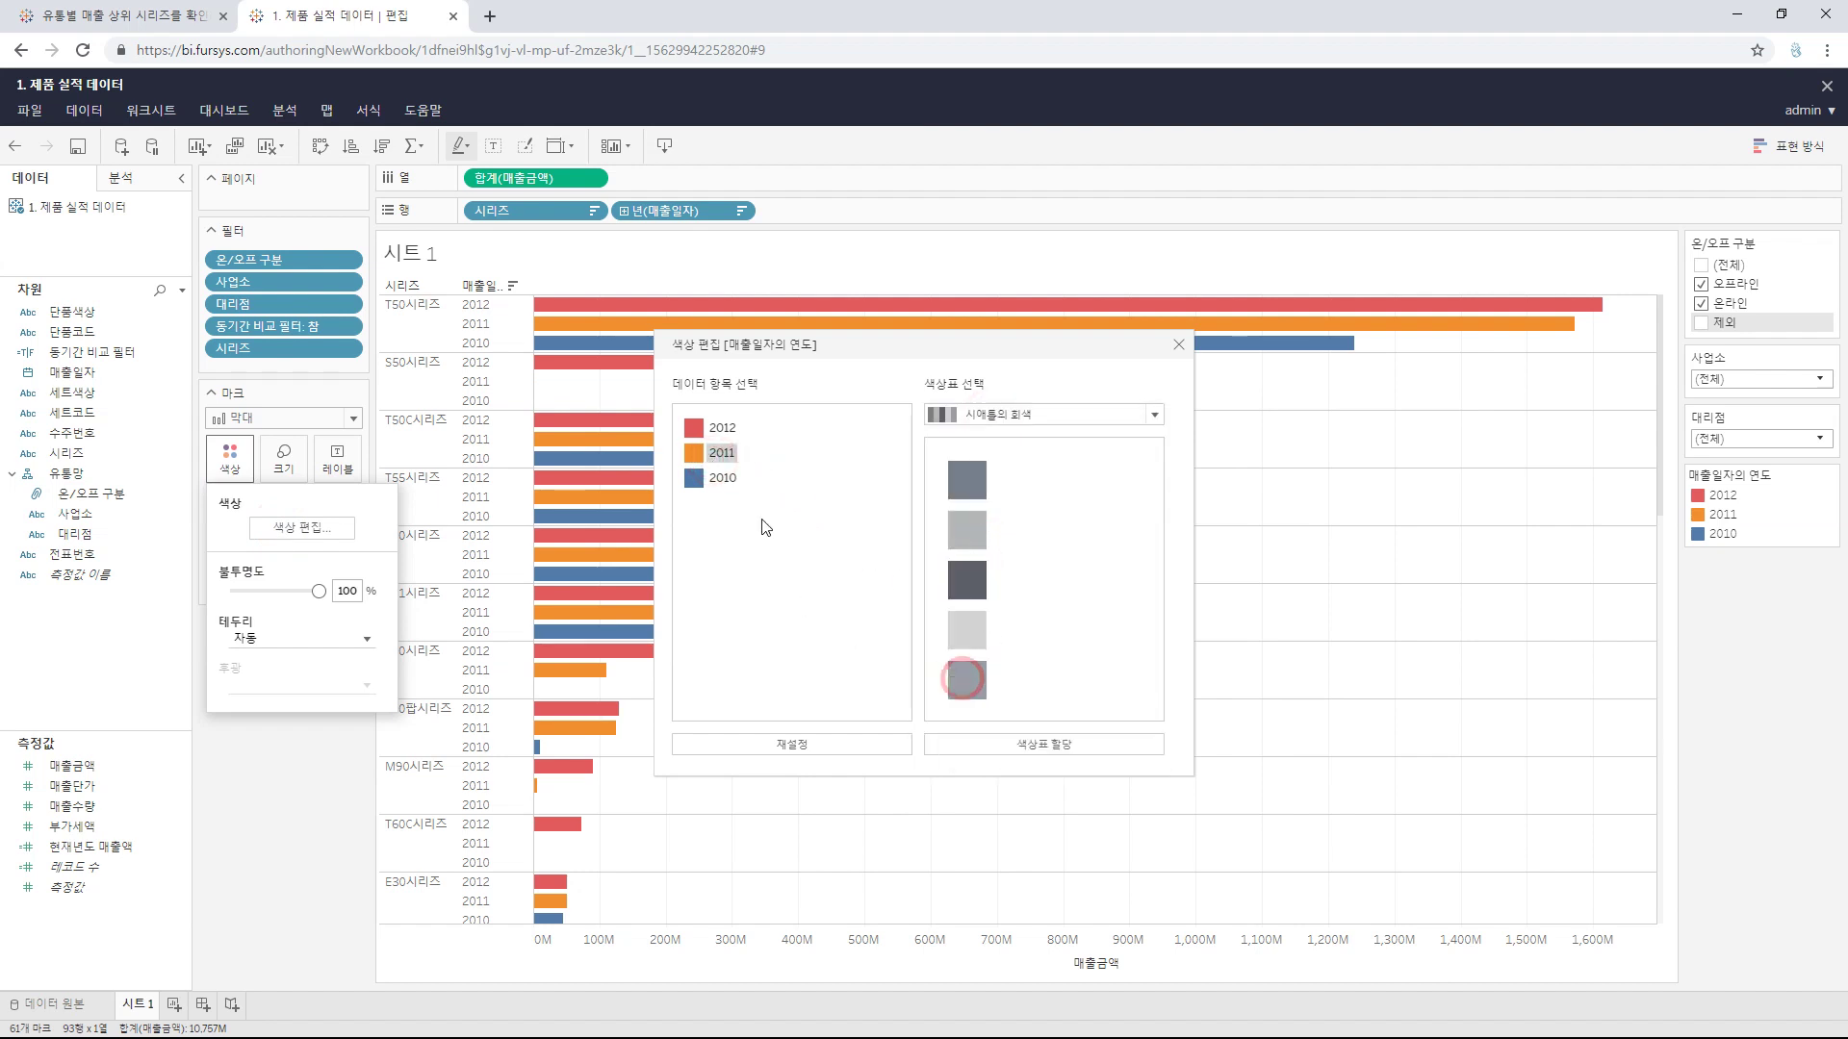
{"action": "left_click", "coordinate": [722, 478]}
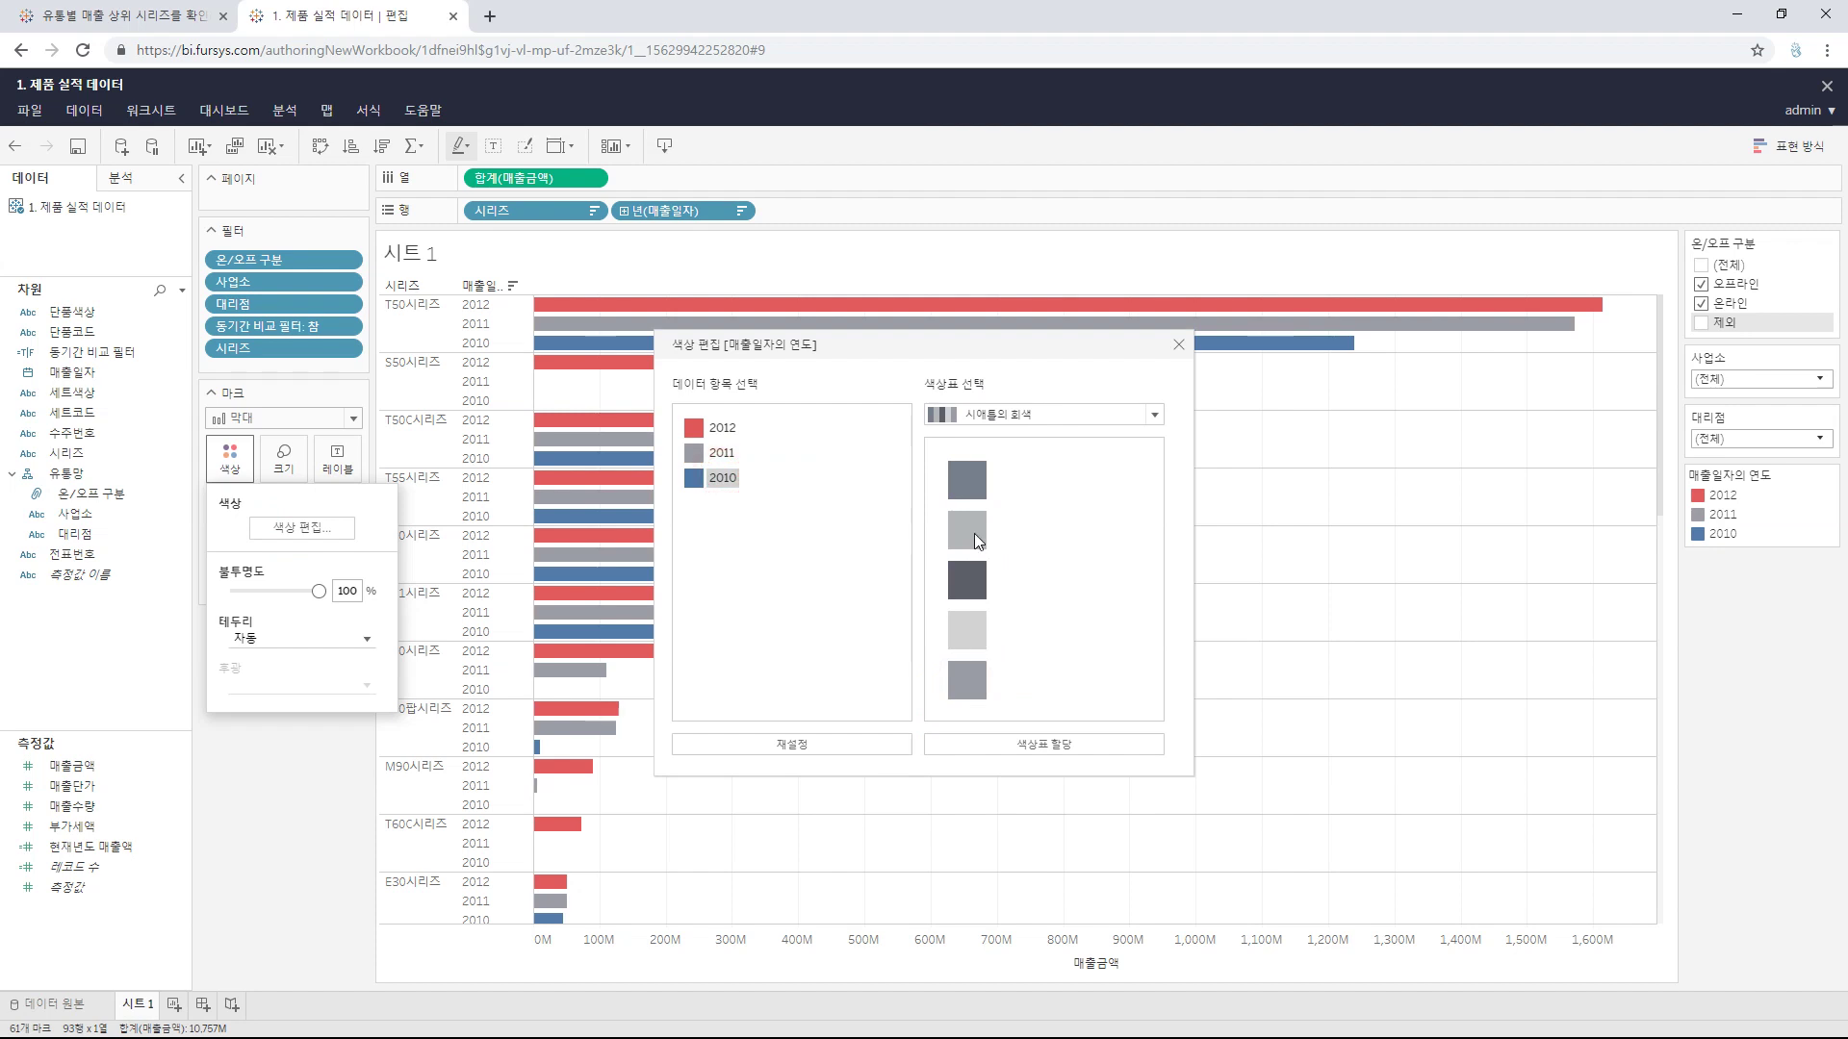
{"action": "left_click", "coordinate": [1178, 346]}
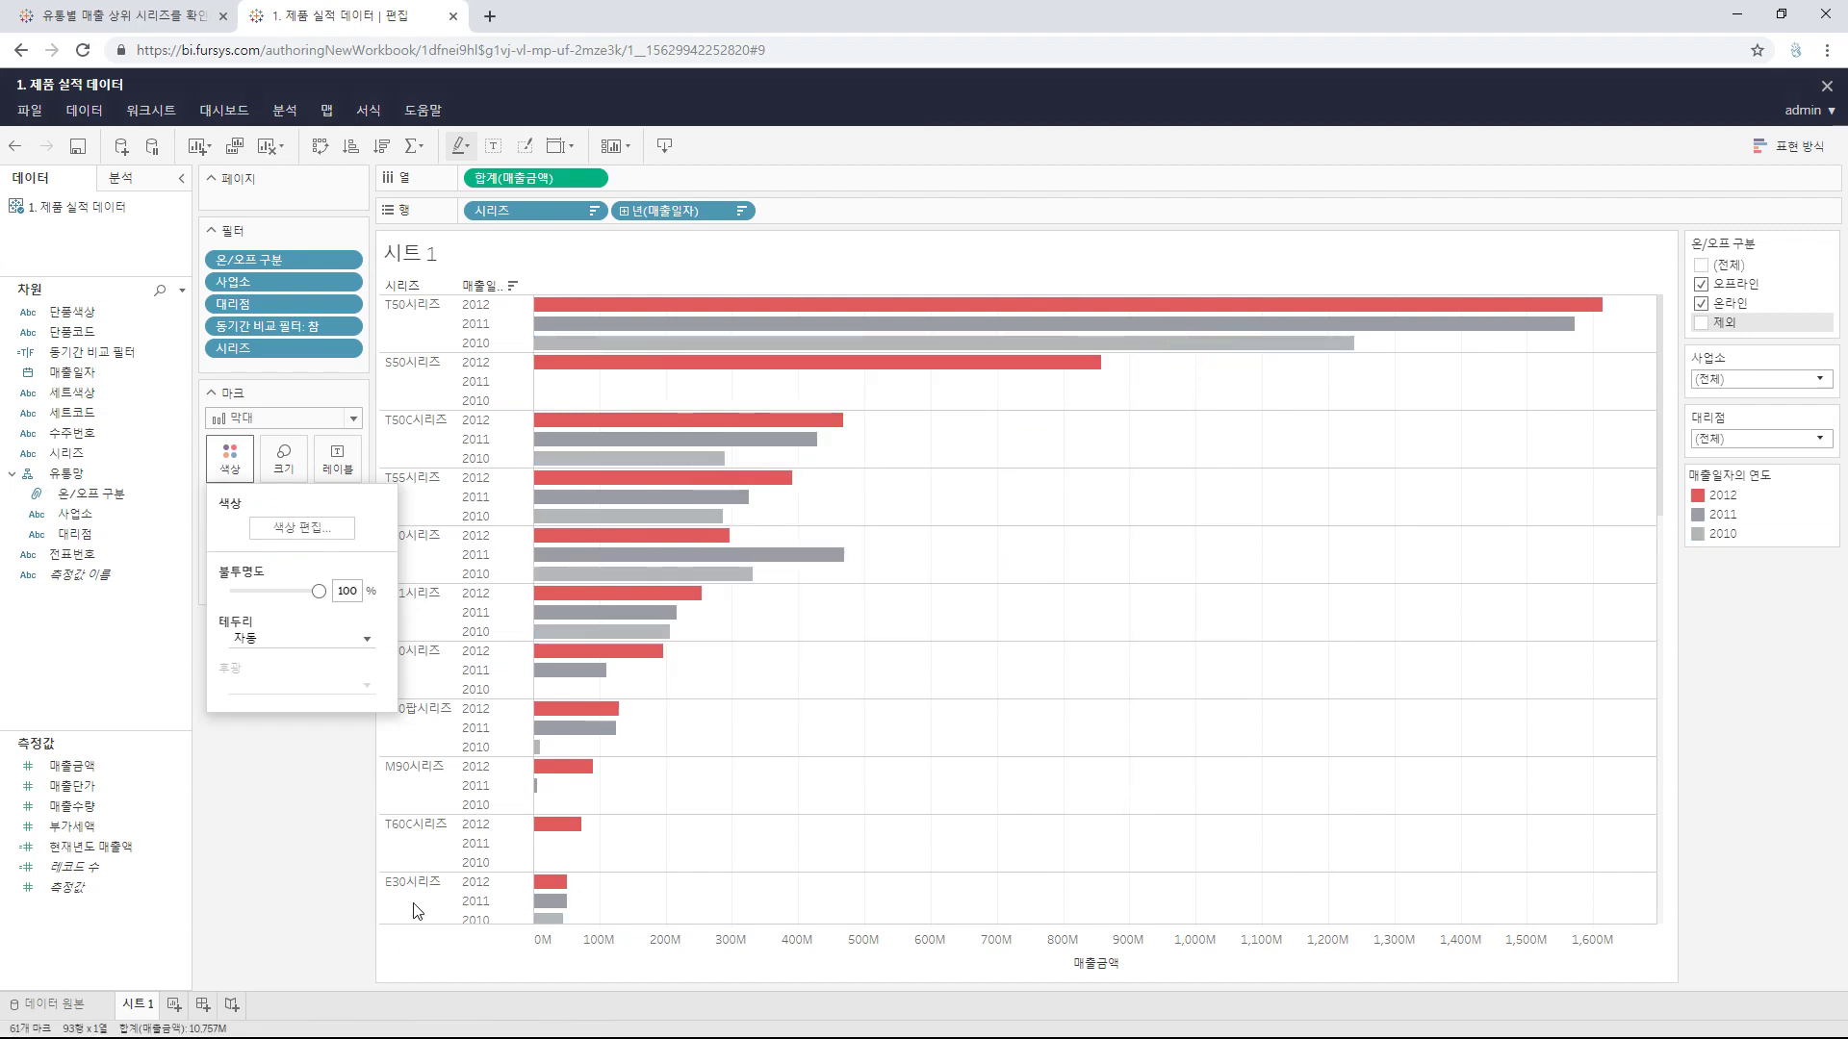
{"action": "left_click", "coordinate": [285, 783]}
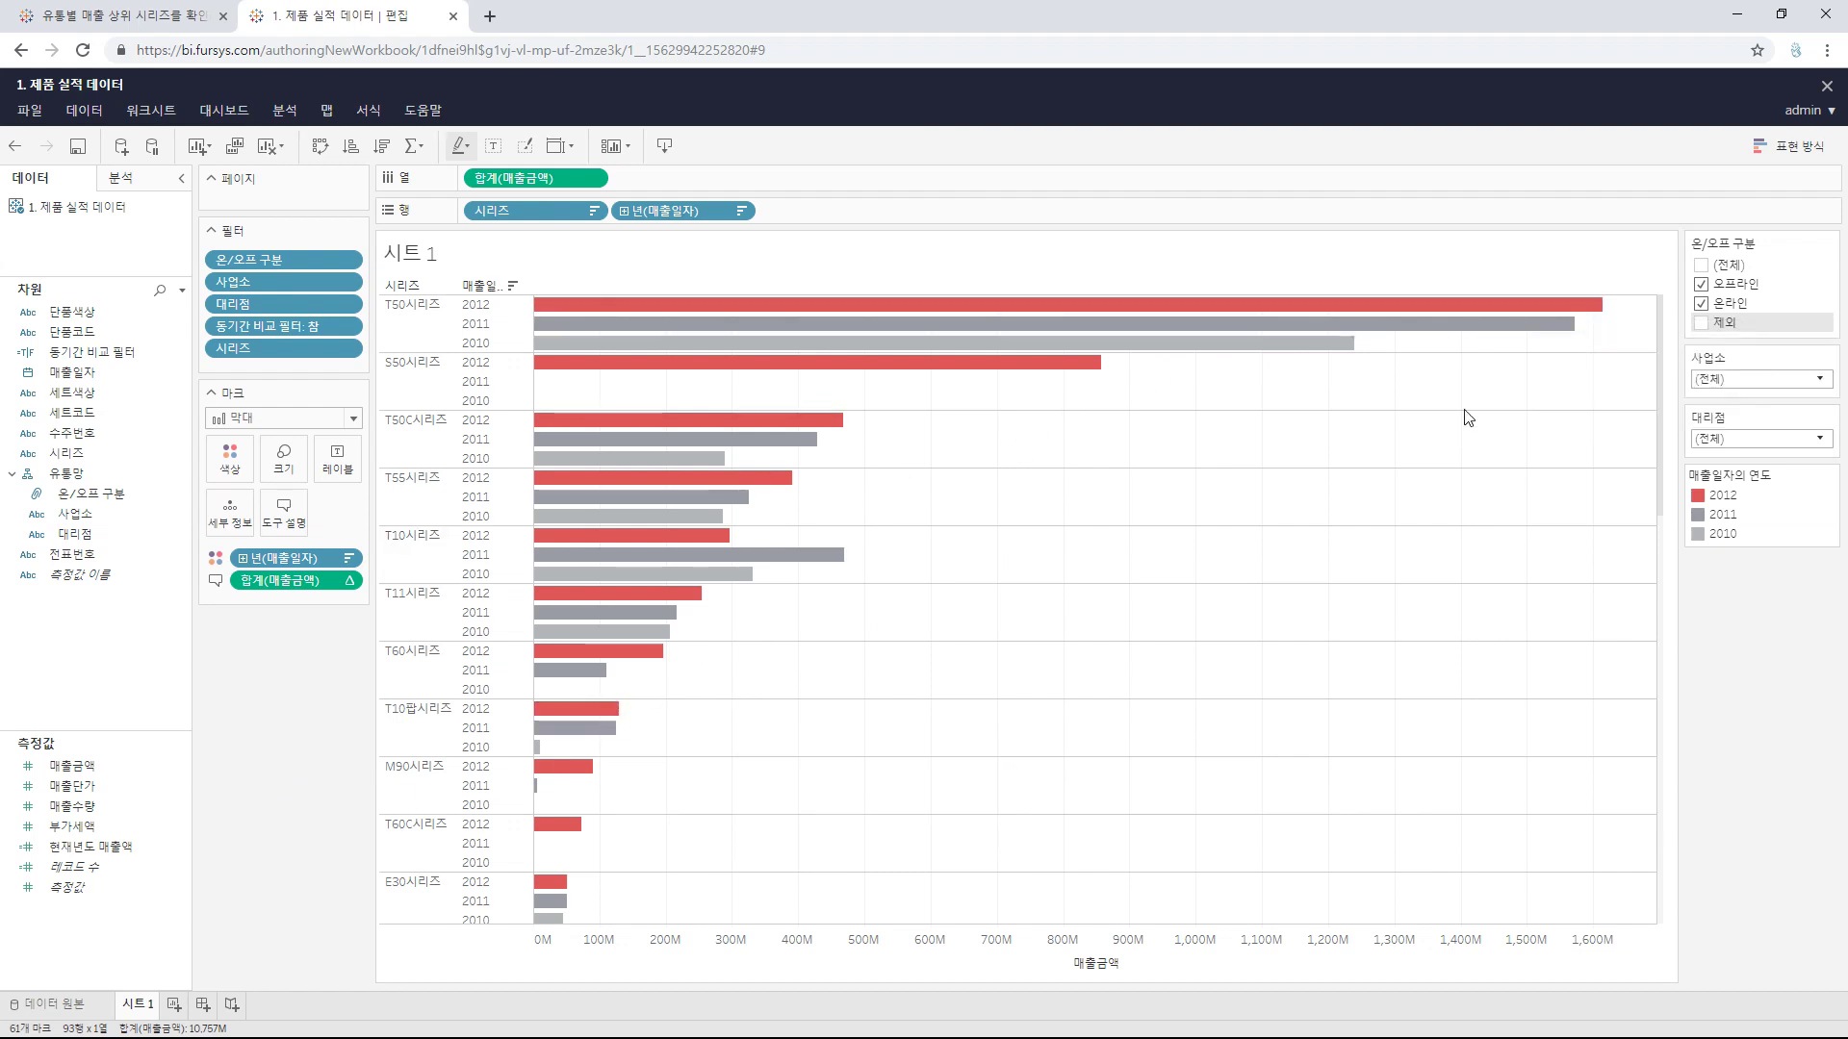
Step: Add the 매출금액 measure as a label on the bars
{"action": "mouse_move", "coordinate": [1588, 321]}
{"action": "mouse_move", "coordinate": [1102, 332]}
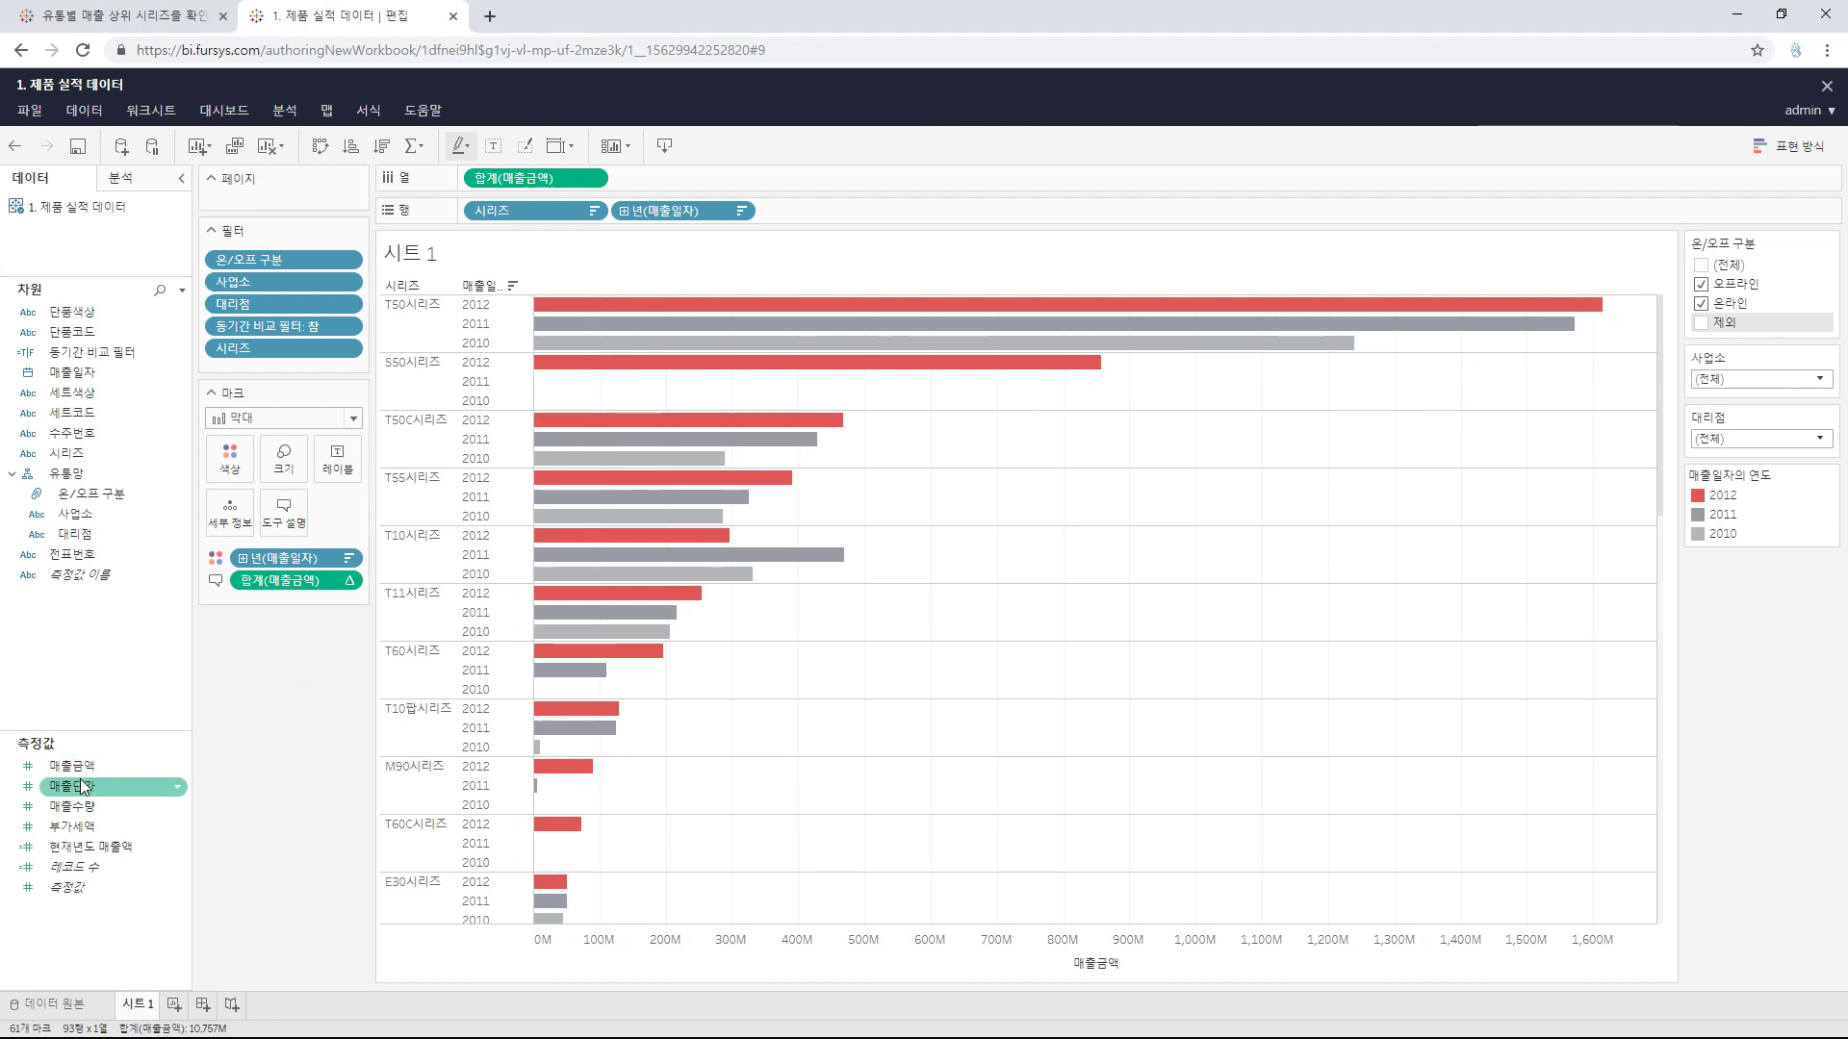
{"action": "left_click_drag", "start_coordinate": [72, 765], "coordinate": [356, 458]}
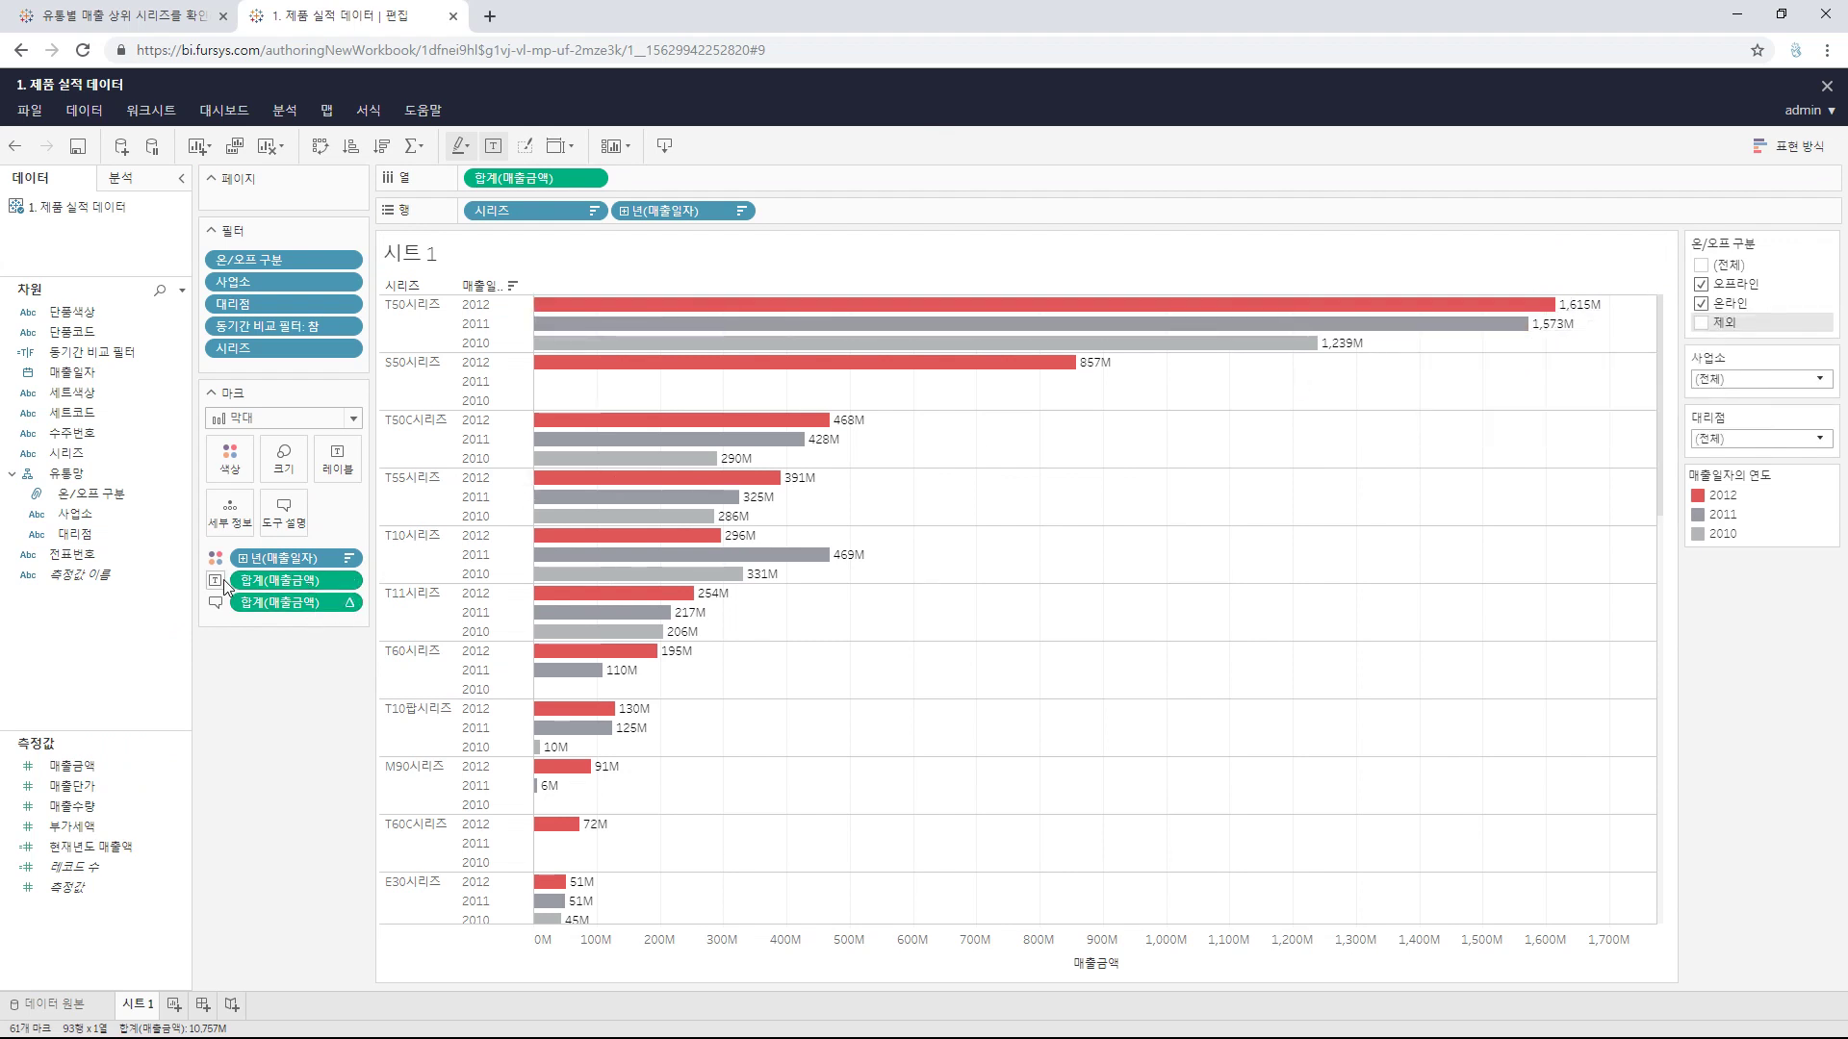
Step: Review the number format settings of the 매출금액 label and look over the bar labels across all series
{"action": "left_click", "coordinate": [355, 581]}
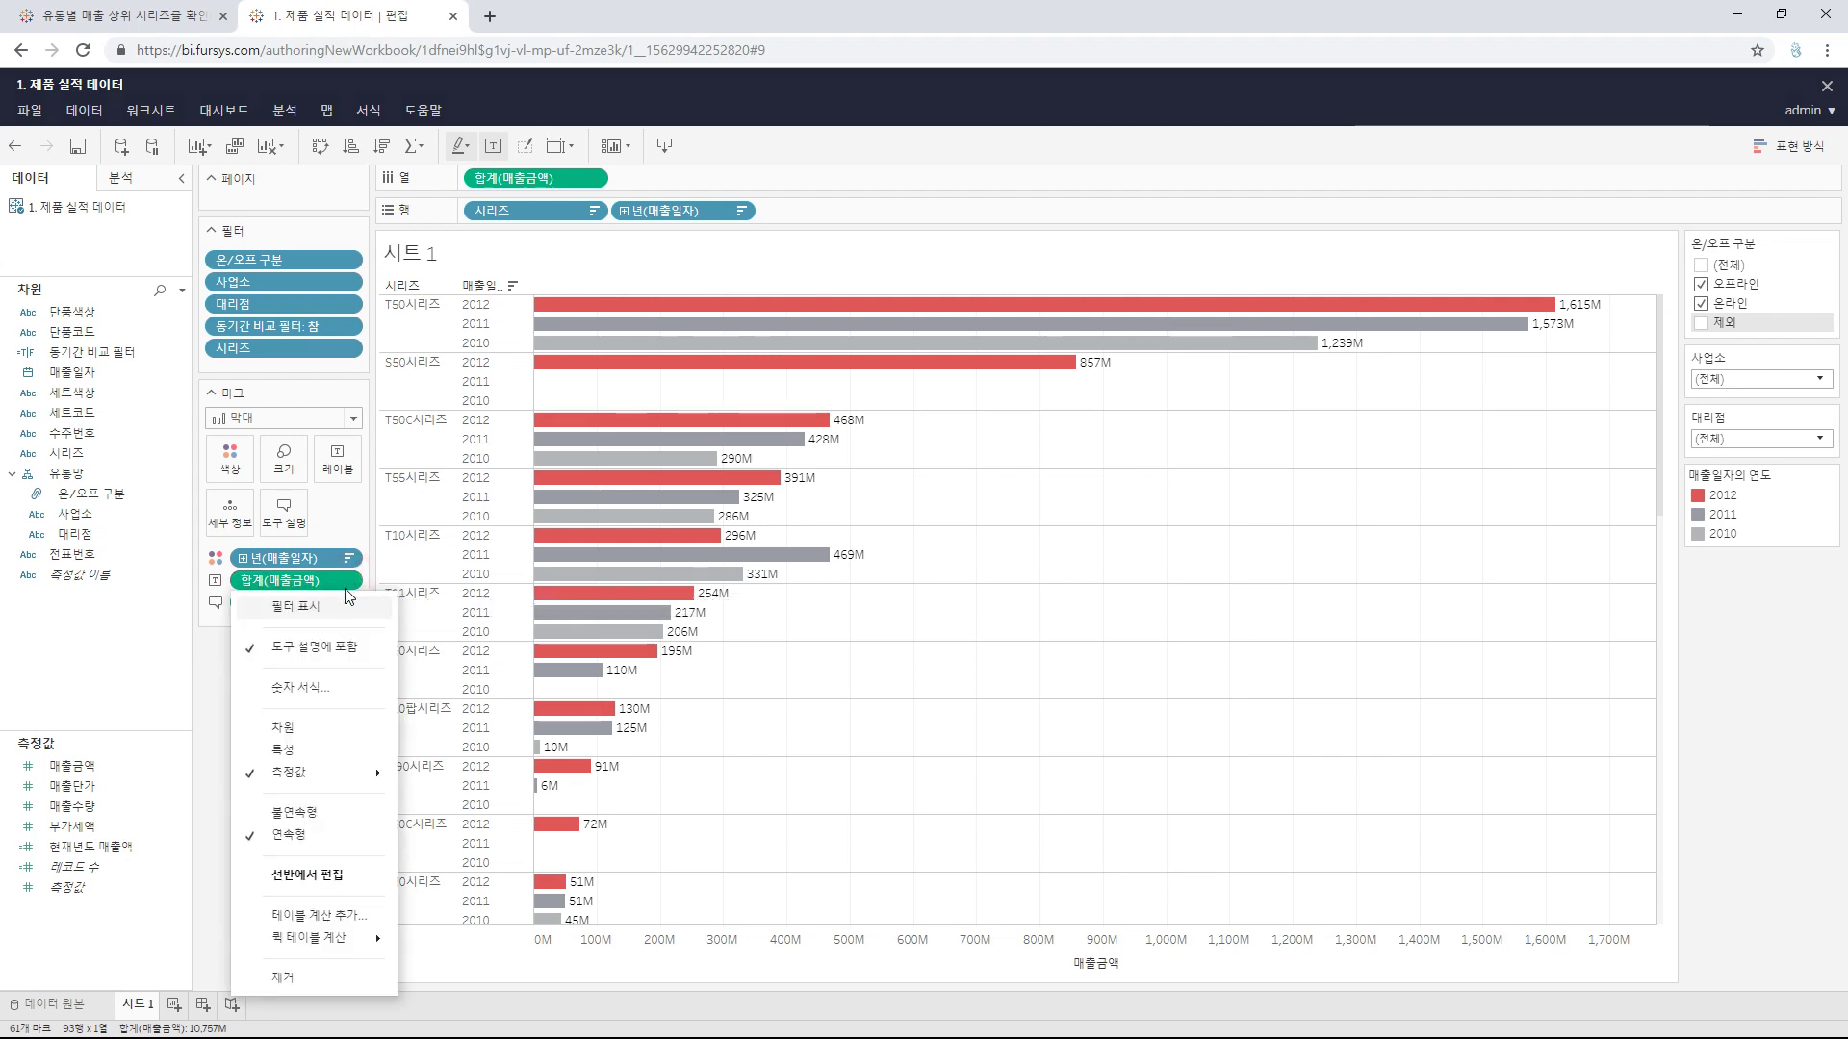
{"action": "left_click", "coordinate": [349, 691]}
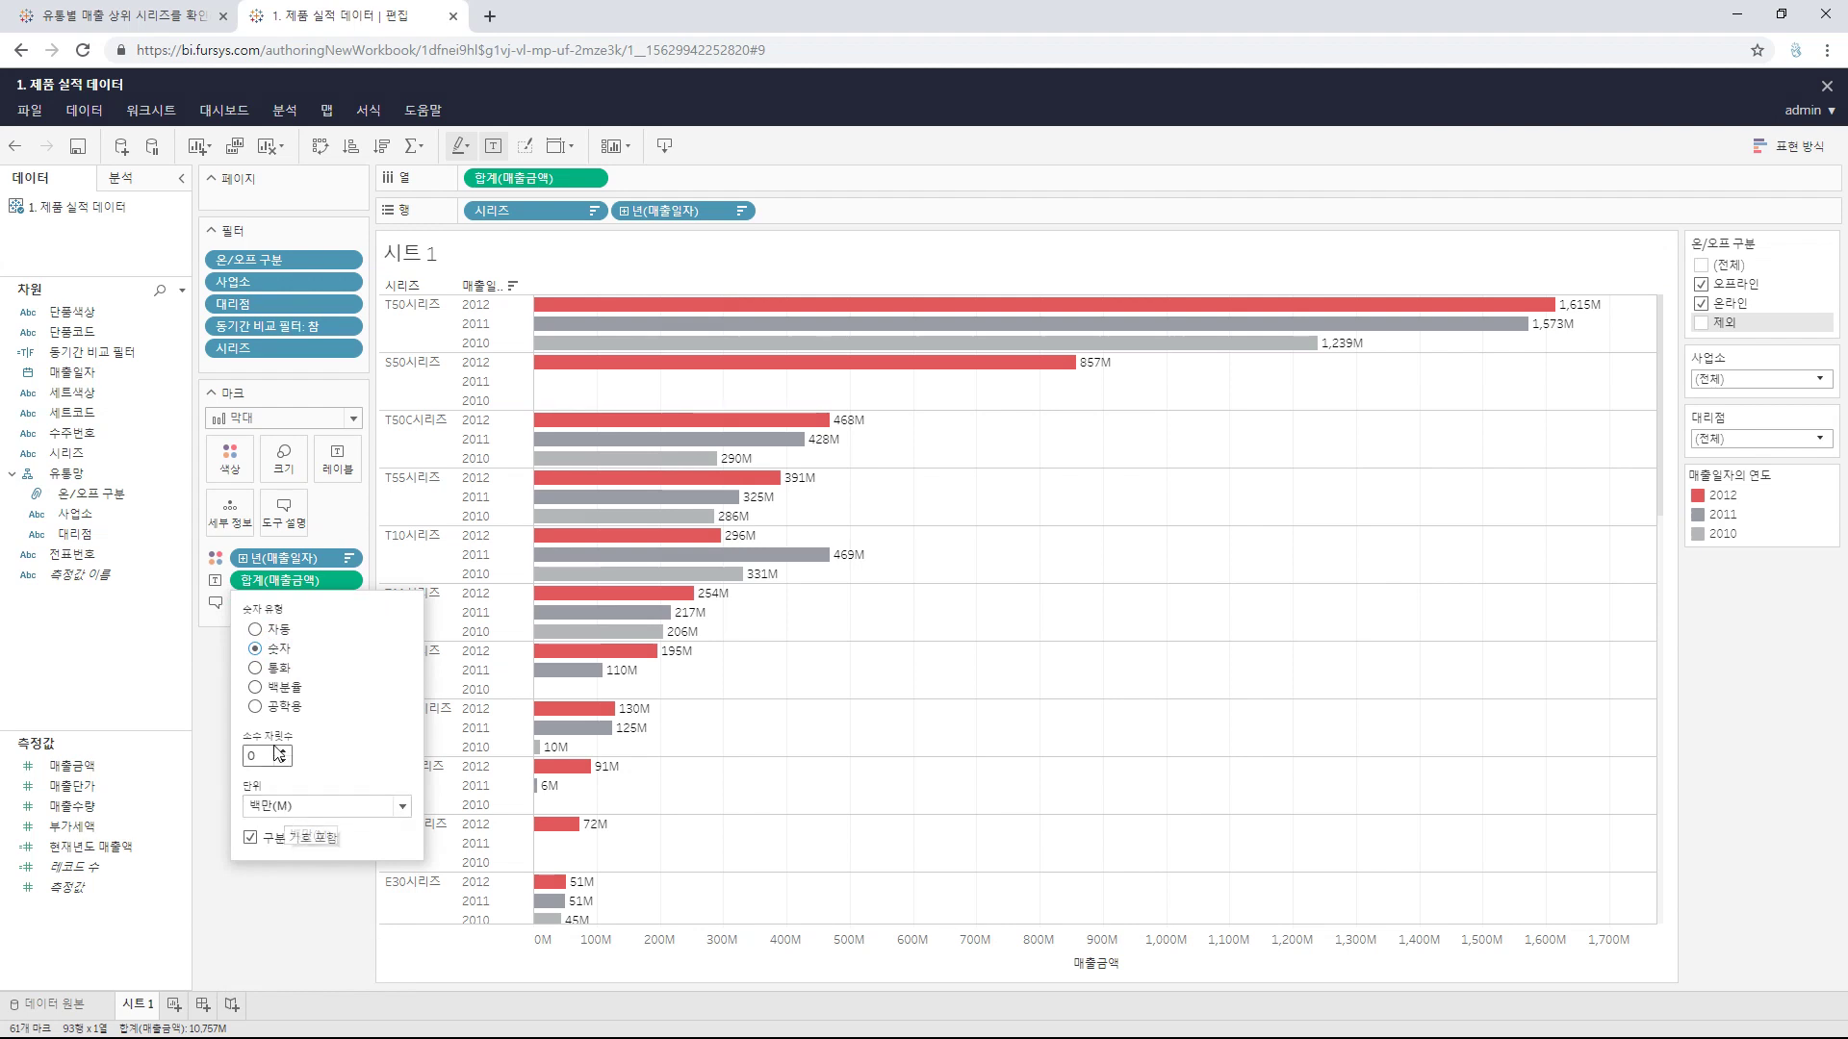
{"action": "left_click", "coordinate": [275, 938]}
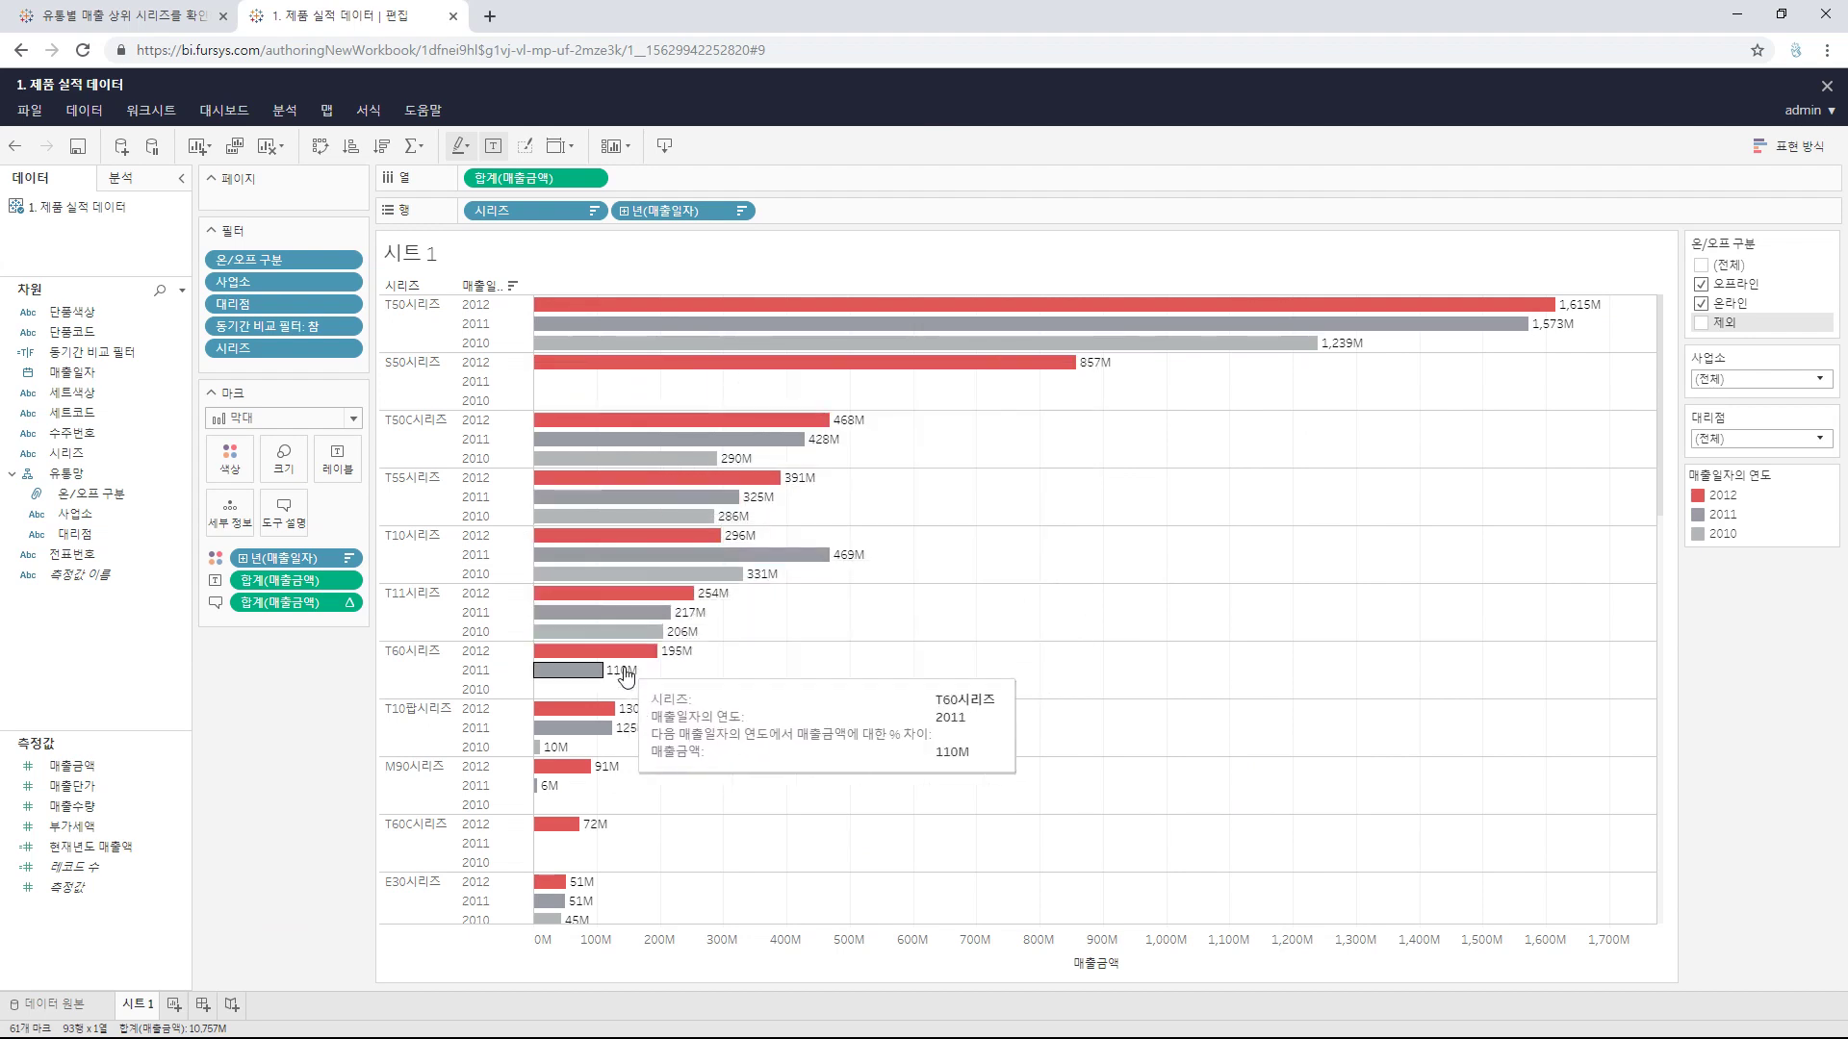
{"action": "scroll", "coordinate": [625, 659], "scroll_direction": "down", "scroll_amount": 15}
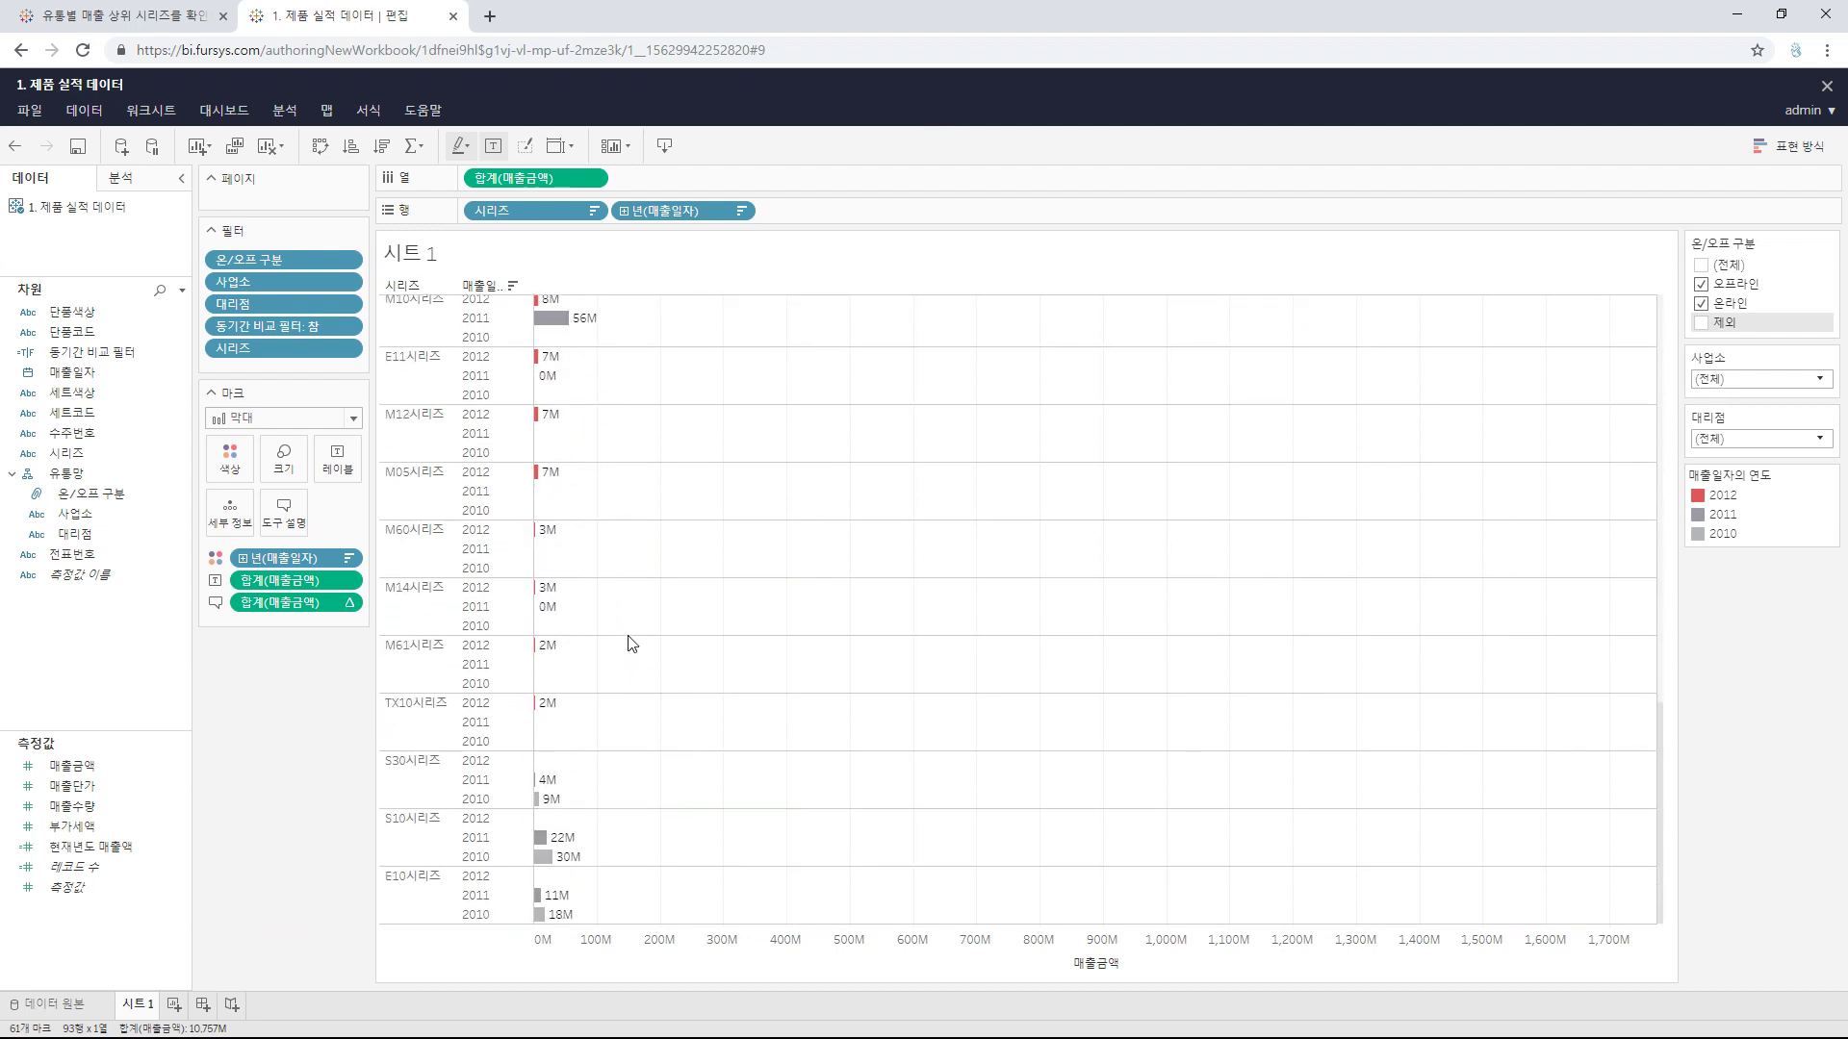
{"action": "scroll", "coordinate": [628, 645], "scroll_direction": "up", "scroll_amount": 12}
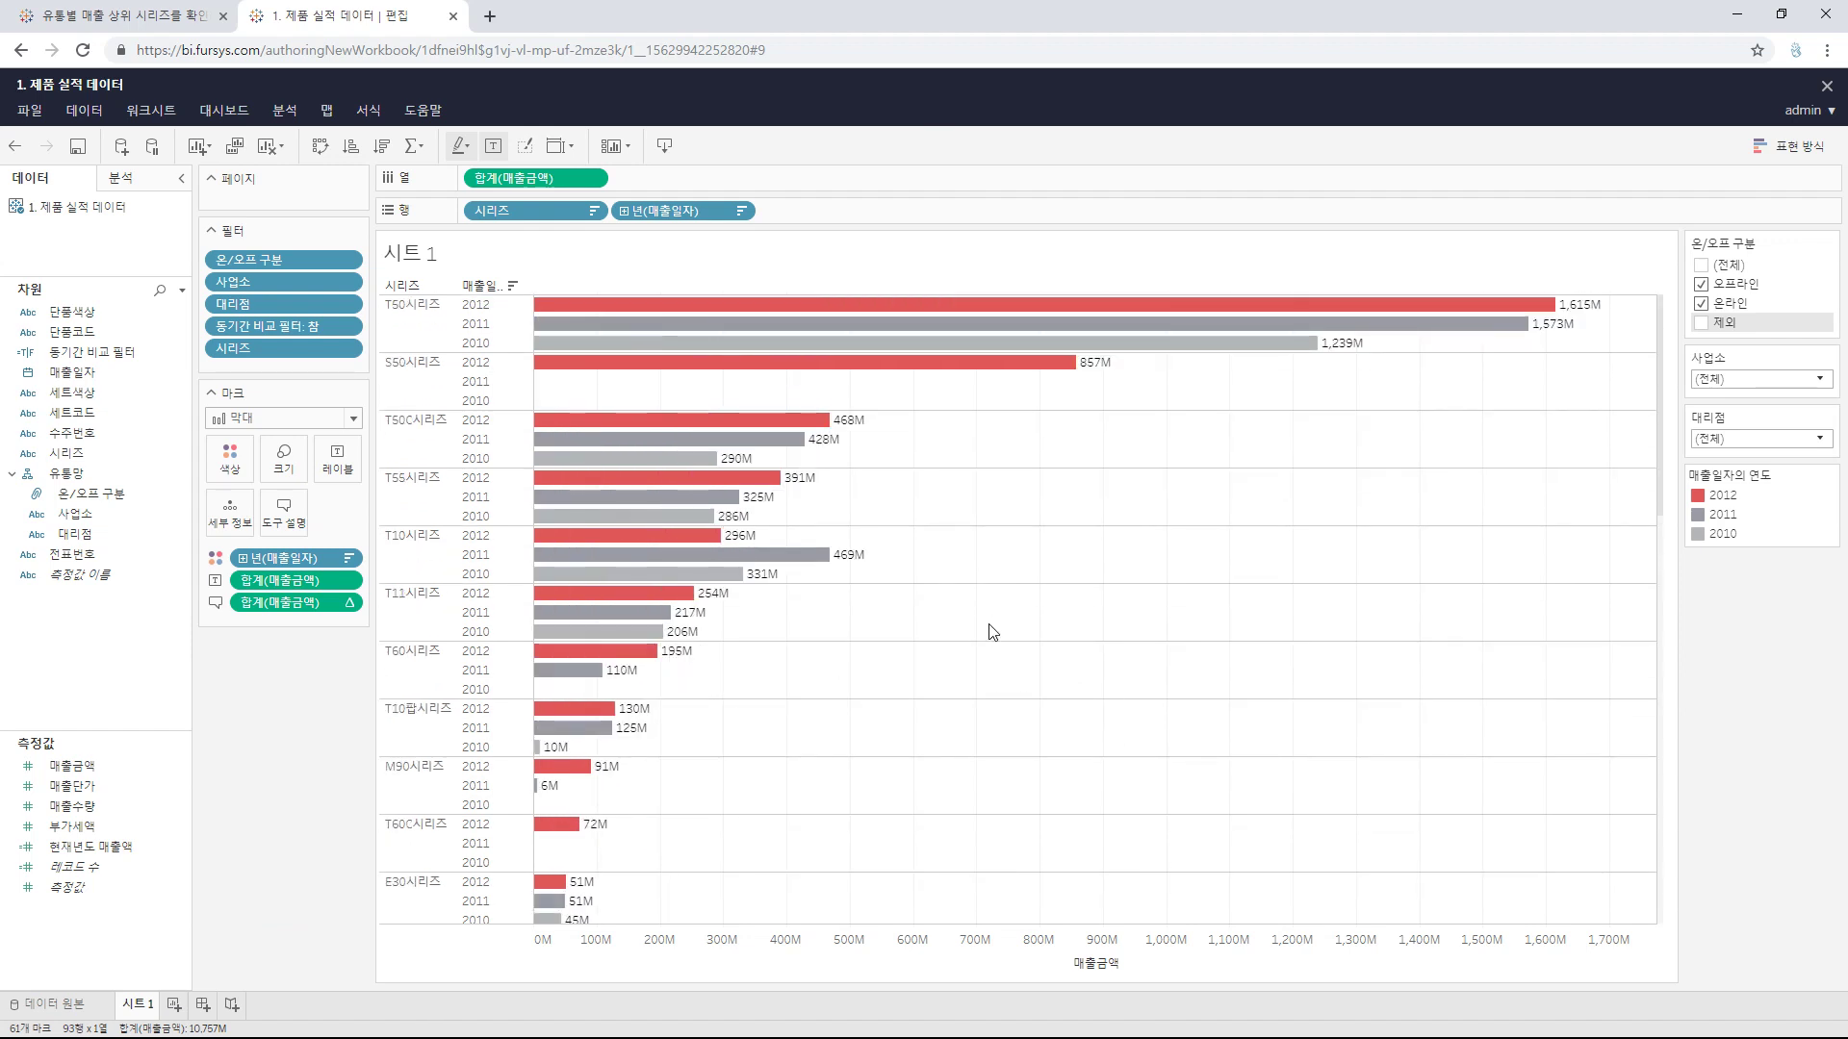
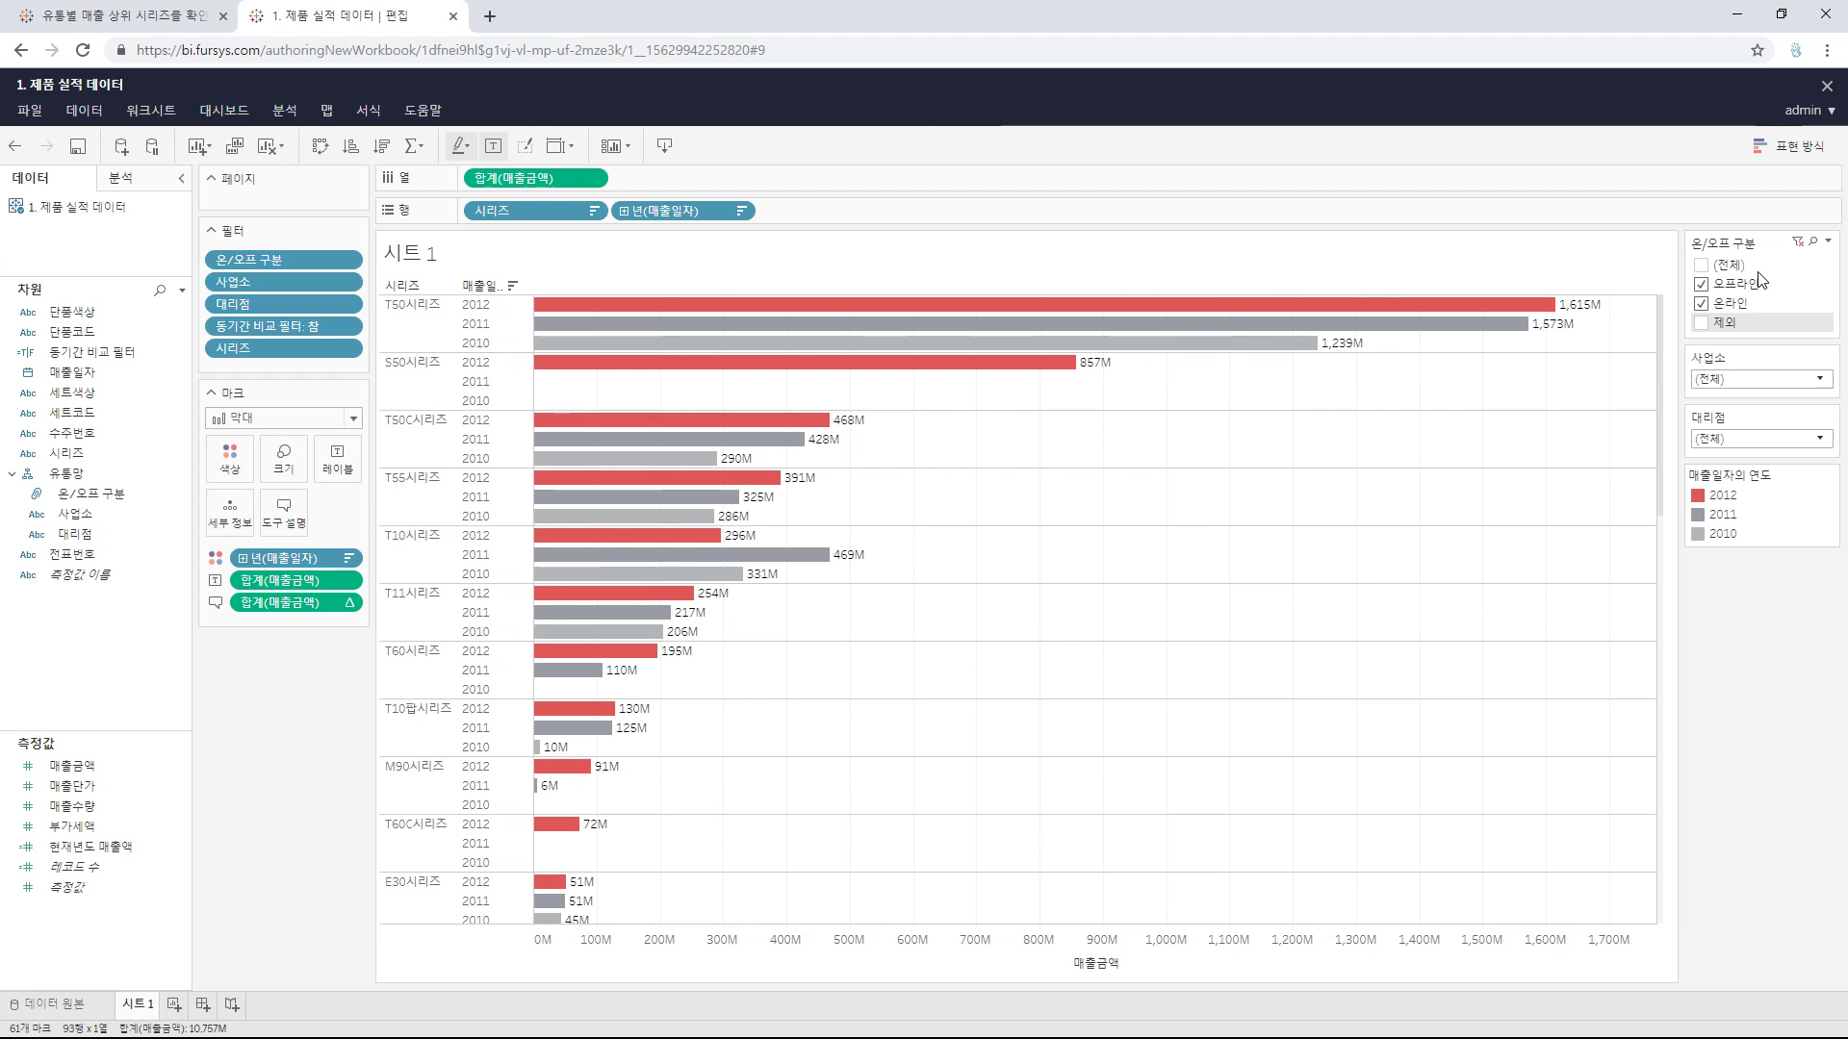
Step: Exclude 온라인 from the 온/오프 구분 filter and examine the 오프라인 sales bars of the top series
{"action": "left_click", "coordinate": [1700, 304]}
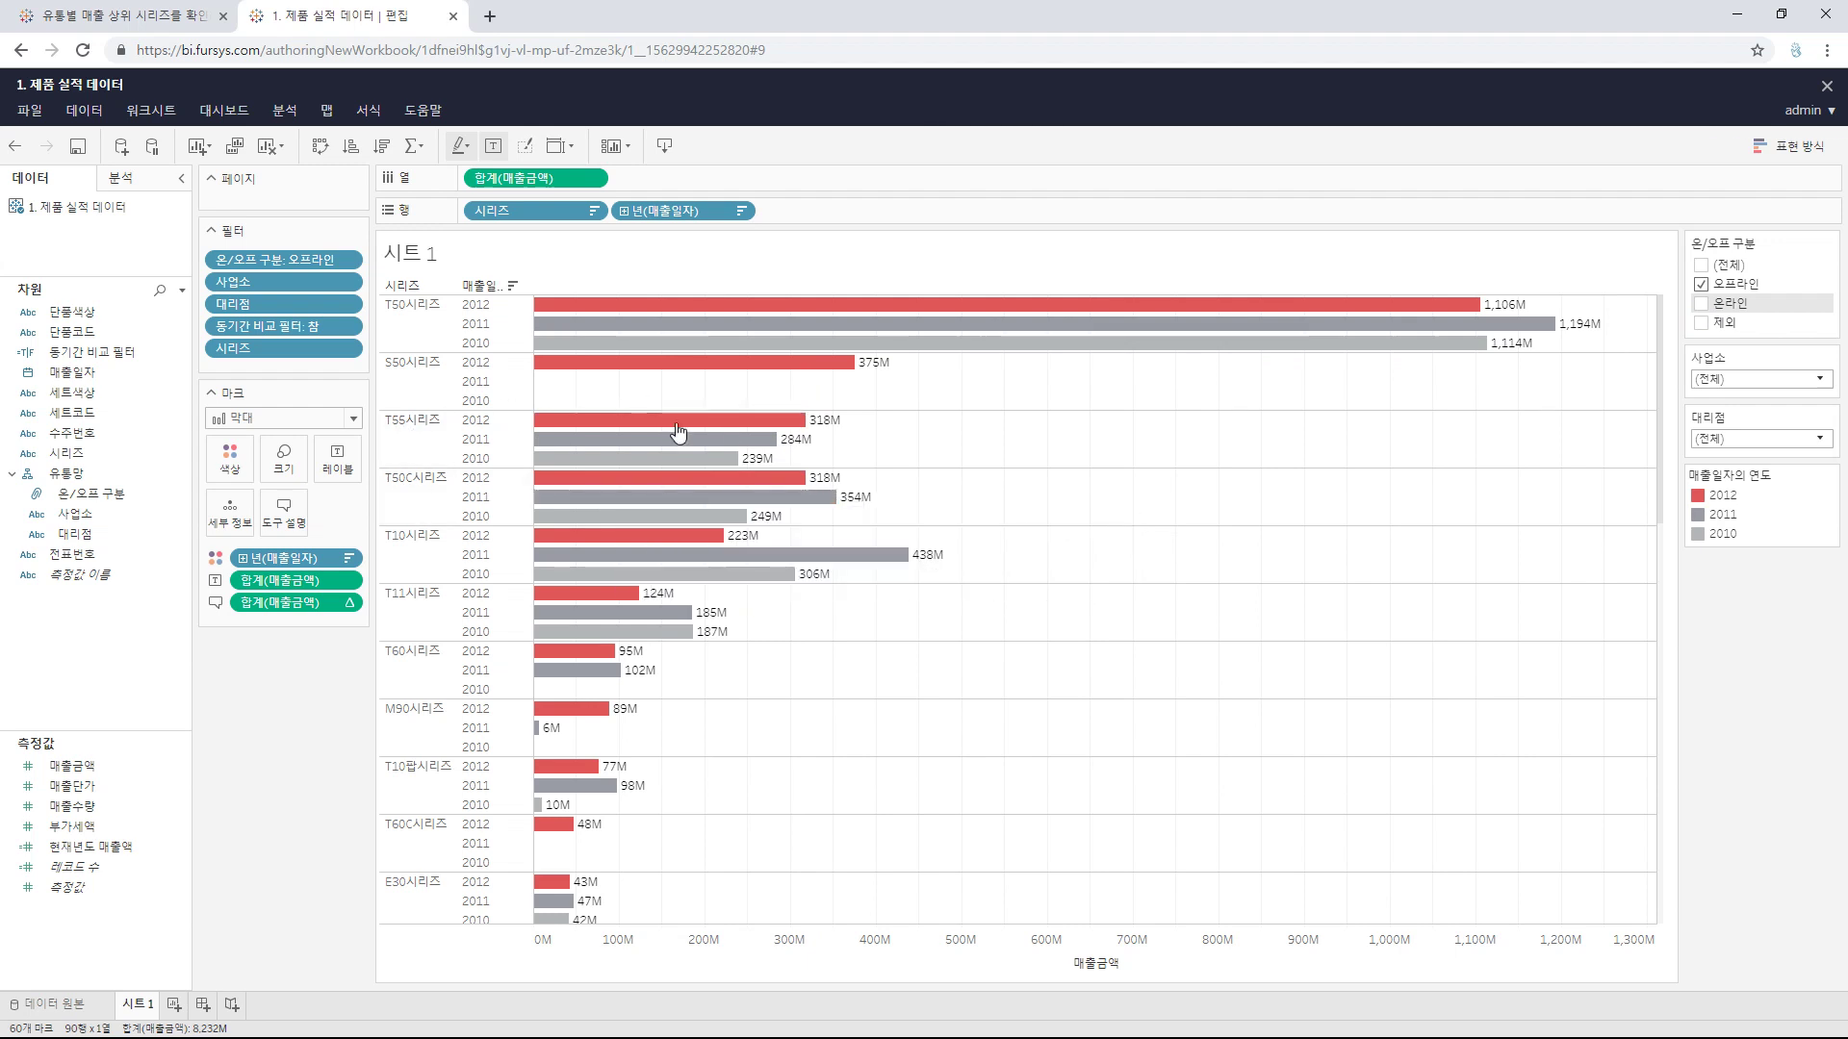
{"action": "mouse_move", "coordinate": [799, 422]}
{"action": "mouse_move", "coordinate": [780, 480]}
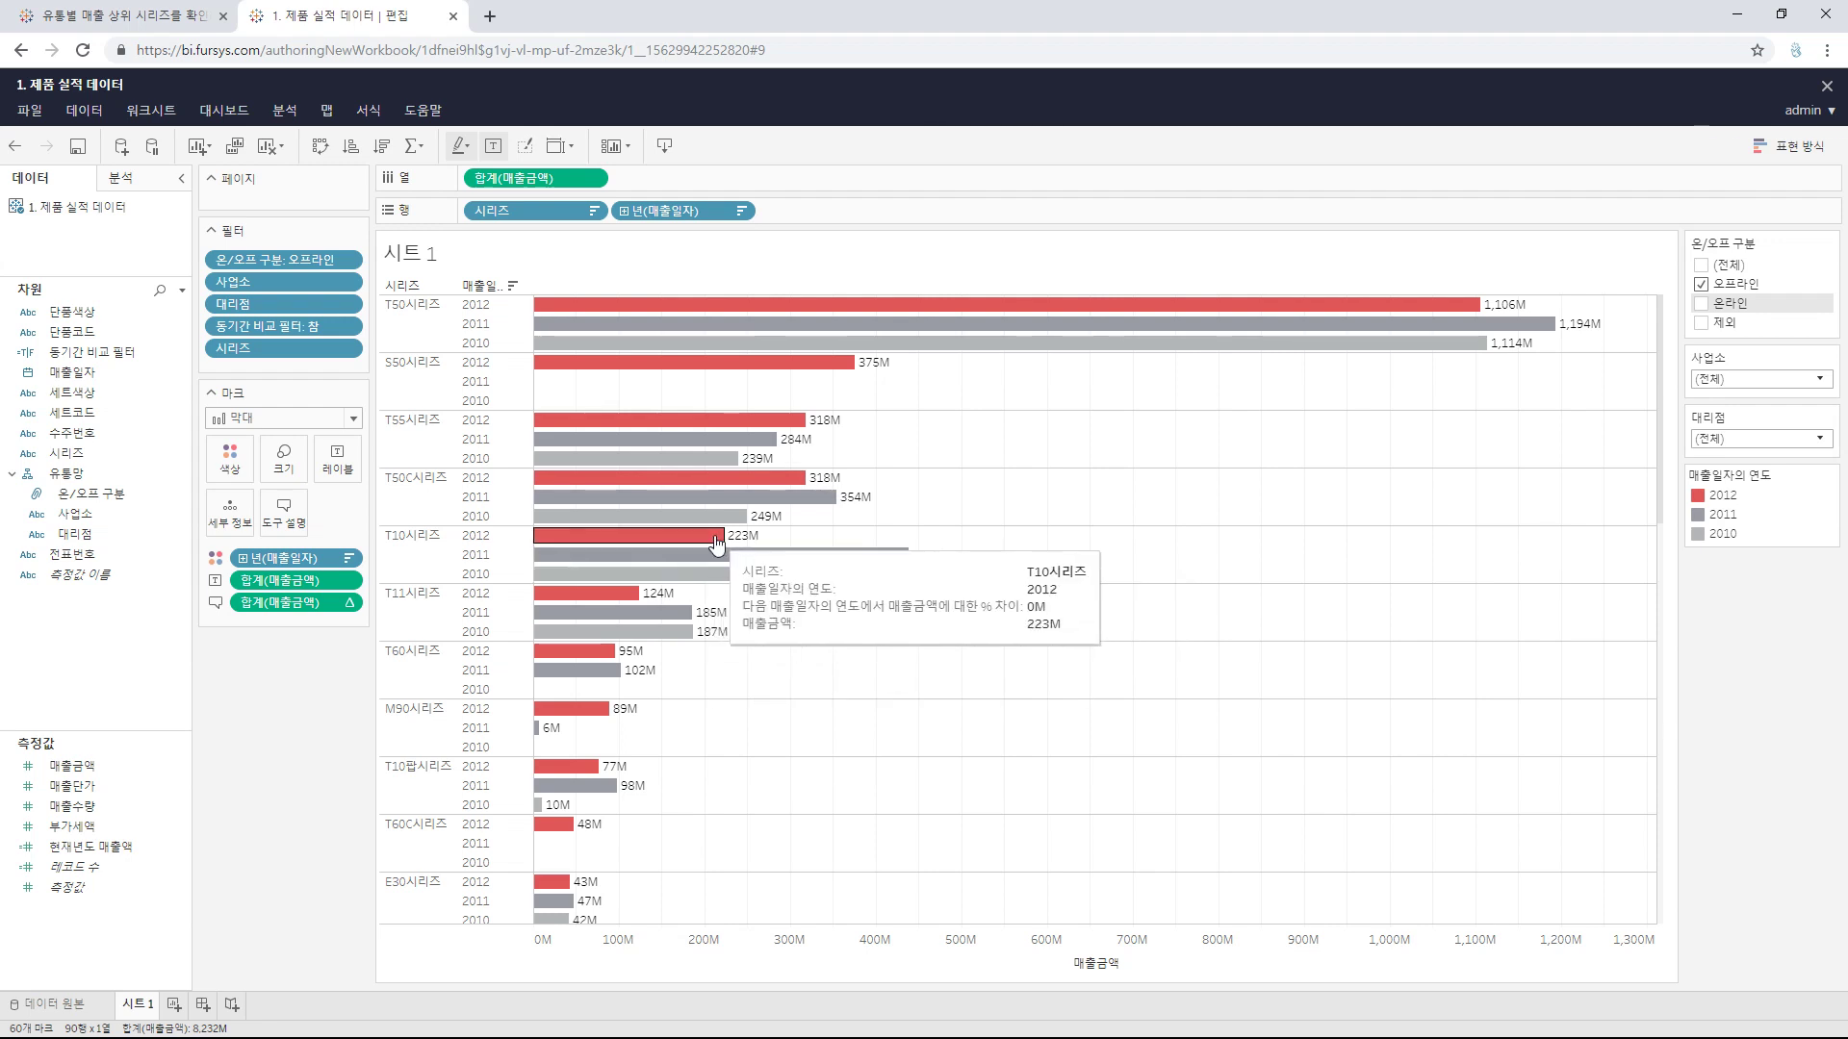
{"action": "mouse_move", "coordinate": [720, 541]}
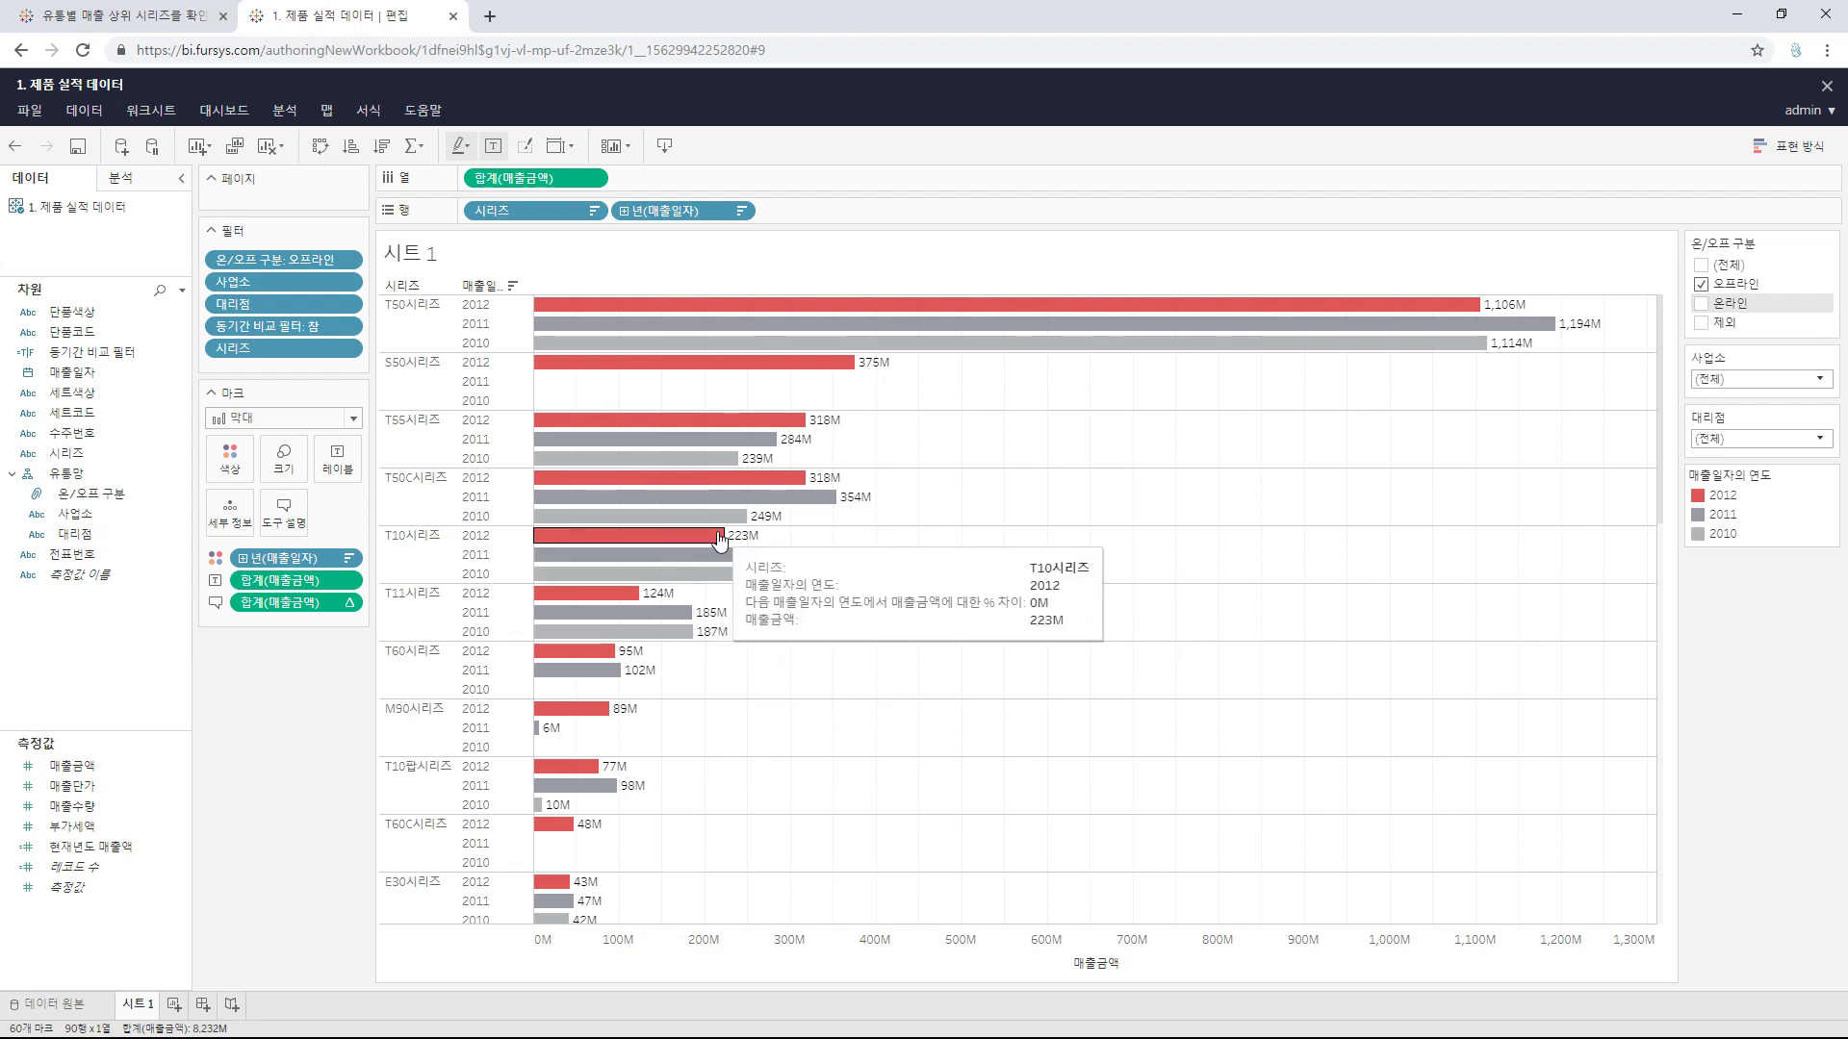
{"action": "mouse_move", "coordinate": [813, 561]}
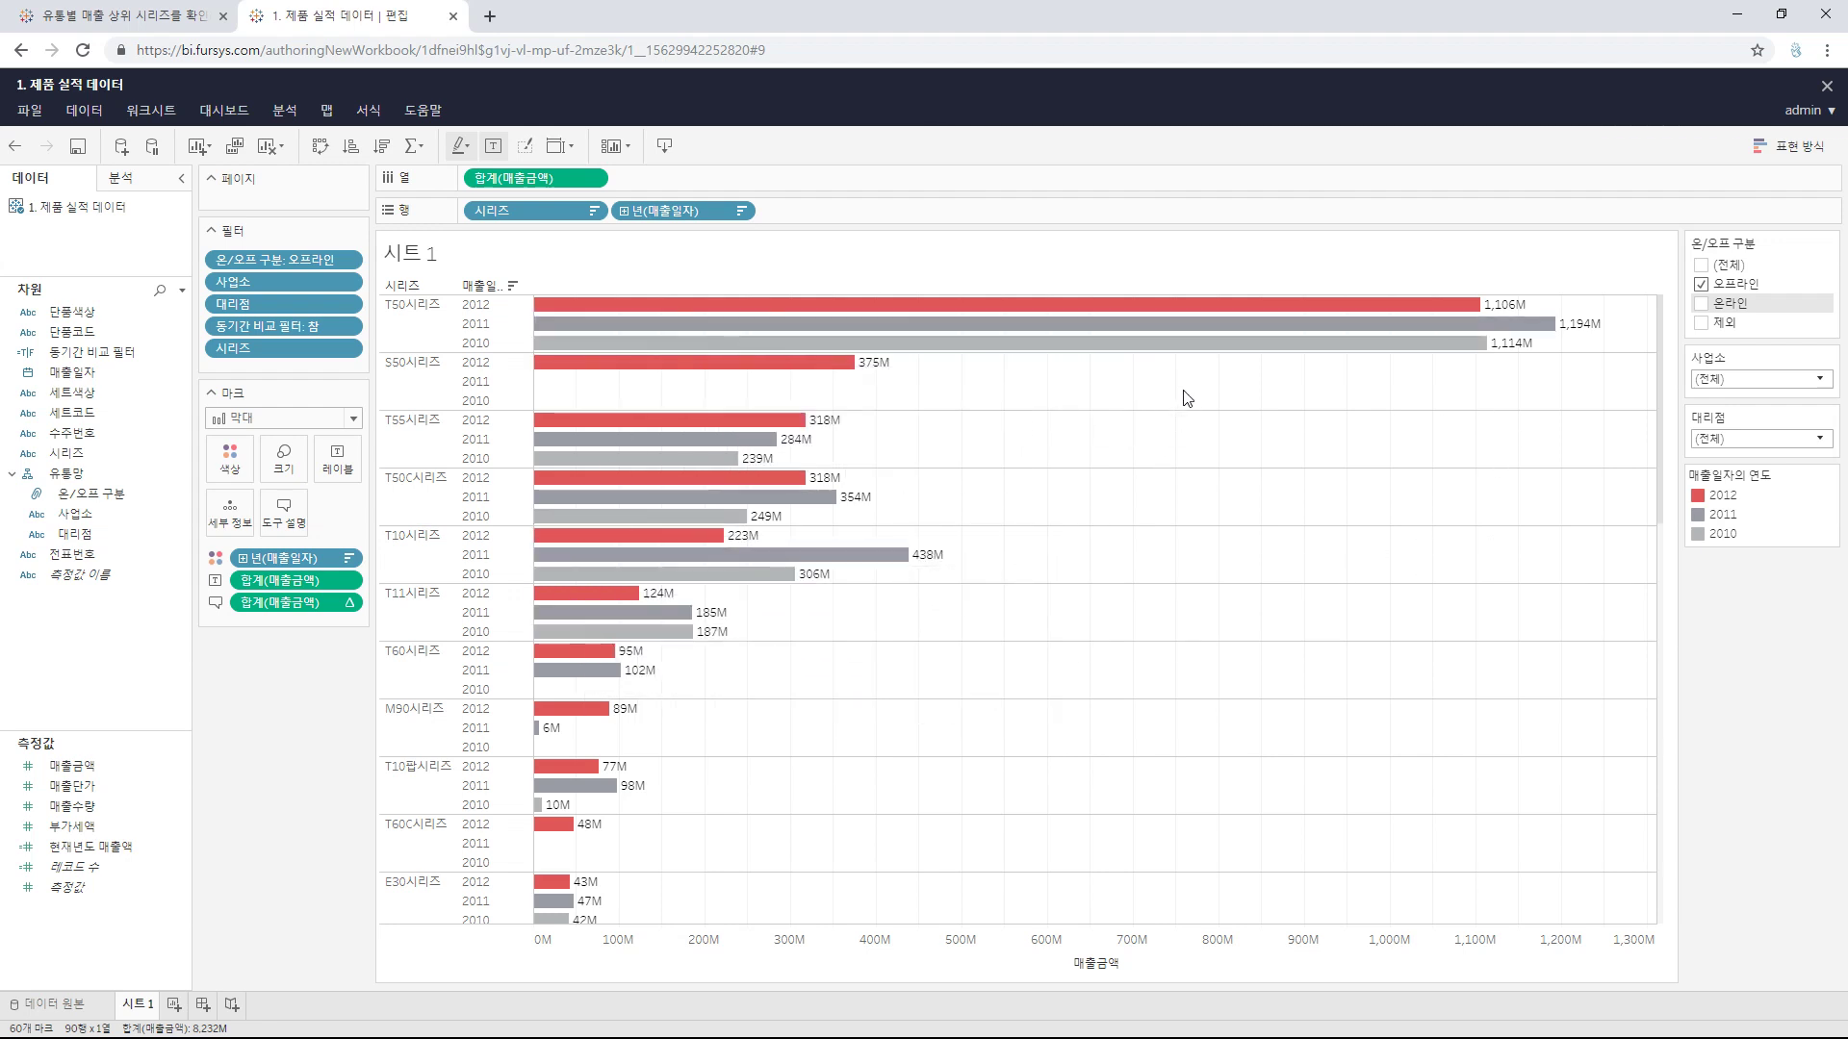
Step: Switch the 온/오프 구분 filter to 온라인 only and examine the yearly sales bars of the top series
{"action": "left_click", "coordinate": [1701, 284]}
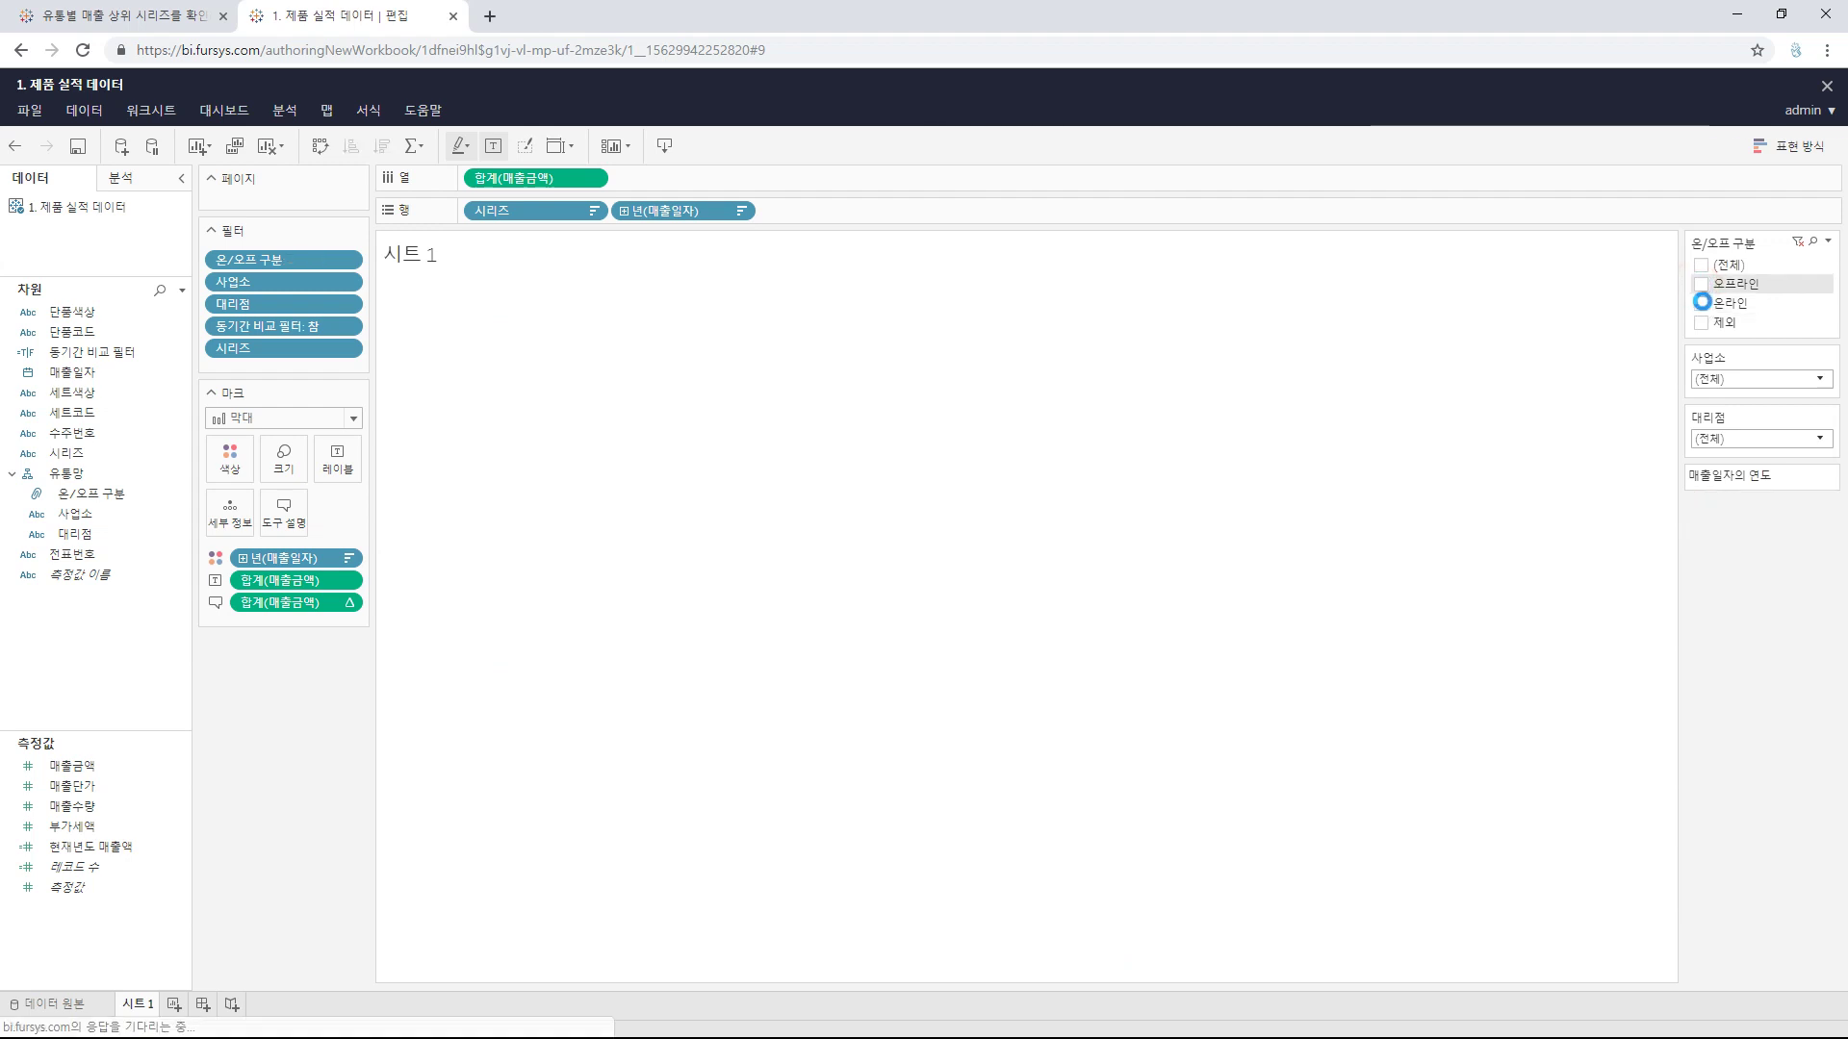
{"action": "left_click", "coordinate": [1700, 304]}
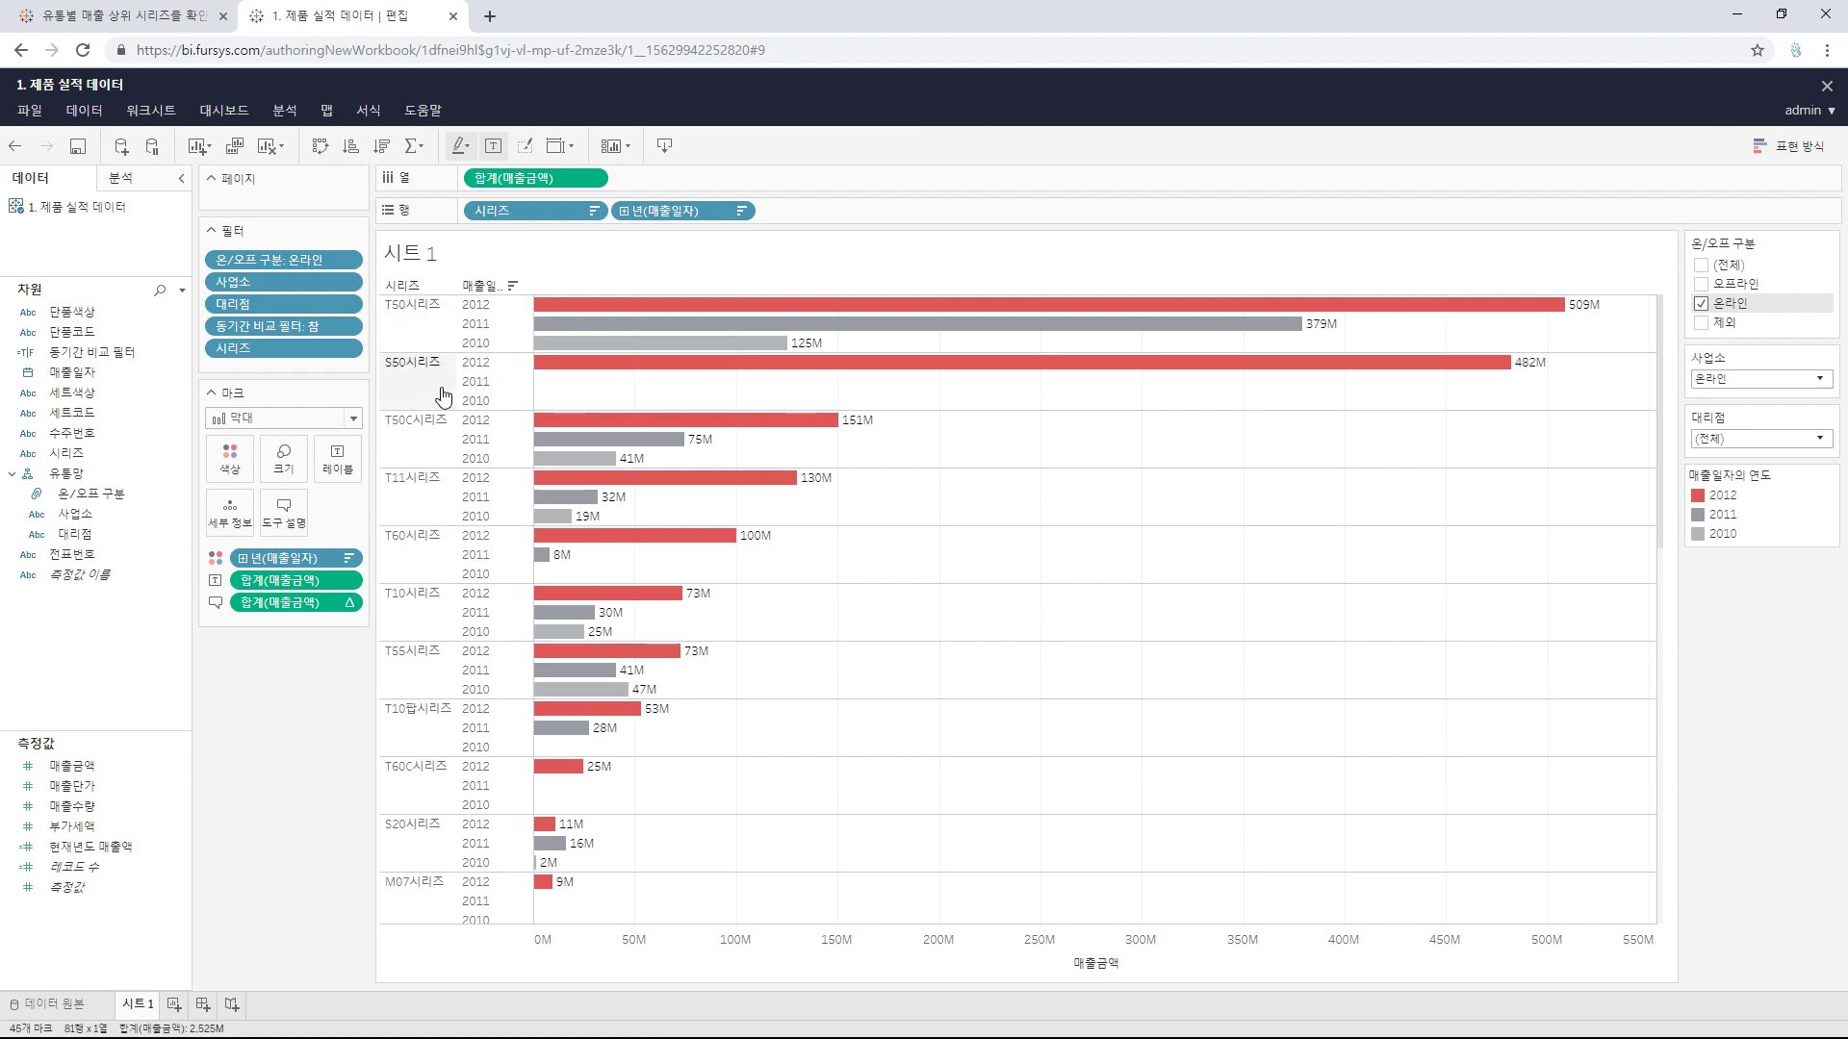
{"action": "mouse_move", "coordinate": [1514, 372]}
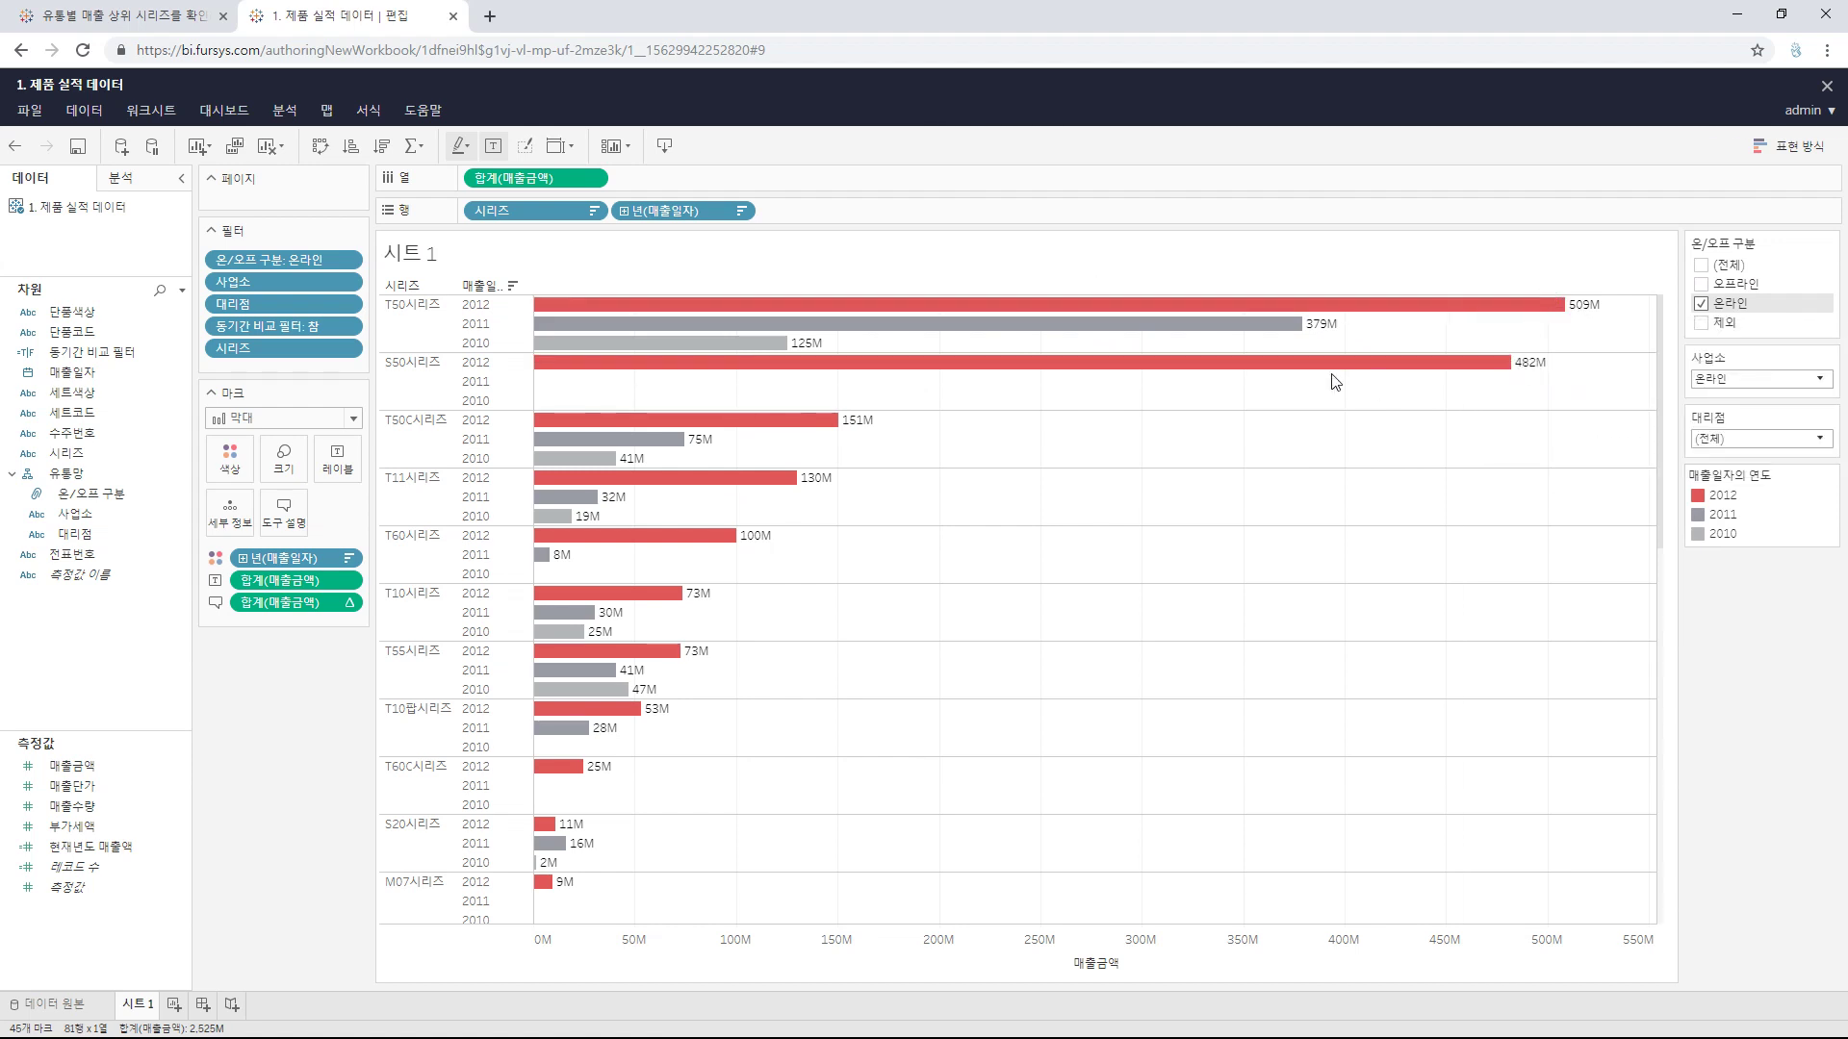
{"action": "mouse_move", "coordinate": [1275, 371]}
{"action": "mouse_move", "coordinate": [1519, 321]}
{"action": "mouse_move", "coordinate": [693, 478]}
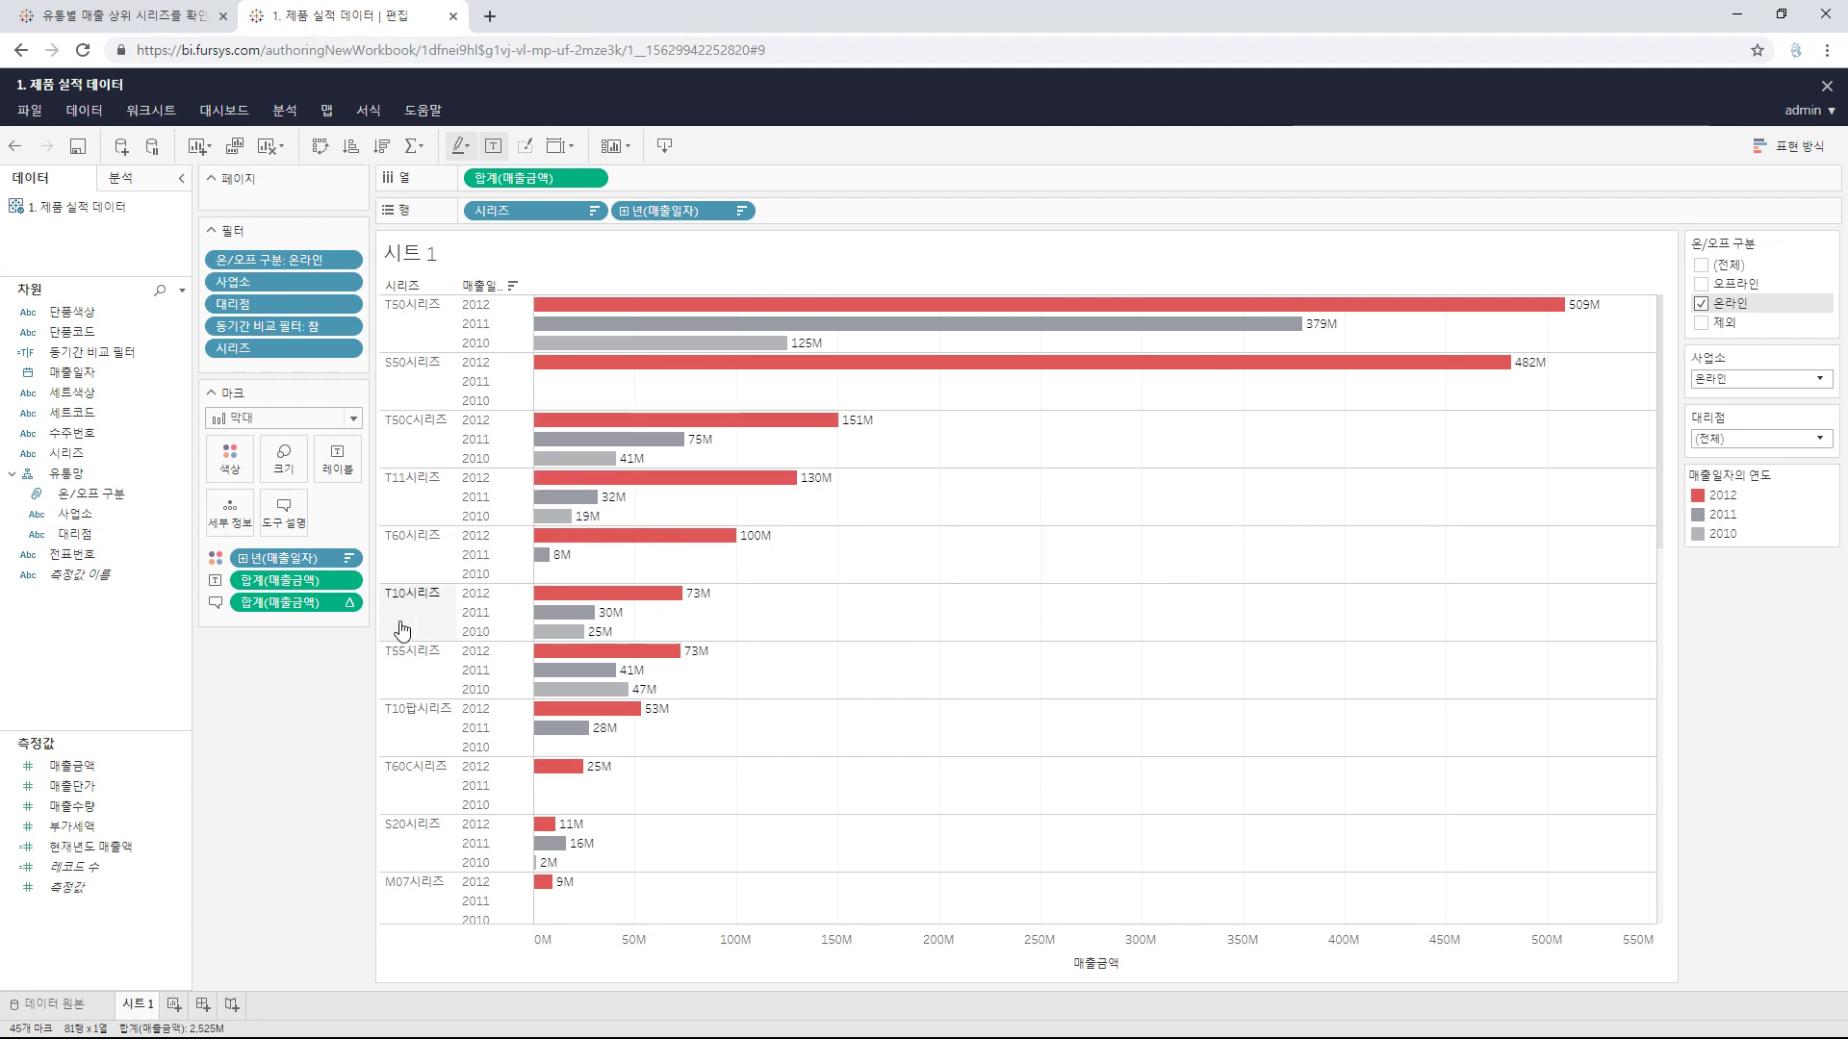
{"action": "mouse_move", "coordinate": [681, 597]}
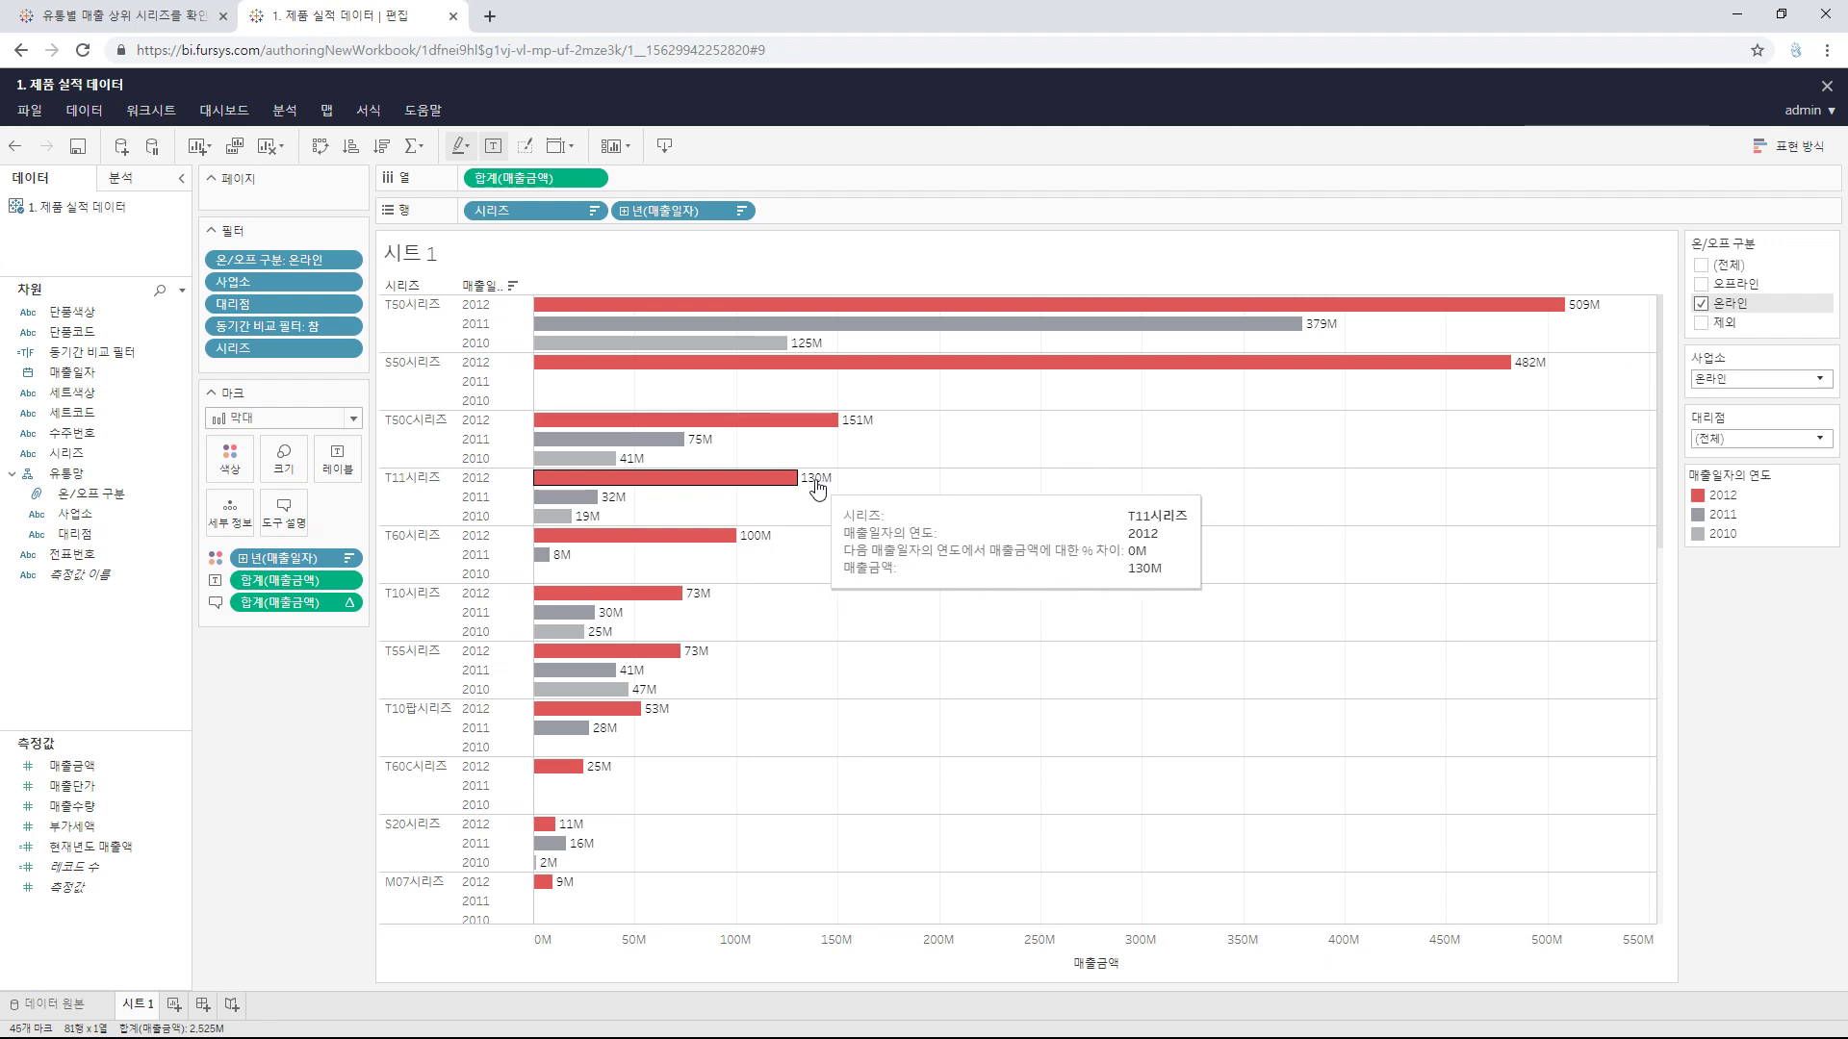
{"action": "mouse_move", "coordinate": [646, 515]}
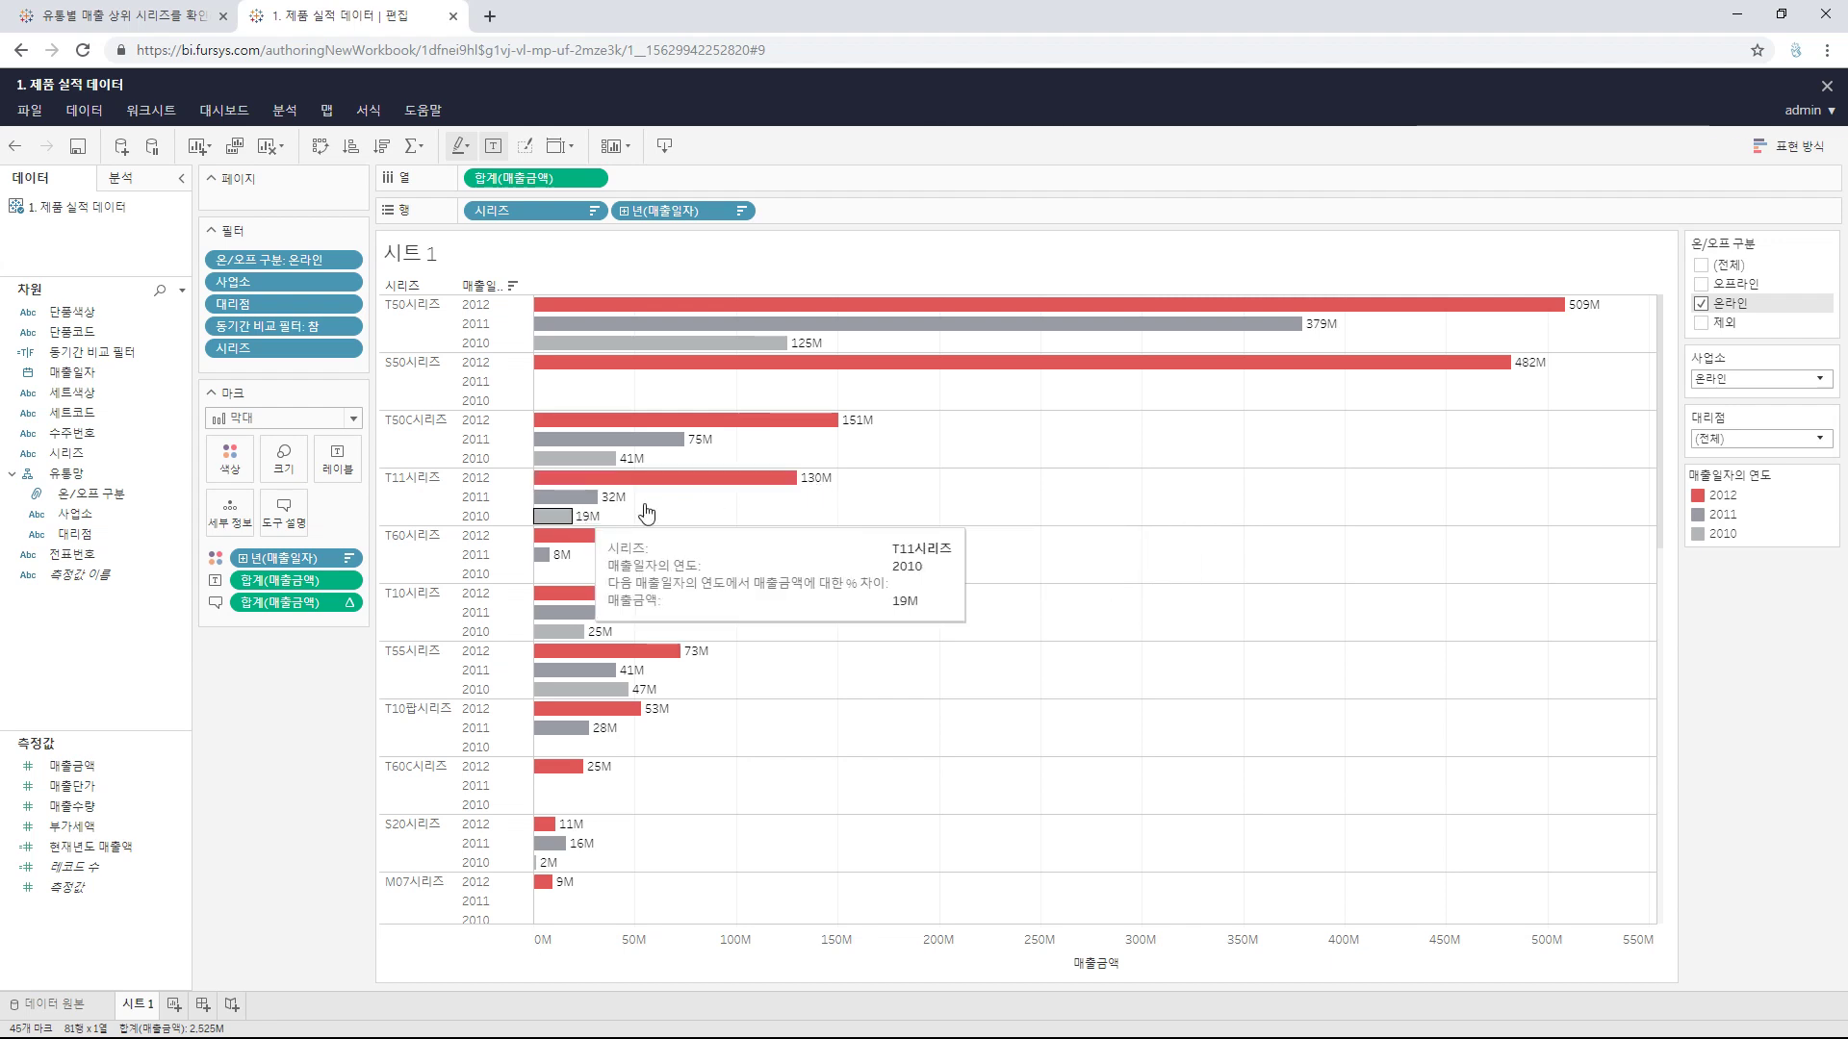
Step: Switch the 온/오프 구분 filter to 오프라인 only and check the yearly bars of T11시리즈
{"action": "left_click", "coordinate": [1700, 284]}
{"action": "left_click", "coordinate": [1700, 303]}
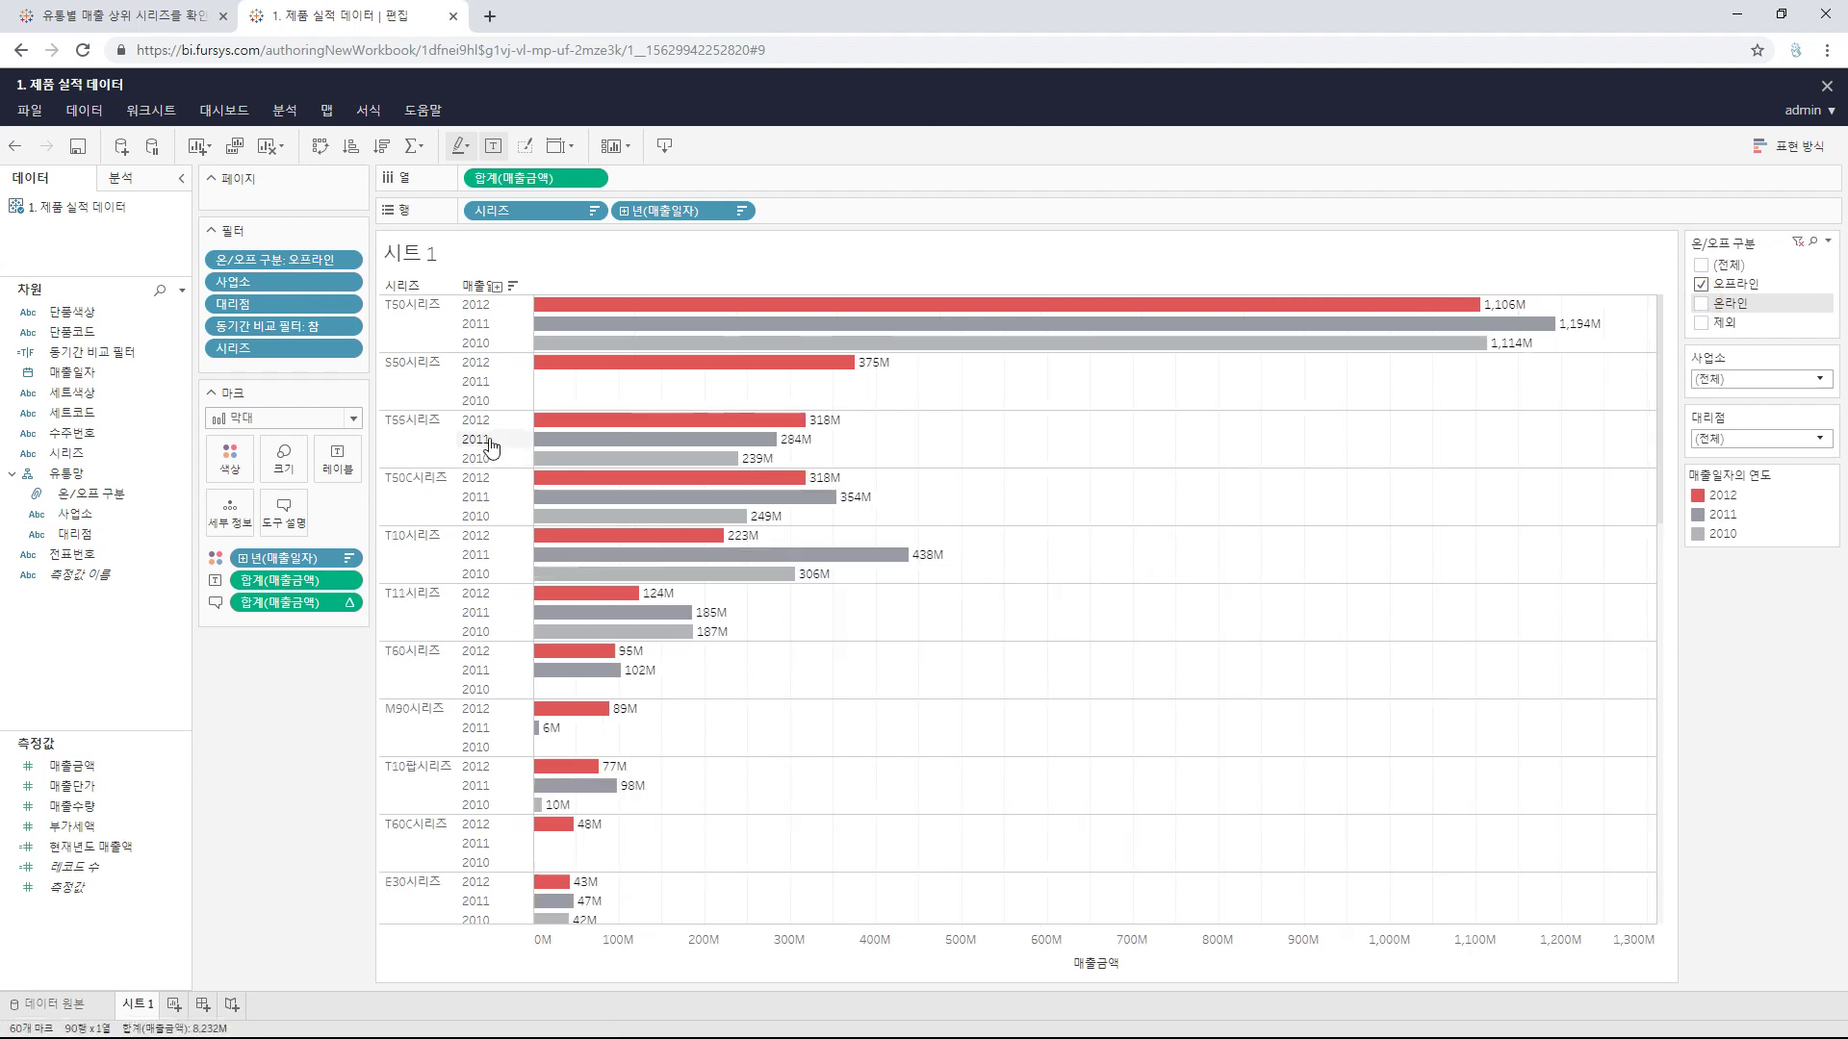
{"action": "mouse_move", "coordinate": [709, 633]}
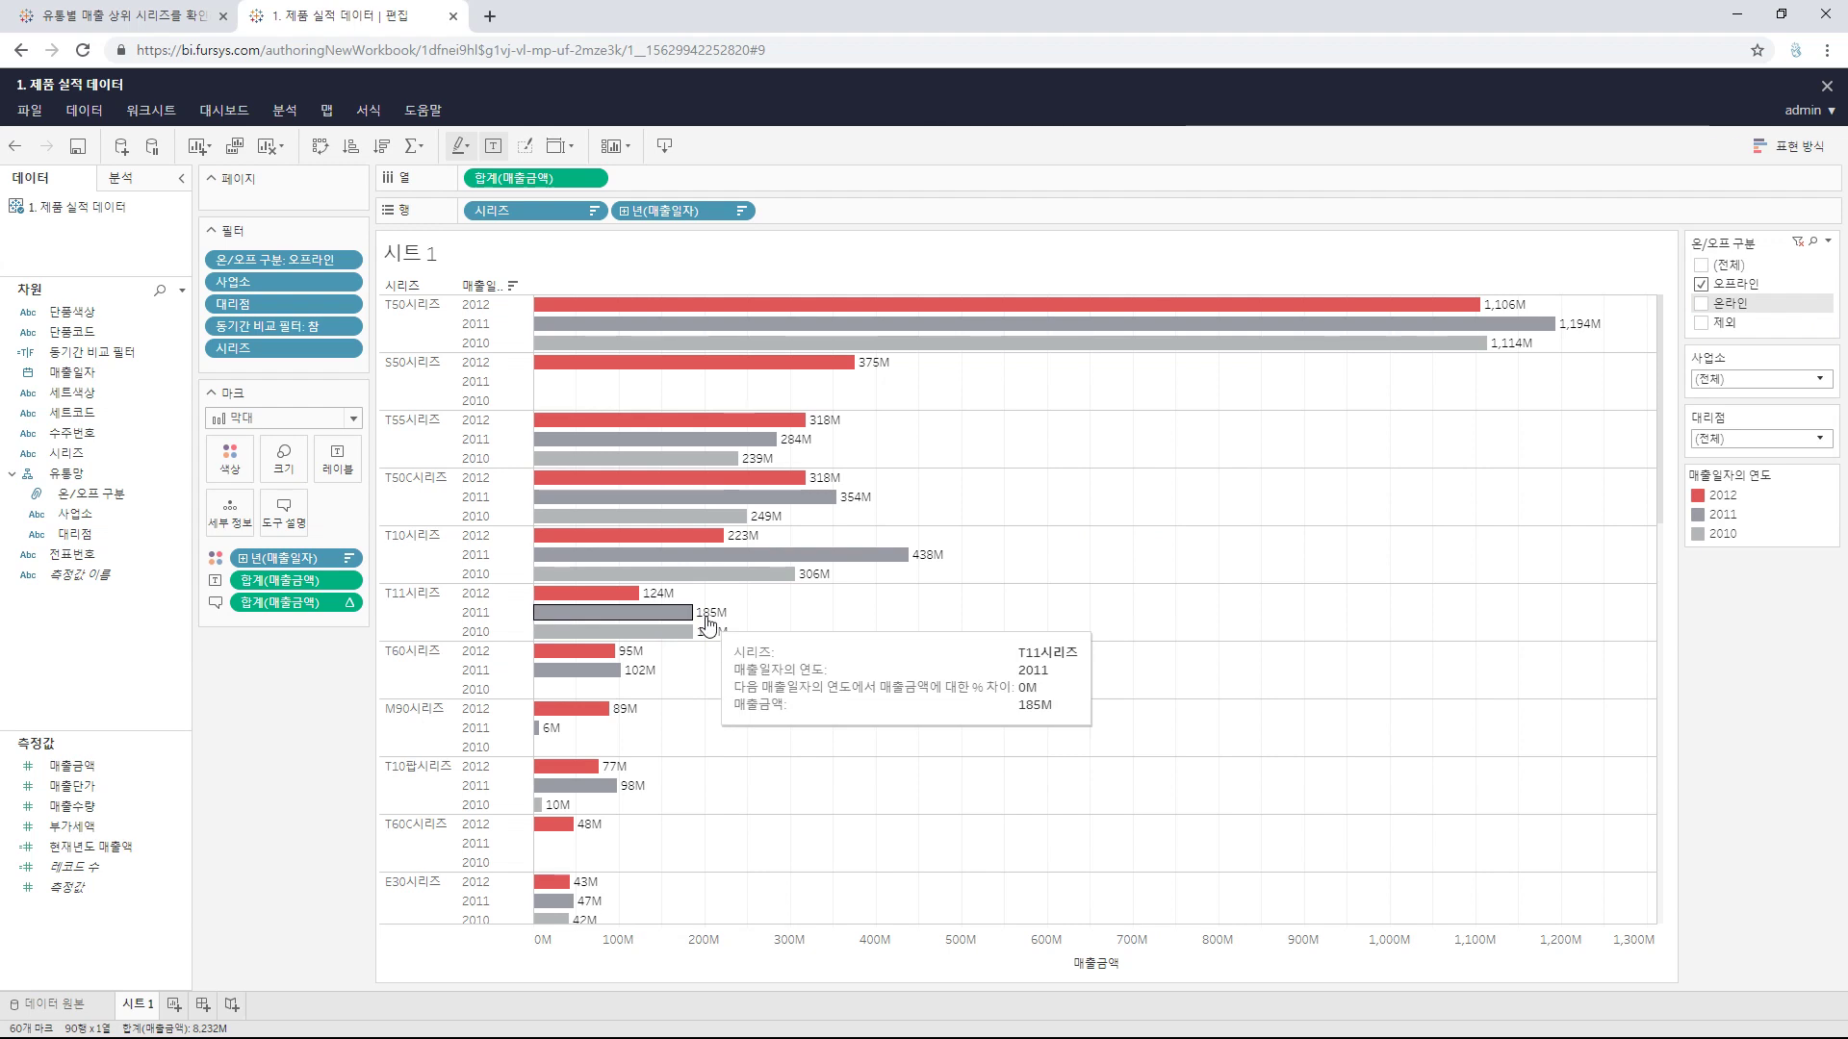
{"action": "mouse_move", "coordinate": [626, 609]}
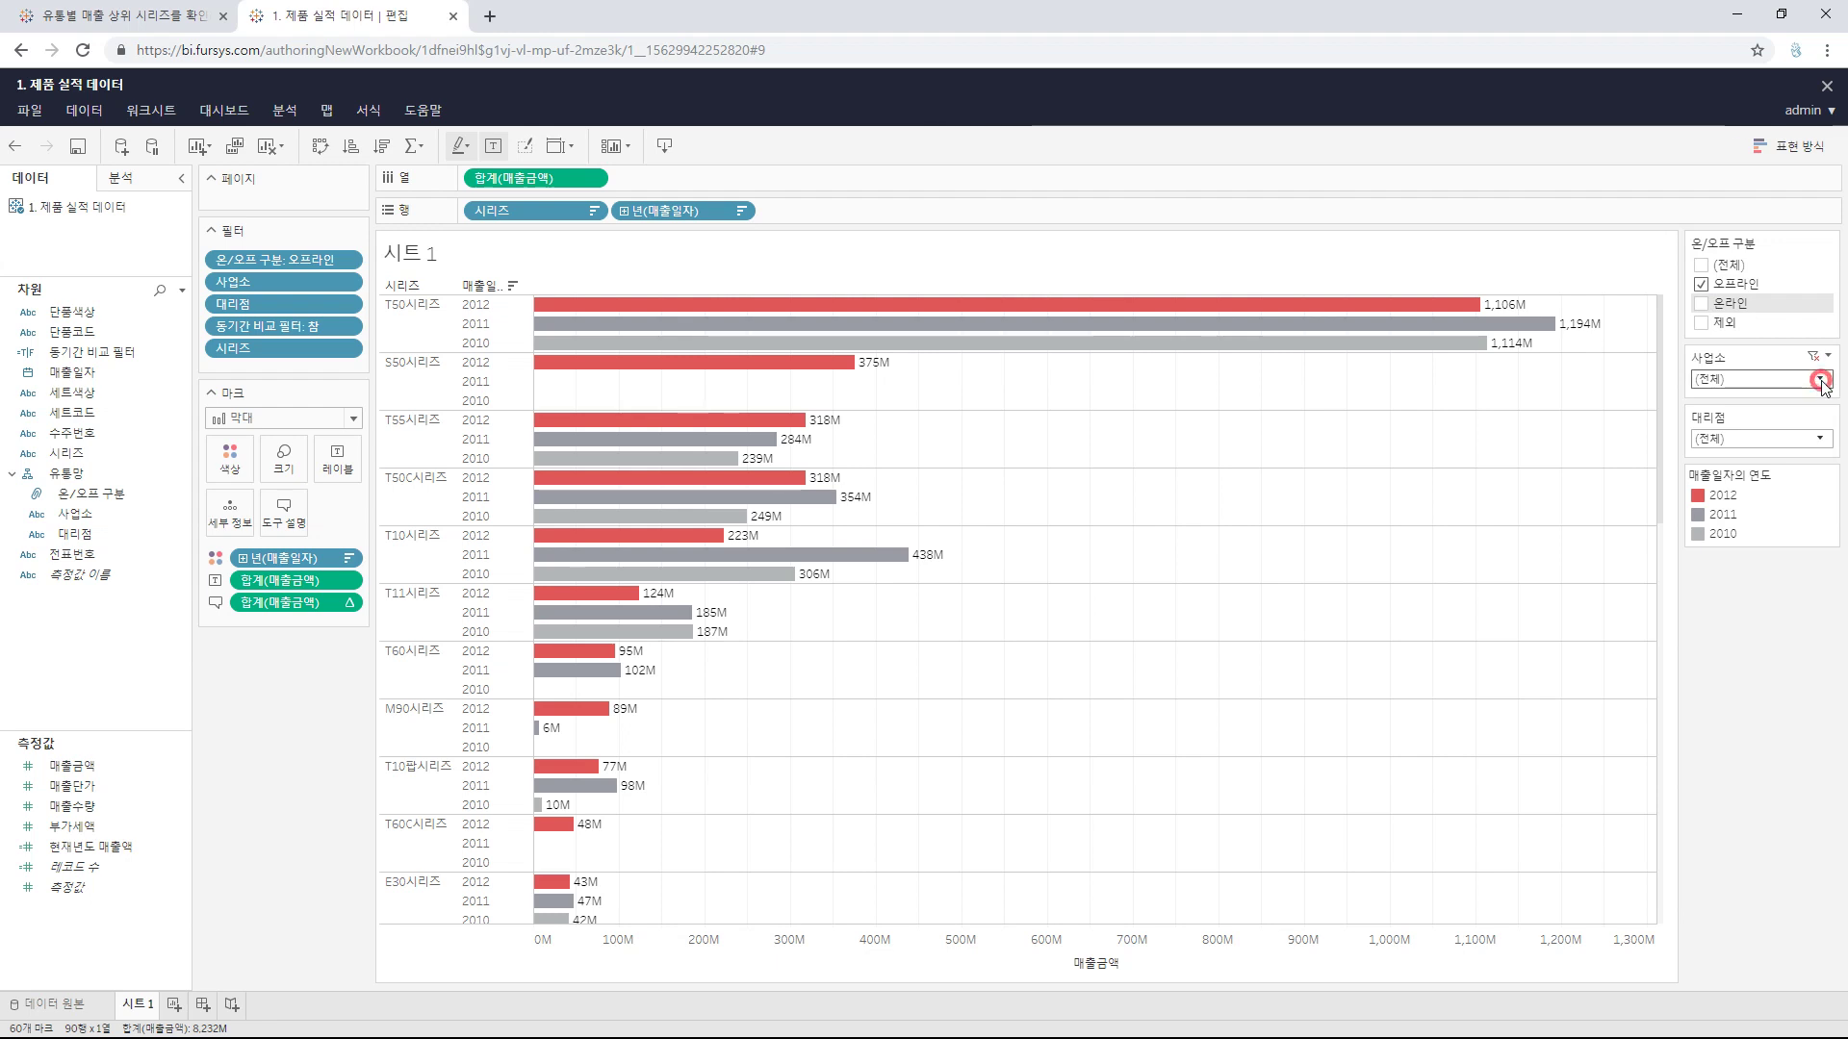
Step: Restrict the 사업소 filter to 강남사업소 only and check the S50시리즈 bar
{"action": "left_click", "coordinate": [1820, 380]}
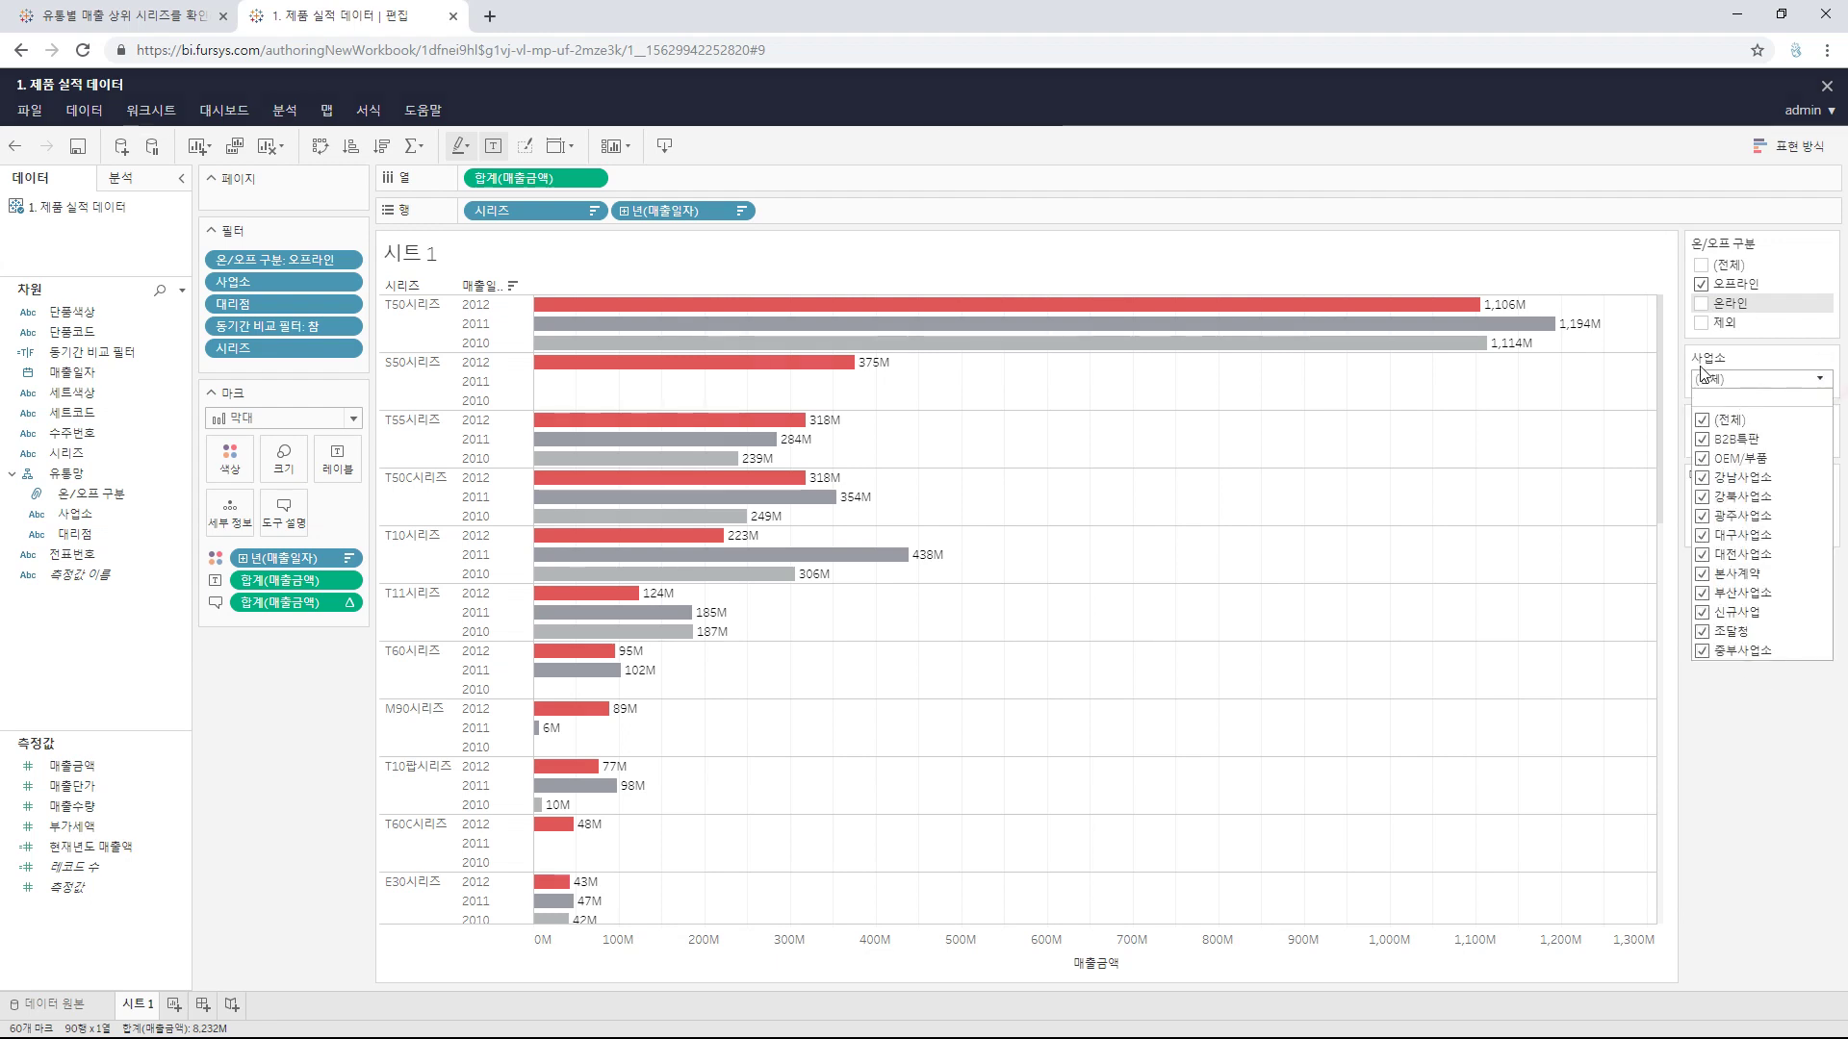
{"action": "left_click", "coordinate": [1714, 422]}
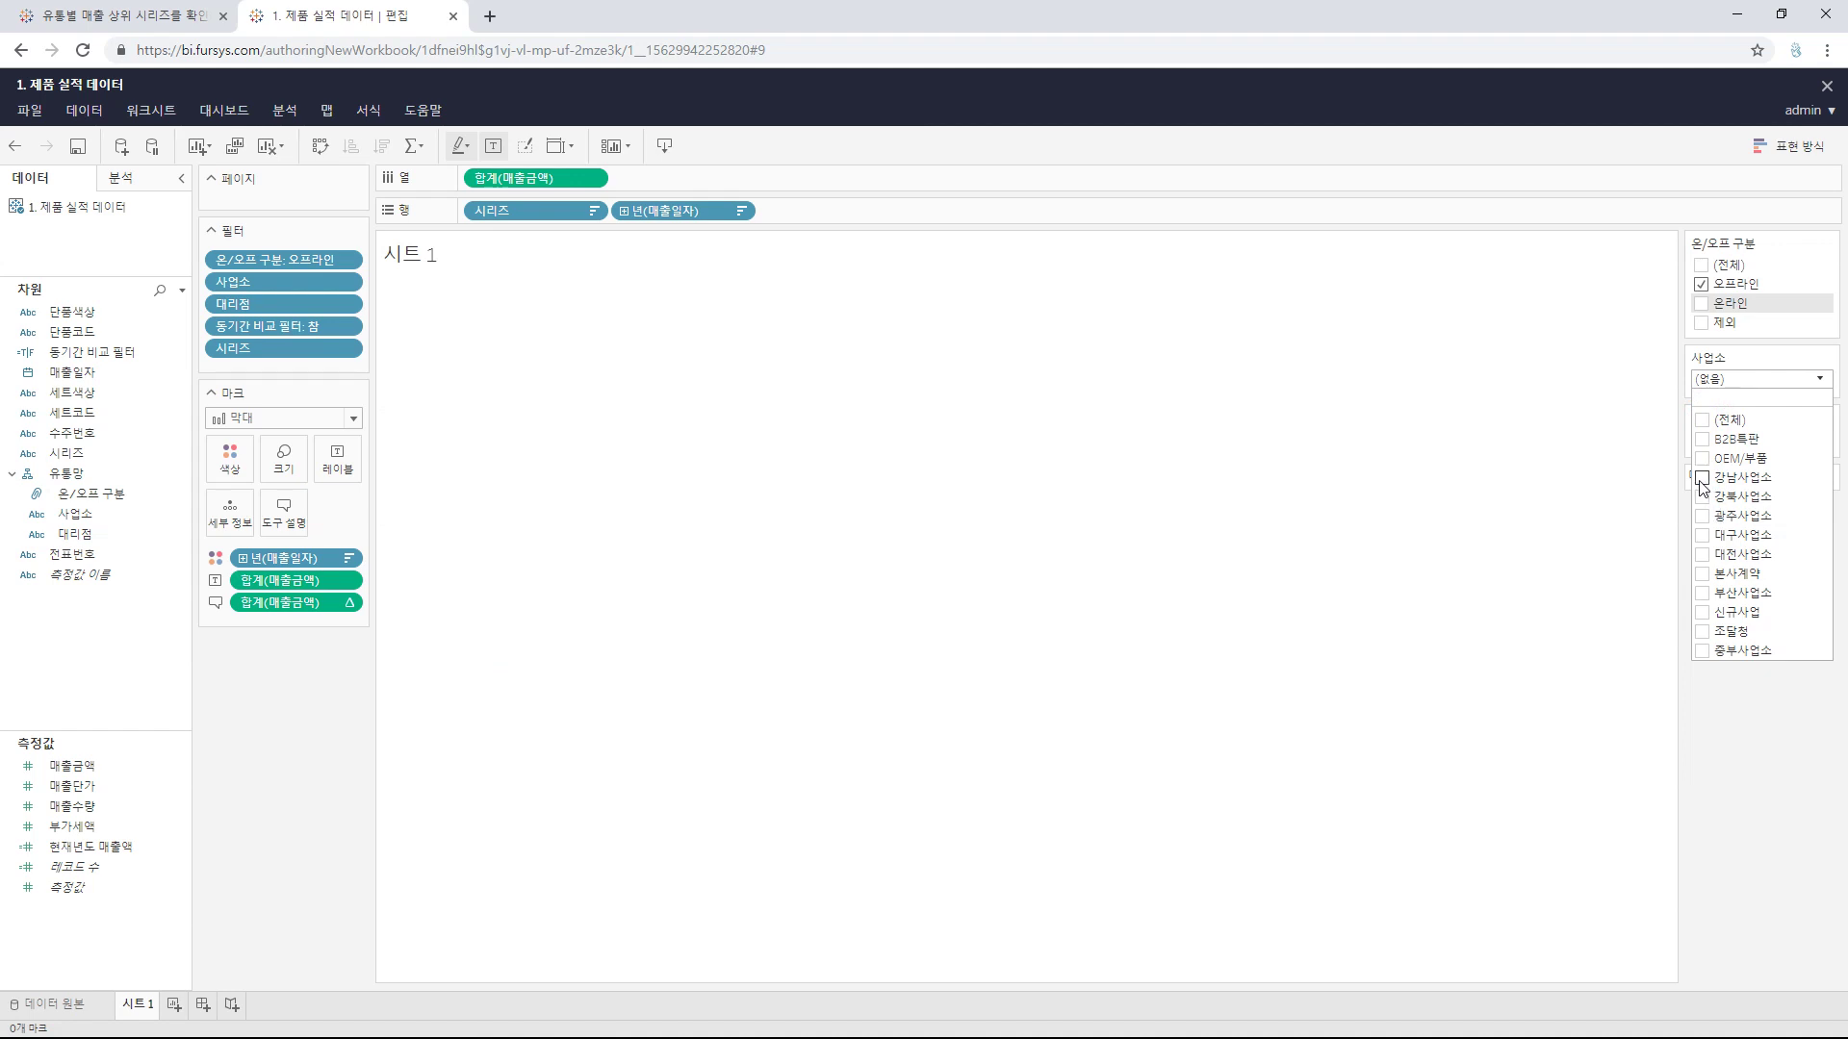
{"action": "left_click", "coordinate": [1702, 480]}
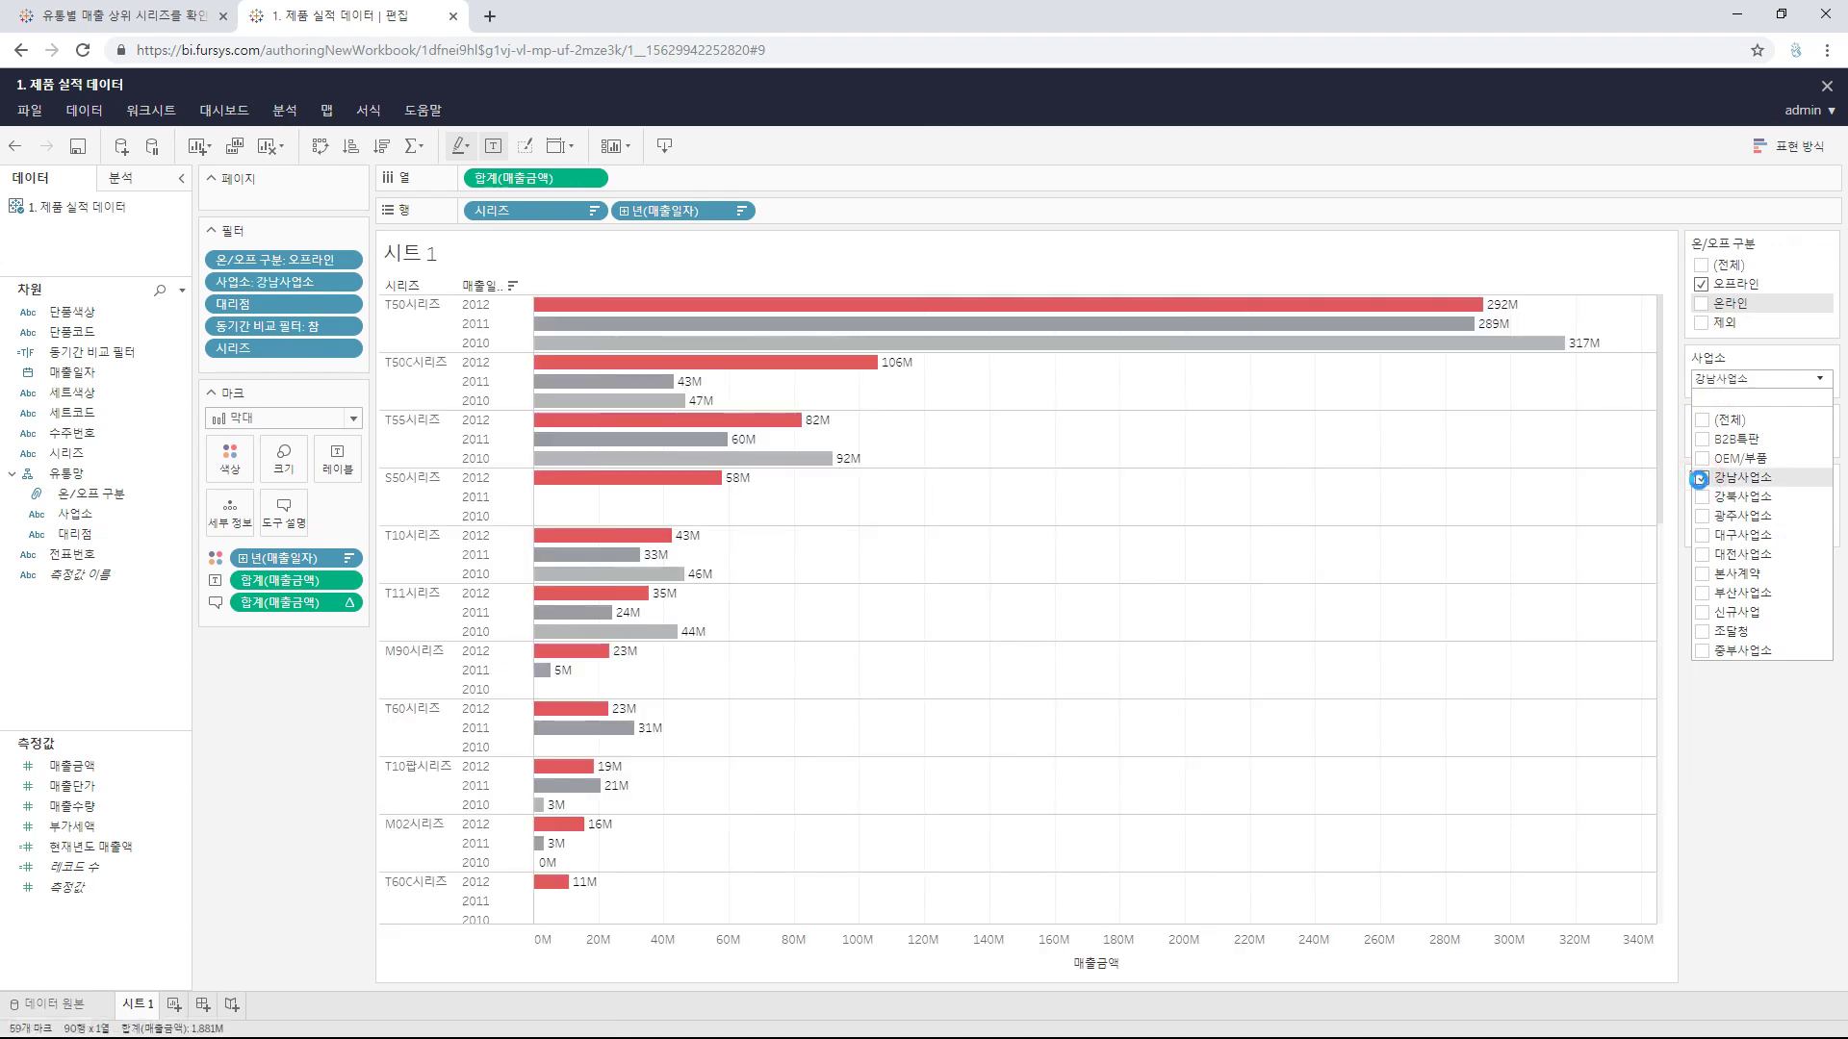
{"action": "left_click", "coordinate": [1803, 732]}
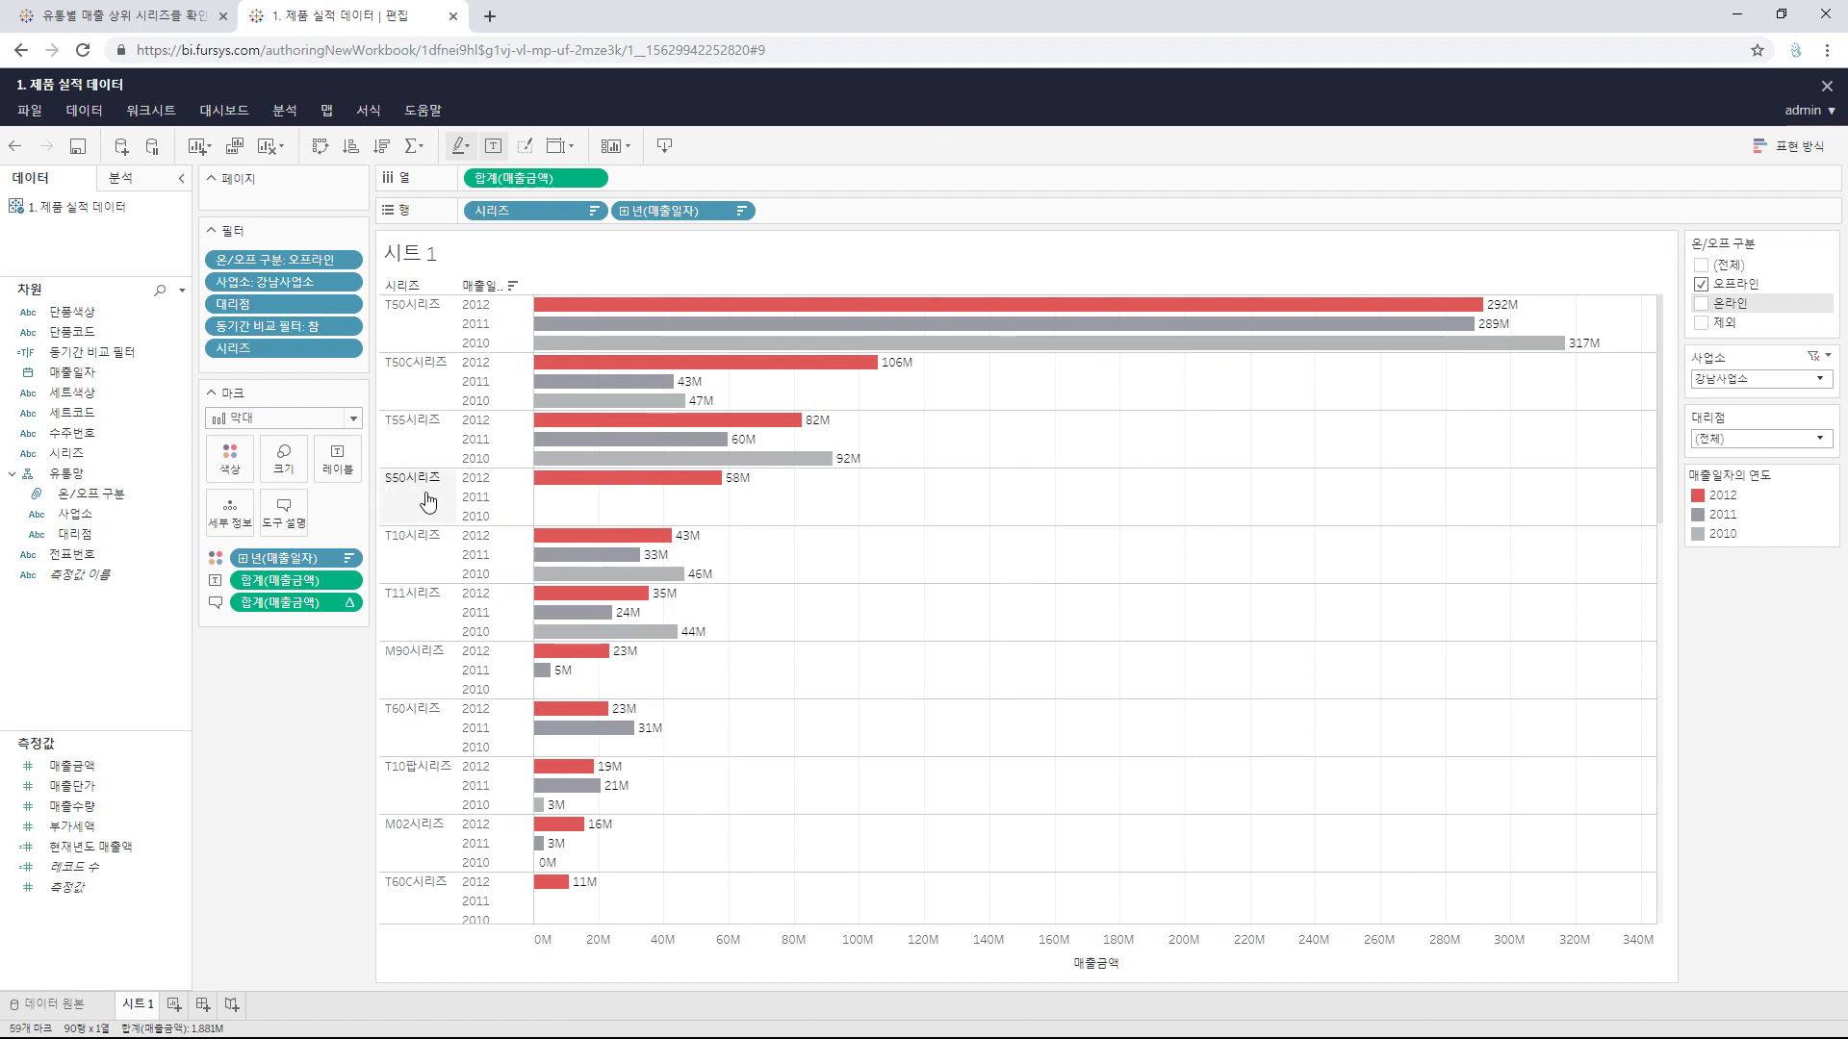
{"action": "mouse_move", "coordinate": [712, 480]}
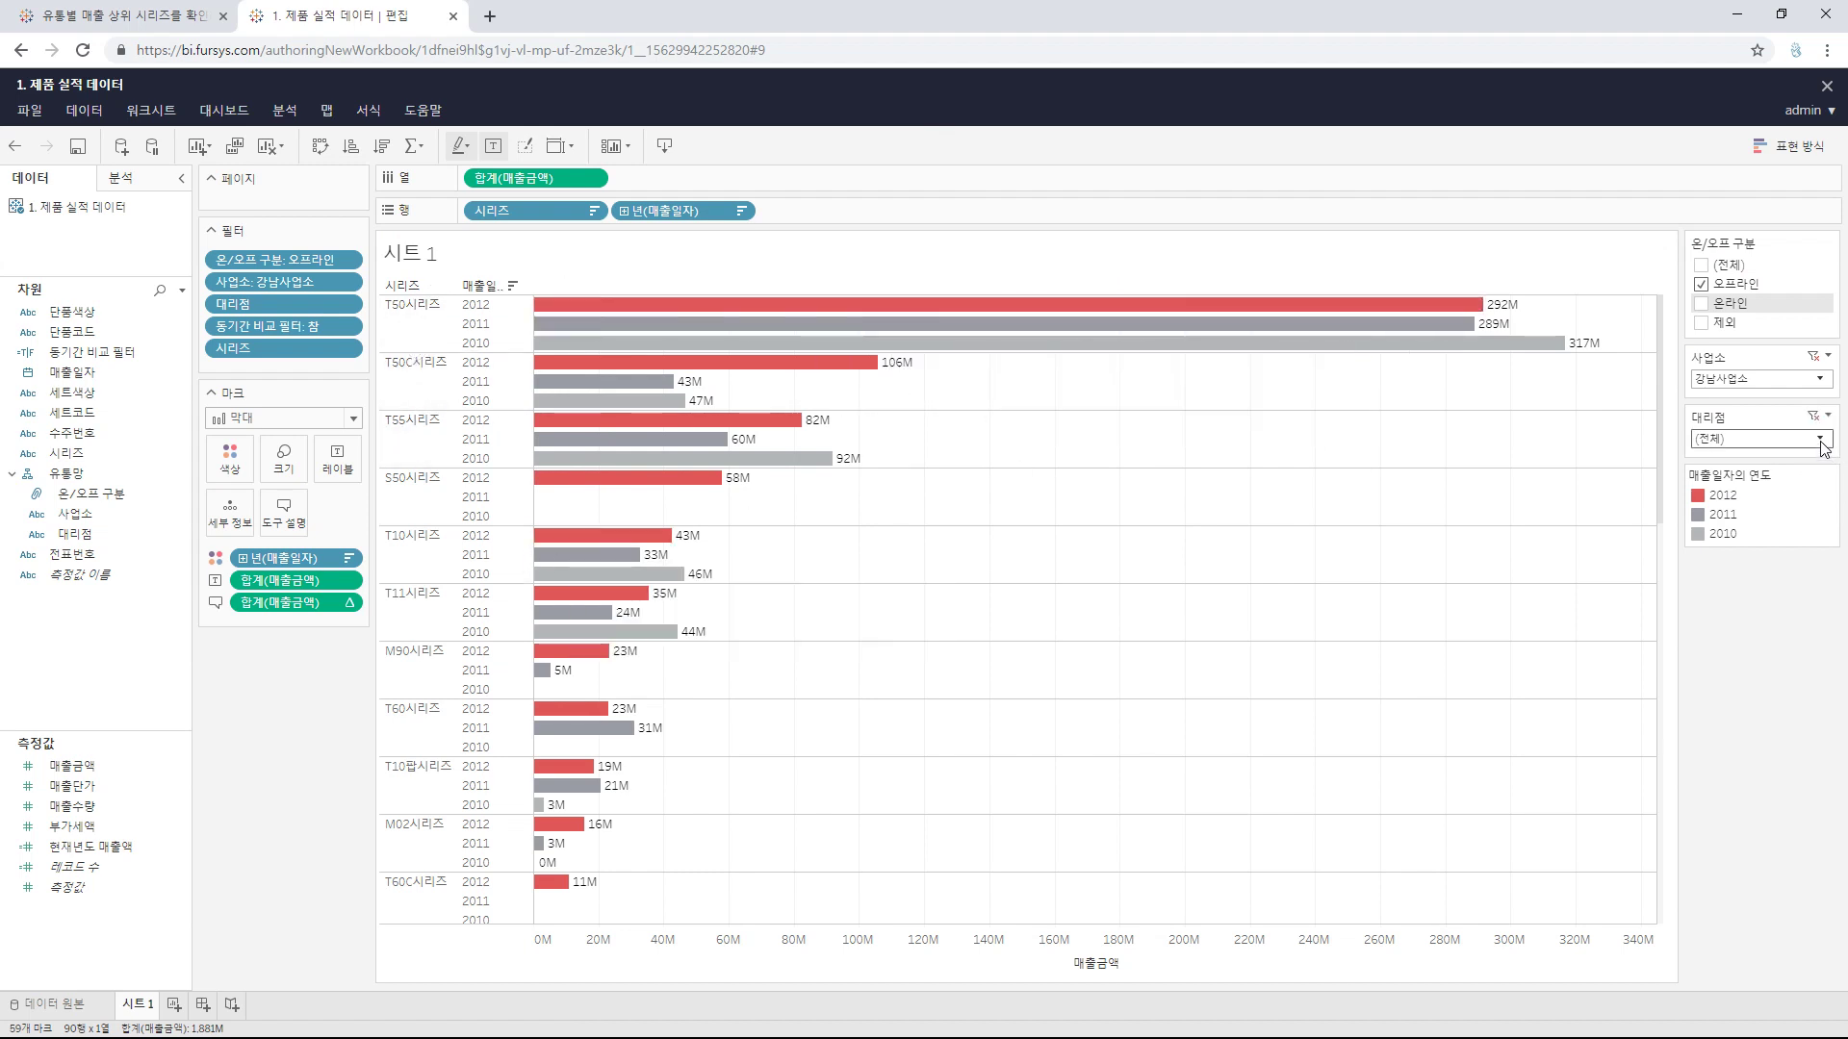
Step: Restrict the 대리점 filter to 강남점 only
{"action": "left_click", "coordinate": [1819, 439]}
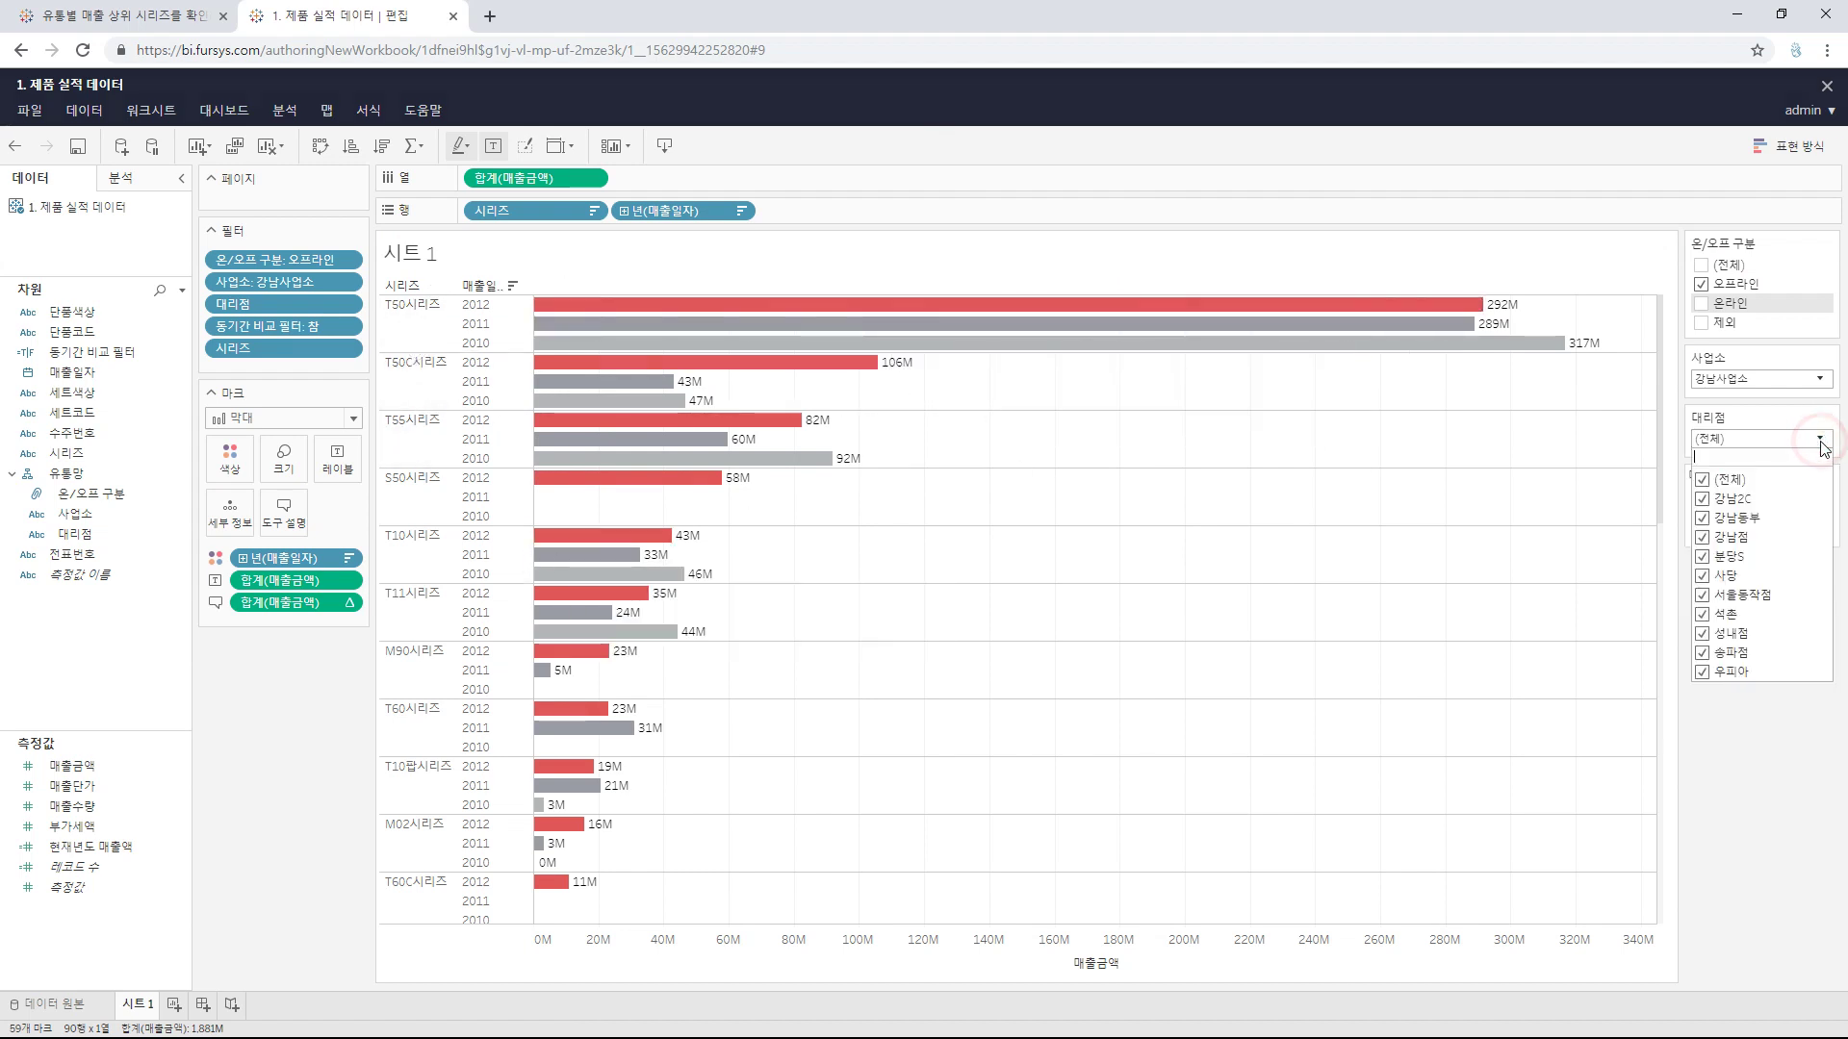
{"action": "left_click", "coordinate": [1702, 479]}
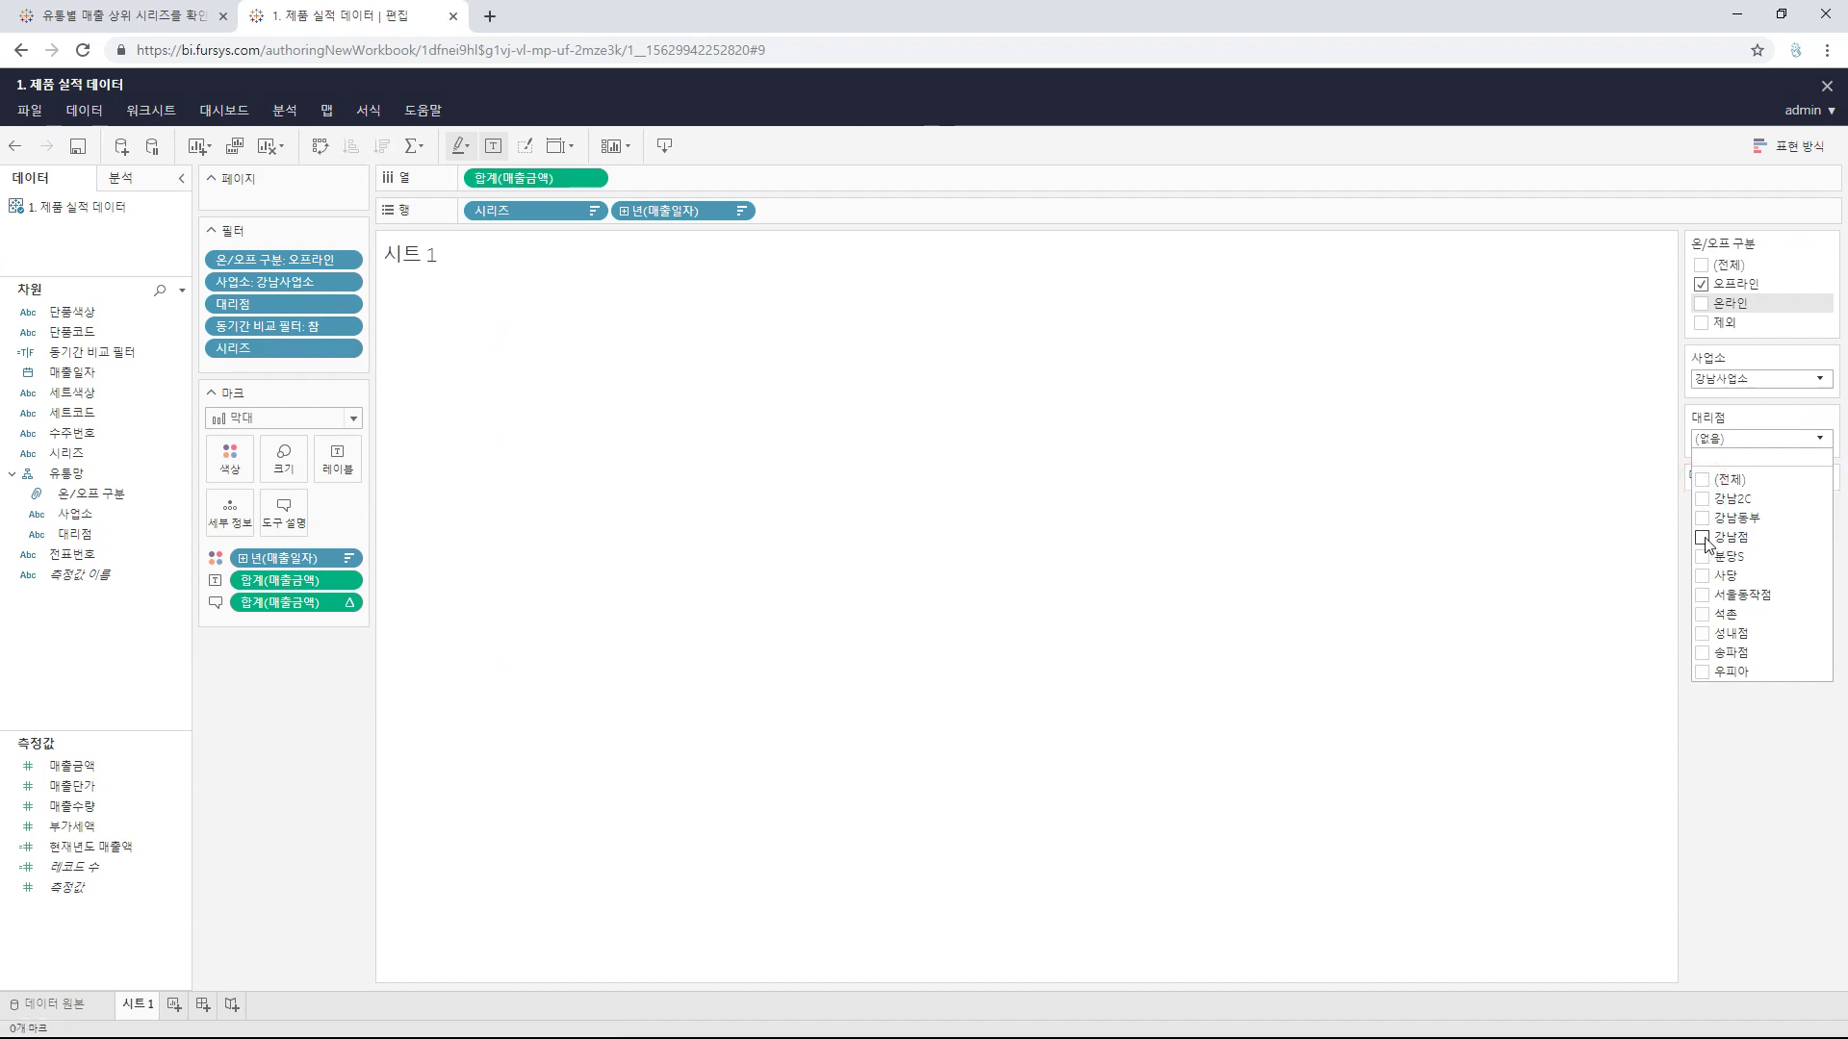
{"action": "left_click", "coordinate": [1703, 538]}
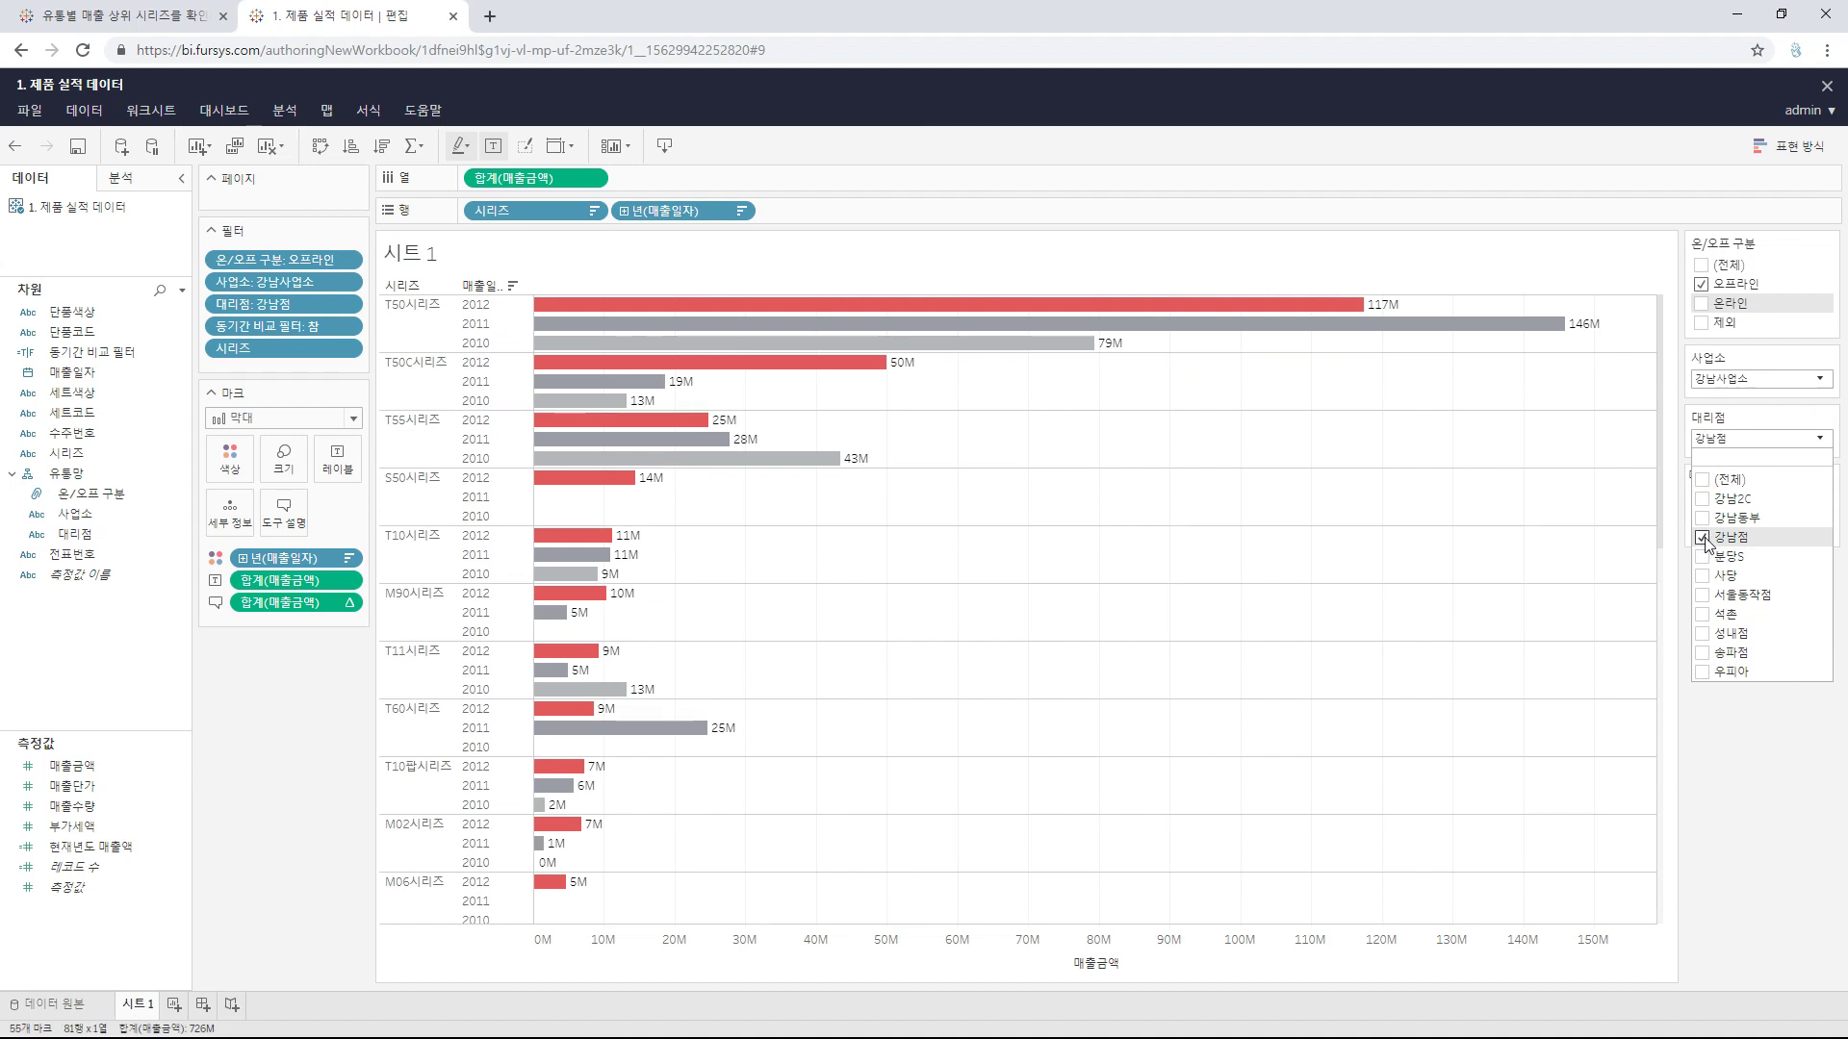
Step: Switch the 대리점 filter to 서울동작점 to compare its series ranking, and return the filter to 강남점
{"action": "left_click", "coordinate": [1706, 542]}
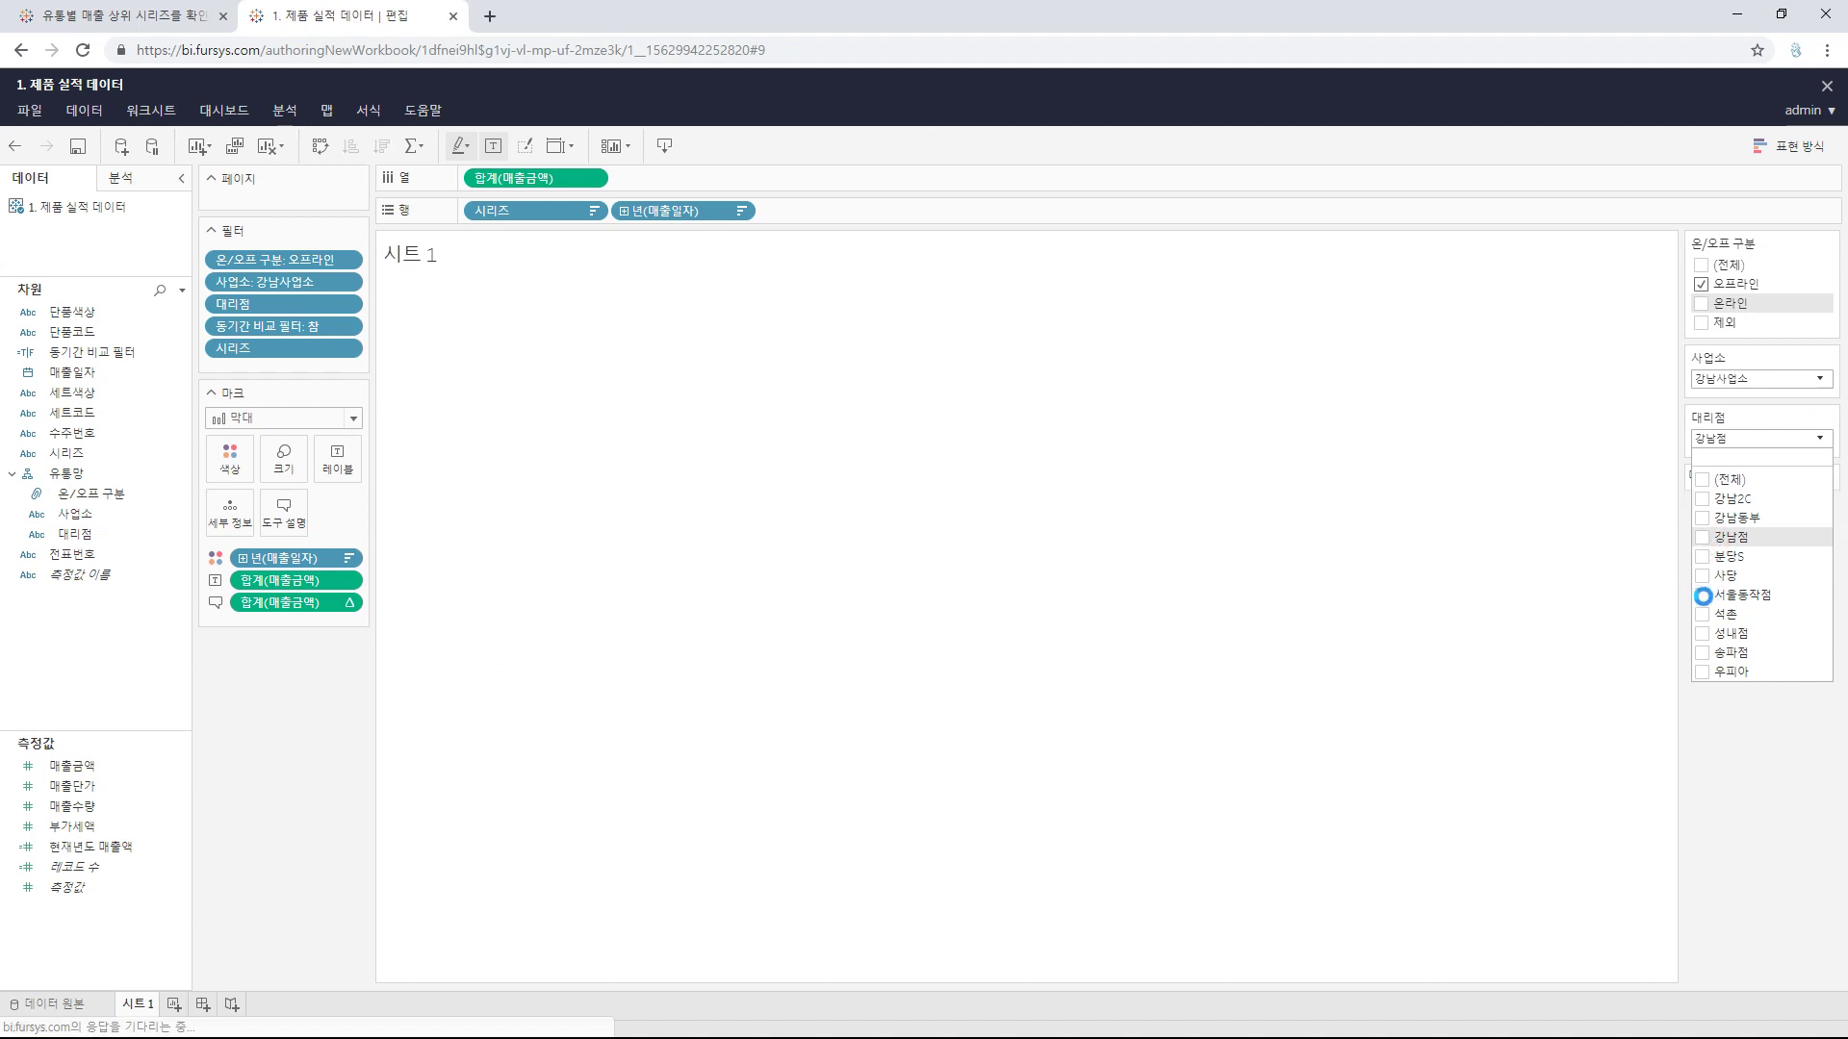
{"action": "left_click", "coordinate": [1702, 596]}
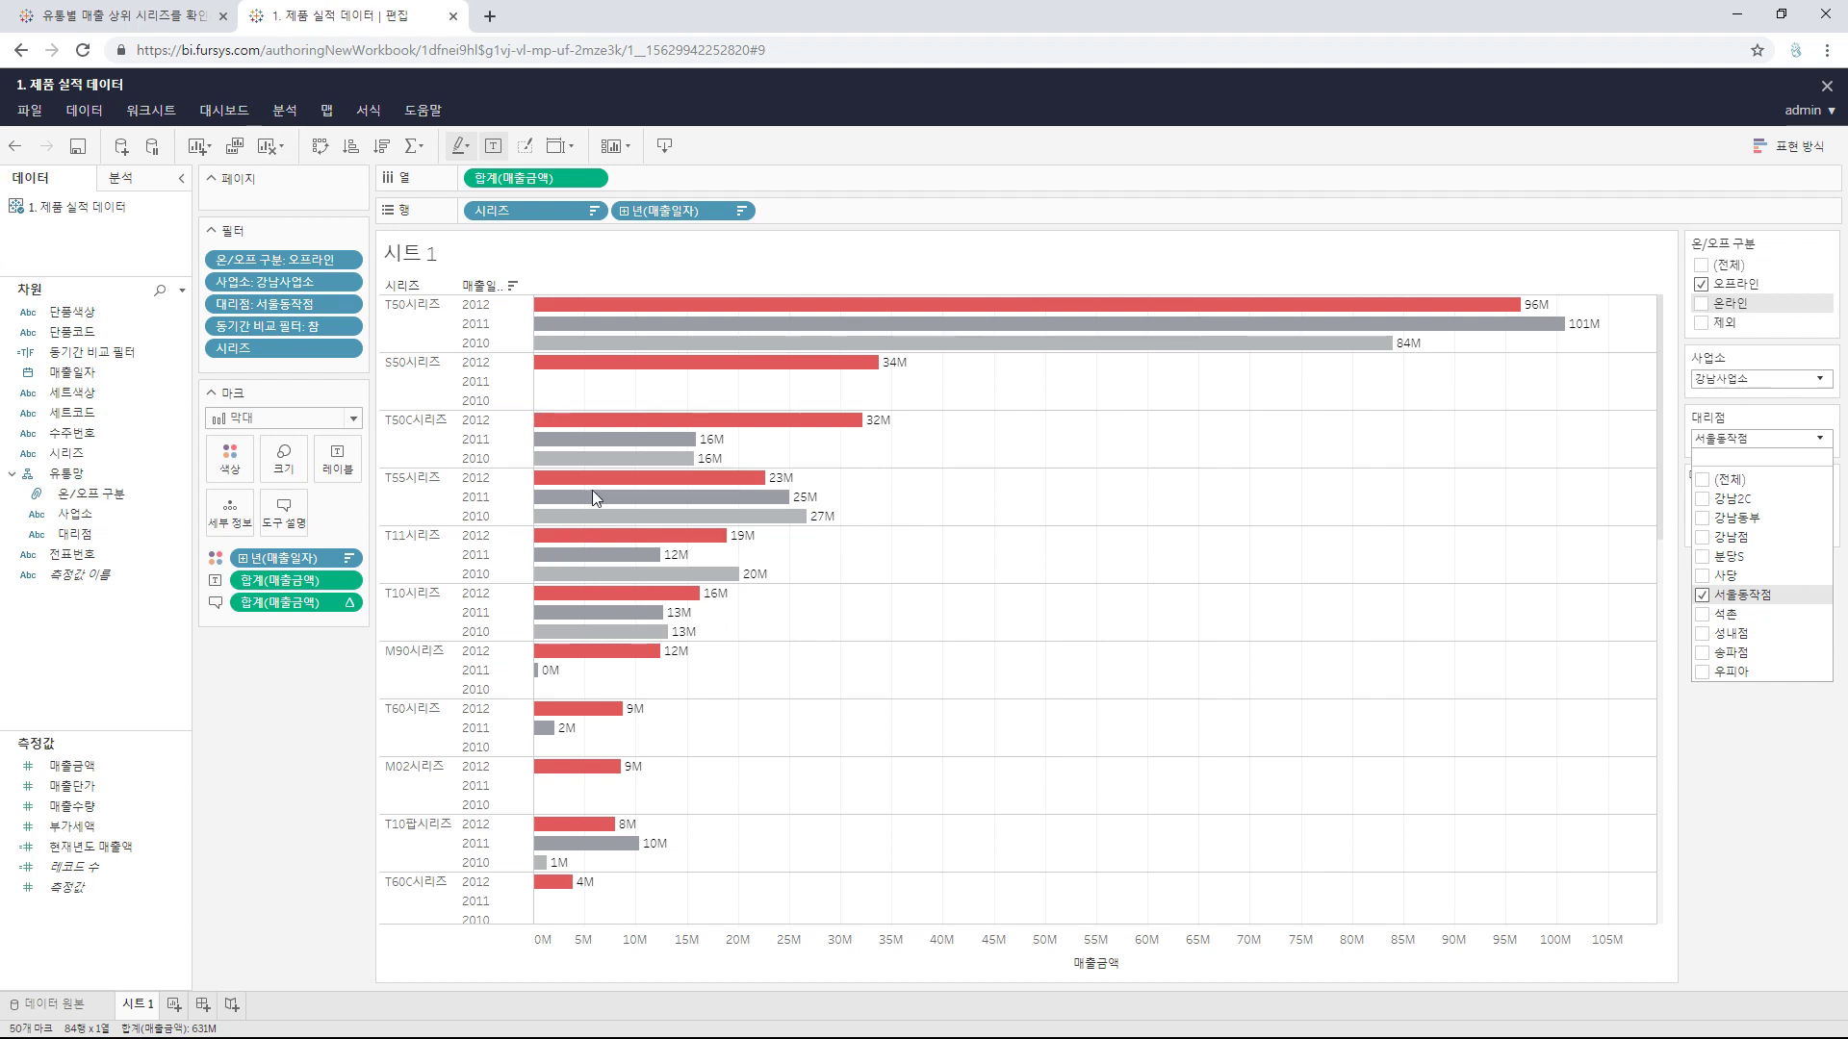
{"action": "left_click", "coordinate": [1702, 537]}
{"action": "left_click", "coordinate": [1702, 596]}
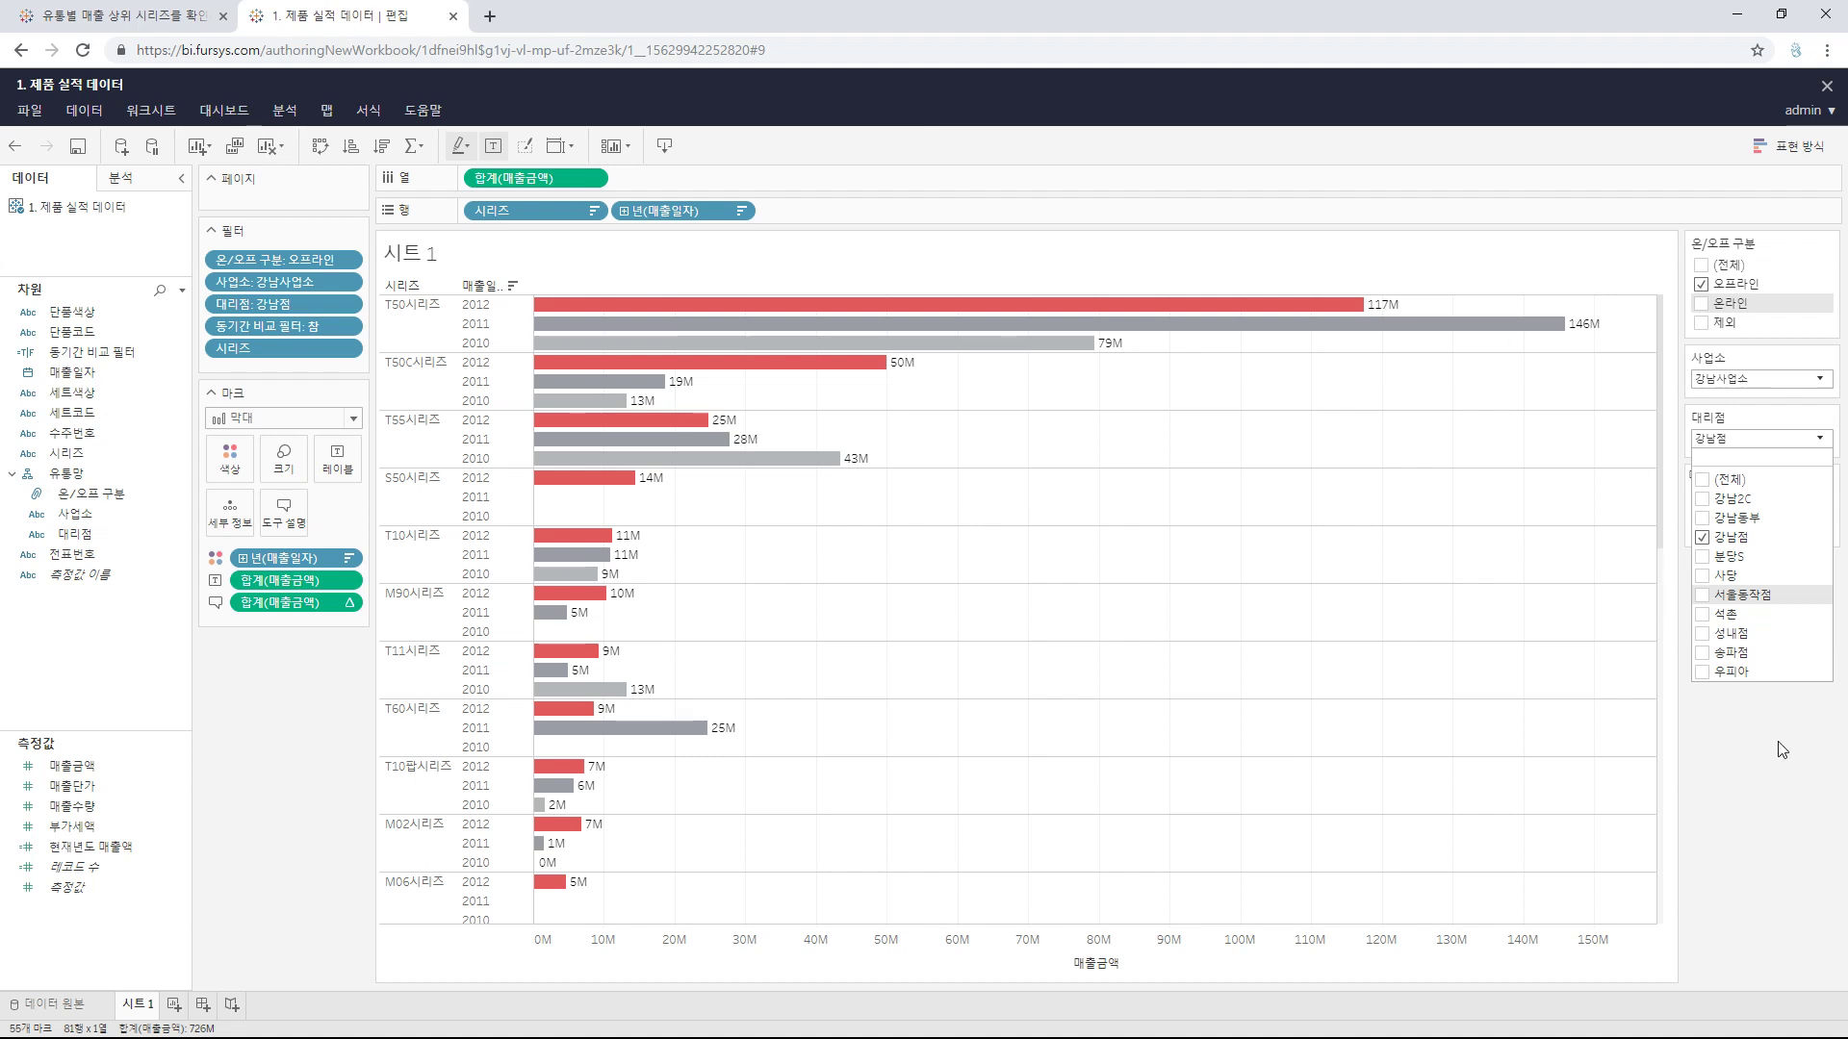
{"action": "left_click", "coordinate": [1778, 779]}
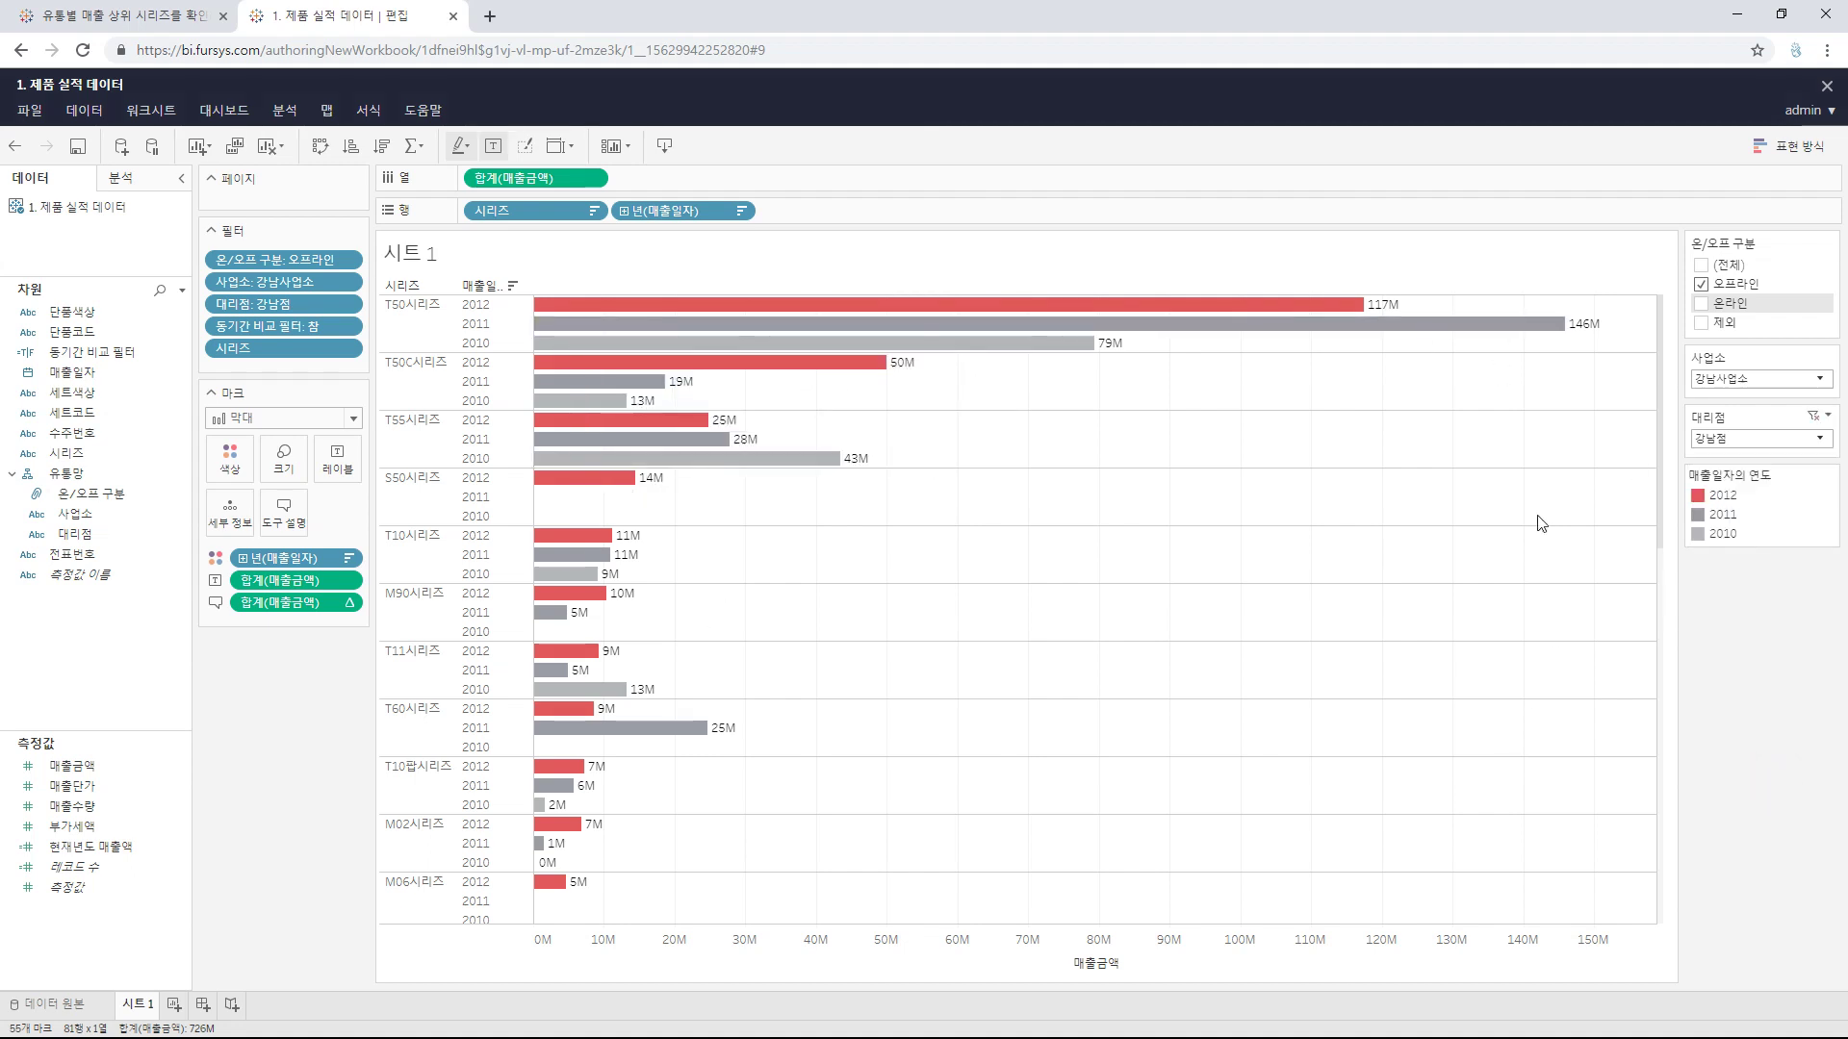
Step: Include 온라인 alongside 오프라인 in the 온/오프 구분 filter
{"action": "left_click", "coordinate": [1700, 303]}
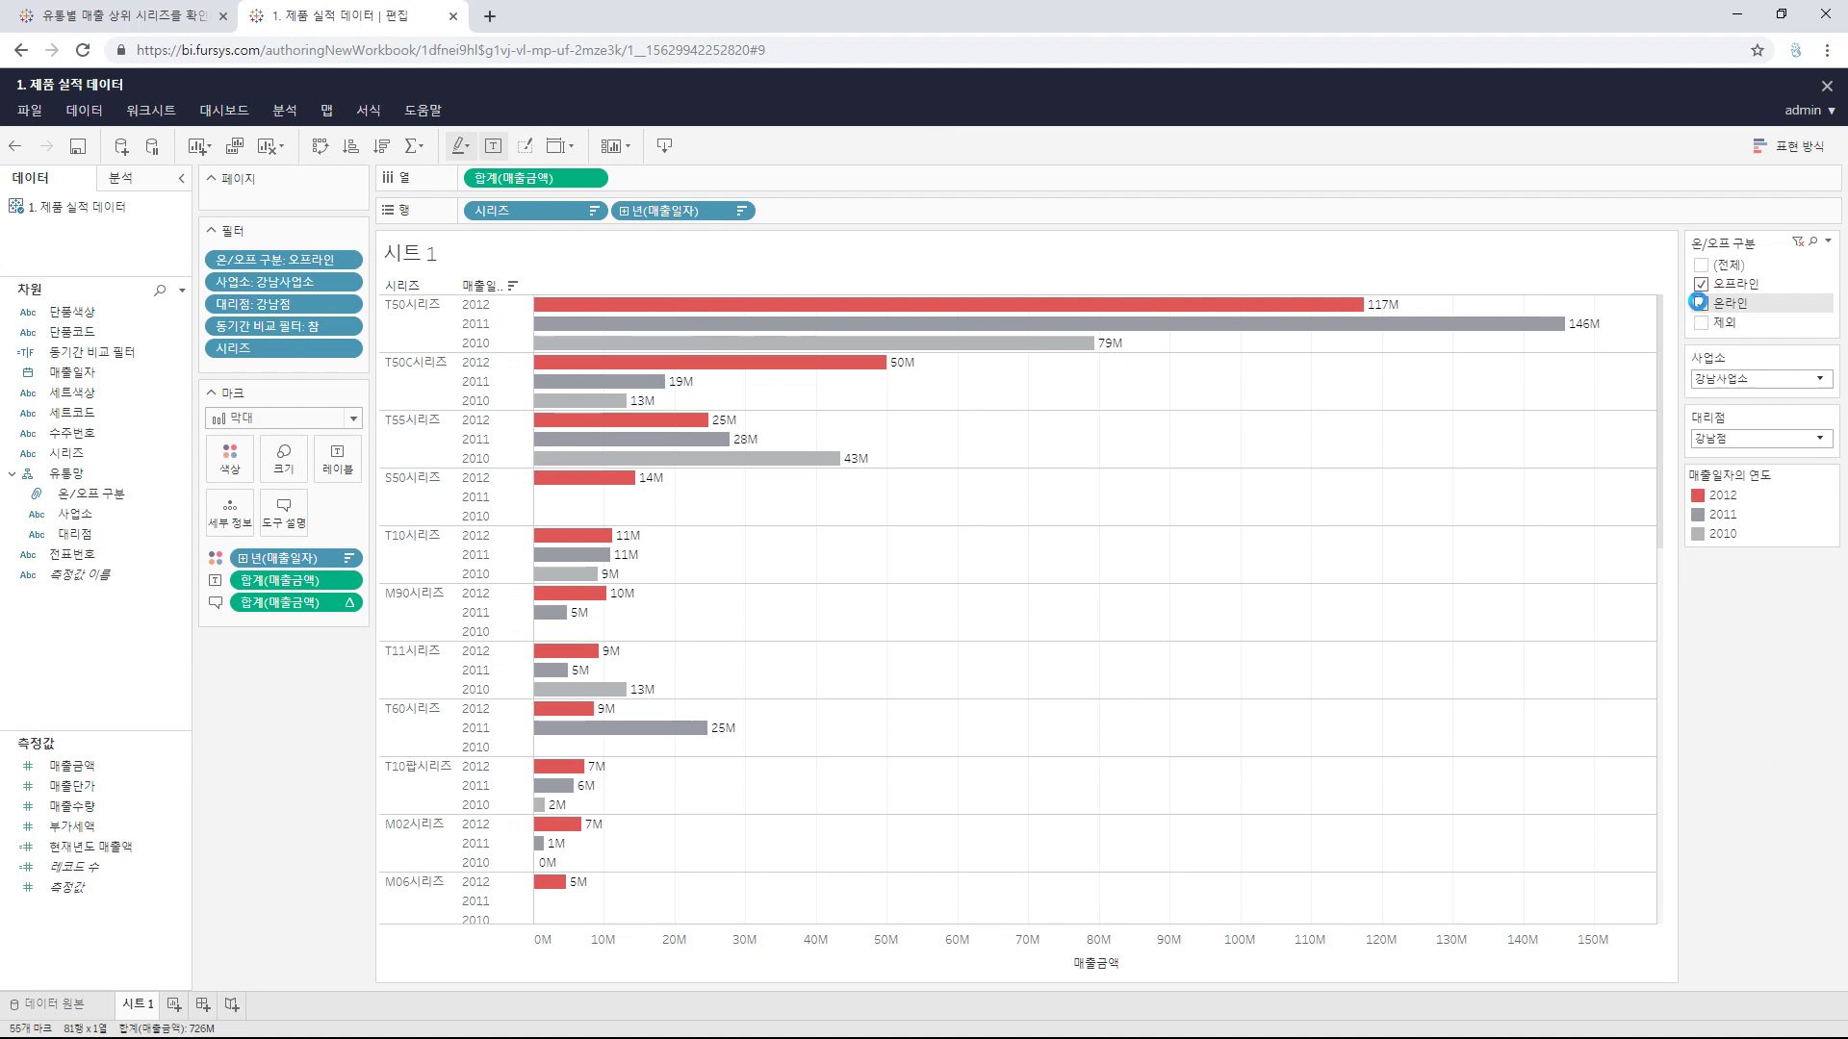